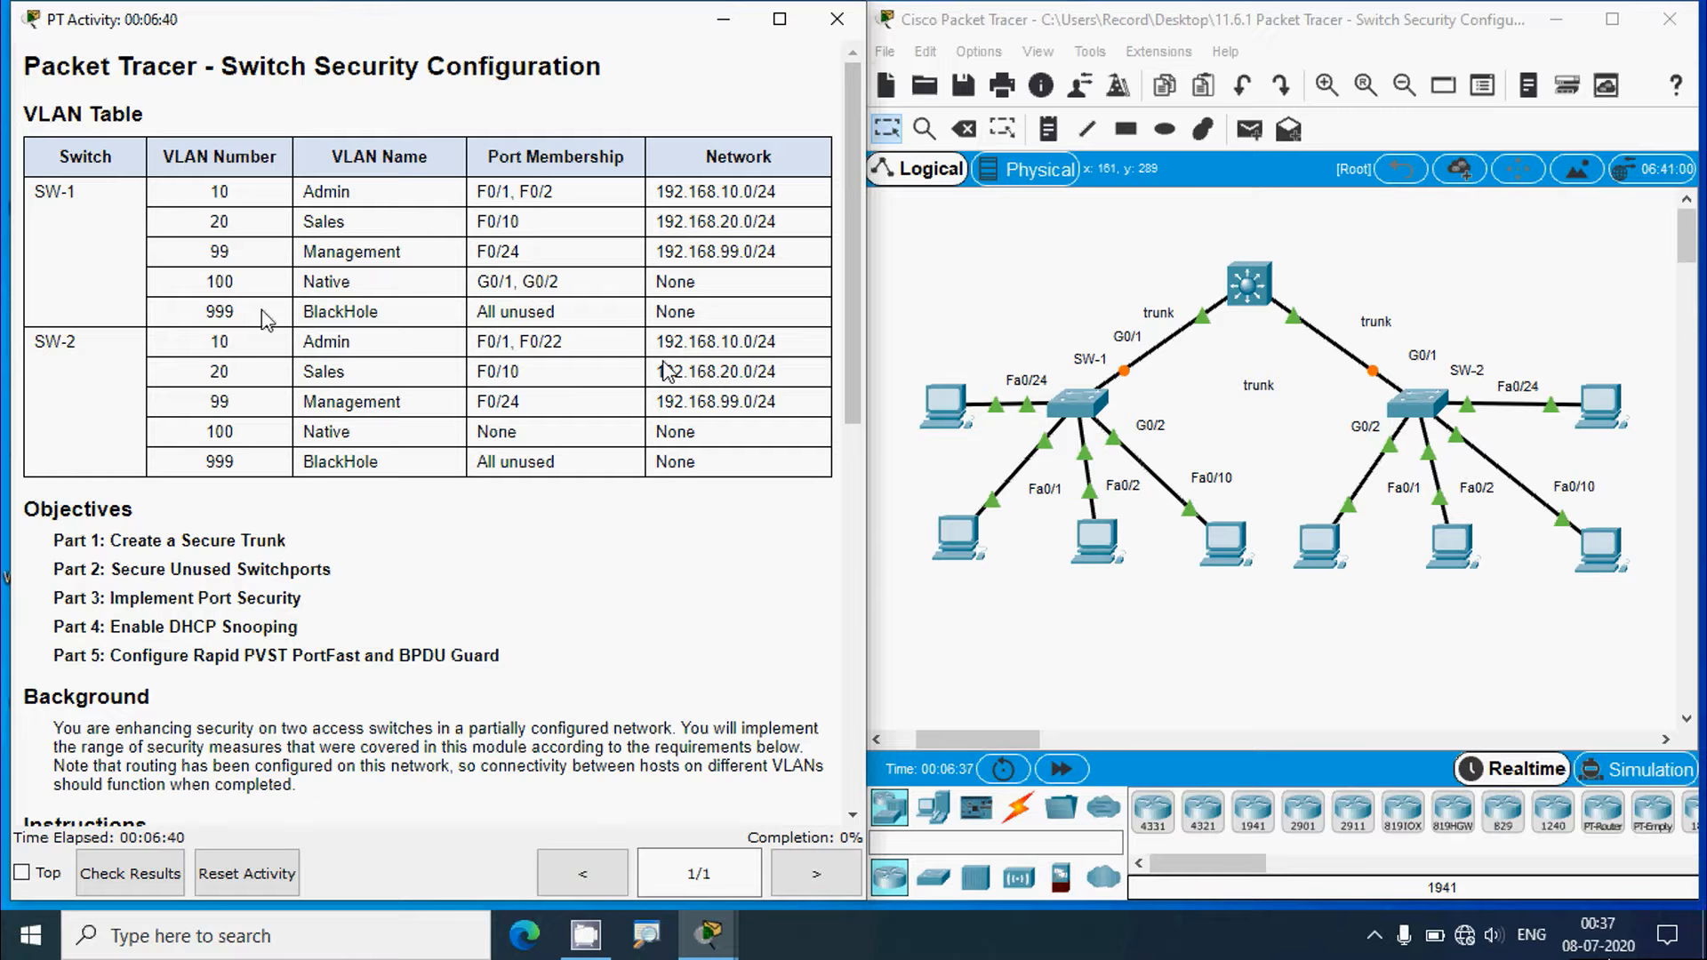
Review the activity's VLAN table, objectives, and the instructions for creating a secure trunk and securing unused switchports
left_click_drag(304, 226, 606, 346)
left_click(642, 396)
scroll(409, 542, "down", 2)
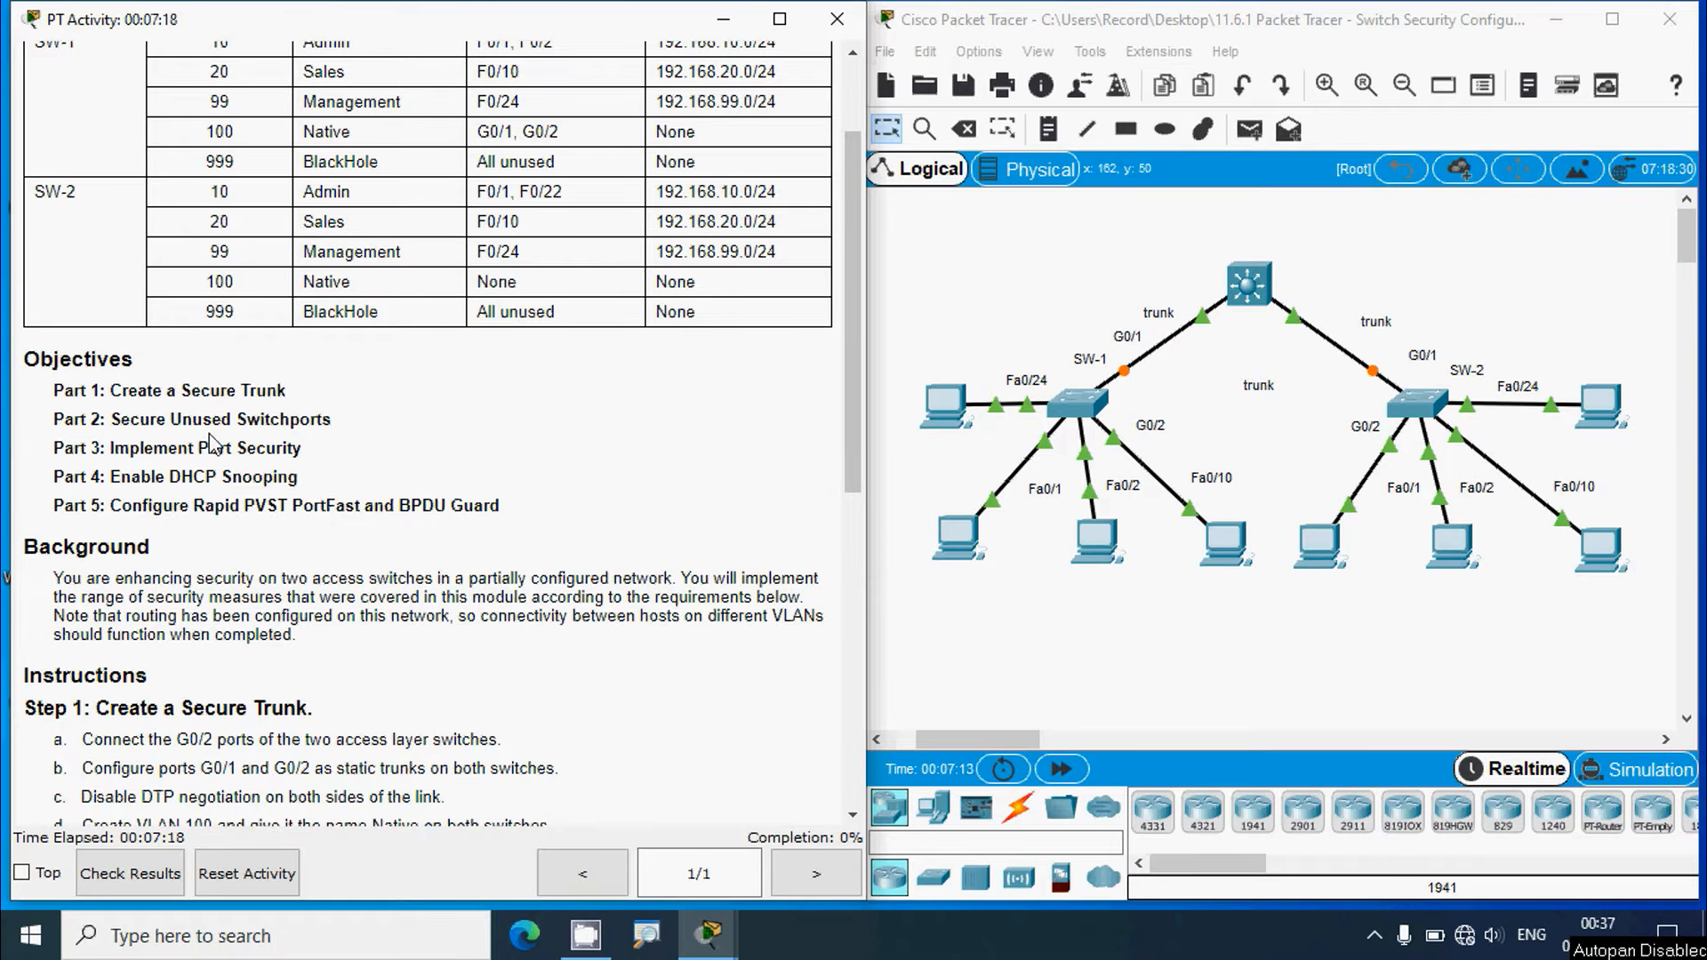
scroll(138, 610, "down", 1)
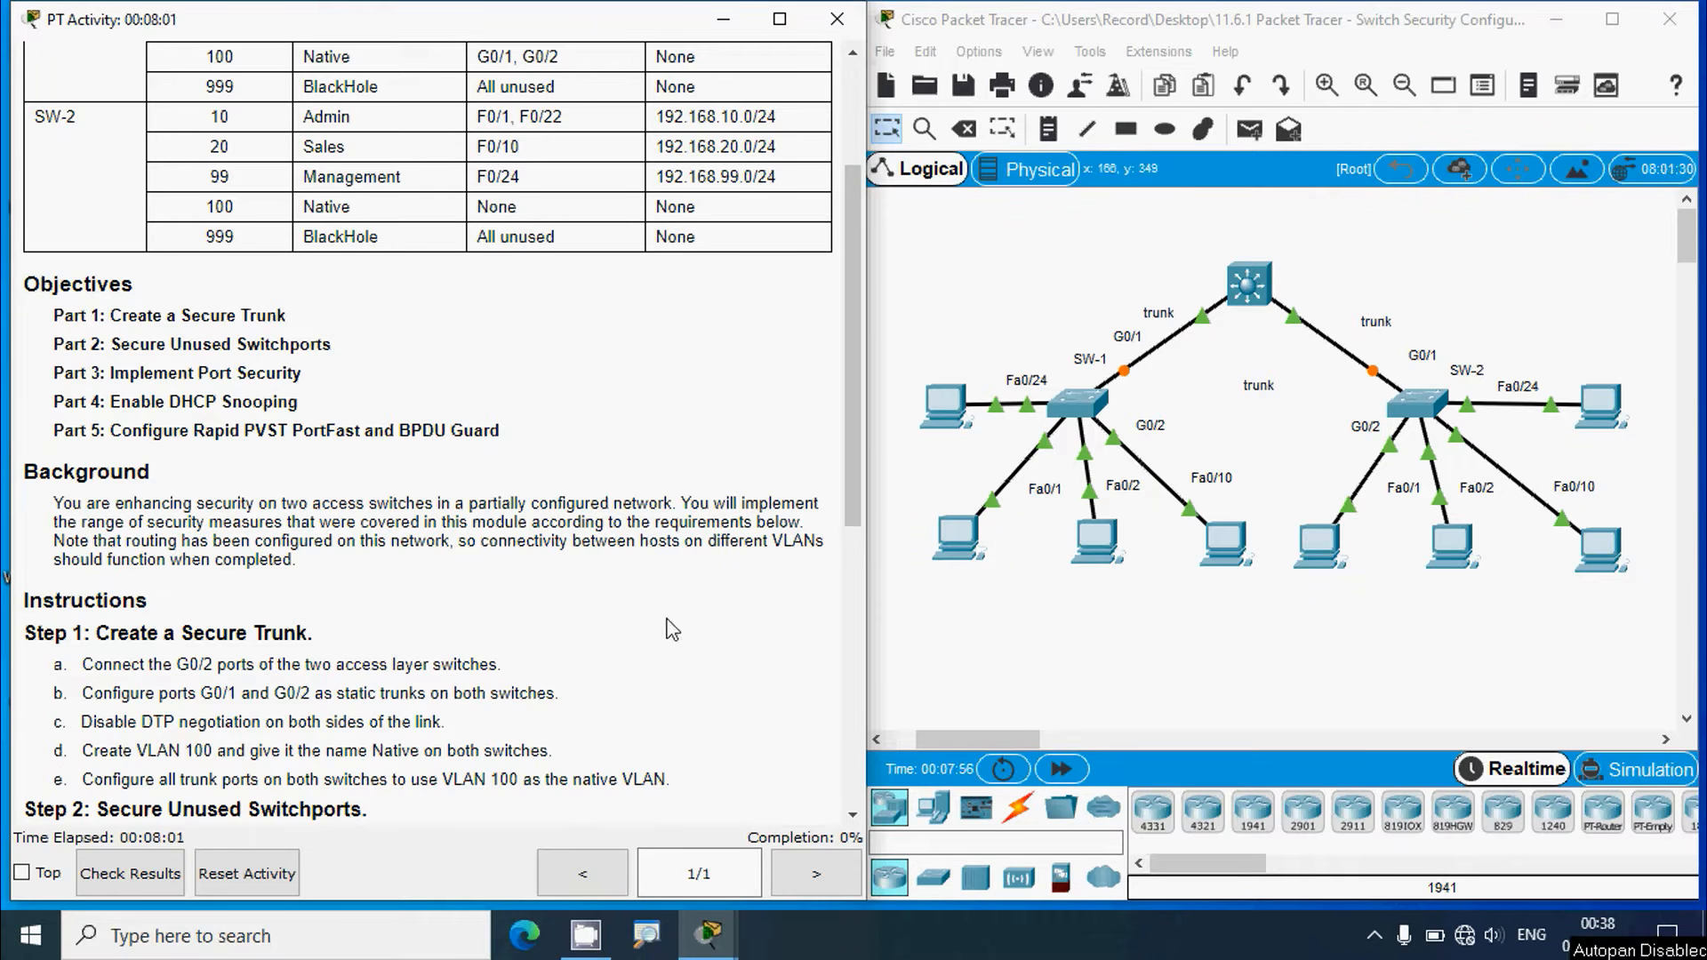
scroll(233, 611, "down", 3)
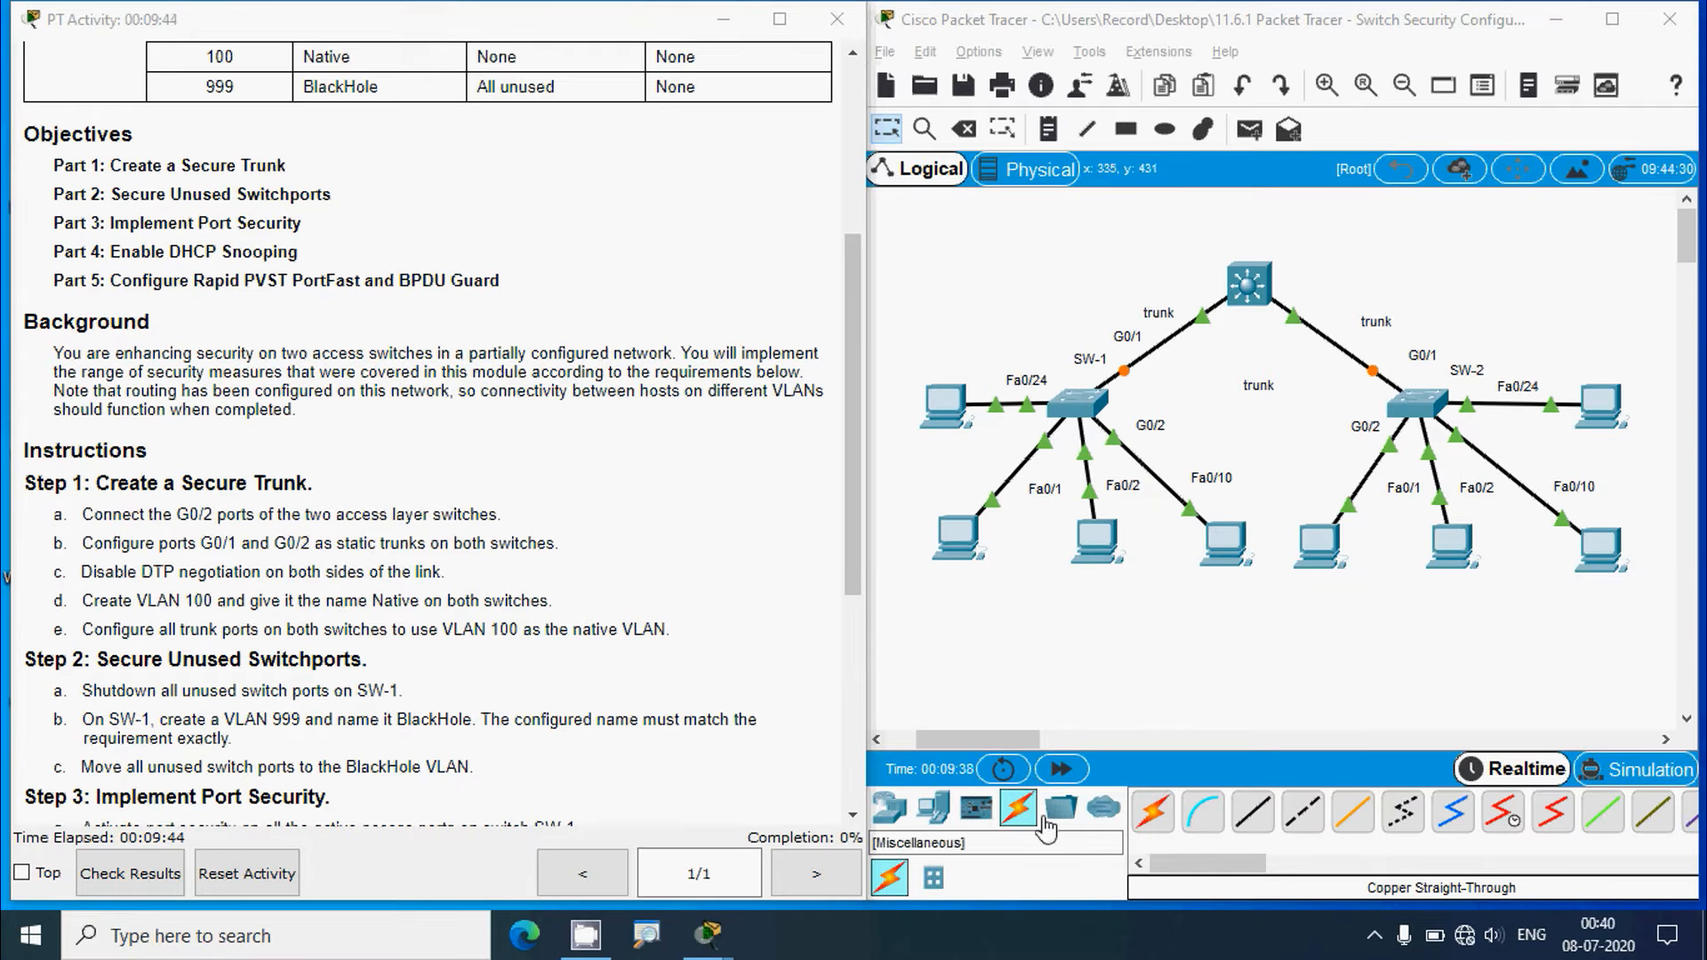
Connect GigabitEthernet0/2 on SW-1 to GigabitEthernet0/2 on SW-2 with a Copper Cross-Over cable
left_click(1296, 818)
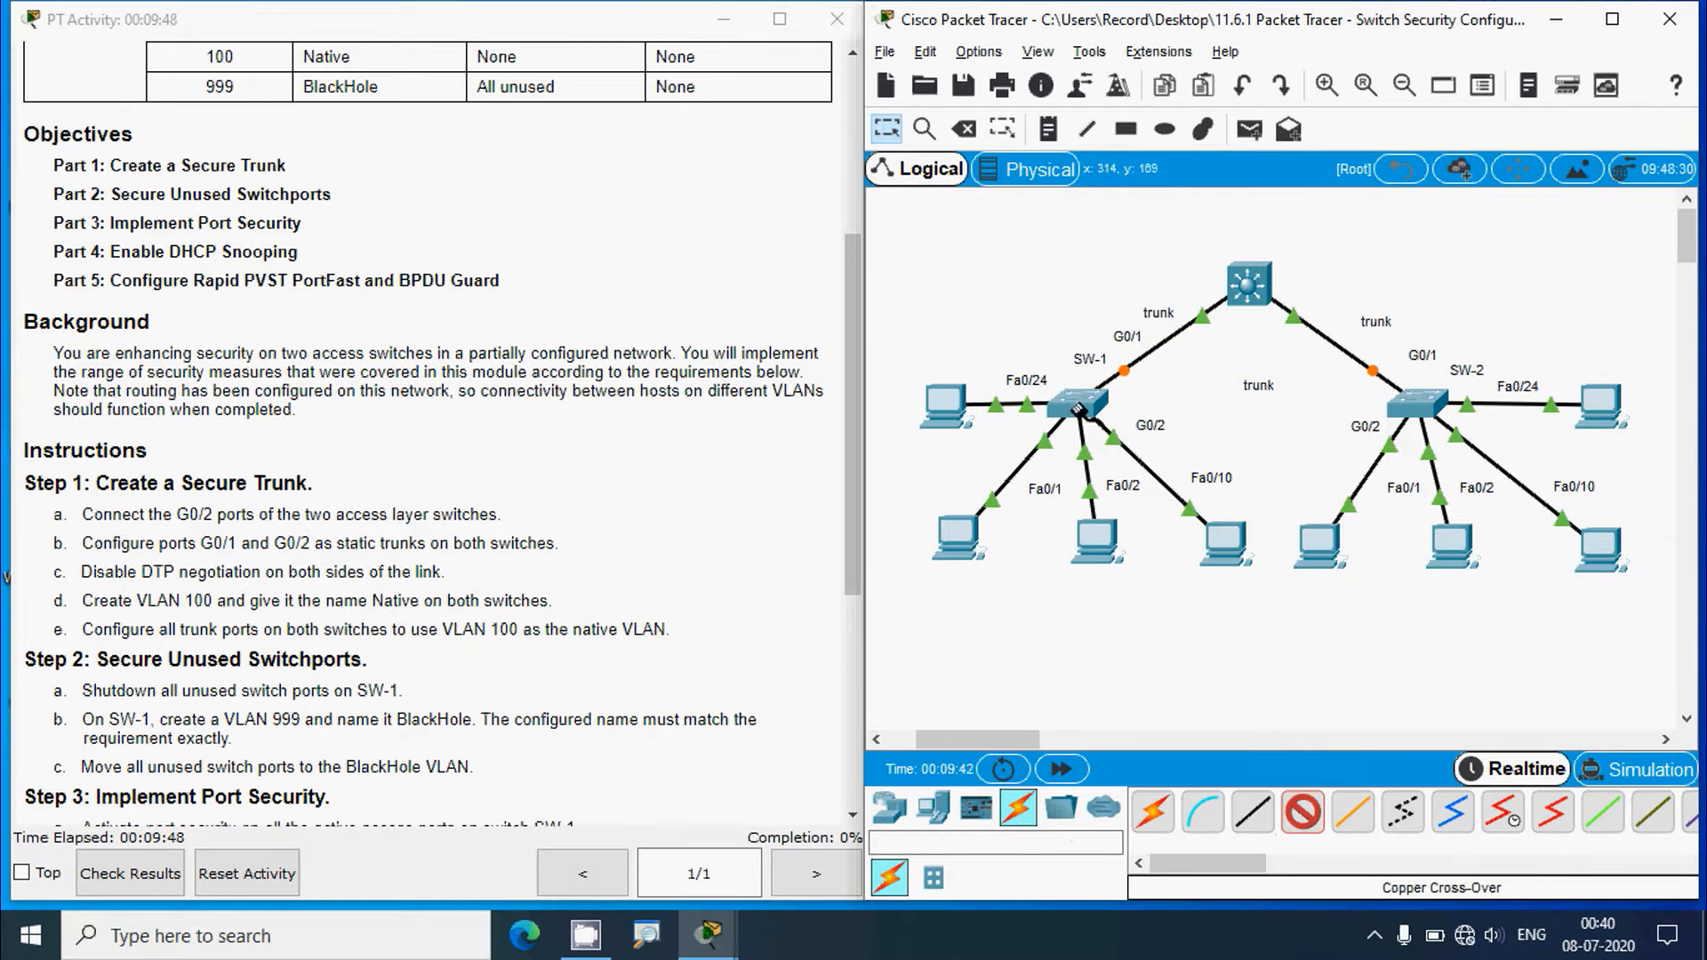
left_click(1078, 409)
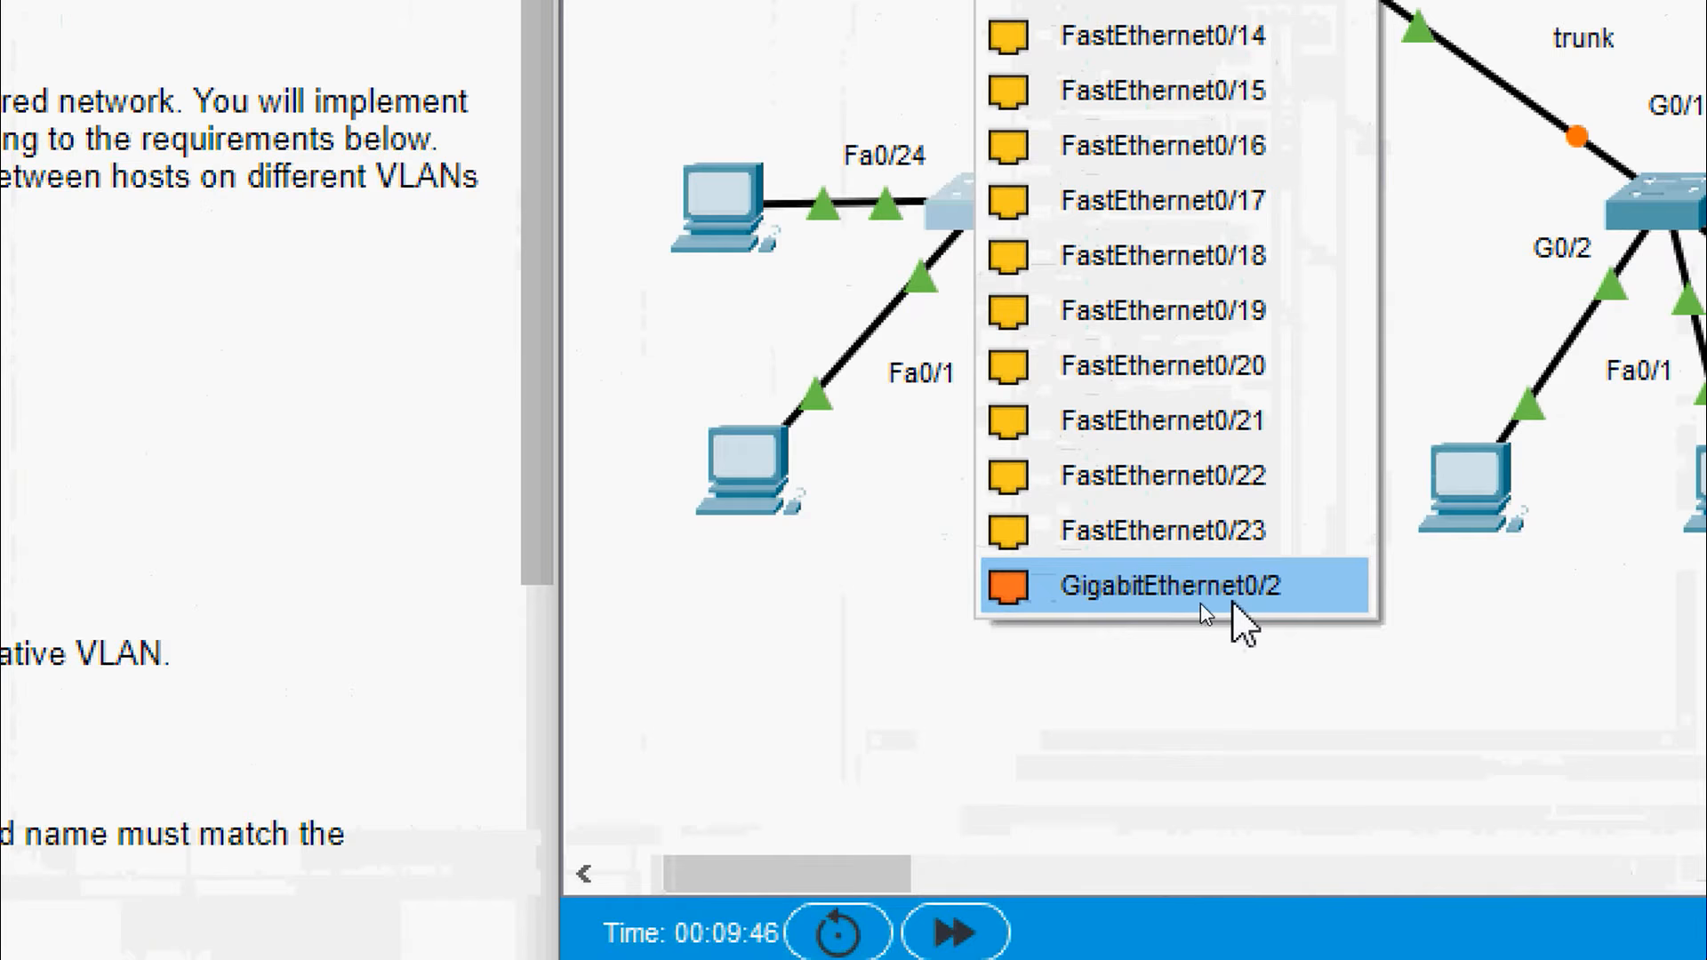
left_click(1271, 591)
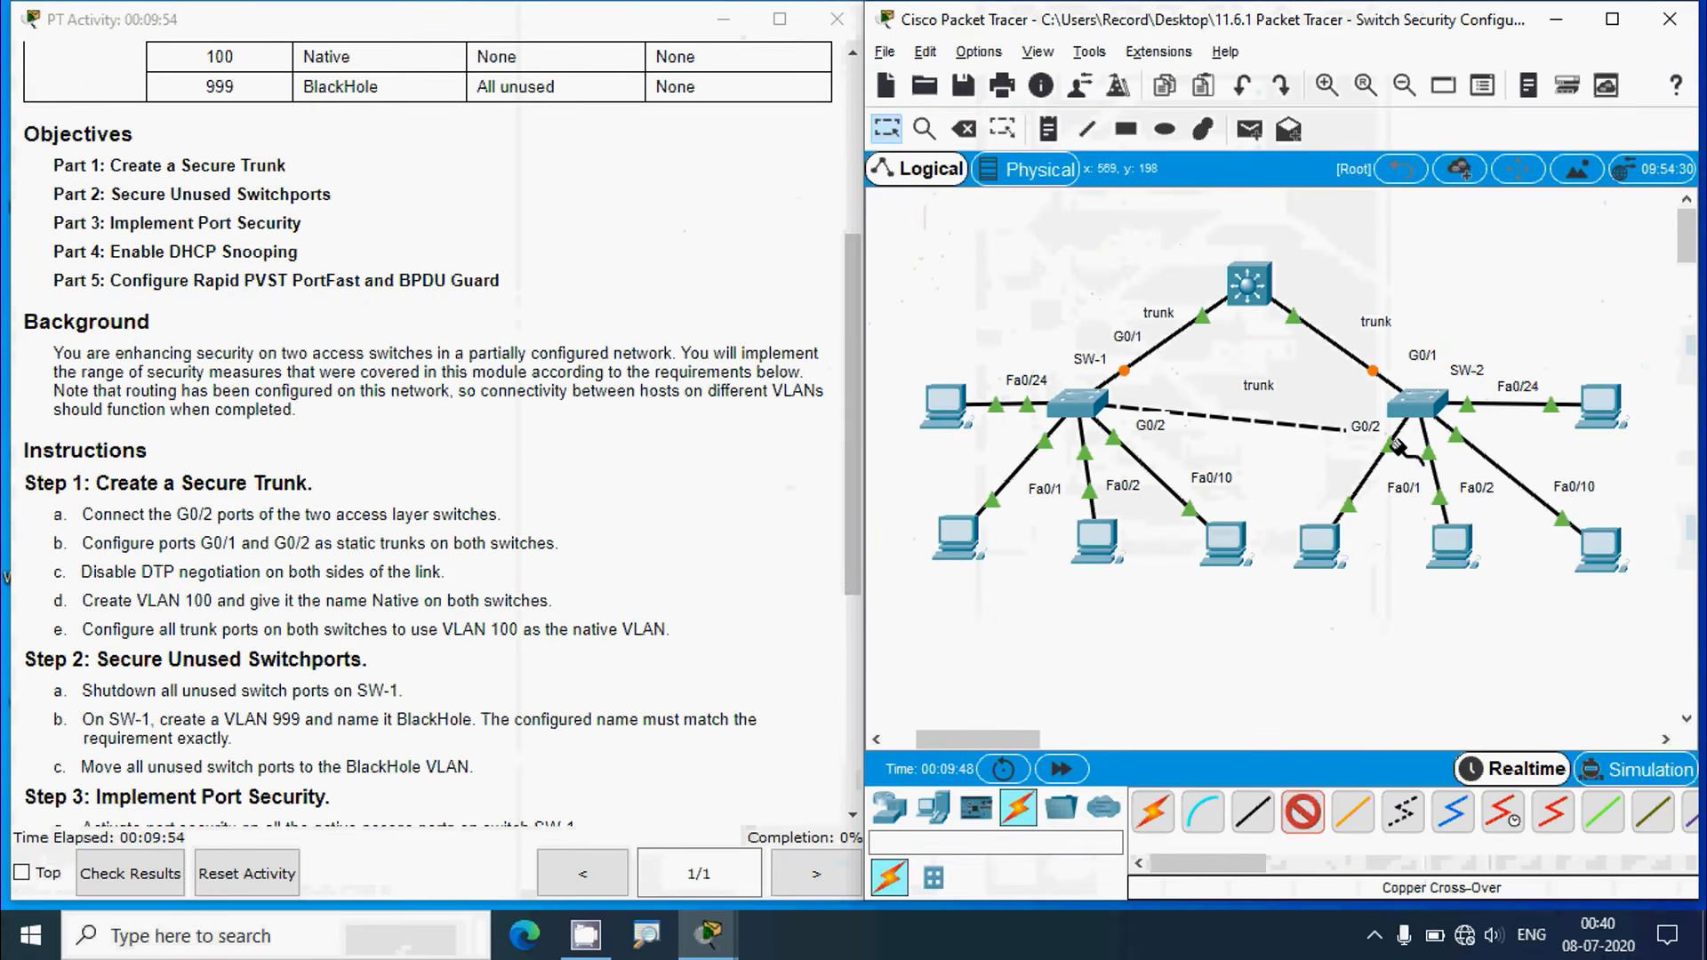
left_click(1420, 411)
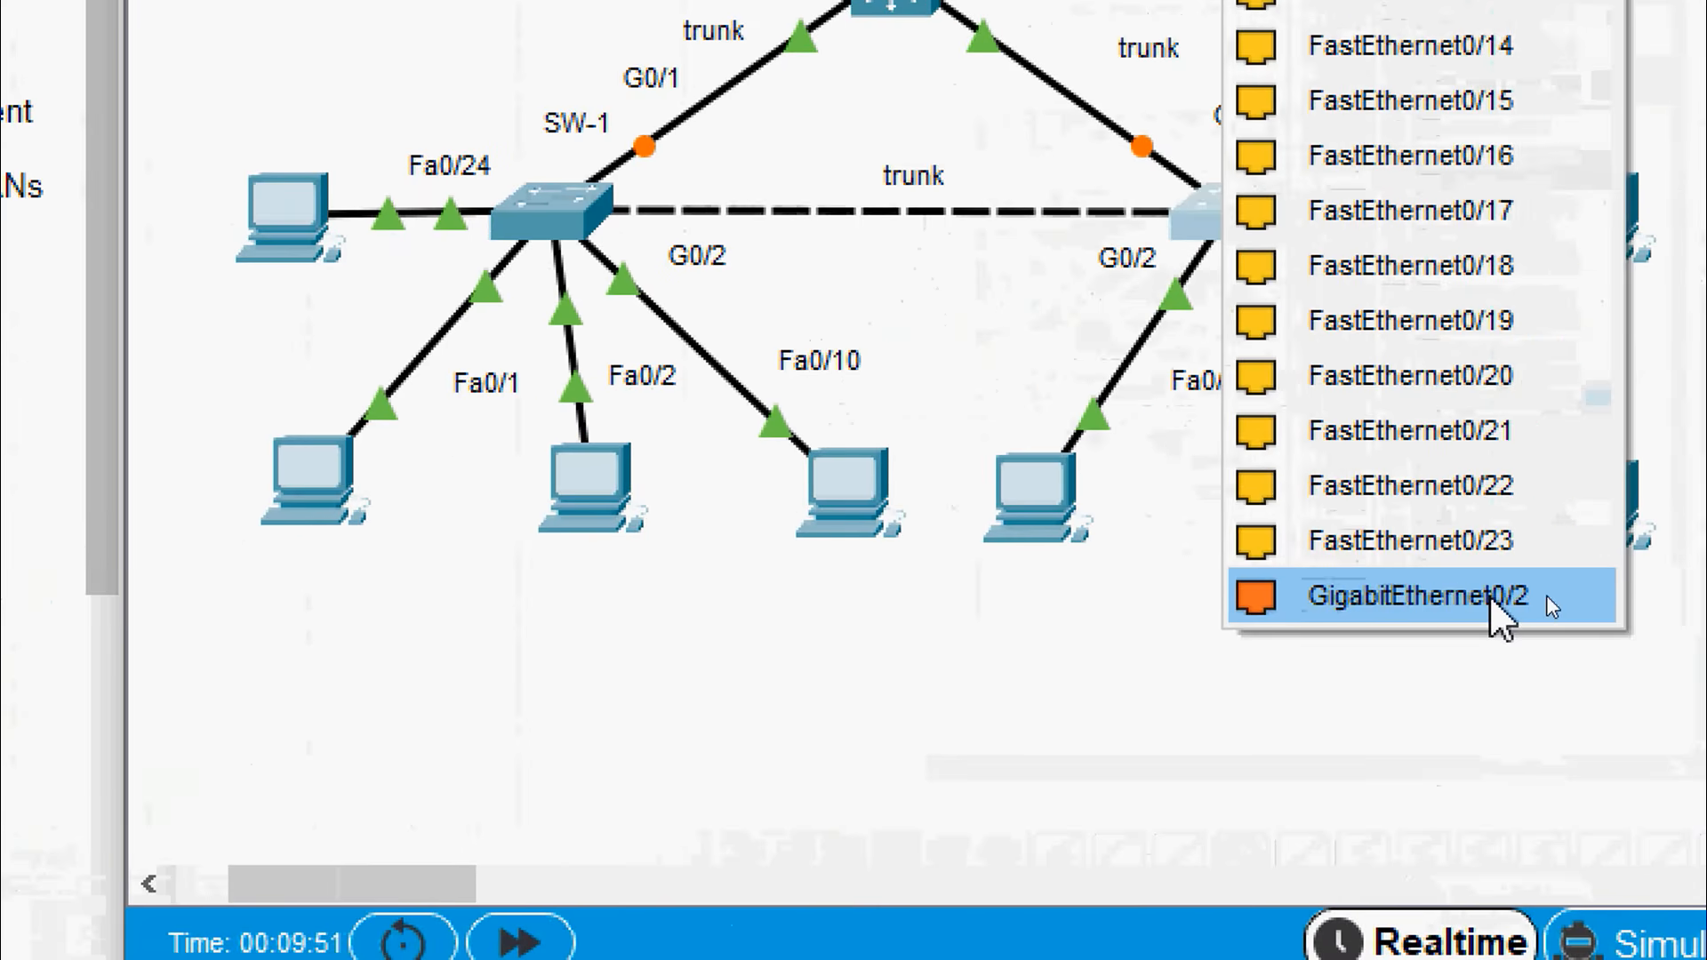
left_click(1511, 595)
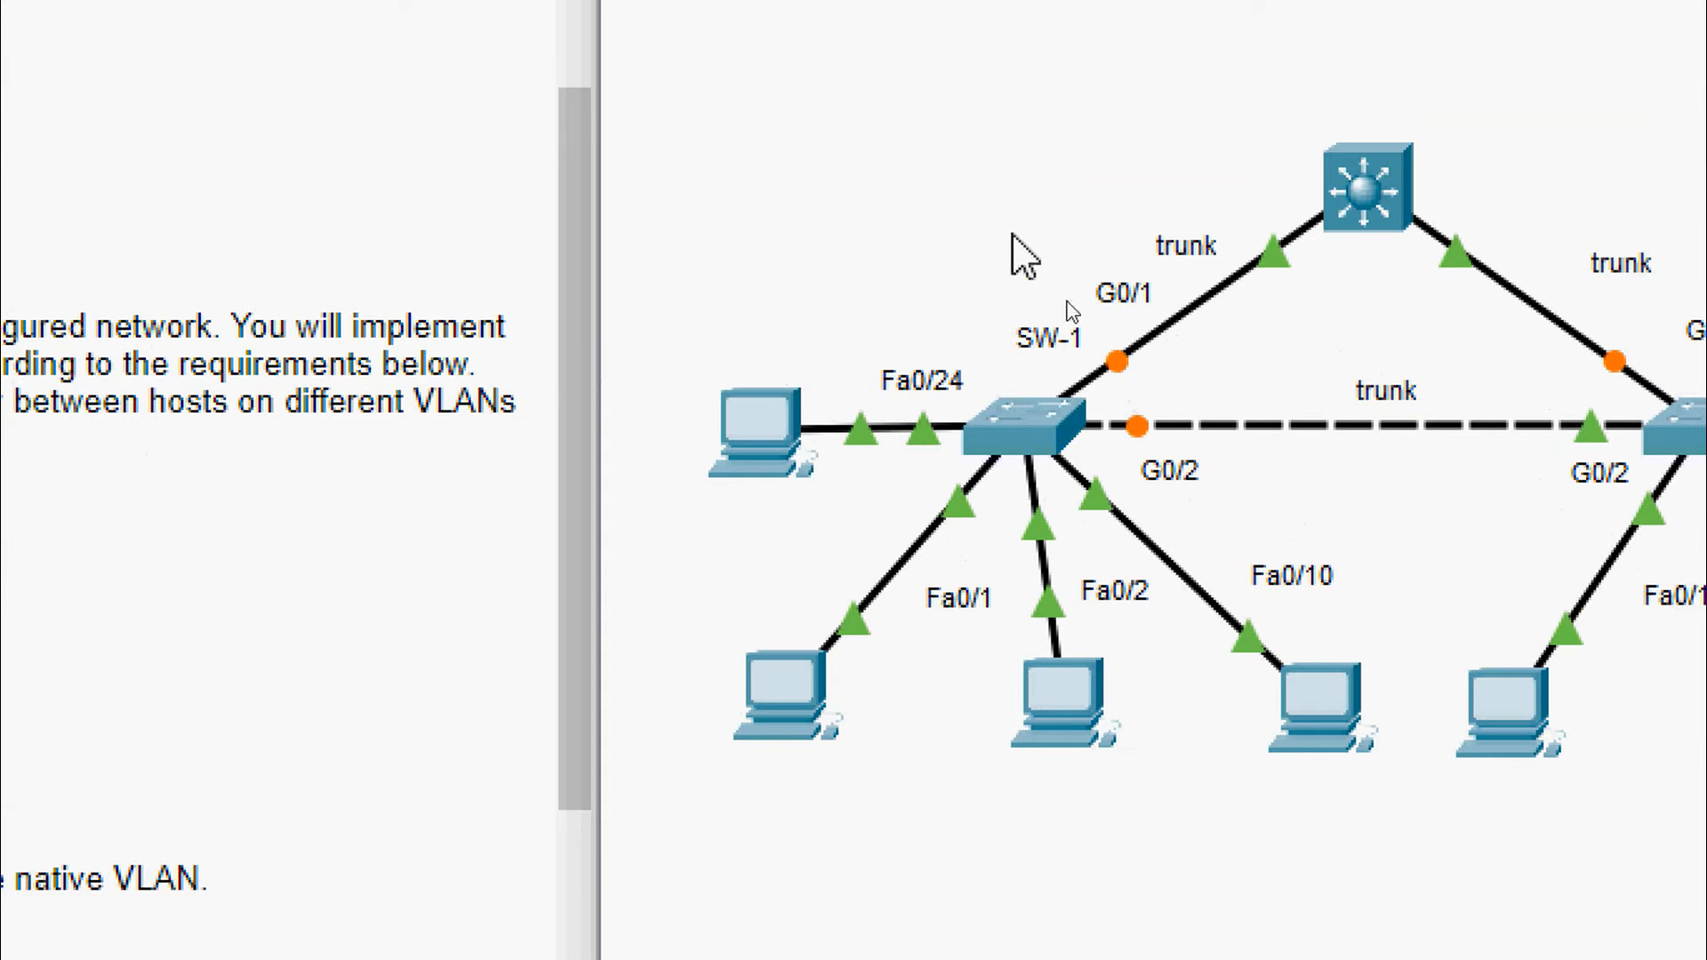
Open the SW-1 command line and enter global configuration mode with enable and conf t
mouse_move(1130, 363)
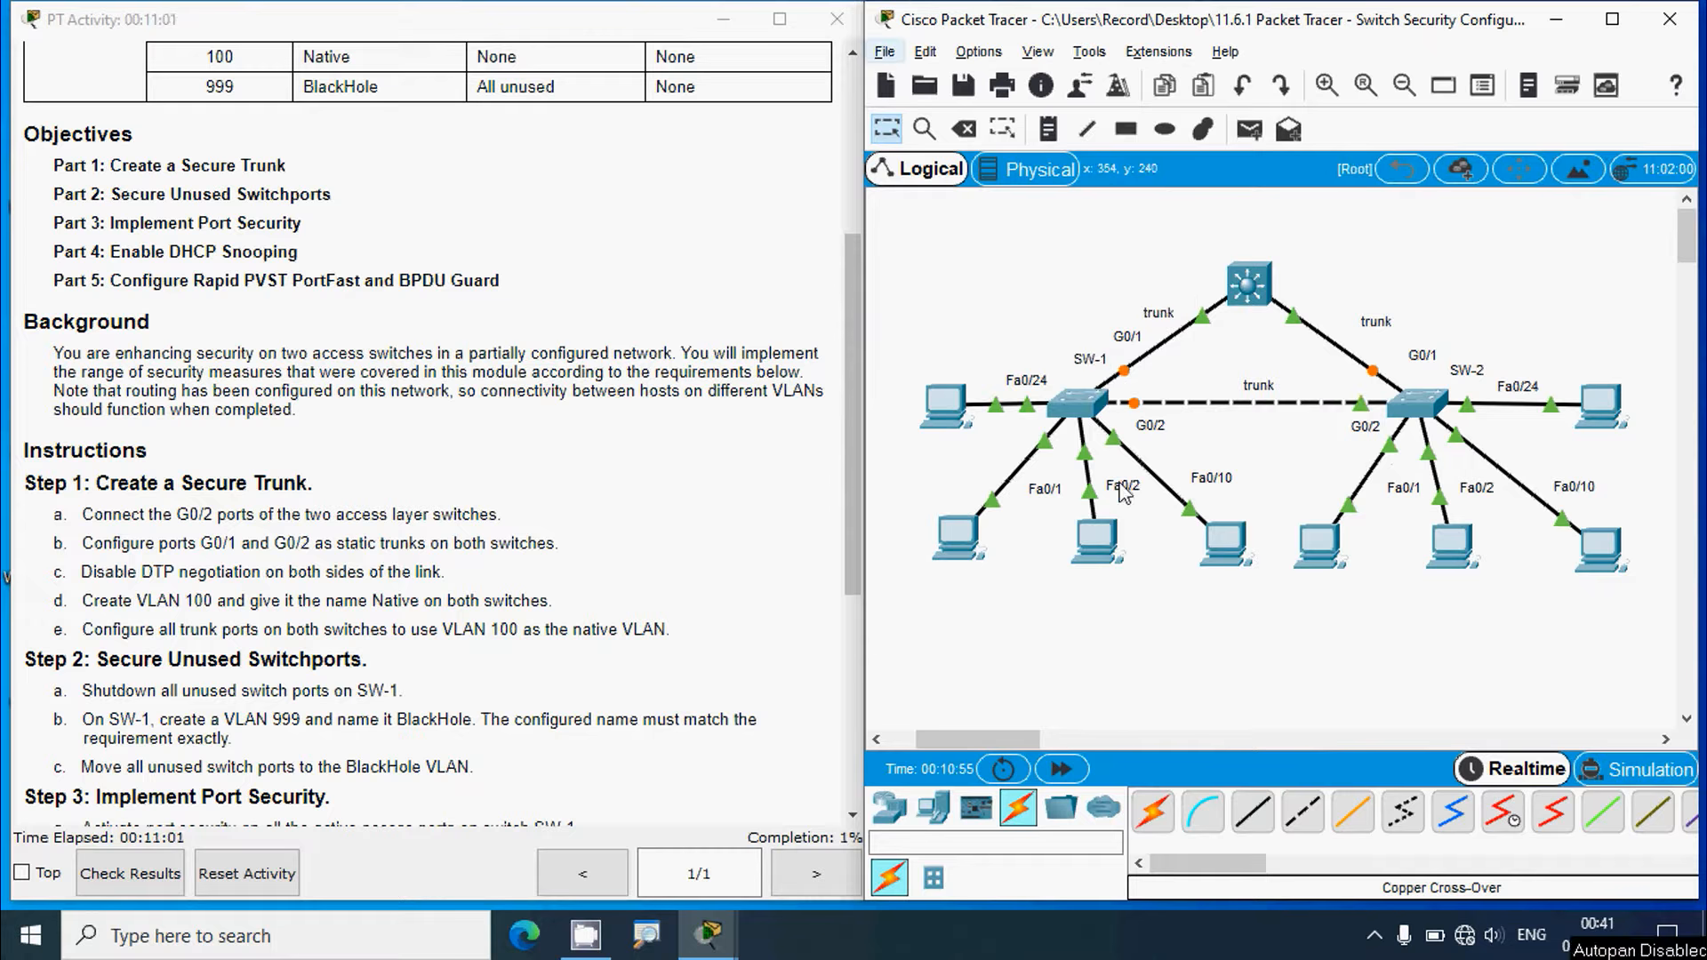
left_click(1079, 406)
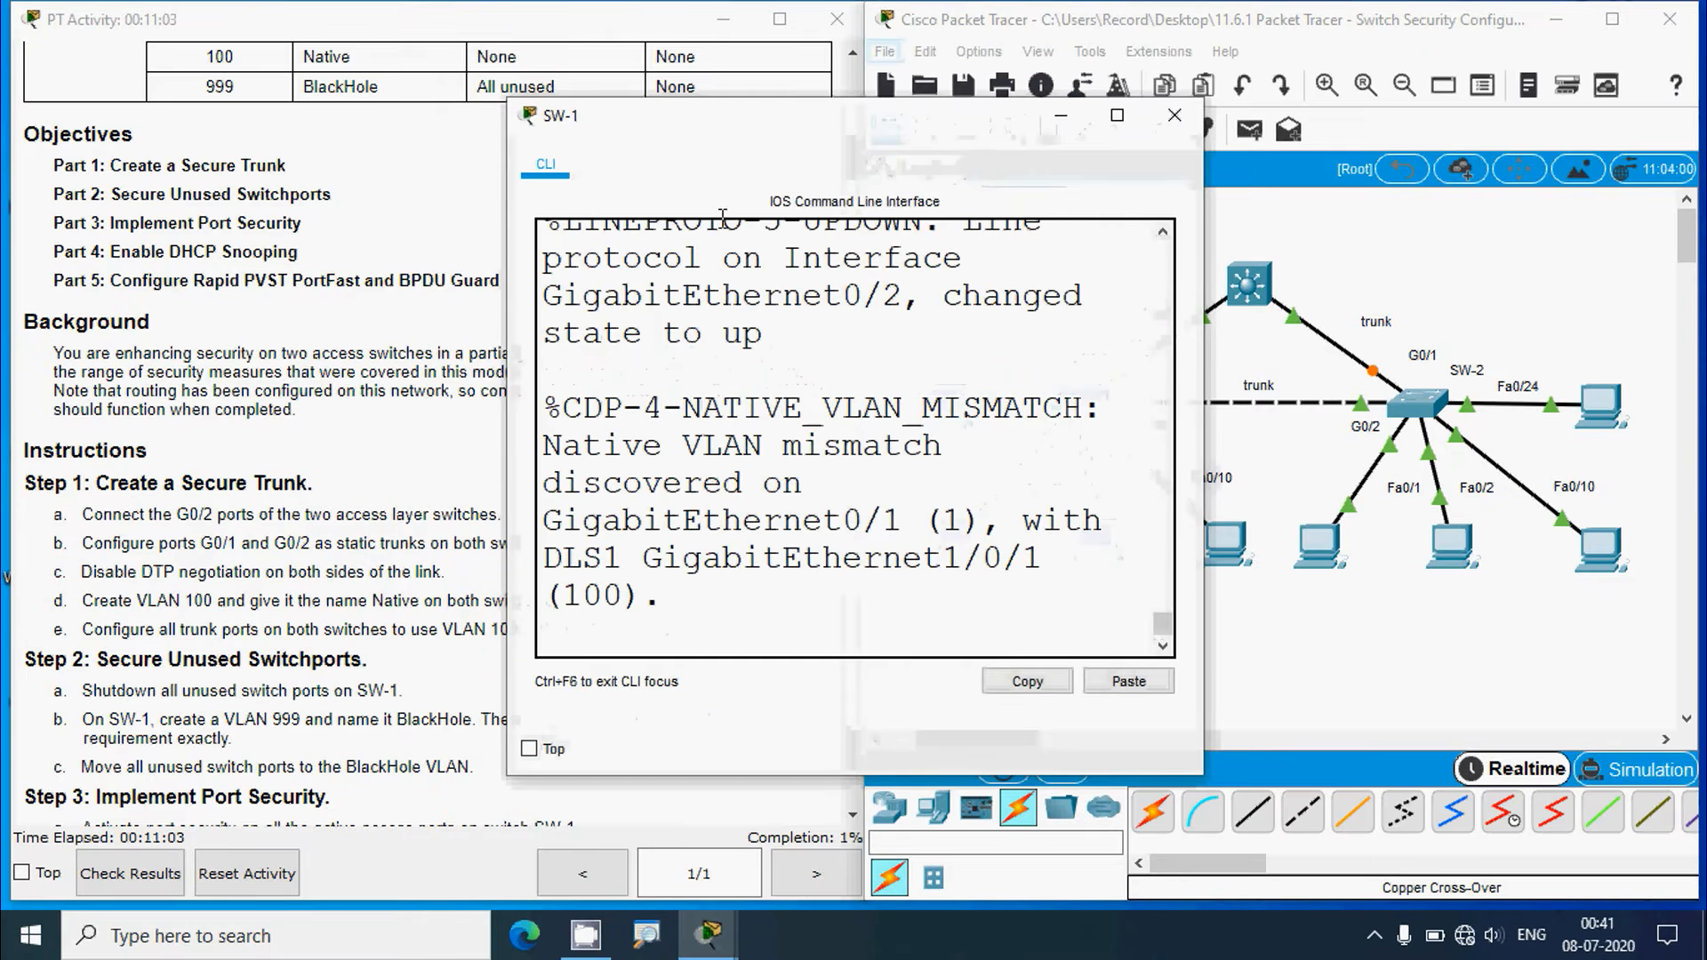
left_click_drag(544, 96, 455, 43)
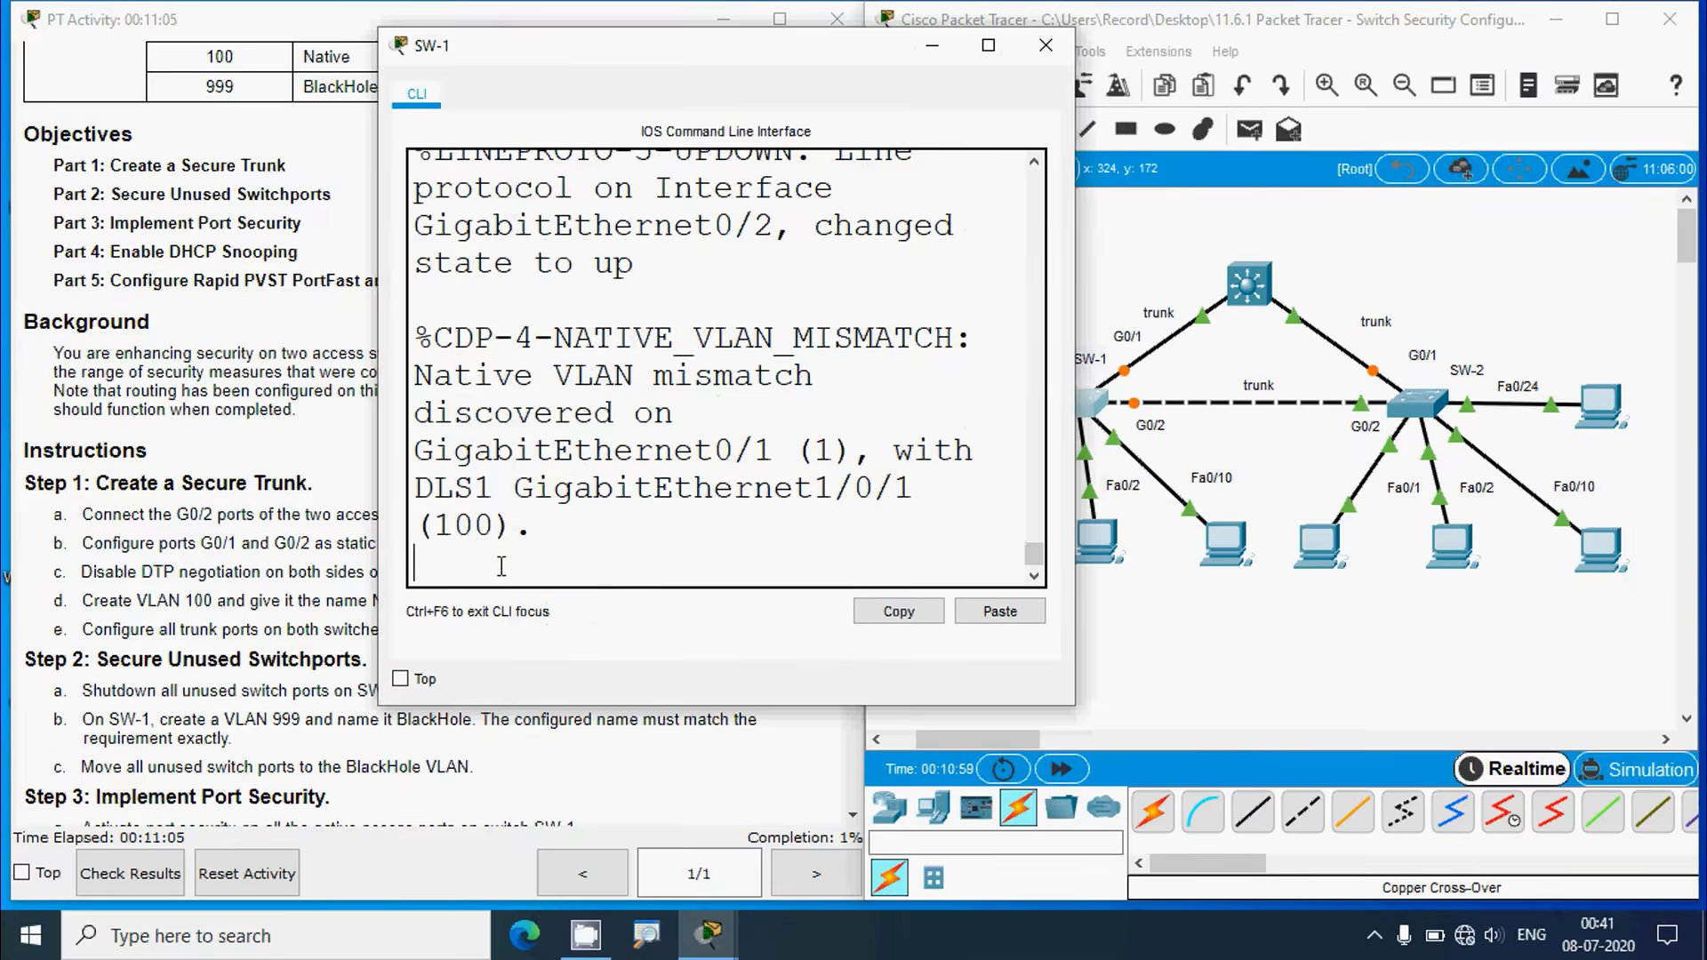
key("Return")
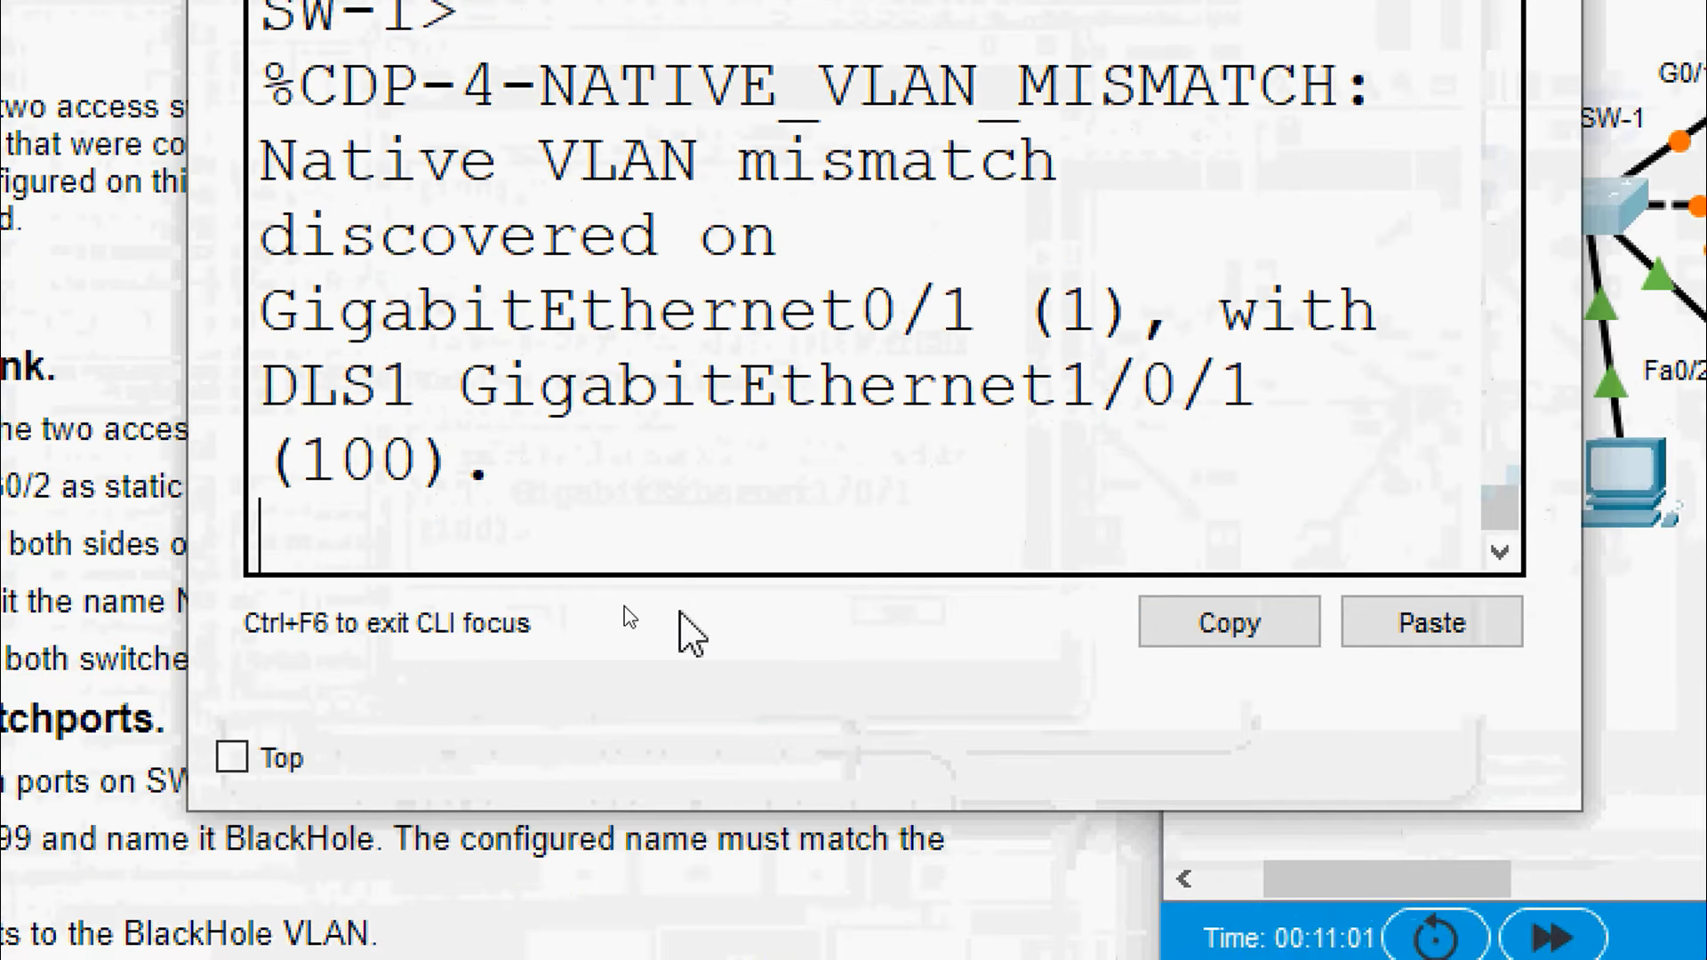
key("Return")
type("enable")
key("Return")
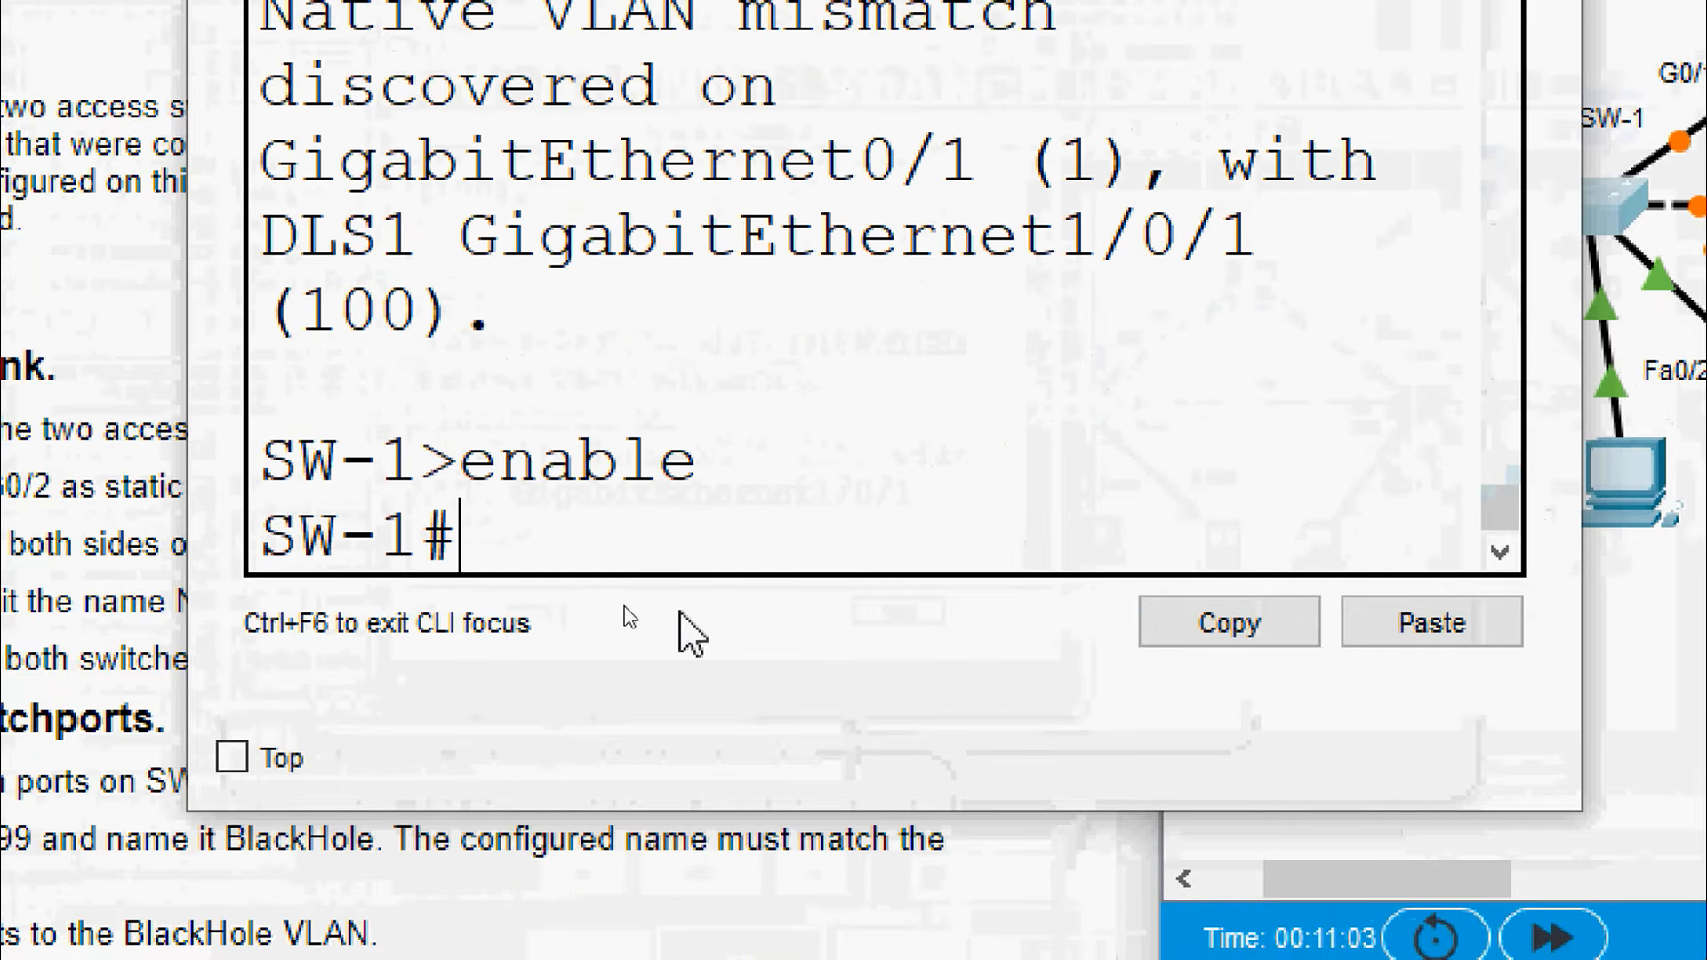
type("conf t")
key("Return")
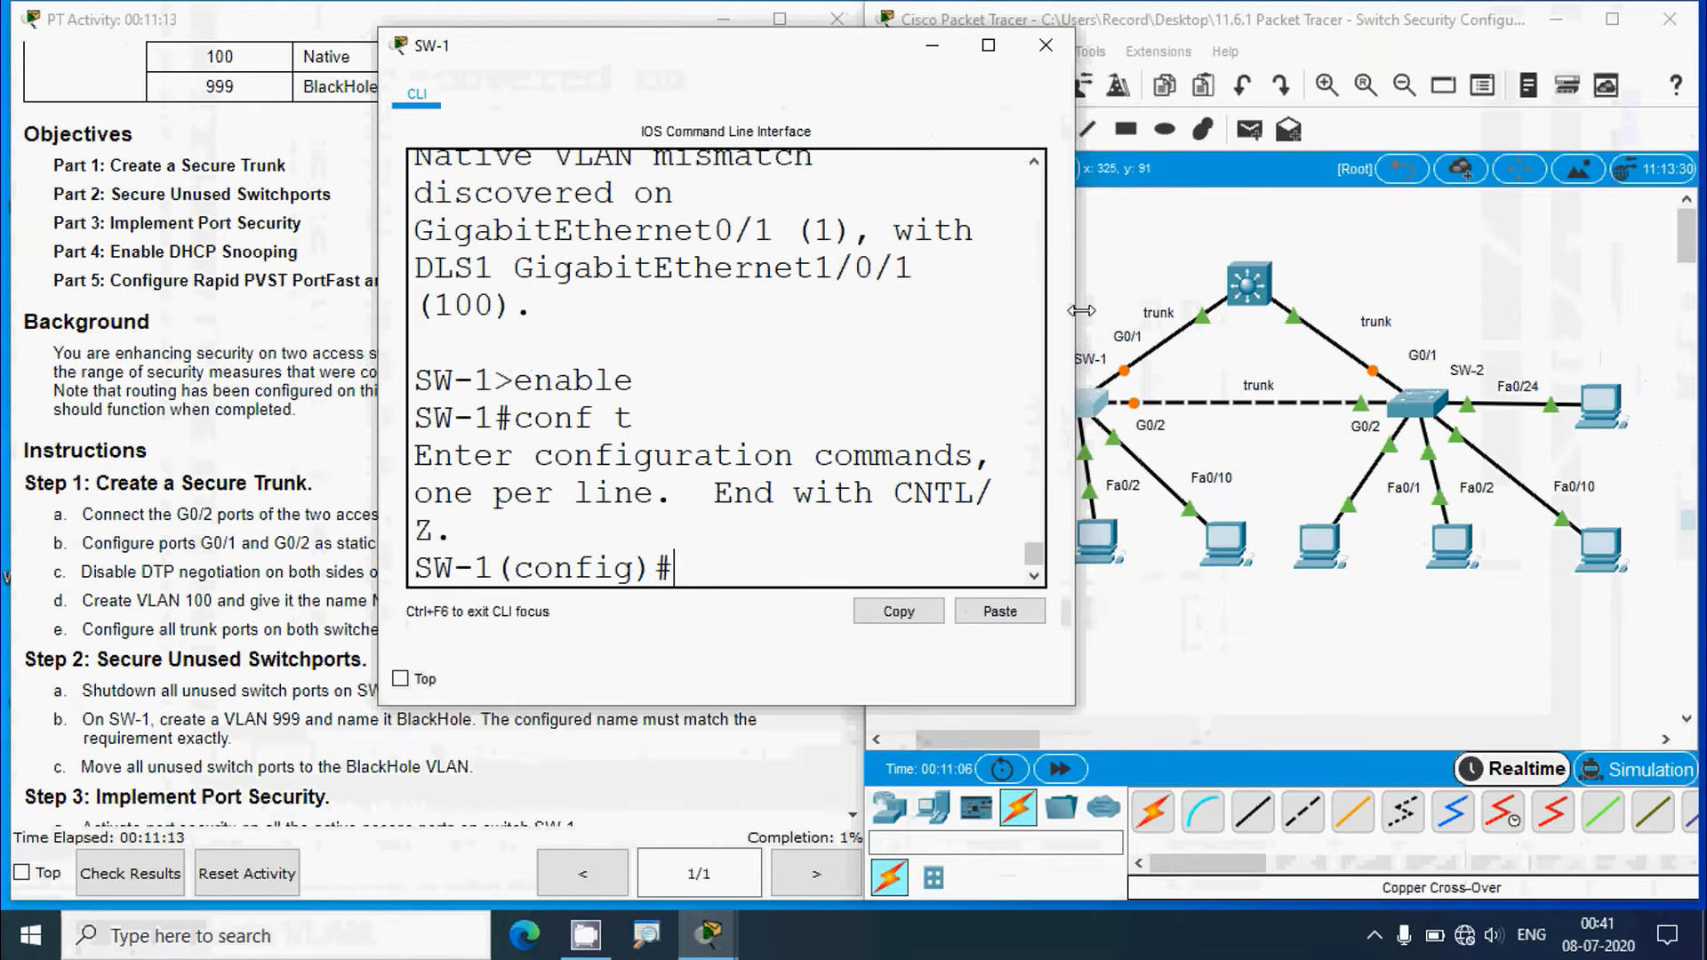
Configure SW-1 interface range g0/1-2 with switchport mode trunk, and close the SW-1 command line
left_click_drag(1081, 311, 1652, 310)
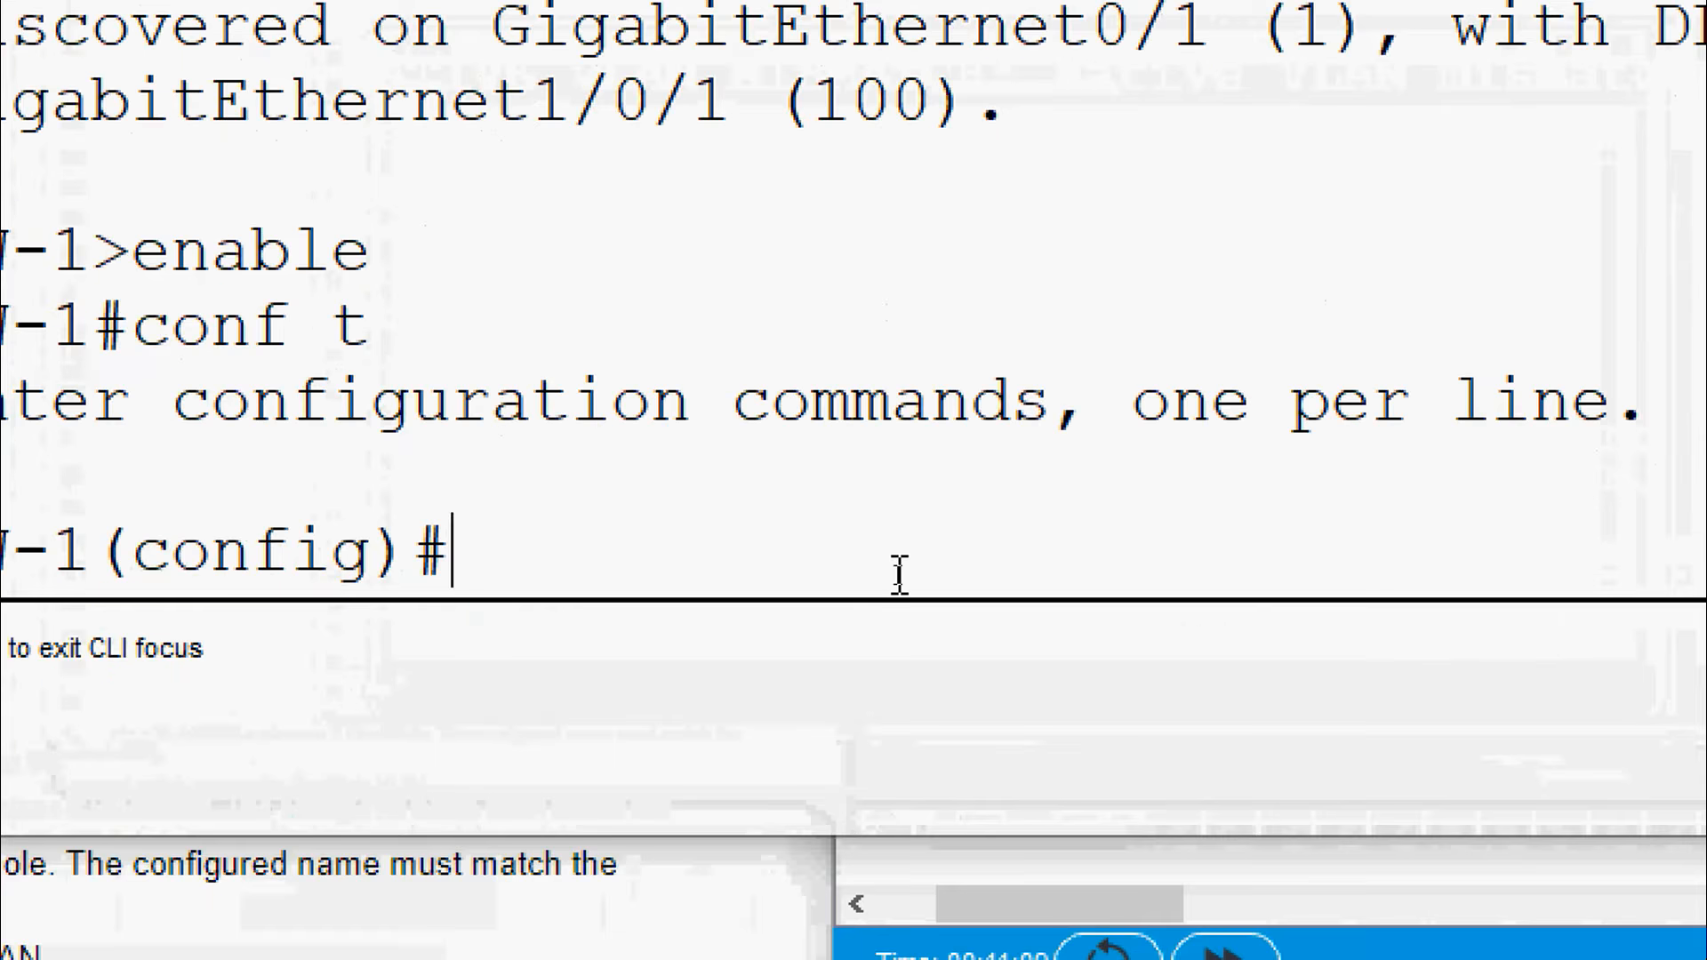
type("interface r")
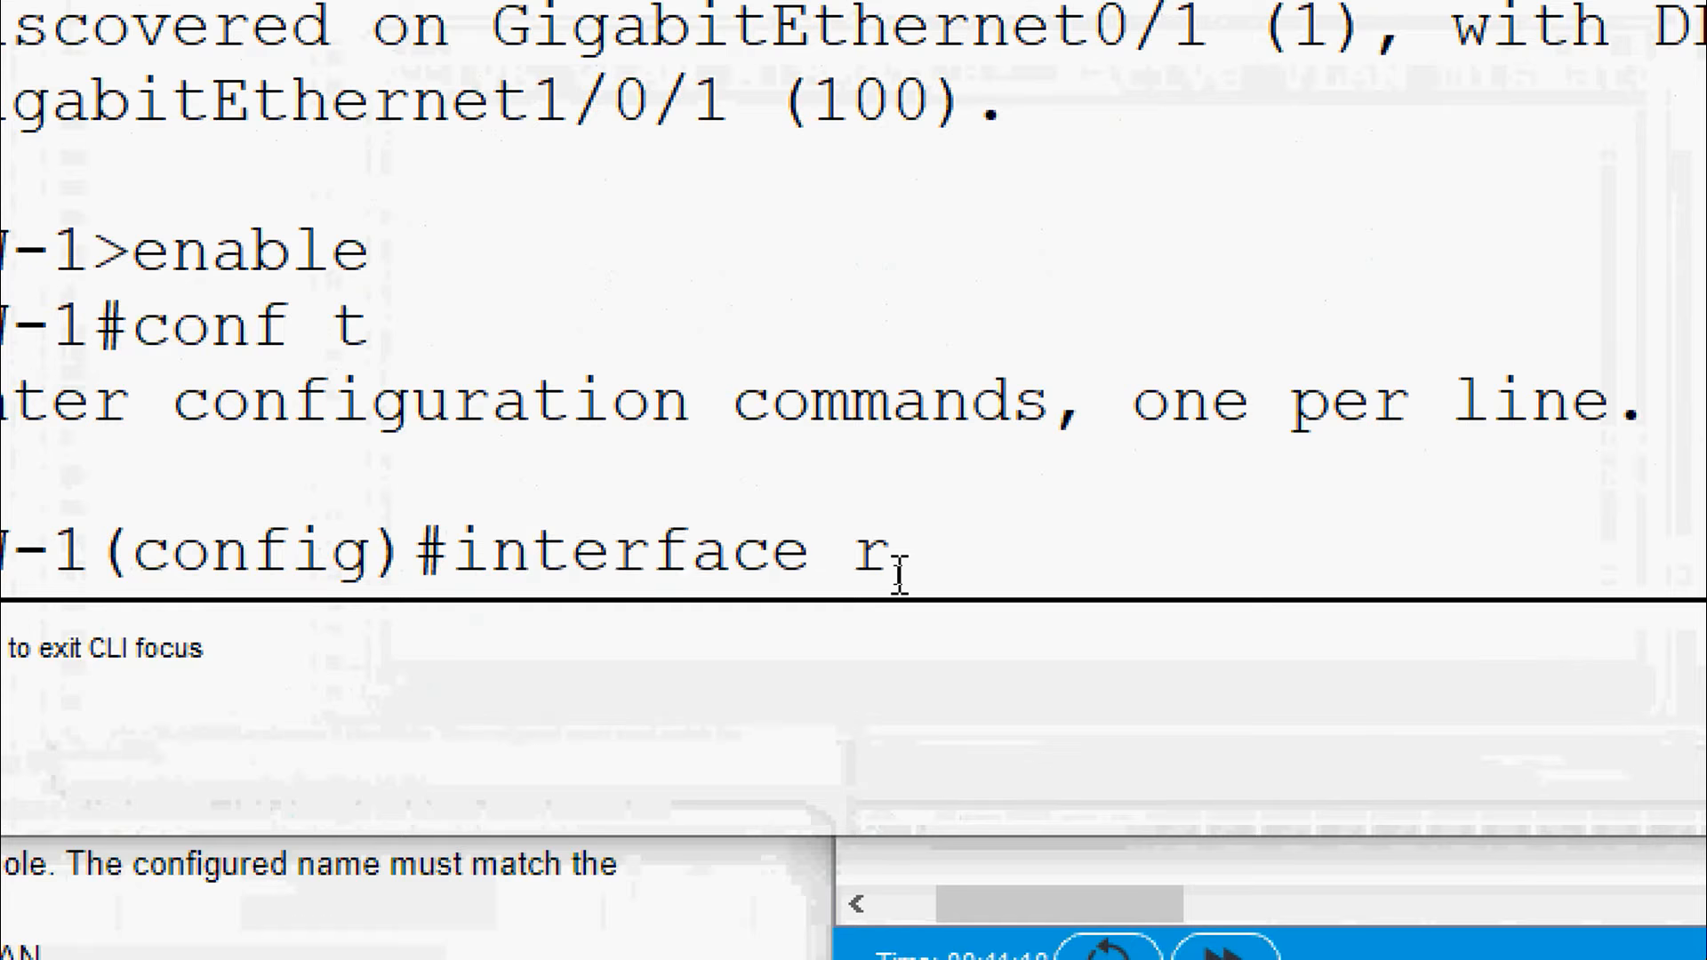
type("ange g0")
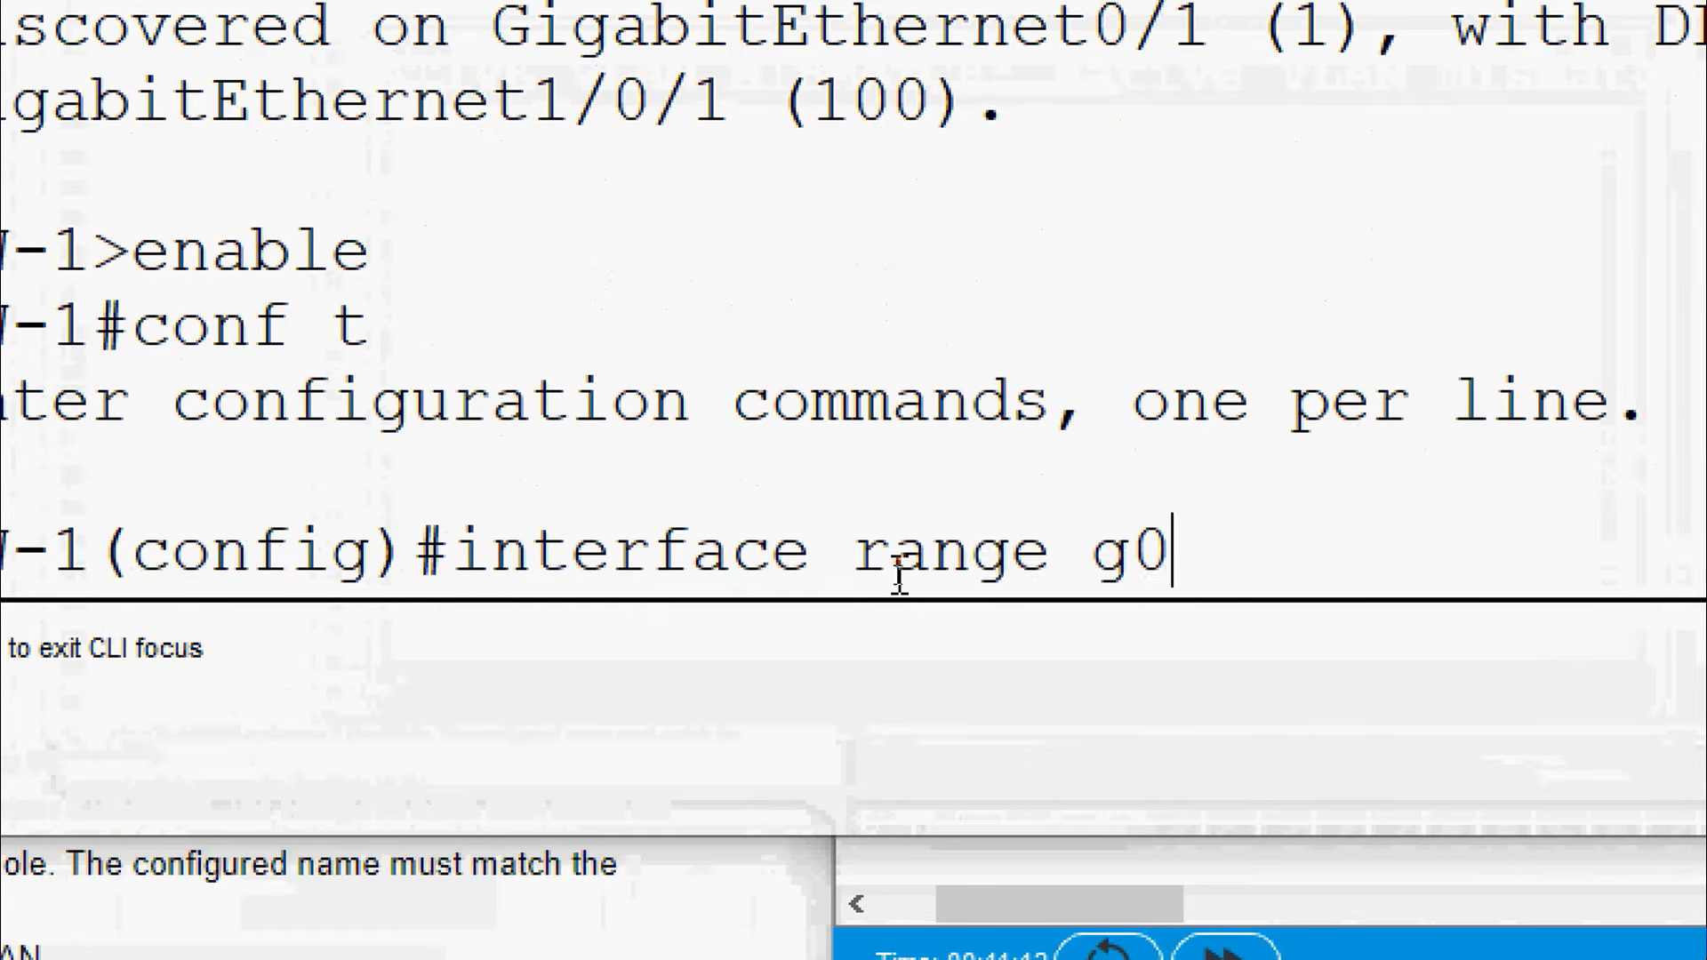
type("/1")
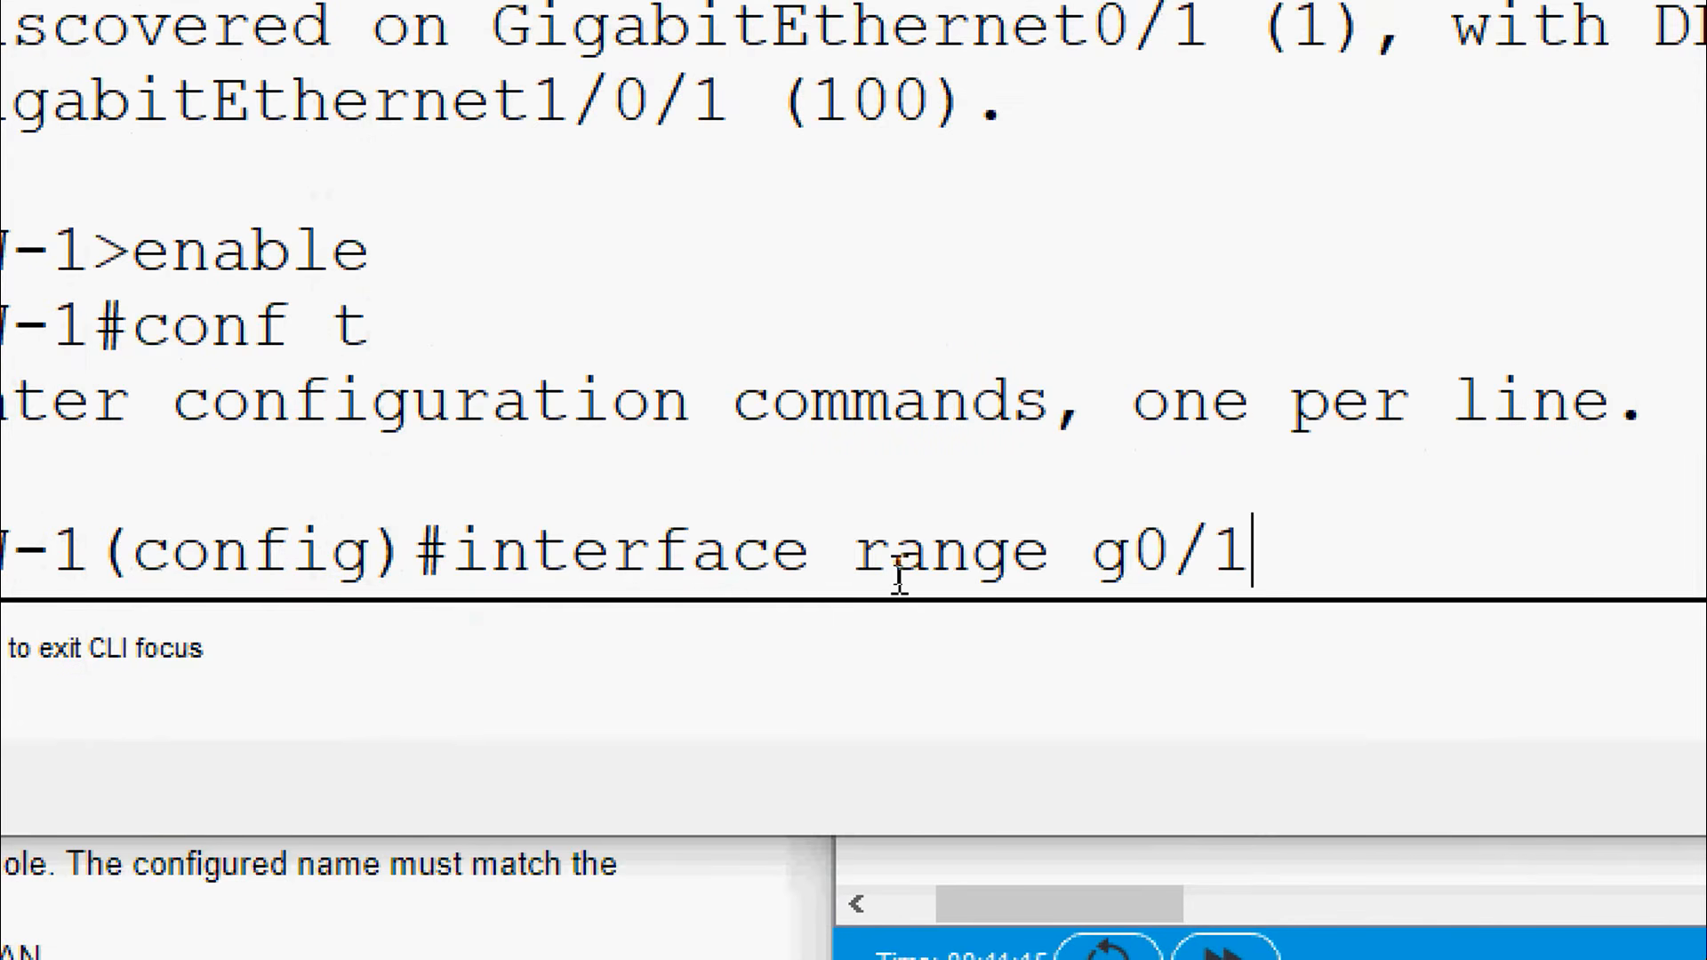
type("-2")
key("Return")
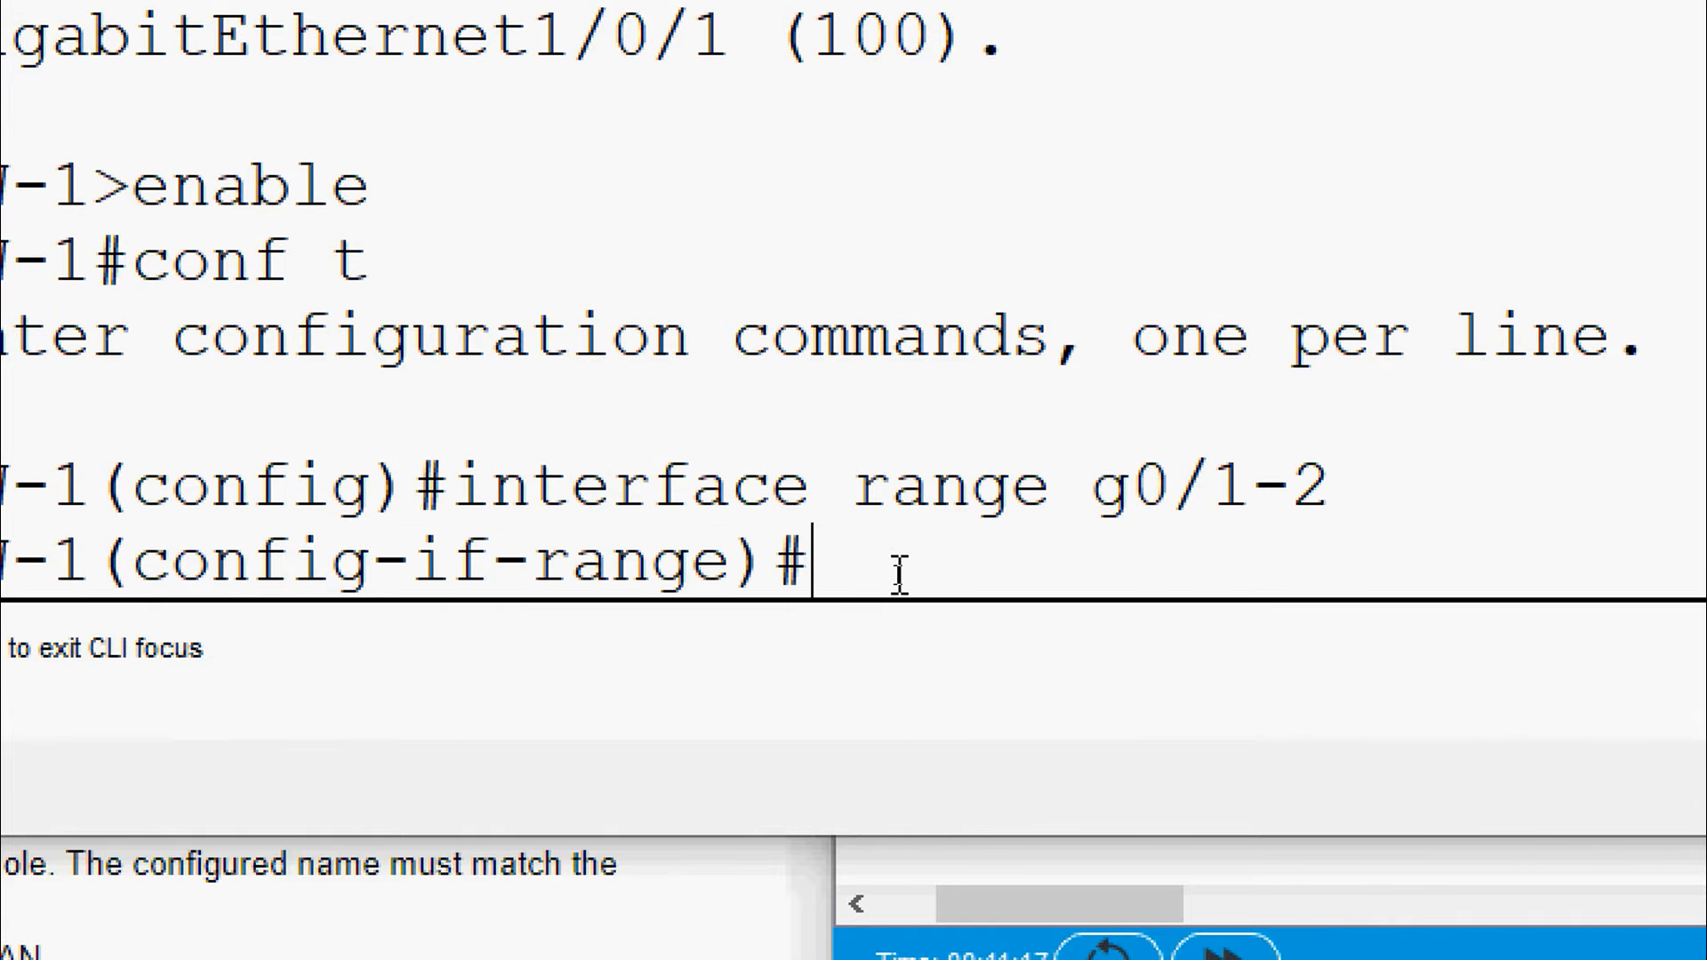
type("switch")
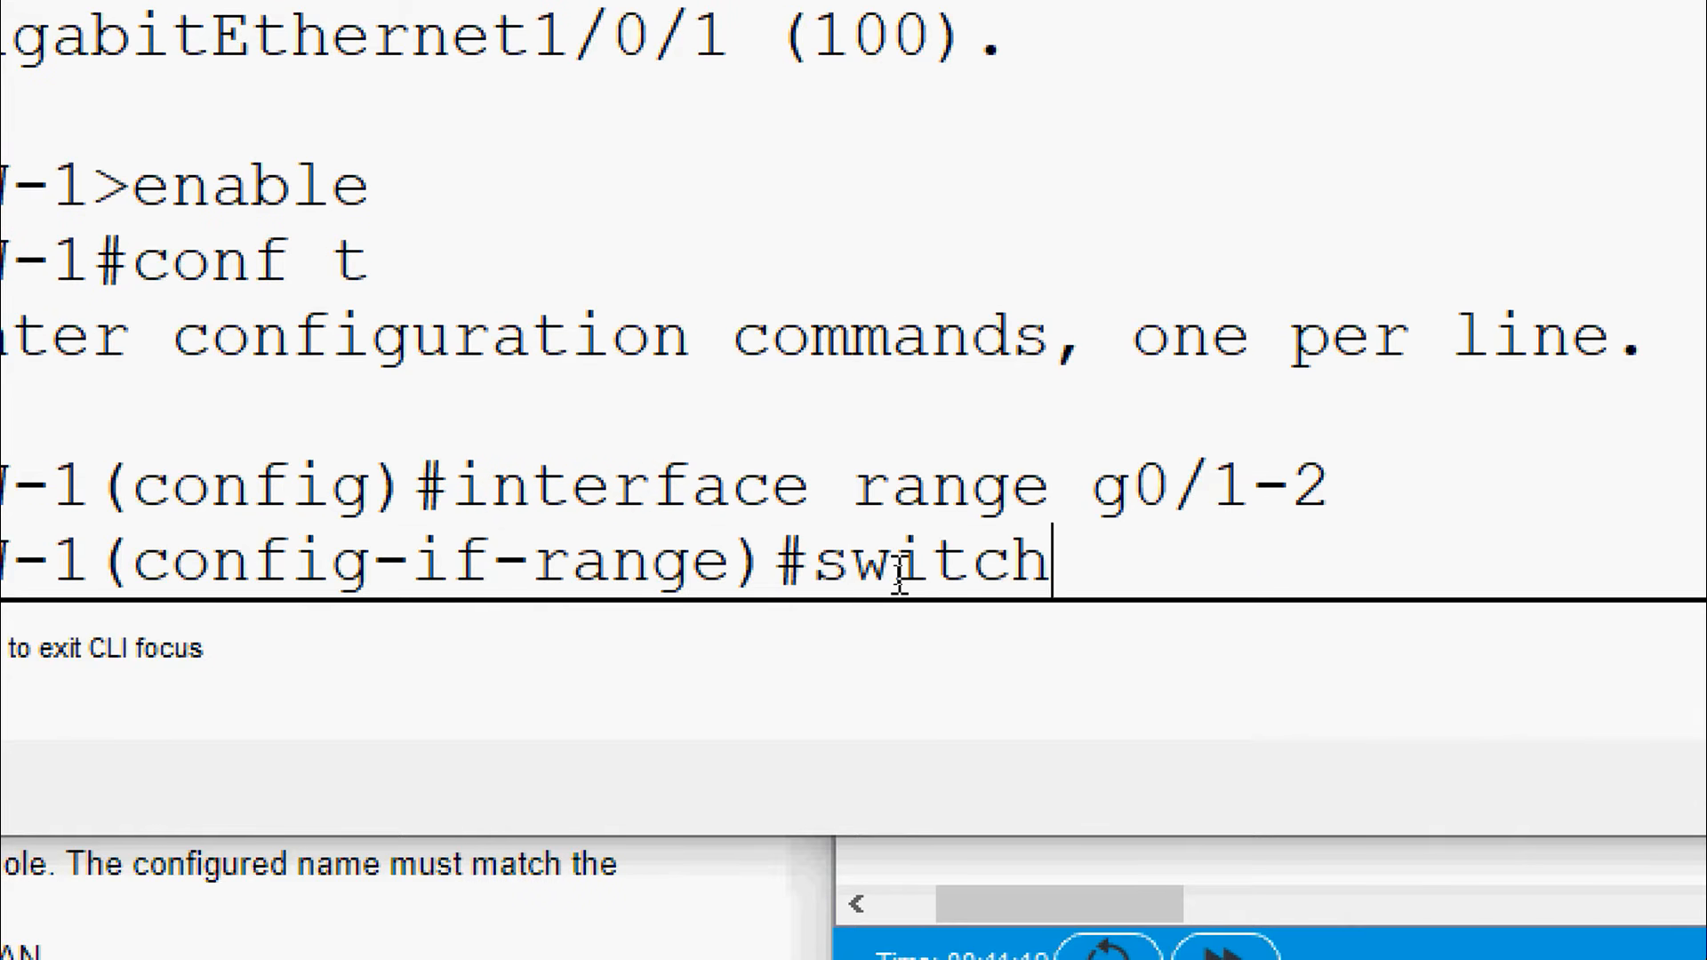
type("port mode trunk")
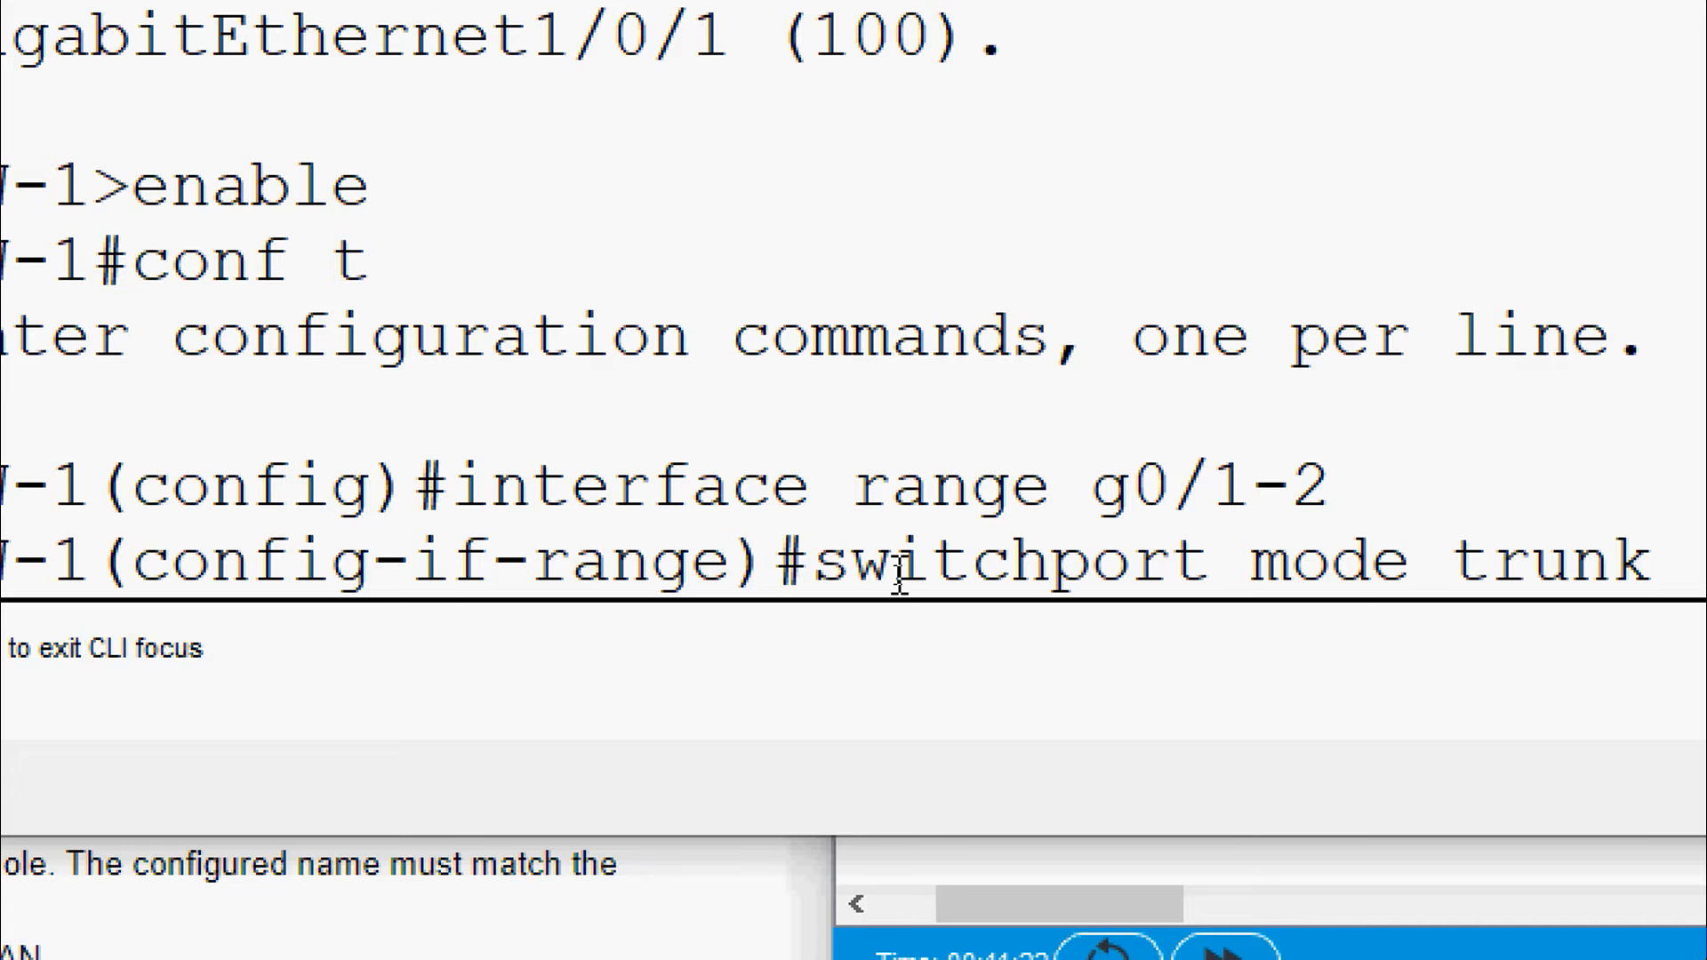
key("Return")
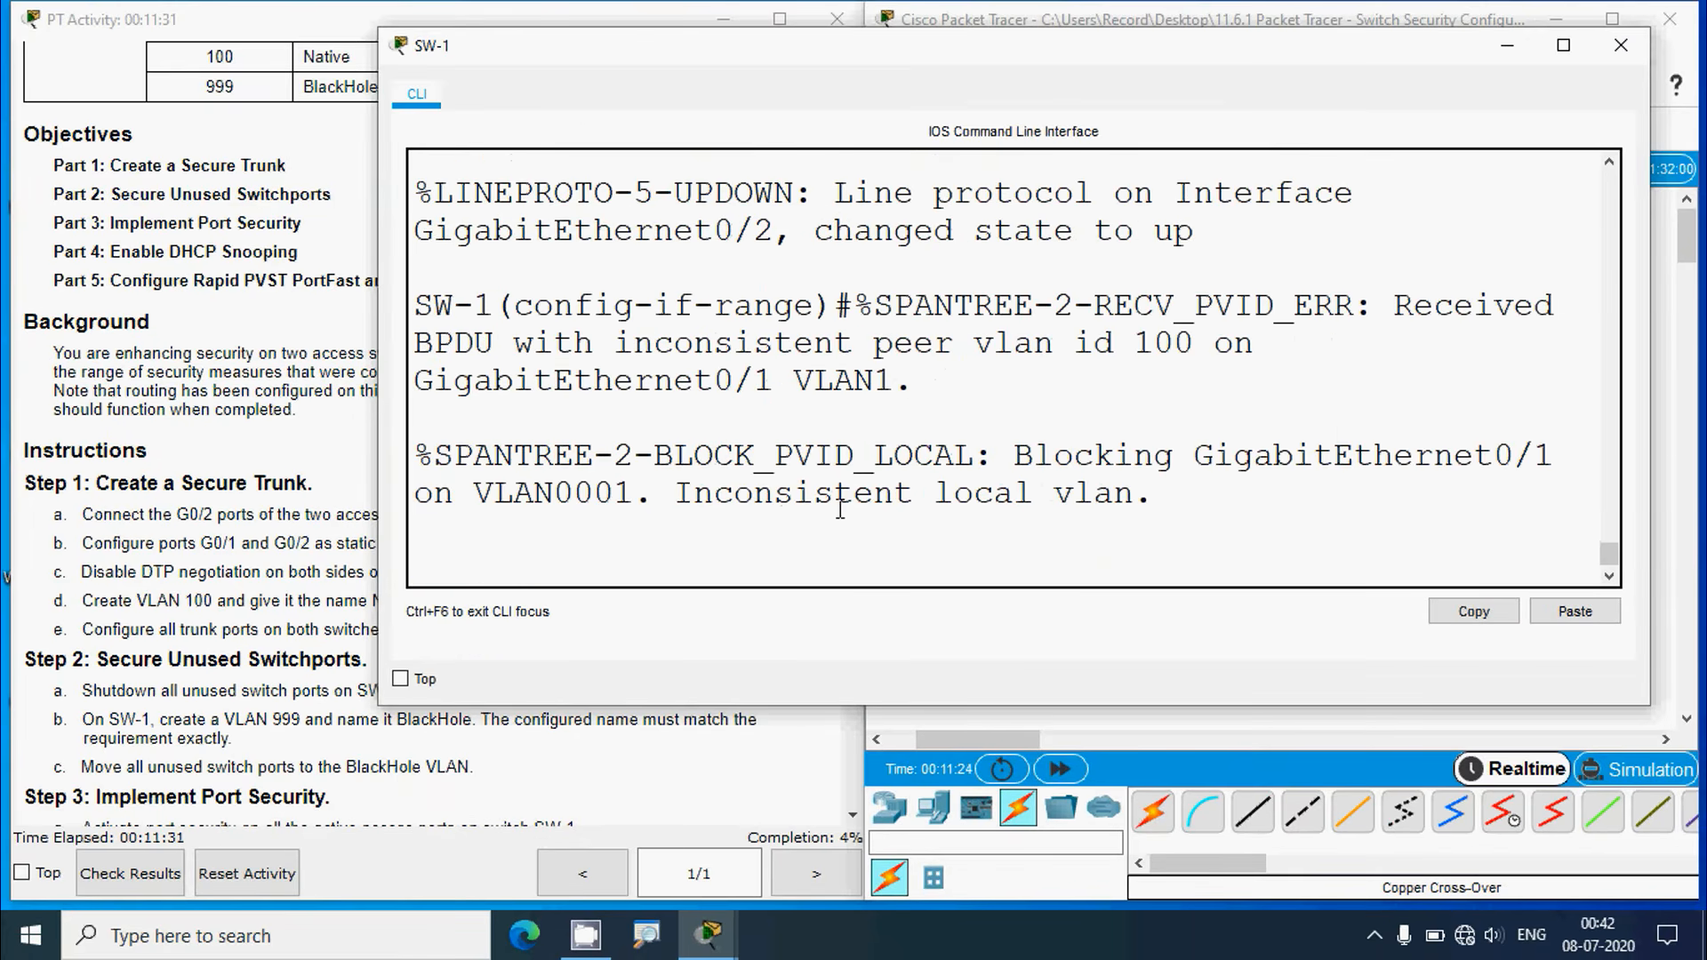
key("Return")
left_click(1620, 45)
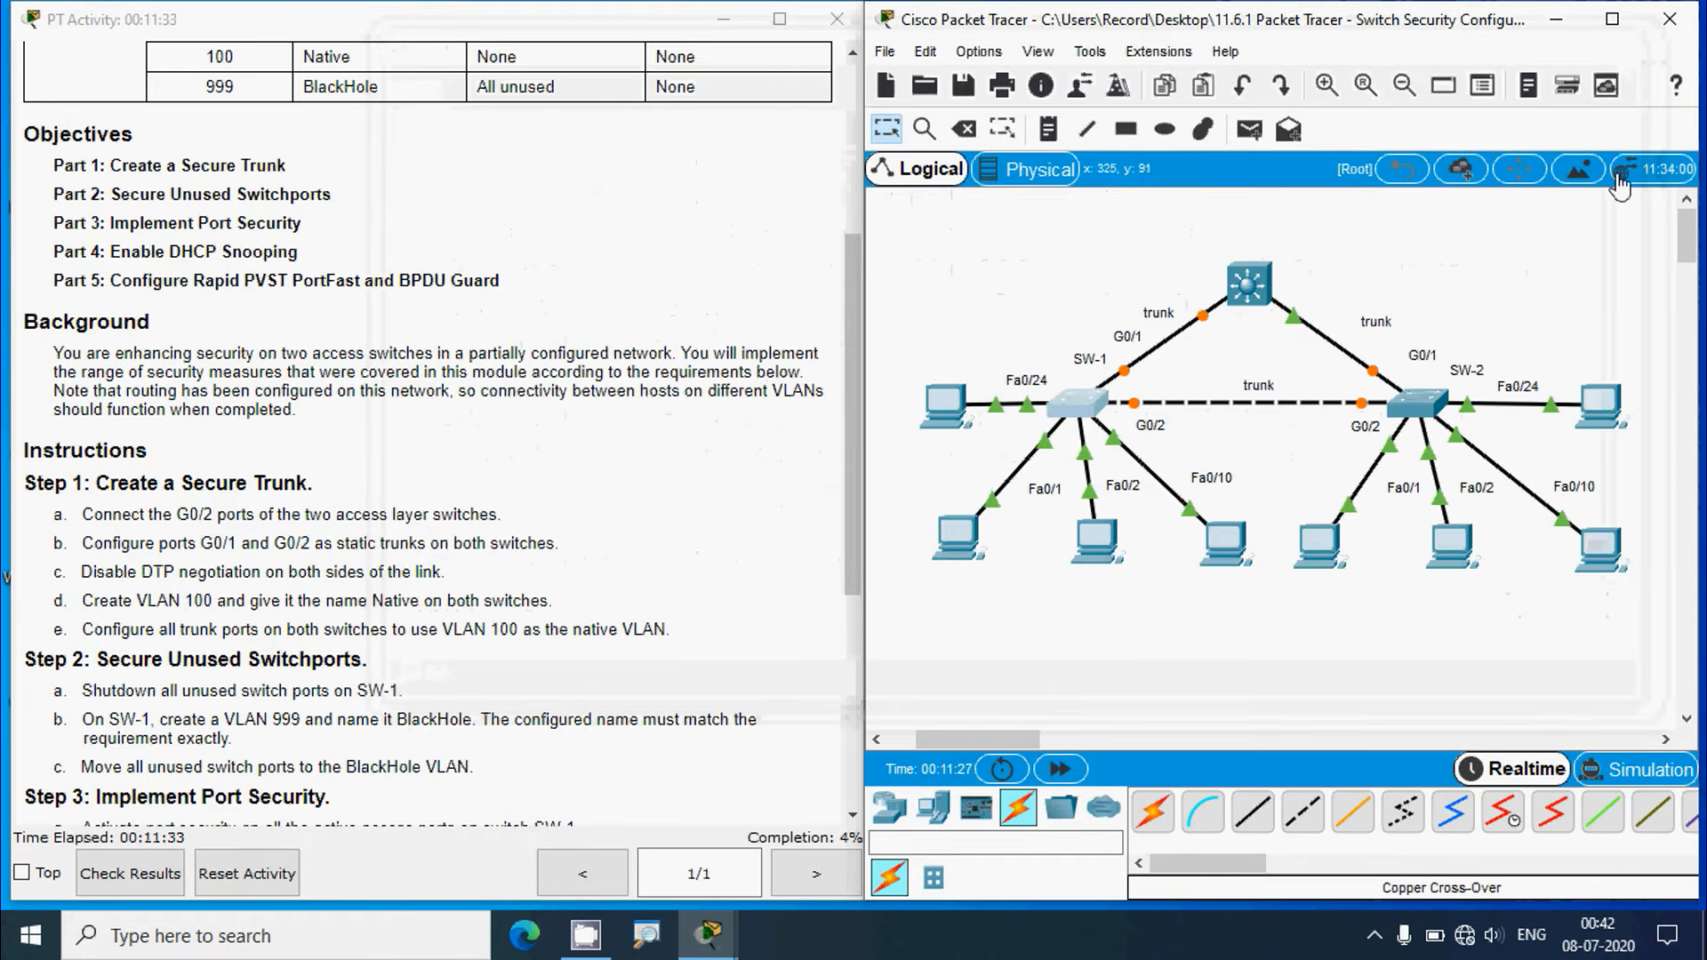
Open the SW-2 command line and enter global configuration mode with enable and conf t
left_click(1415, 421)
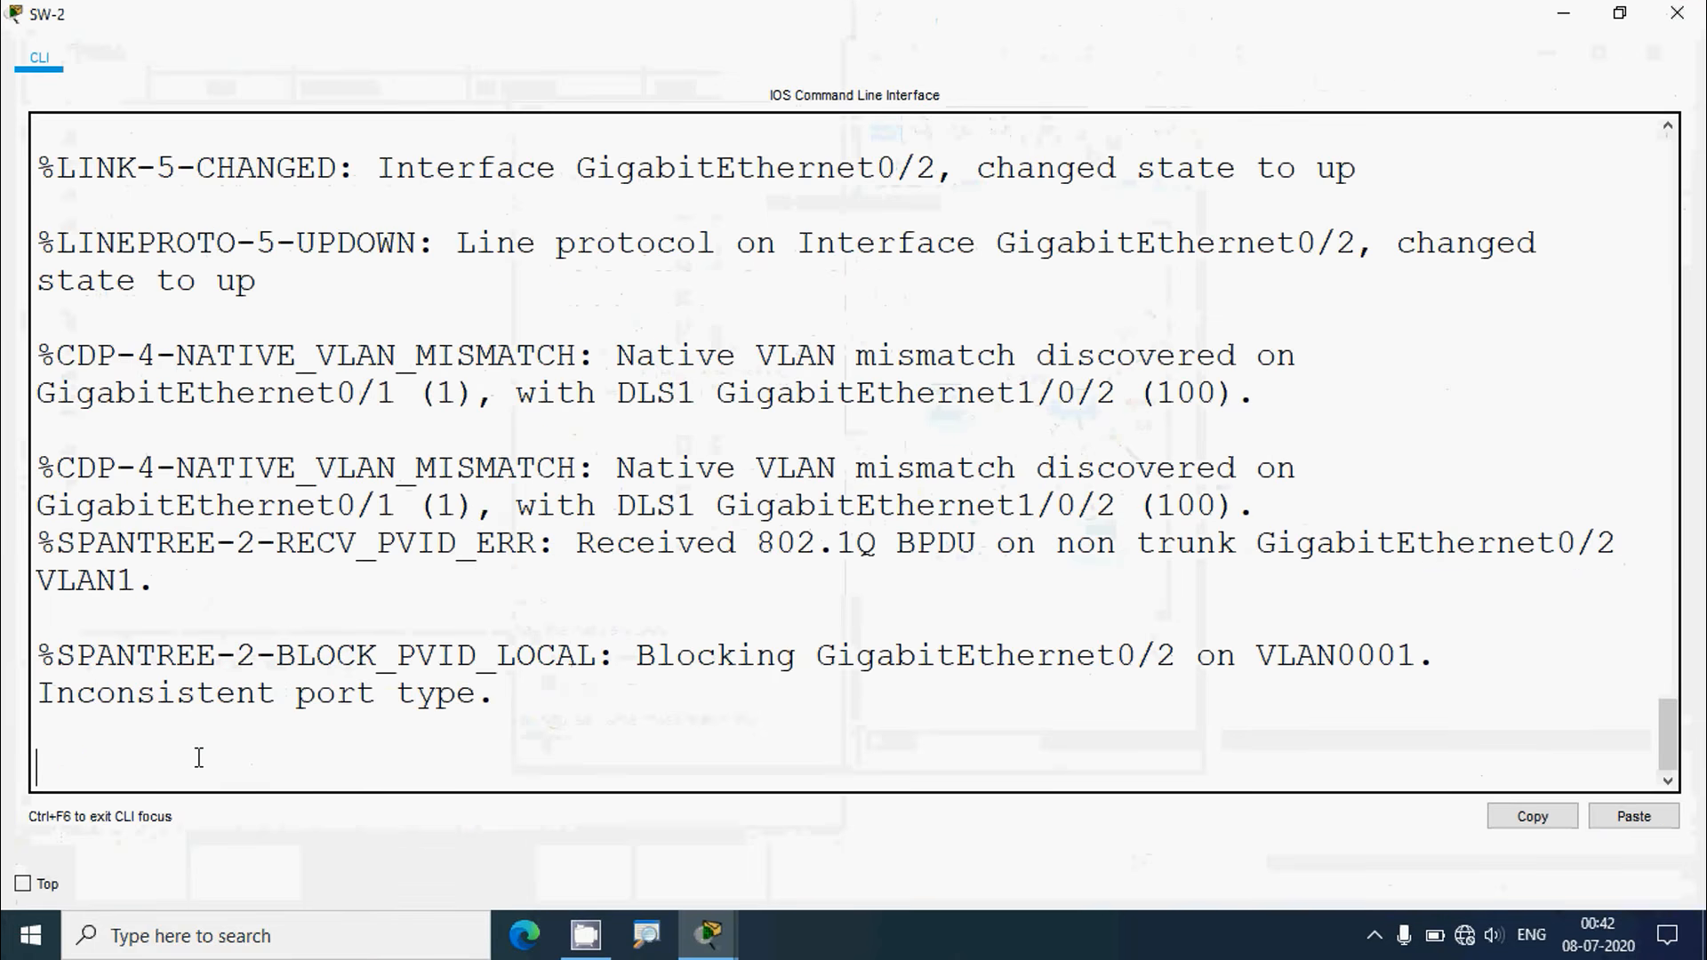
key("Return")
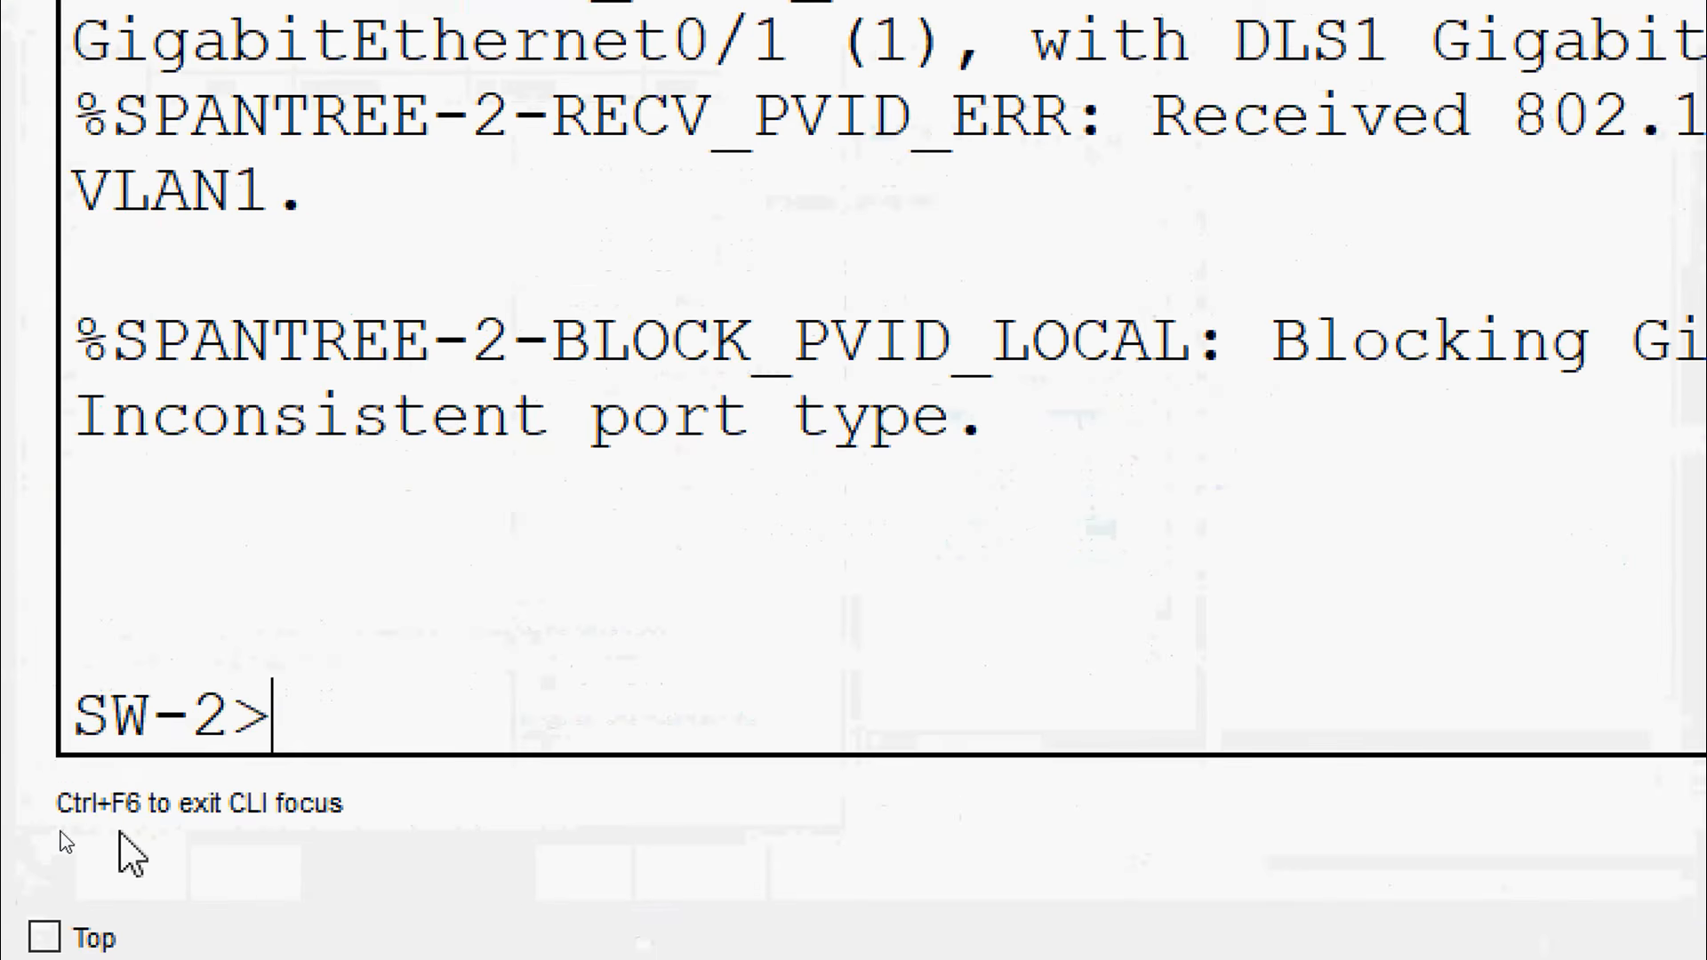
type("enable")
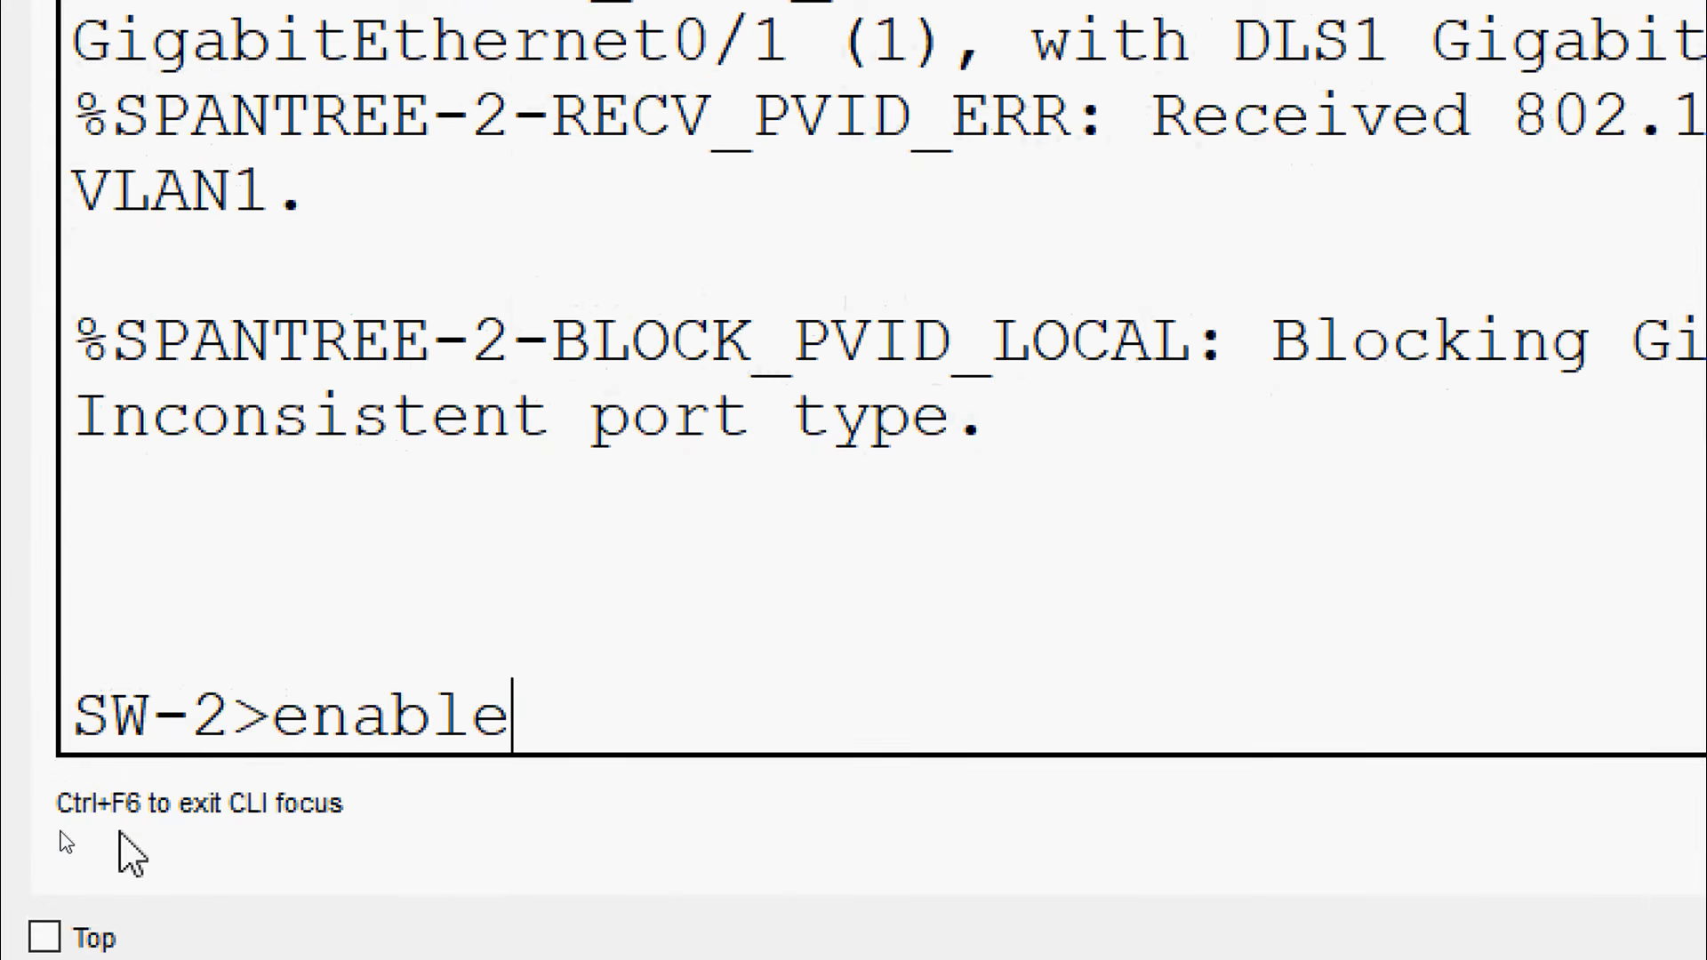
key("Return")
type("conf t")
key("Return")
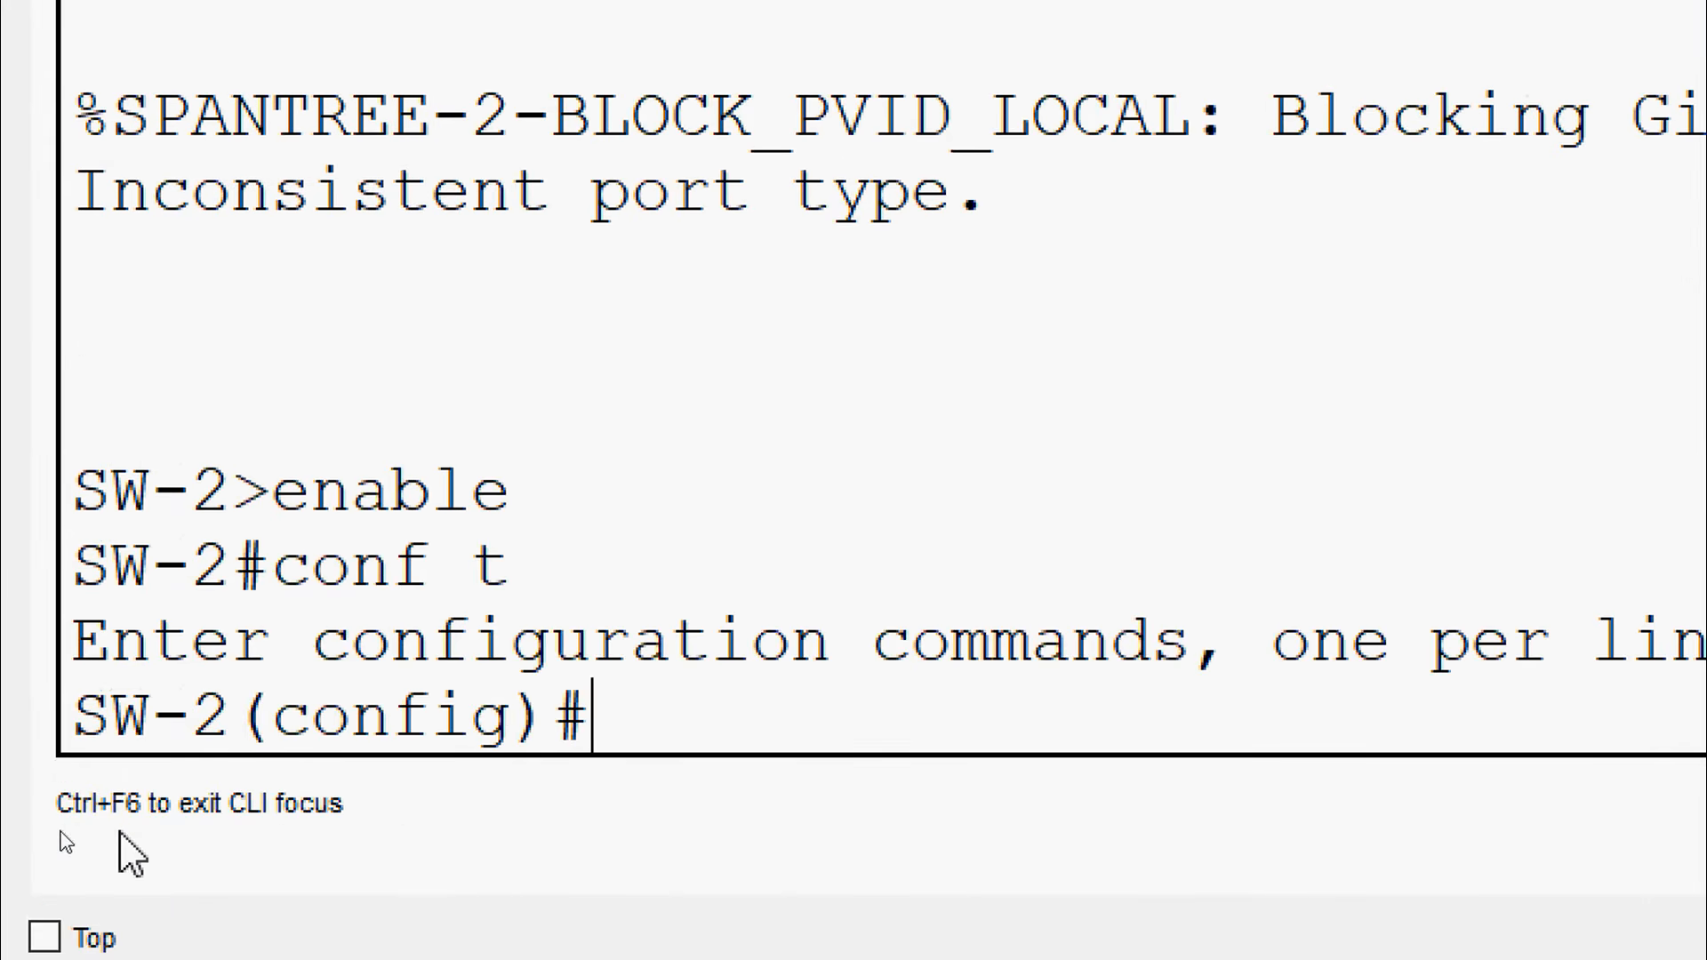
Enter interface range configuration for g0/1-2 on SW-2
type("interf")
type("ace")
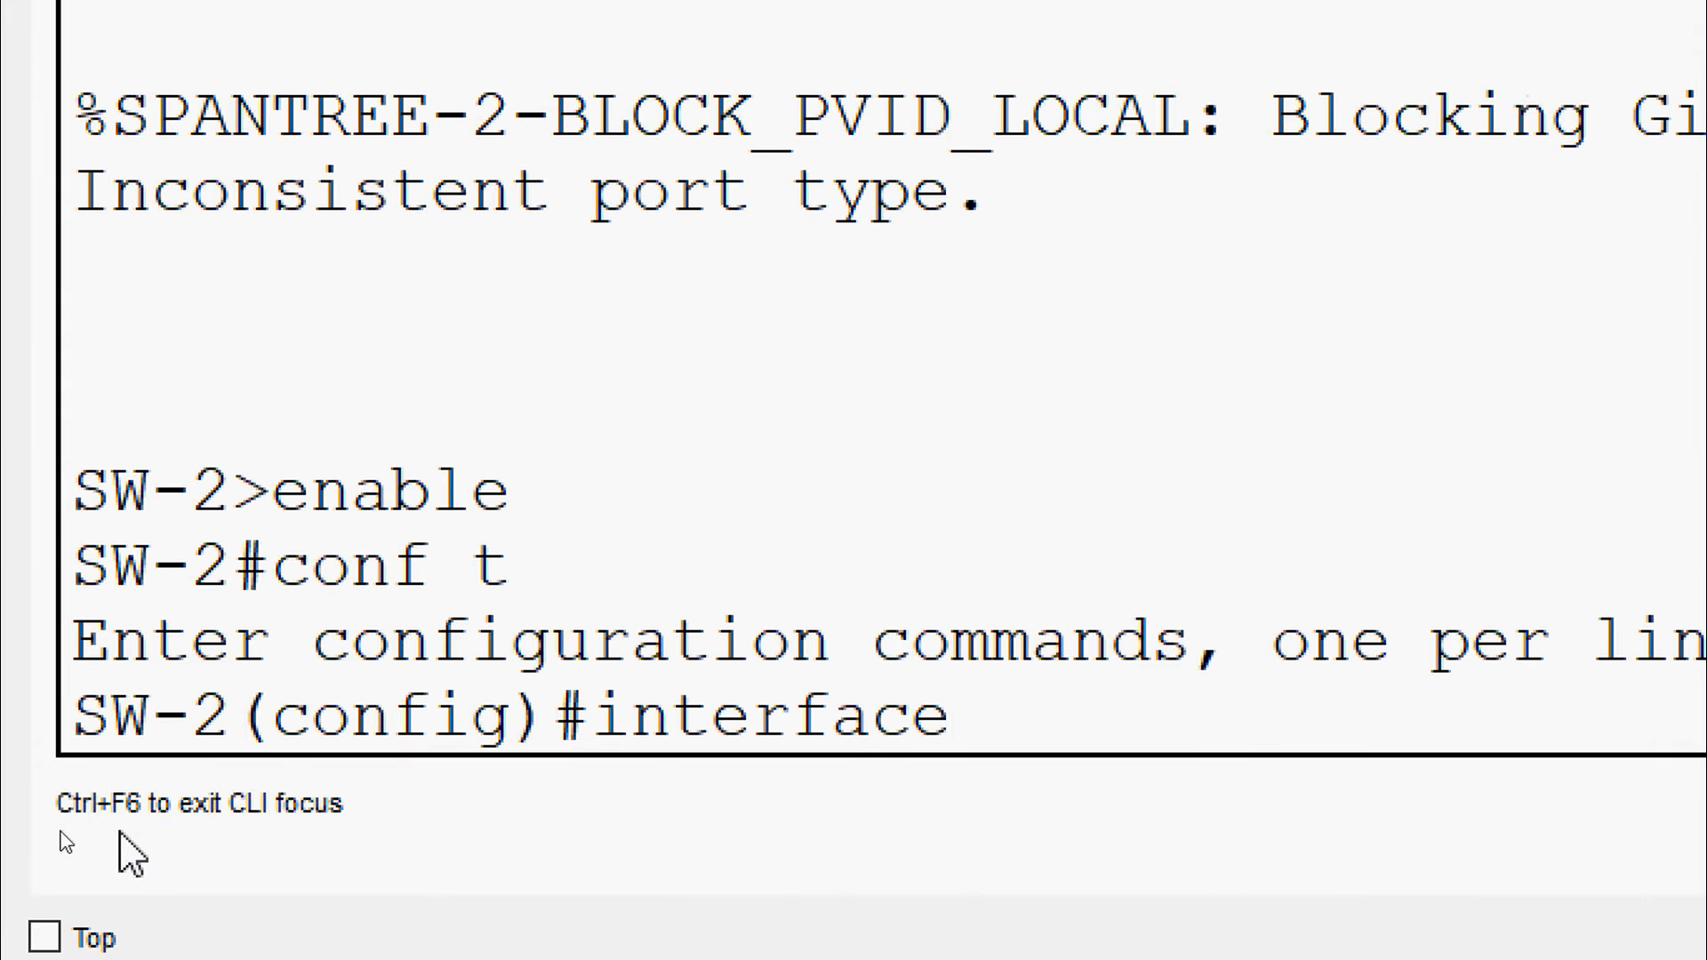
type(" range")
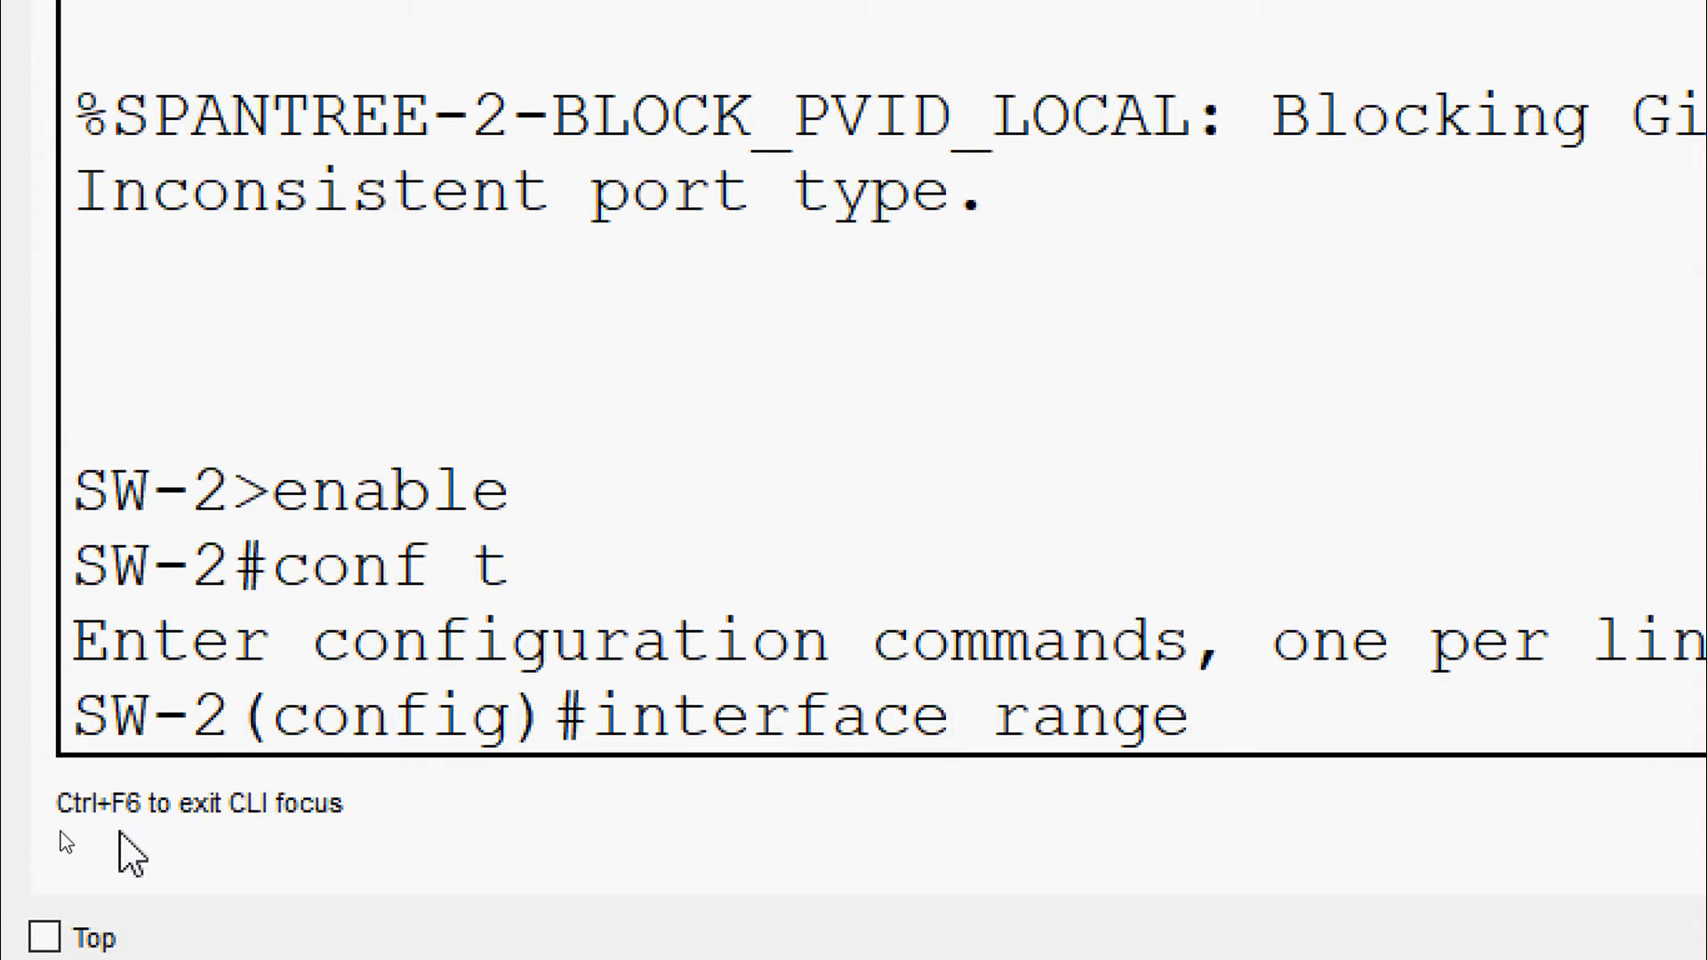
type(" g0/1-2")
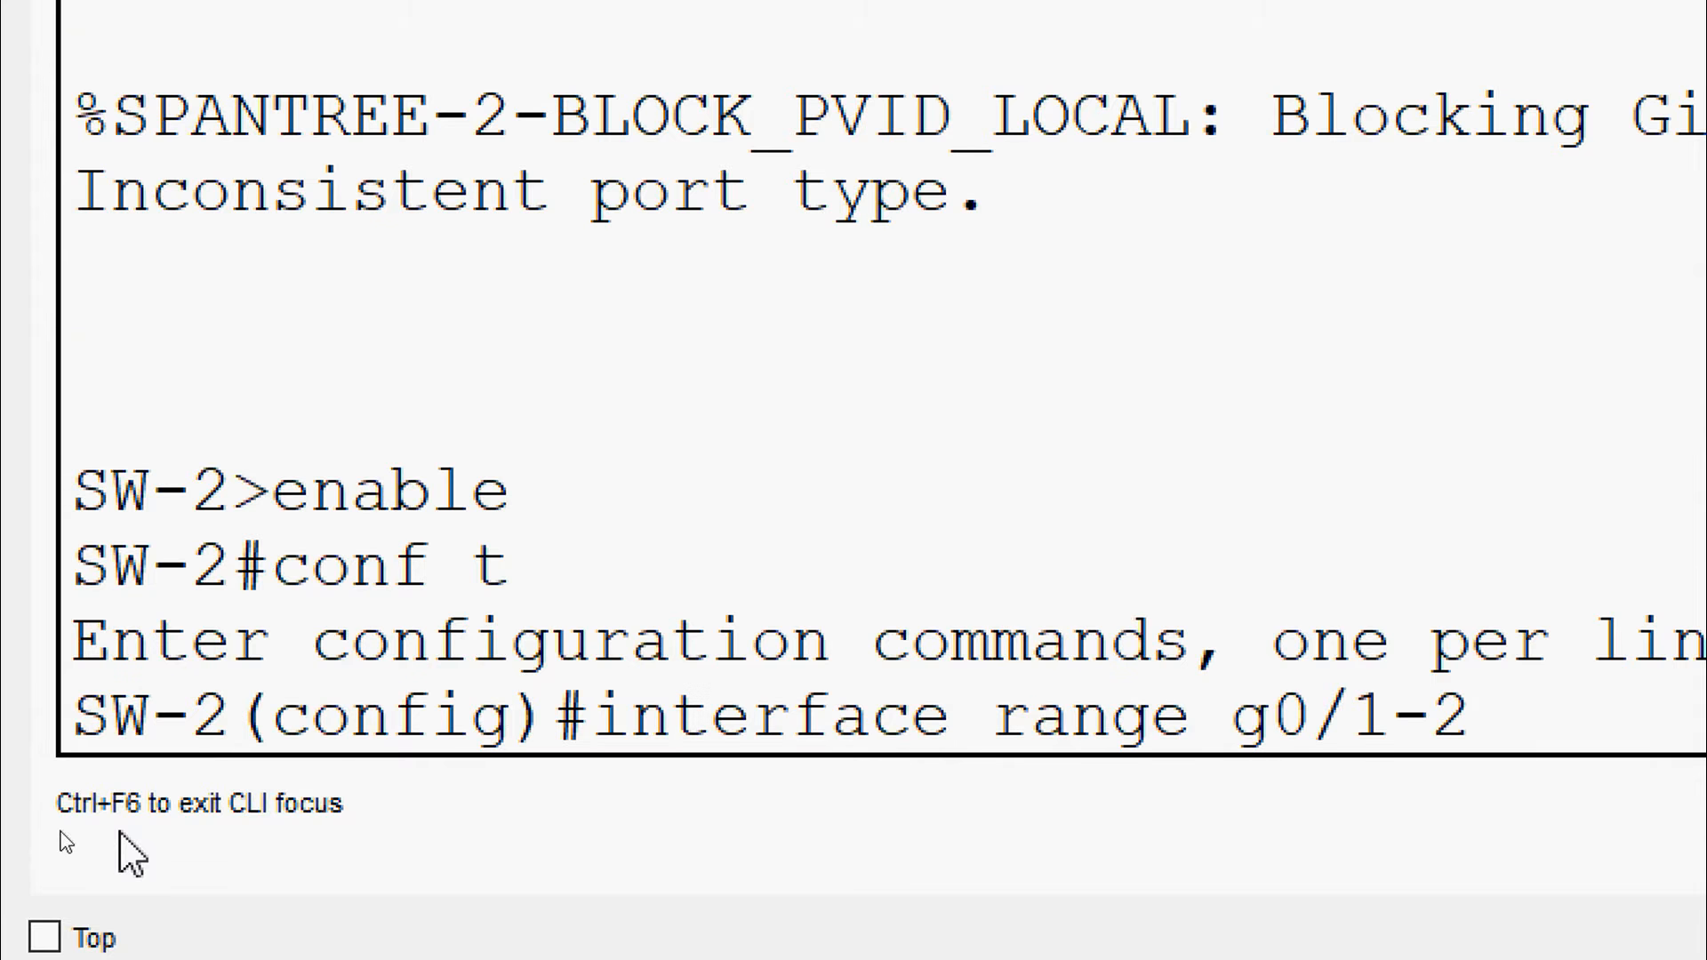
key("Return")
Set the selected SW-2 port range as static trunks with switchport mode trunk, correcting the misspelled keyword
type("switchp")
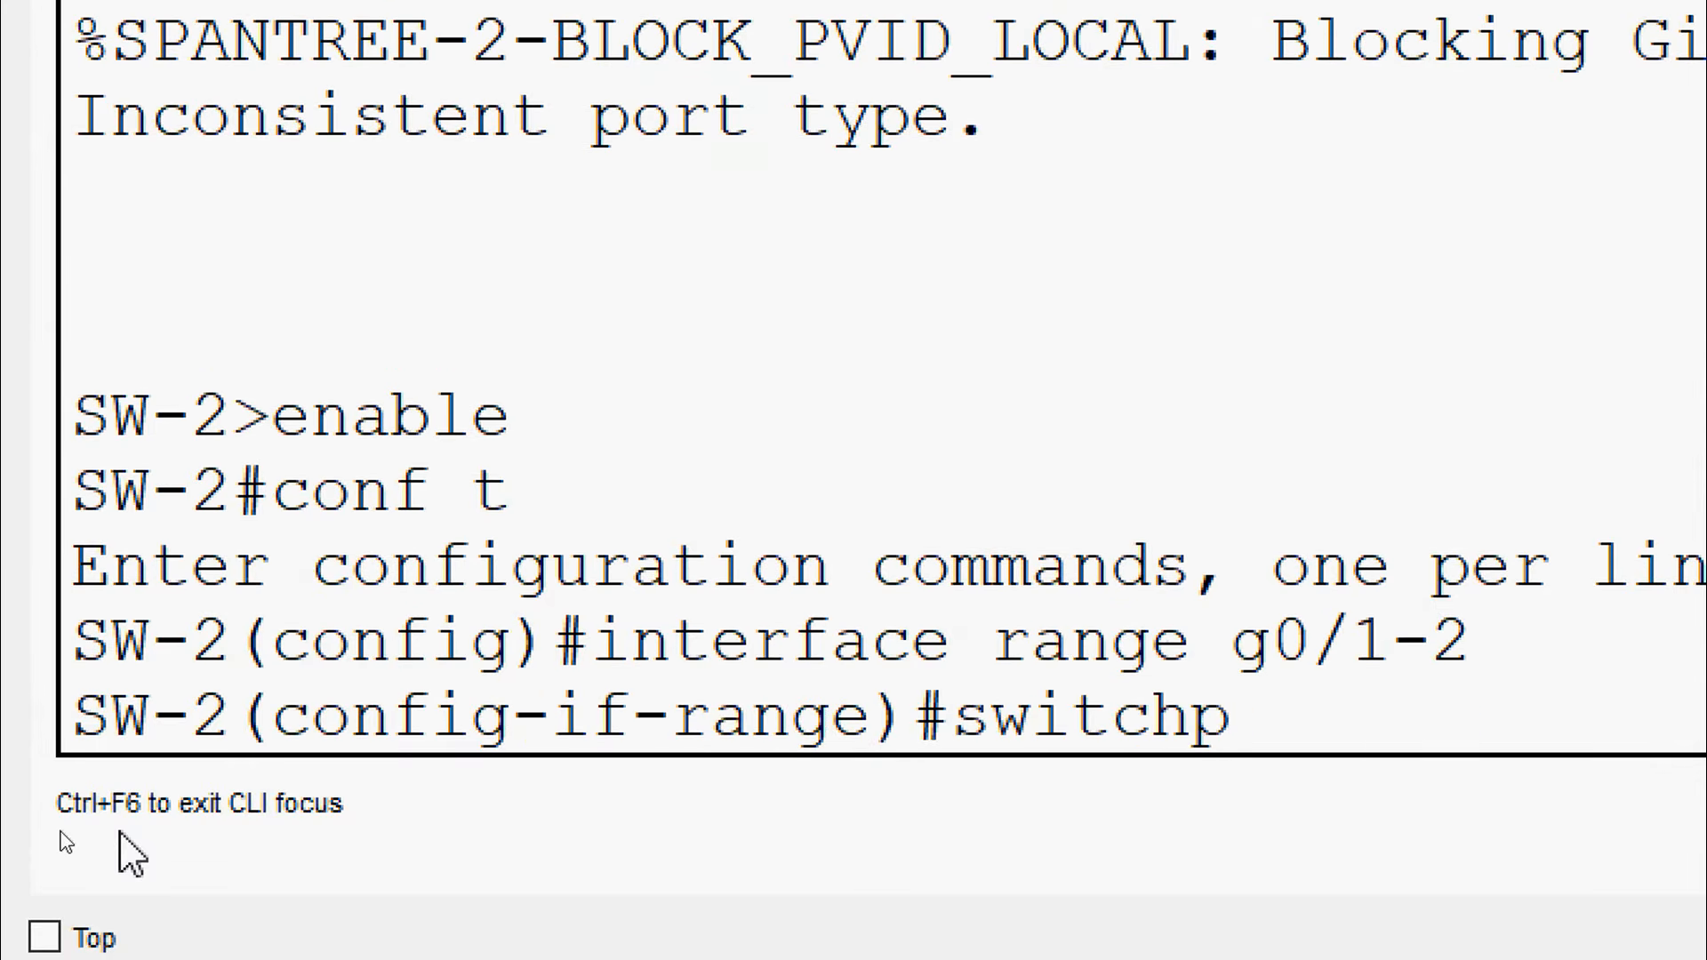
type("ort mode tun")
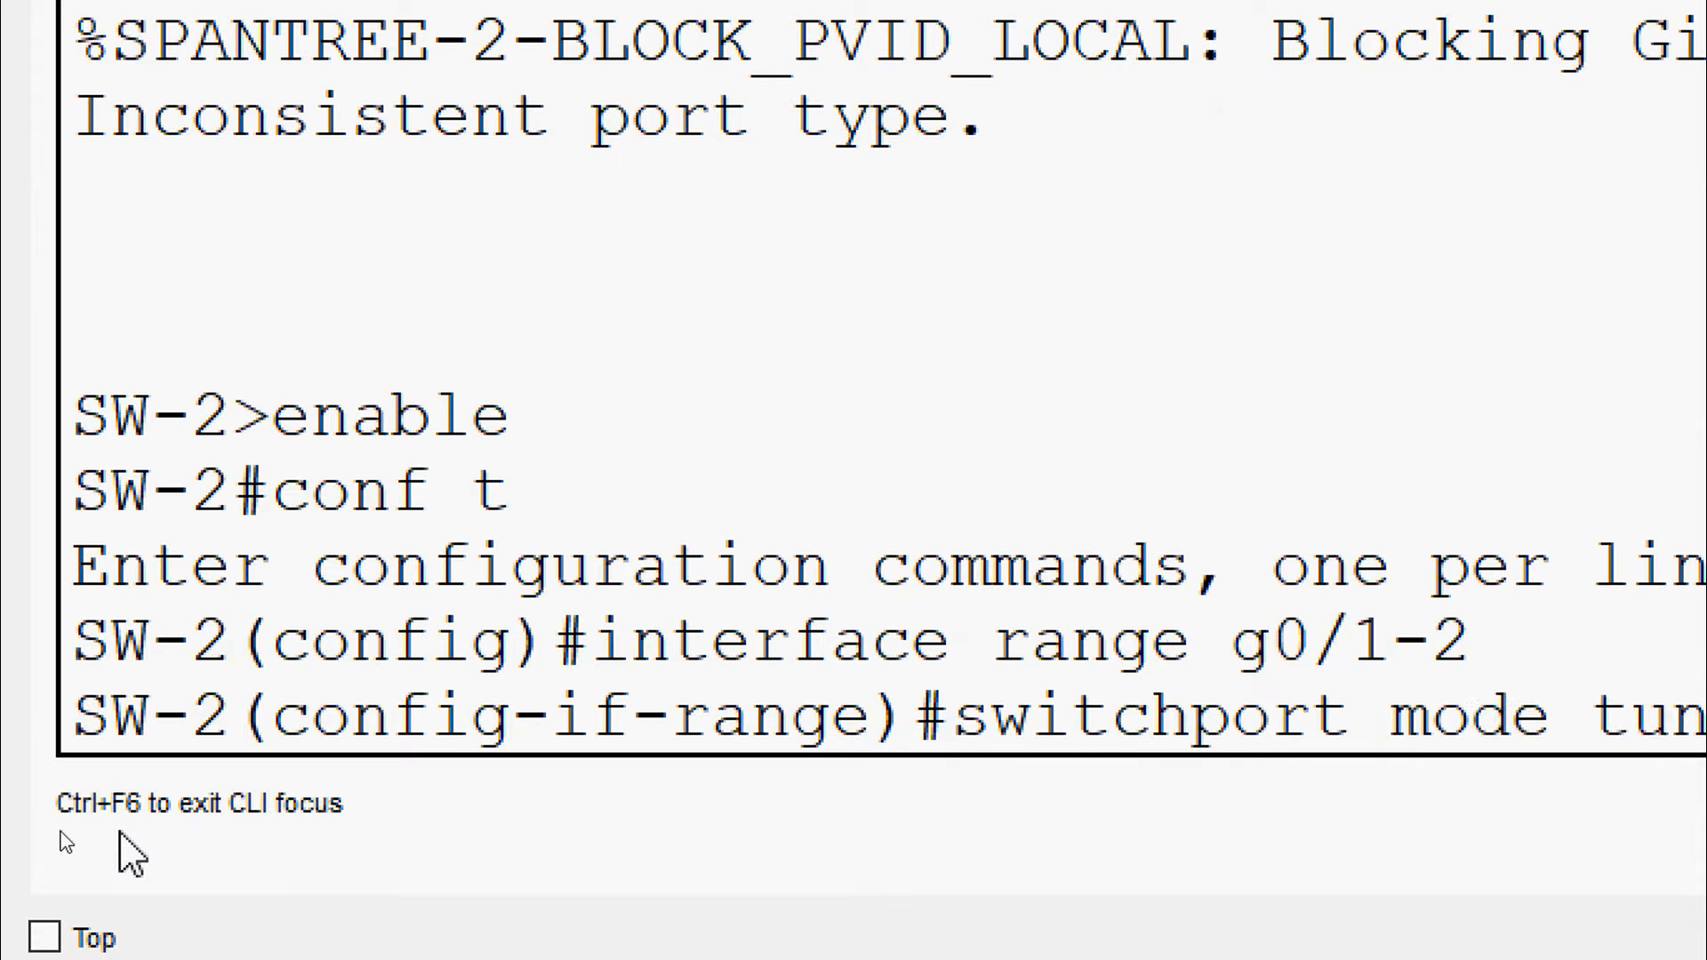
type("k")
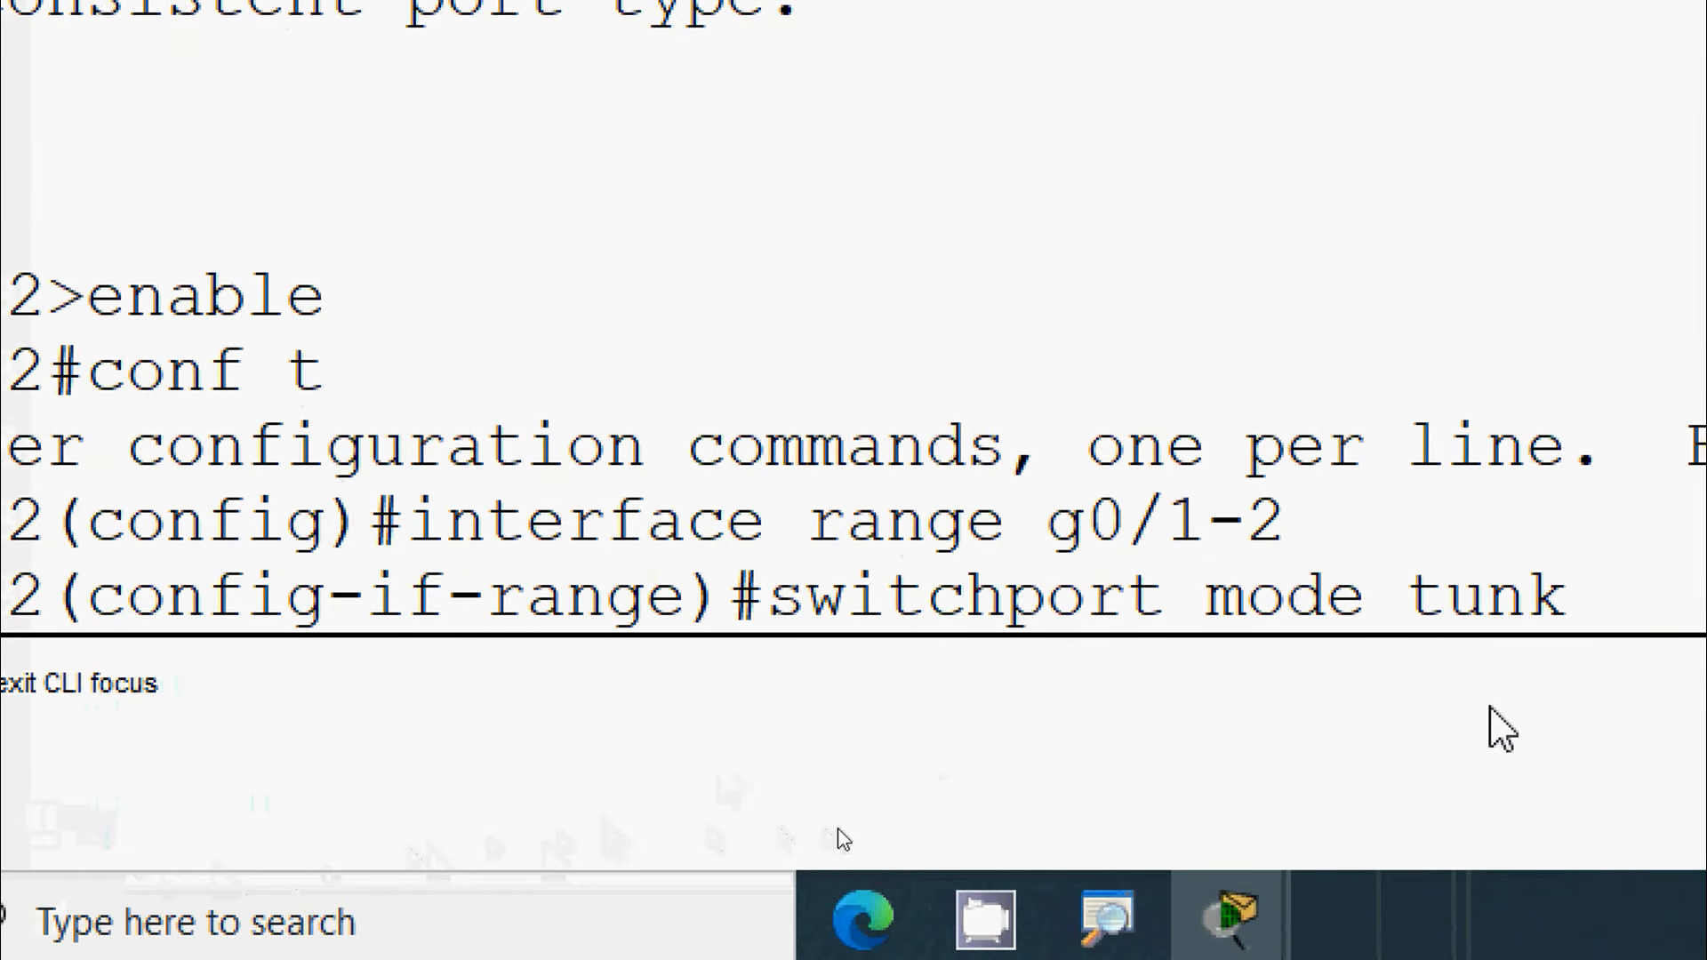
key("Return")
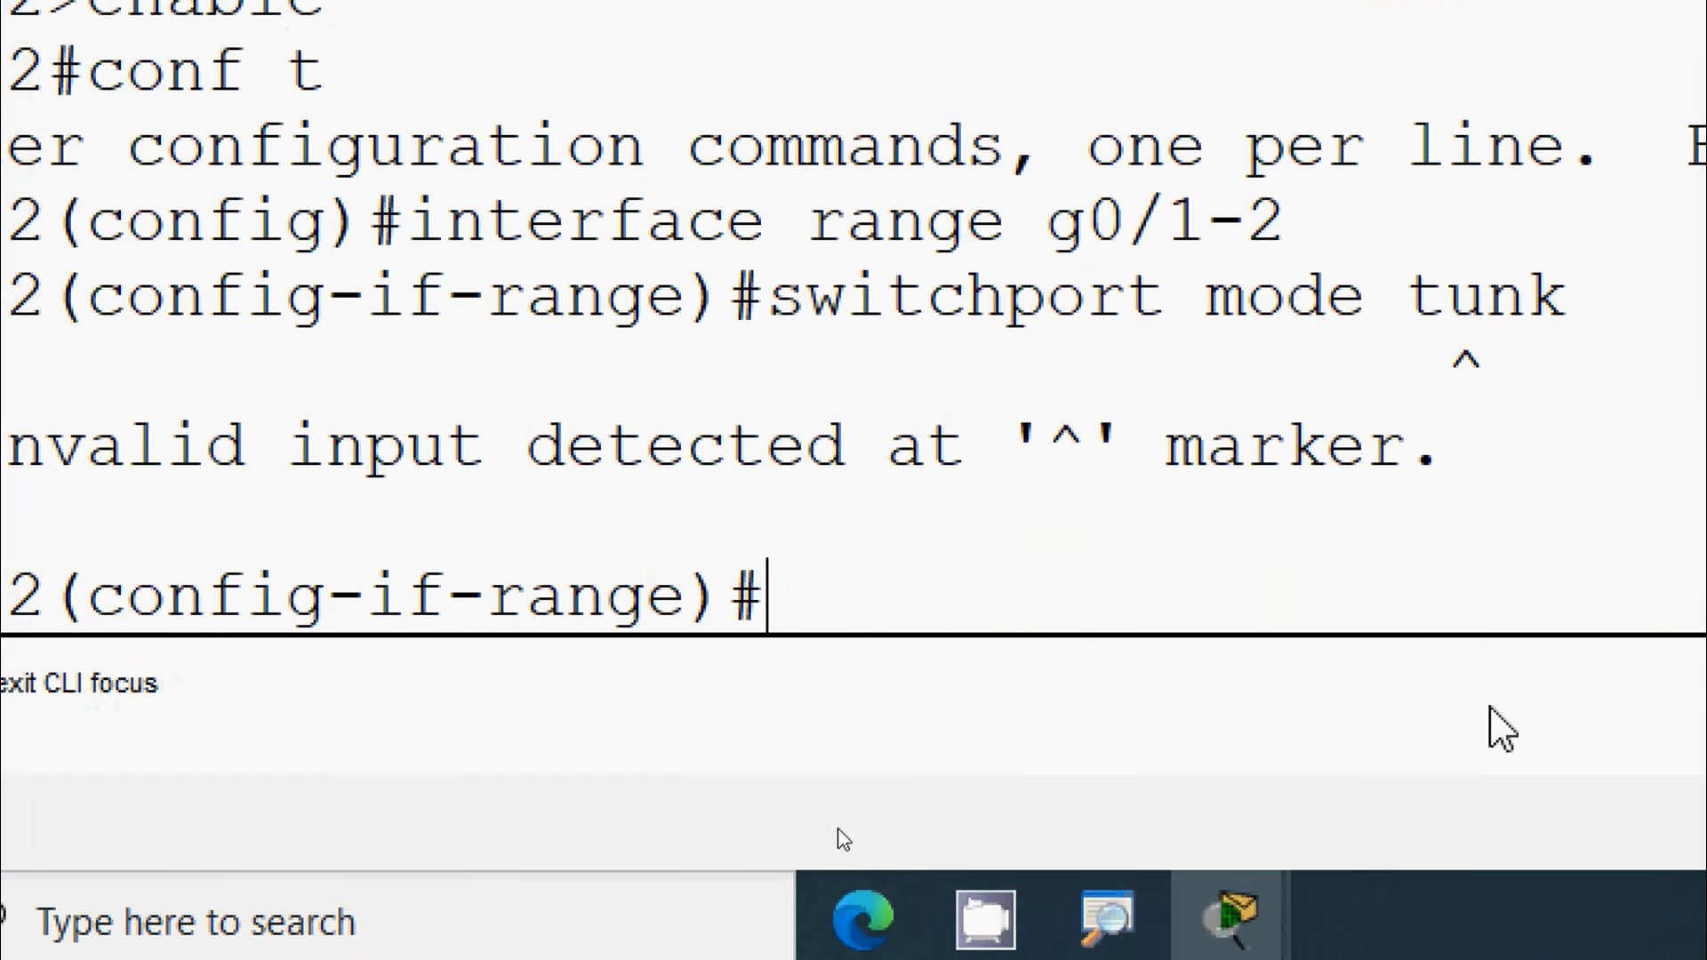
key("Up")
key("Left")
key("Left")
key("Left")
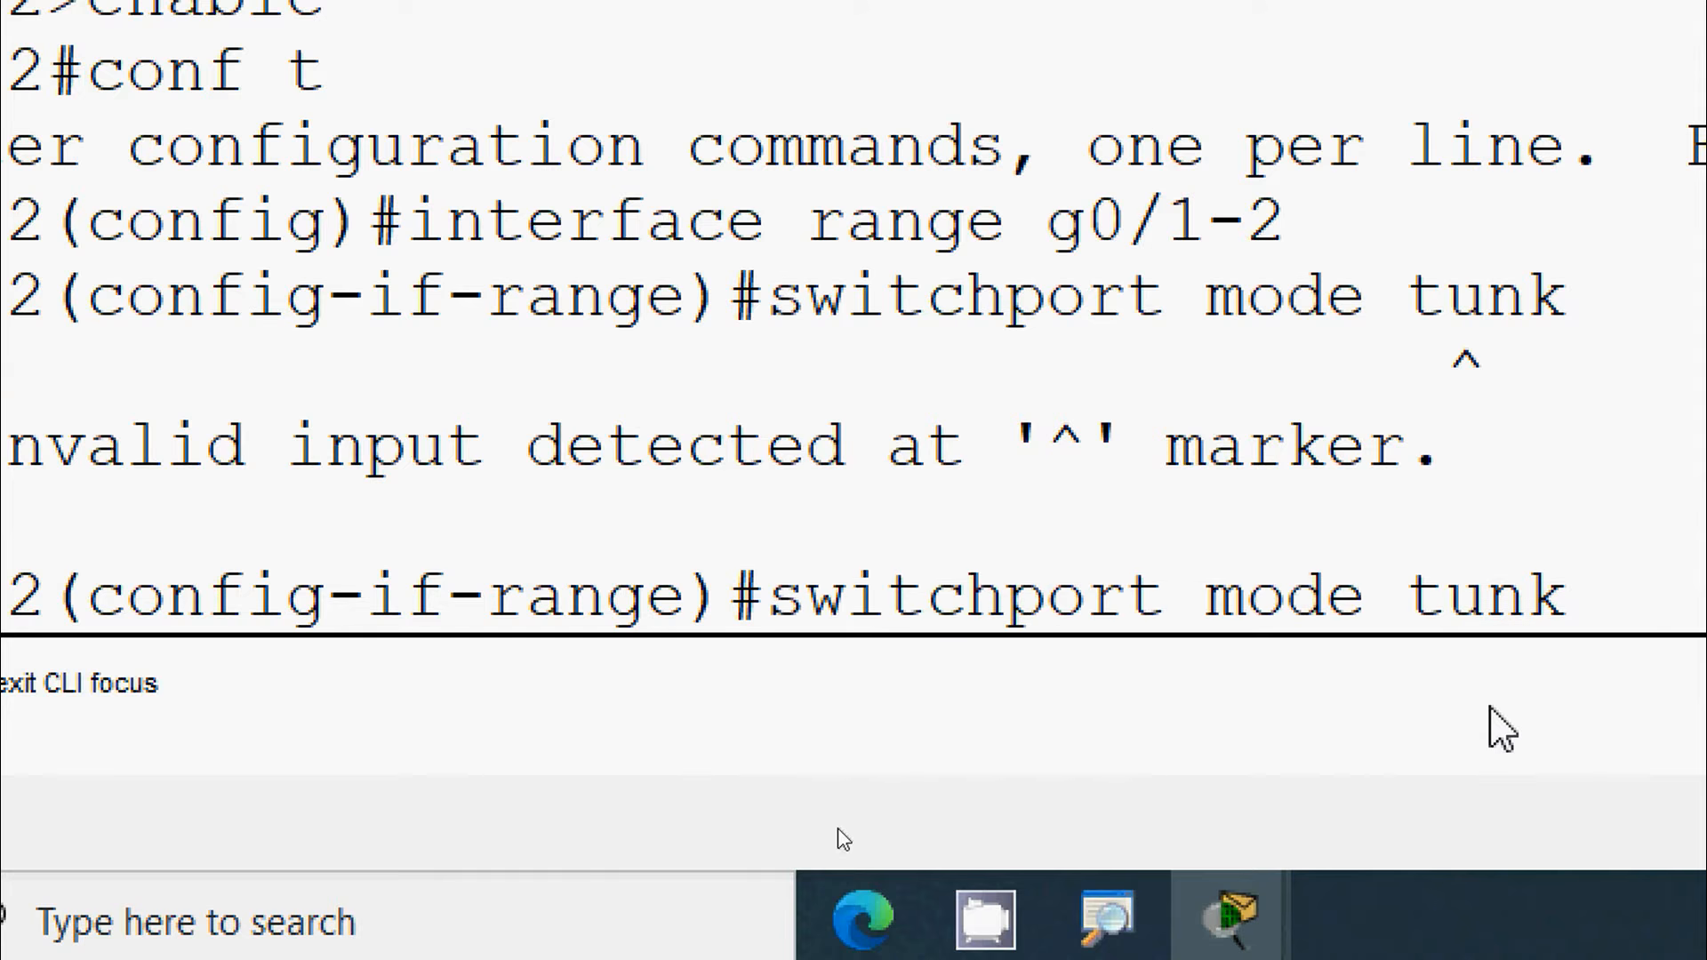
type("r")
key("Return")
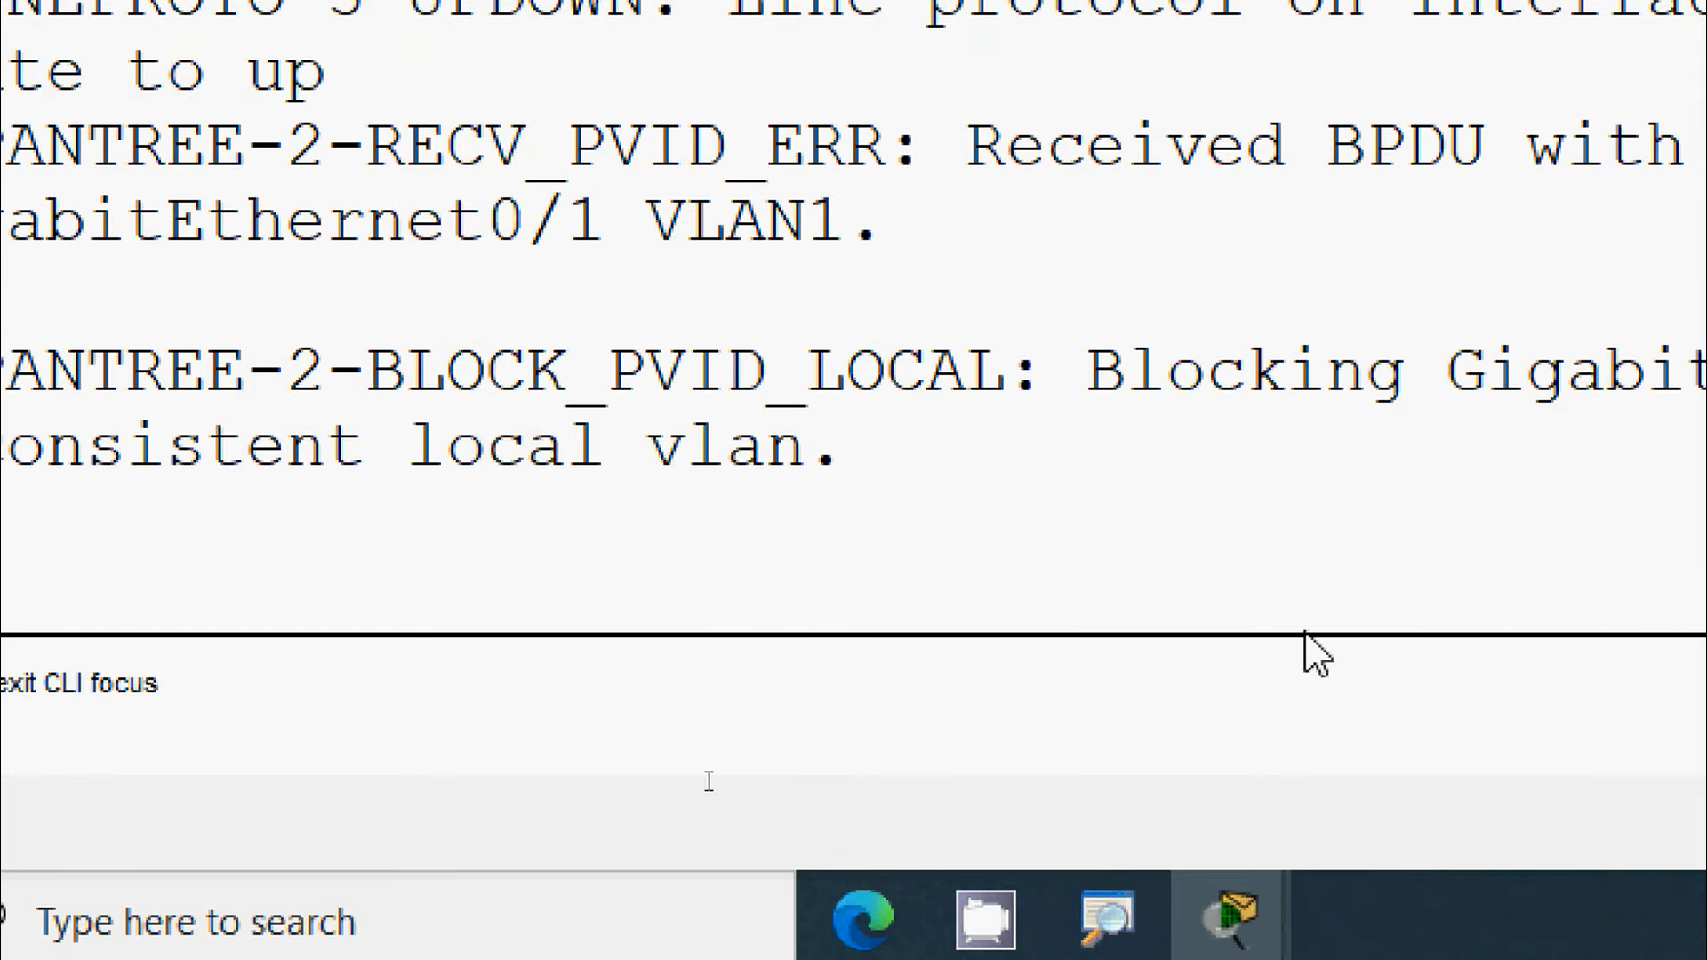
key("Return")
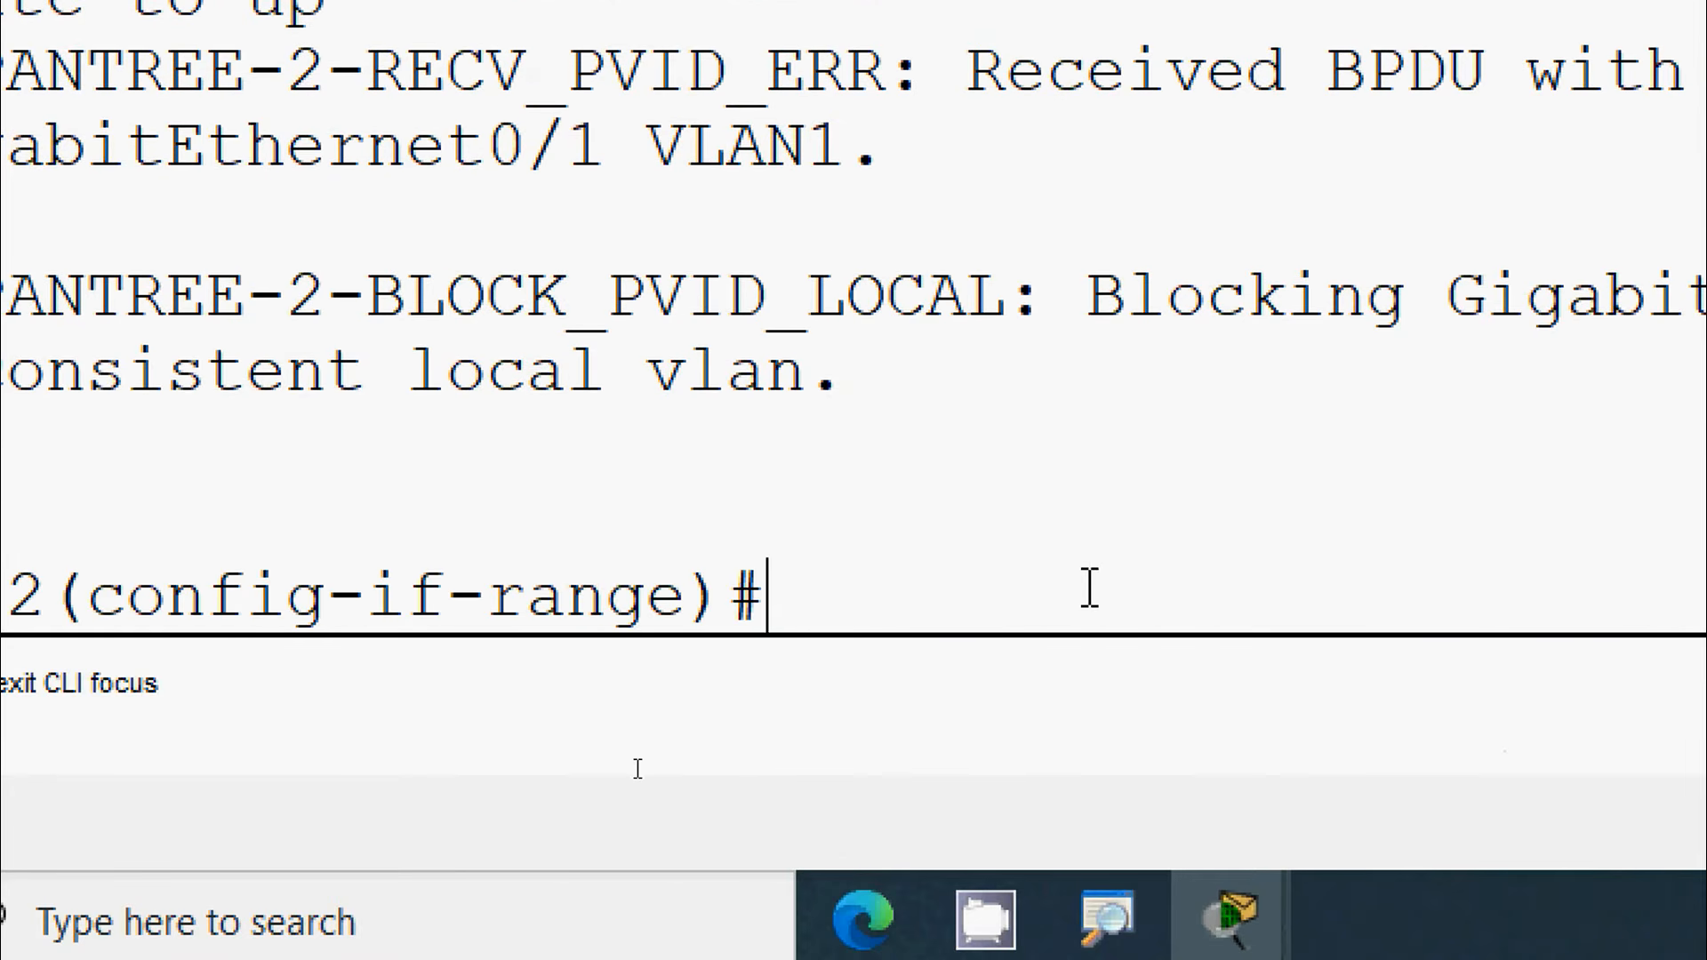
scroll(1089, 586, "up", 2)
scroll(1089, 587, "down", 2)
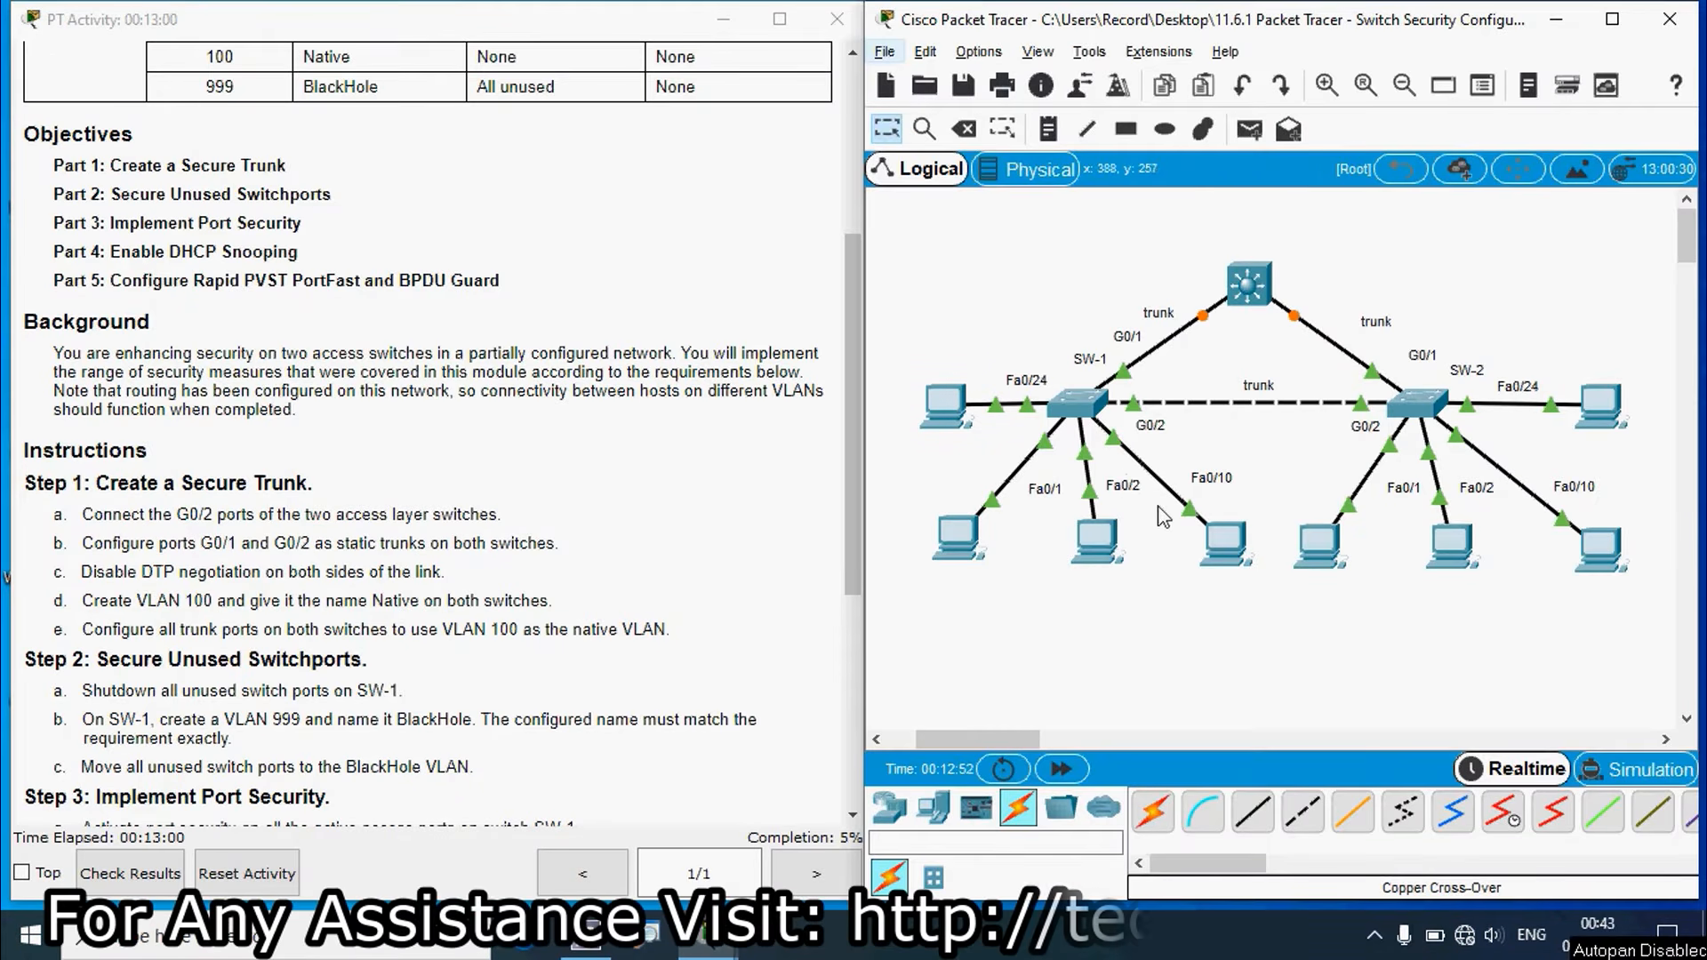
Open the SW-1 command line in a maximized window and return to privileged EXEC mode with end
left_click(1090, 425)
key("Return")
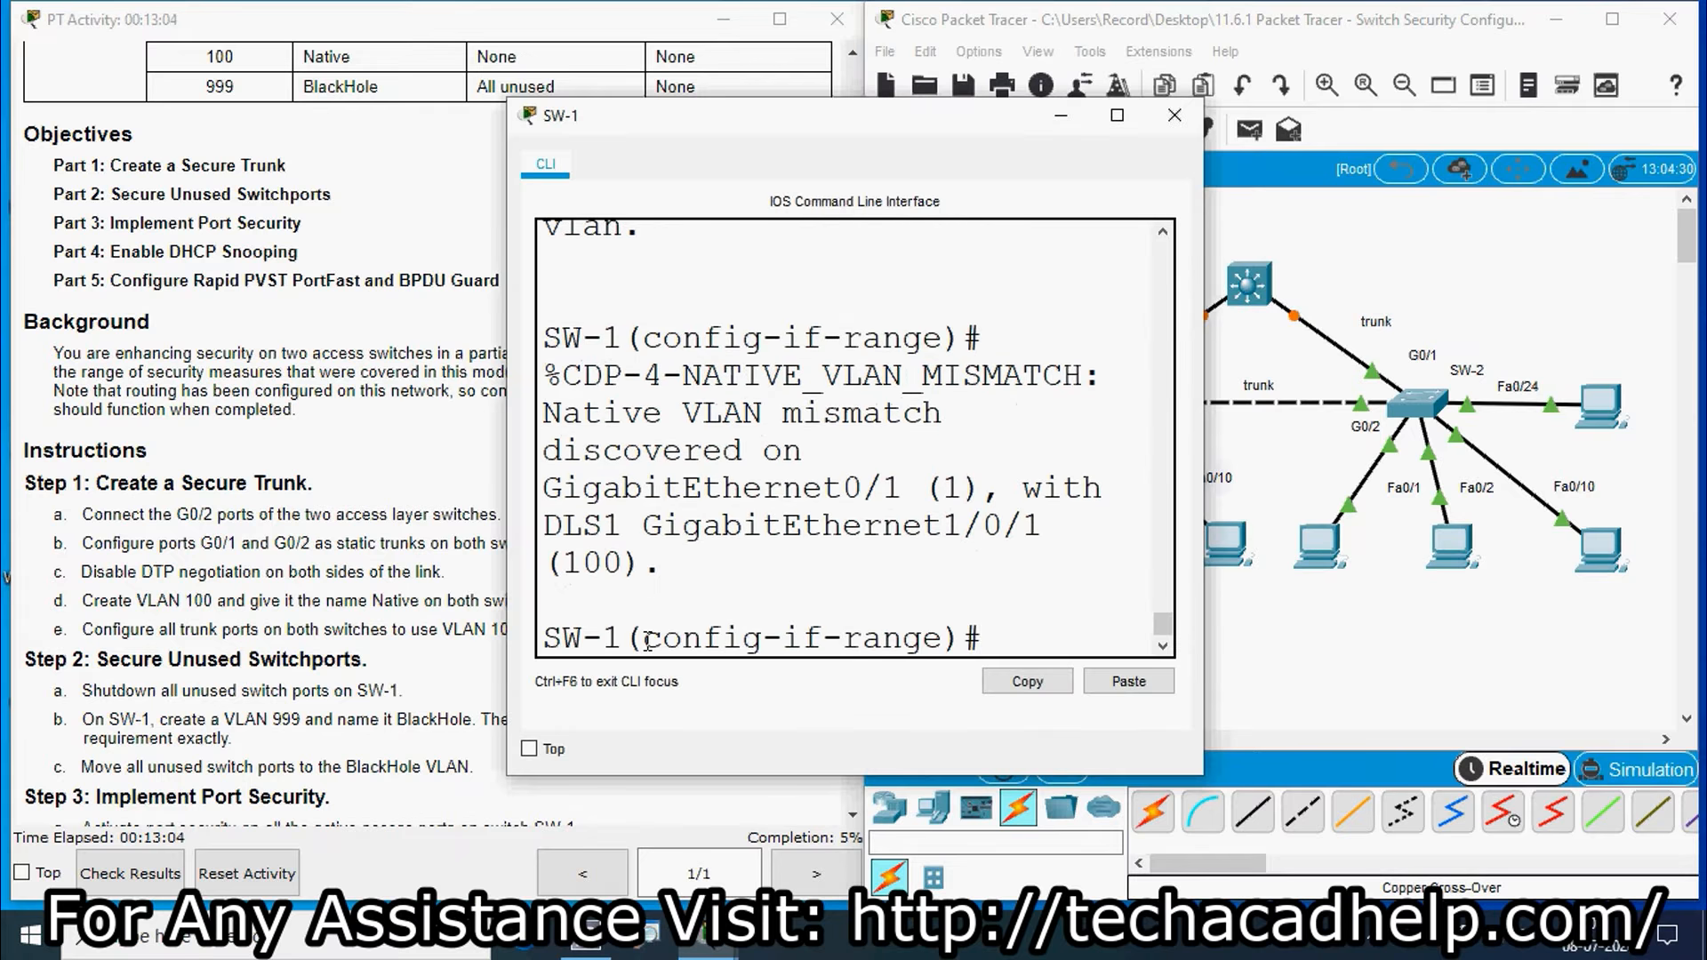
type("end")
key("Return")
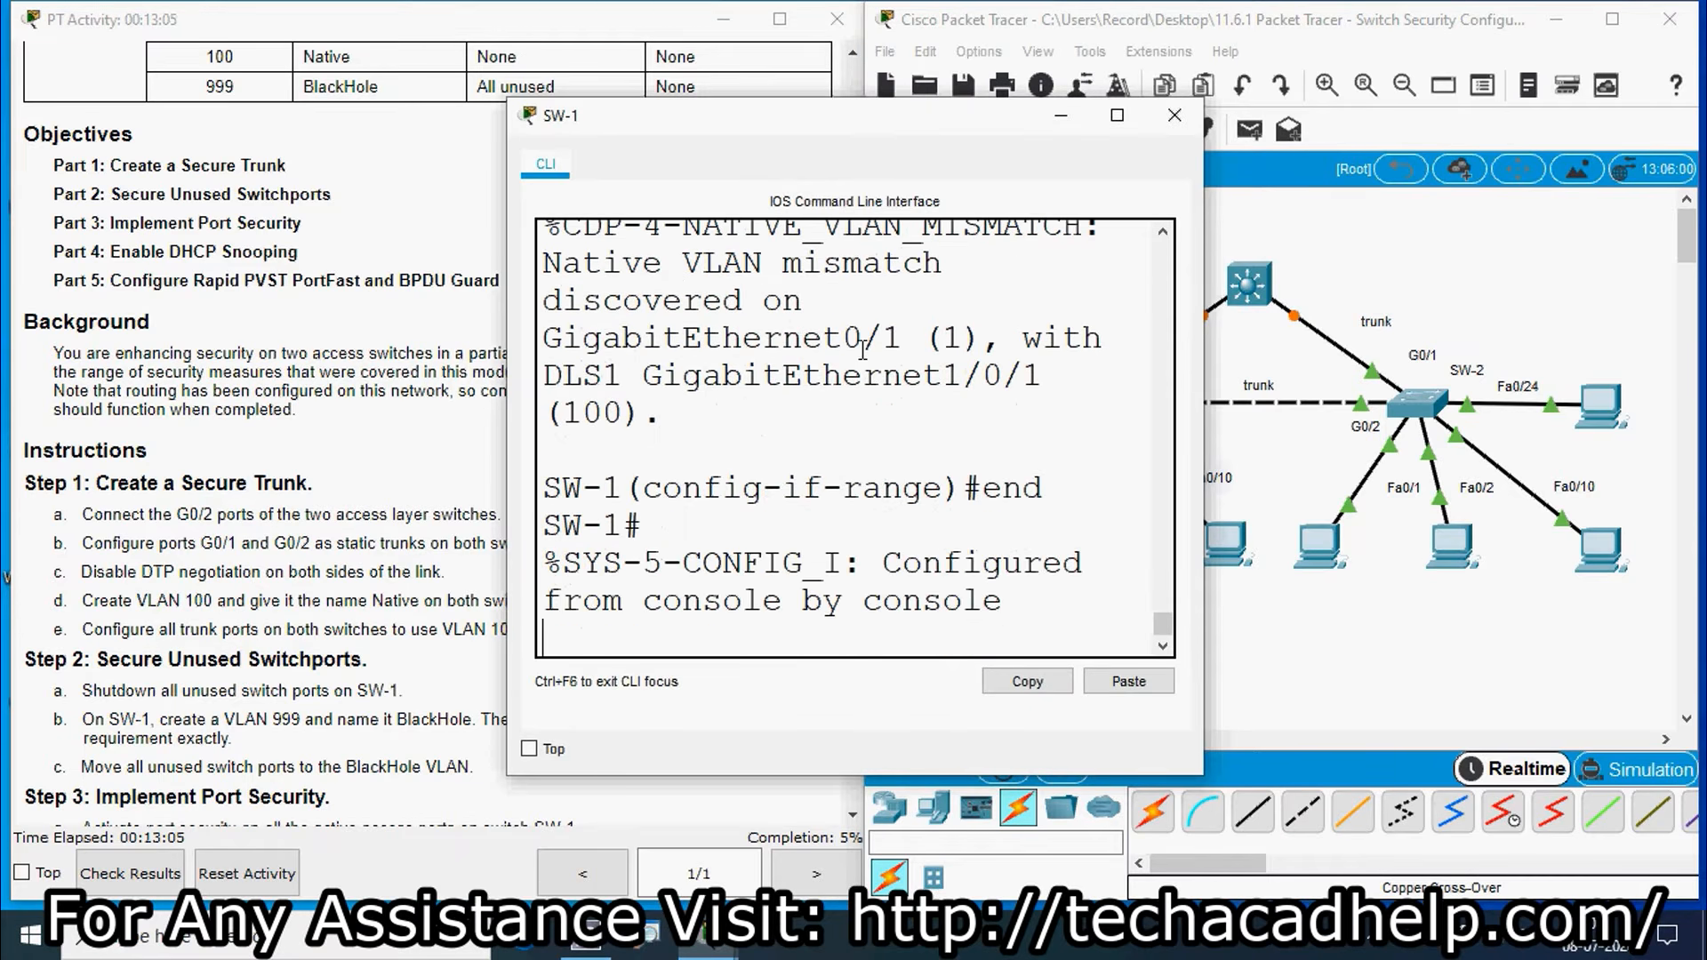
left_click(1116, 115)
key("Return")
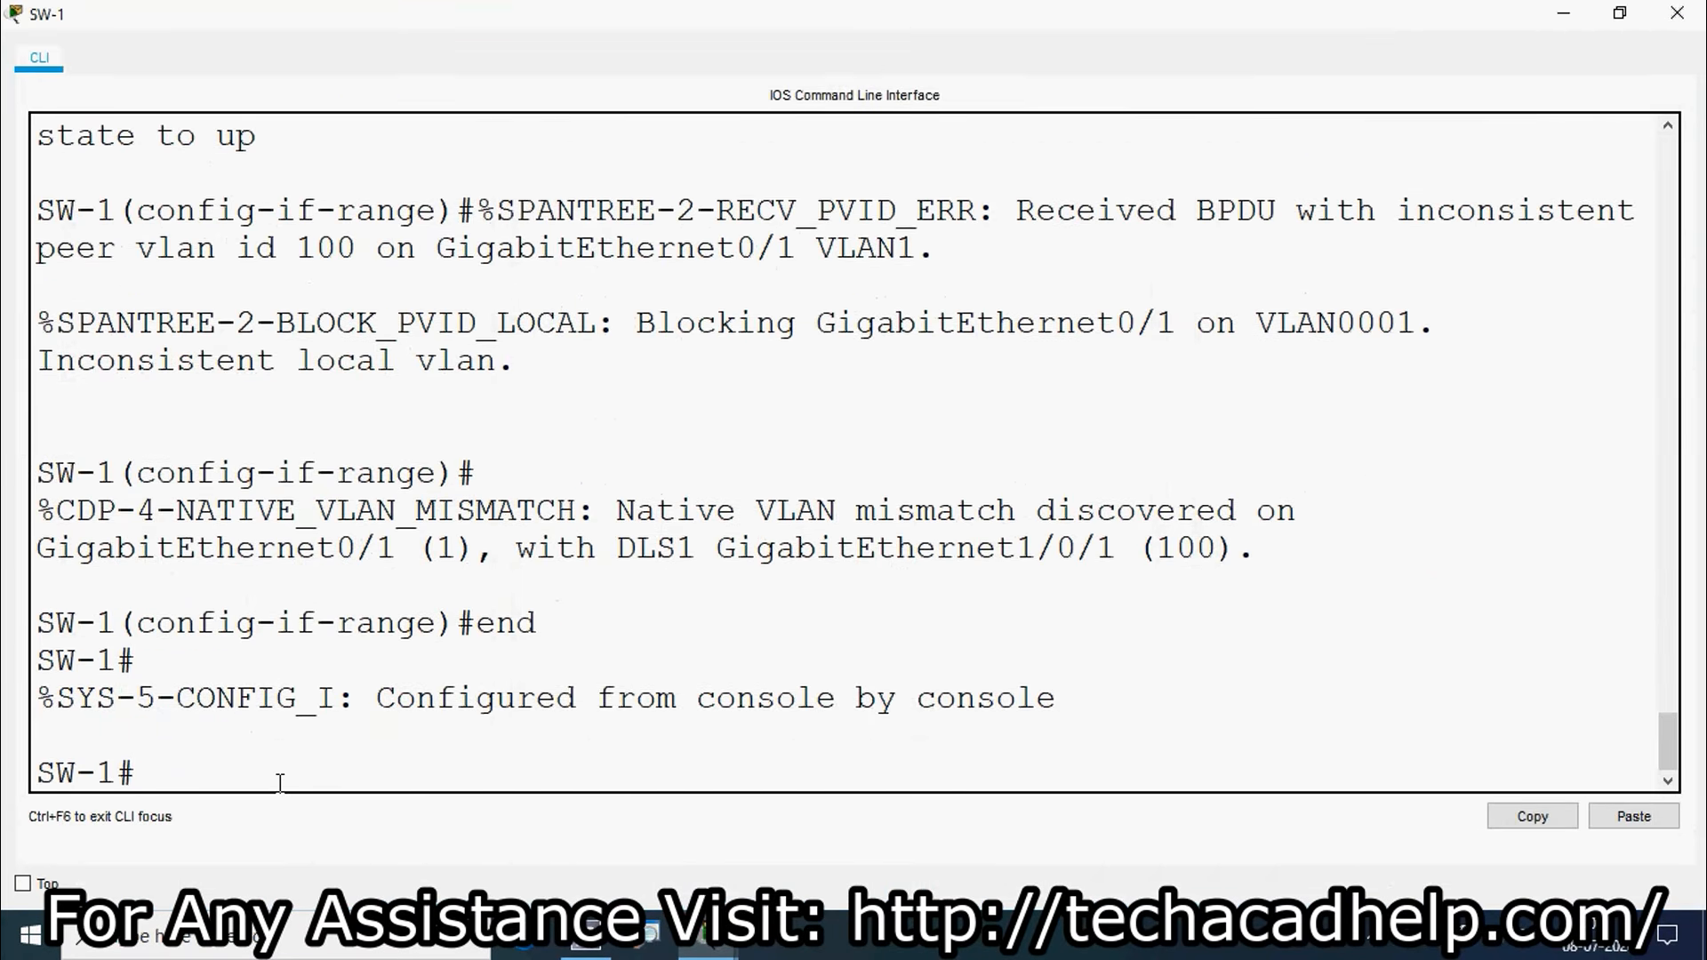
Run show interface trunk on SW-1, check the listed trunk ports and their native VLAN, and close the SW-1 window
type("show")
key("Tab")
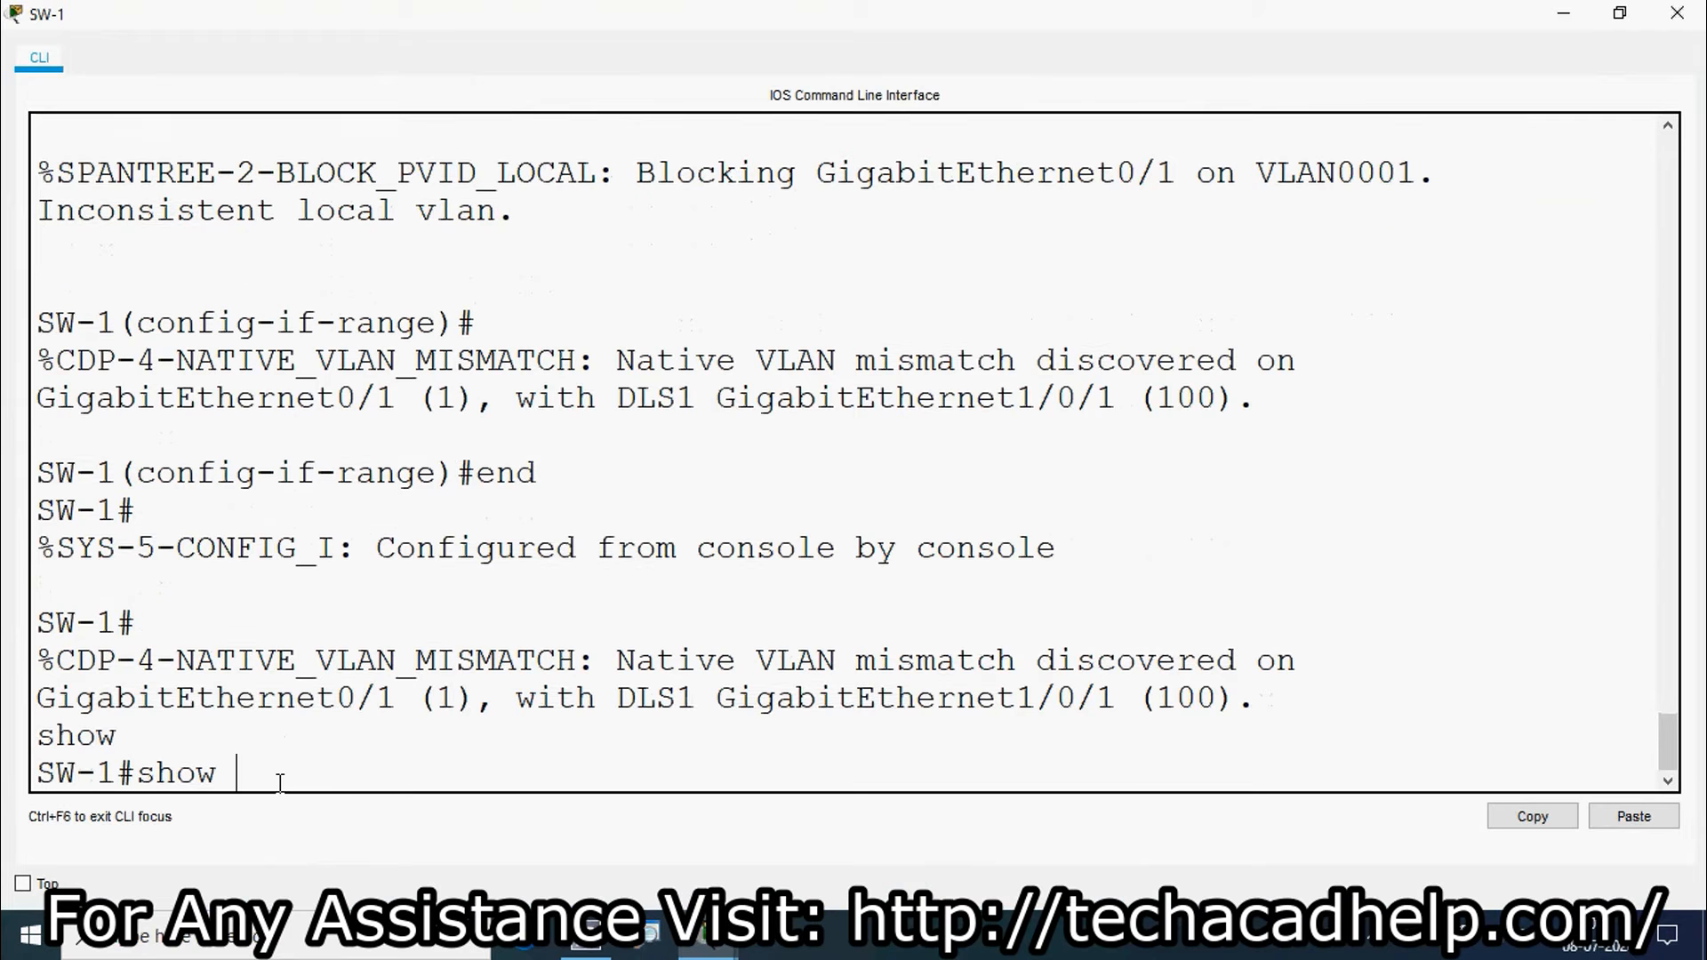
type("interface trunk")
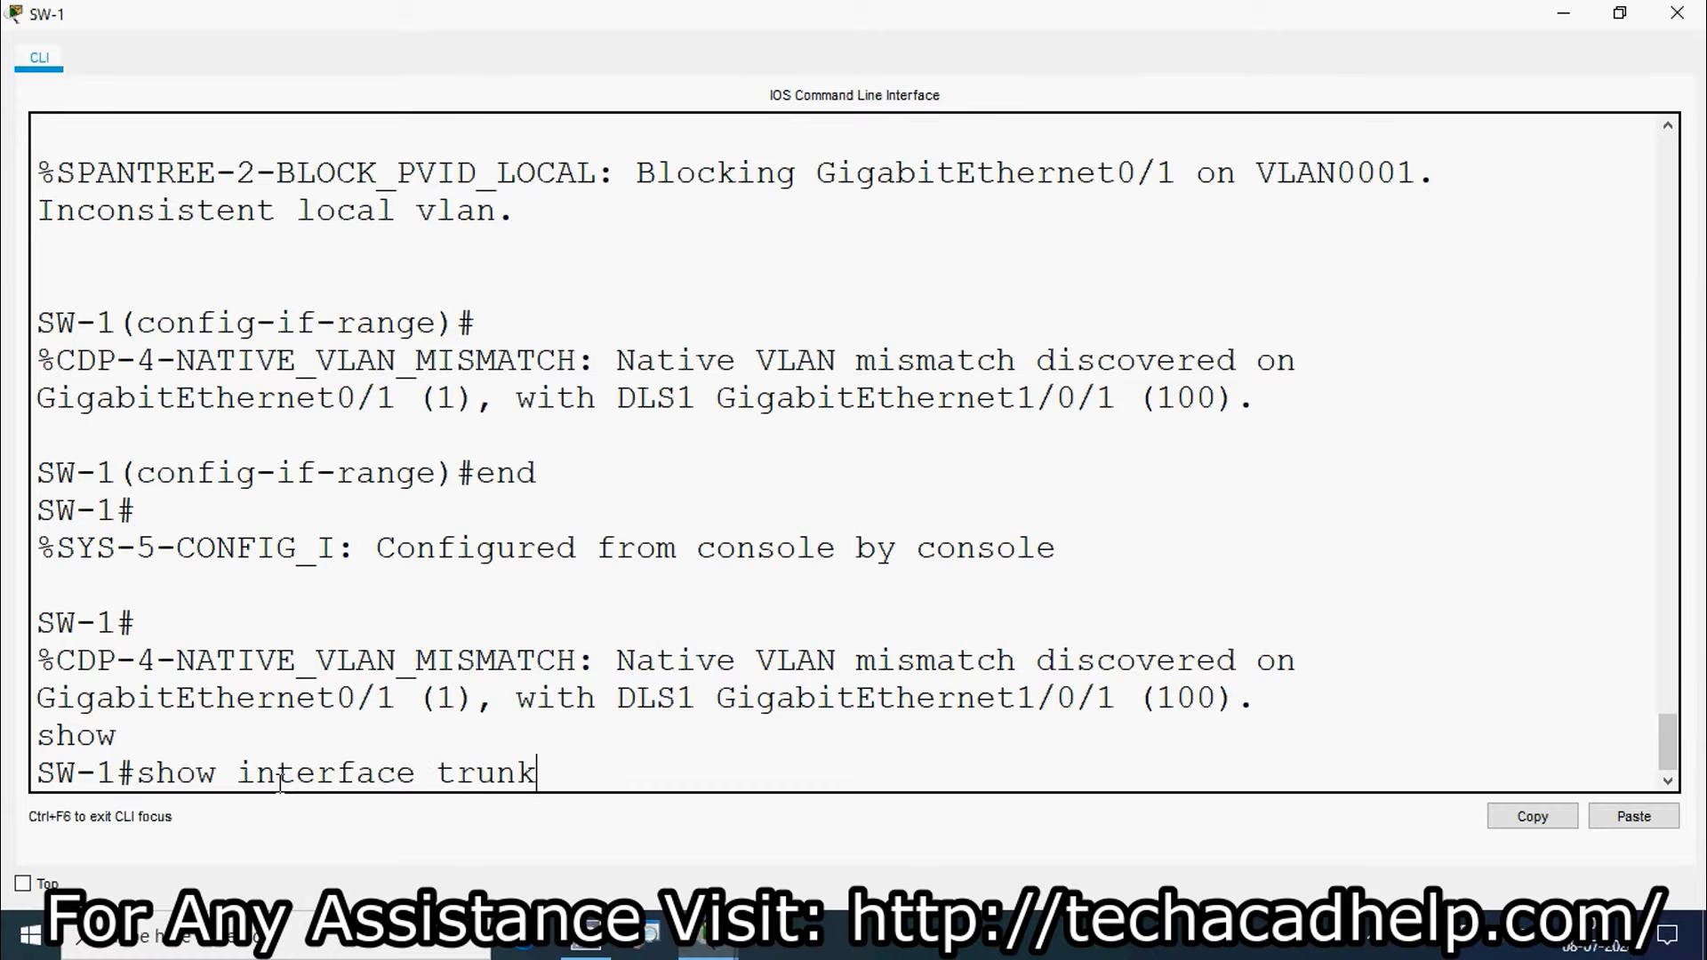
key("Return")
scroll(184, 551, "up", 2)
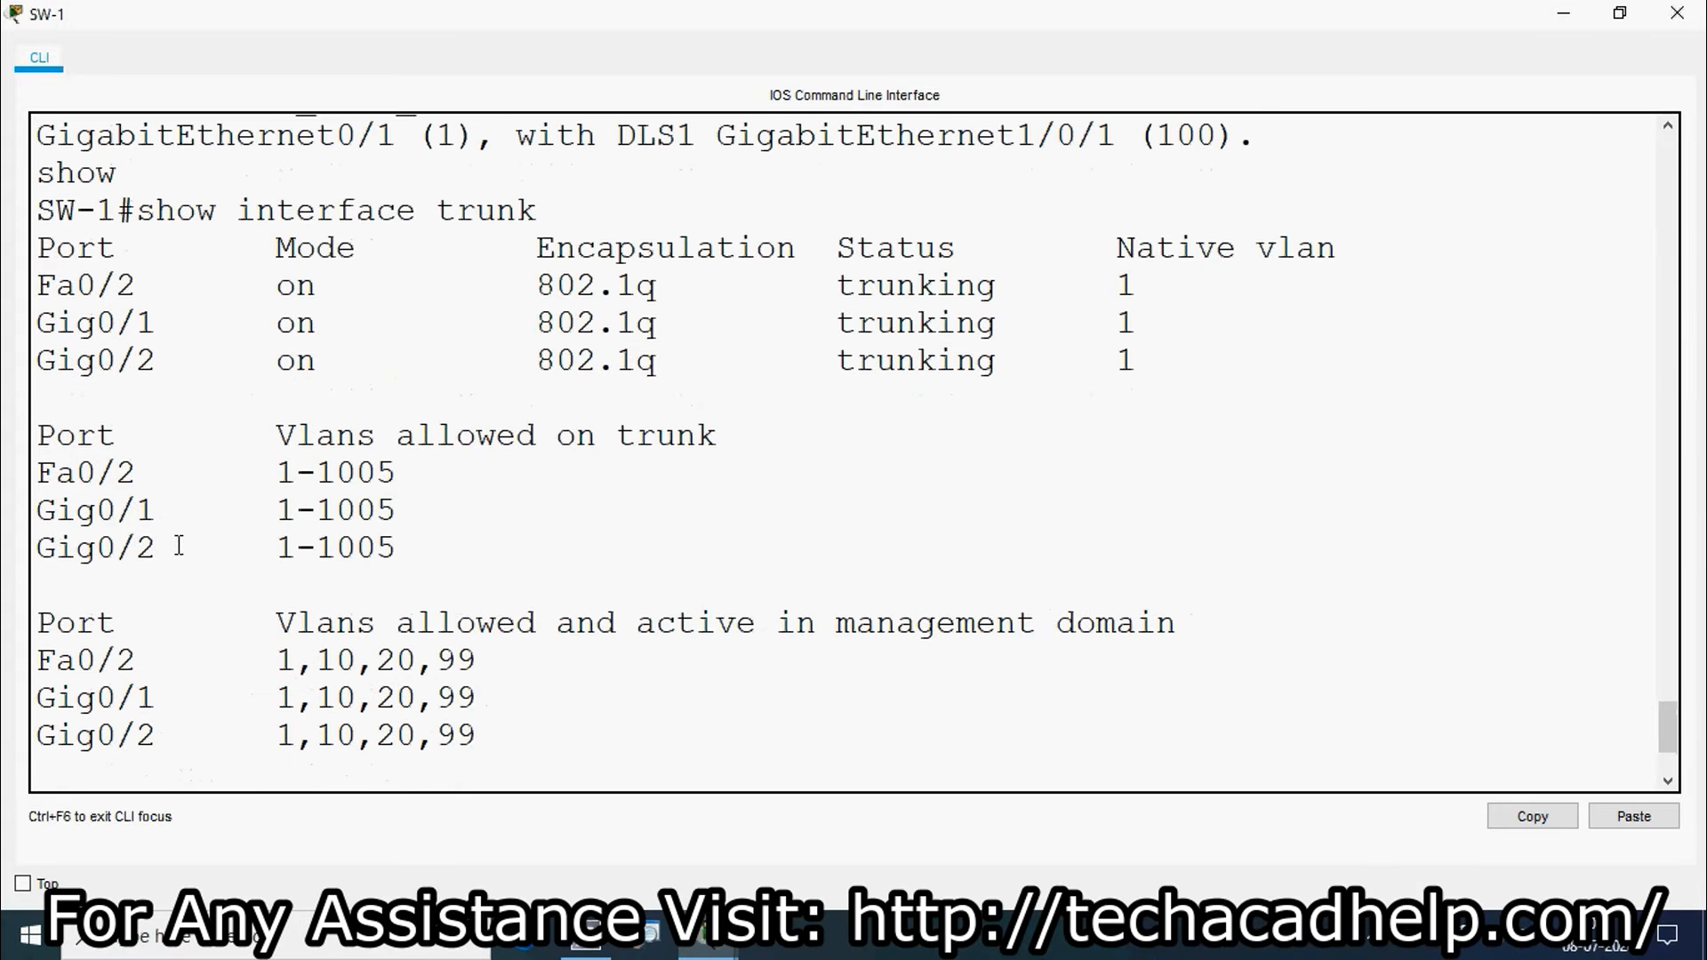
scroll(178, 545, "up", 1)
left_click_drag(156, 440, 35, 409)
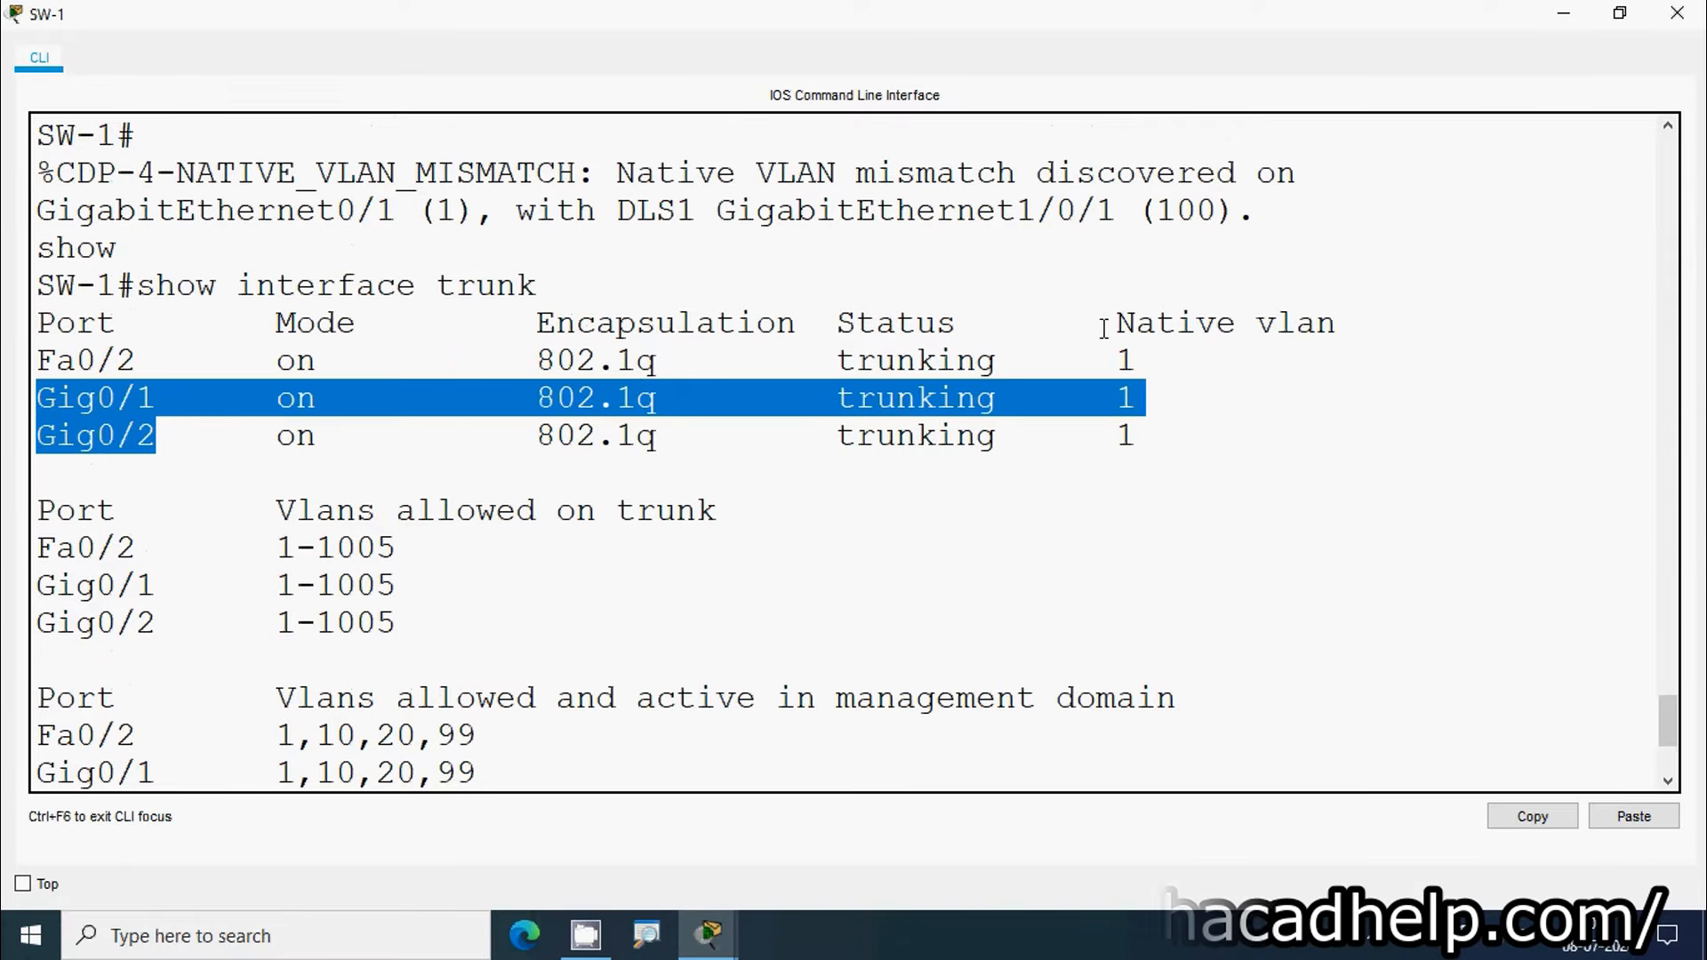
left_click_drag(1117, 327, 1277, 329)
left_click_drag(1196, 424, 176, 362)
left_click(499, 387)
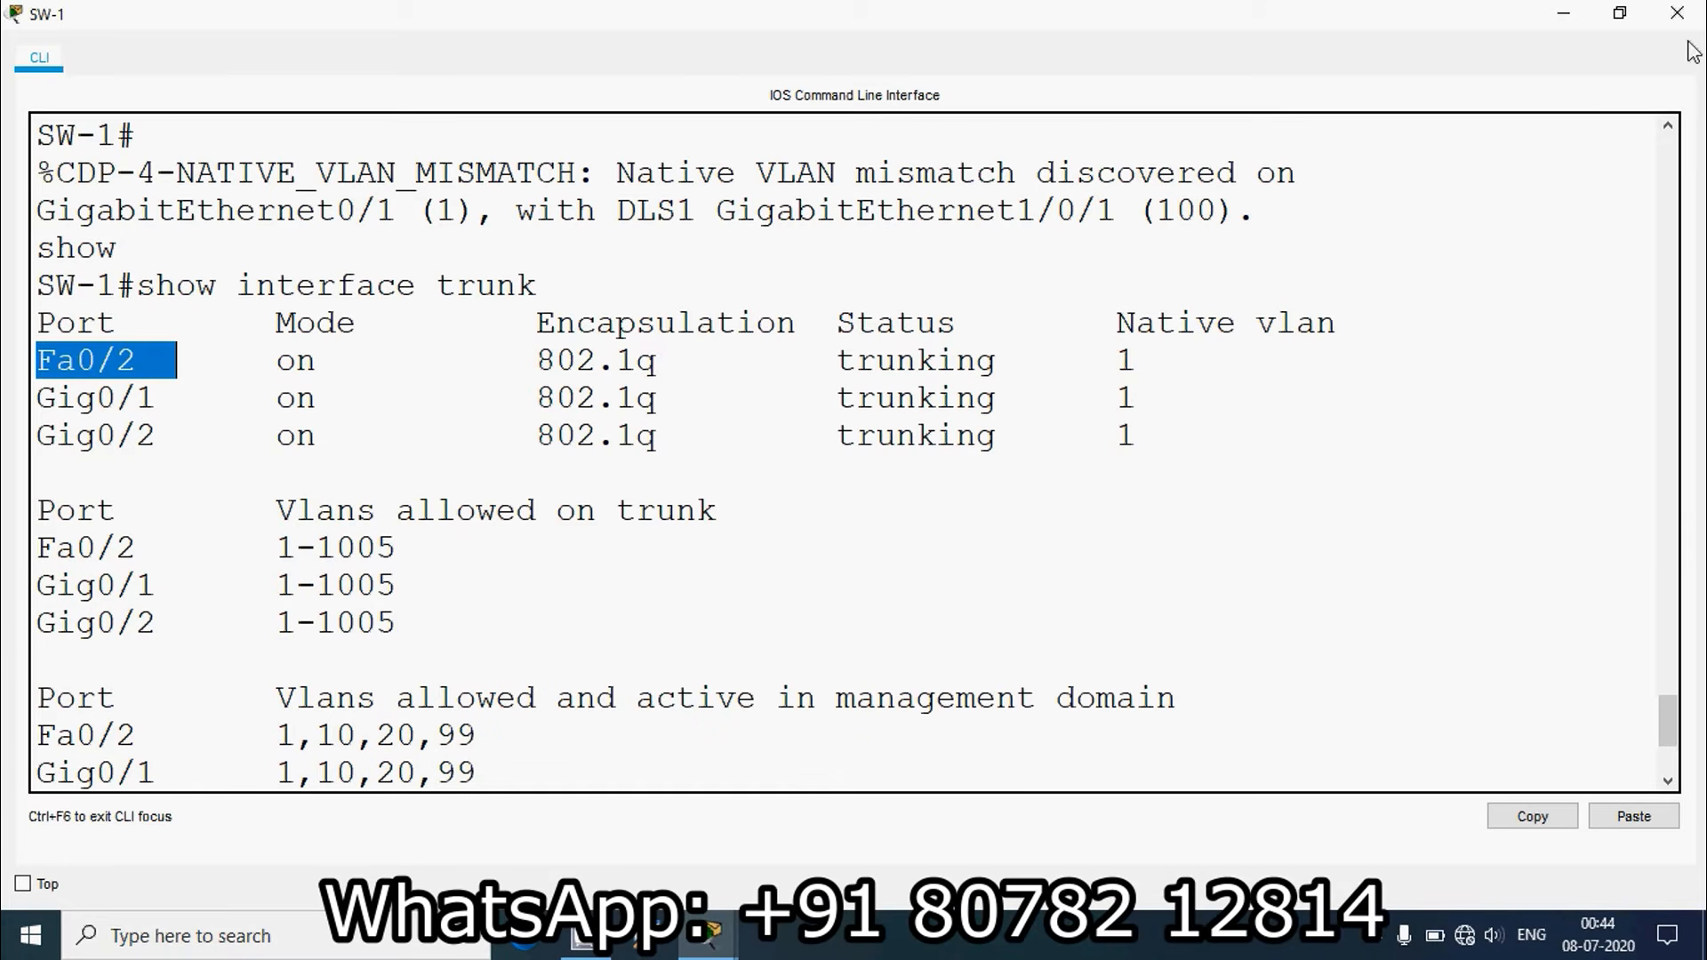
left_click(1677, 13)
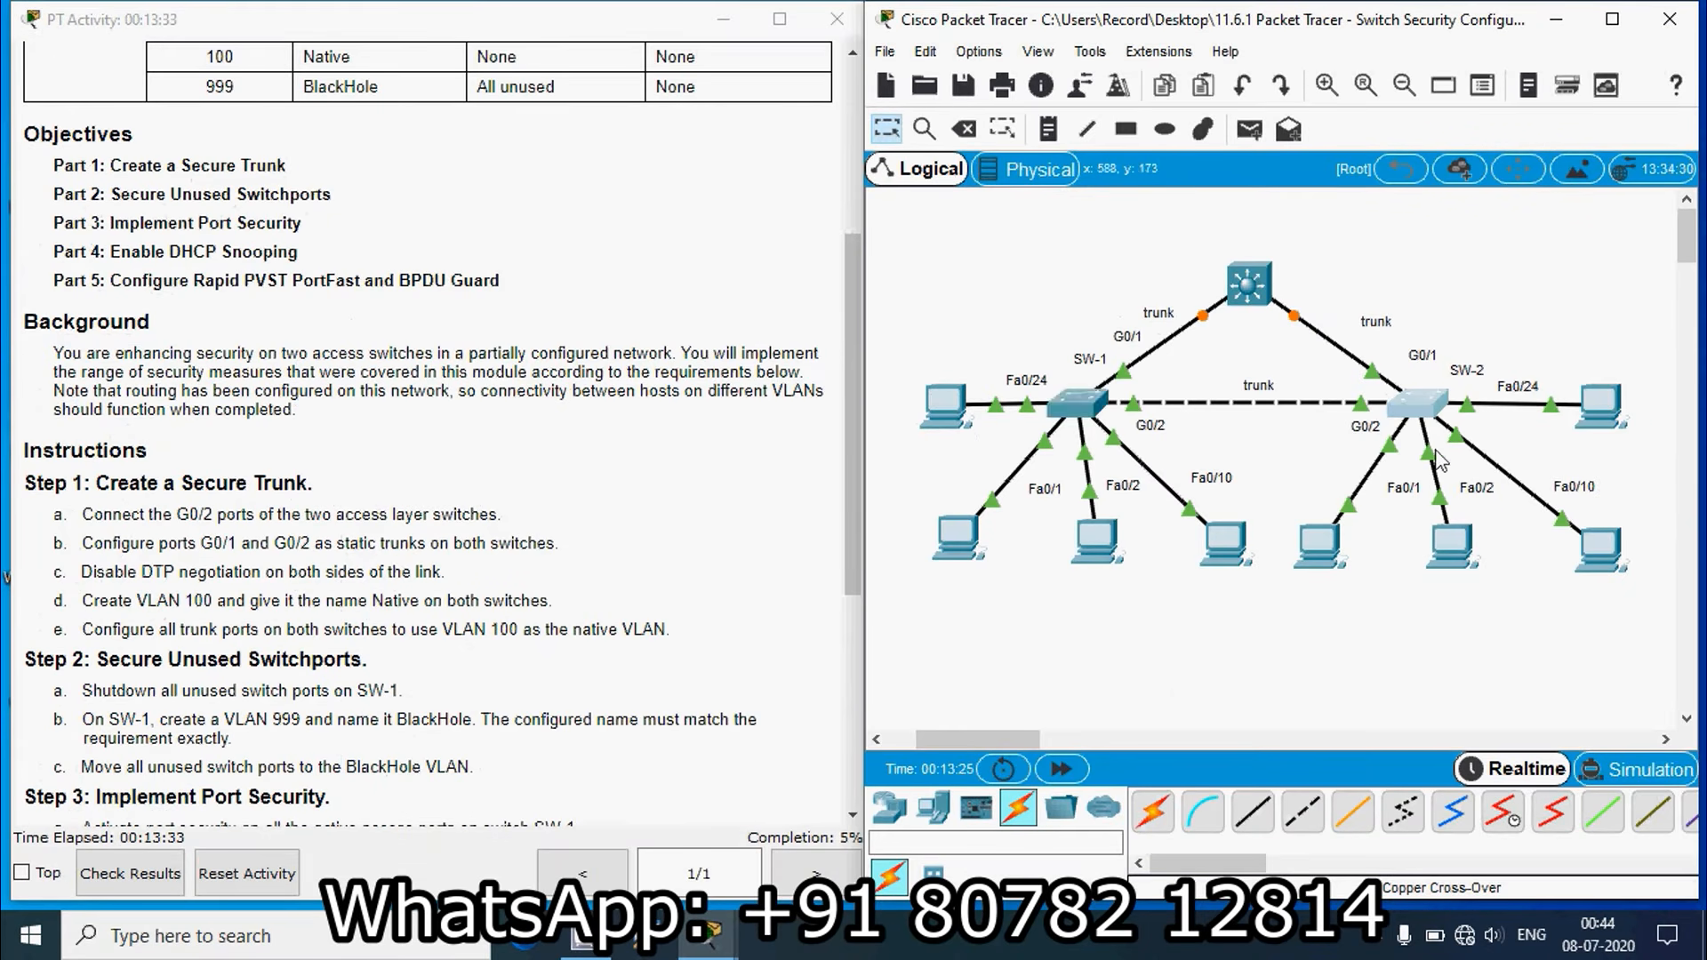
Open the SW-2 command line in a maximized window and return to privileged EXEC mode with end
left_click(1421, 407)
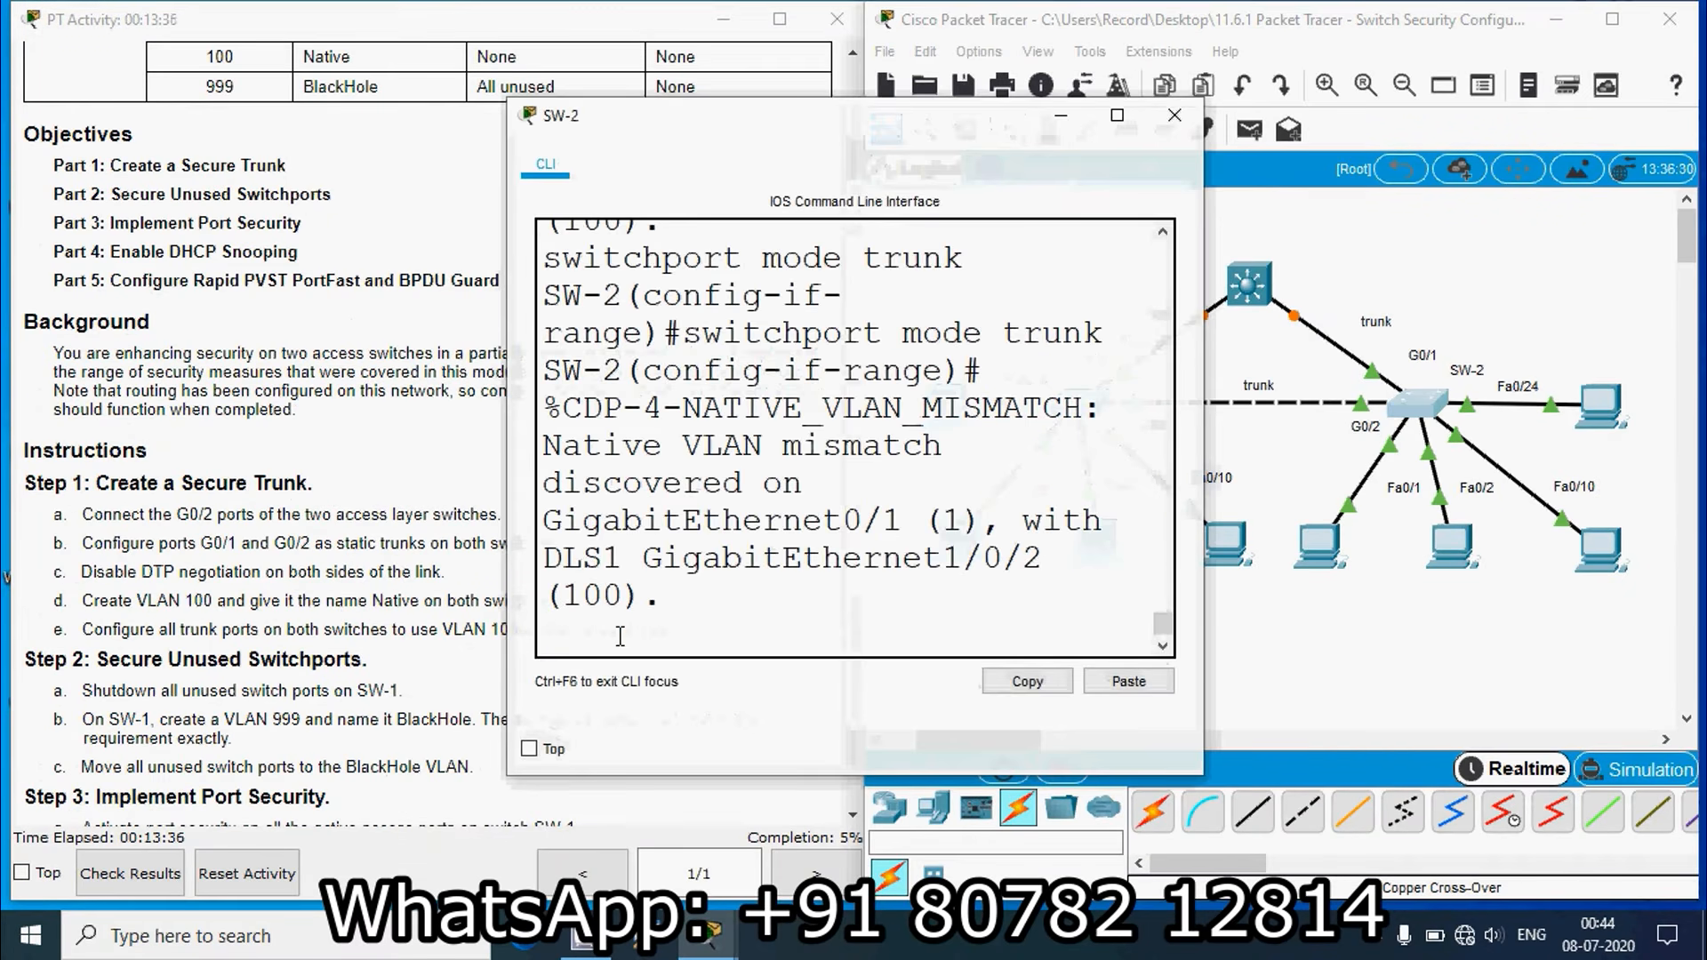
key("Return")
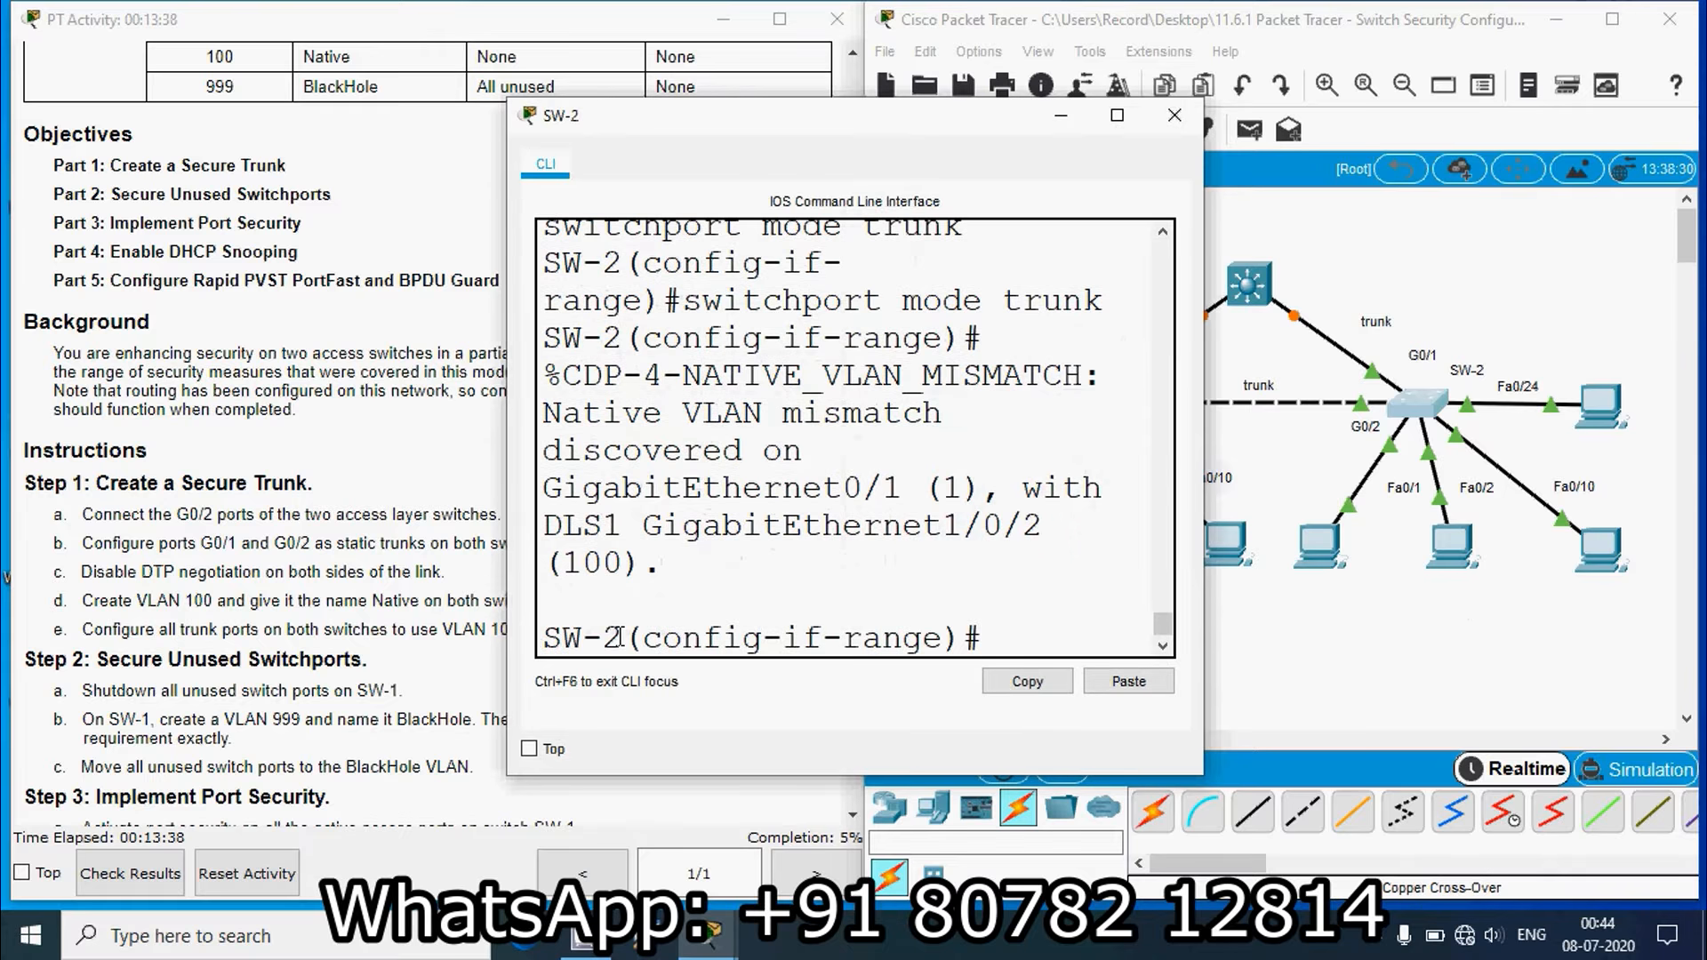
type("end")
key("Return")
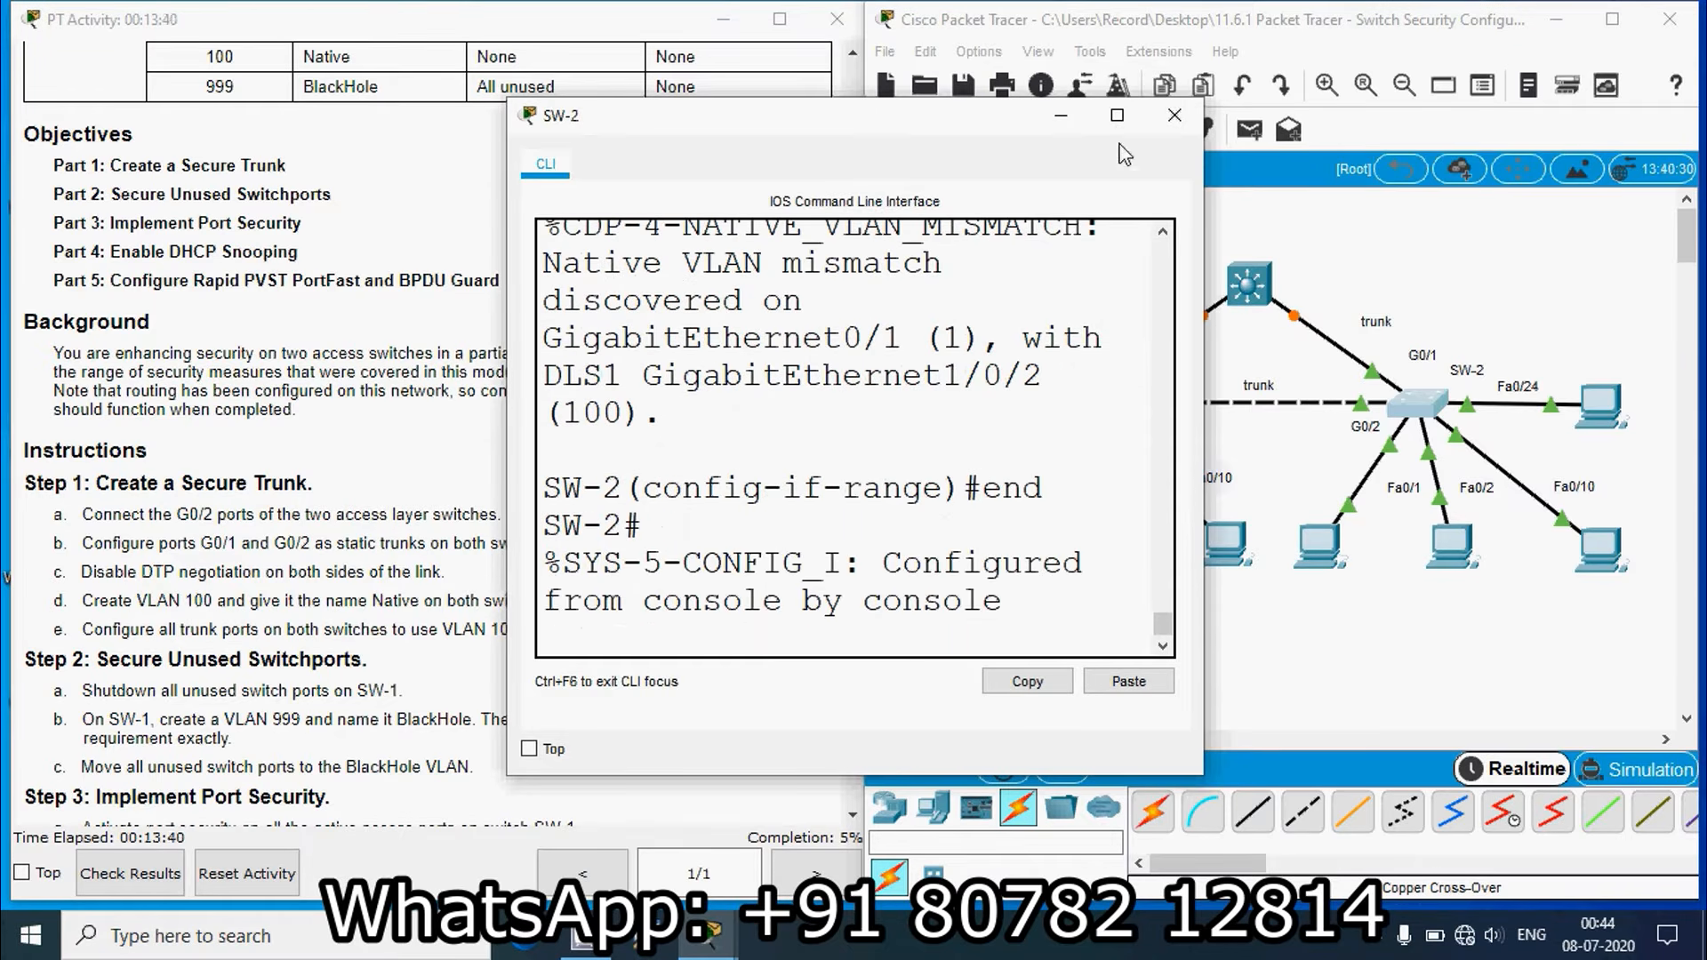
left_click(1116, 116)
key("Return")
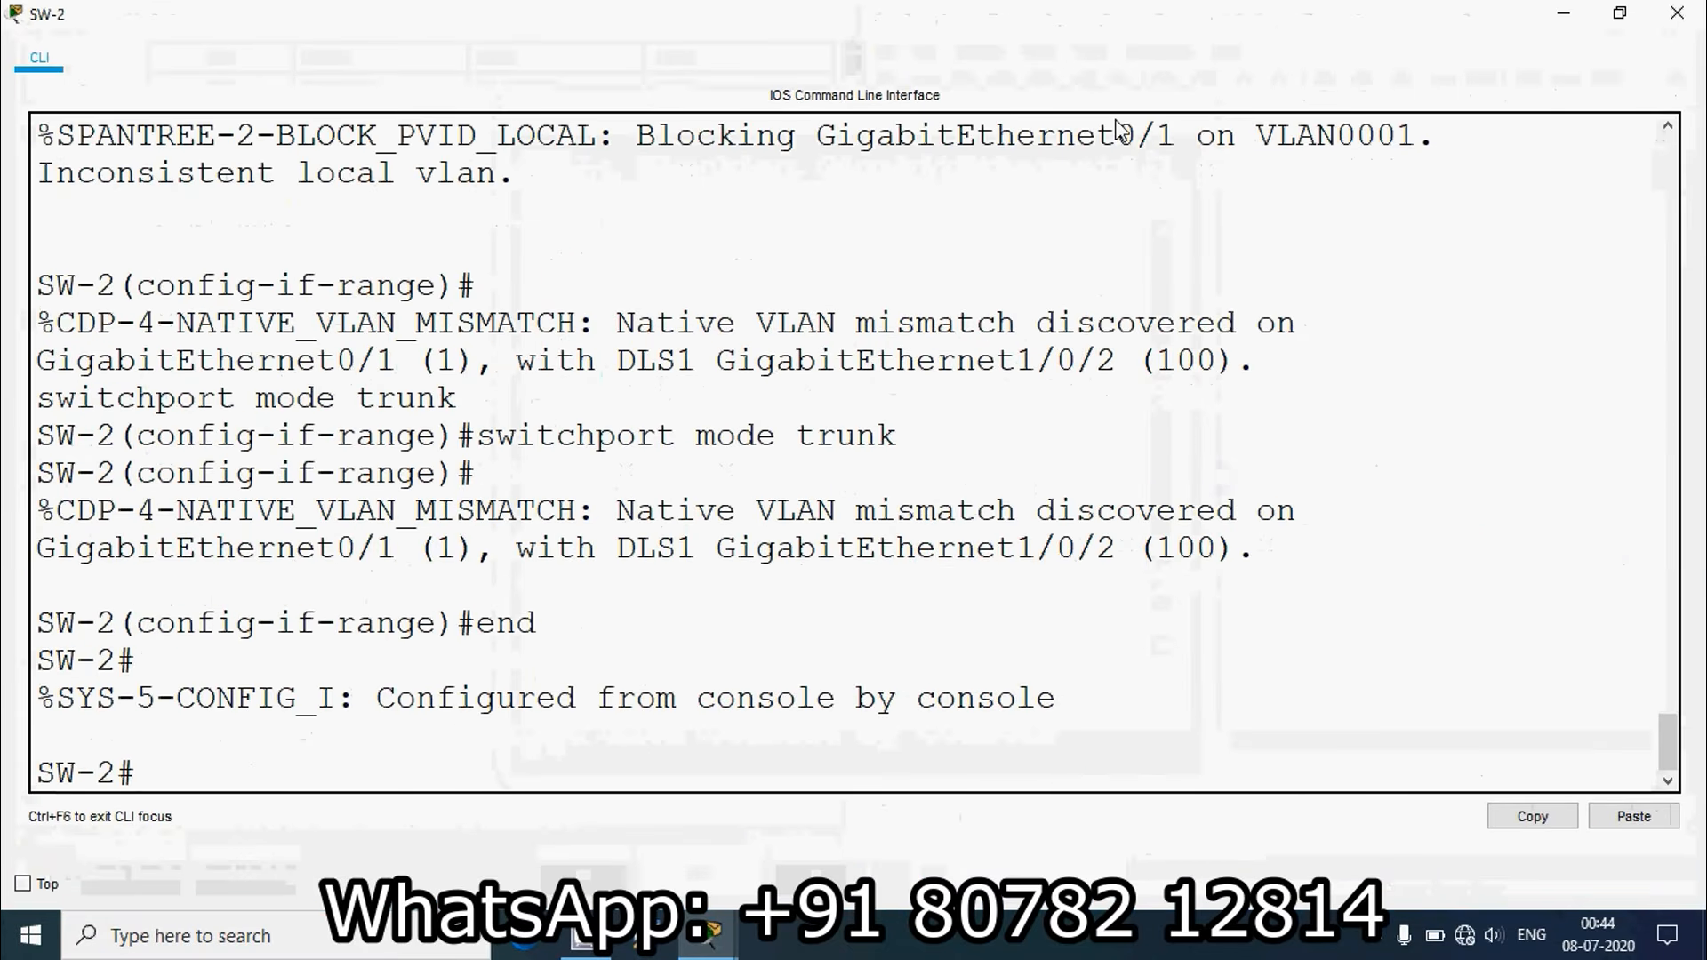
Run show interface trunk on SW-2, check the status of Gig0/1 and Gig0/2, and close the SW-2 window
type("show inter")
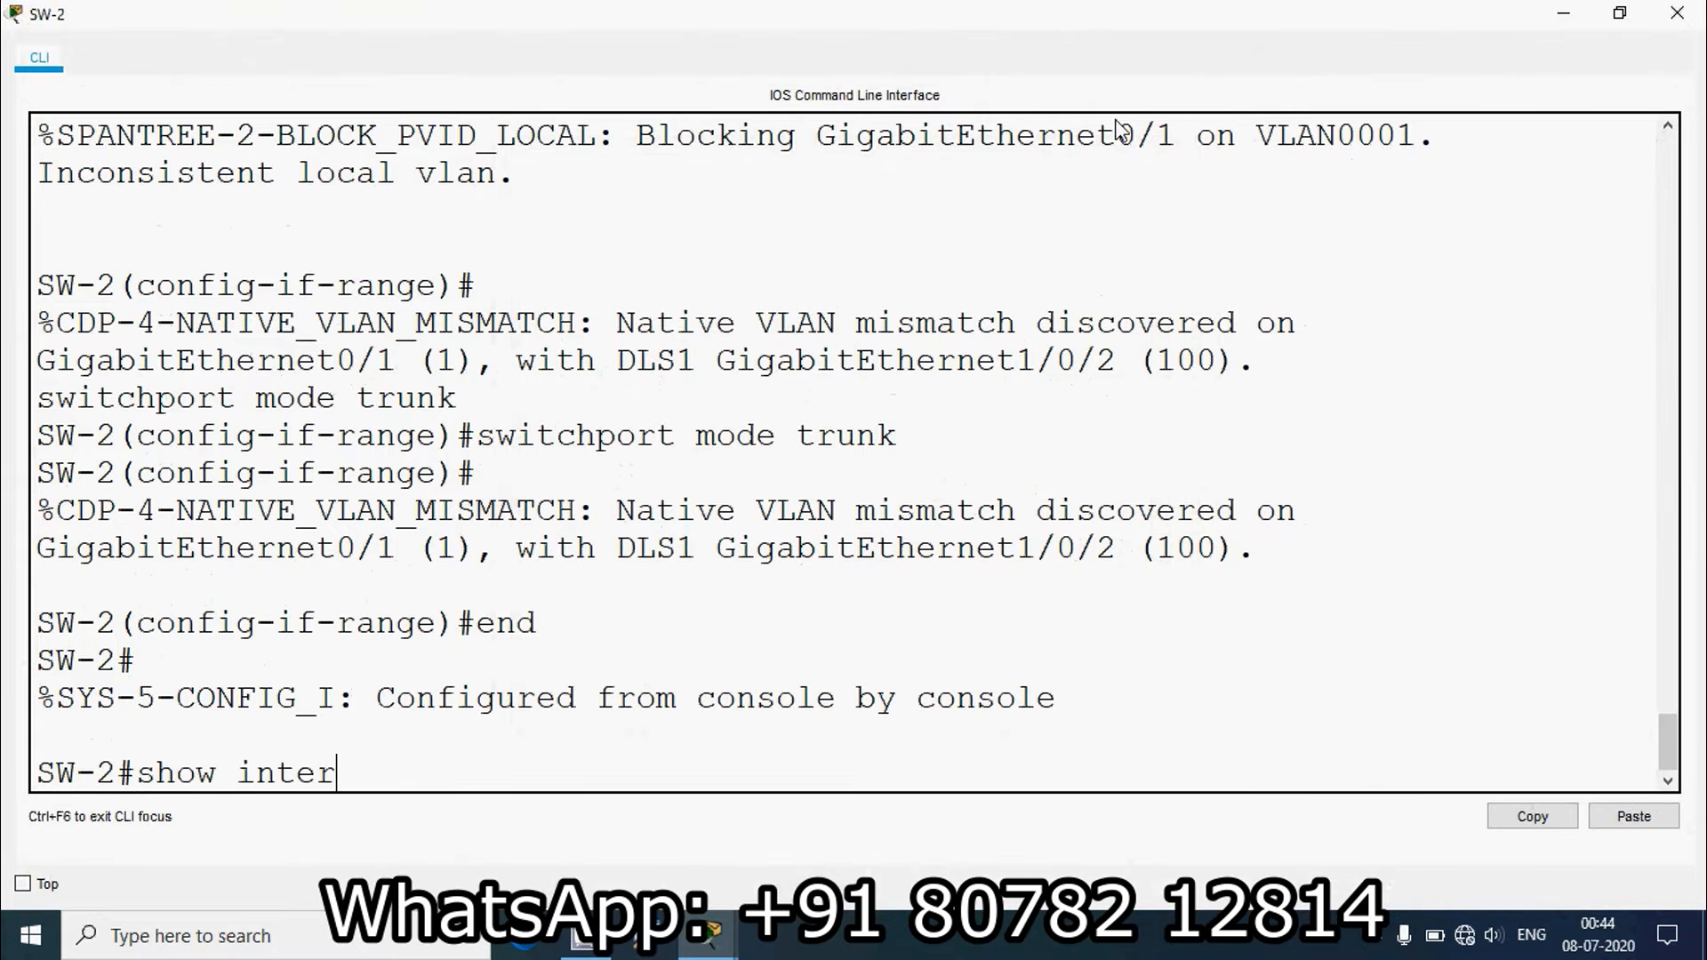
type("face trunk")
key("Return")
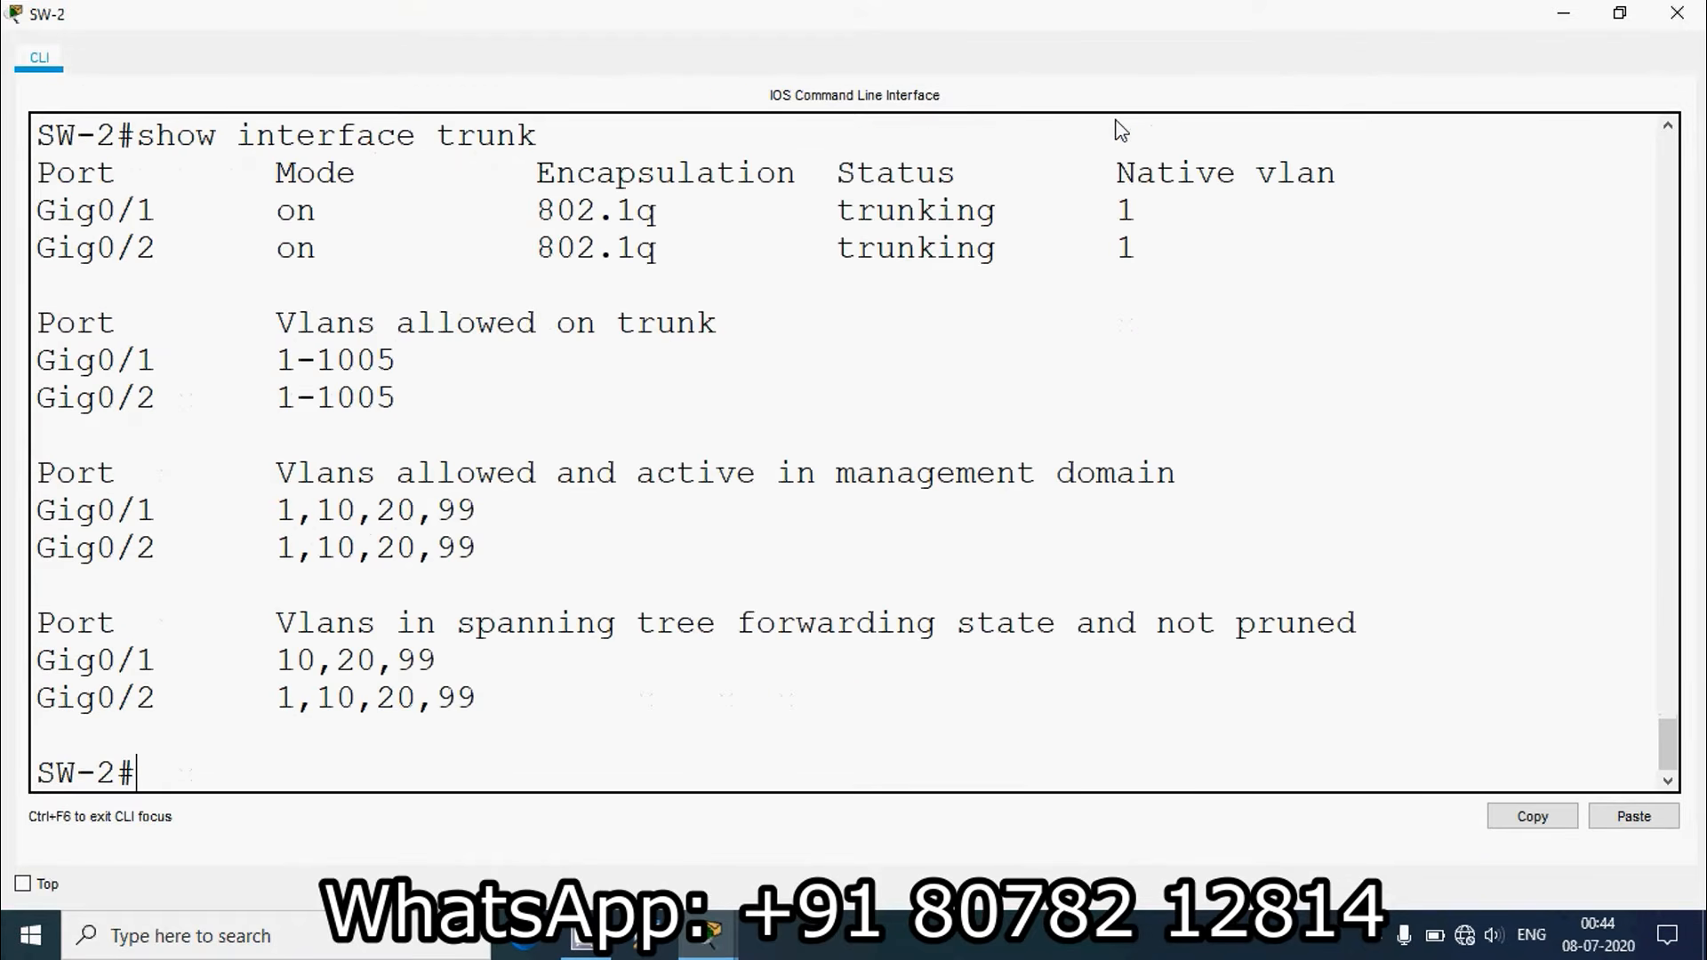
scroll(383, 462, "up", 1)
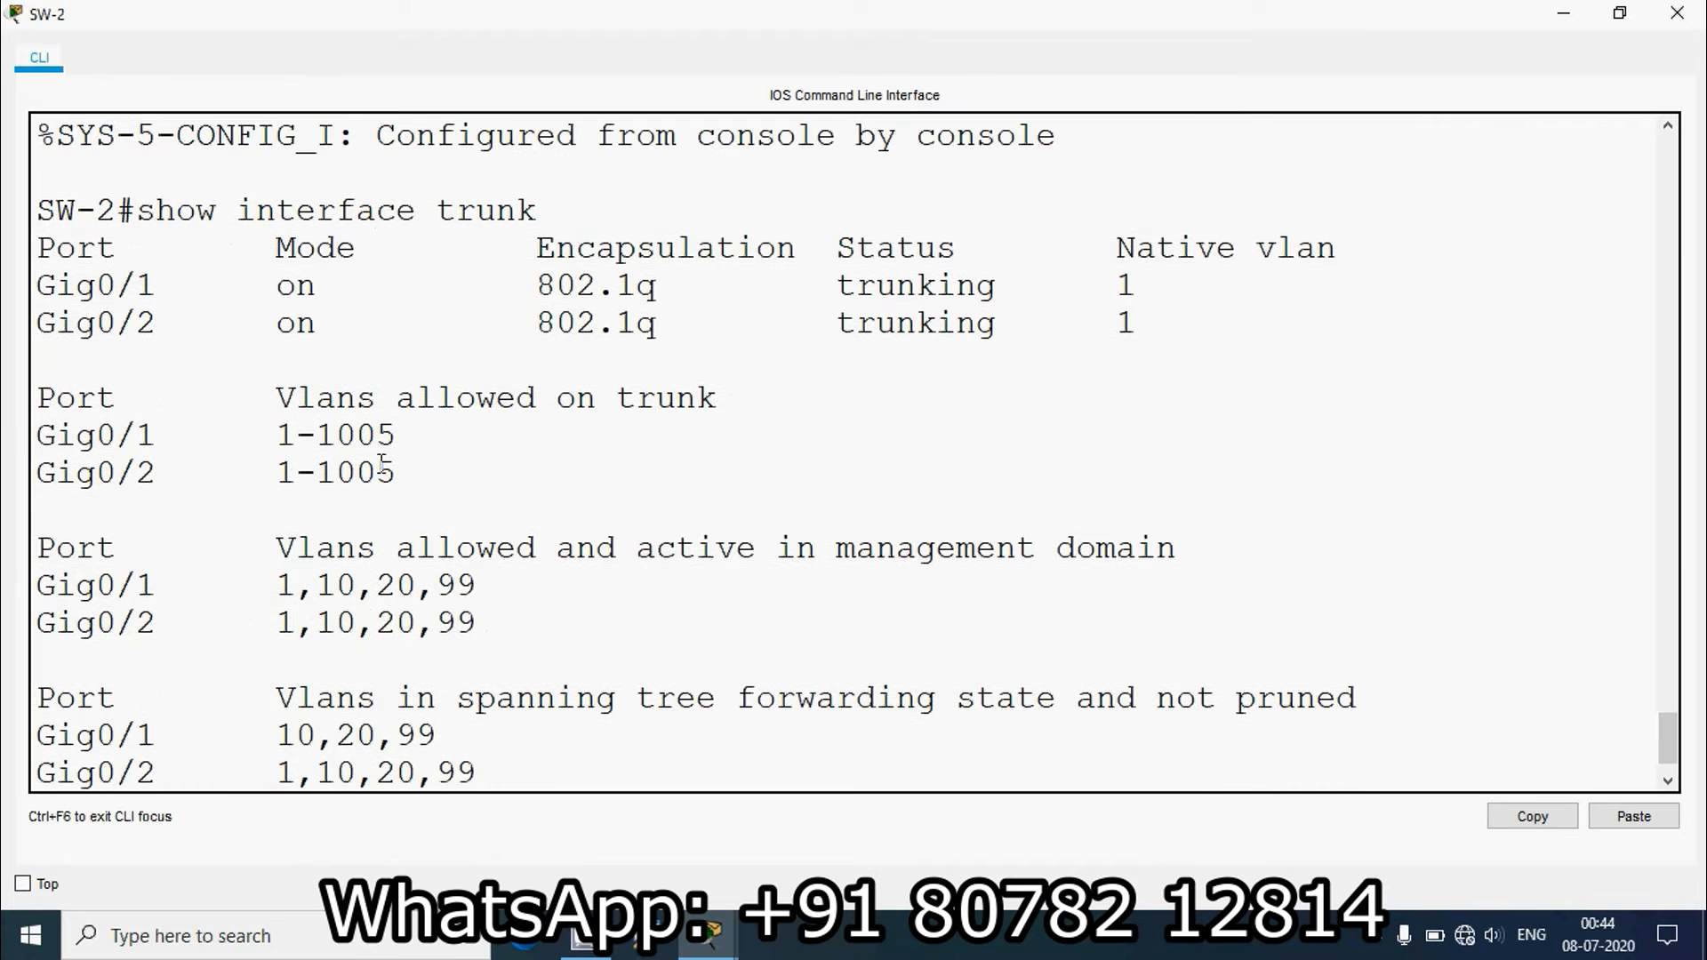
left_click_drag(54, 299, 27, 333)
left_click_drag(851, 307, 1059, 327)
left_click(1677, 12)
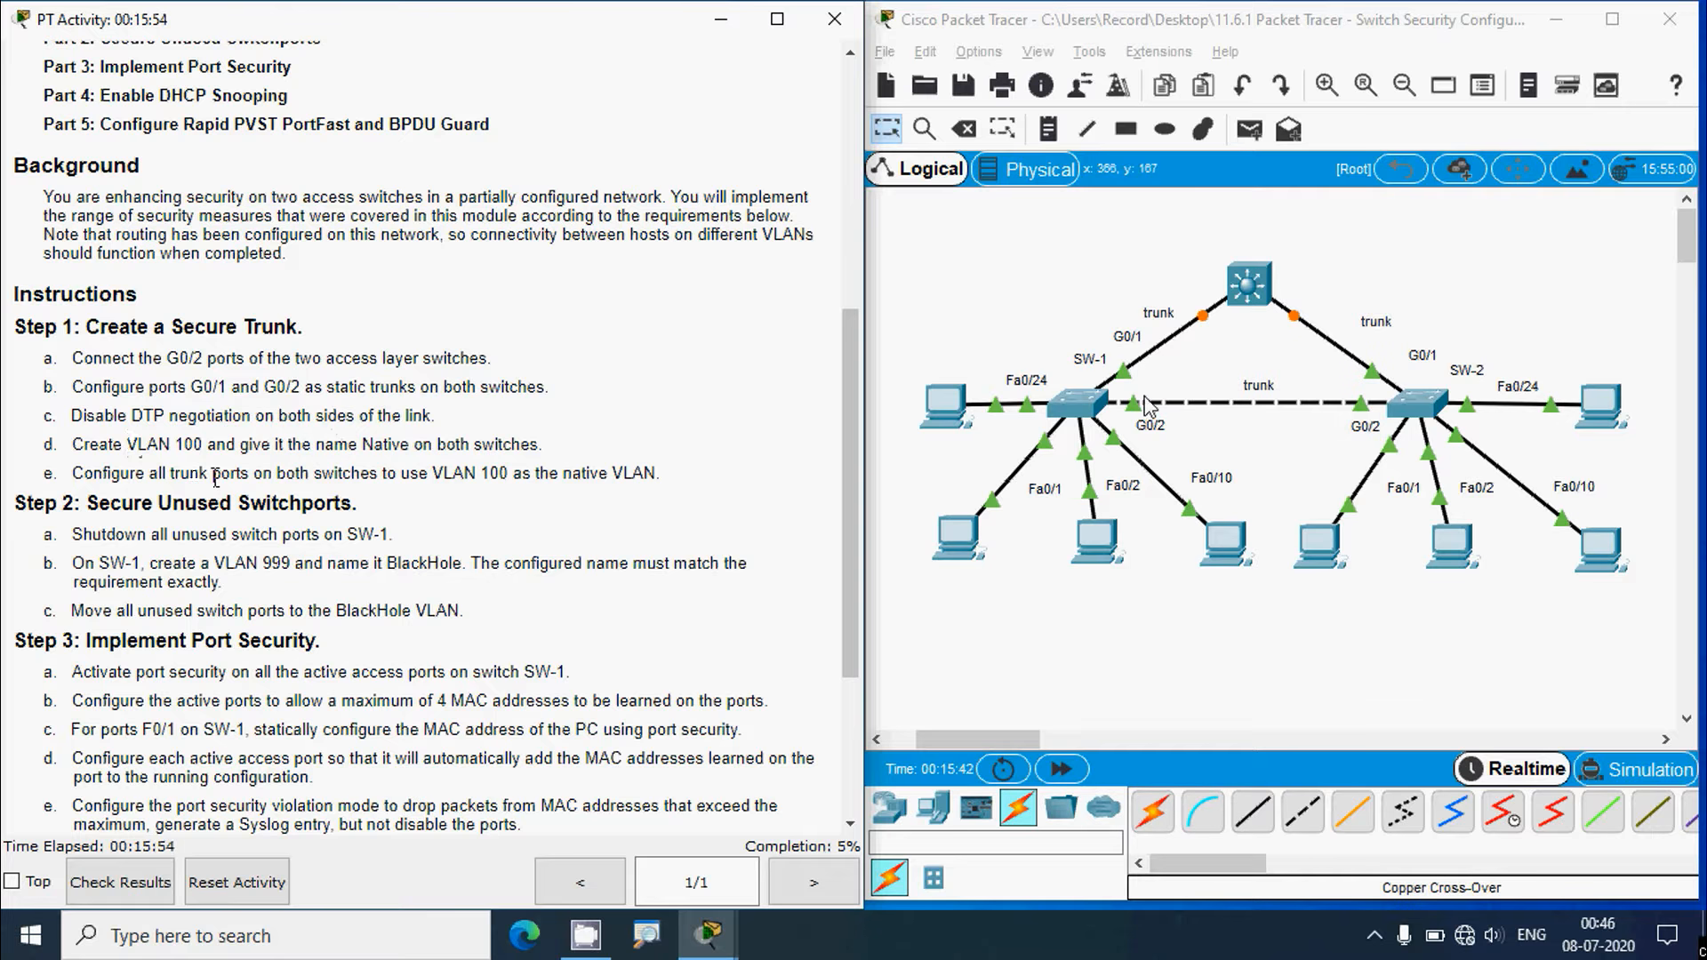
Open the SW-1 command line in a maximized window and enter global configuration mode with conf t
left_click(1170, 685)
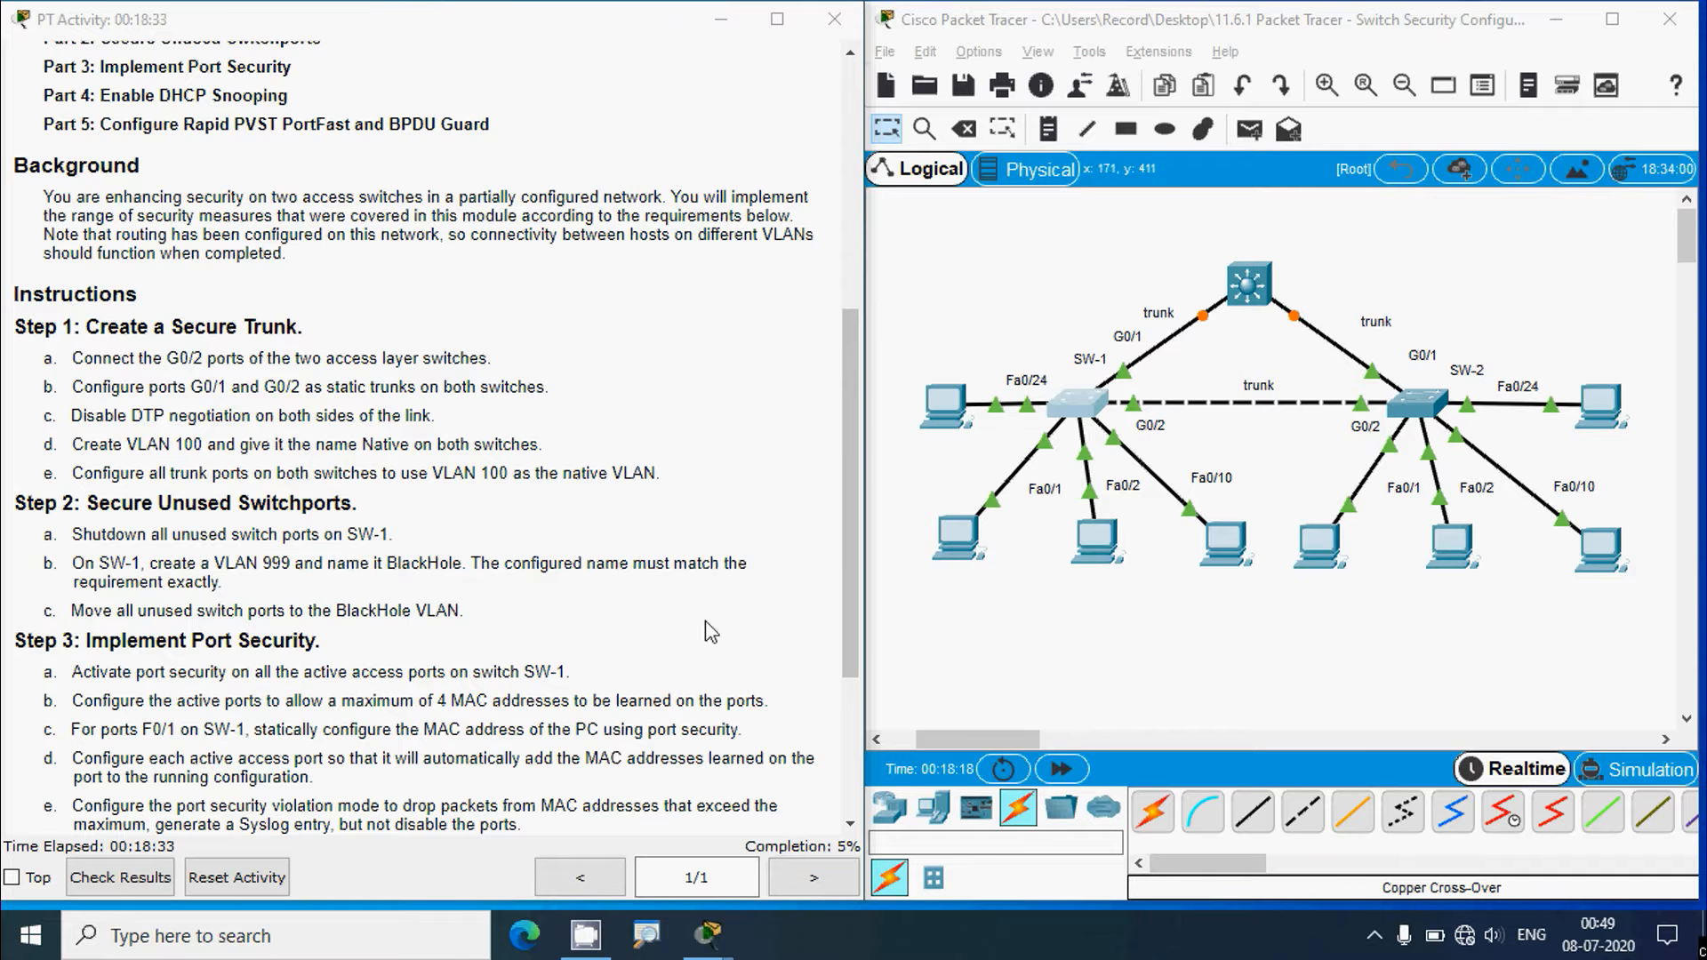
left_click(1043, 608)
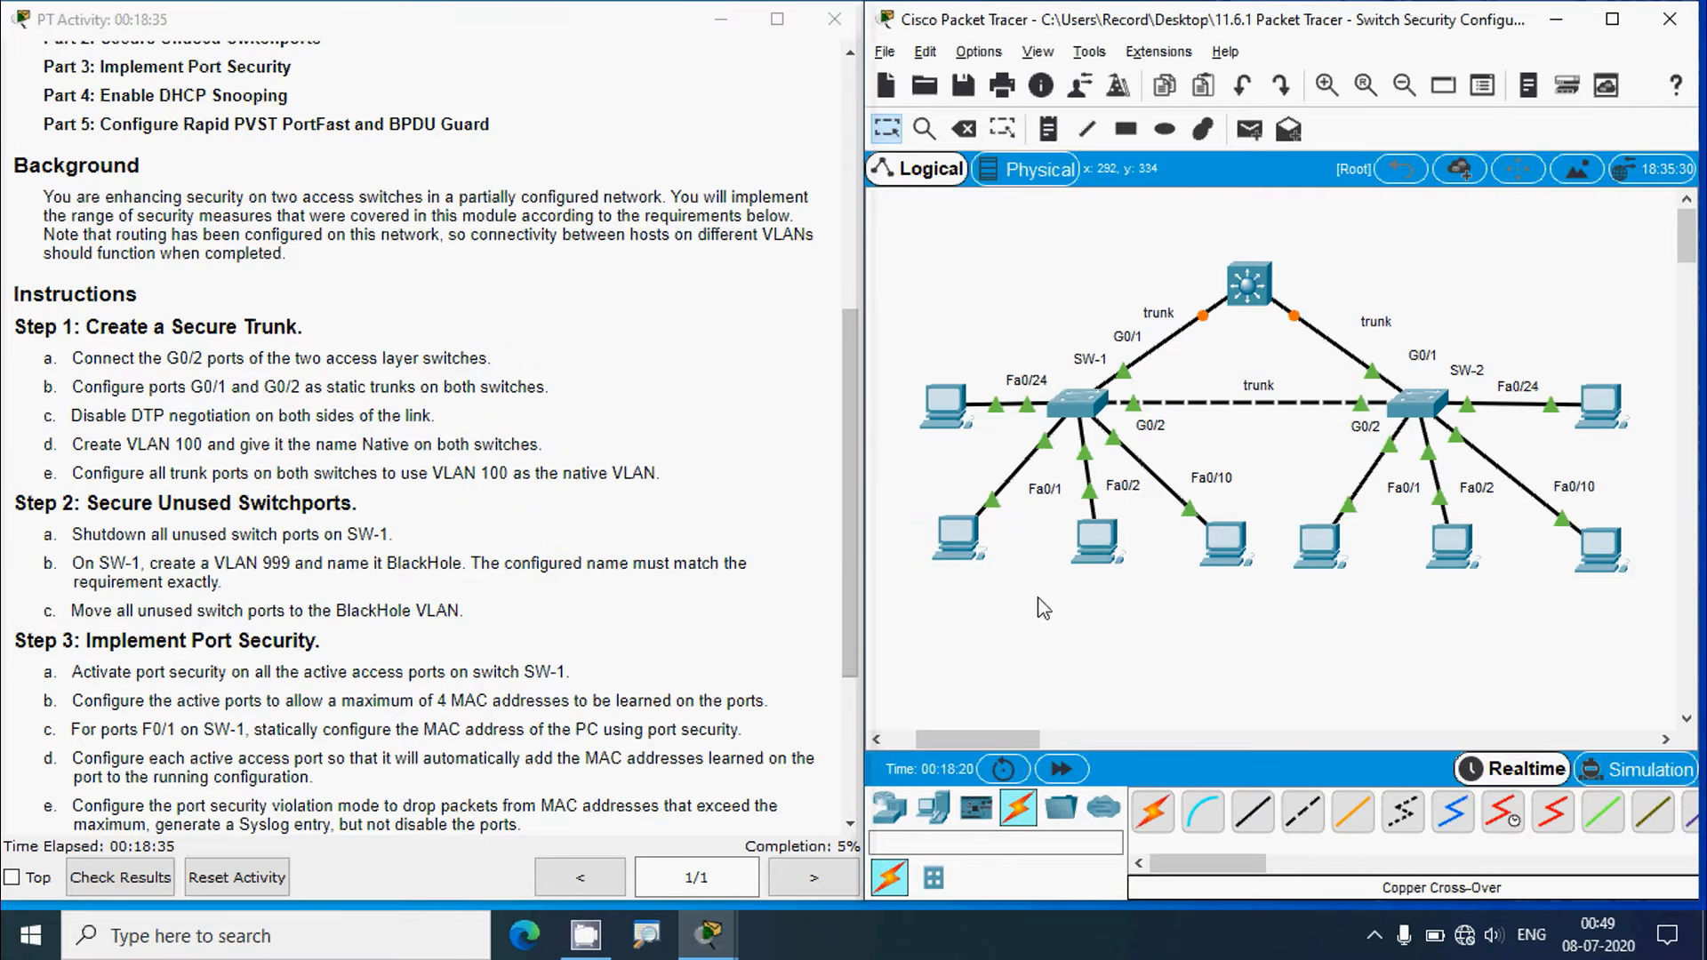
left_click(1071, 411)
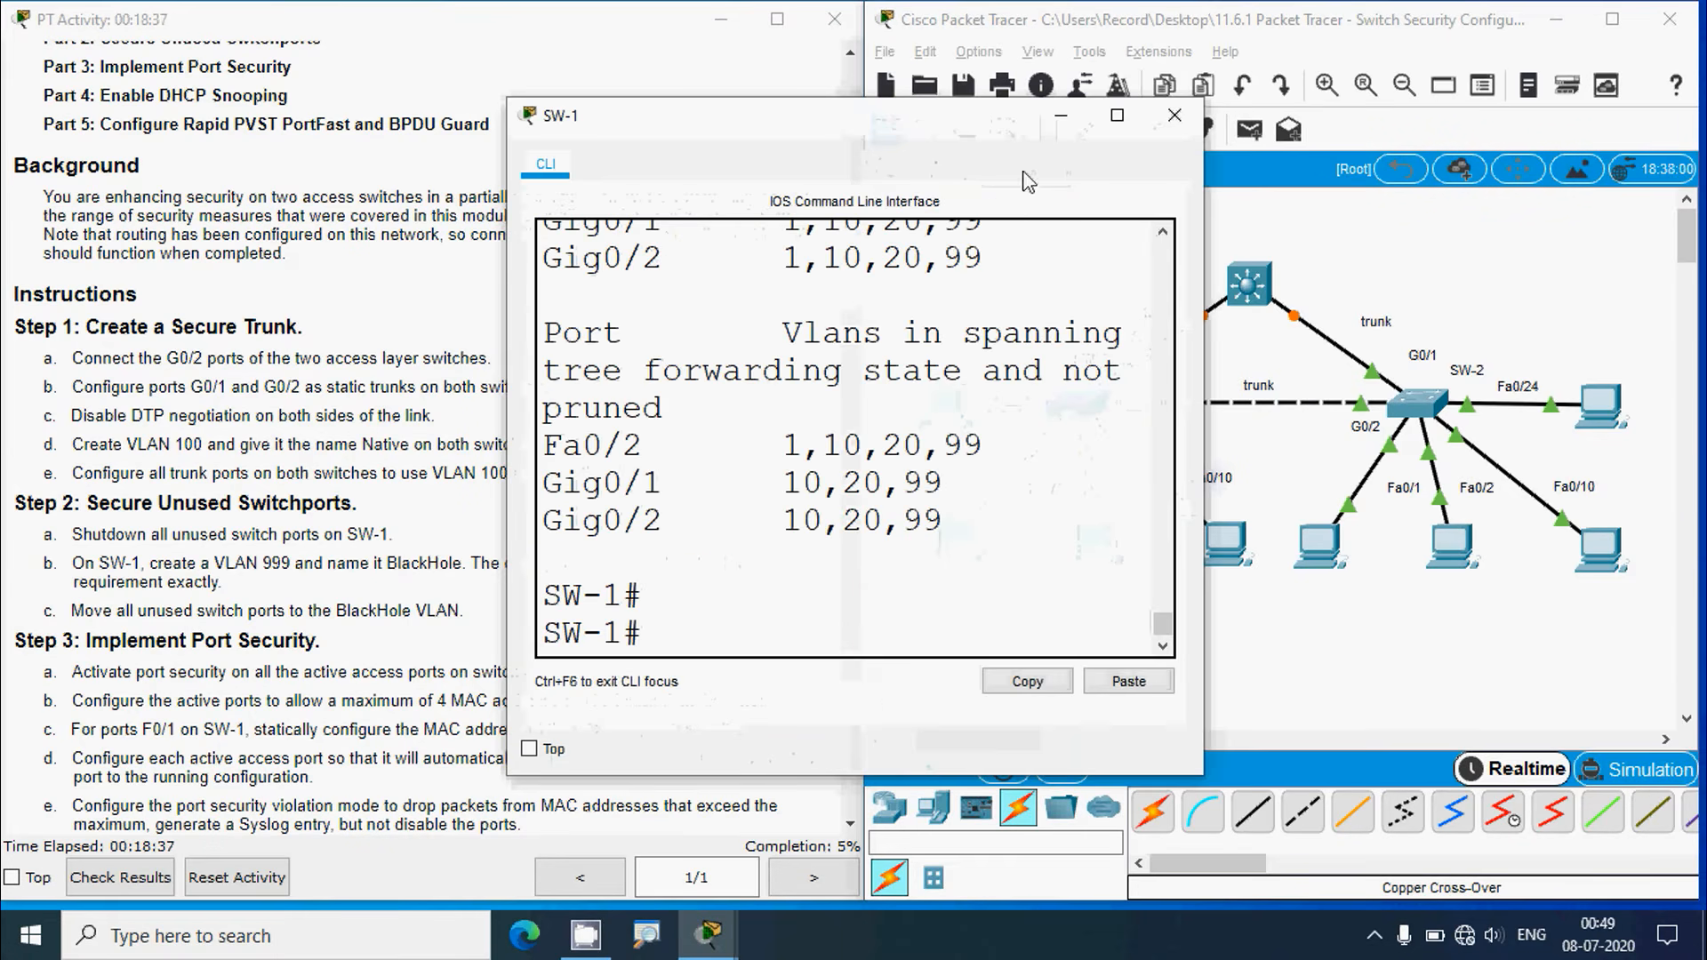
left_click(1117, 115)
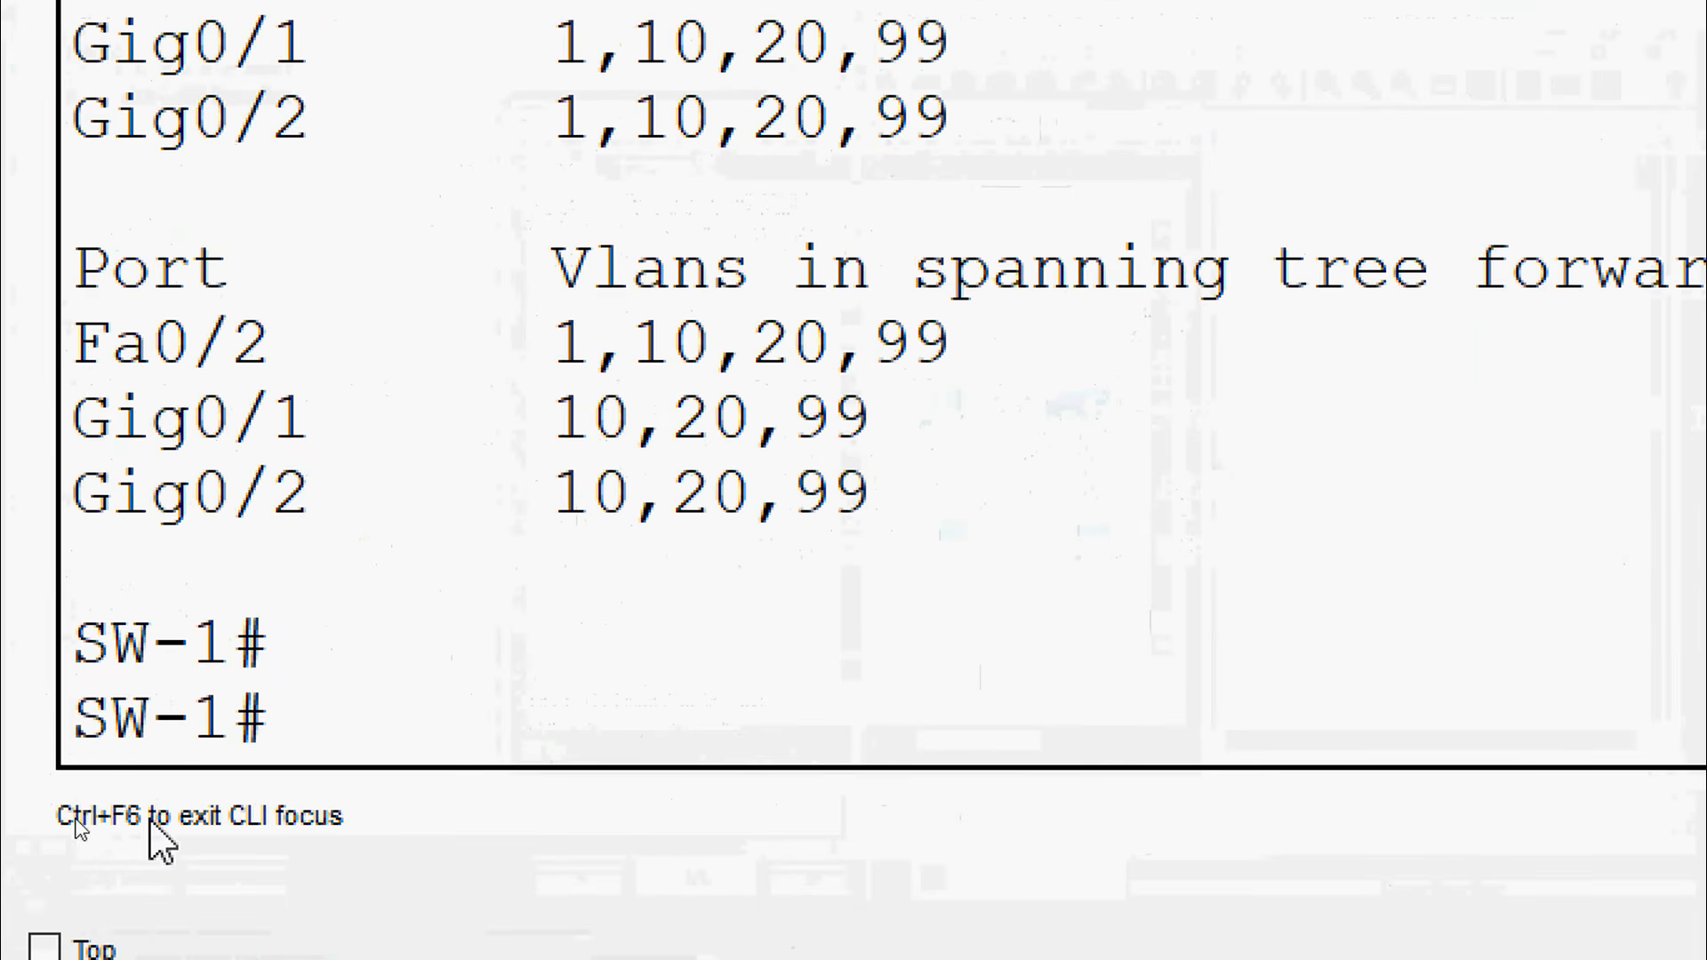
type("conf t")
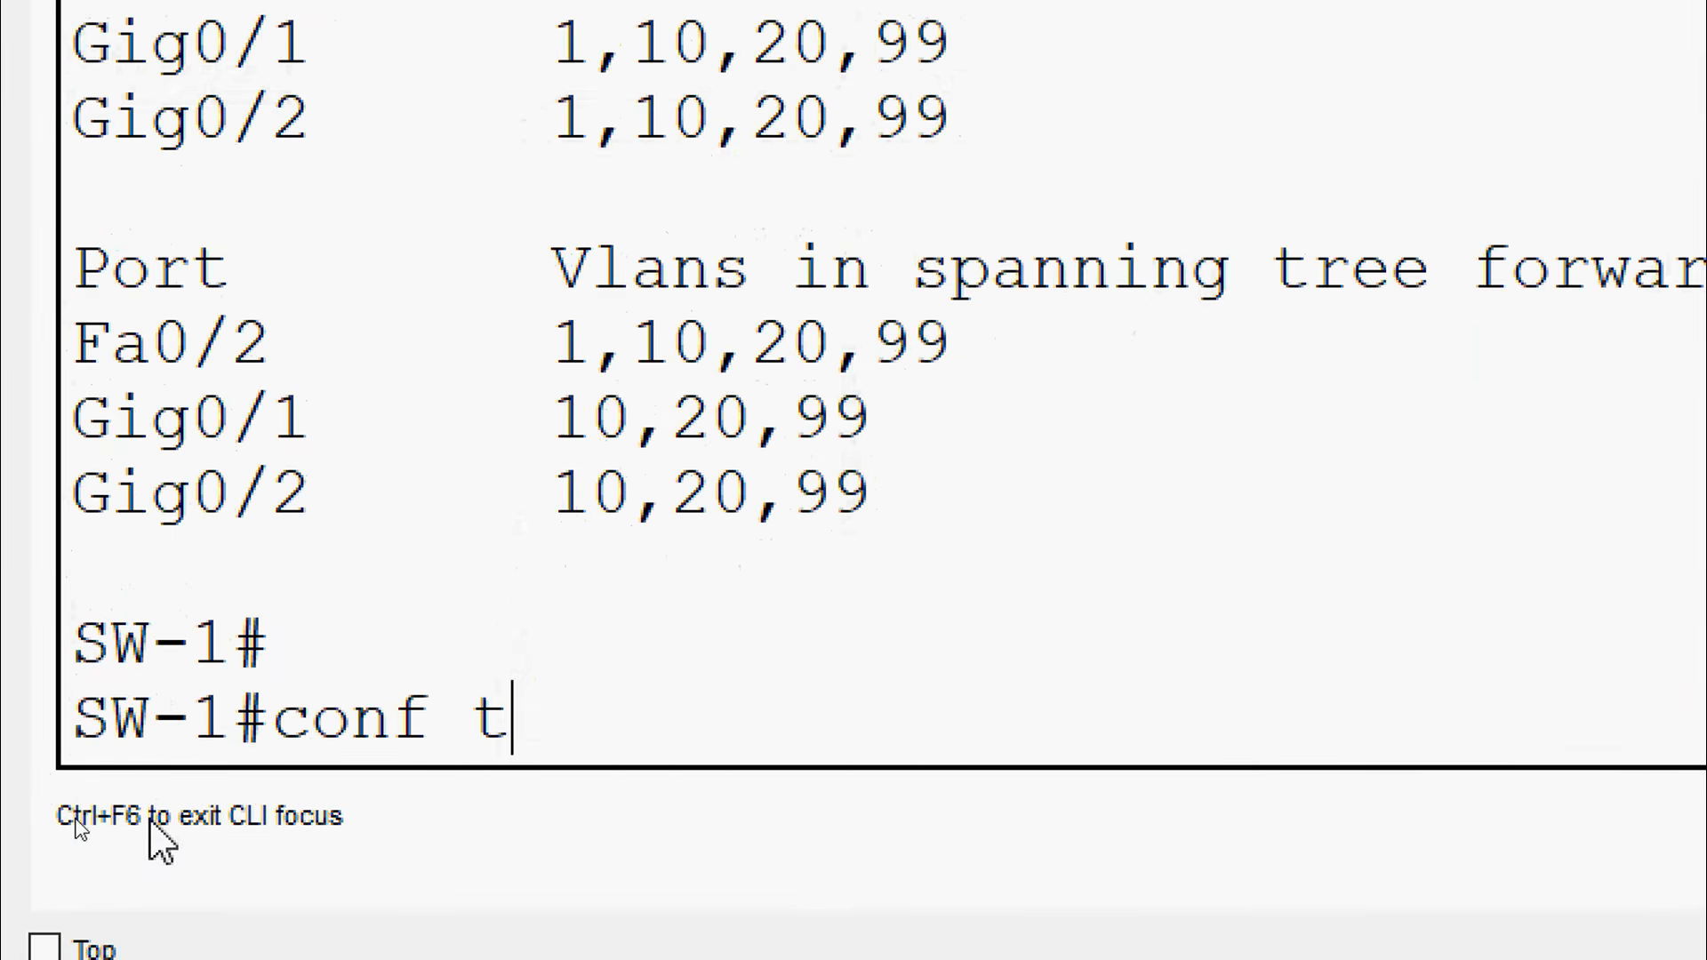
key("Return")
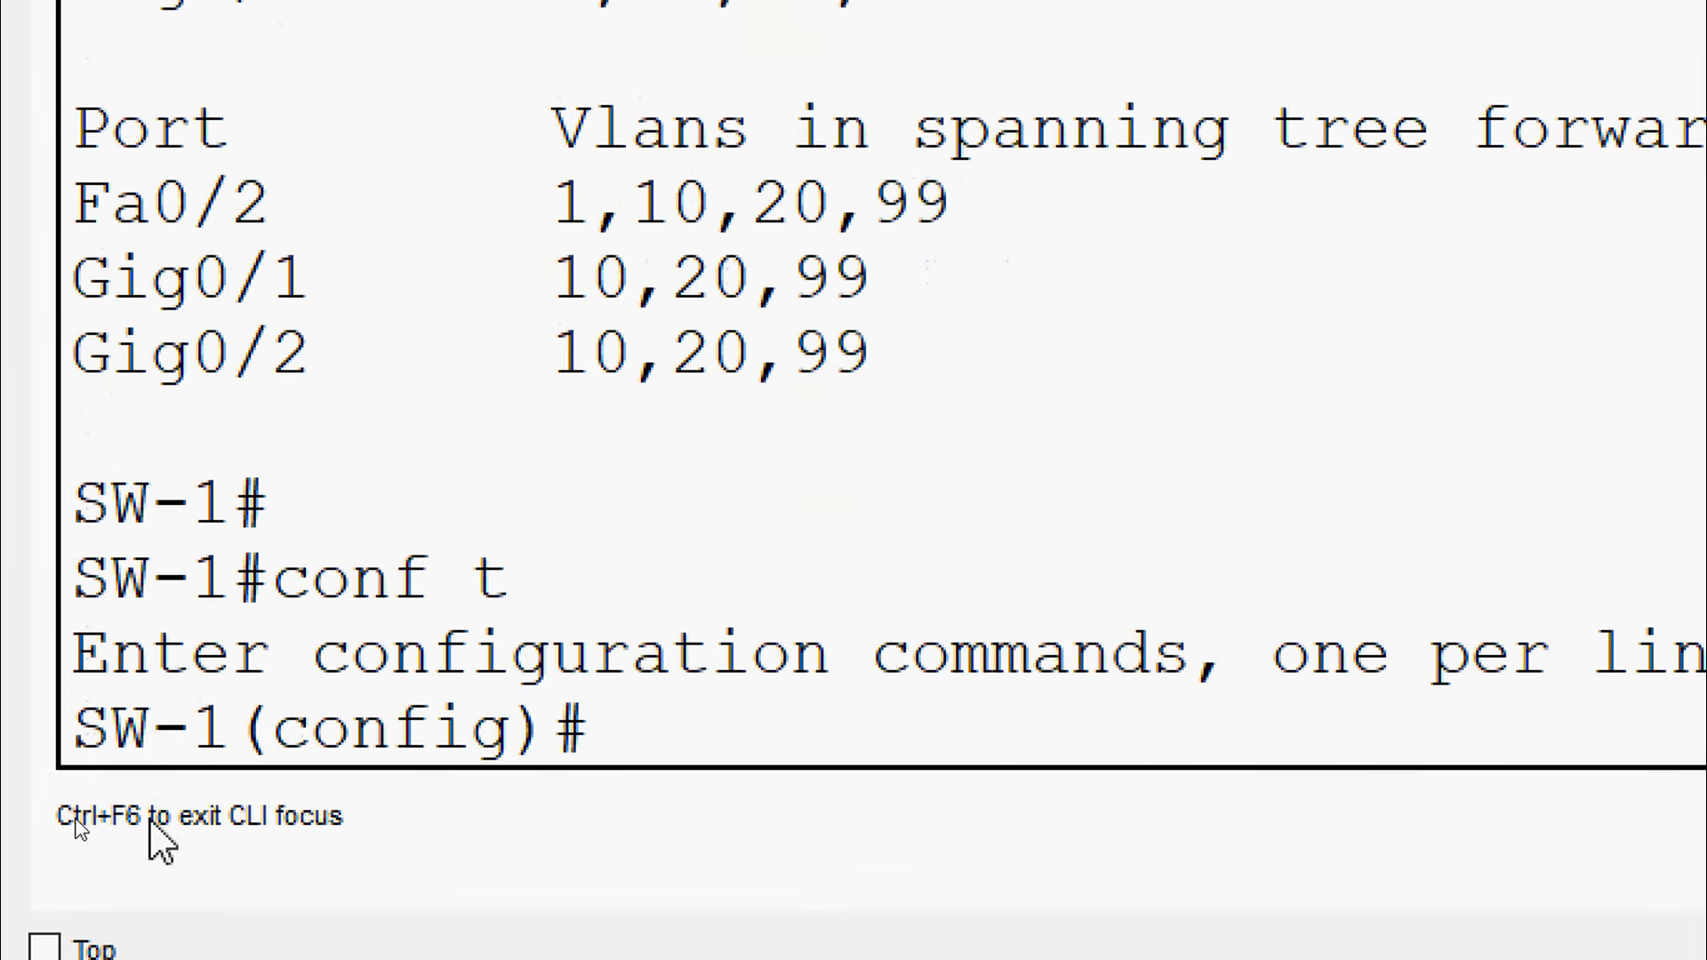
Enter interface range configuration for g0/1-2 on SW-1
type("interfa")
type("ce range g")
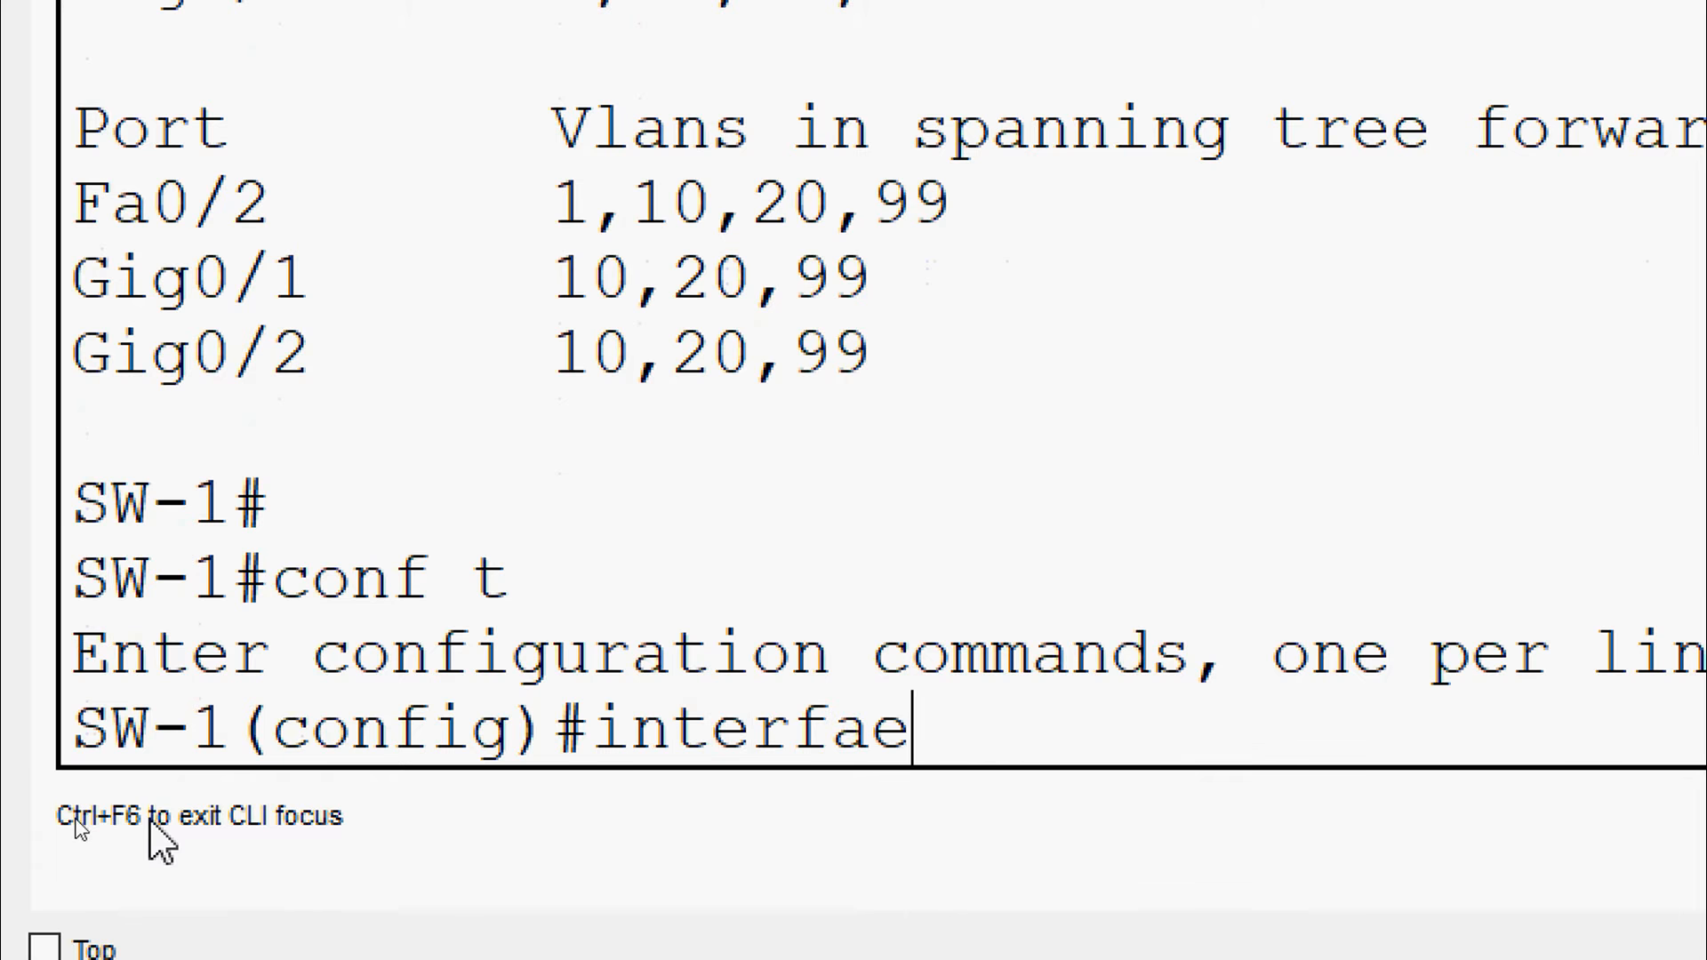
type("0/1-")
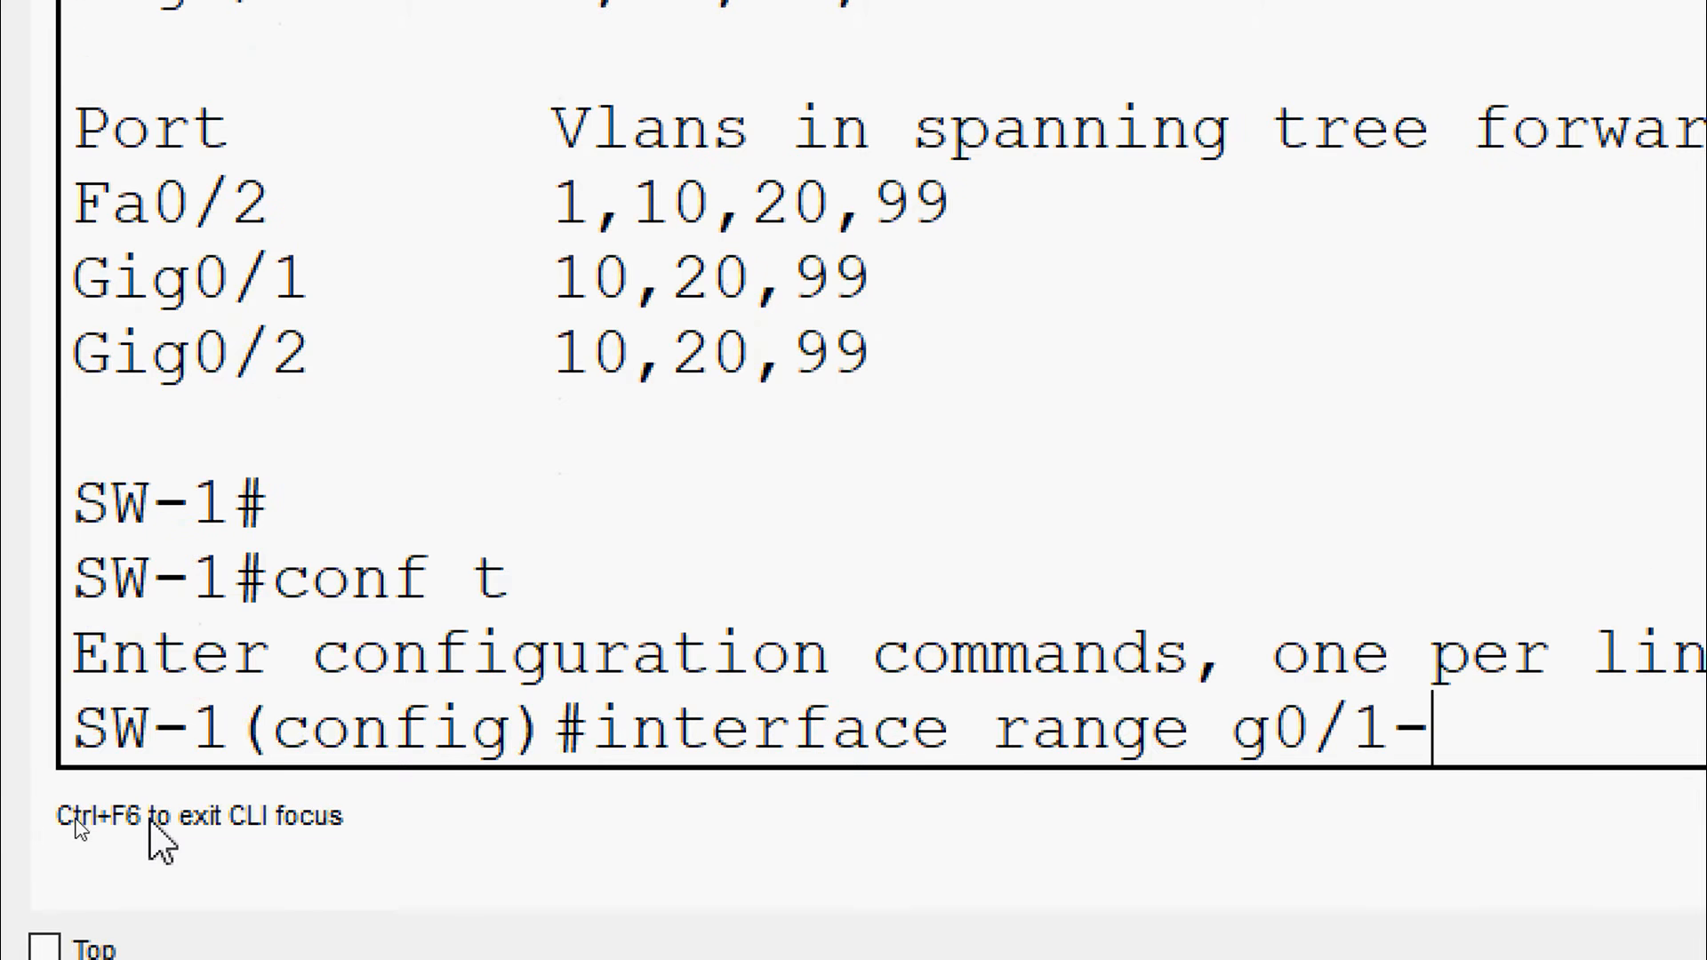
type("2")
key("Return")
Disable DTP negotiation on the SW-1 range with switchport nonegotiate, consulting the switchport command help for the option, and close the SW-1 window
type("swit")
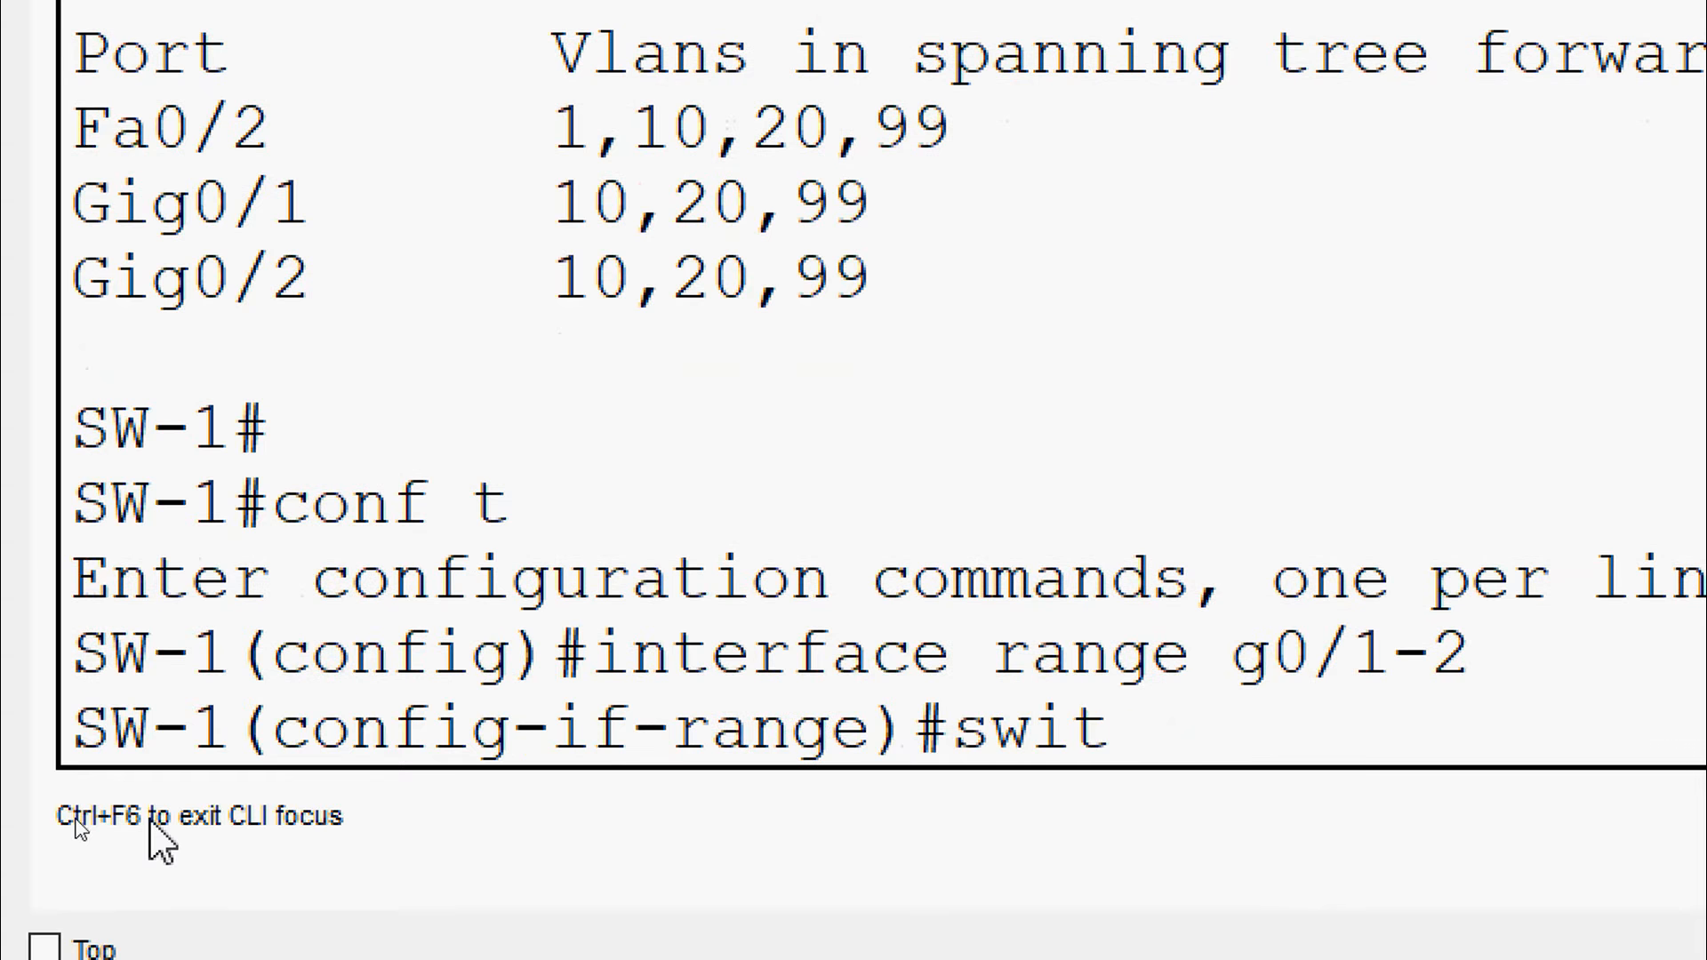
type("chport no")
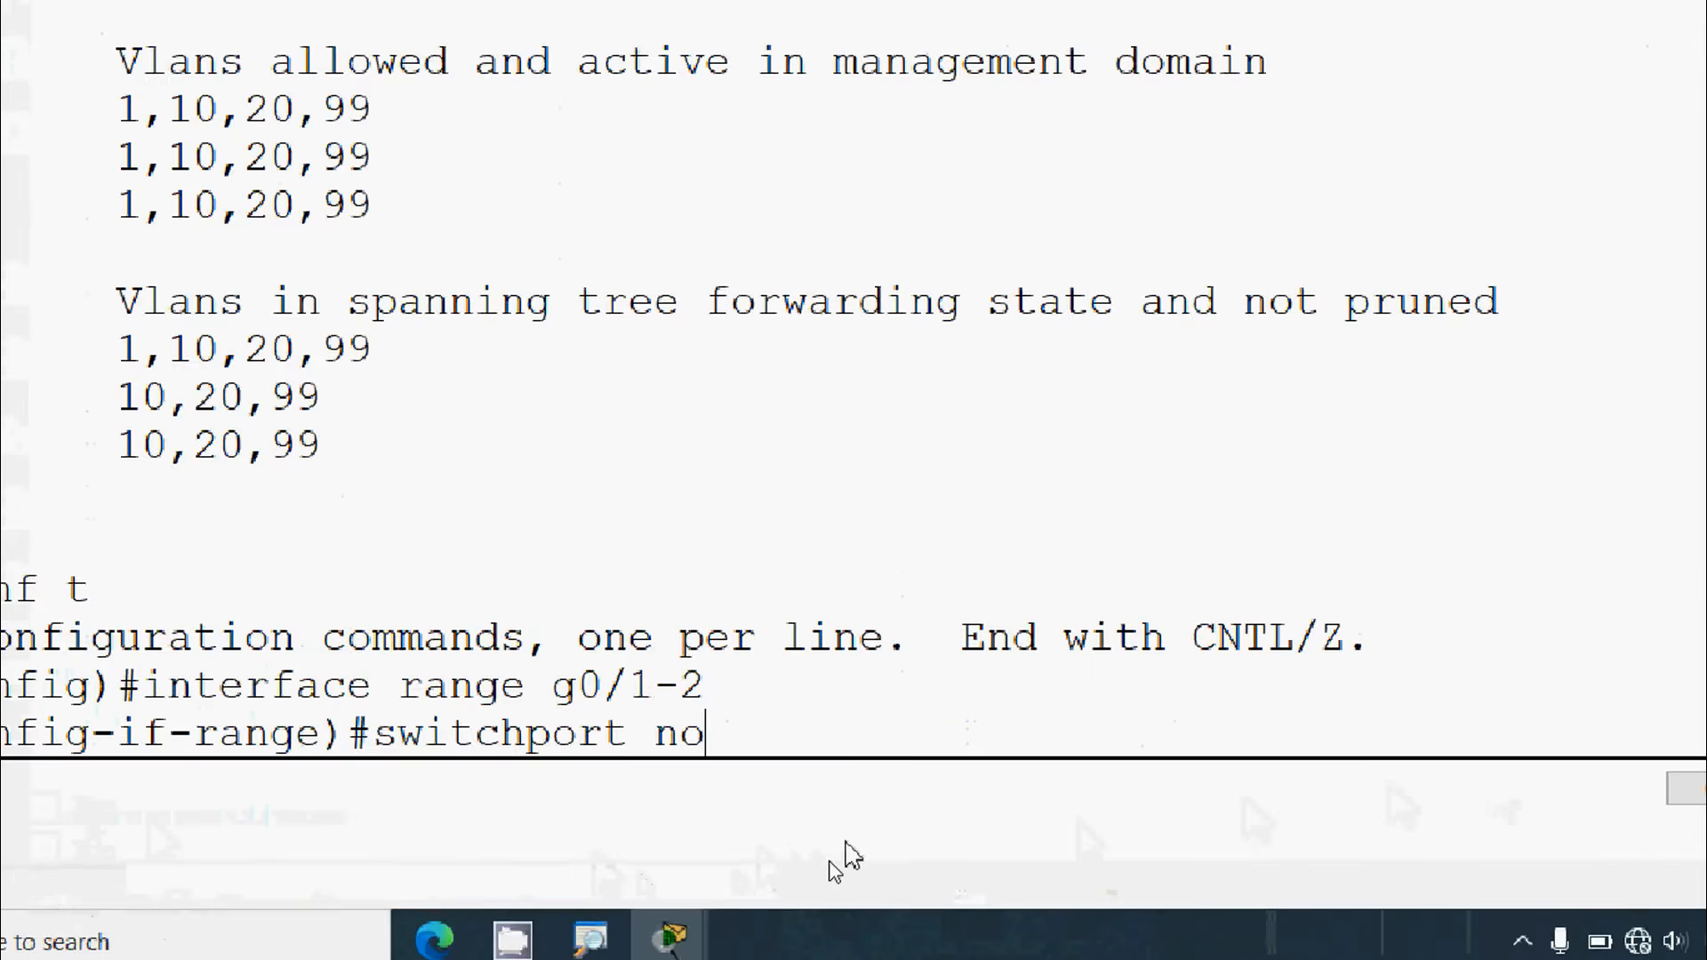
key("BackSpace")
key("BackSpace")
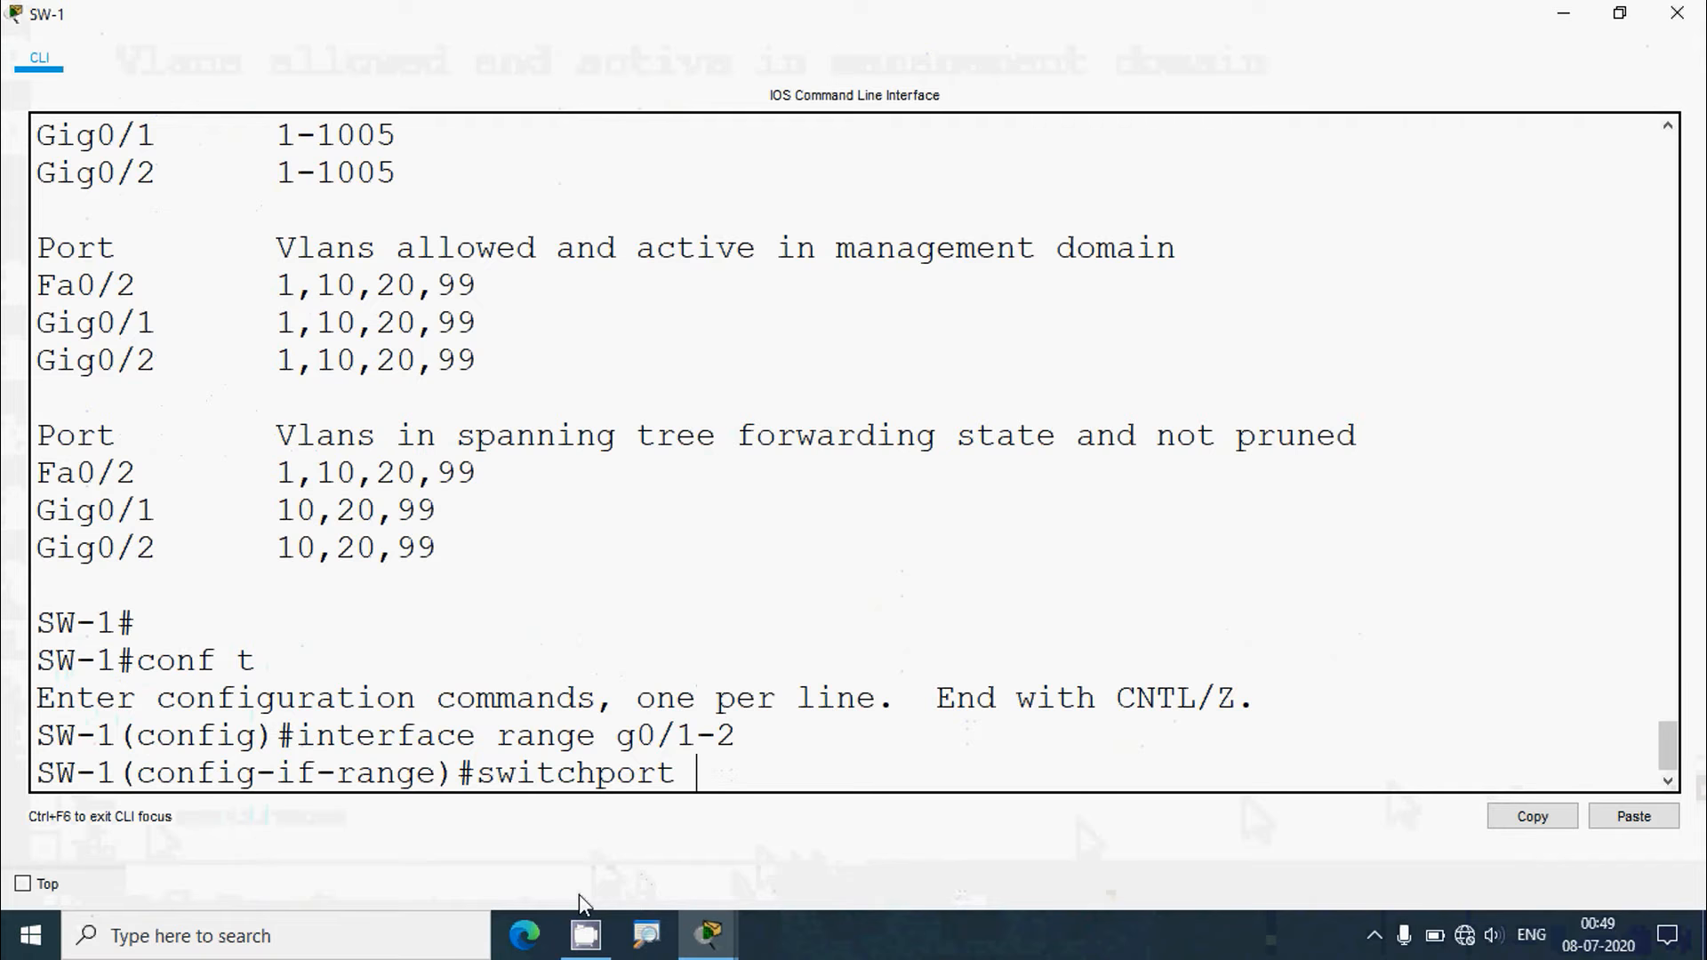
type("?")
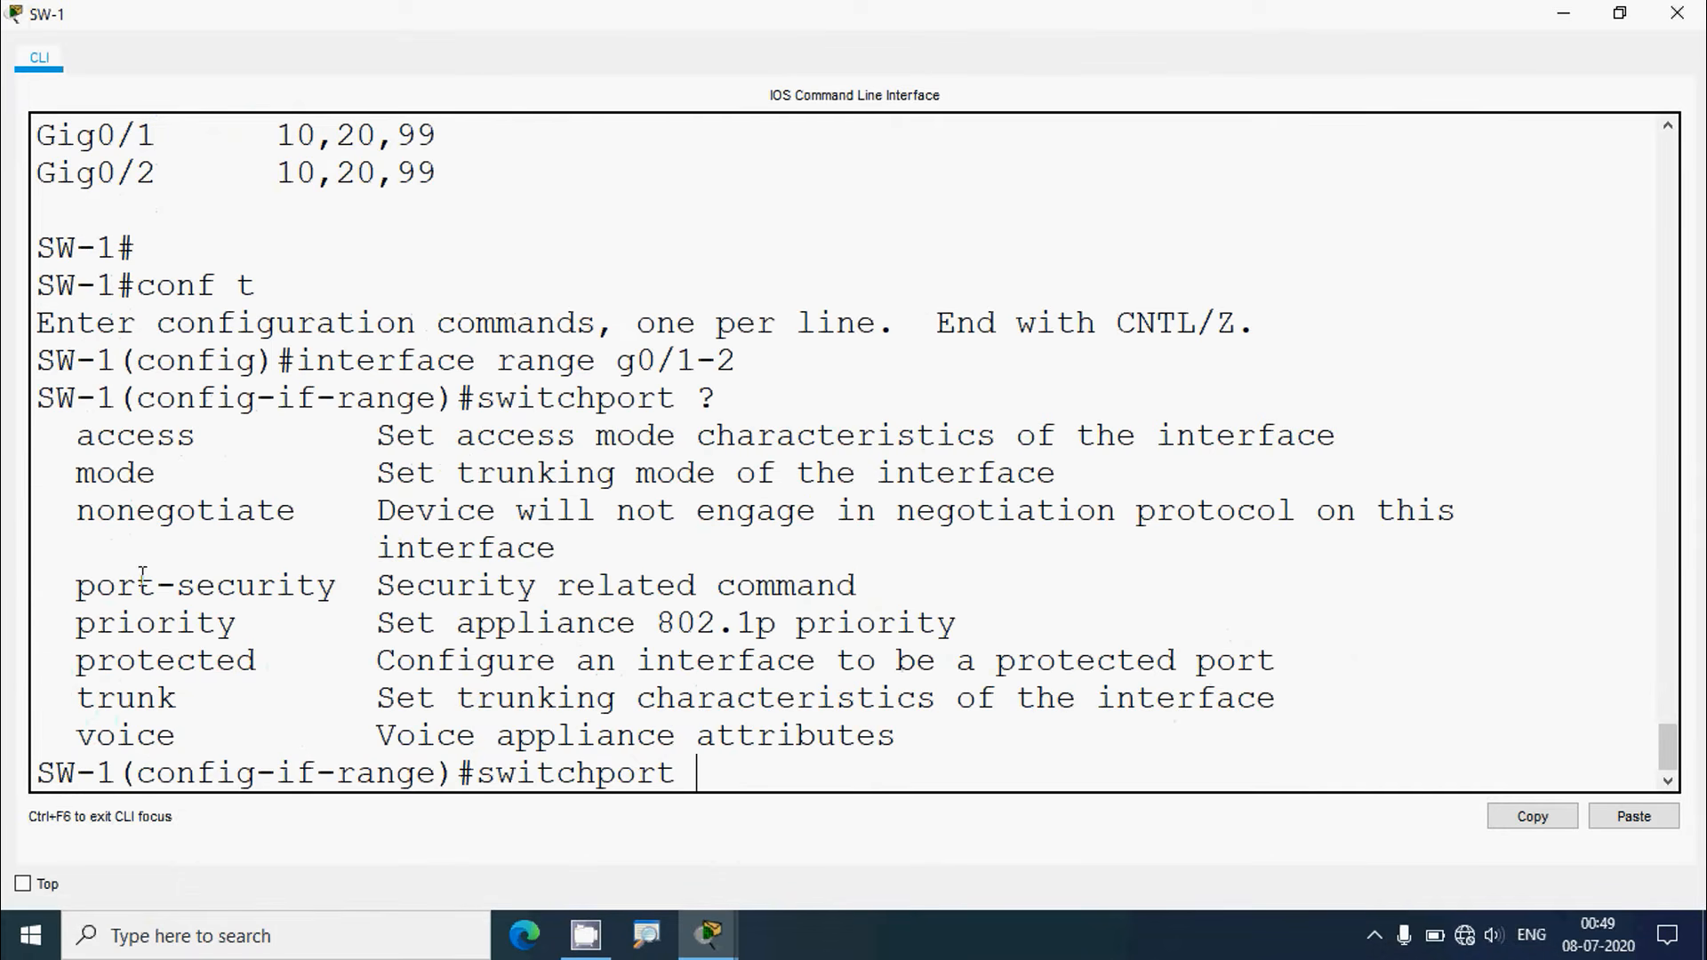
left_click_drag(79, 514, 311, 513)
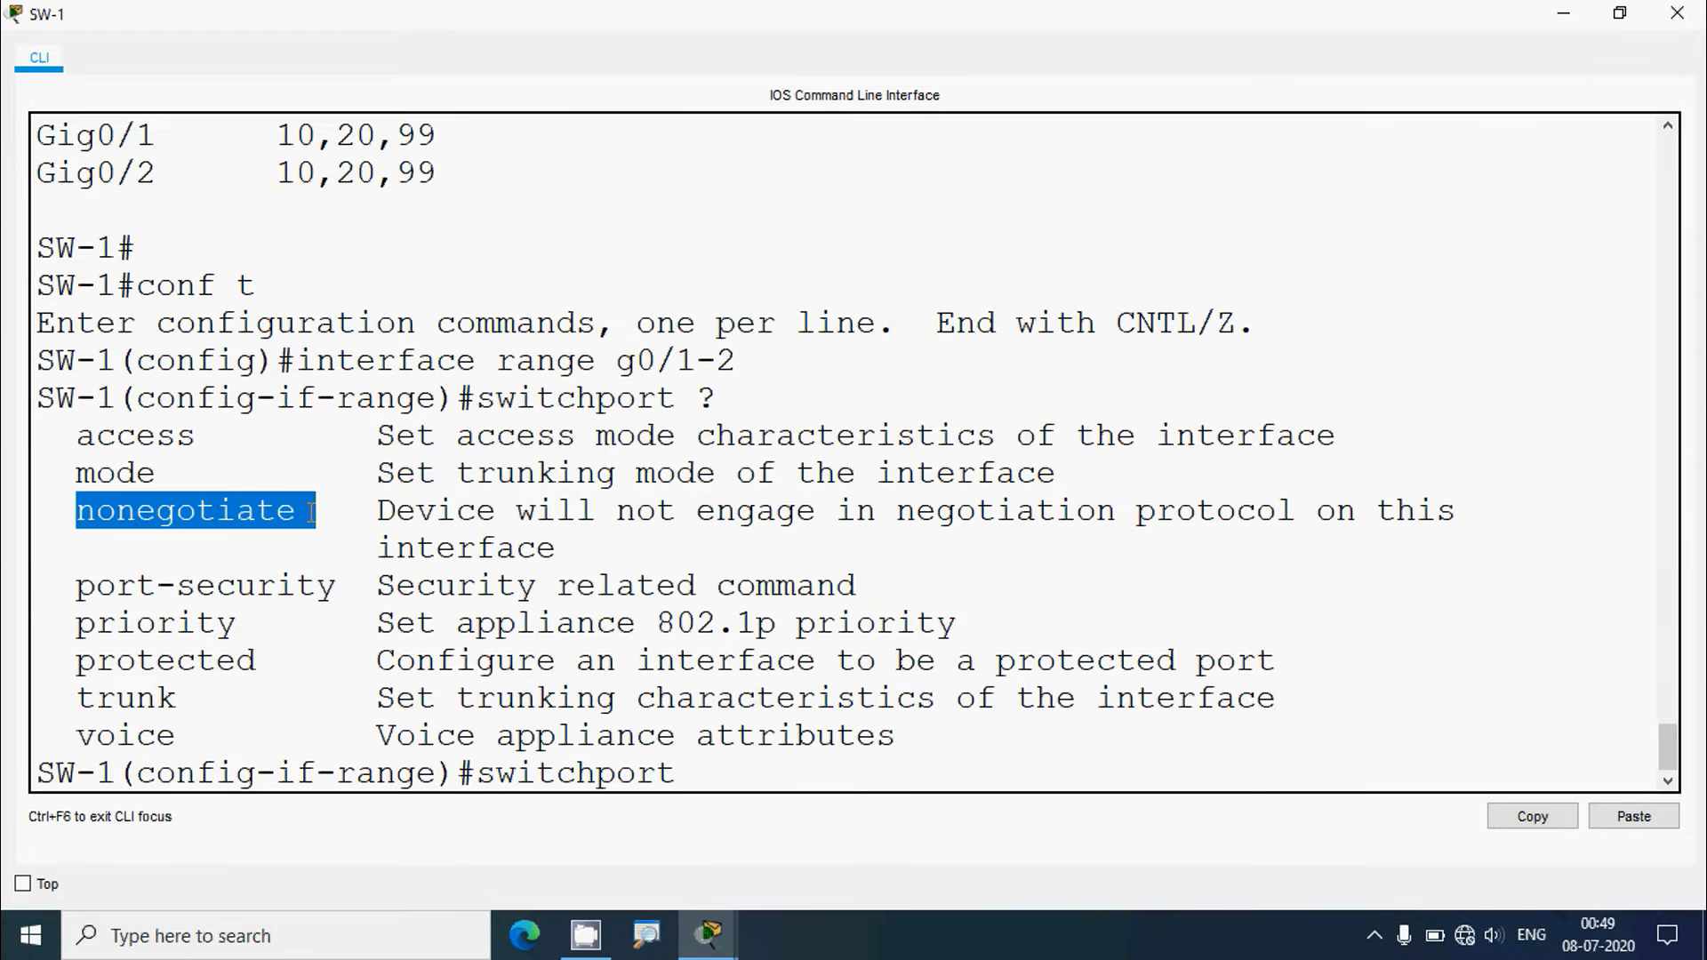
left_click(696, 769)
type("no")
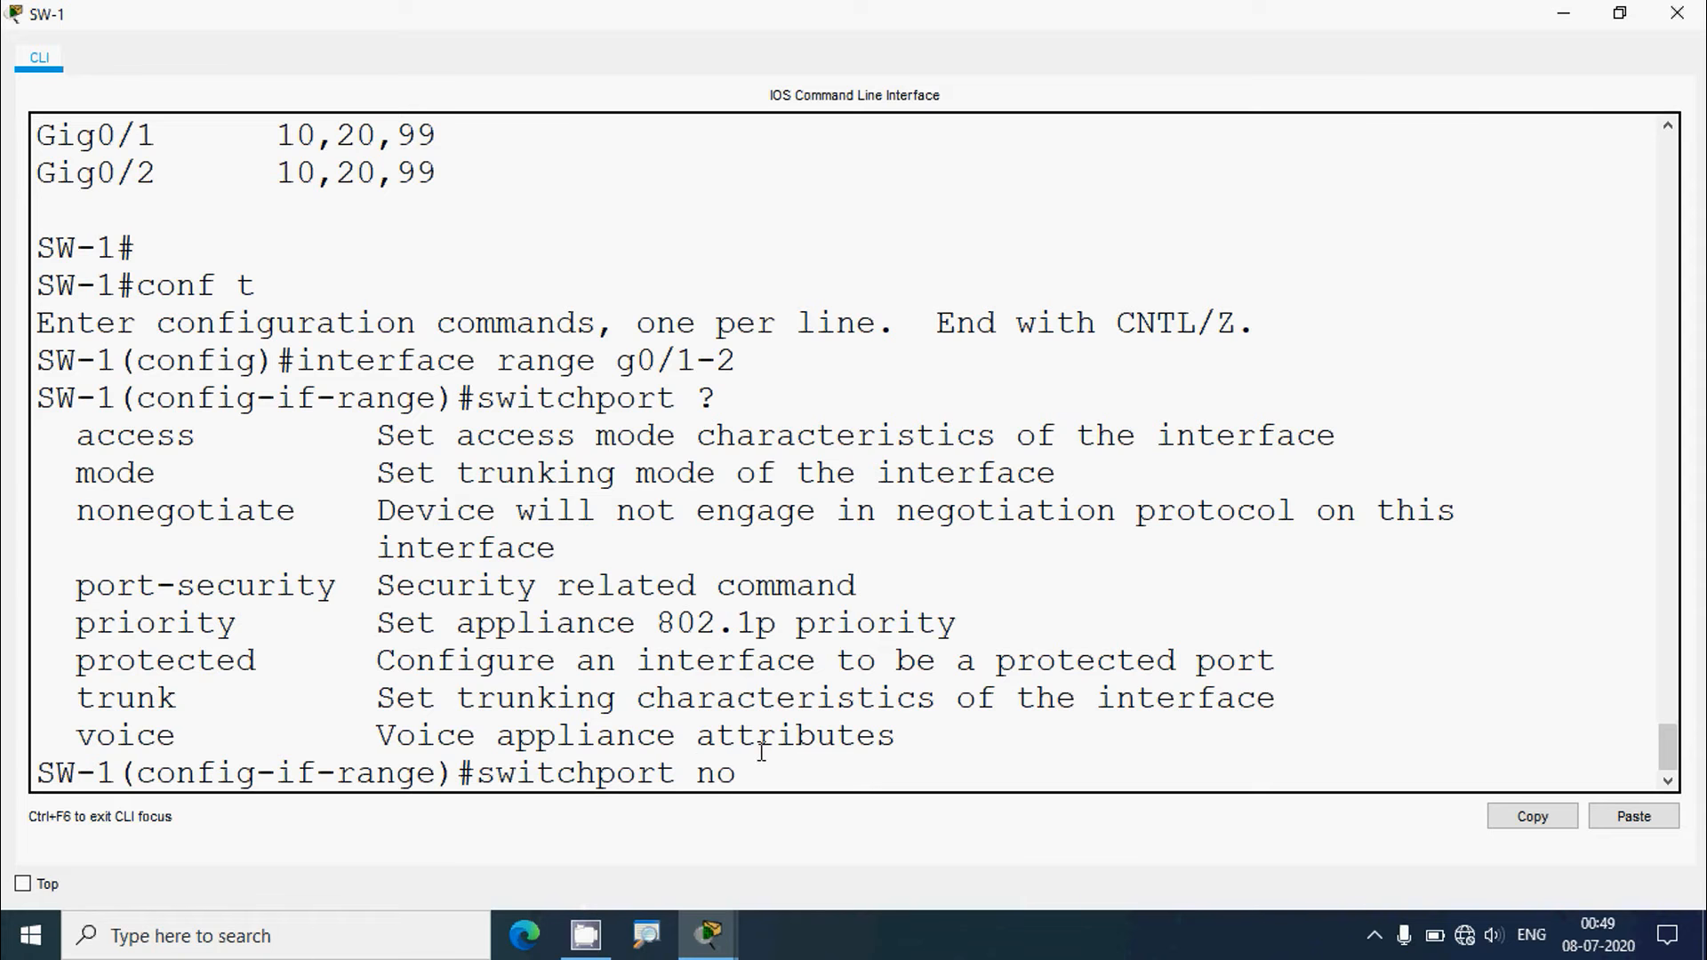
type("negotiate")
key("Return")
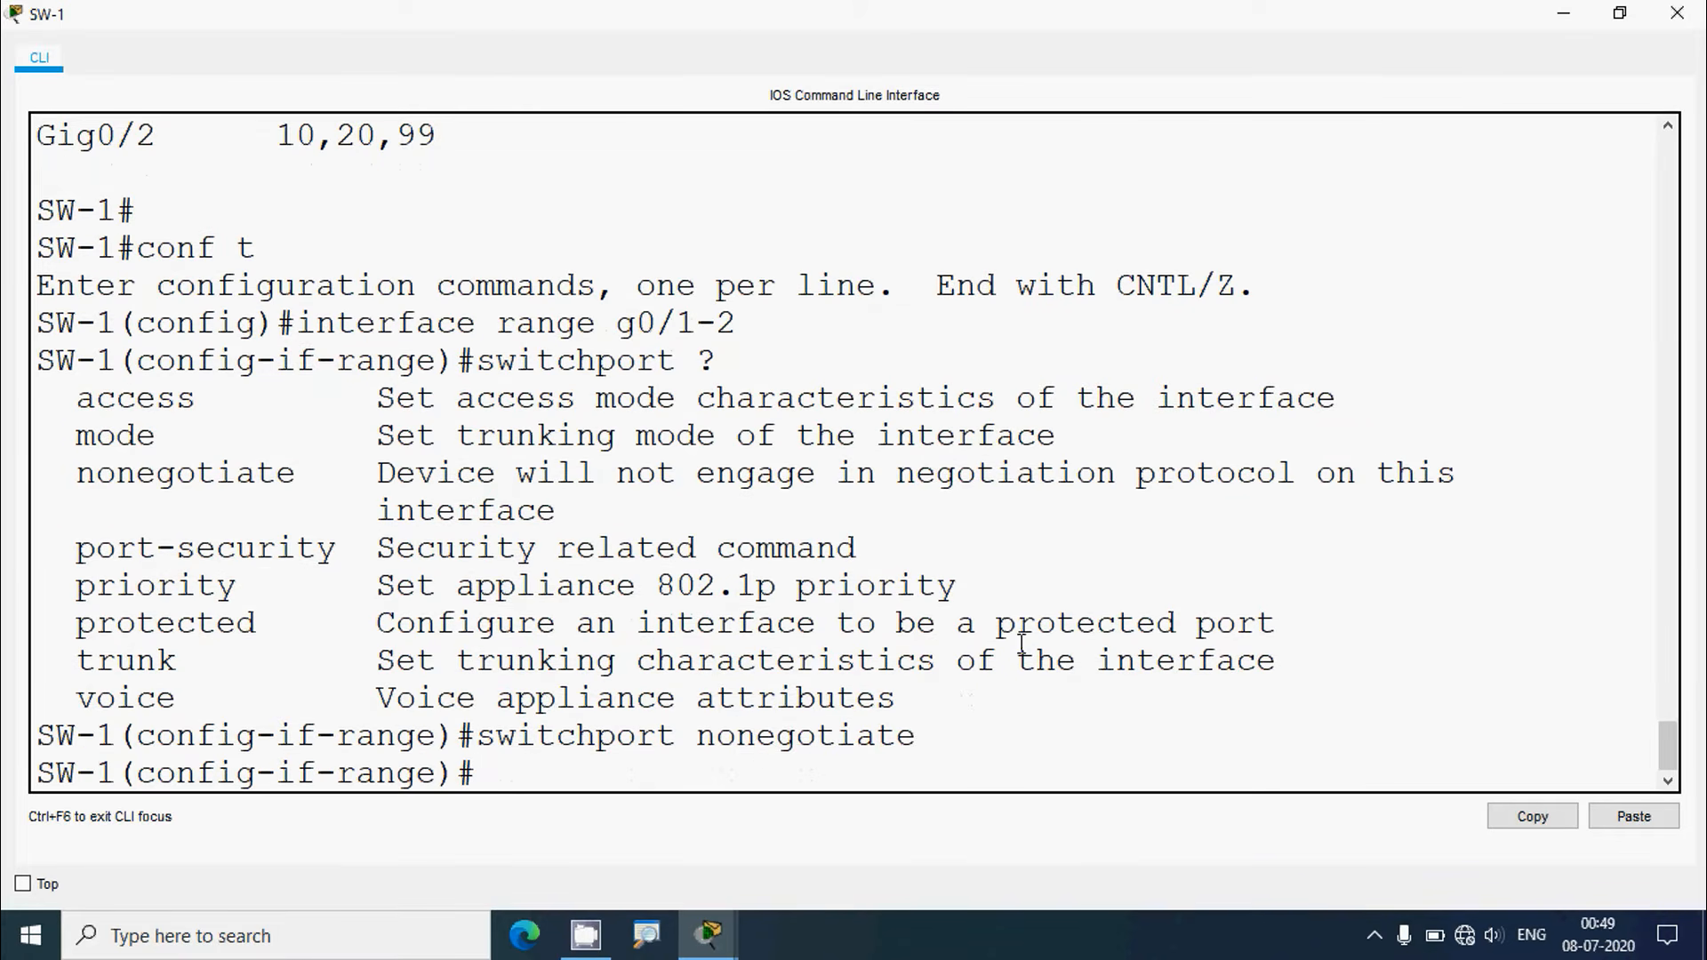
left_click(1677, 13)
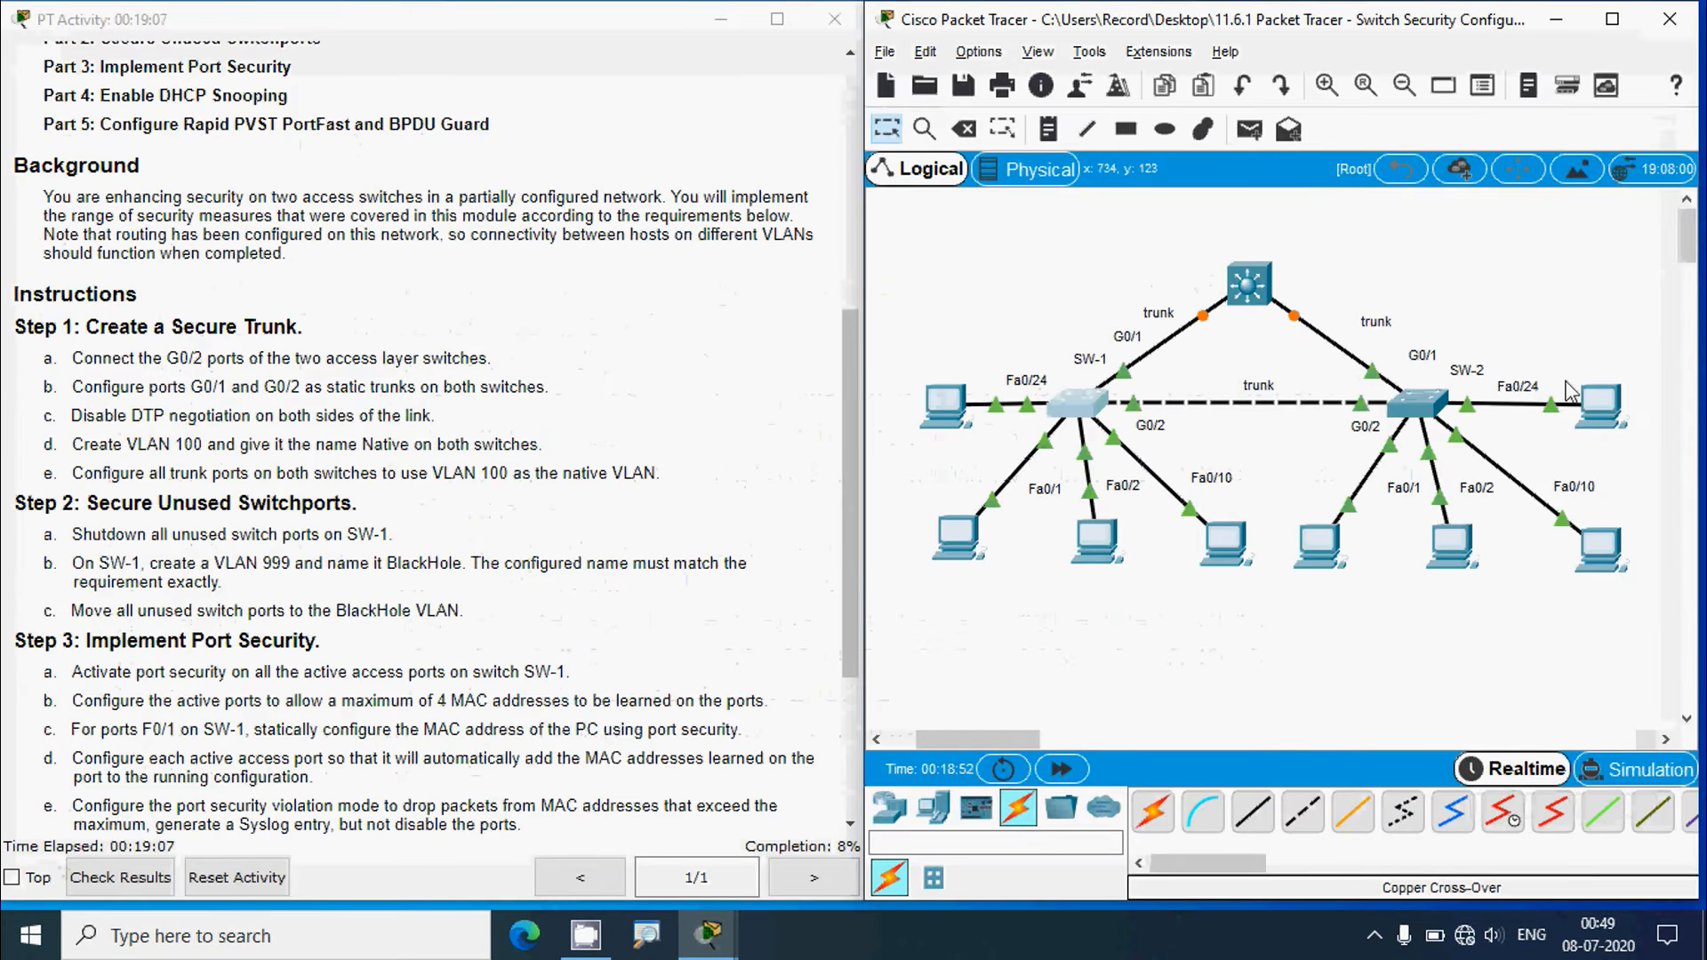
Open the SW-2 command line in a maximized window and enter global configuration mode with conf t
left_click(1418, 405)
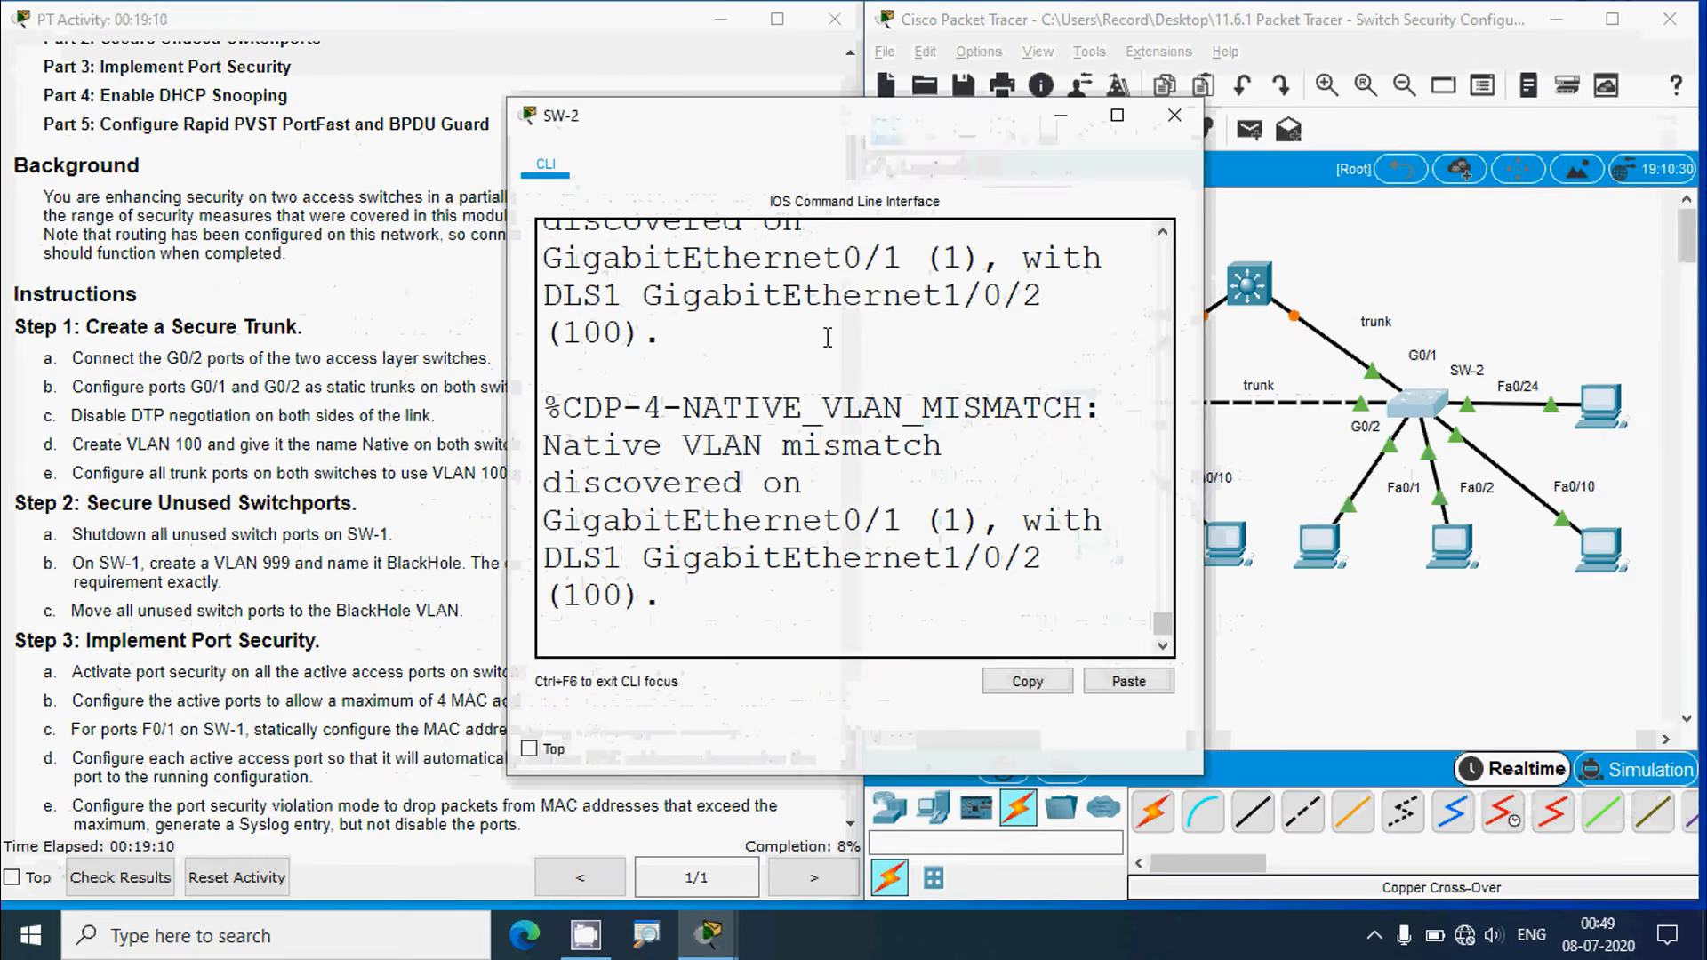
left_click(1117, 115)
key("Return")
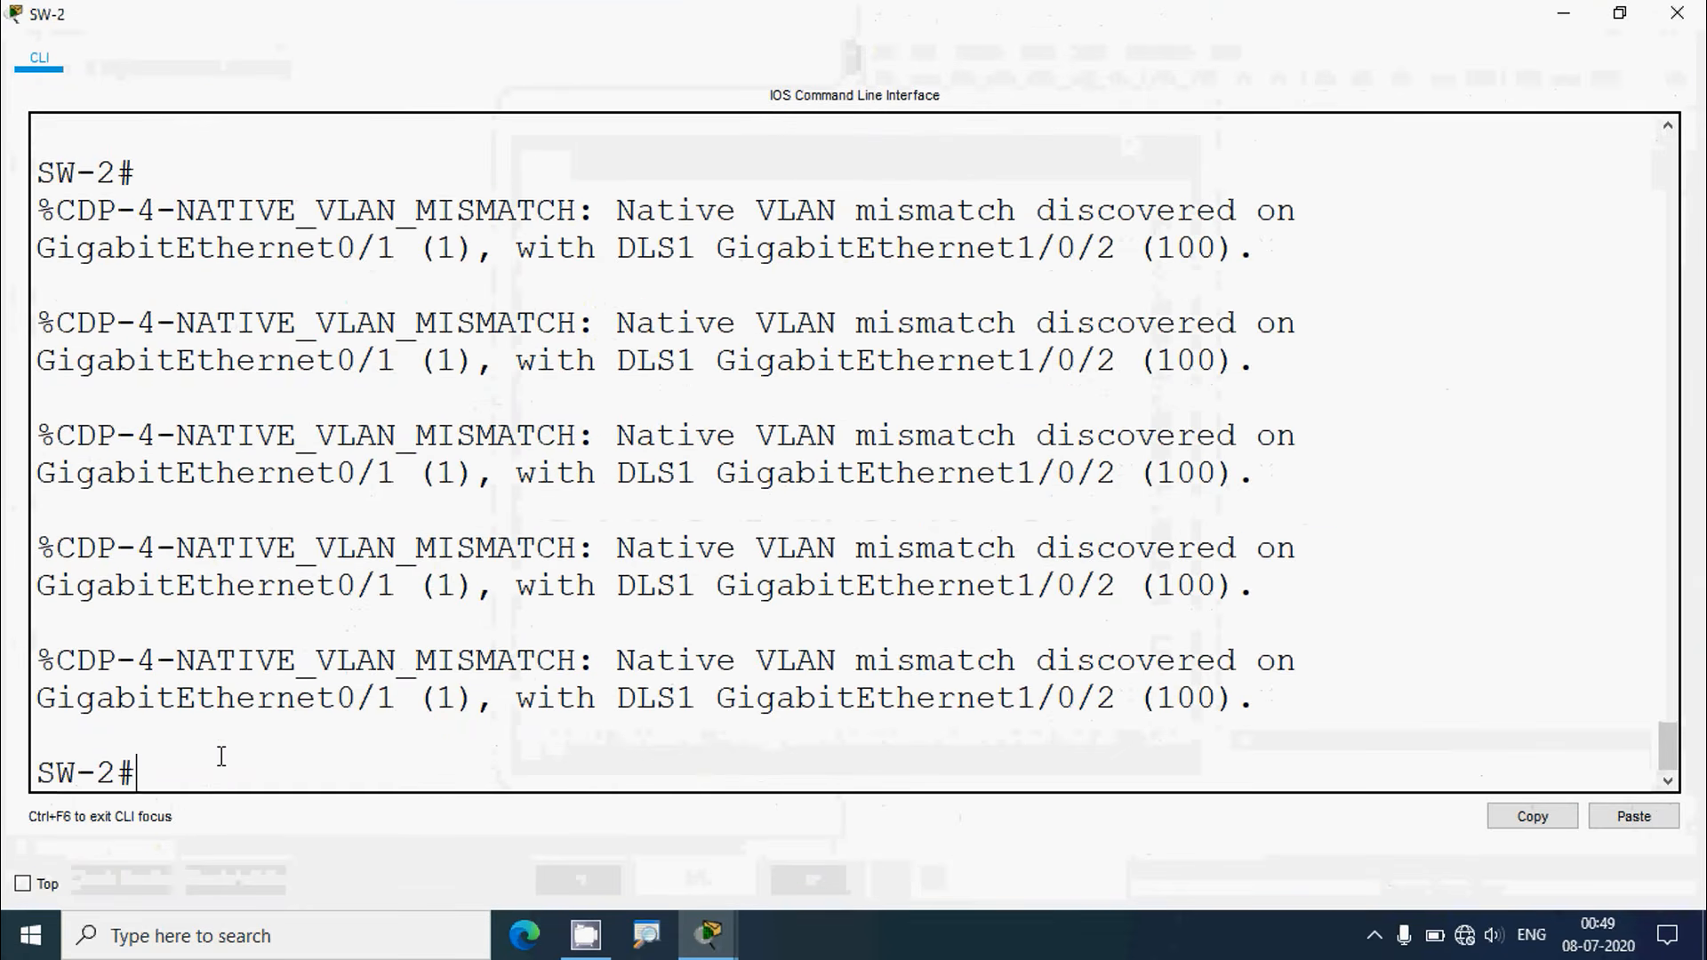
type("conf t")
key("Return")
Disable DTP negotiation on SW-2 interface range g0/1-2 with switchport nonegotiate, and close the SW-2 window
type("interf")
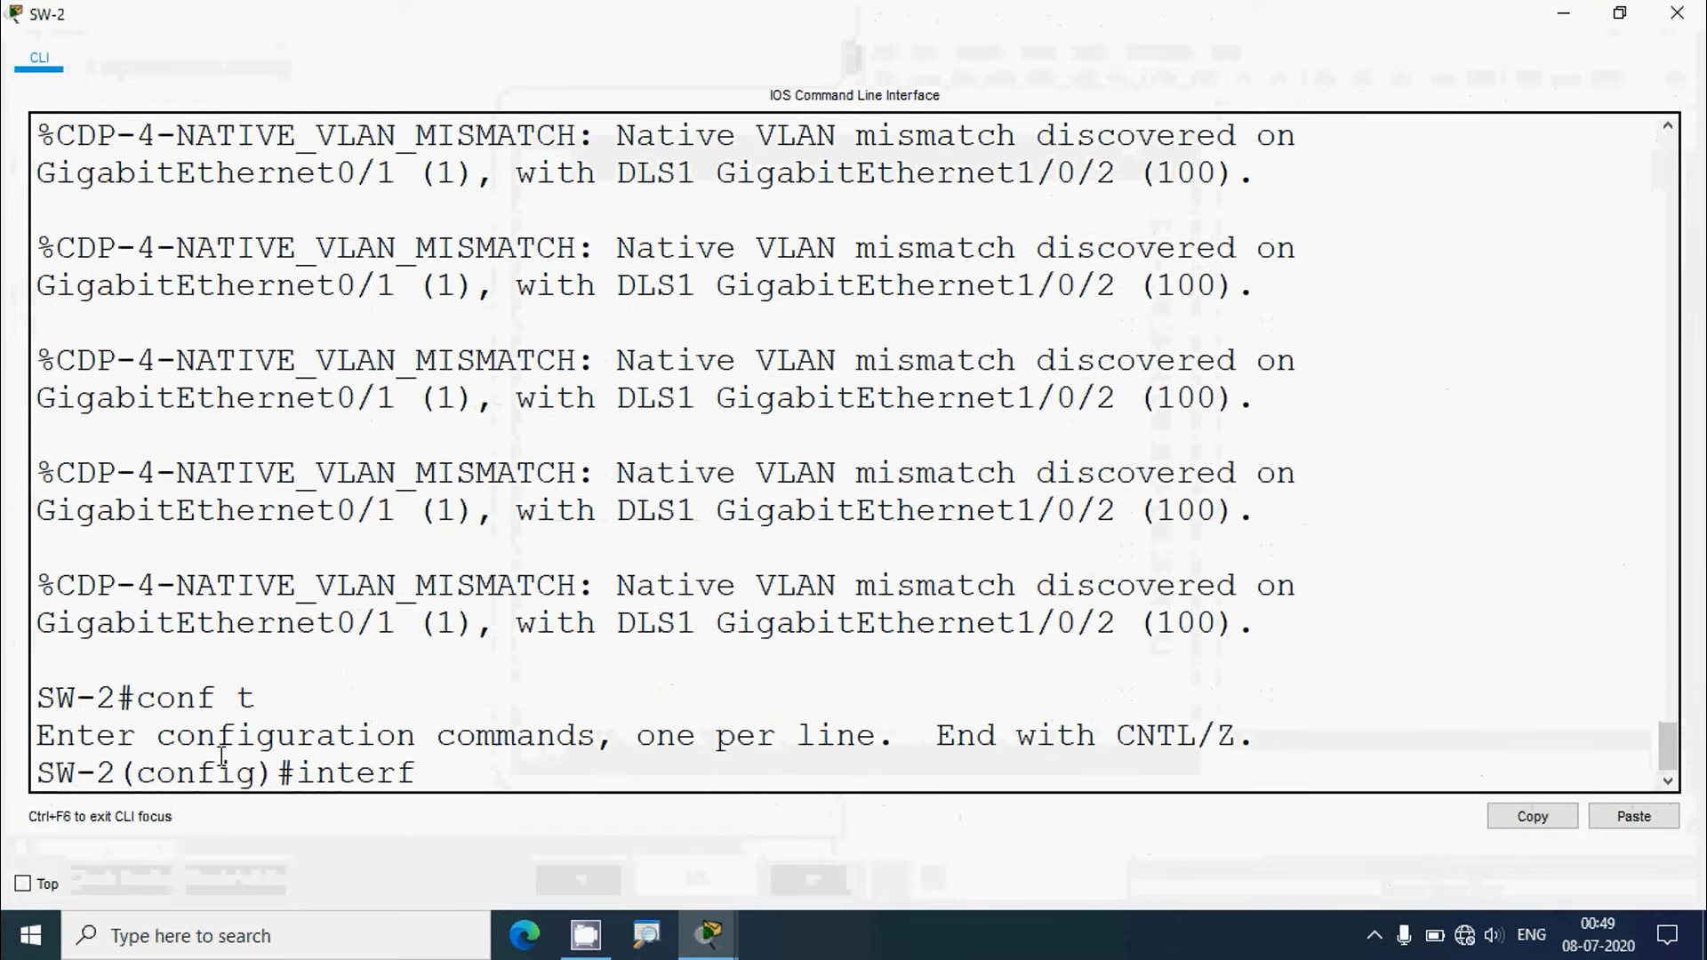
type("ace range ")
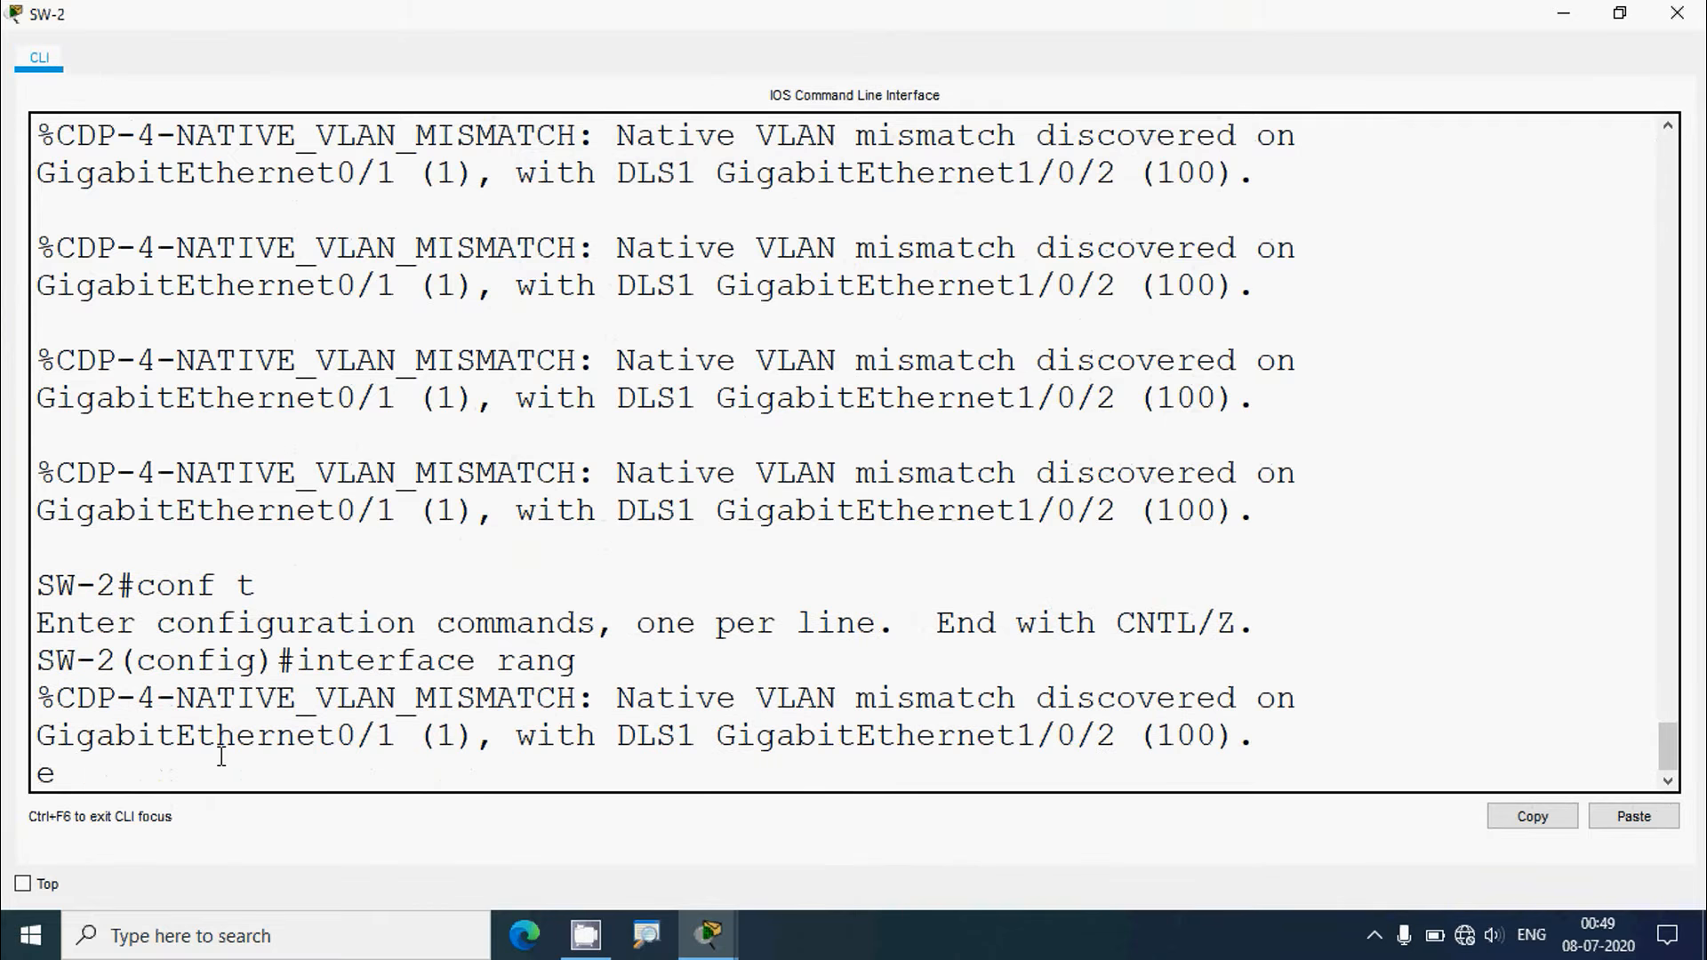
type("g0/1-2")
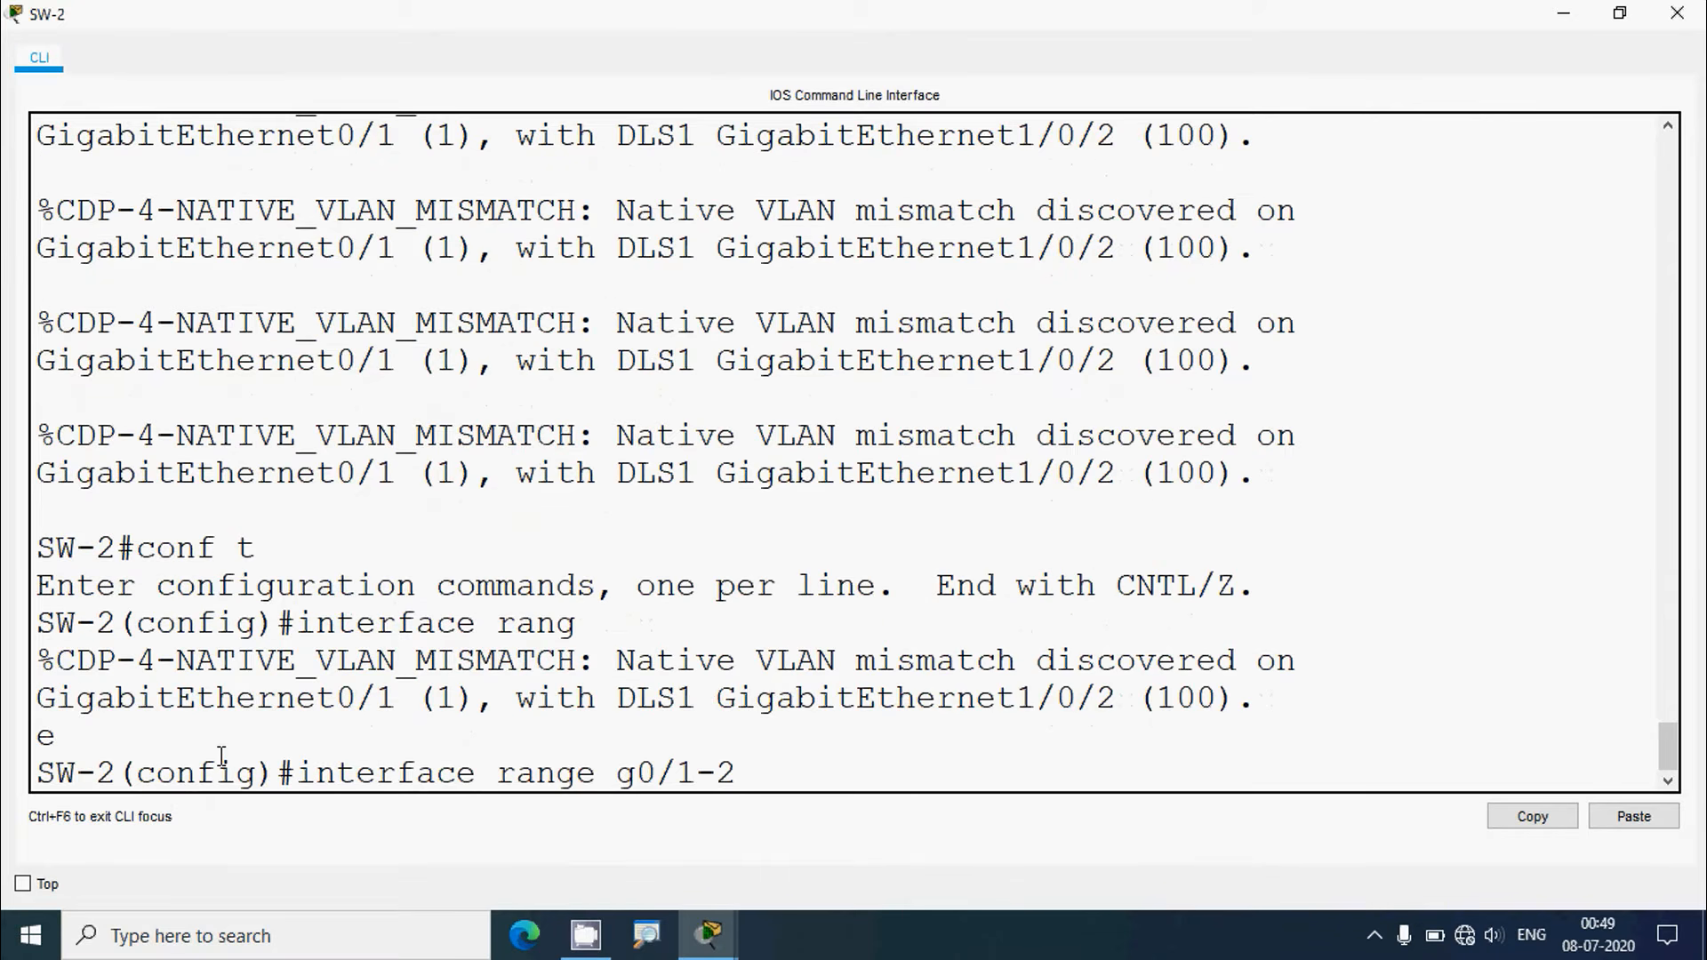
key("Return")
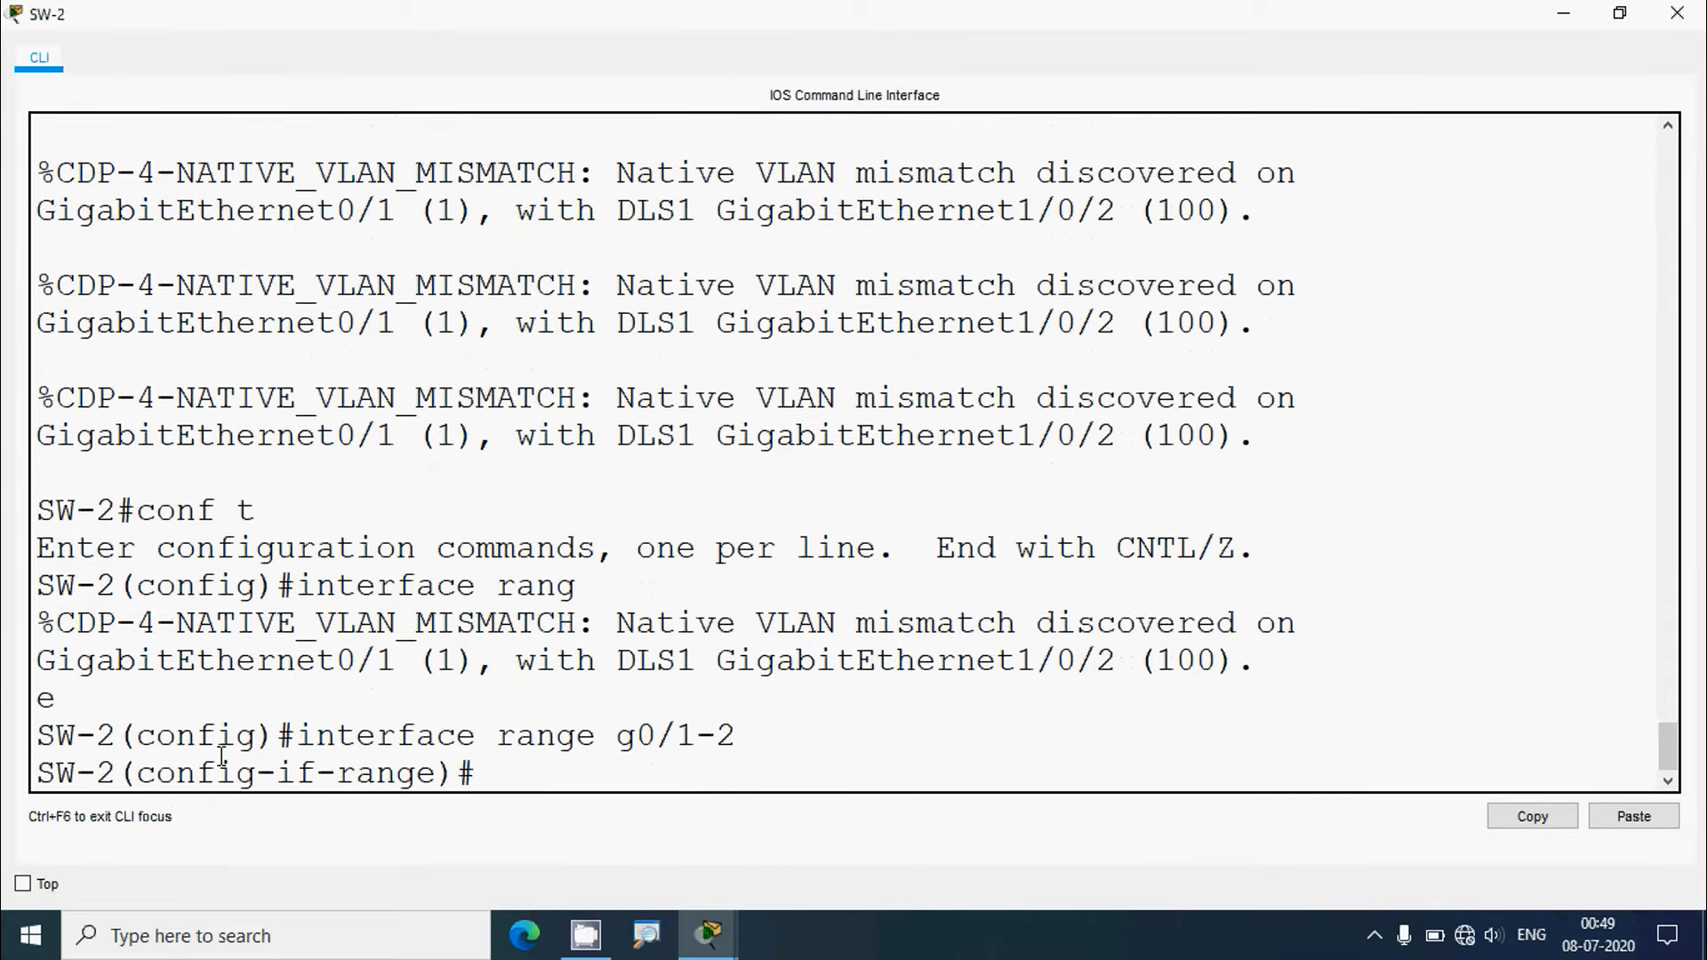
type("switchport ")
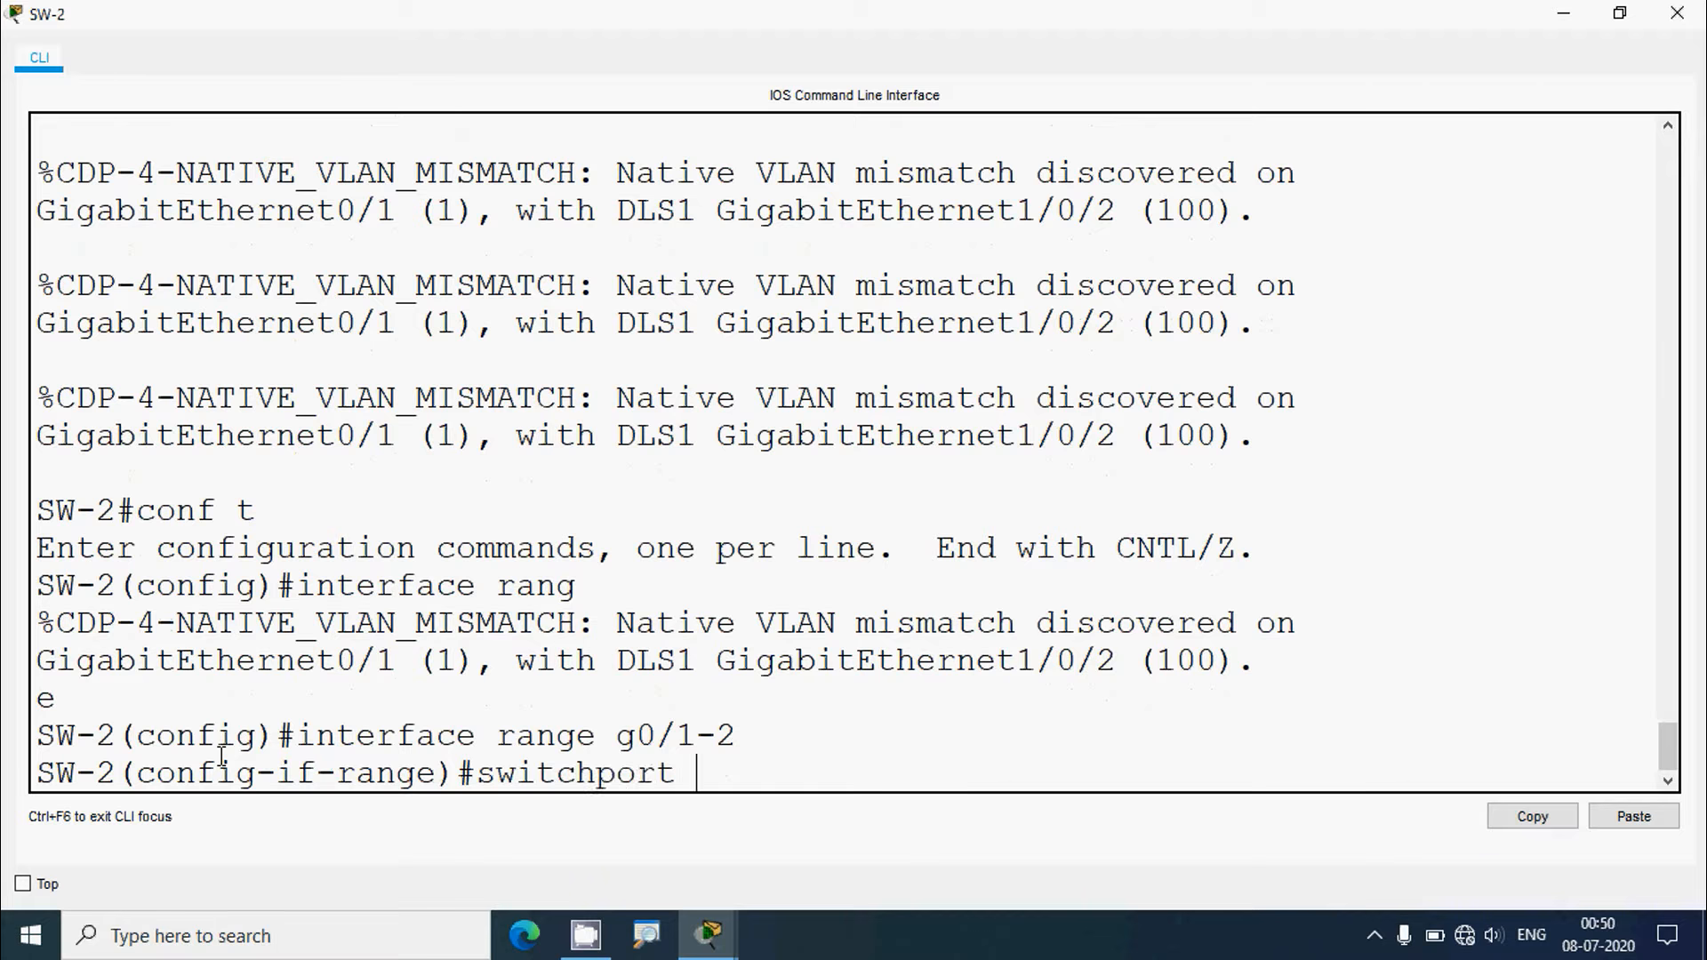
type("nonego")
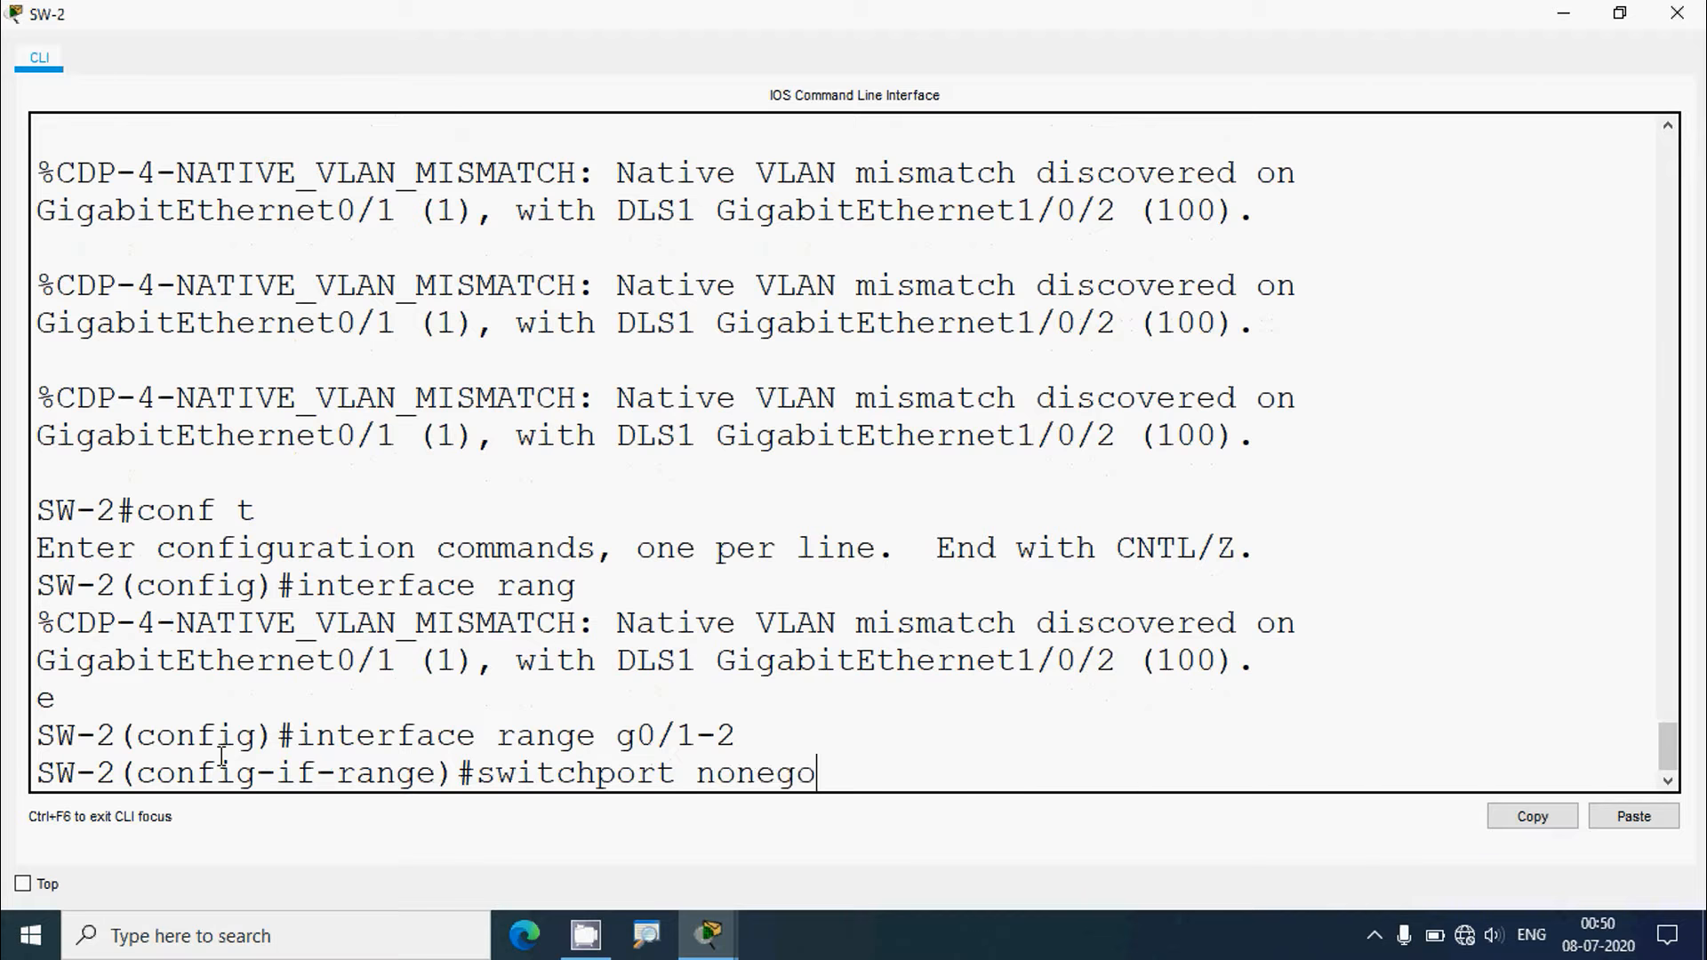
type("tiate")
key("Return")
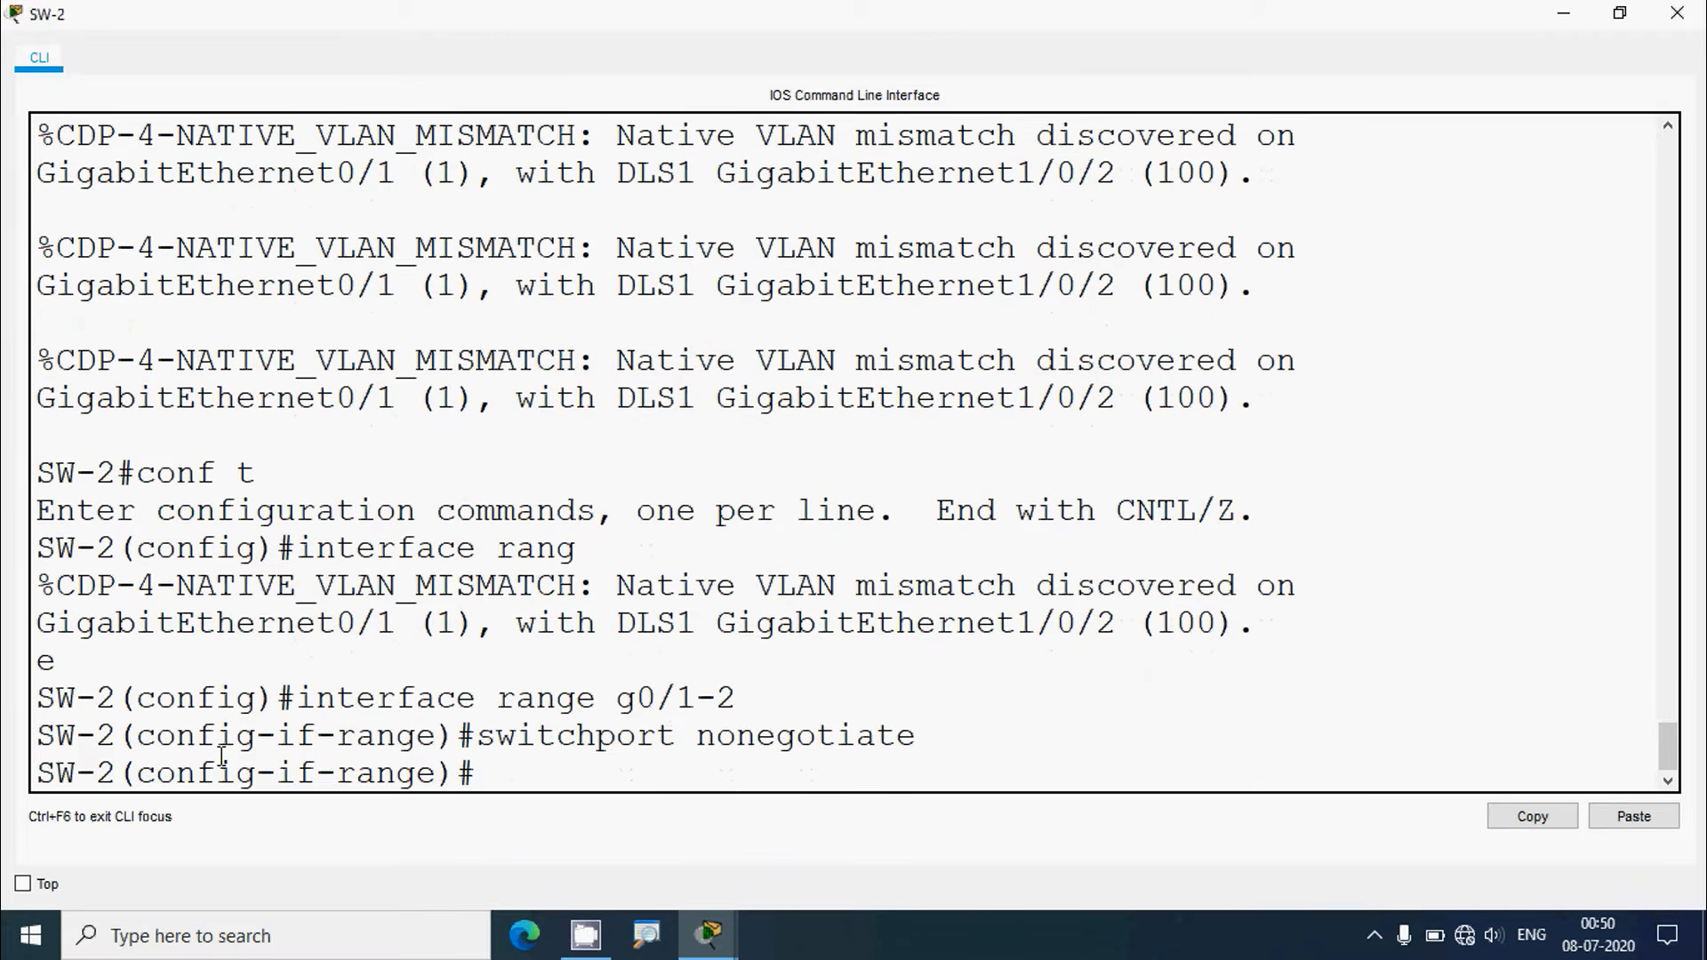
left_click(1676, 12)
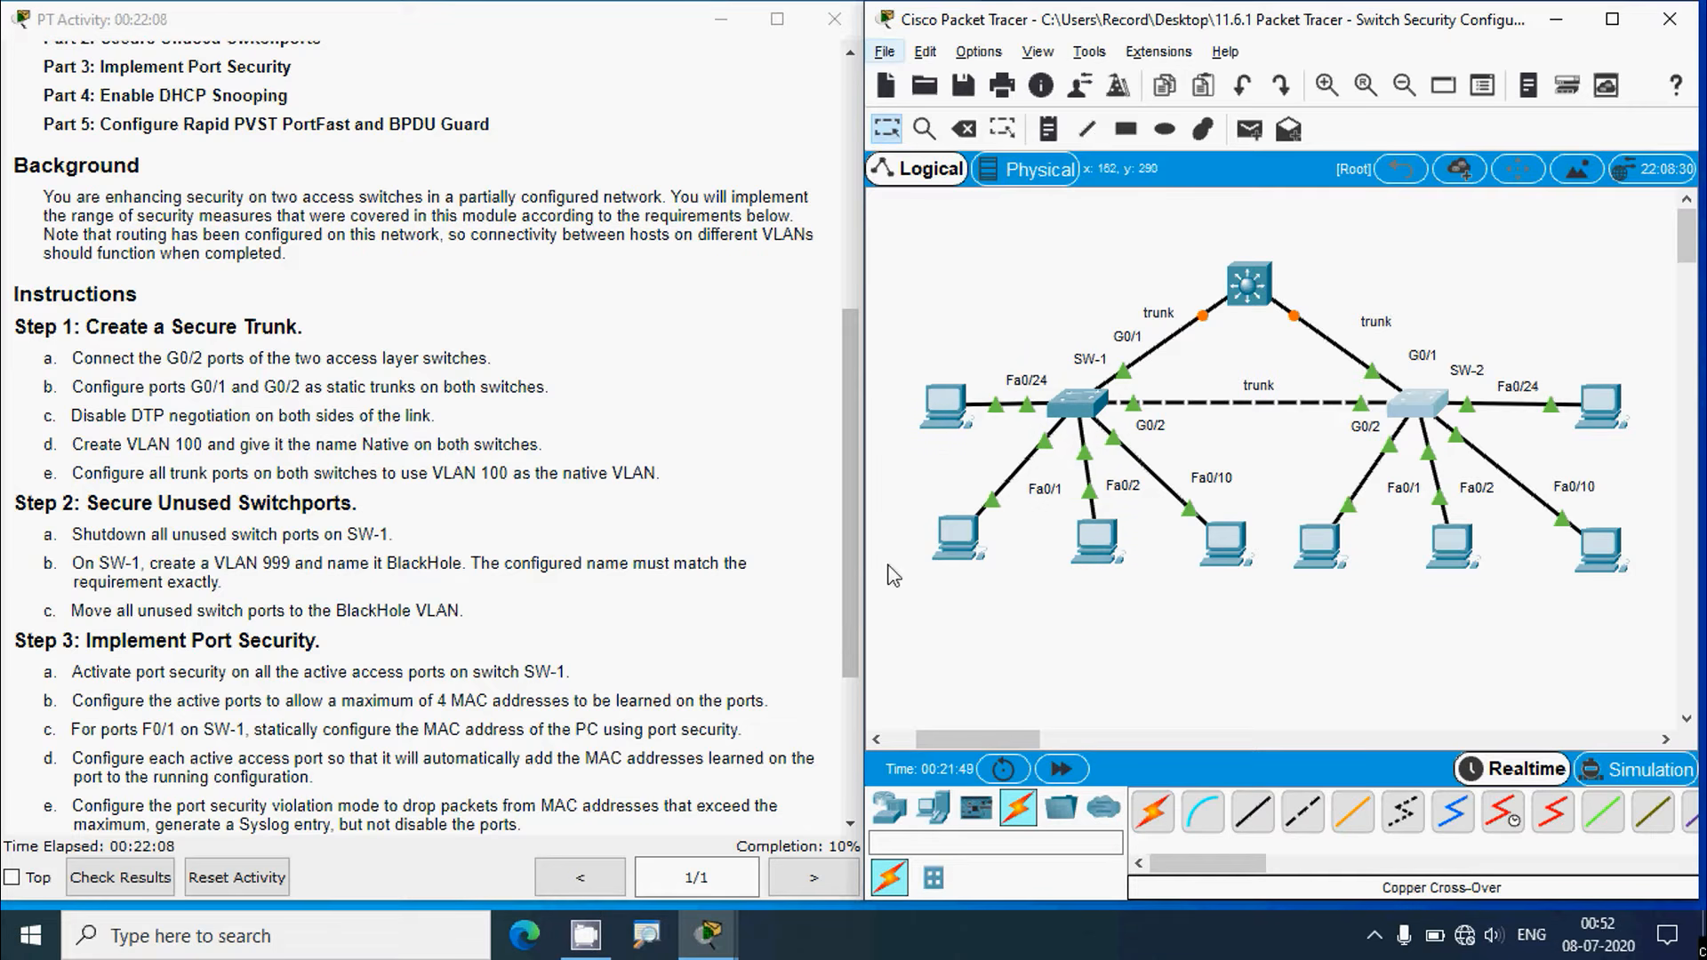
Open the SW-1 command line in a maximized window and return to privileged EXEC mode with end
left_click(1075, 405)
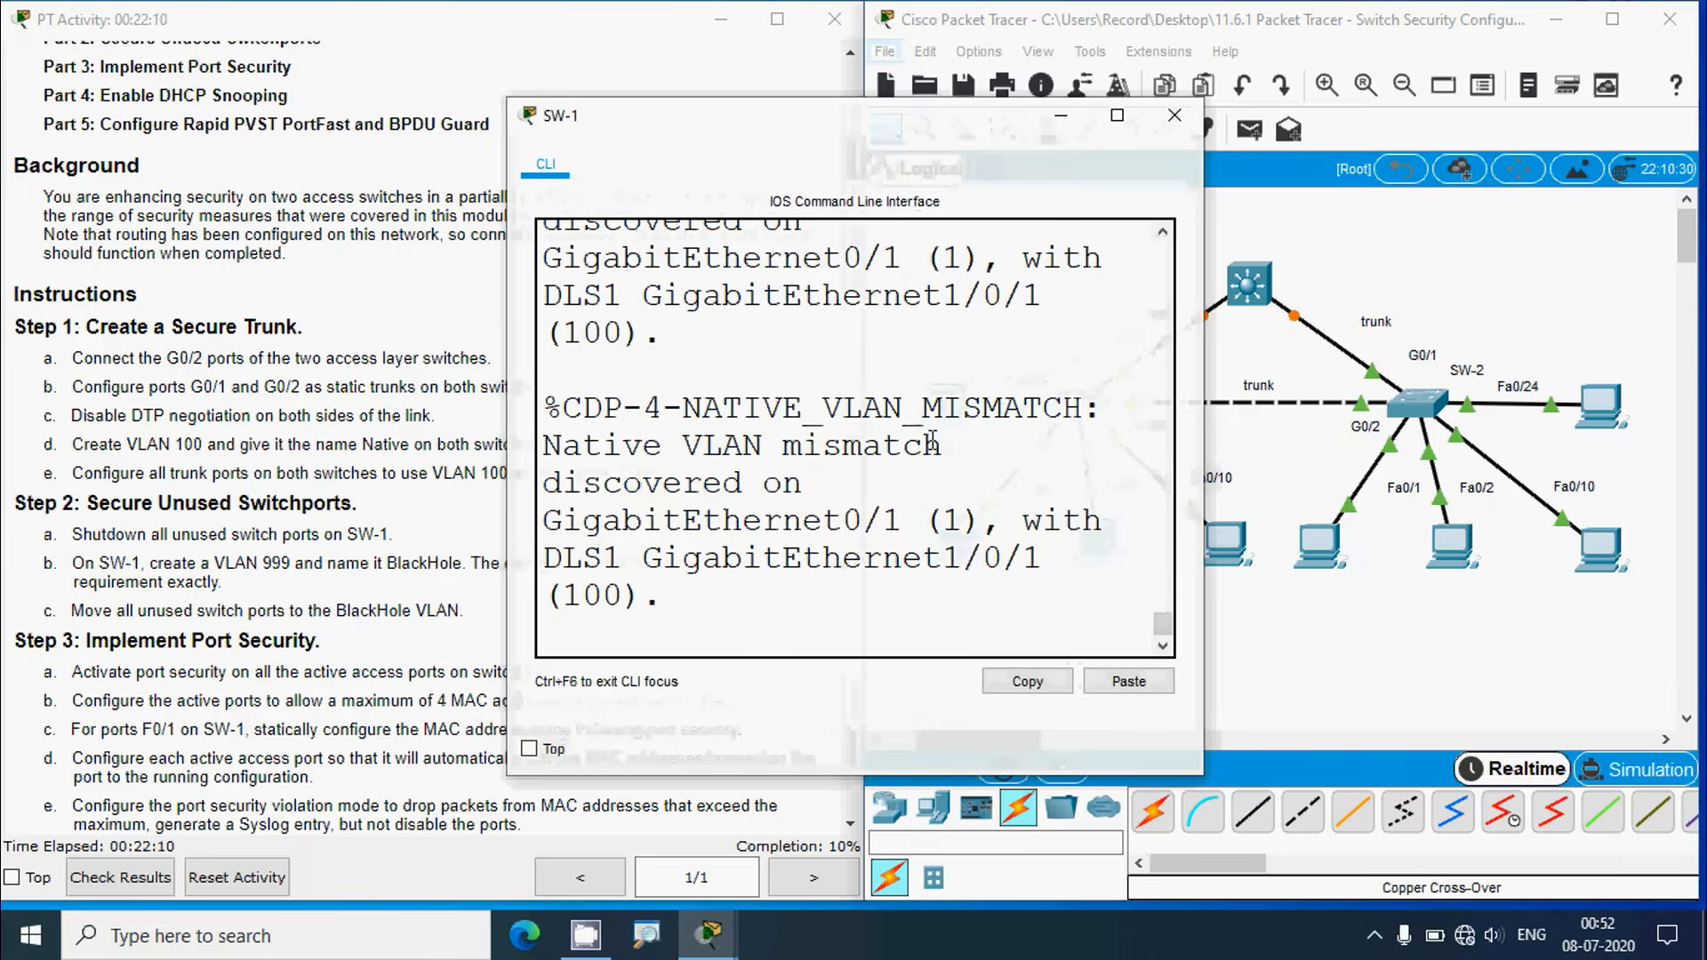
left_click(1118, 114)
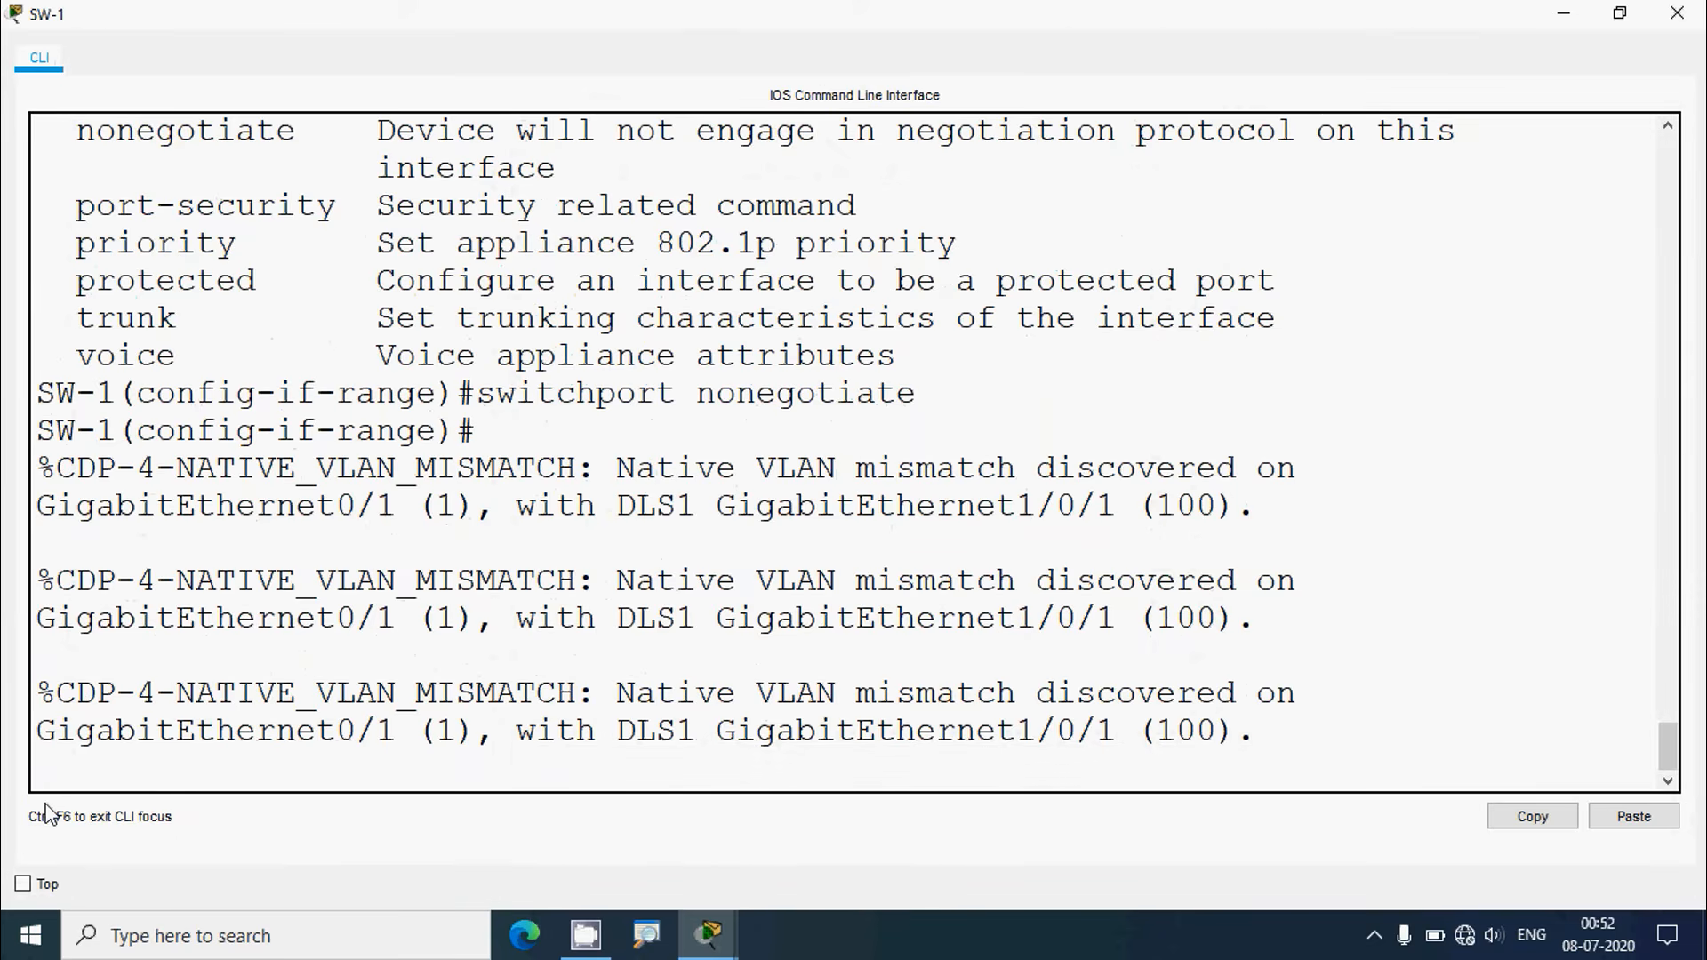
key("Return")
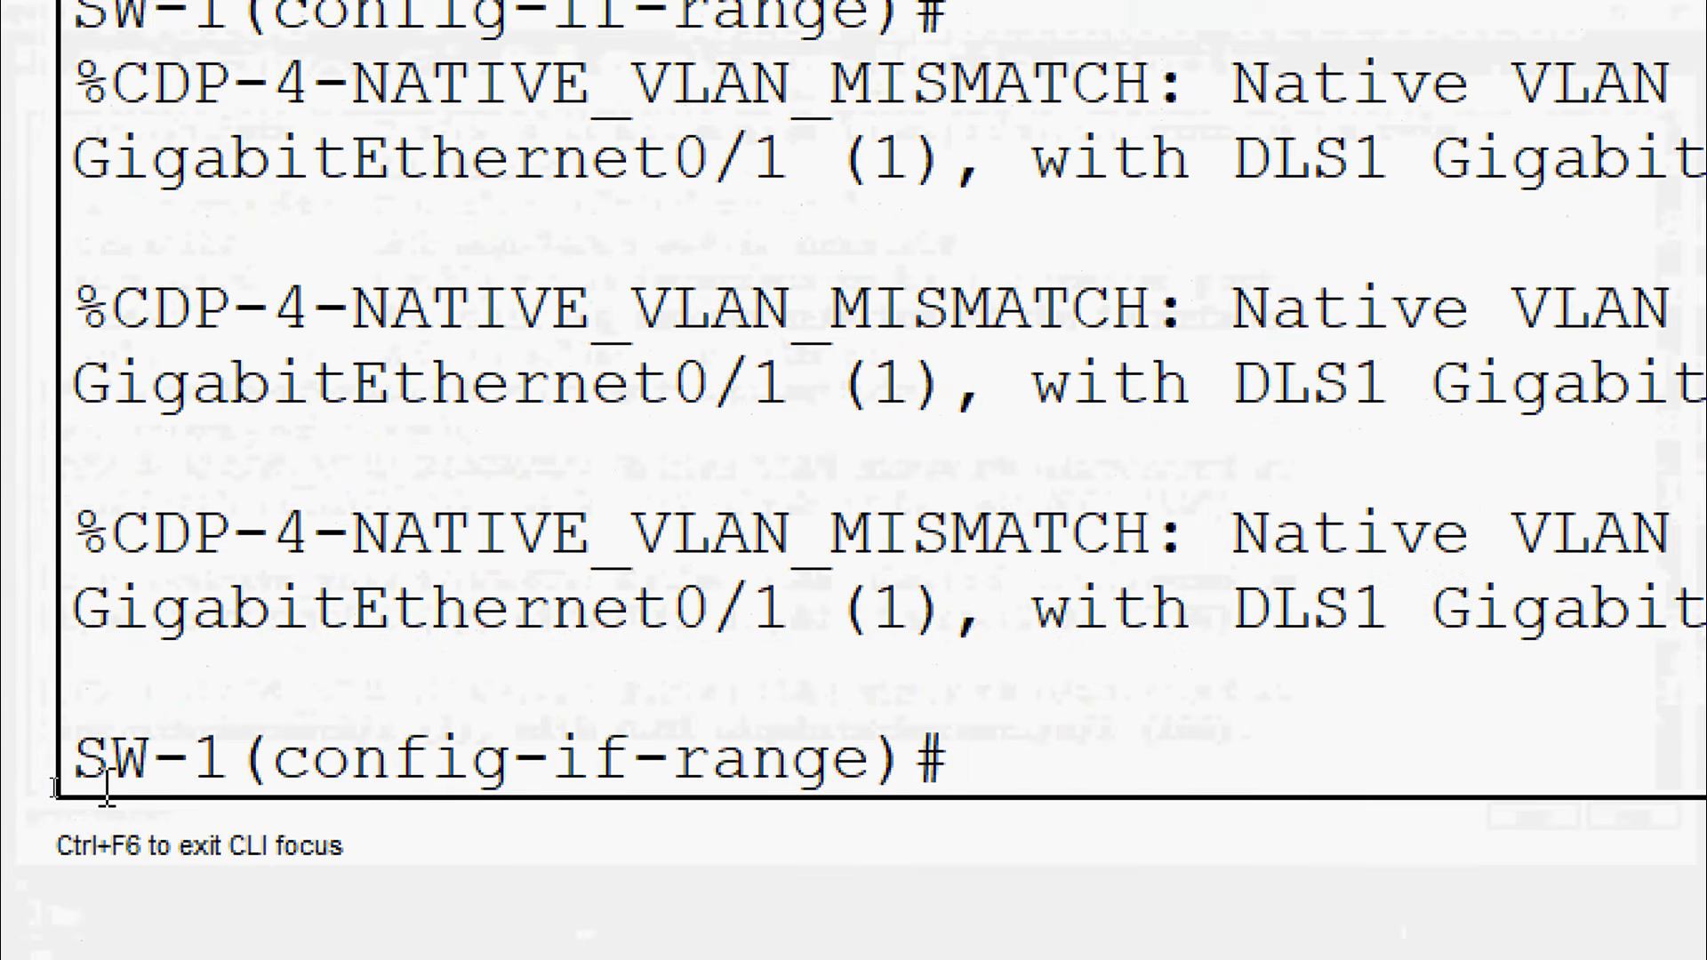
type("end")
key("Return")
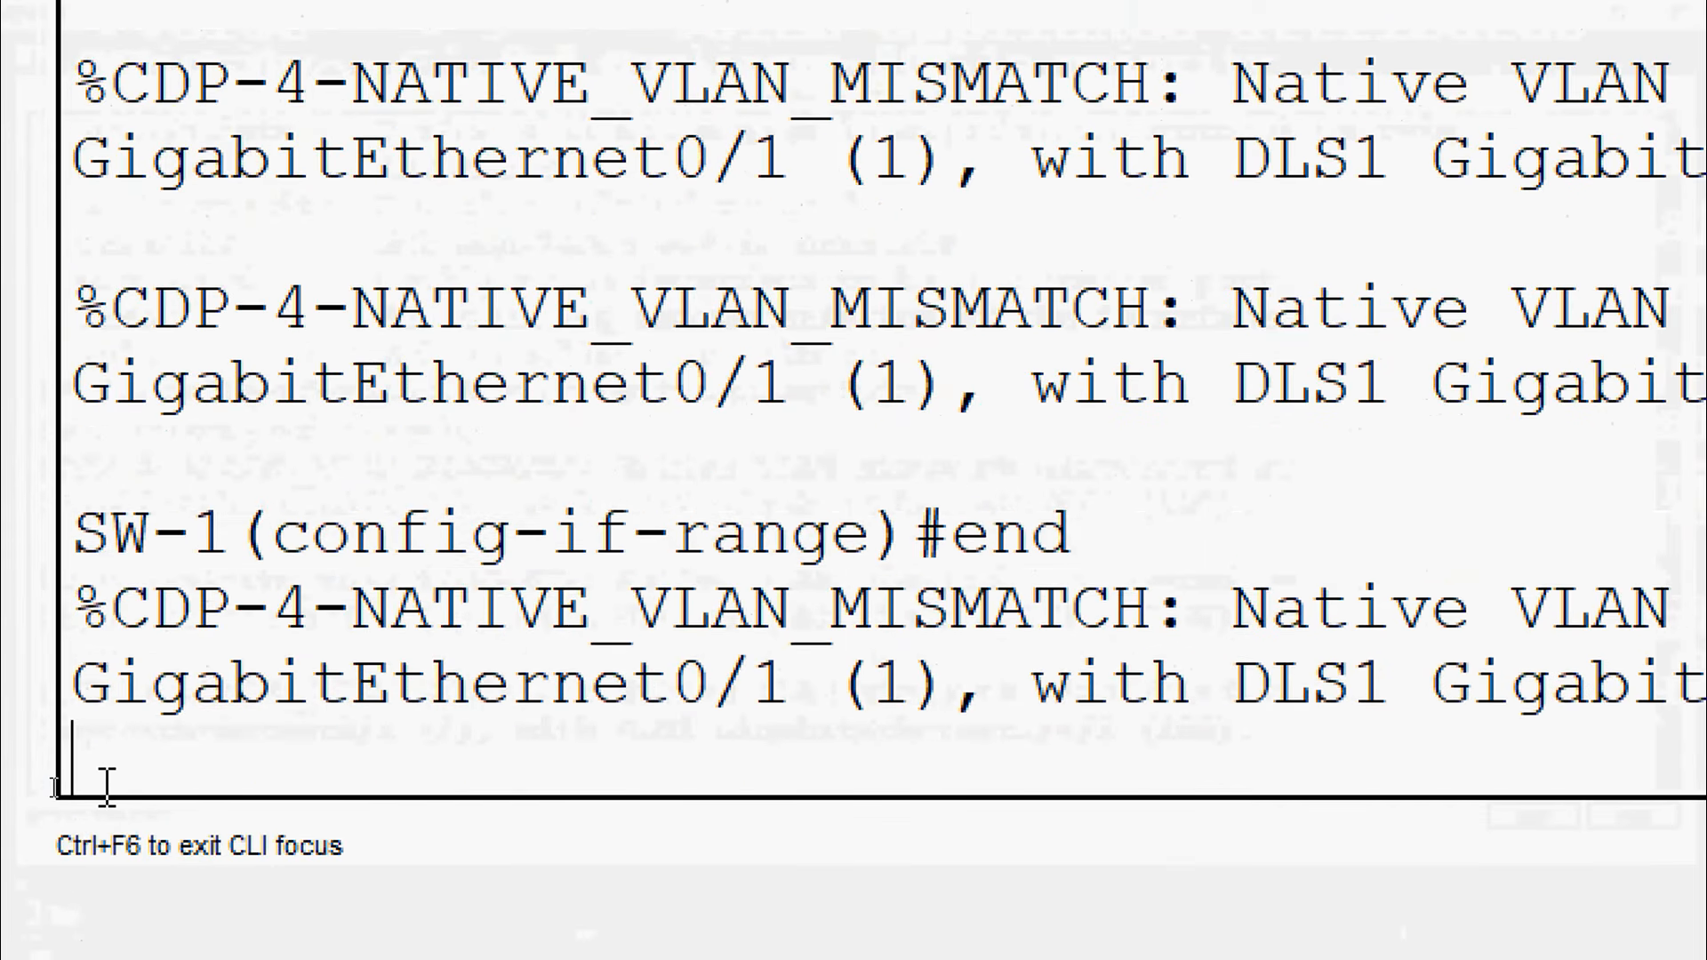
Create VLAN 100 named Native on SW-1 from global configuration mode, and close the SW-1 window
type("conf t")
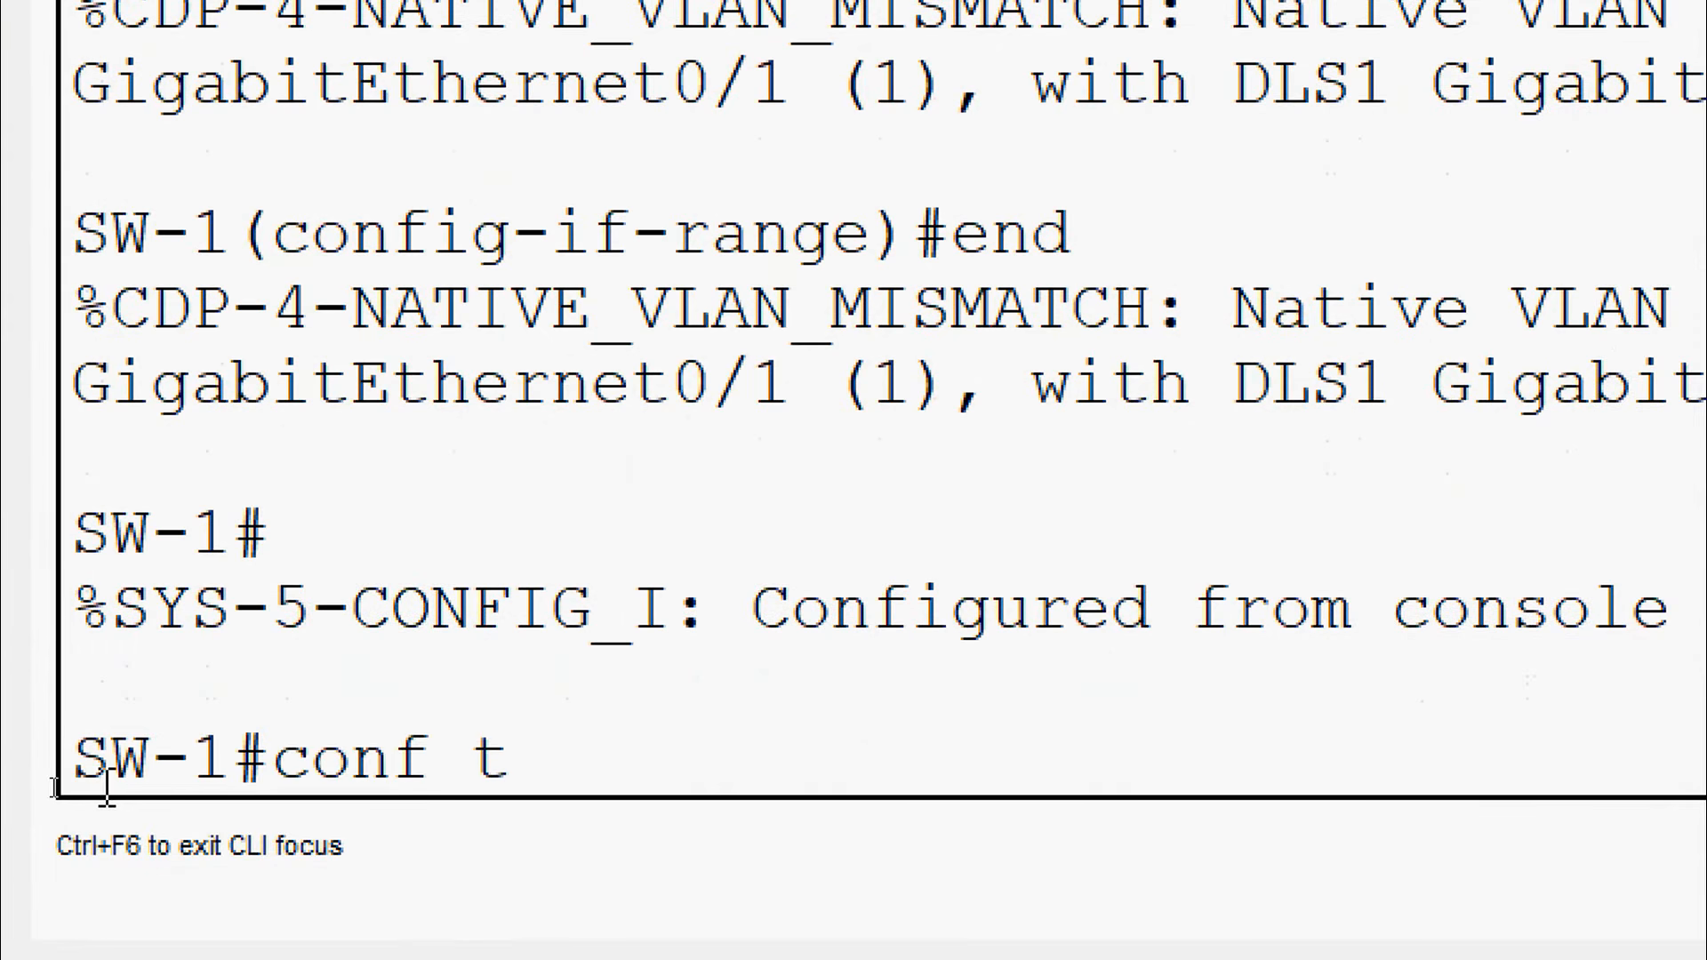
key("Return")
type("vlan ")
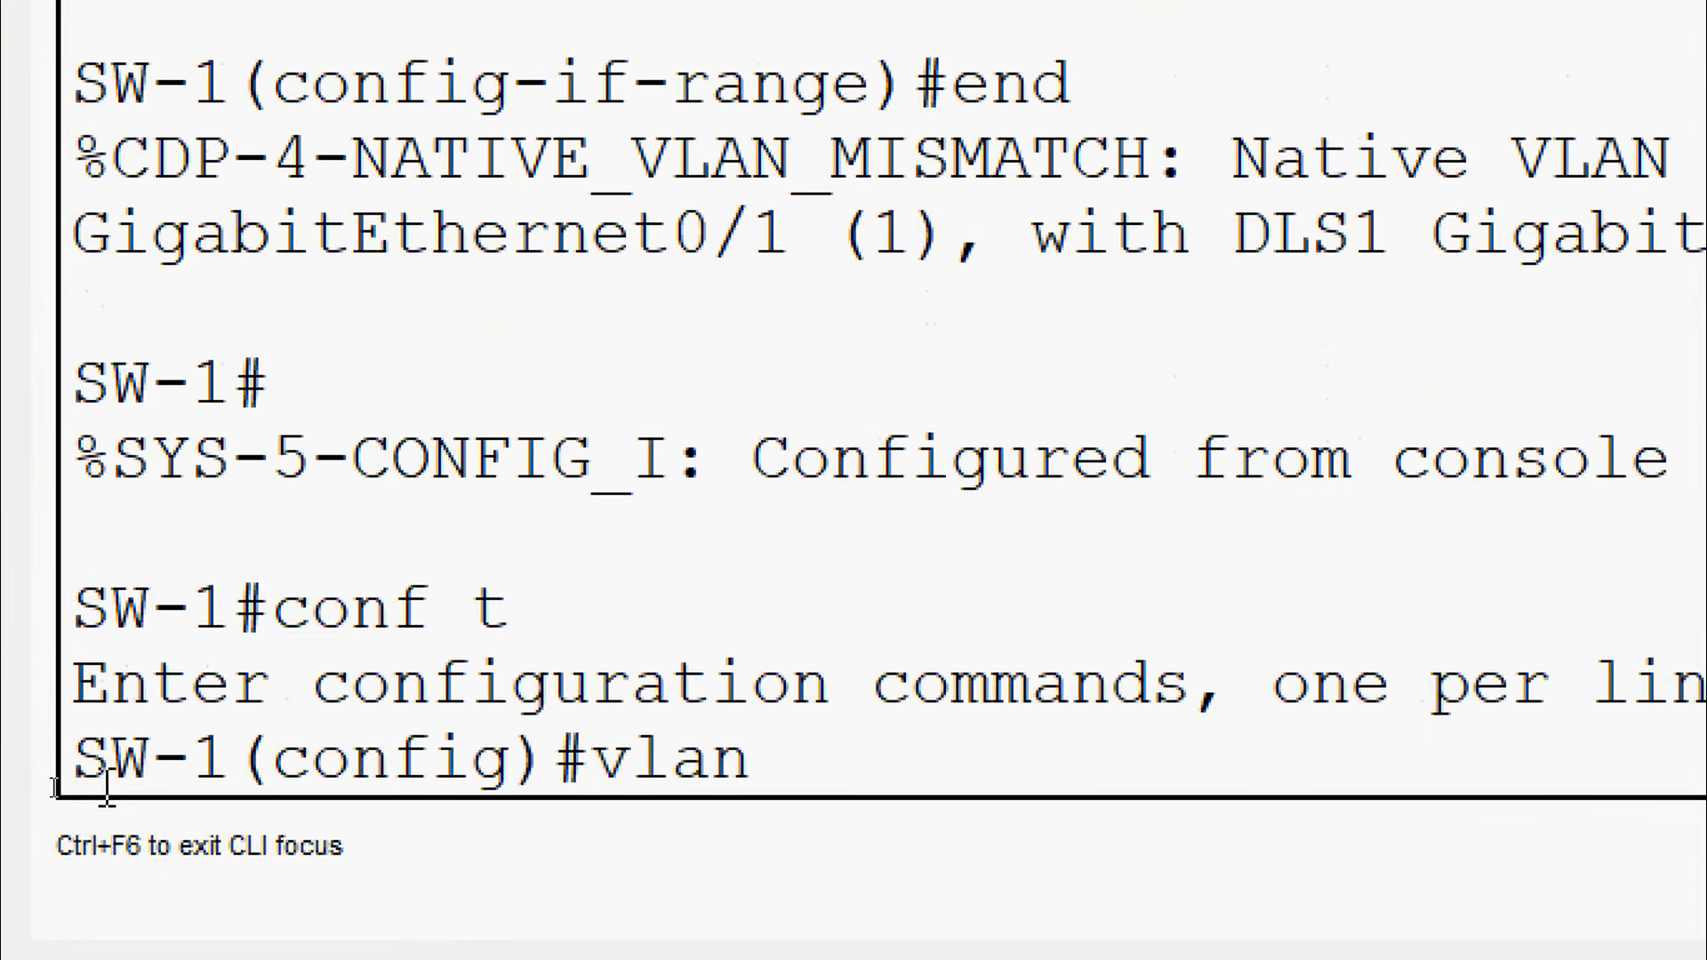
type("100")
key("Return")
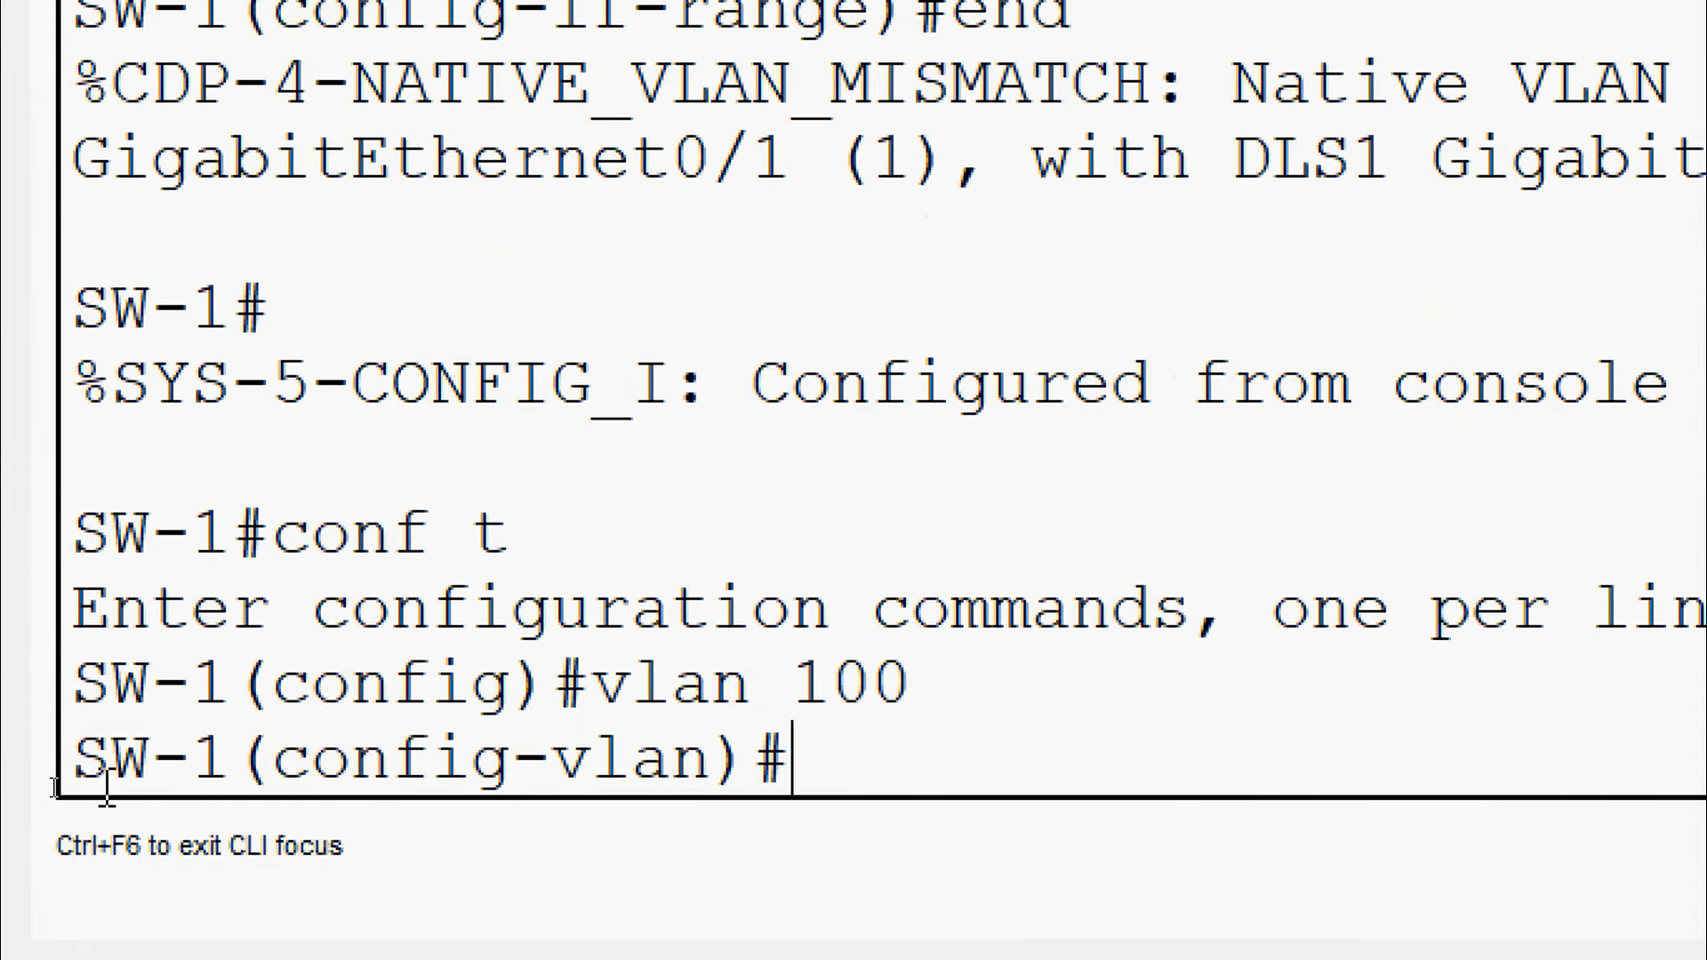
type("name Native")
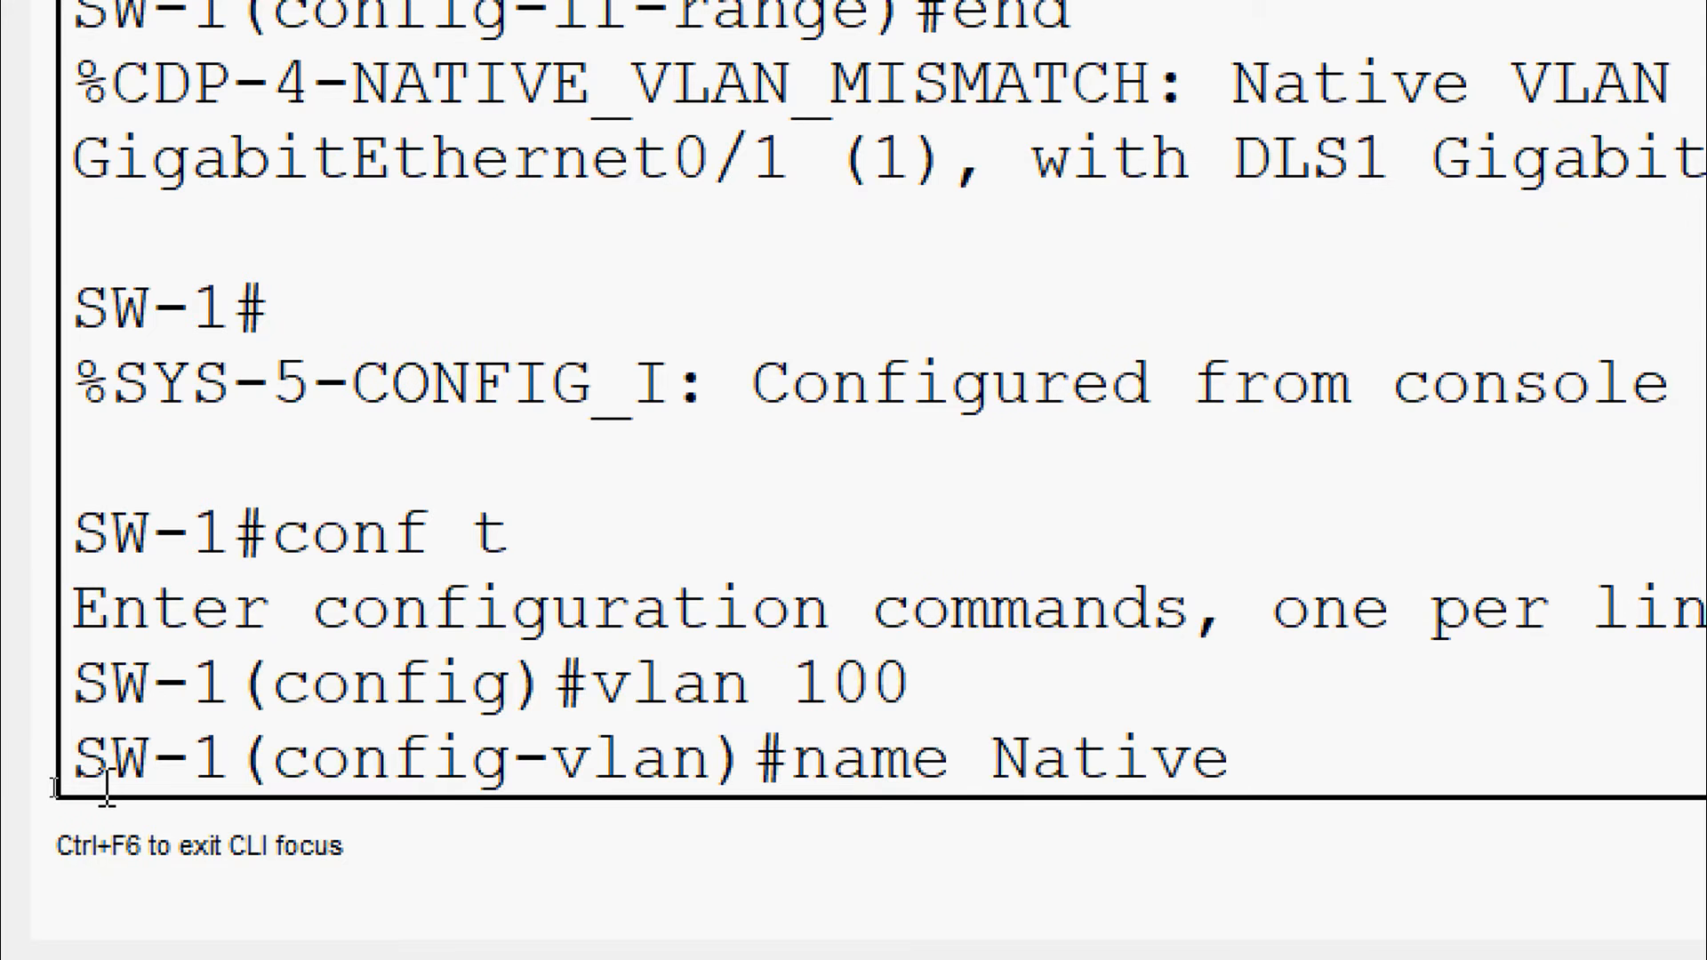
key("Return")
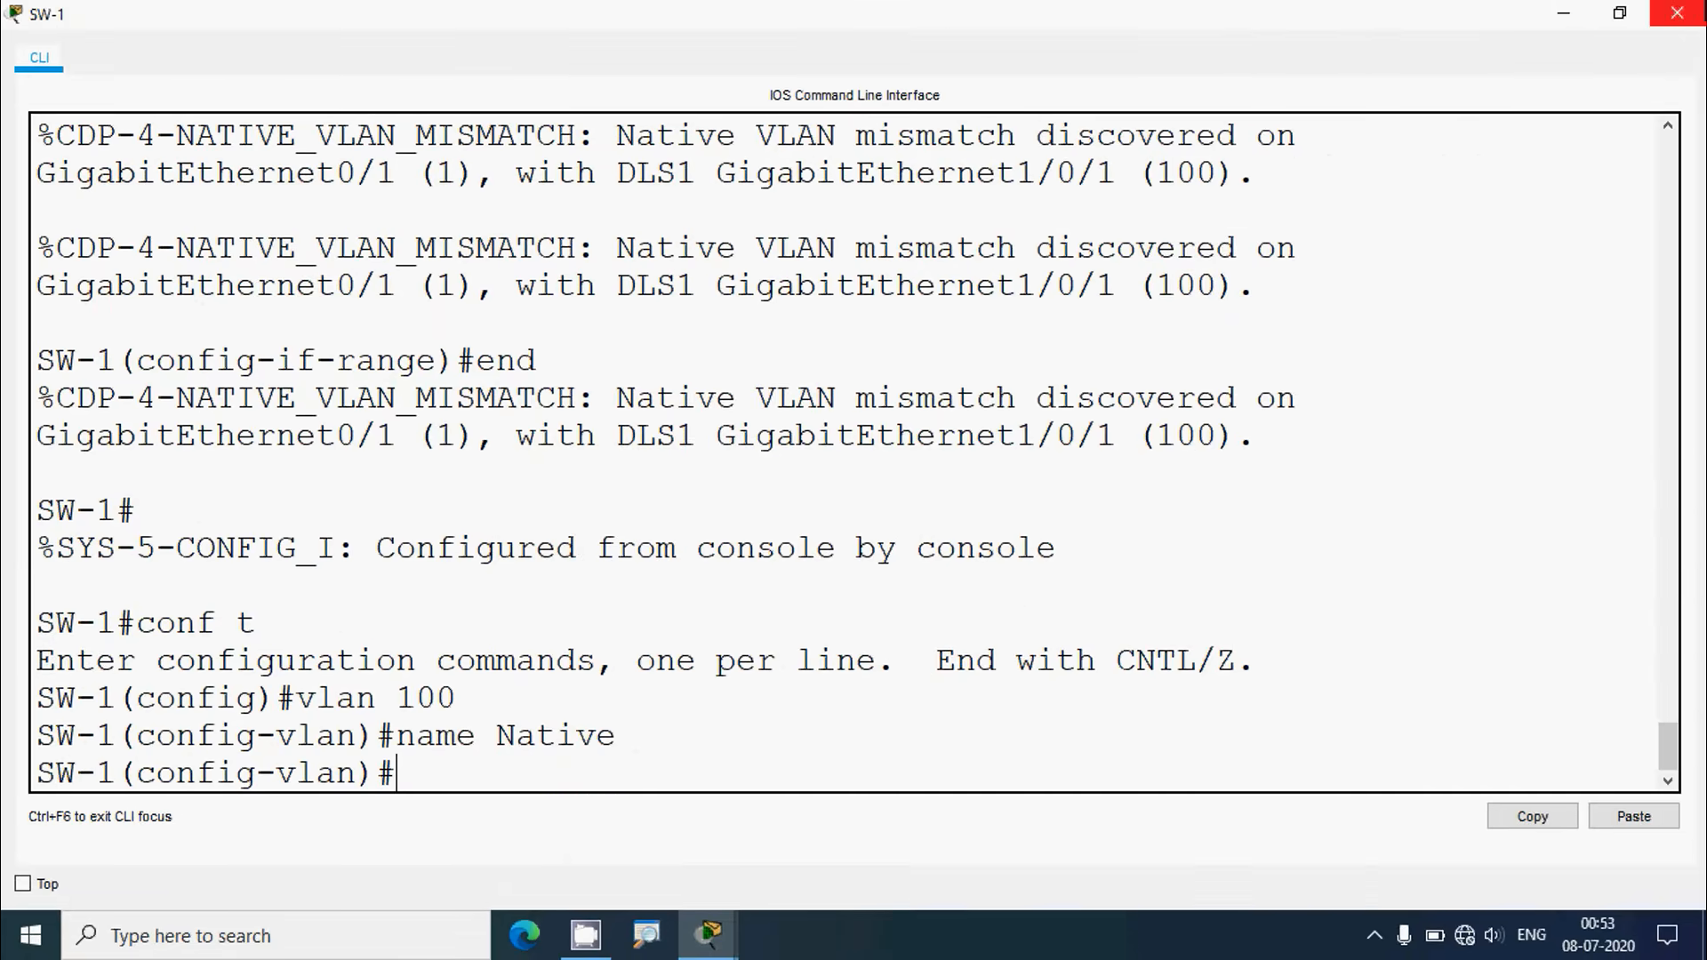
left_click(1677, 12)
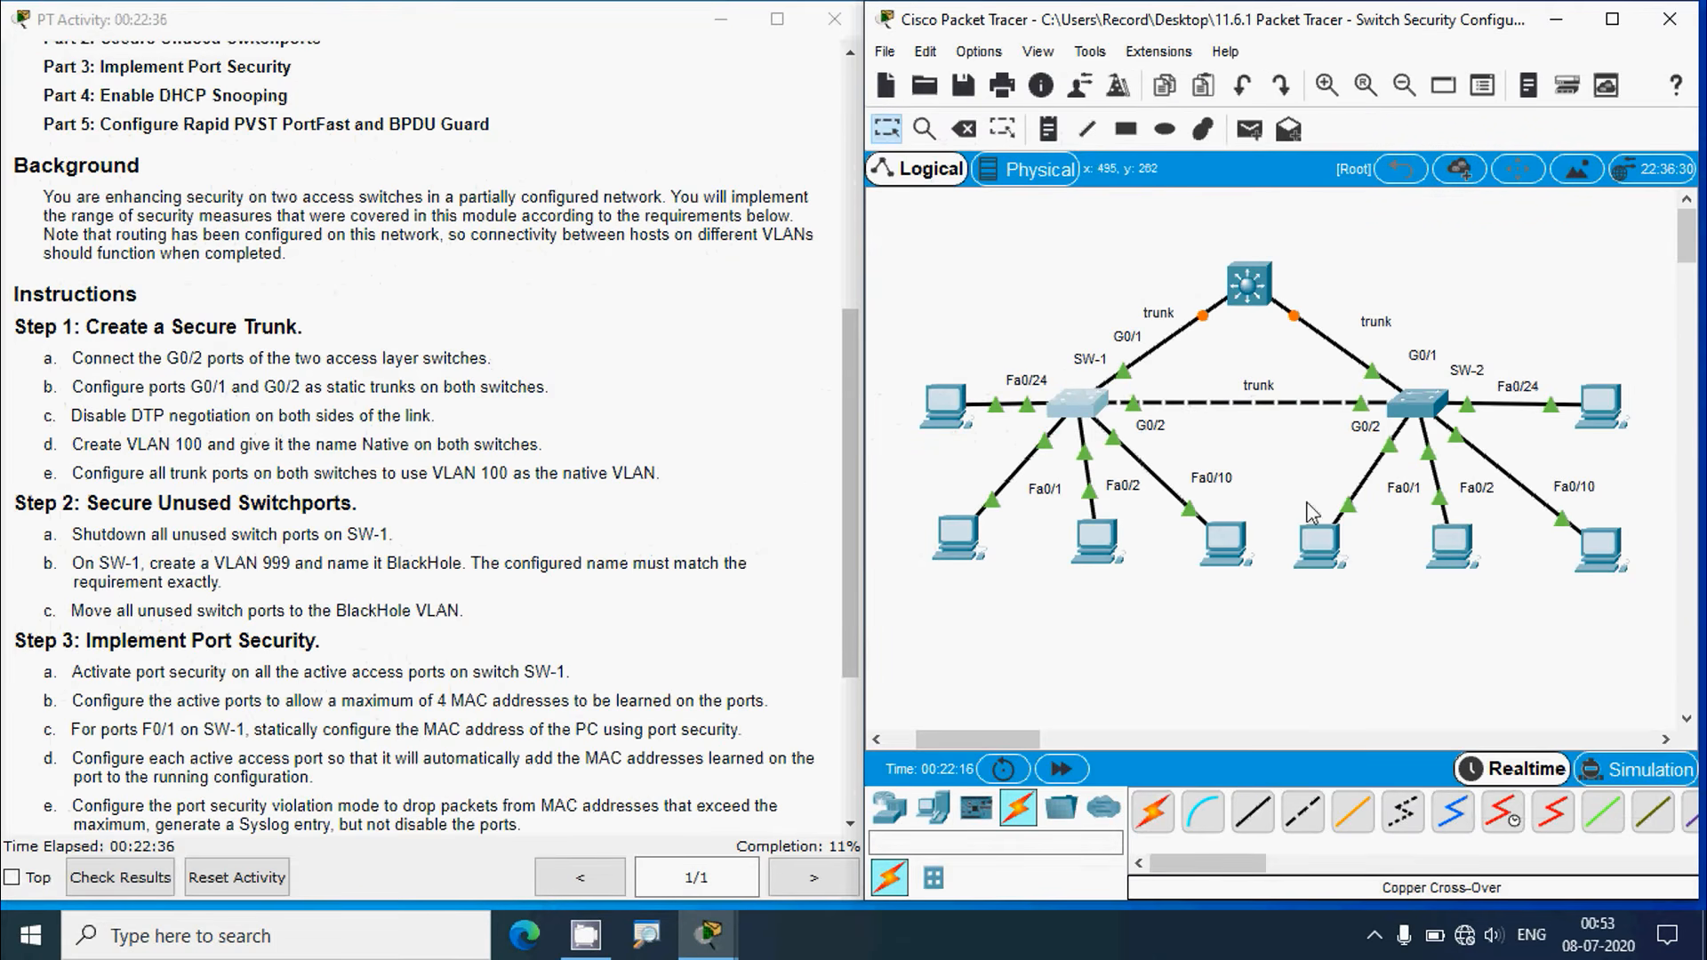
Open the SW-2 command line and leave interface range configuration for global configuration mode with exit
left_click(1425, 411)
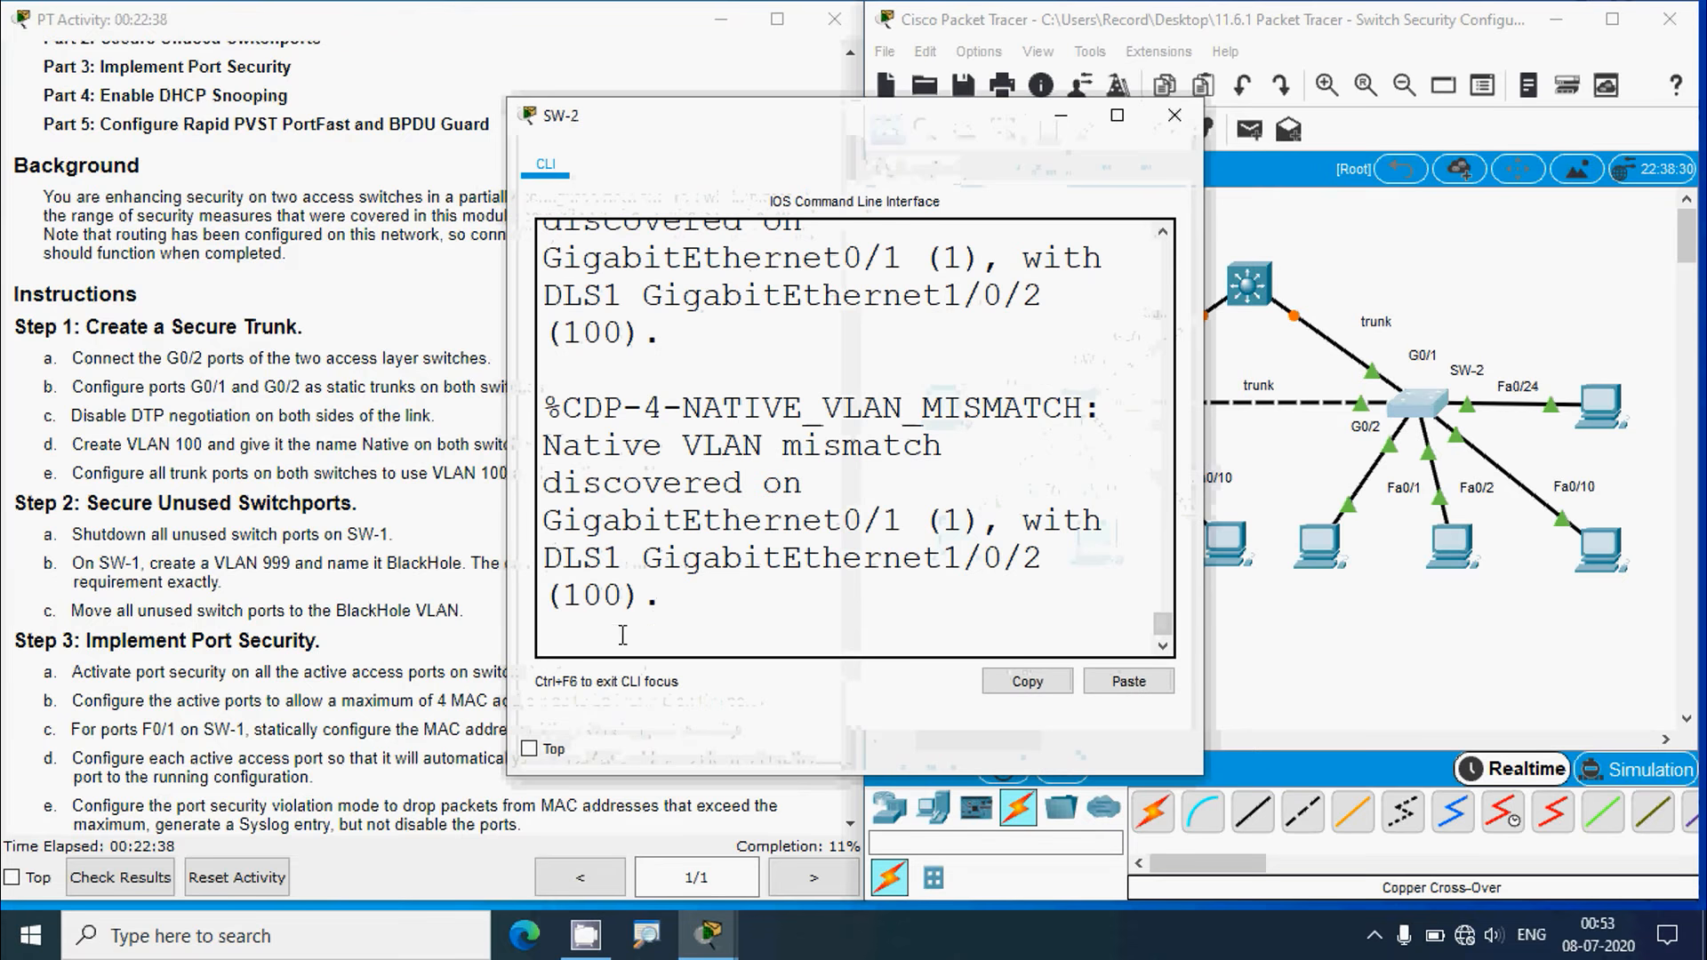
key("Return")
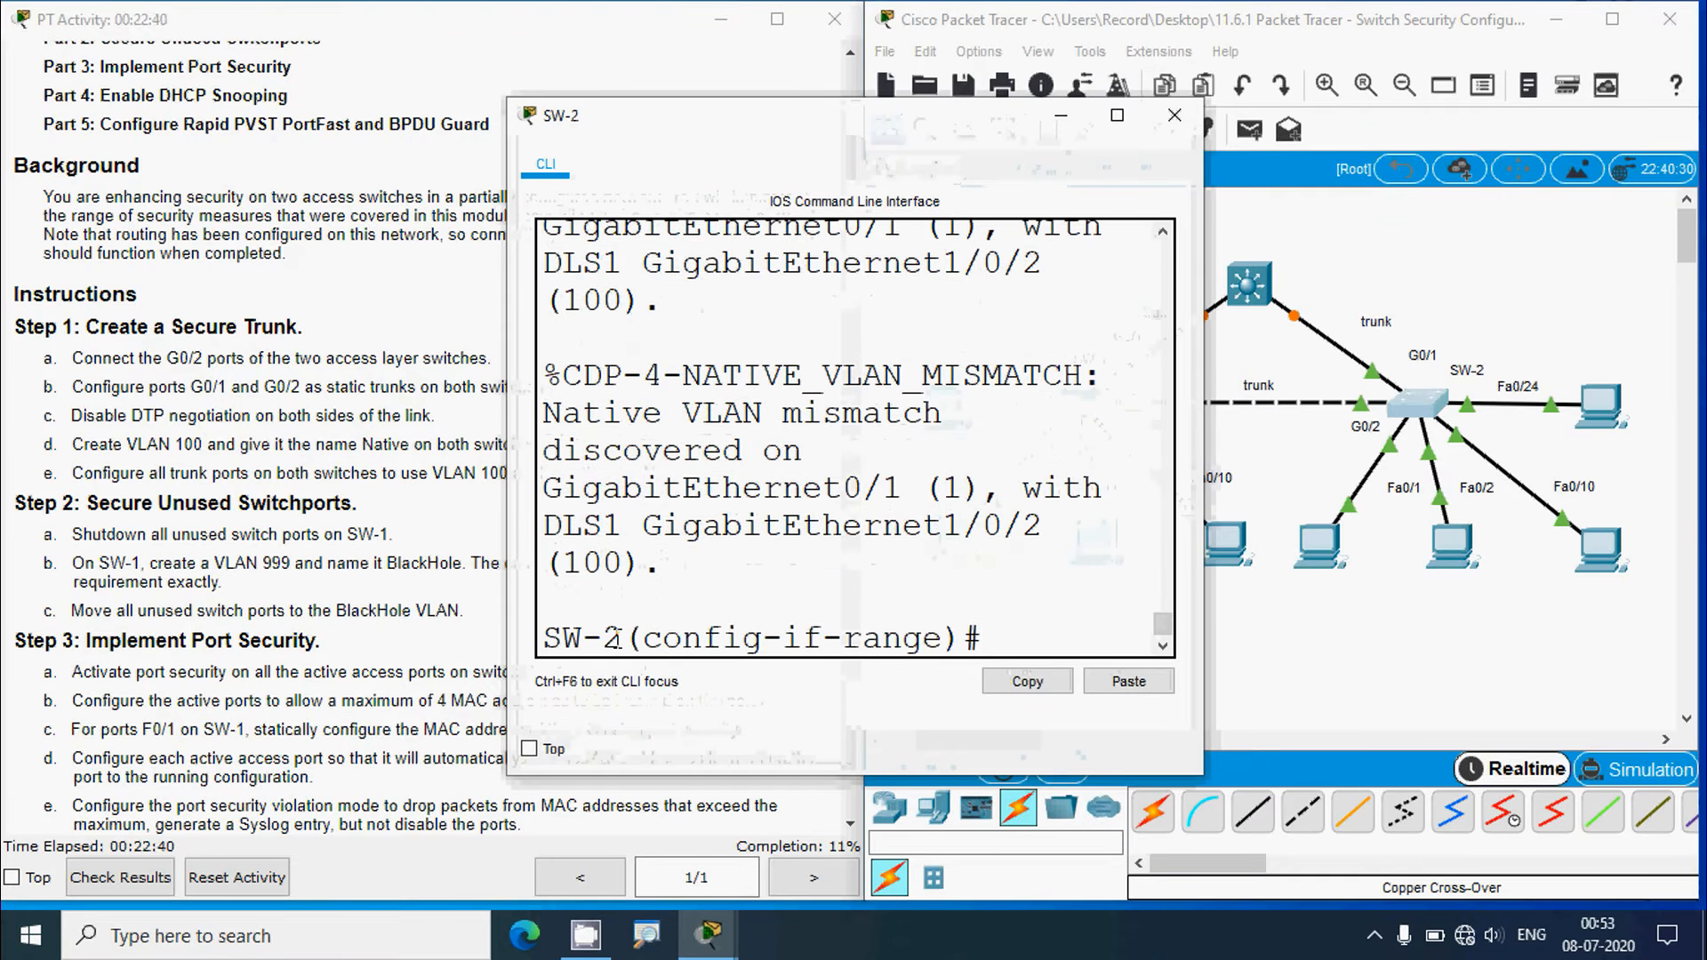
type("exit")
key("Return")
key("Return")
Create VLAN 100 on SW-2 and name it Native
type("v")
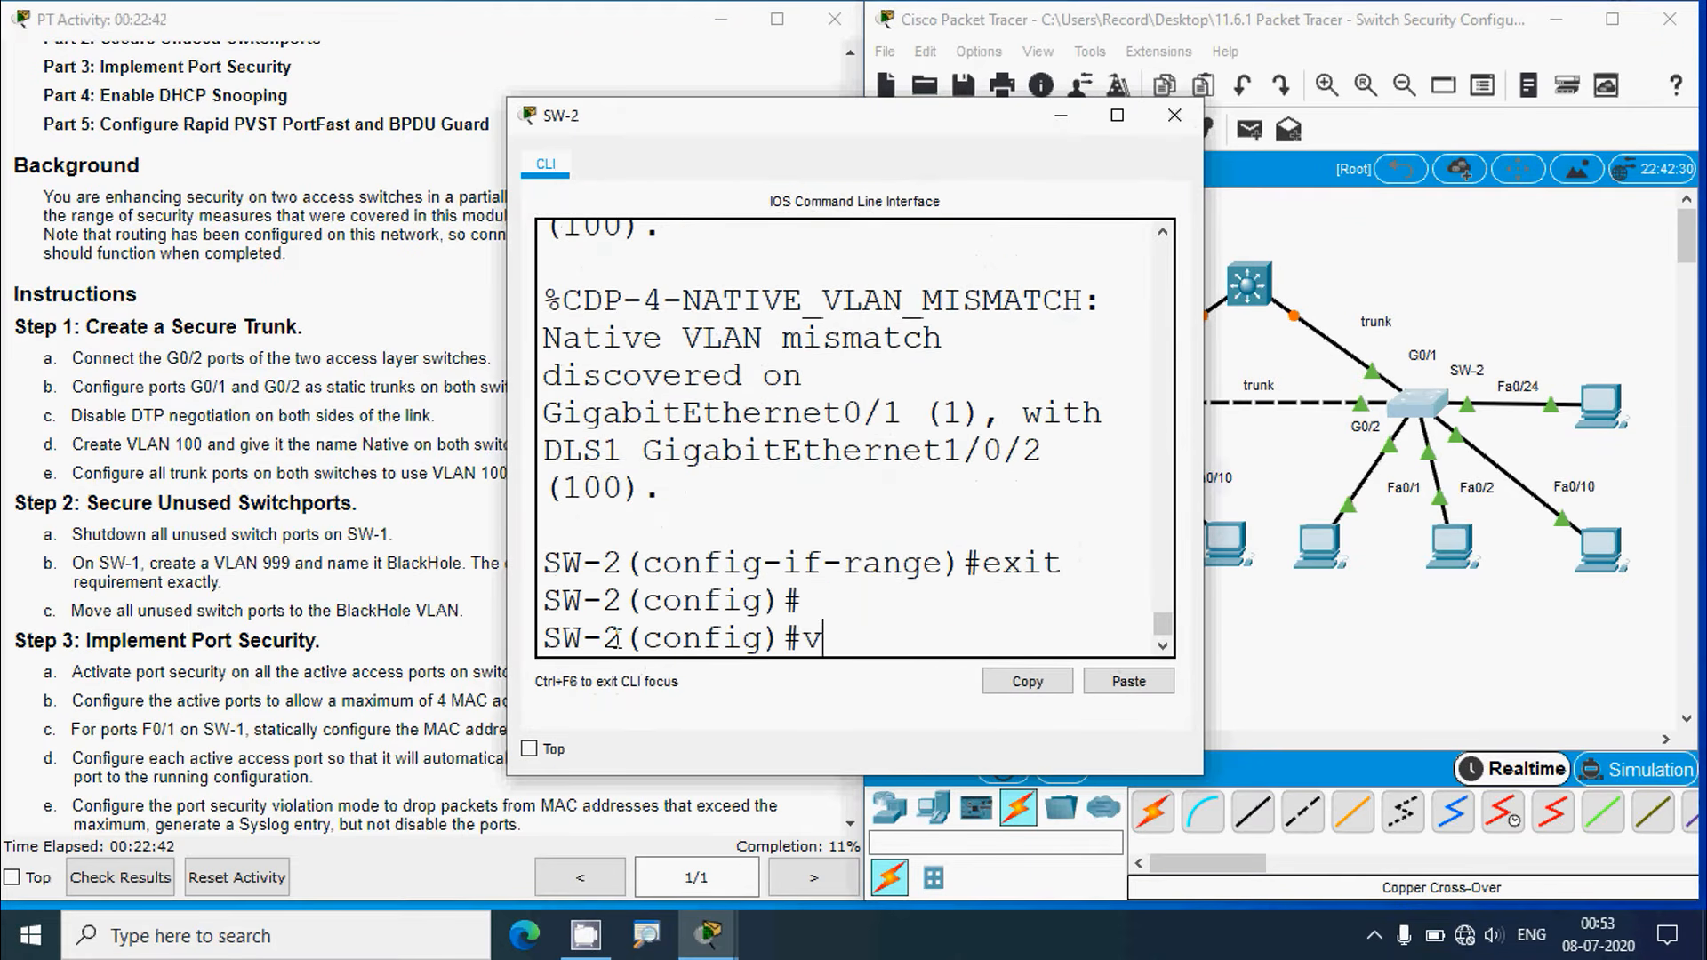
type("lan 10")
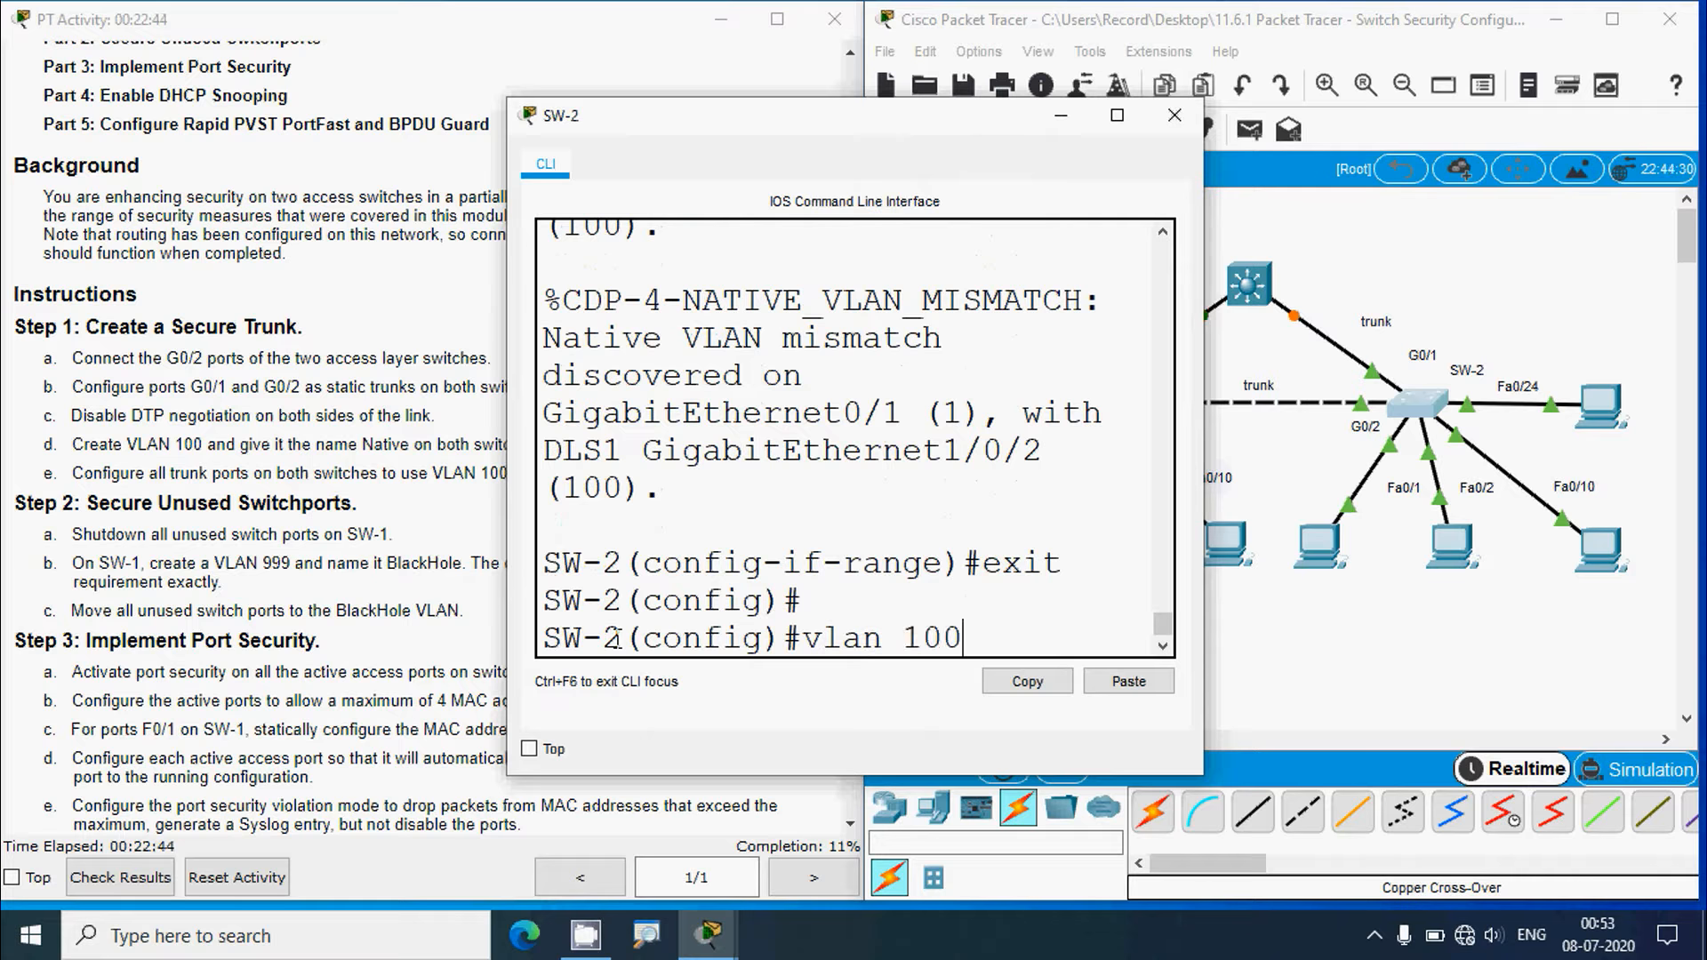
type("0")
key("Return")
type("name")
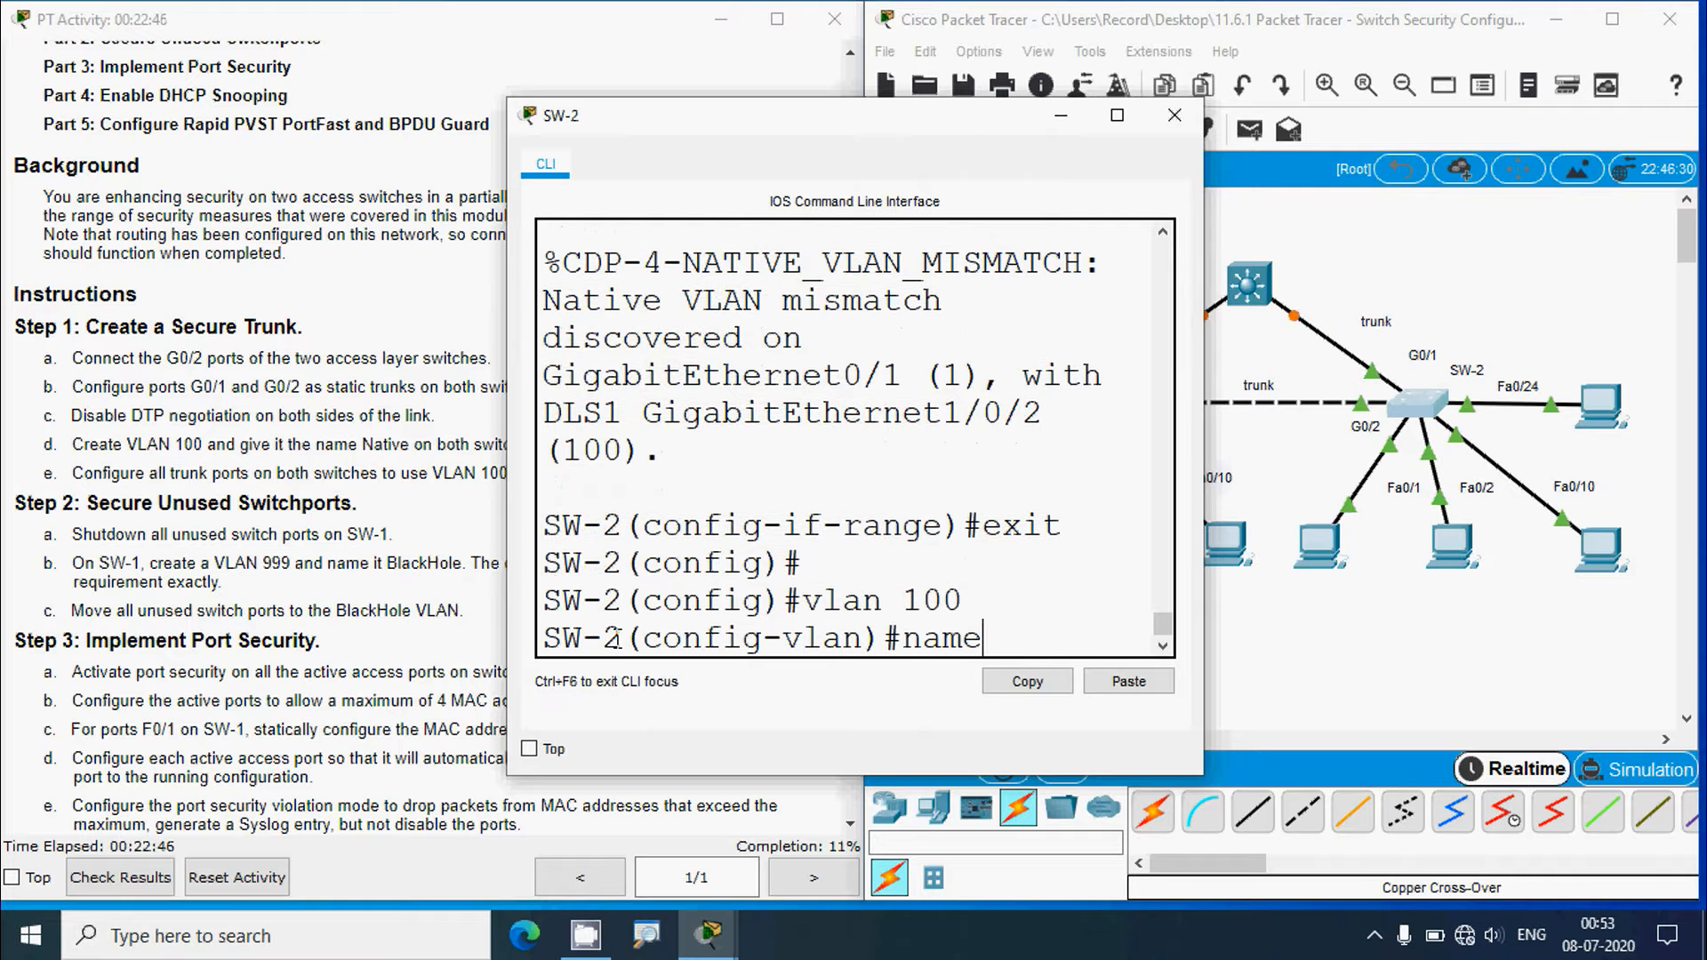
type(" Native")
key("Return")
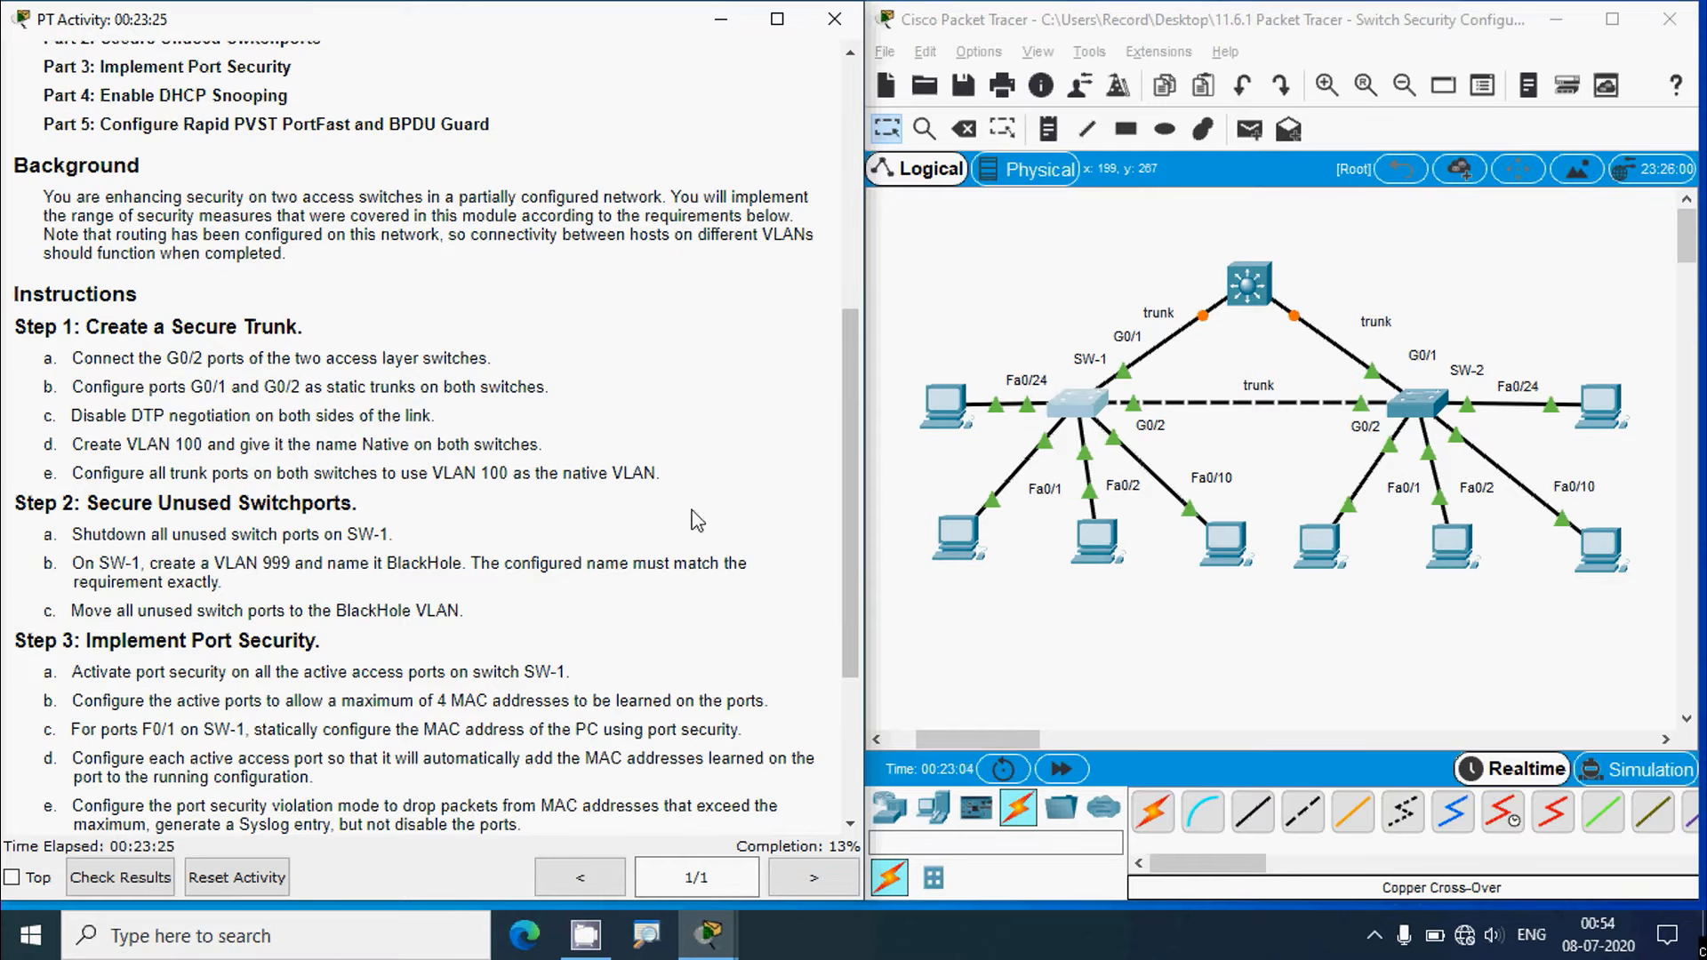
Open the SW-1 command line in a maximized window and leave VLAN configuration for global configuration mode with exit
left_click(948, 638)
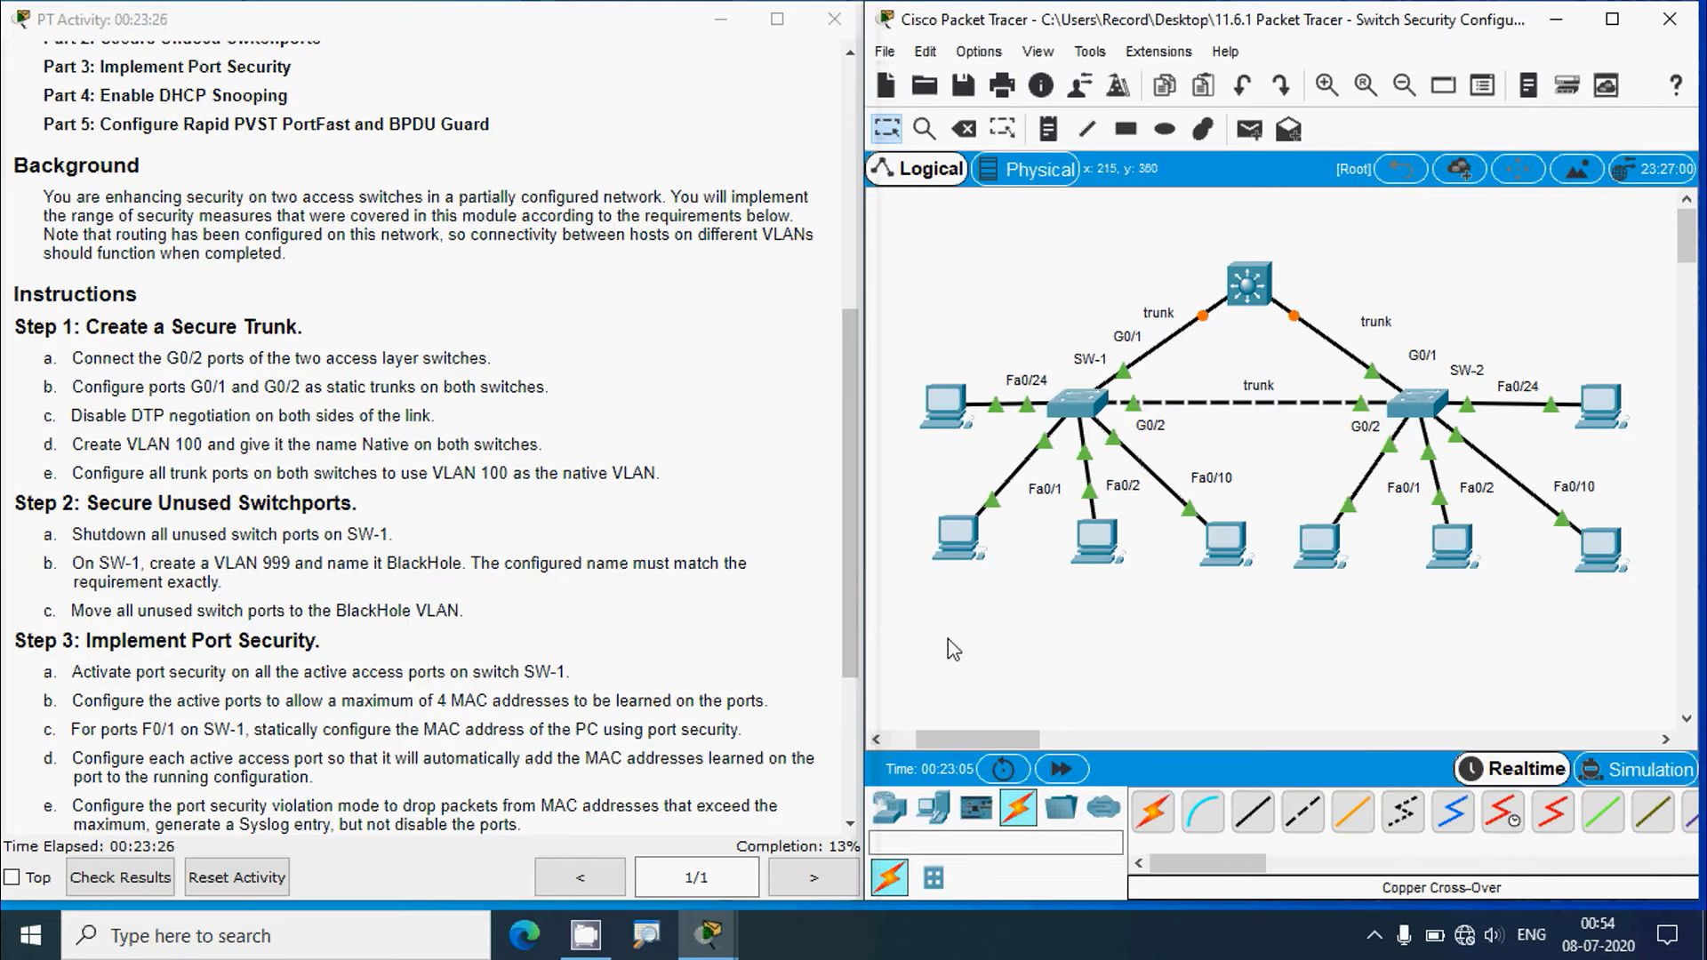
left_click(1096, 416)
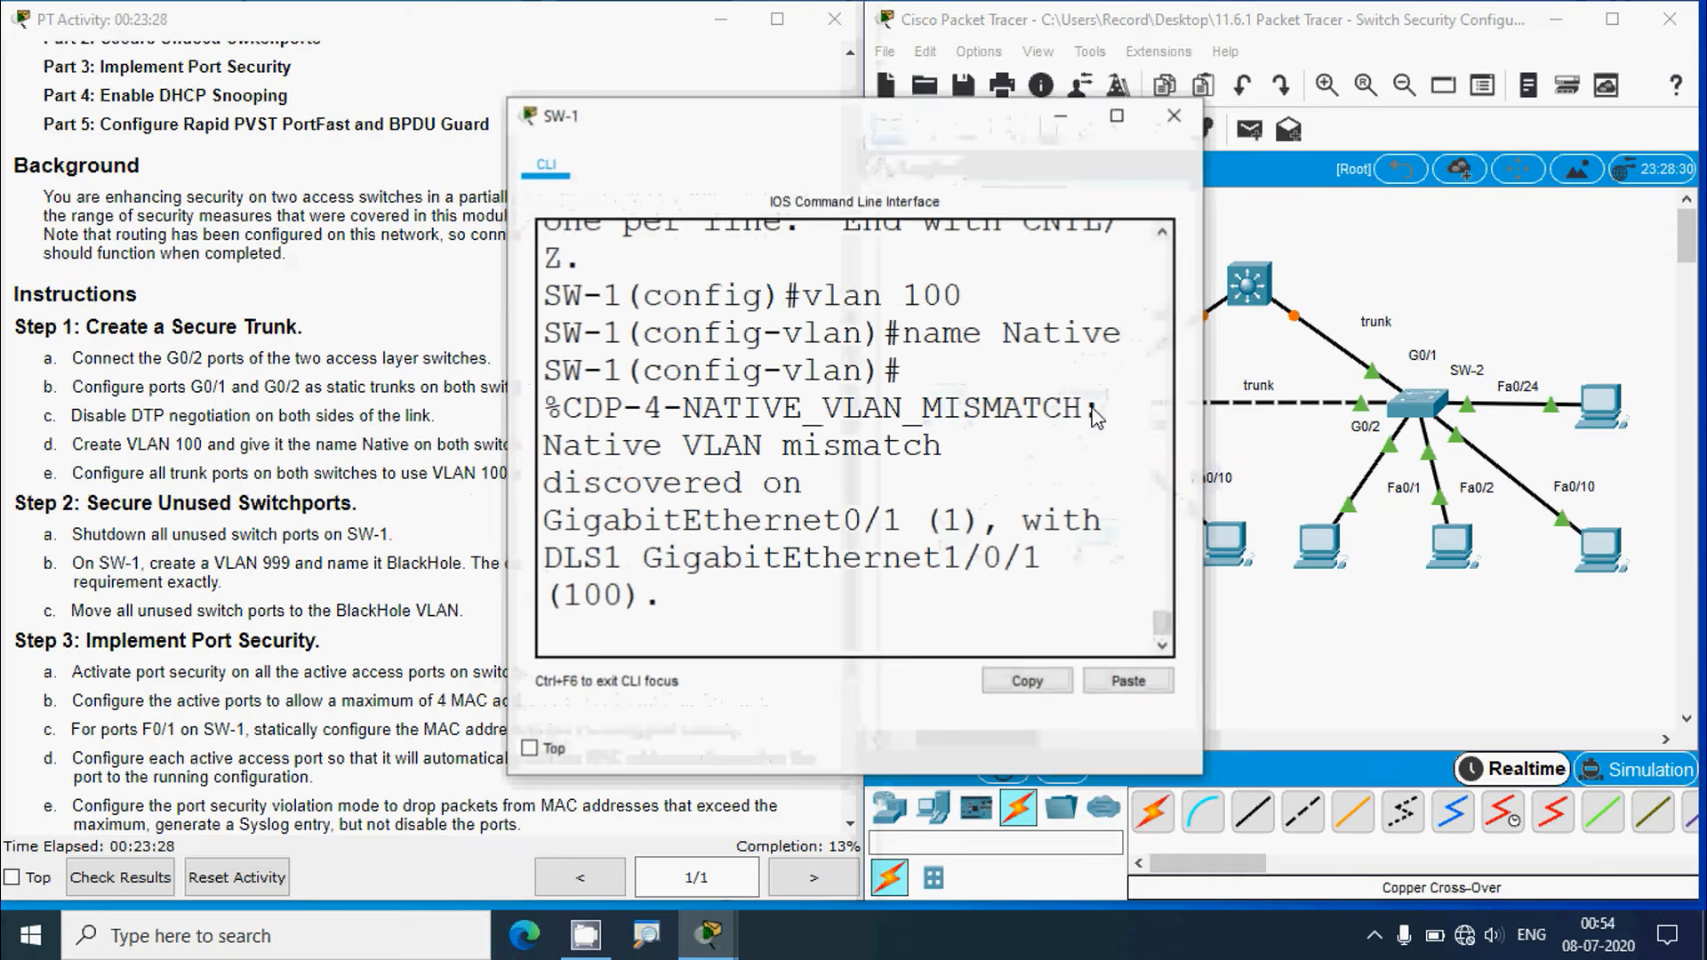
left_click(1118, 116)
key("Return")
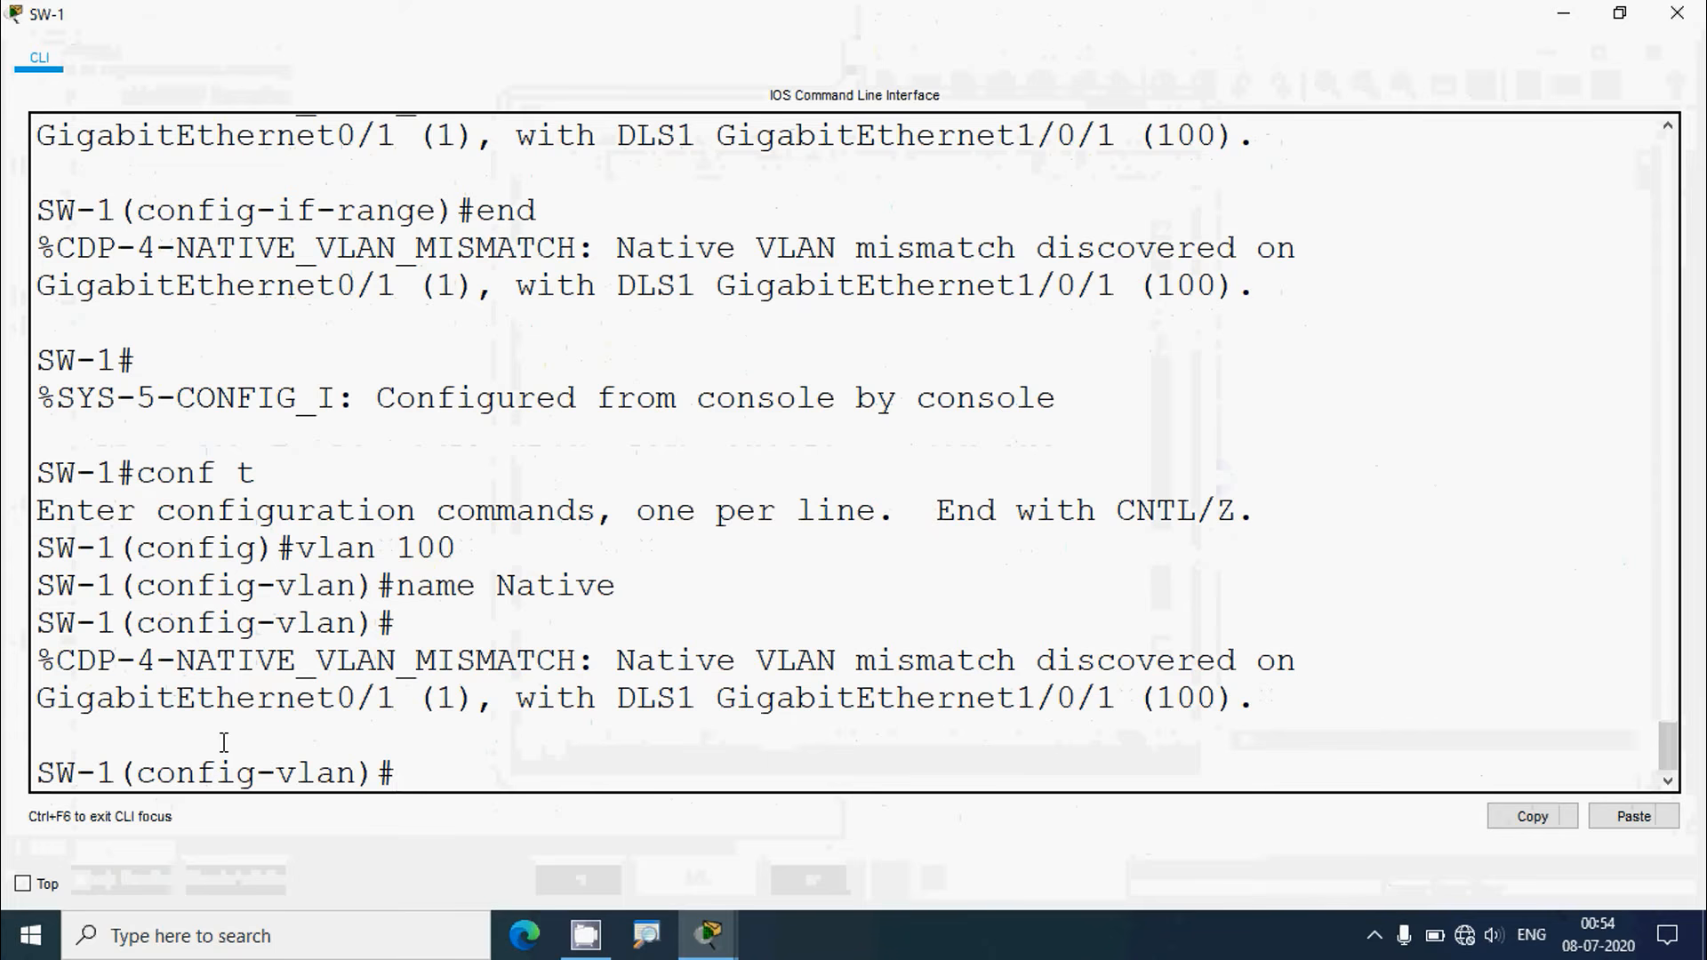
type("ex")
key("BackSpace")
key("BackSpace")
type("en")
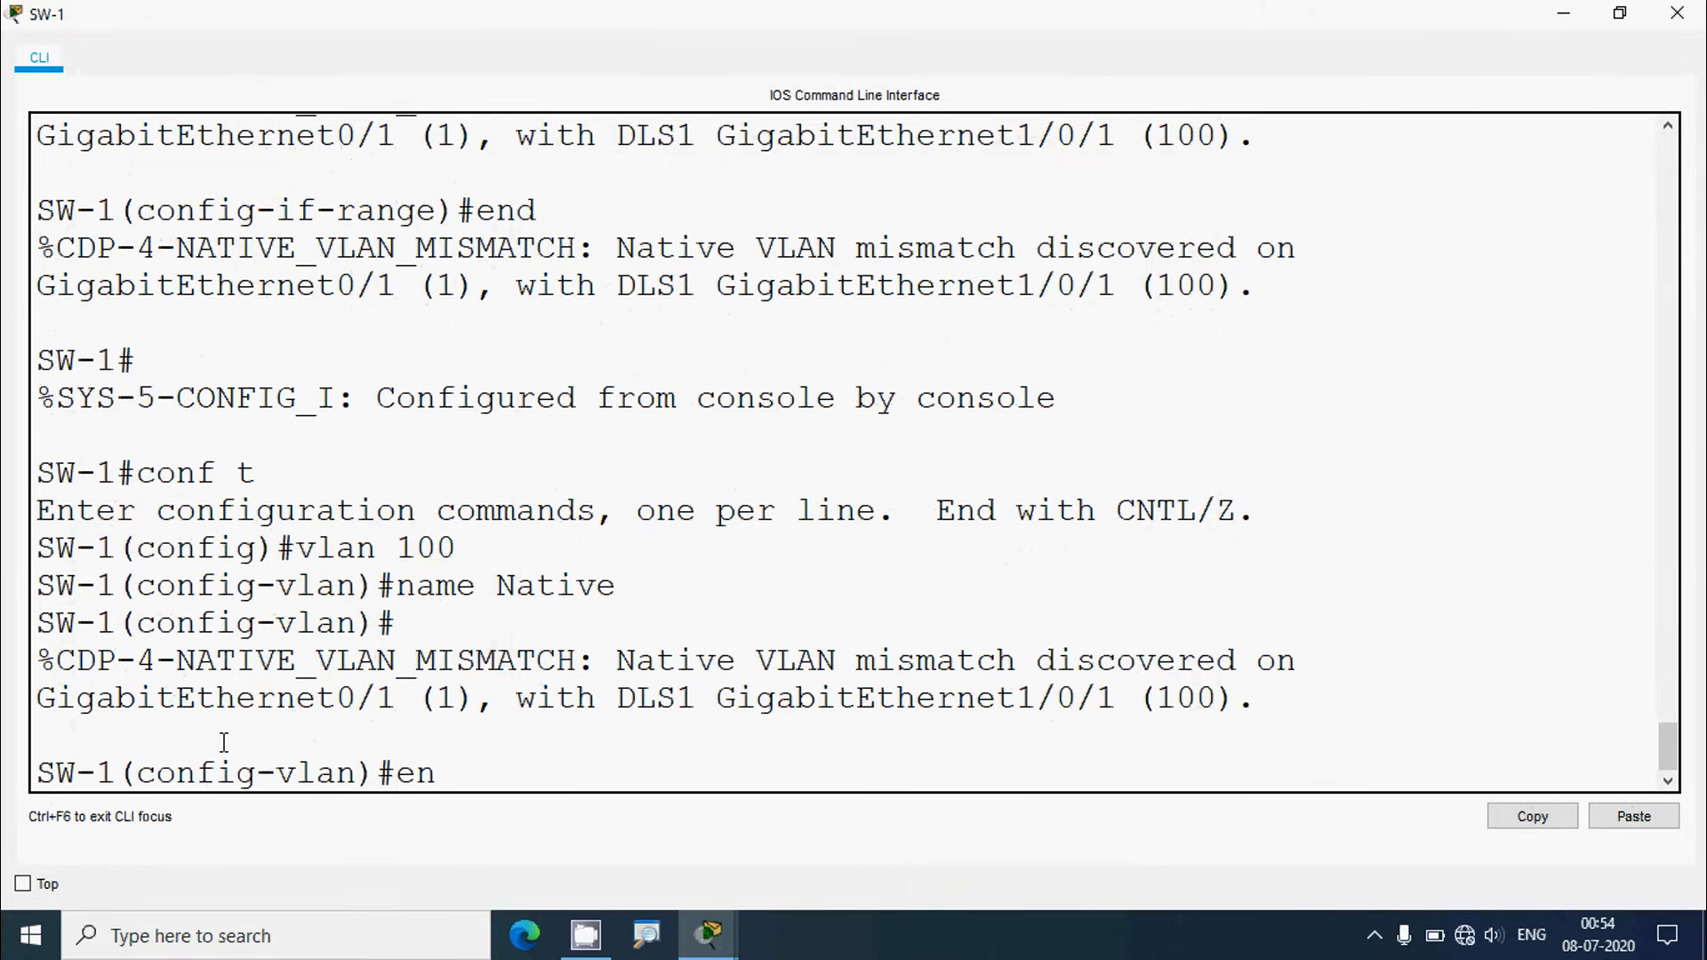
type("d")
key("BackSpace")
key("BackSpace")
key("BackSpace")
type("exit")
key("Return")
key("Return")
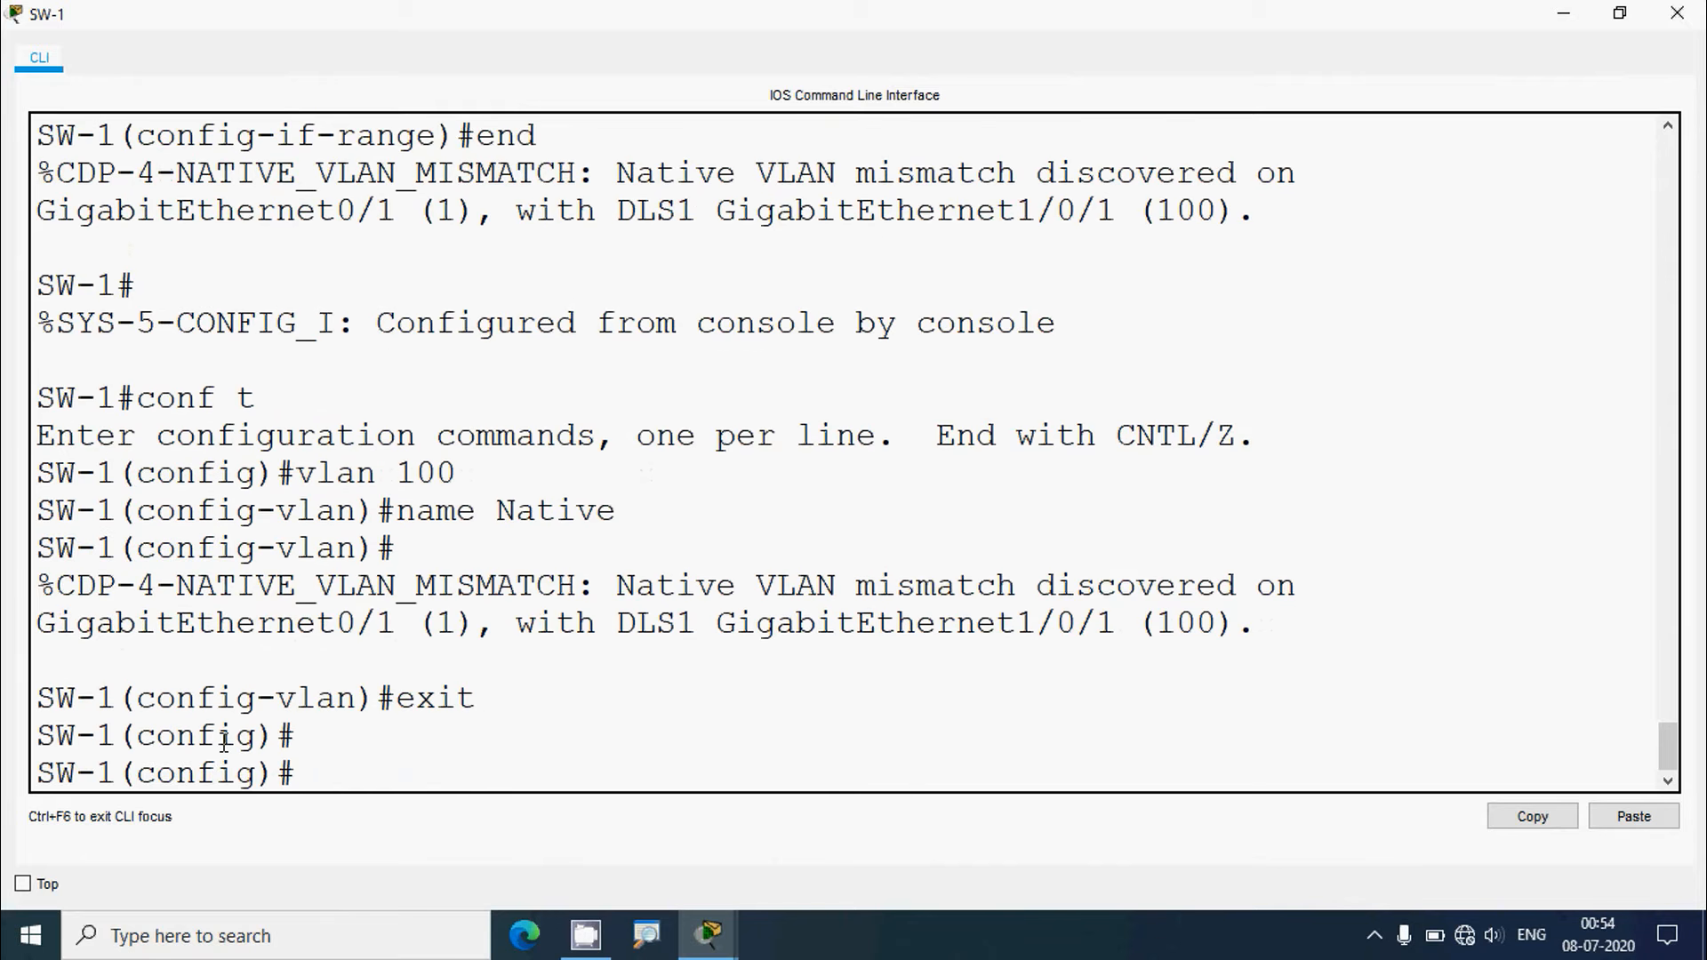
Set VLAN 100 as the trunk native VLAN on SW-1 interface range g0/1-2, and close the SW-1 window
type("interface ")
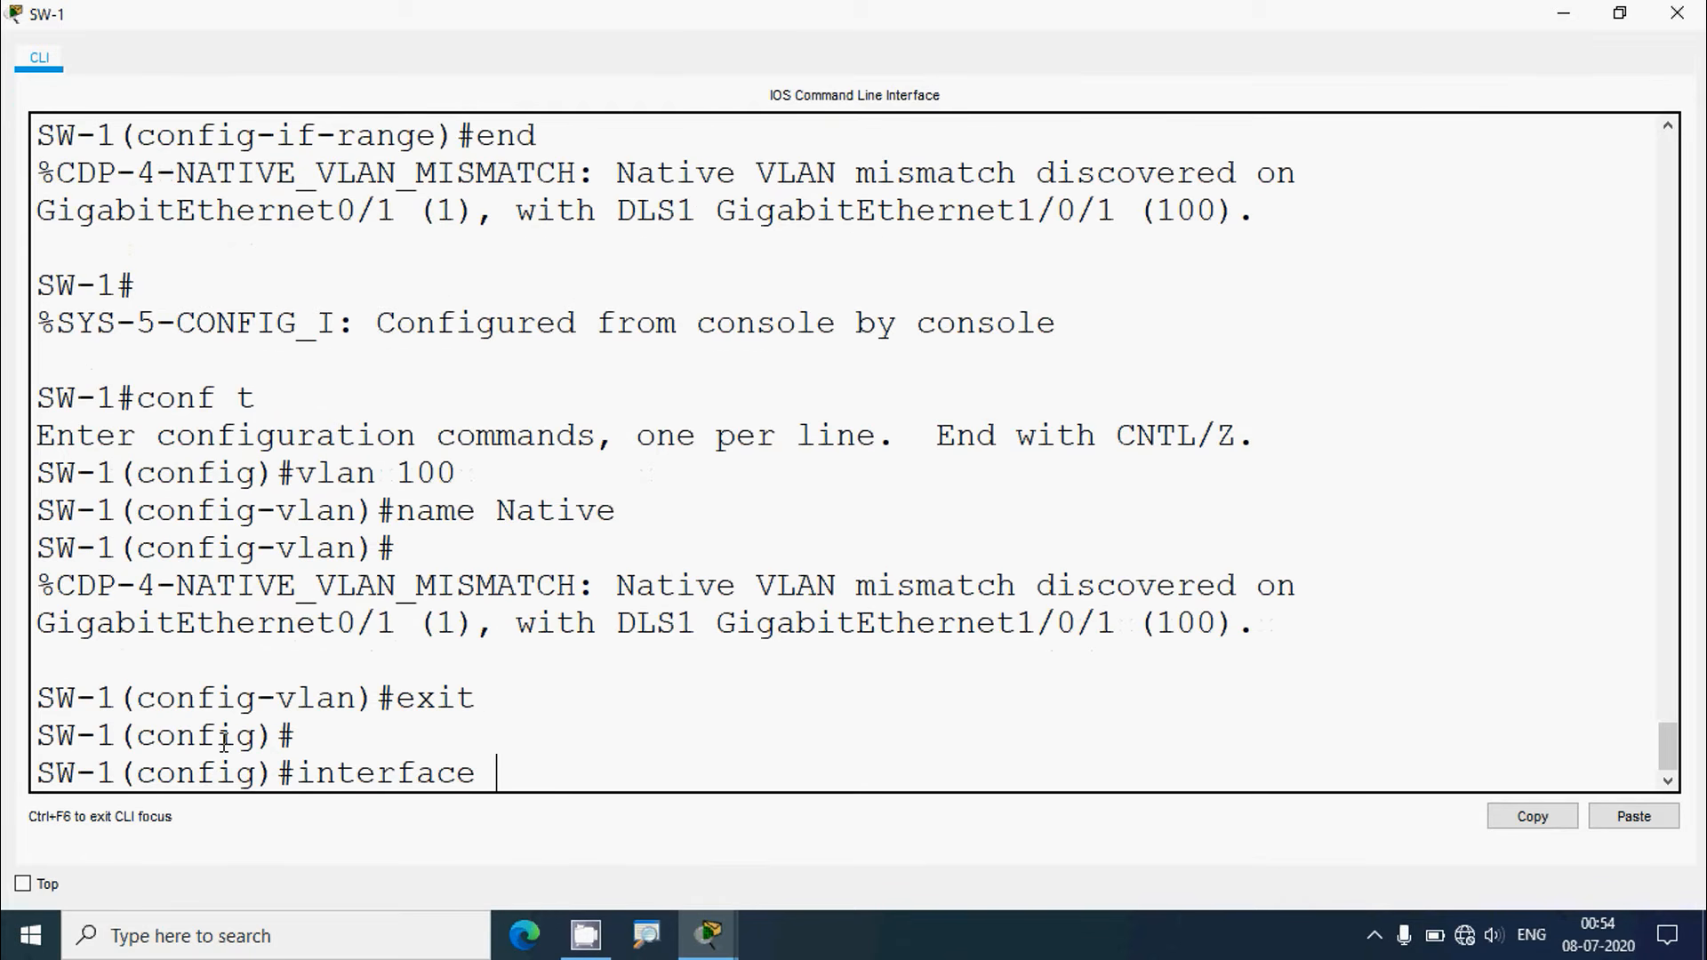
type("range g0")
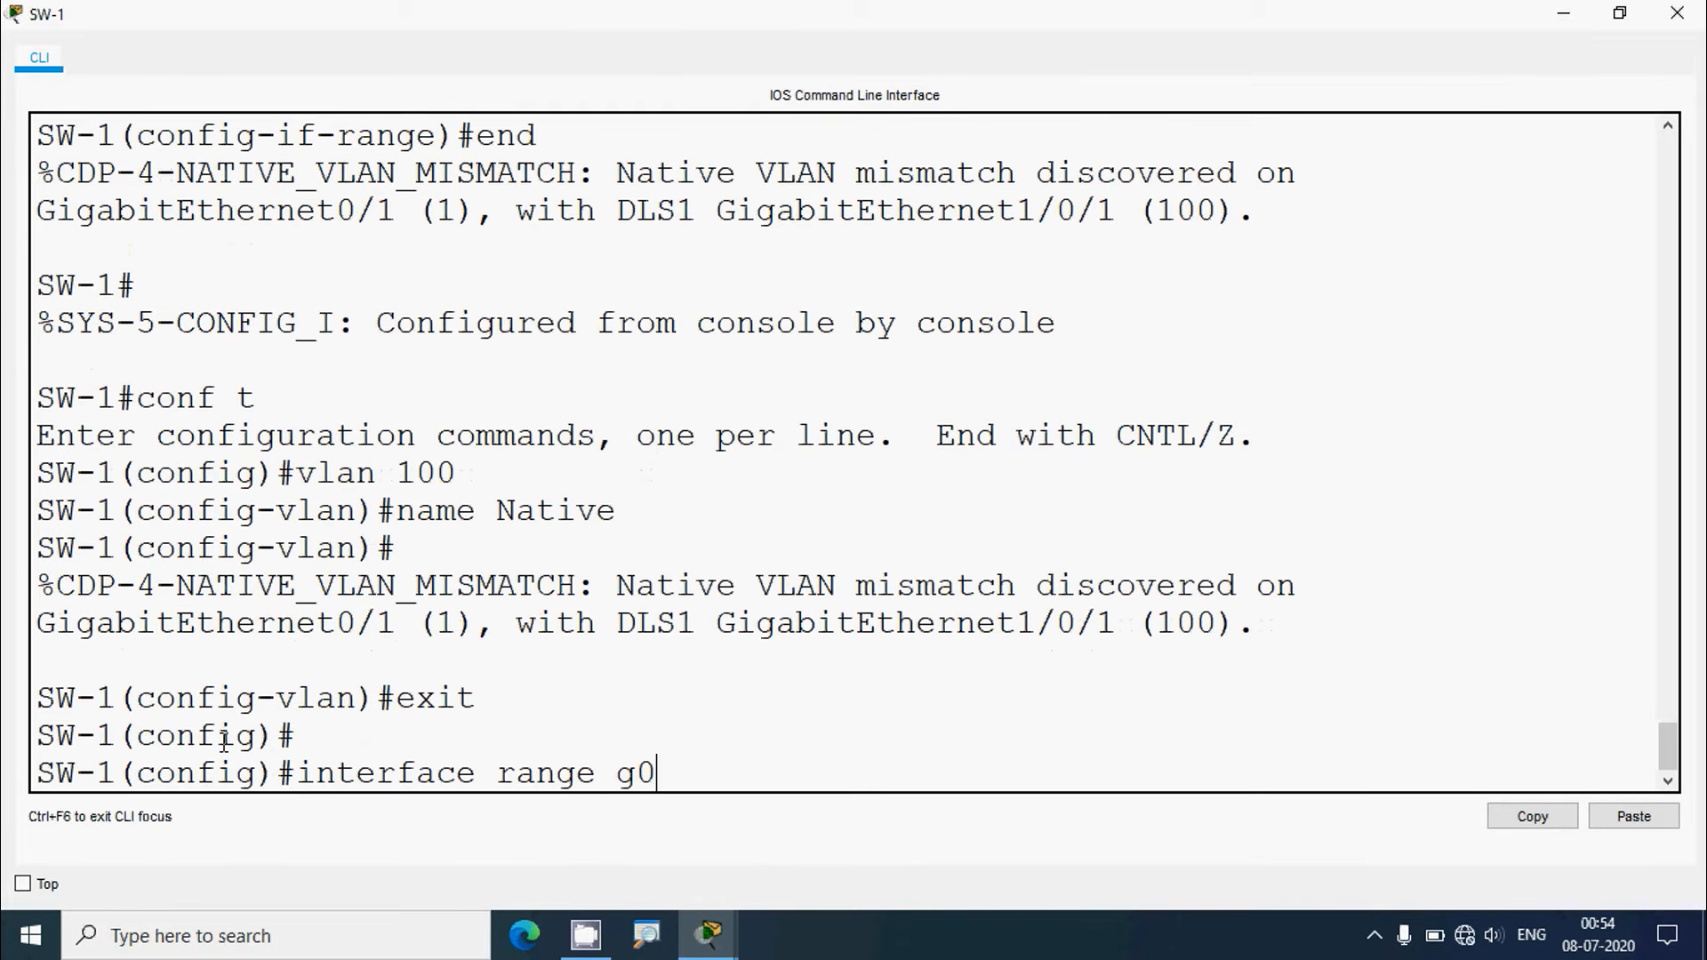
type("/1-2")
key("Return")
type("switchport m")
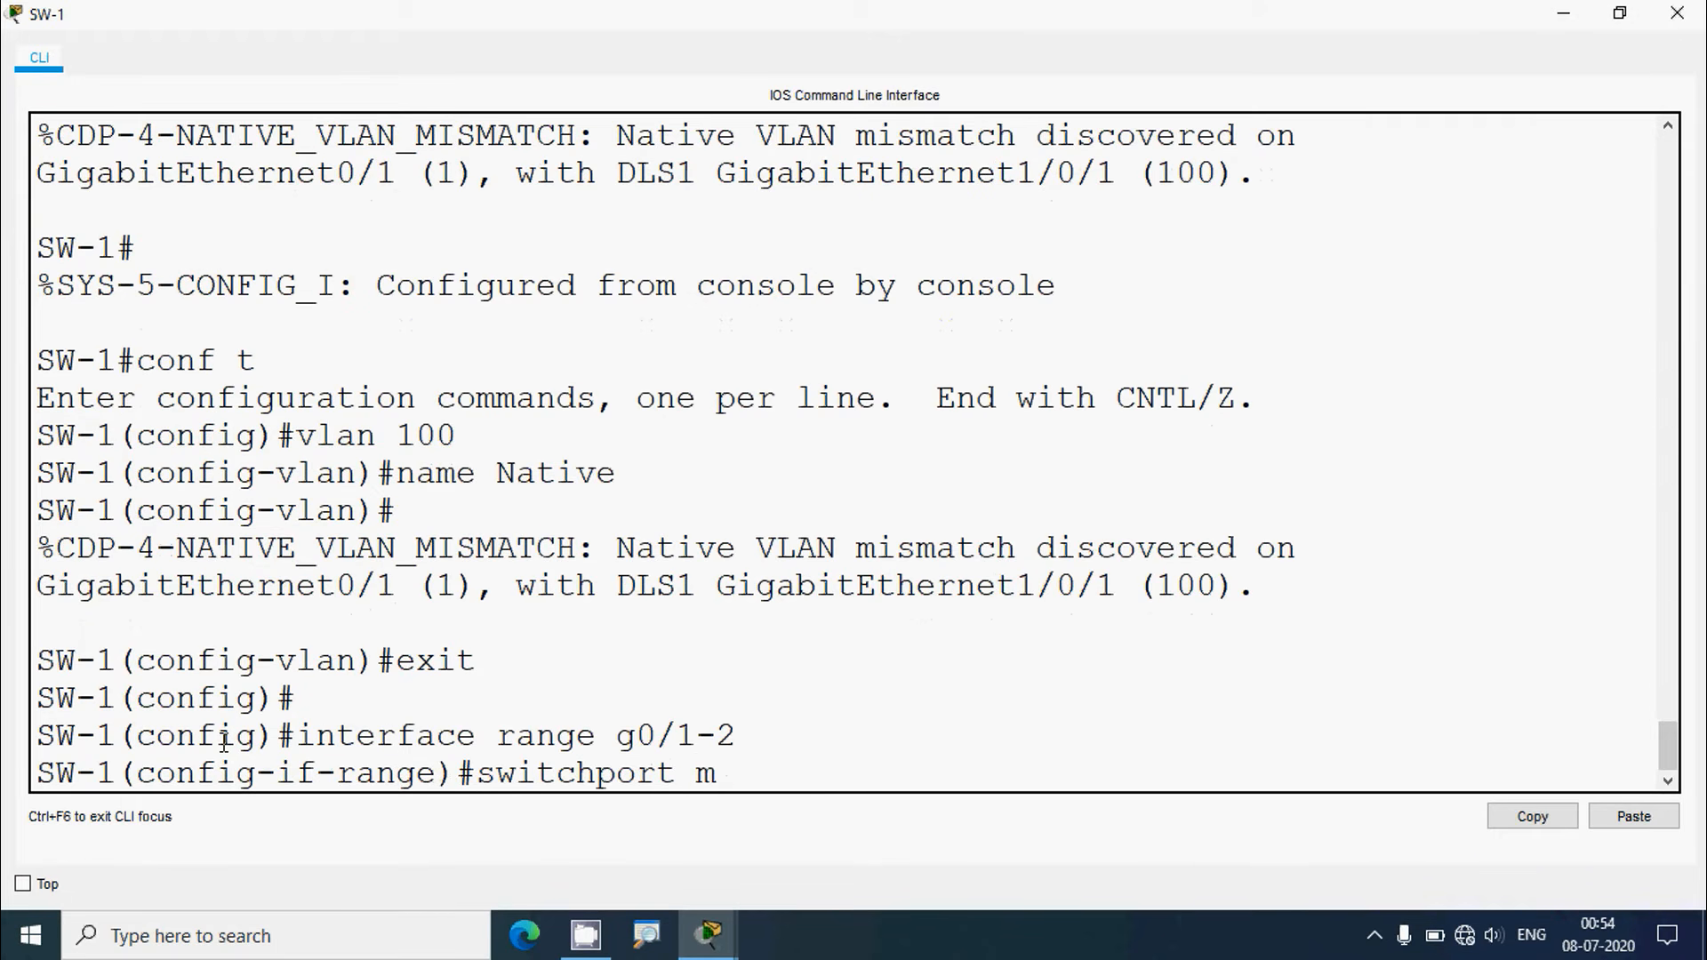
key("BackSpace")
type("trunk native v")
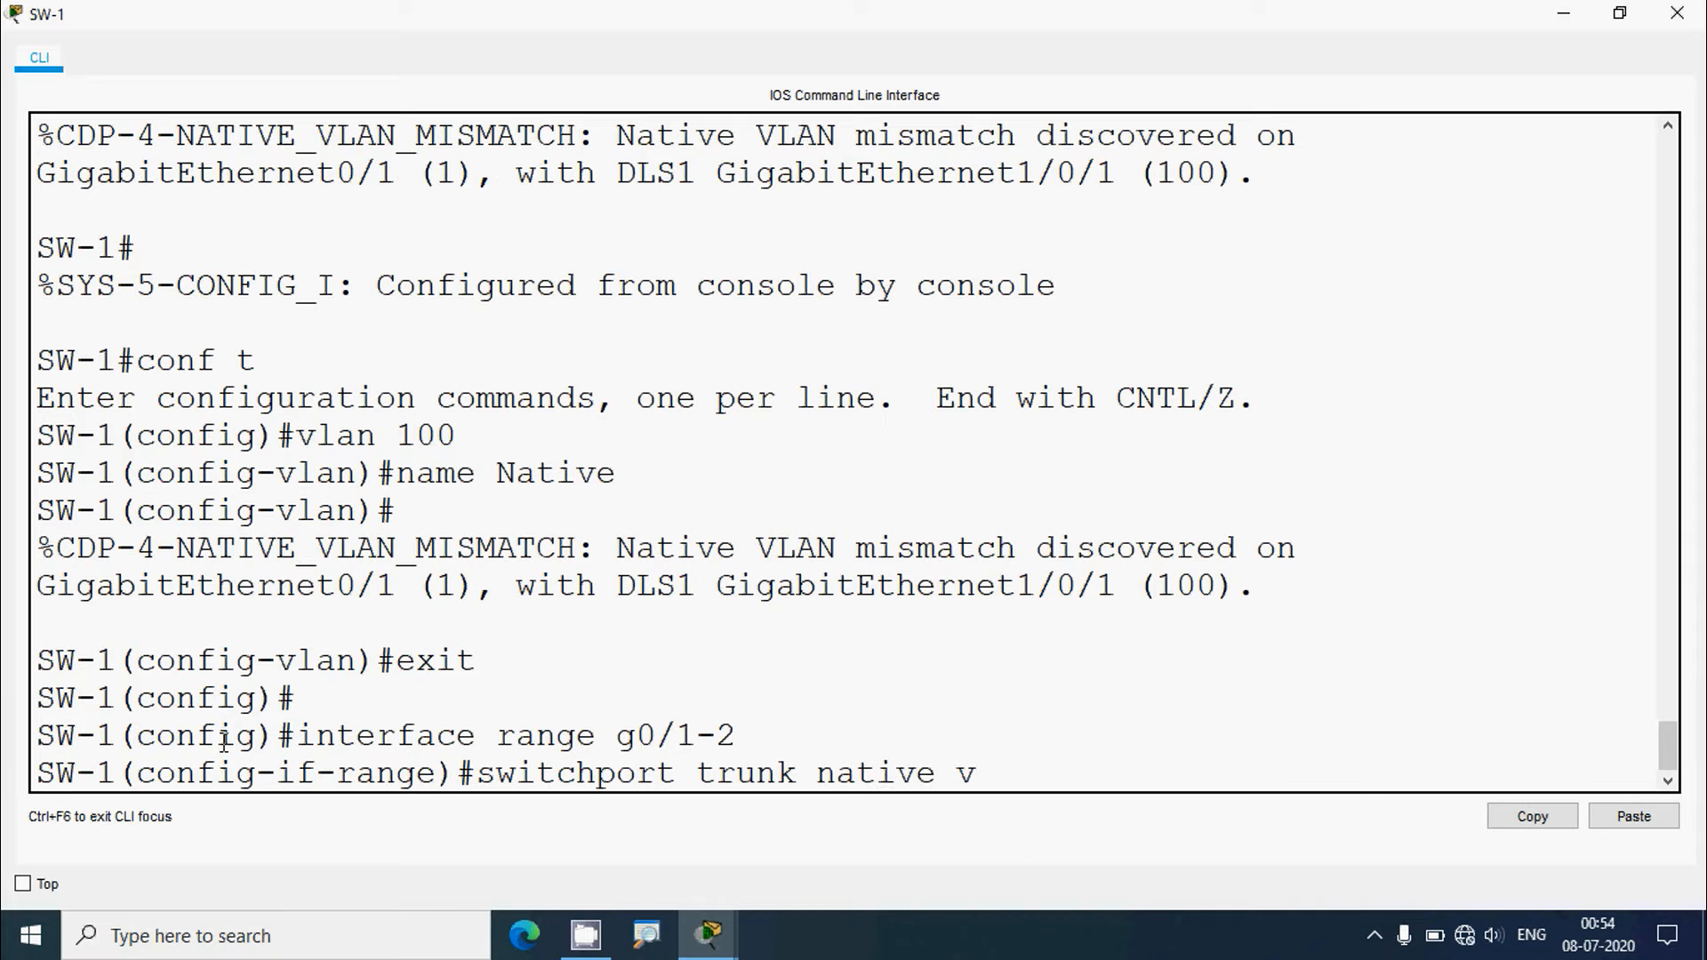
type("lann100")
key("Return")
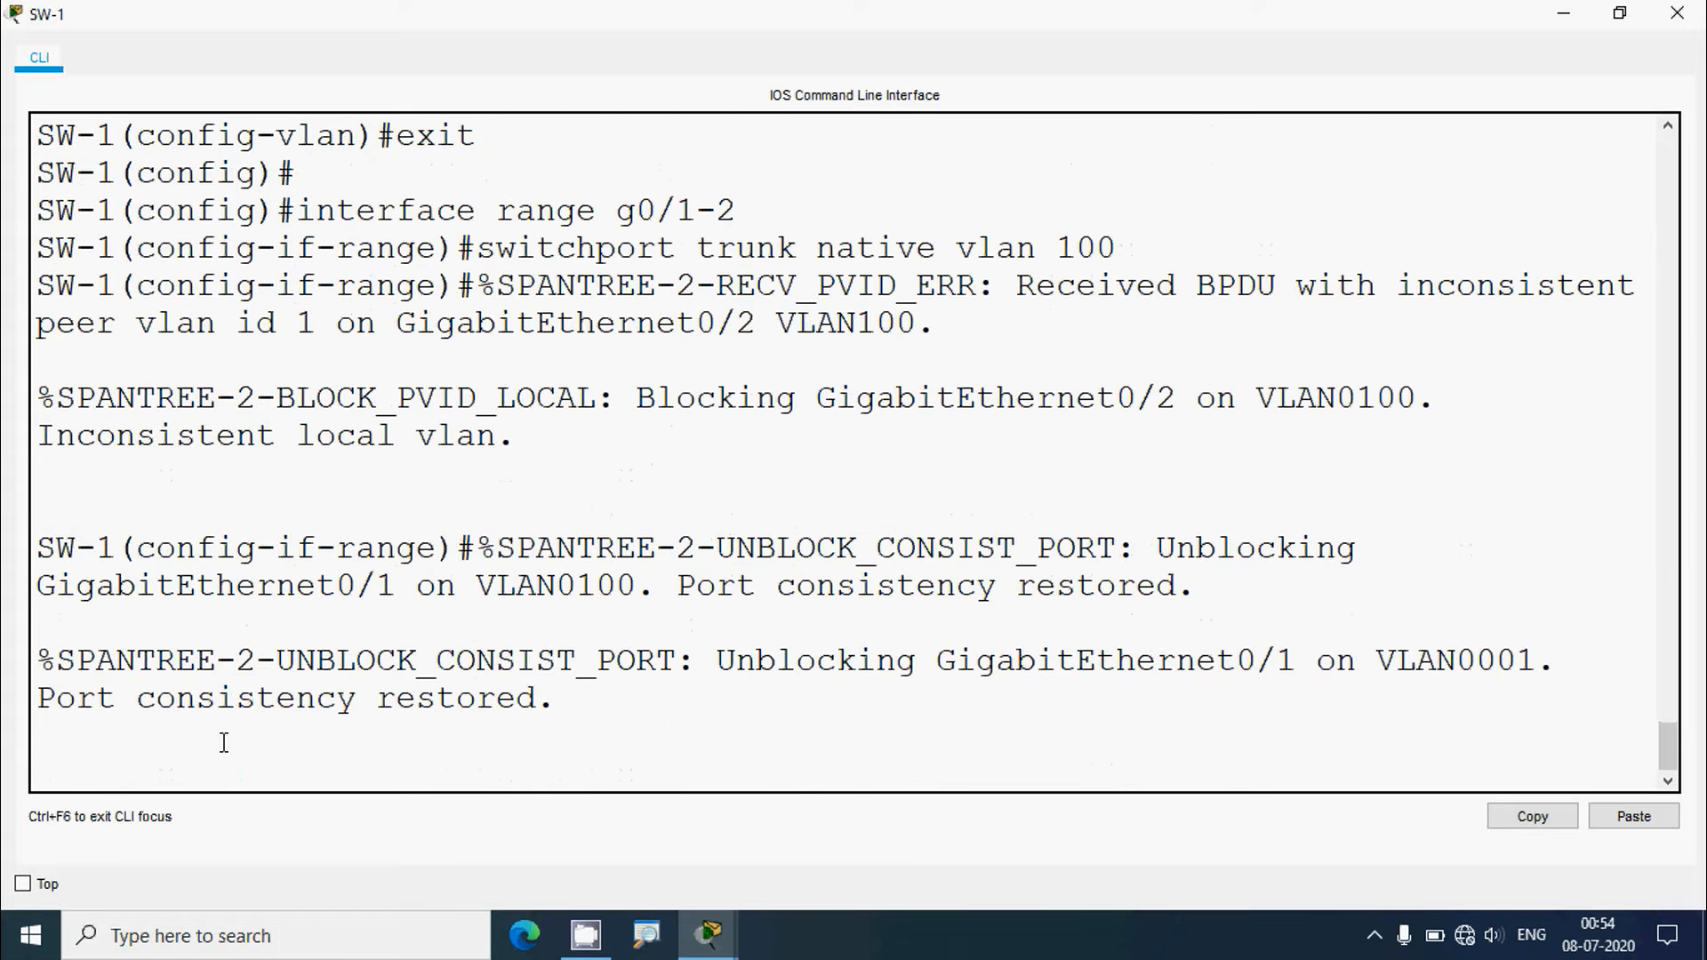
key("Return")
left_click(1676, 14)
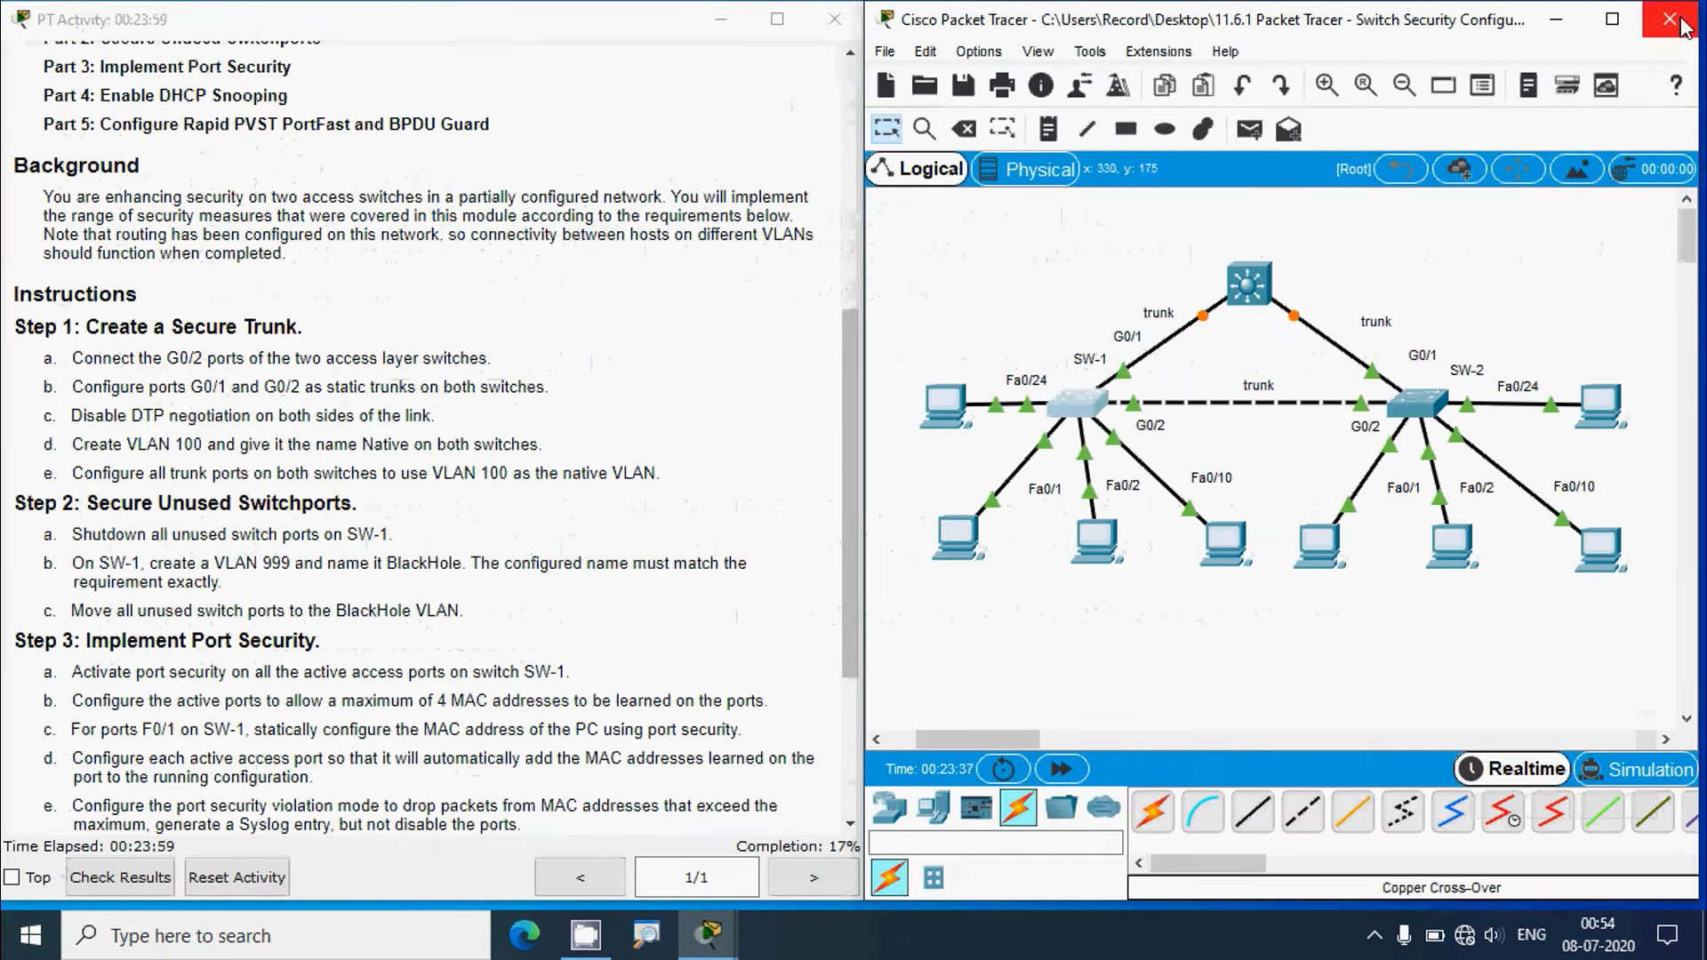
Open the SW-2 command line in a maximized window and exit VLAN configuration to global configuration mode
left_click(1420, 404)
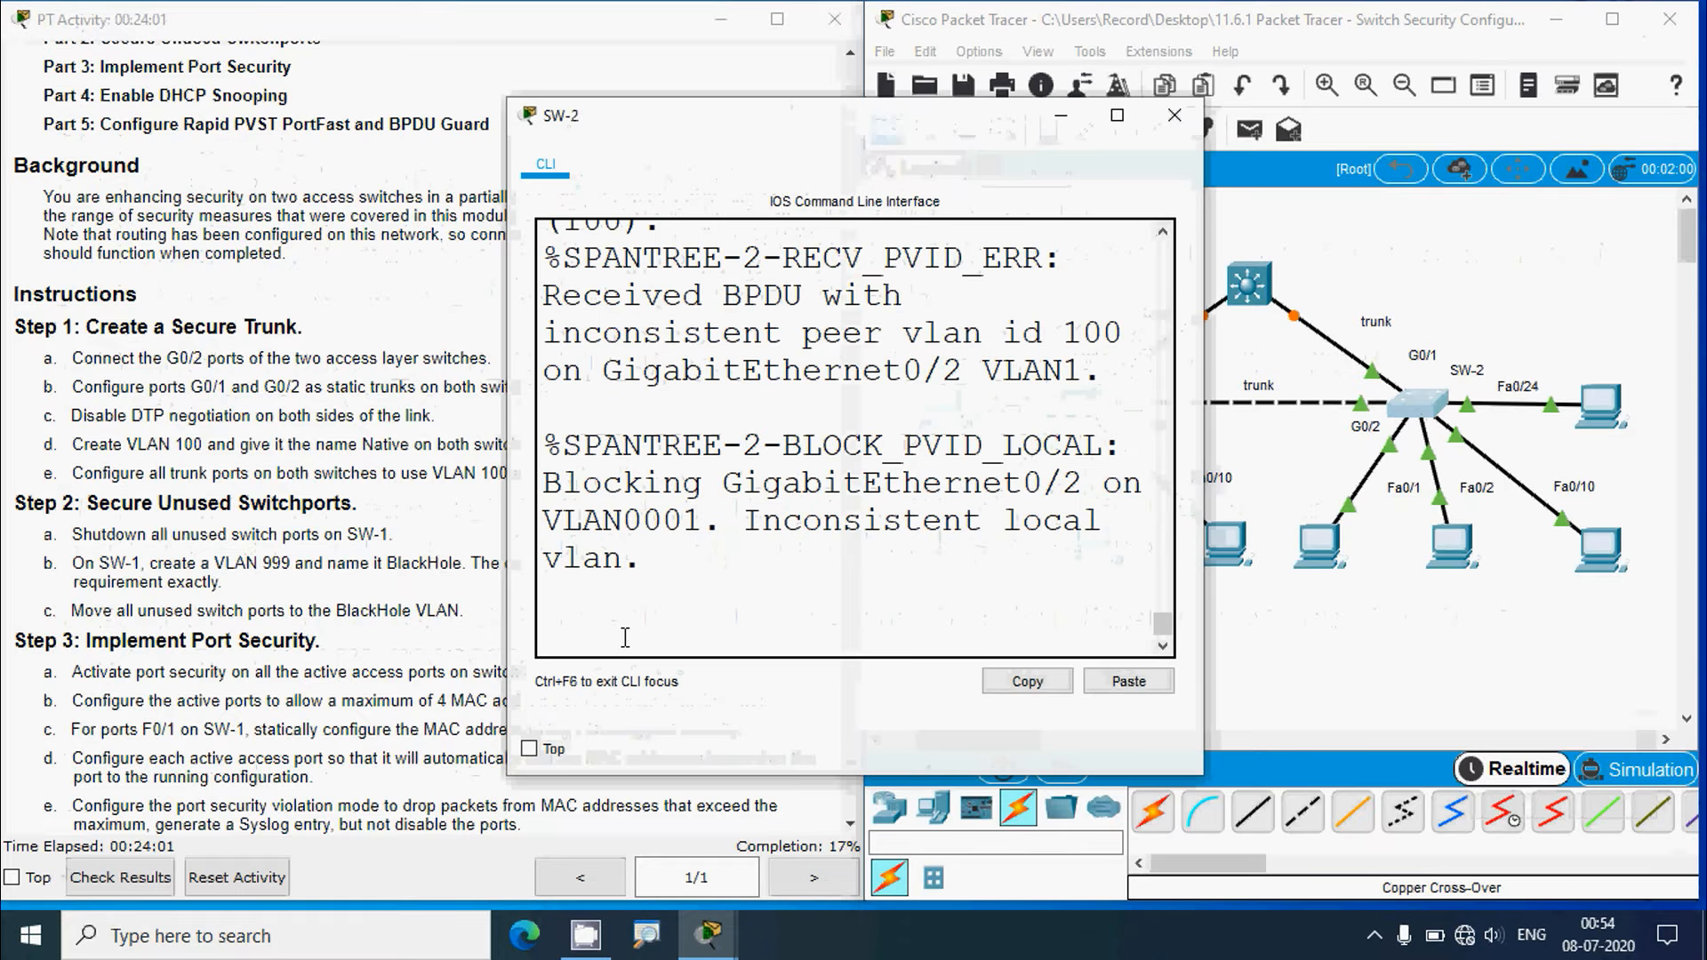
key("Return")
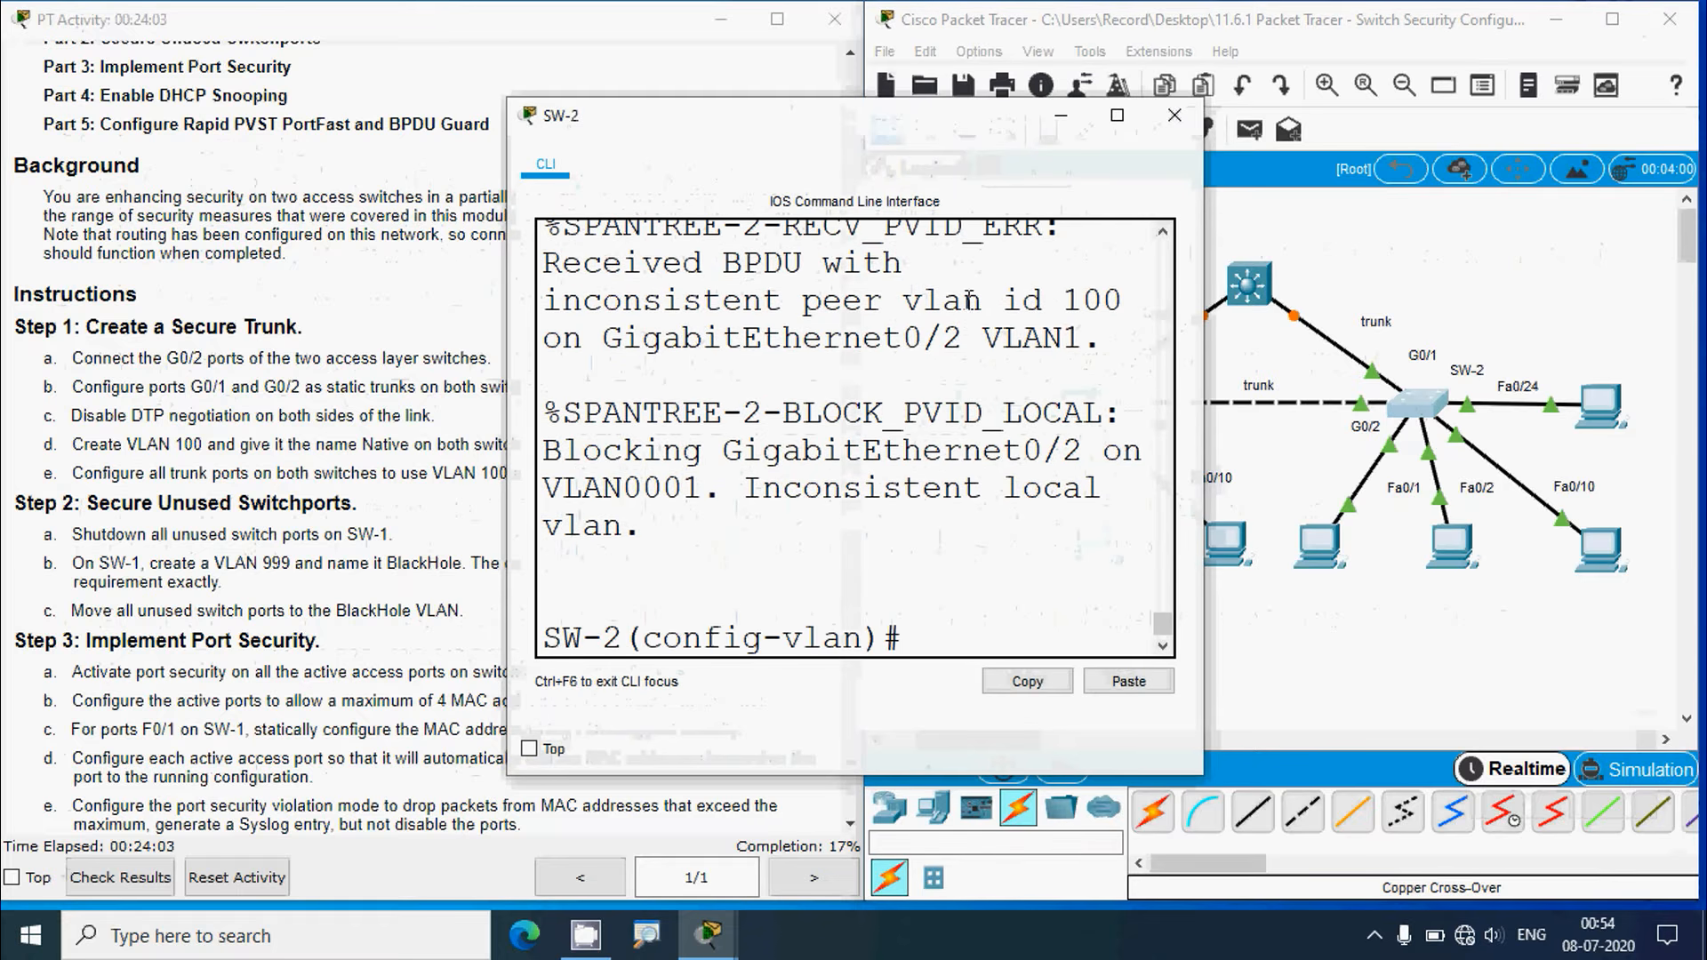
left_click(1117, 115)
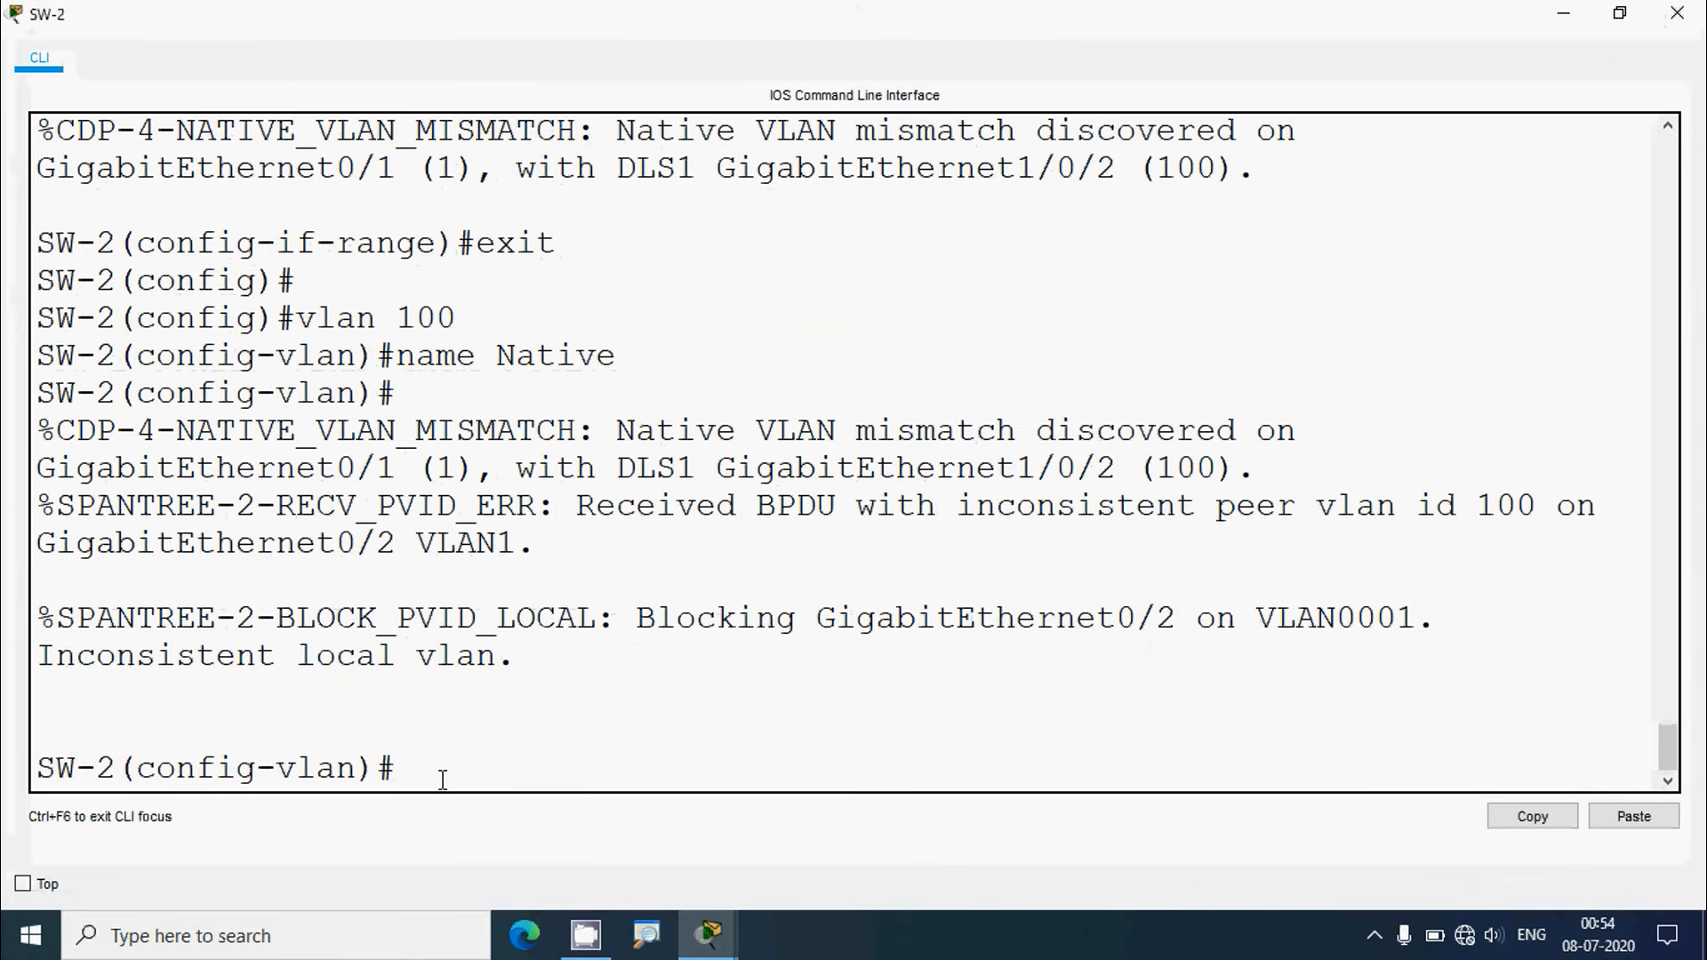
type("exit")
key("Return")
key("Return")
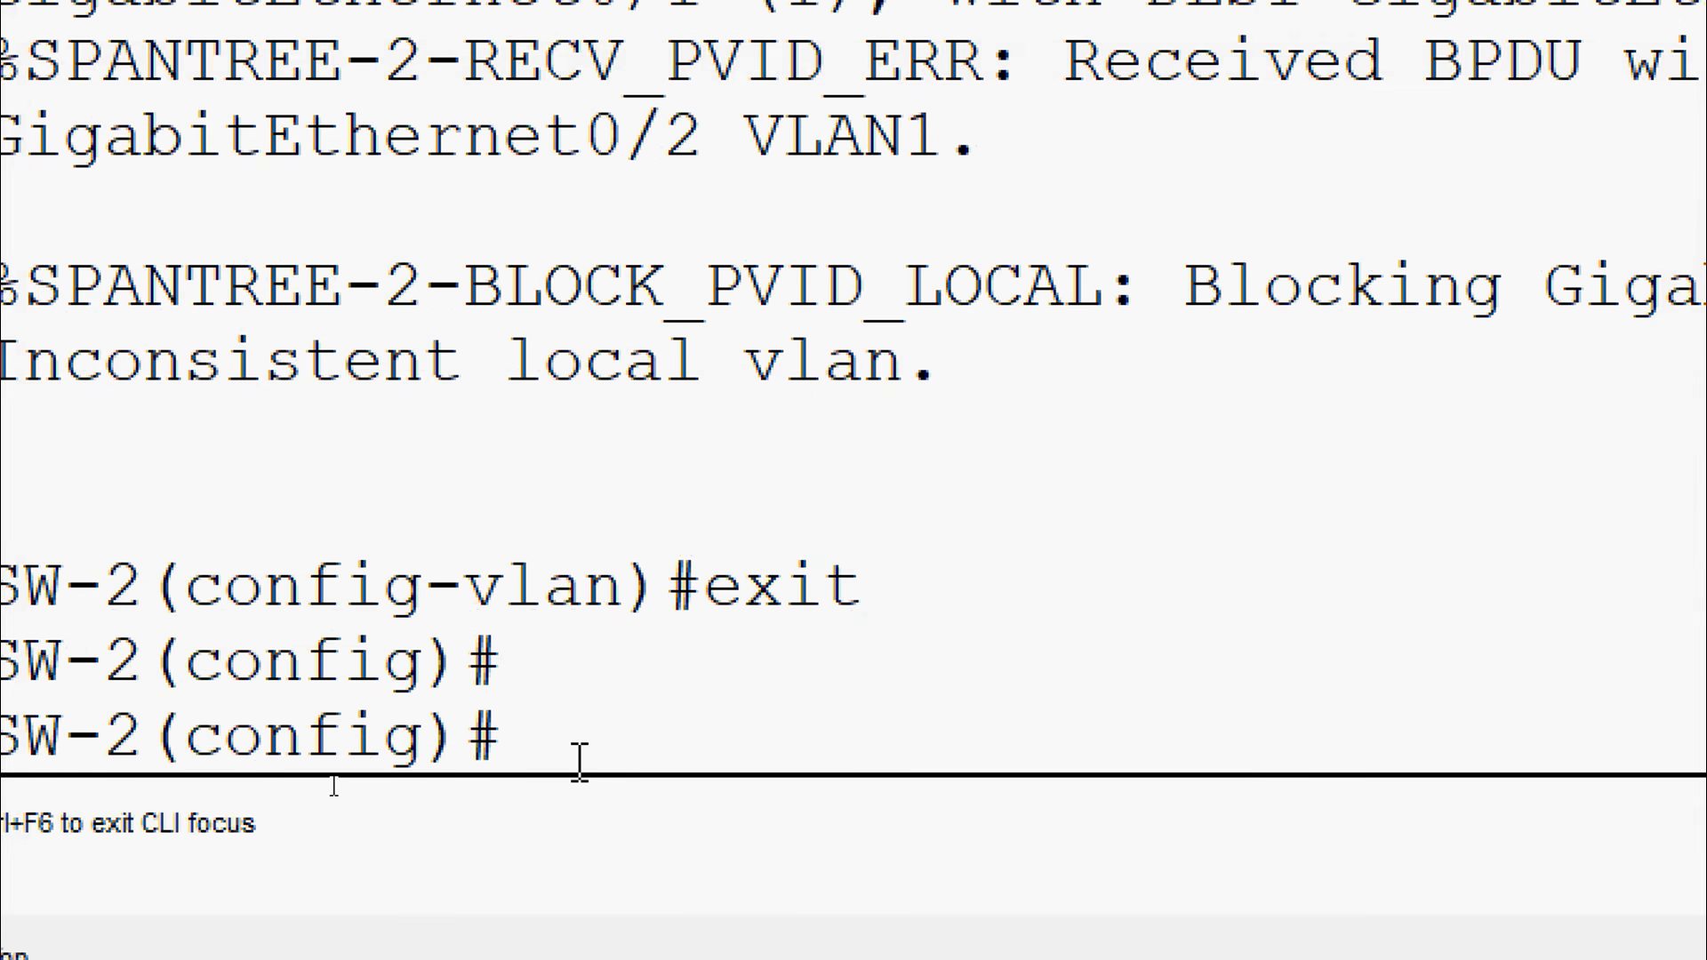
Set VLAN 100 as the trunk native VLAN on SW-2 interface range g0/1-2, and close the SW-2 window
type("interface g")
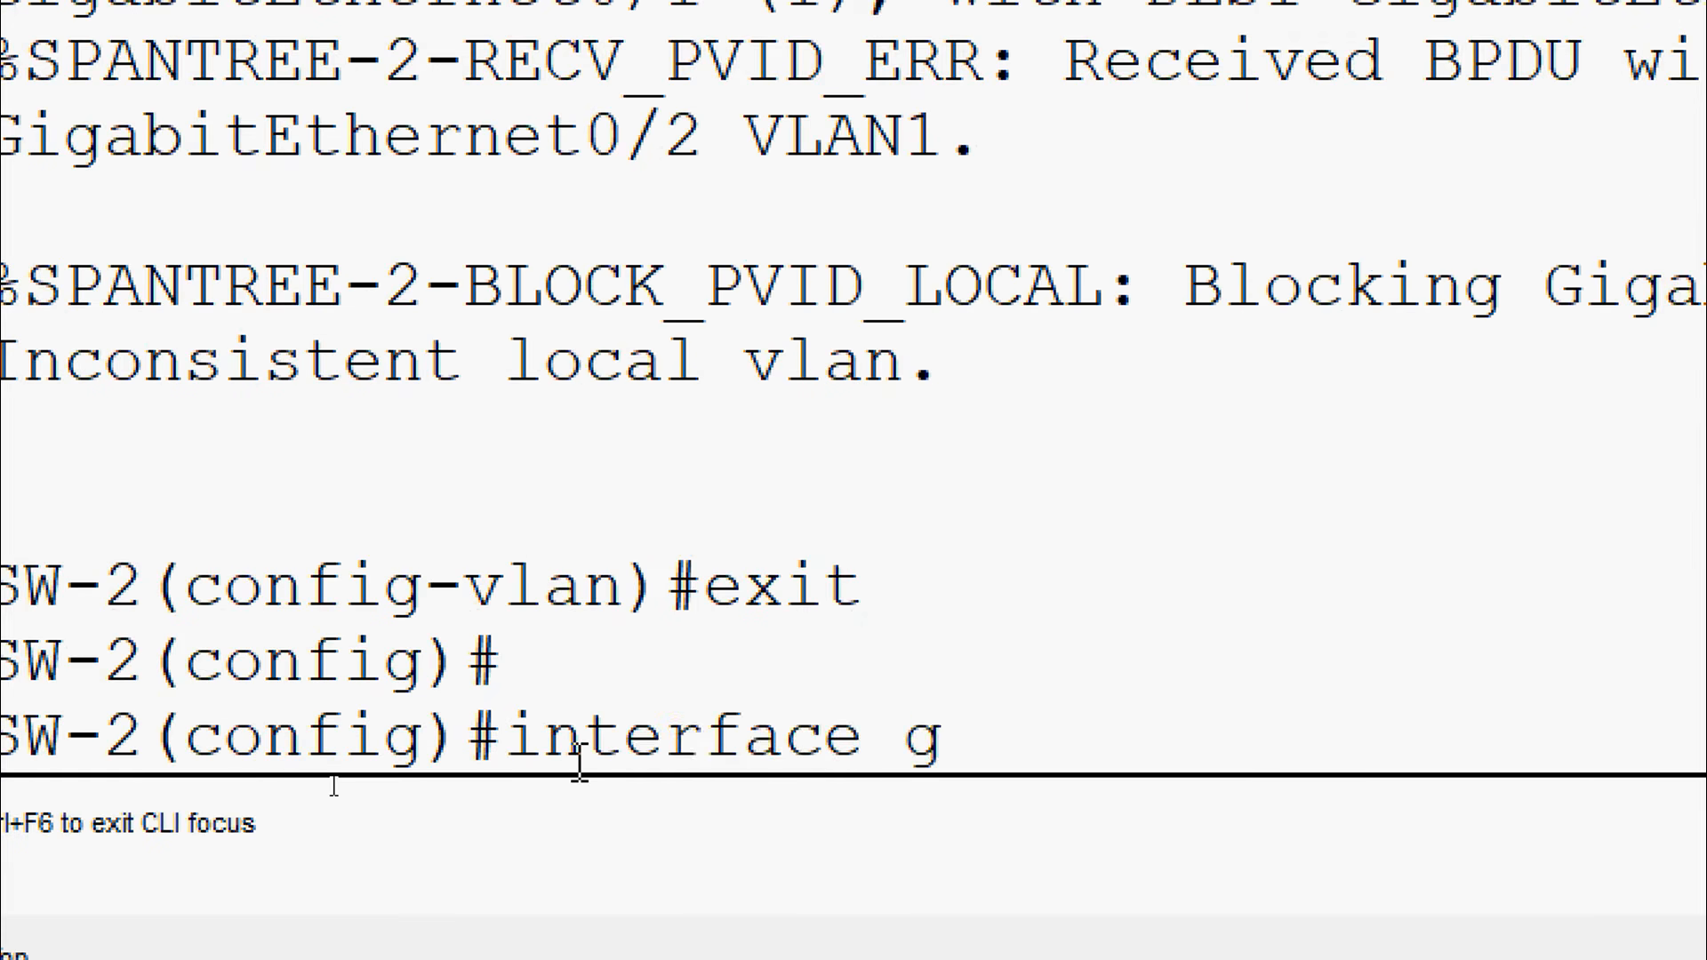
key("BackSpace")
type("range g0")
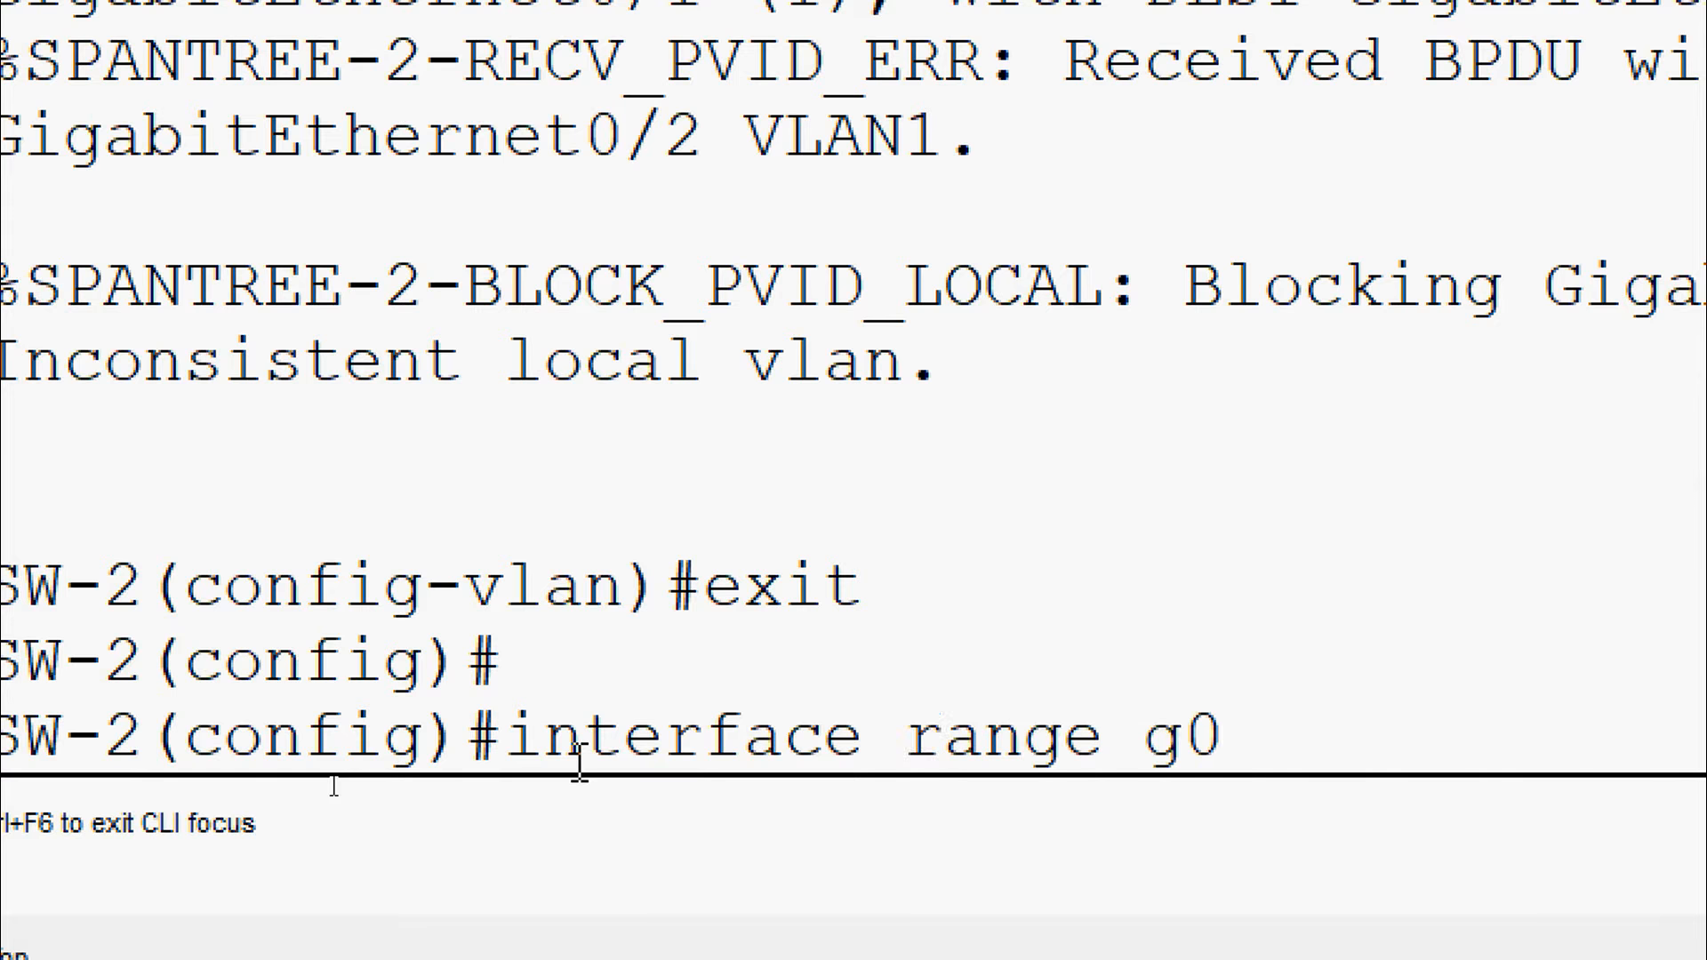
type("/1-2")
key("Return")
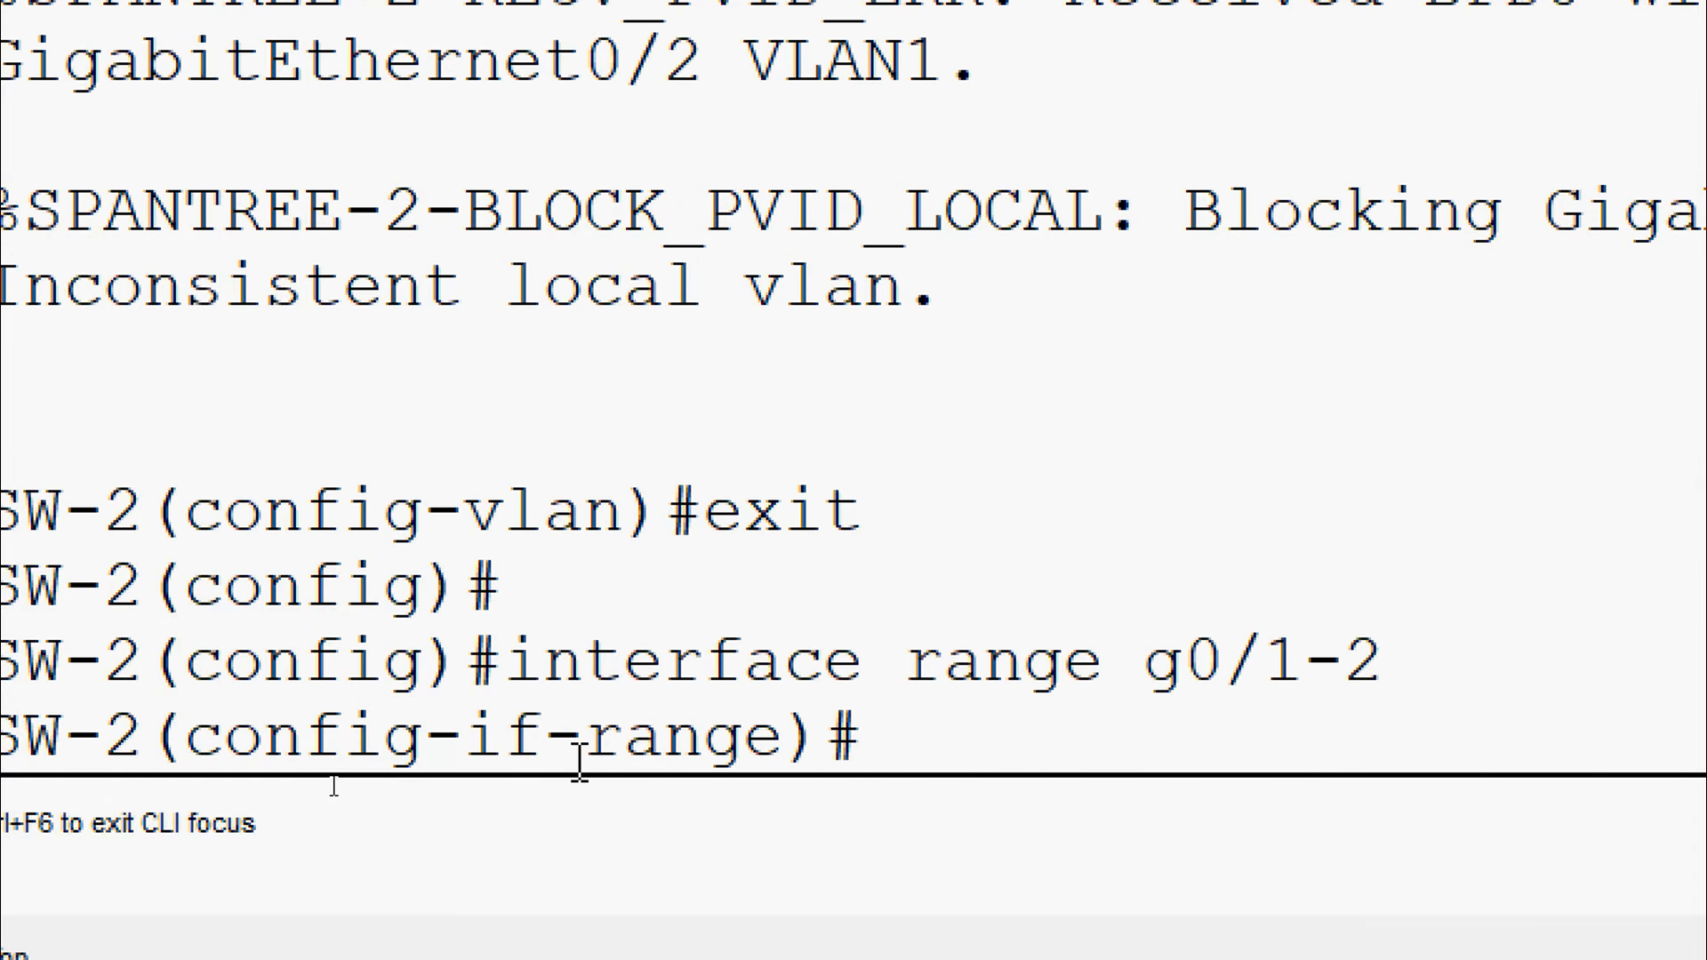
type("switchport ")
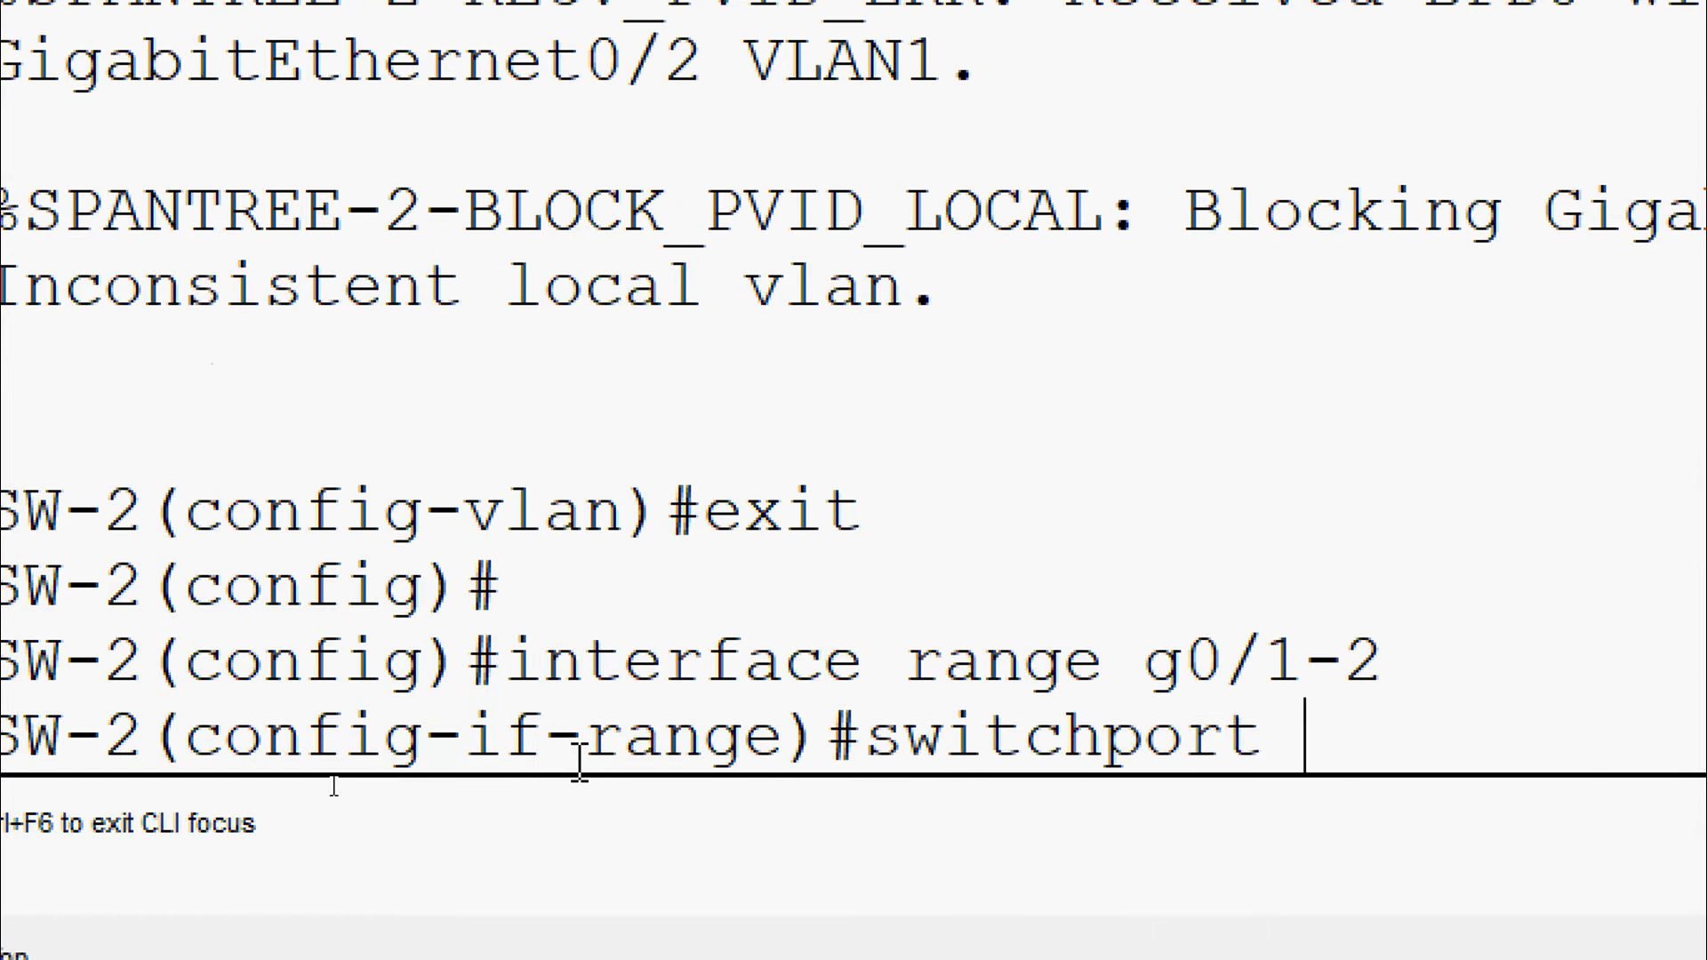
type("trunk nati")
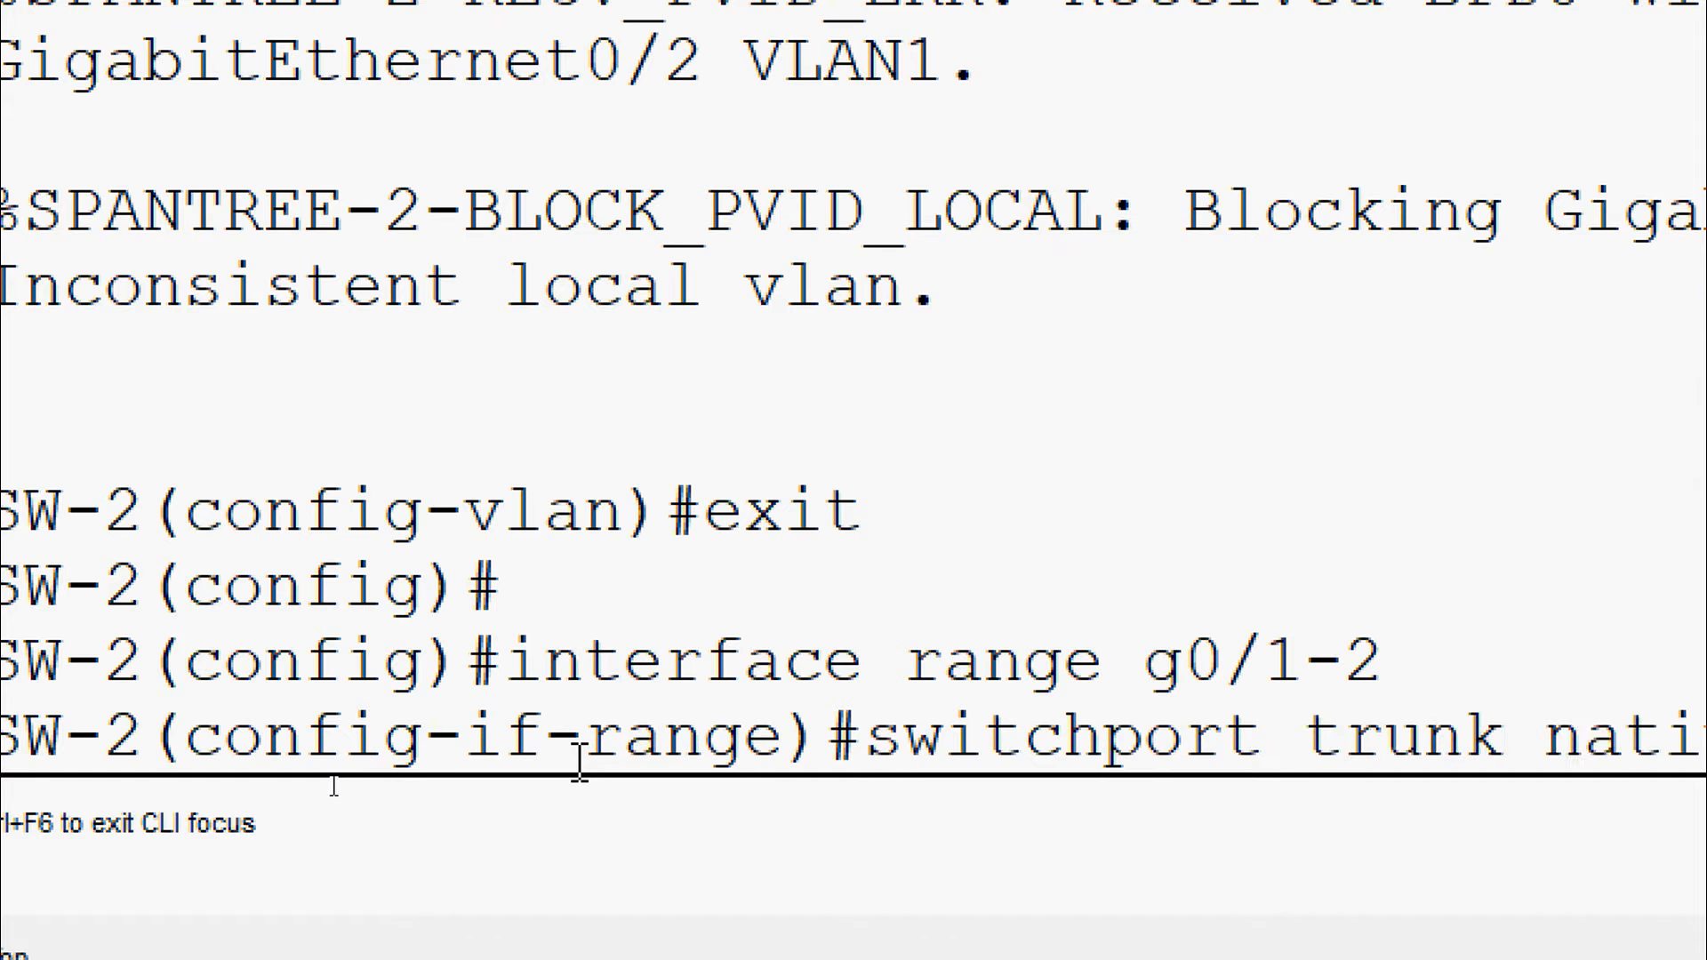
type("ve vlan ")
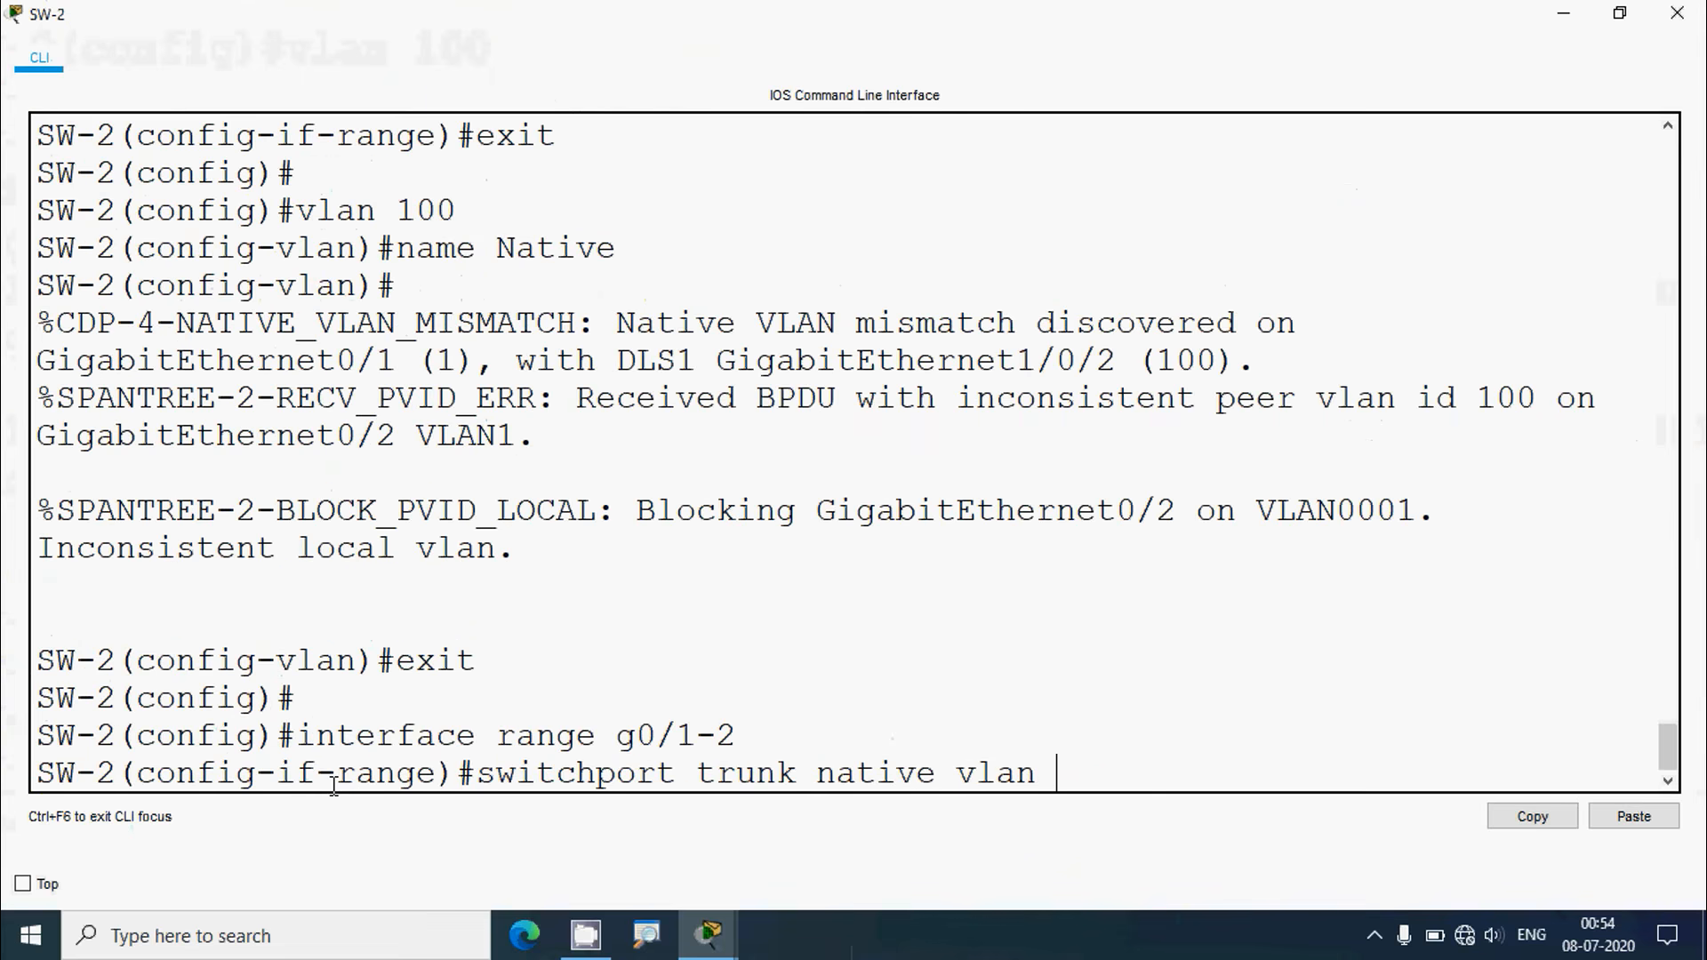
type("100")
key("Return")
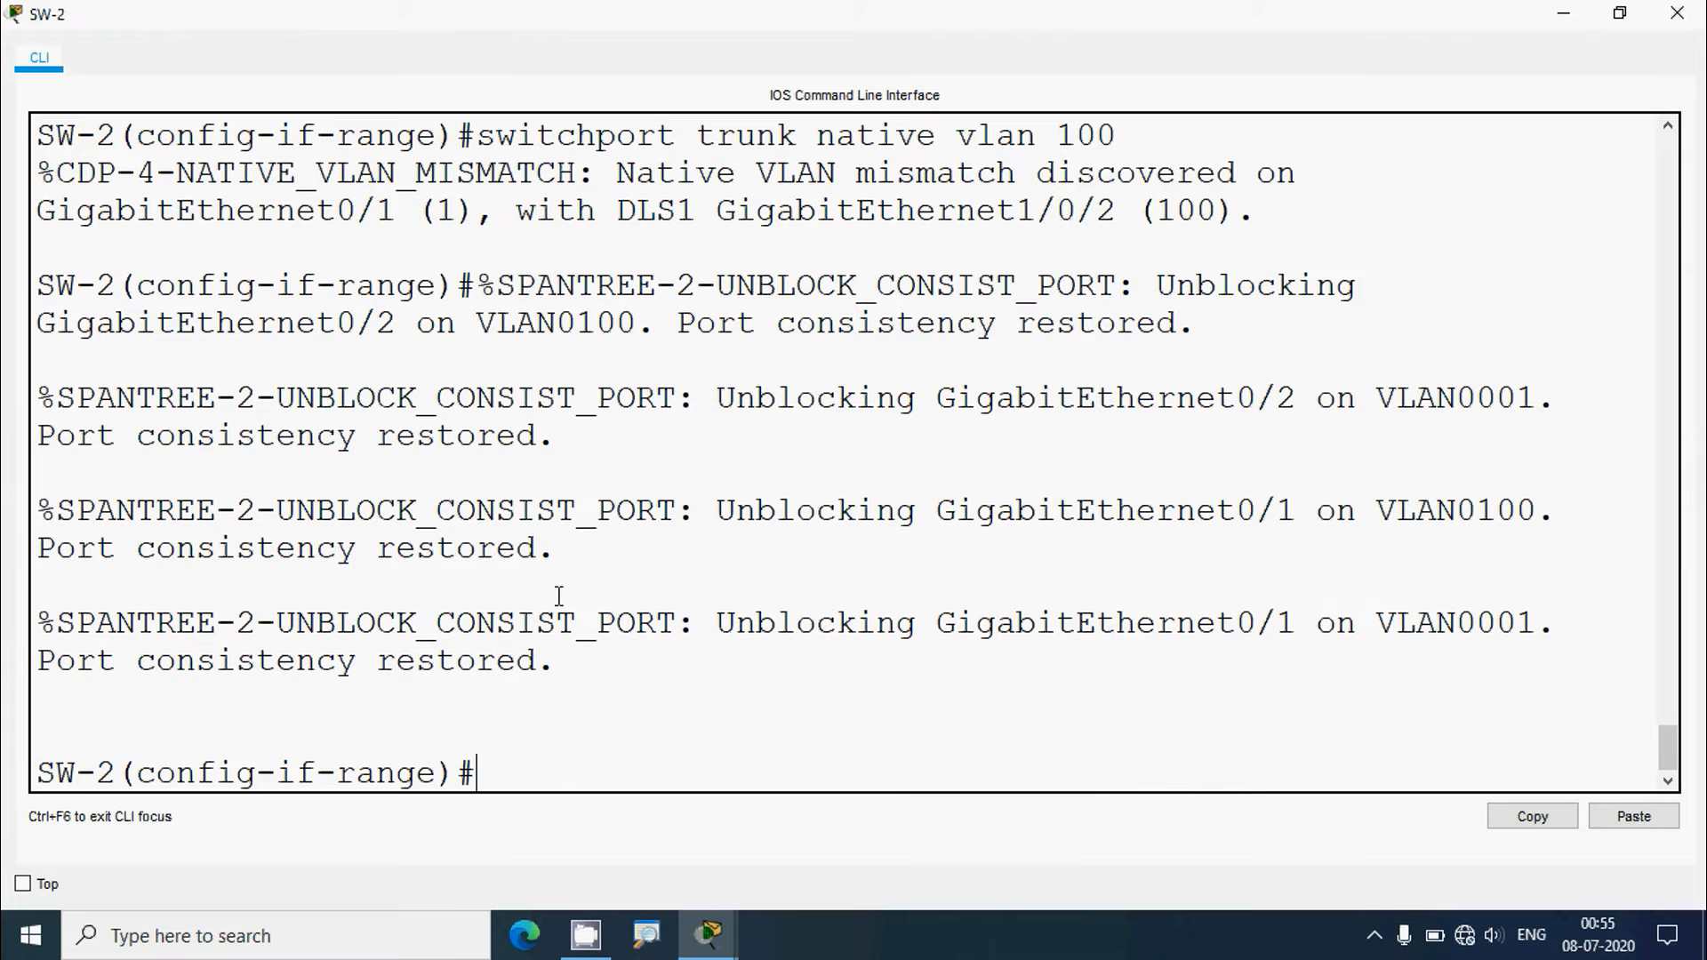
left_click_drag(558, 661, 340, 658)
left_click(614, 654)
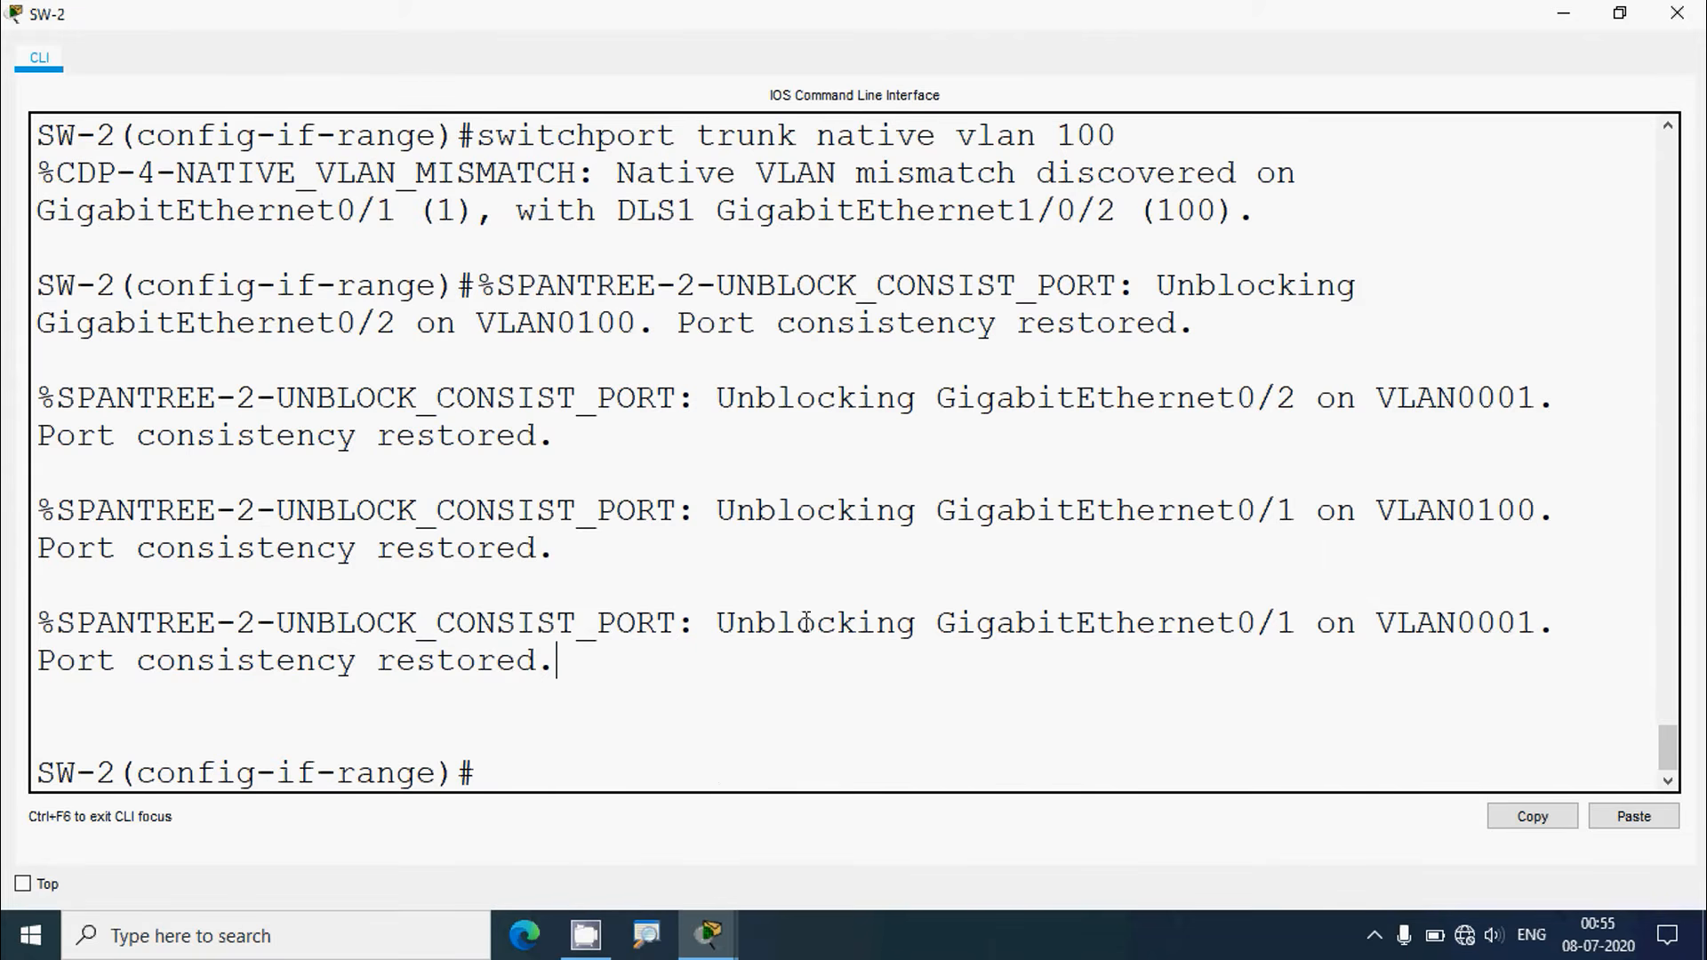
left_click(1677, 14)
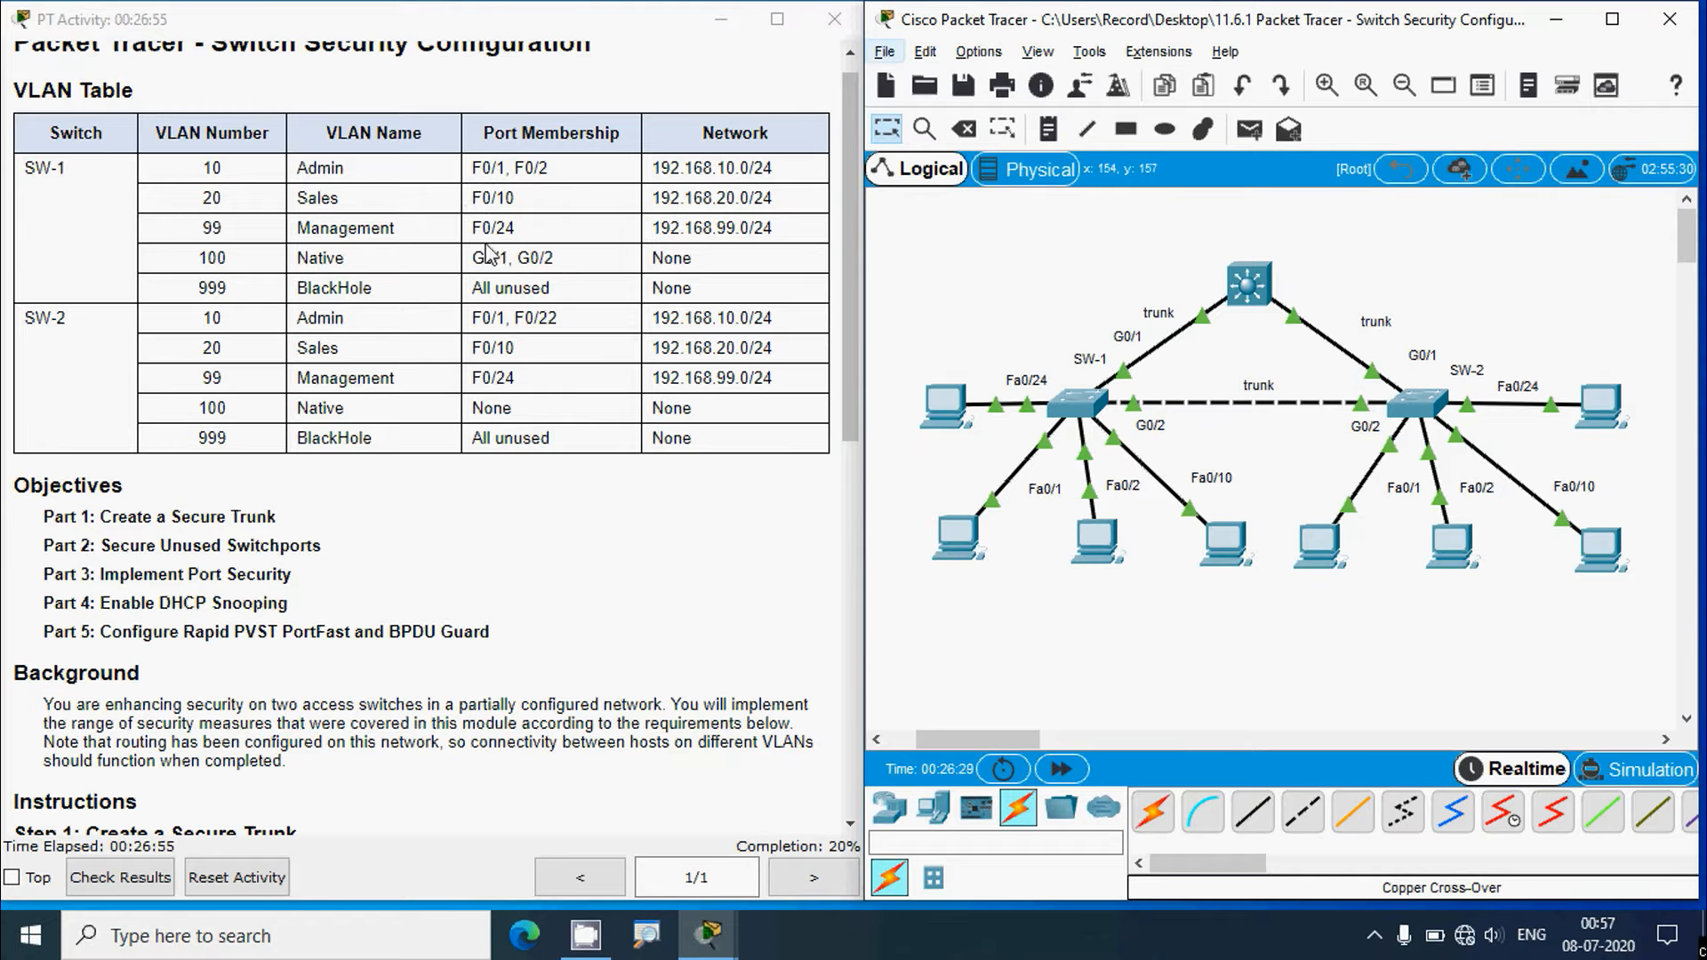
Open the SW-1 command line and leave interface range configuration for global configuration mode with exit
left_click(1077, 409)
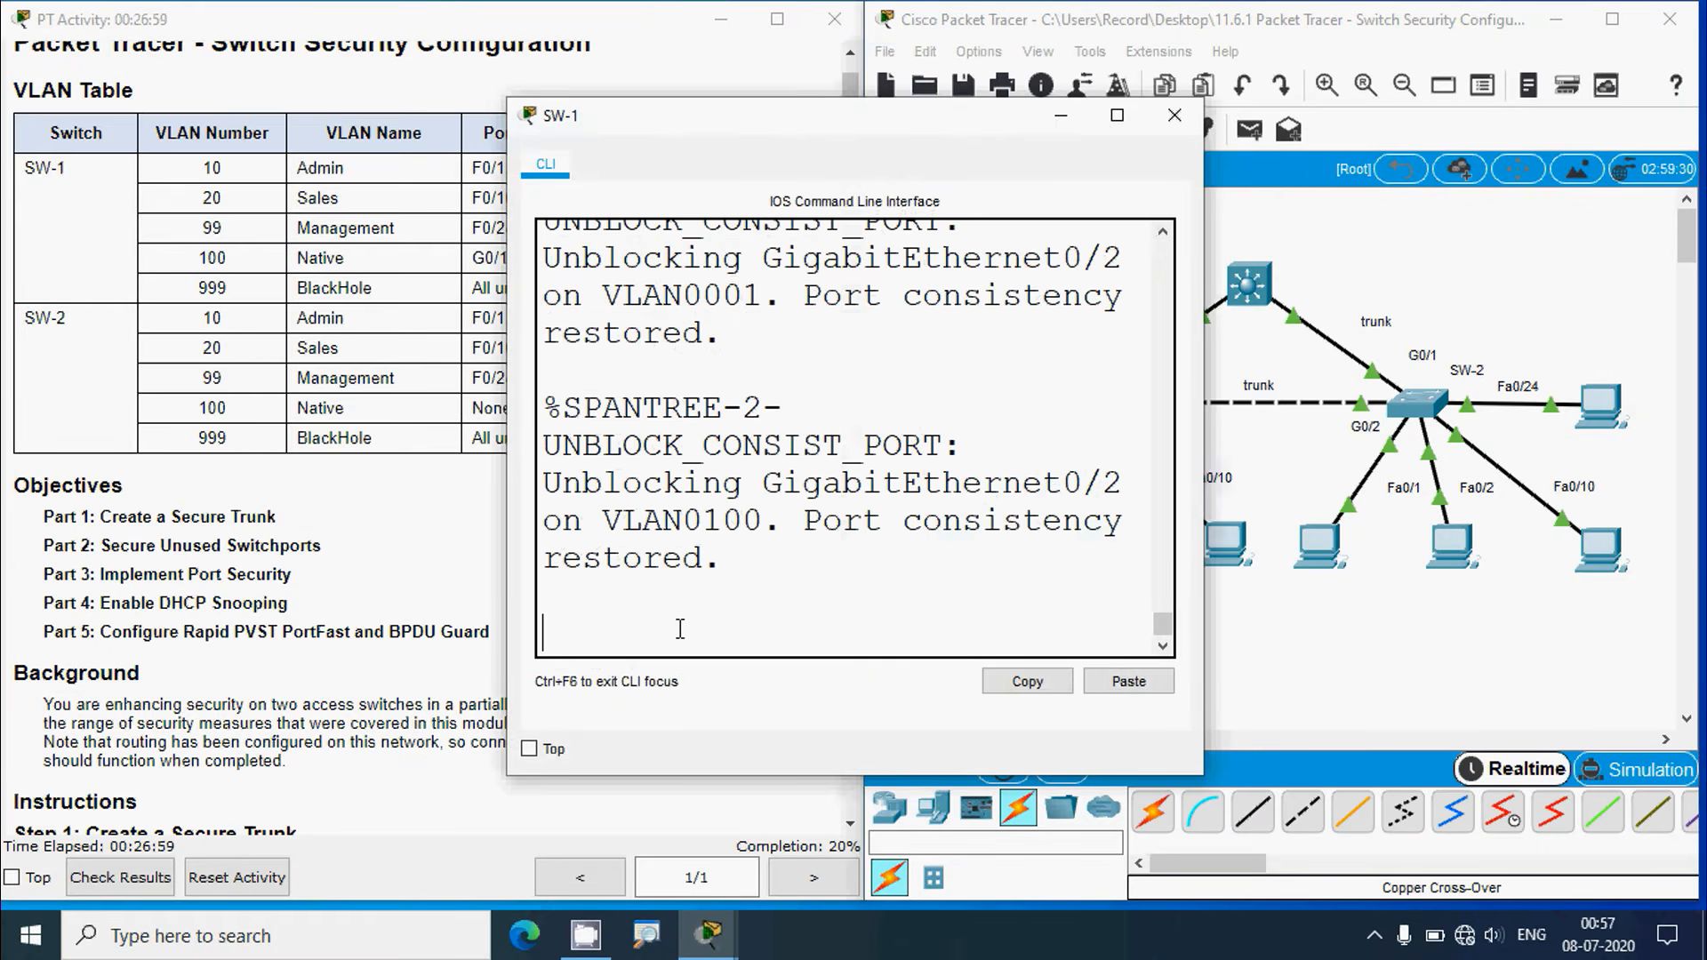
key("Return")
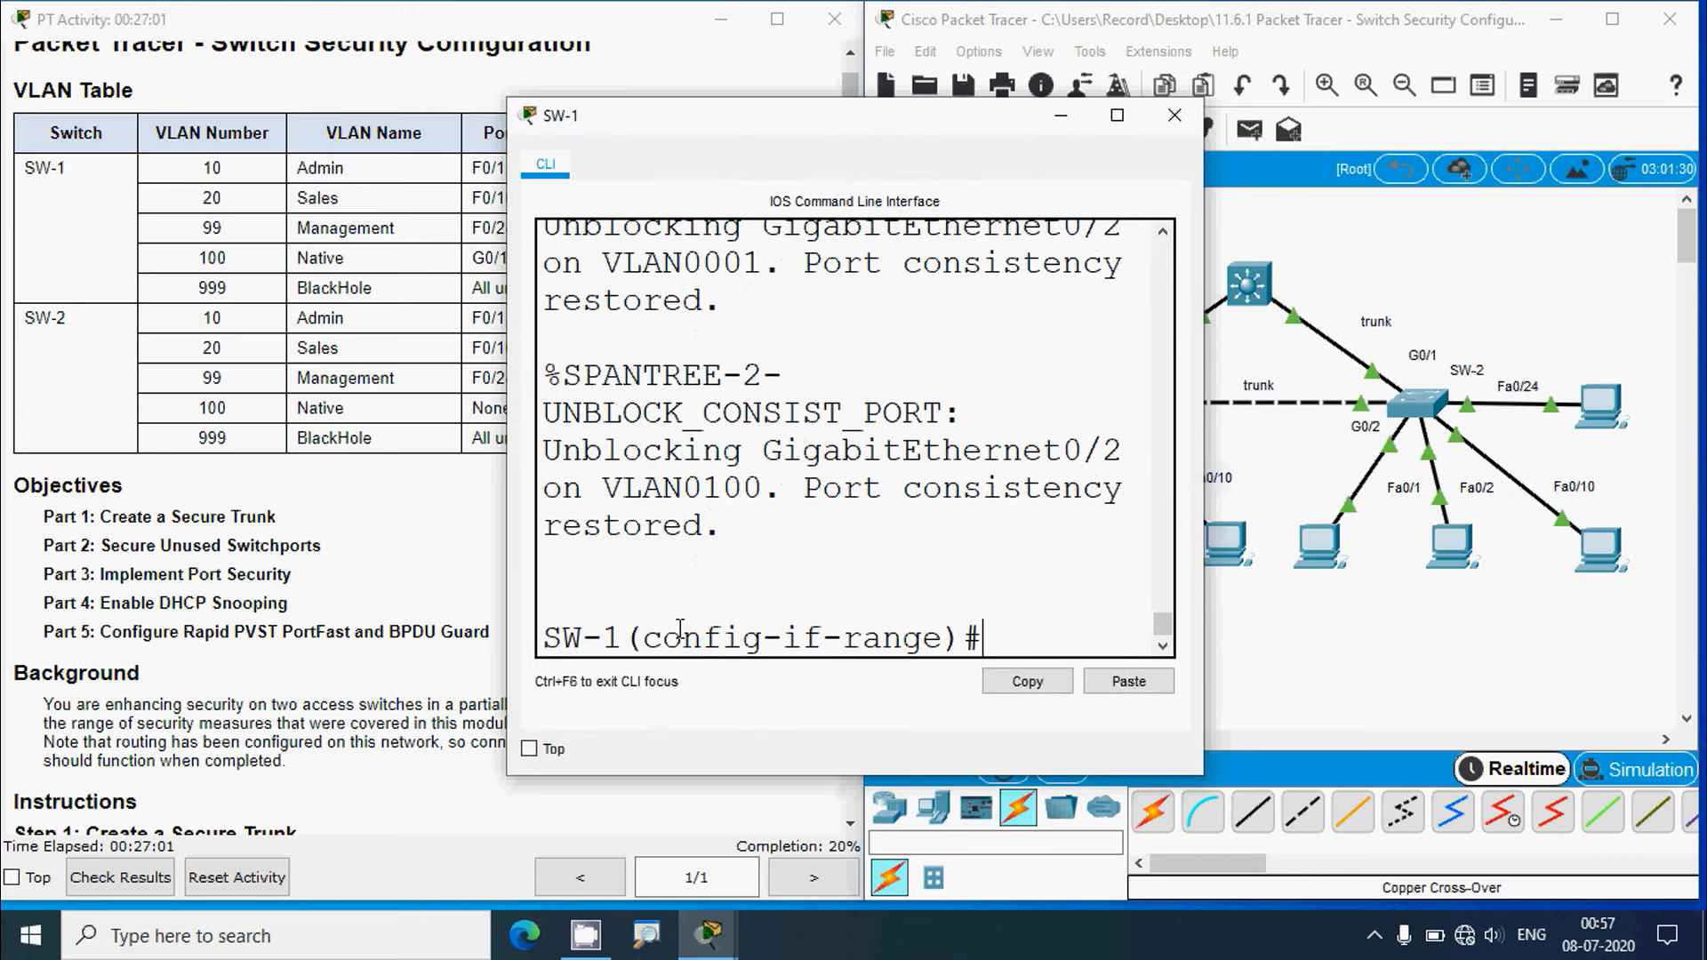
type("exit")
key("Return")
key("Return")
Shut down the unused ports on SW-1 with the interface range fa 0/3-9, fa0/11-23
type("int")
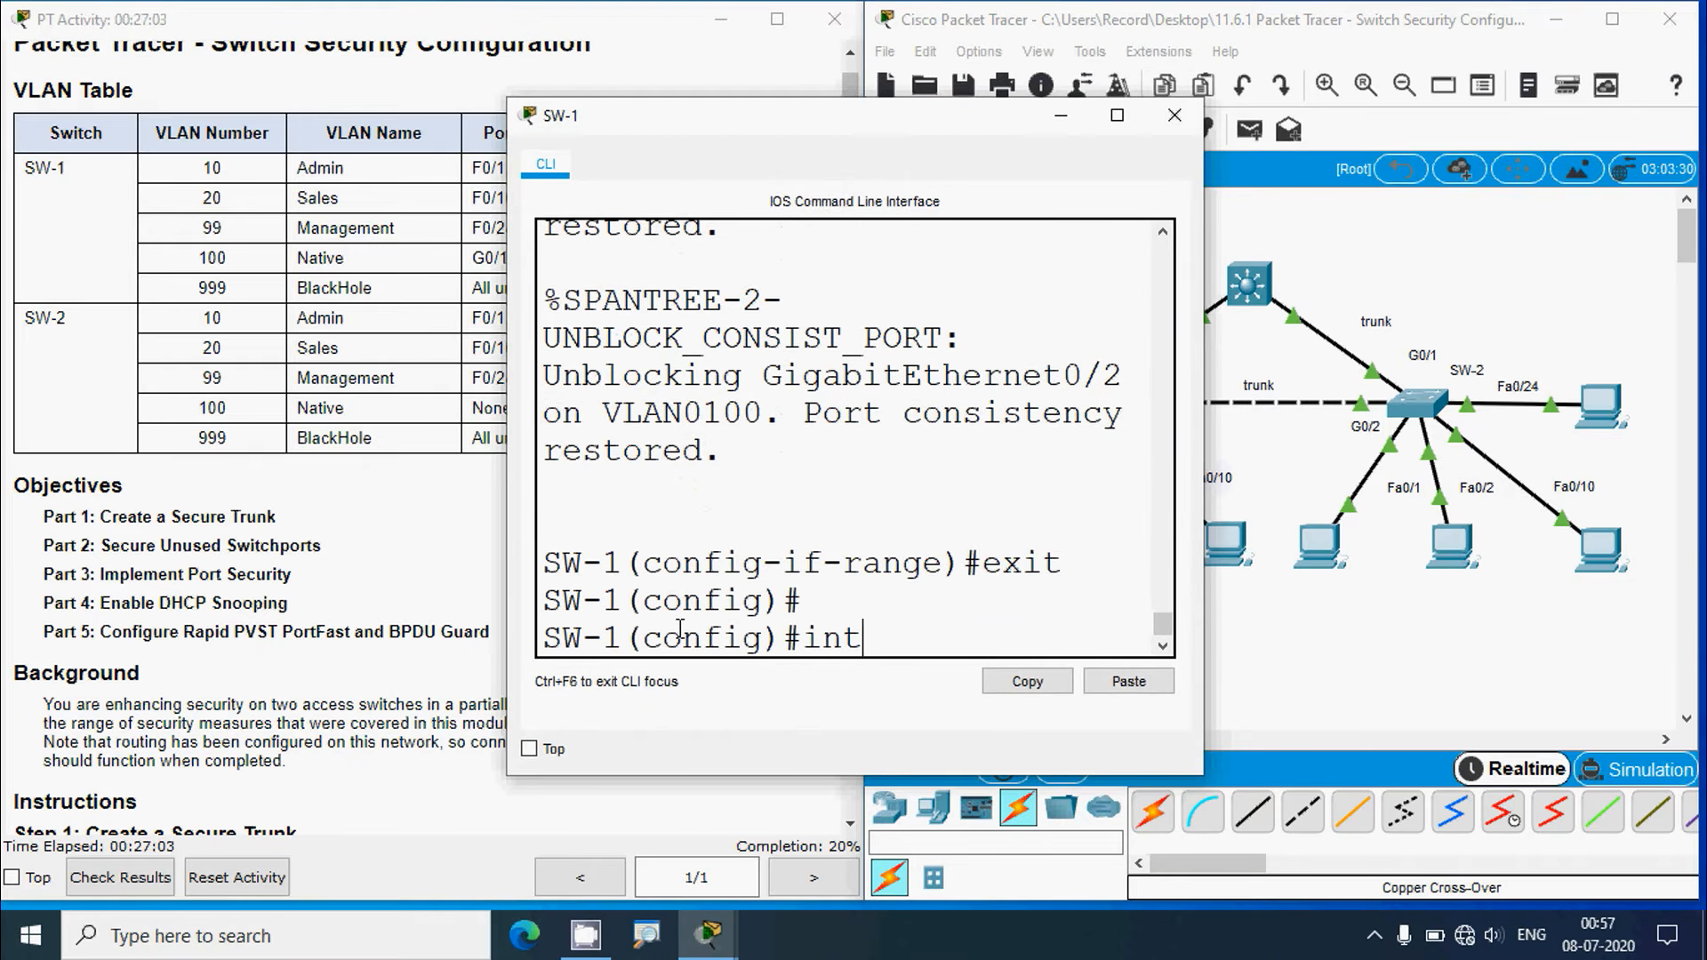
type("erface rang")
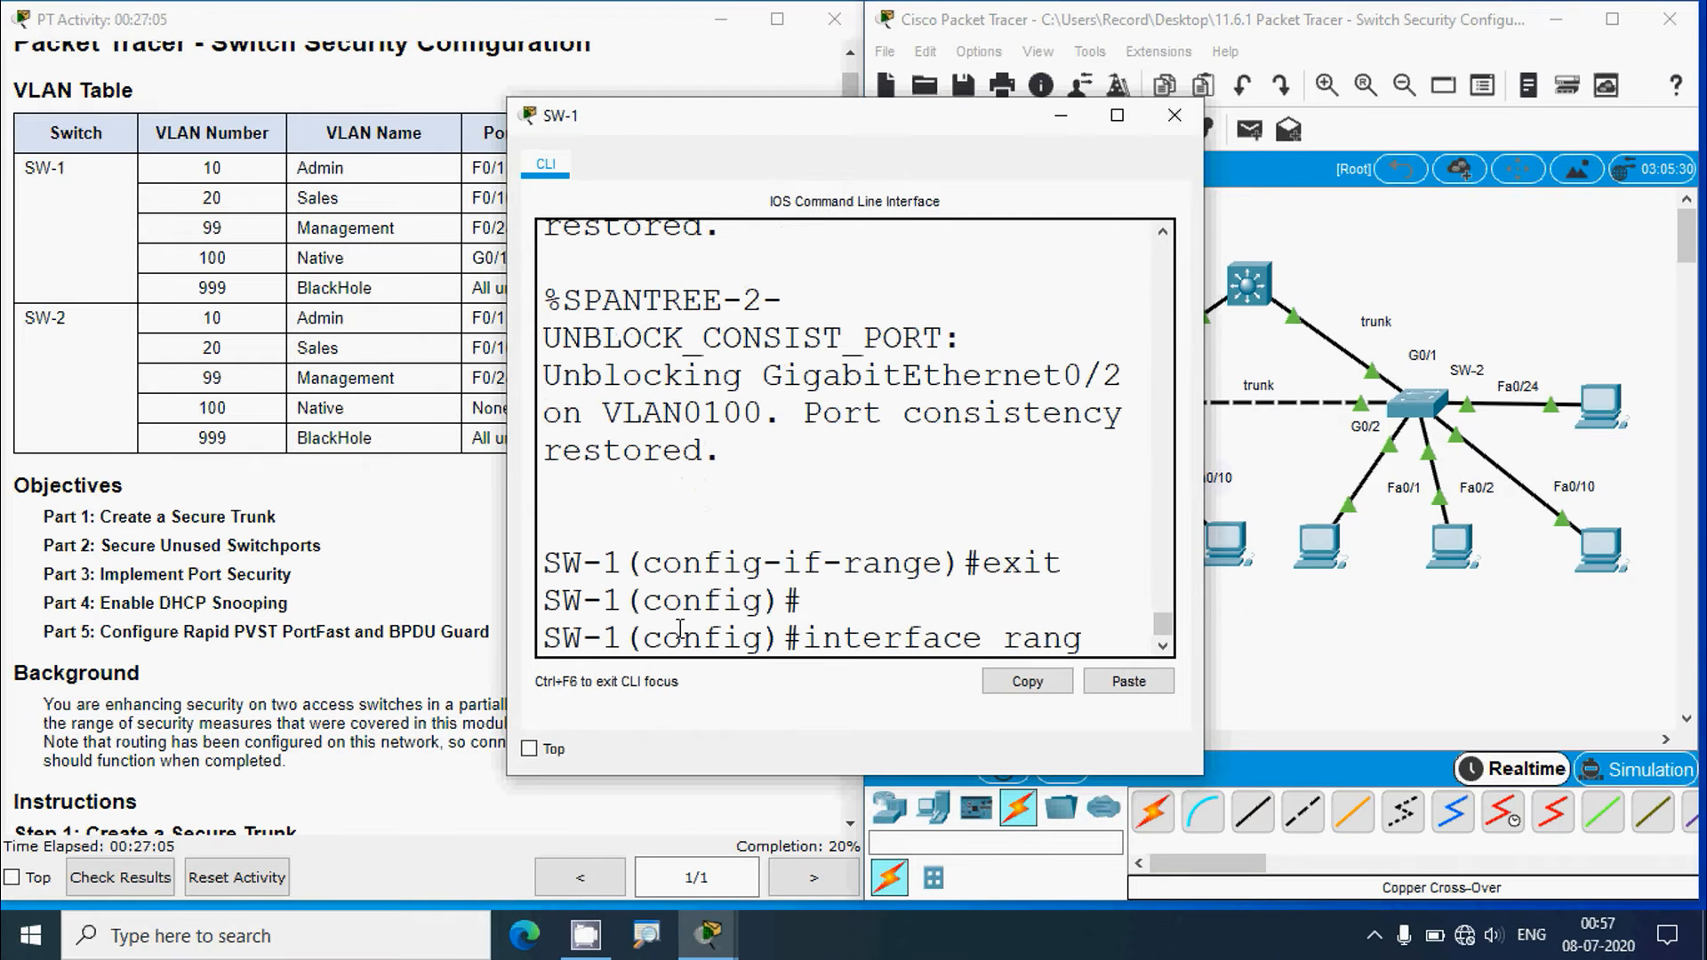
type("e fa")
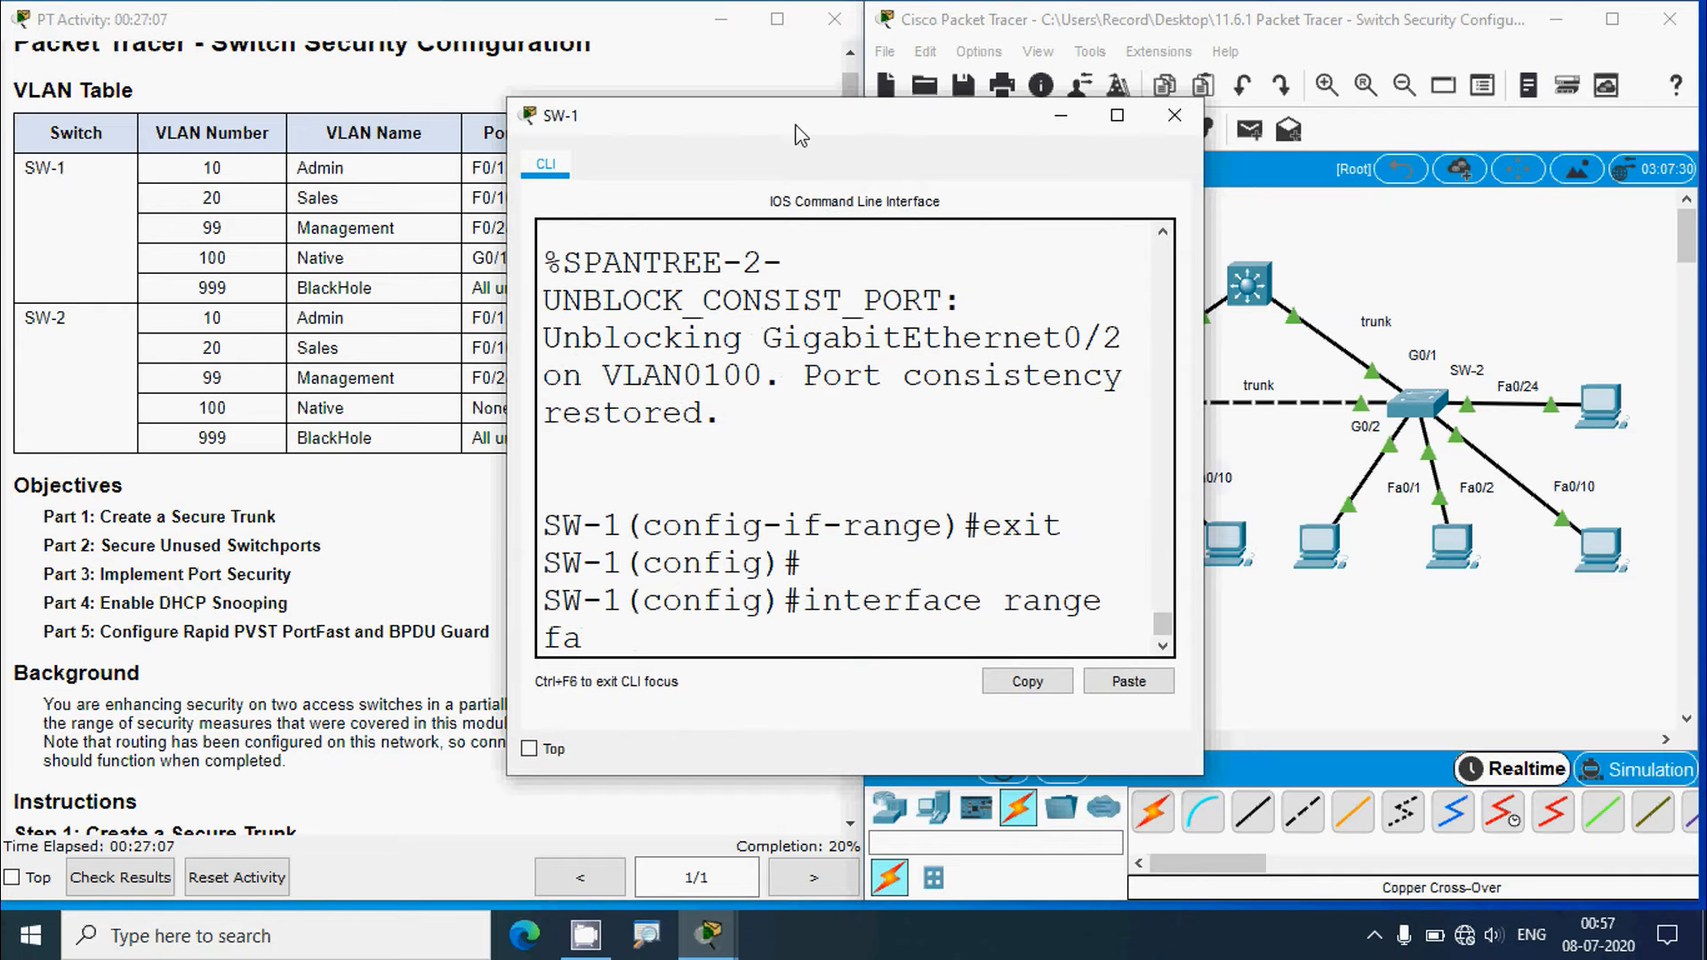
left_click_drag(796, 126, 1048, 110)
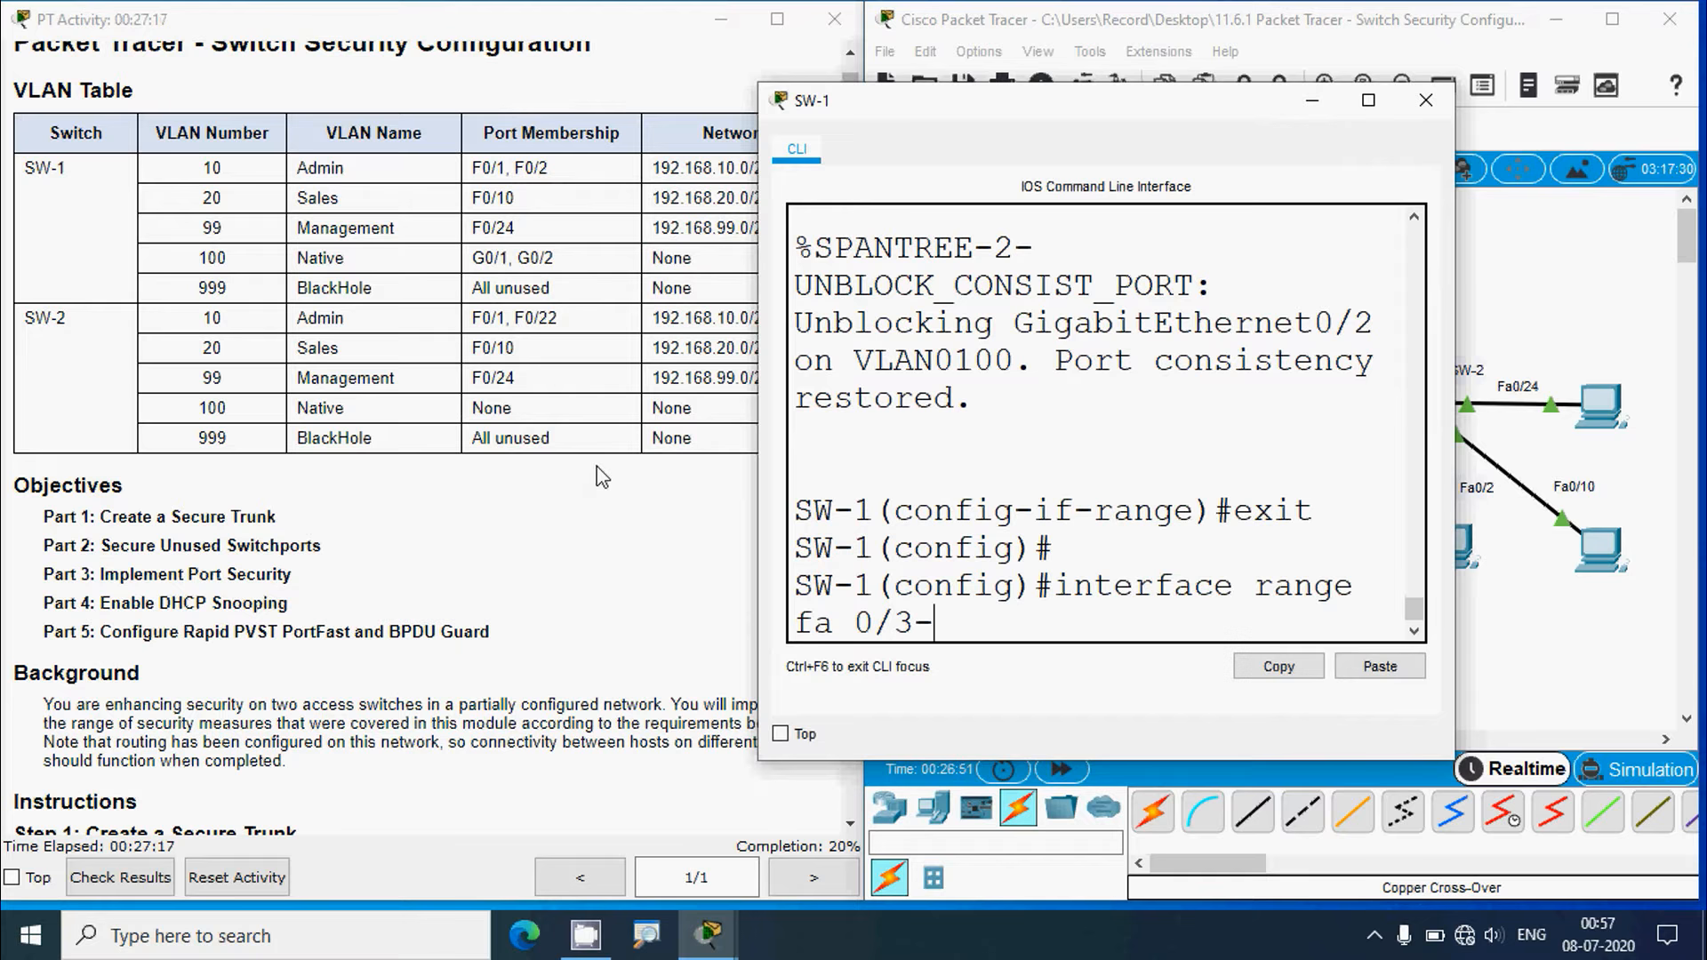
type("9, fa0/")
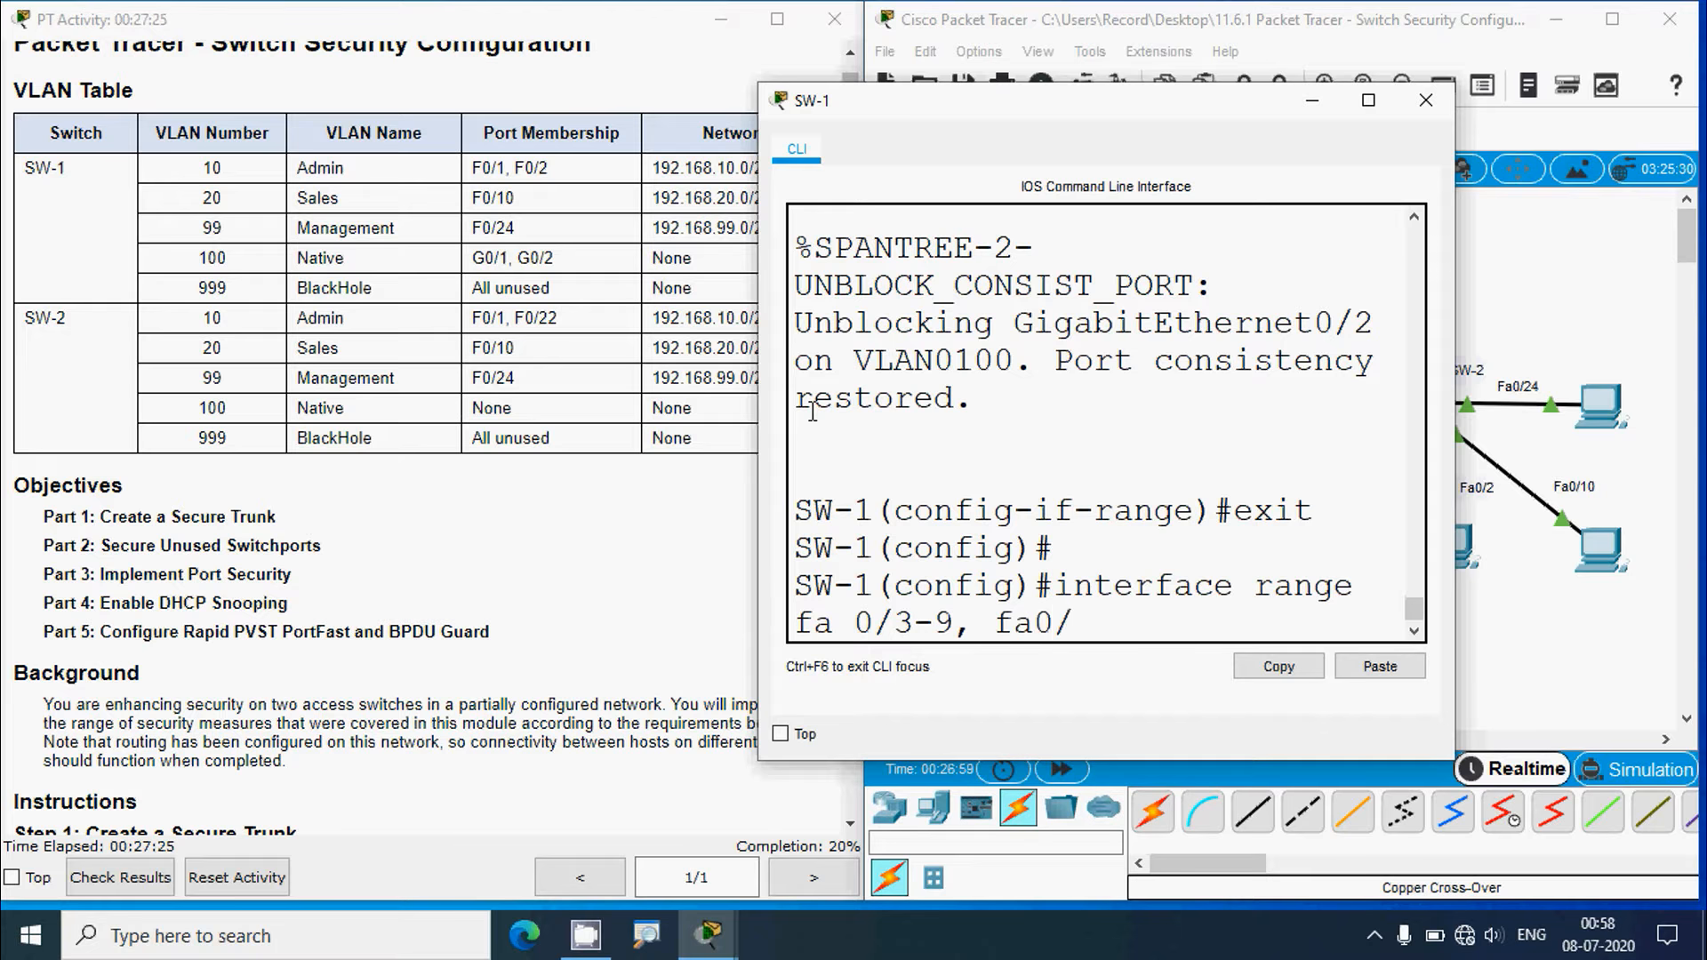
type("11-23")
key("Return")
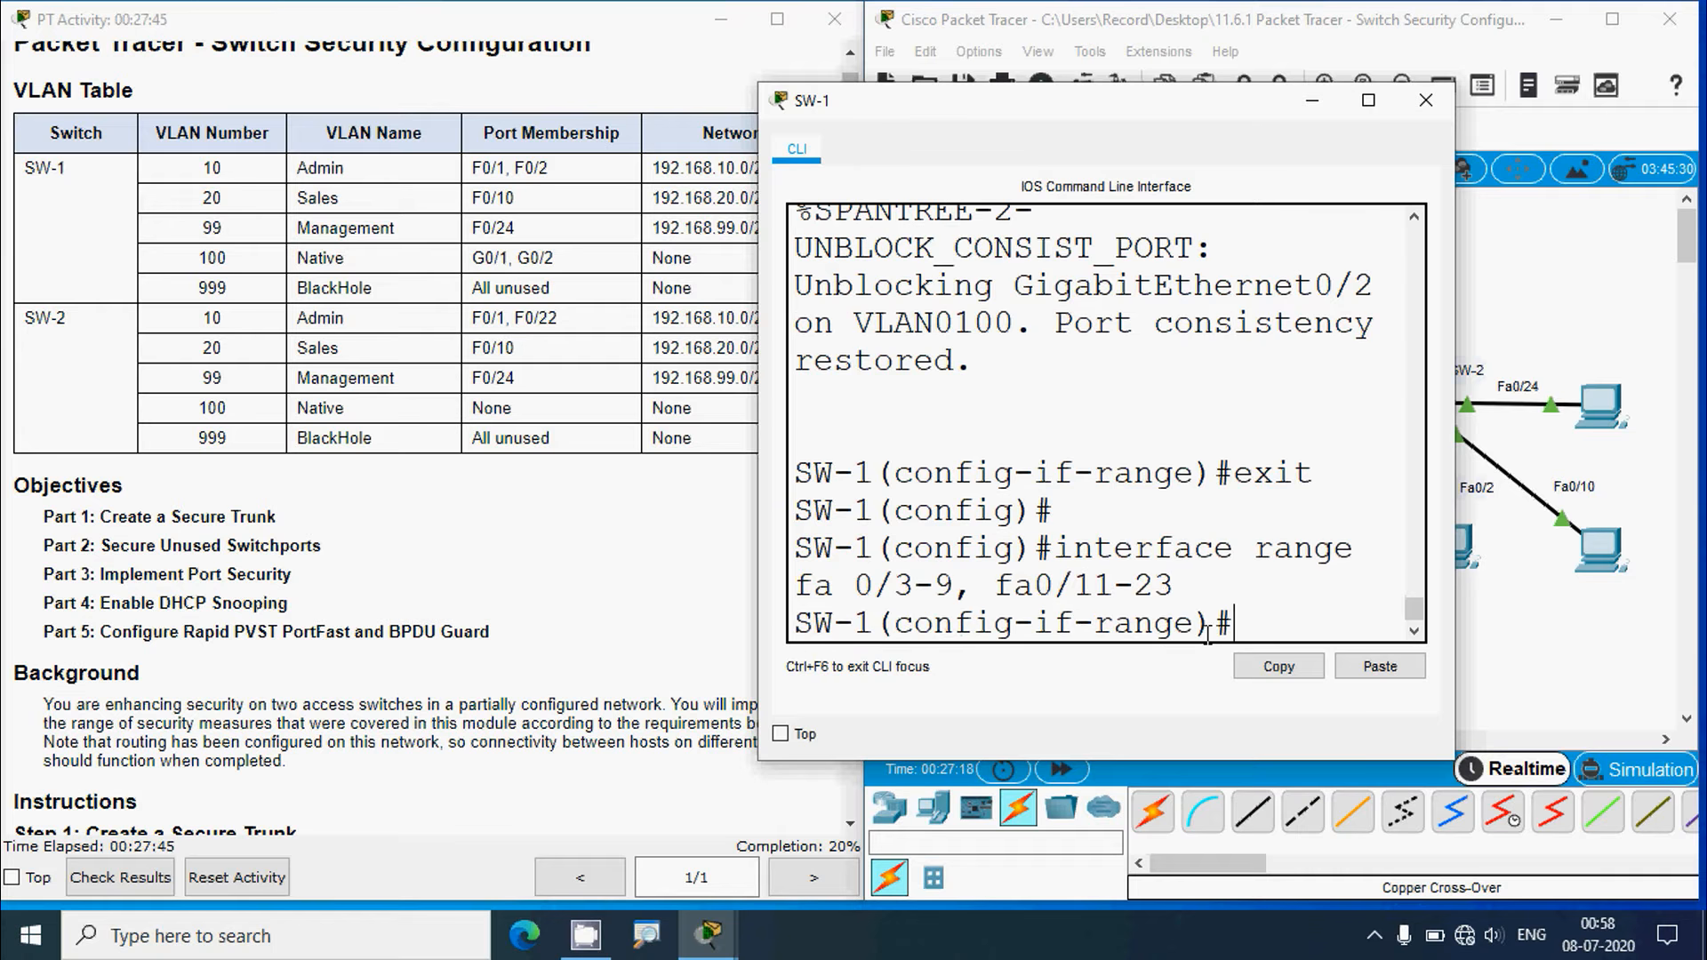
type("shutdown")
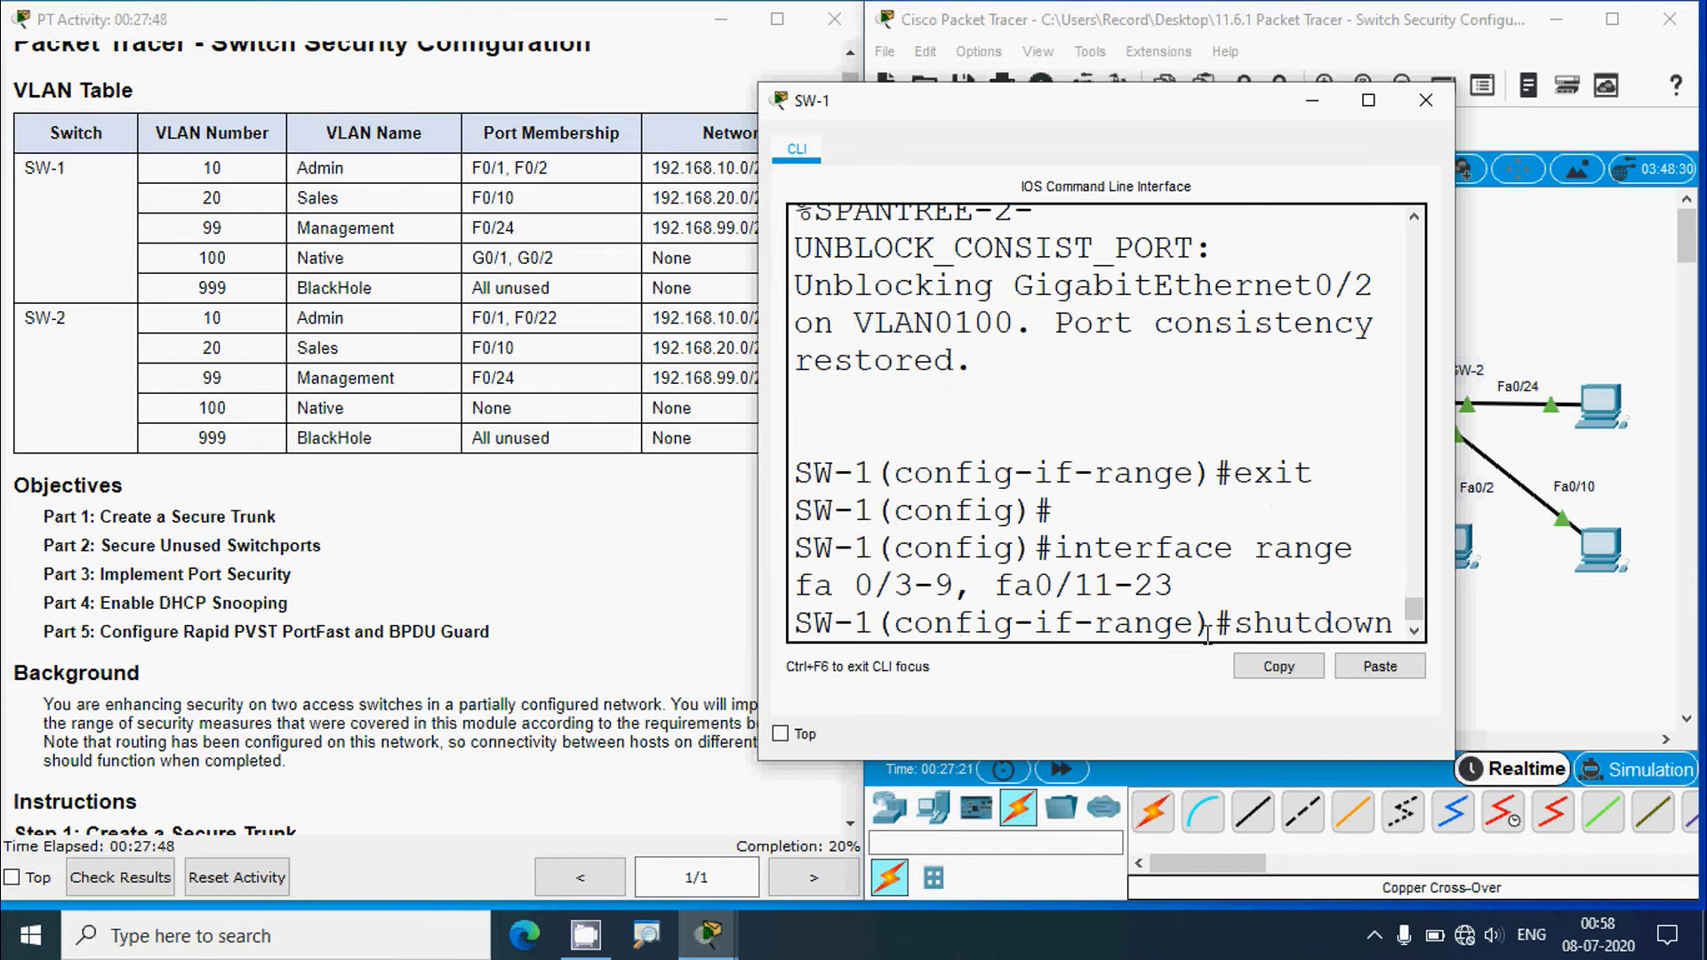
key("Return")
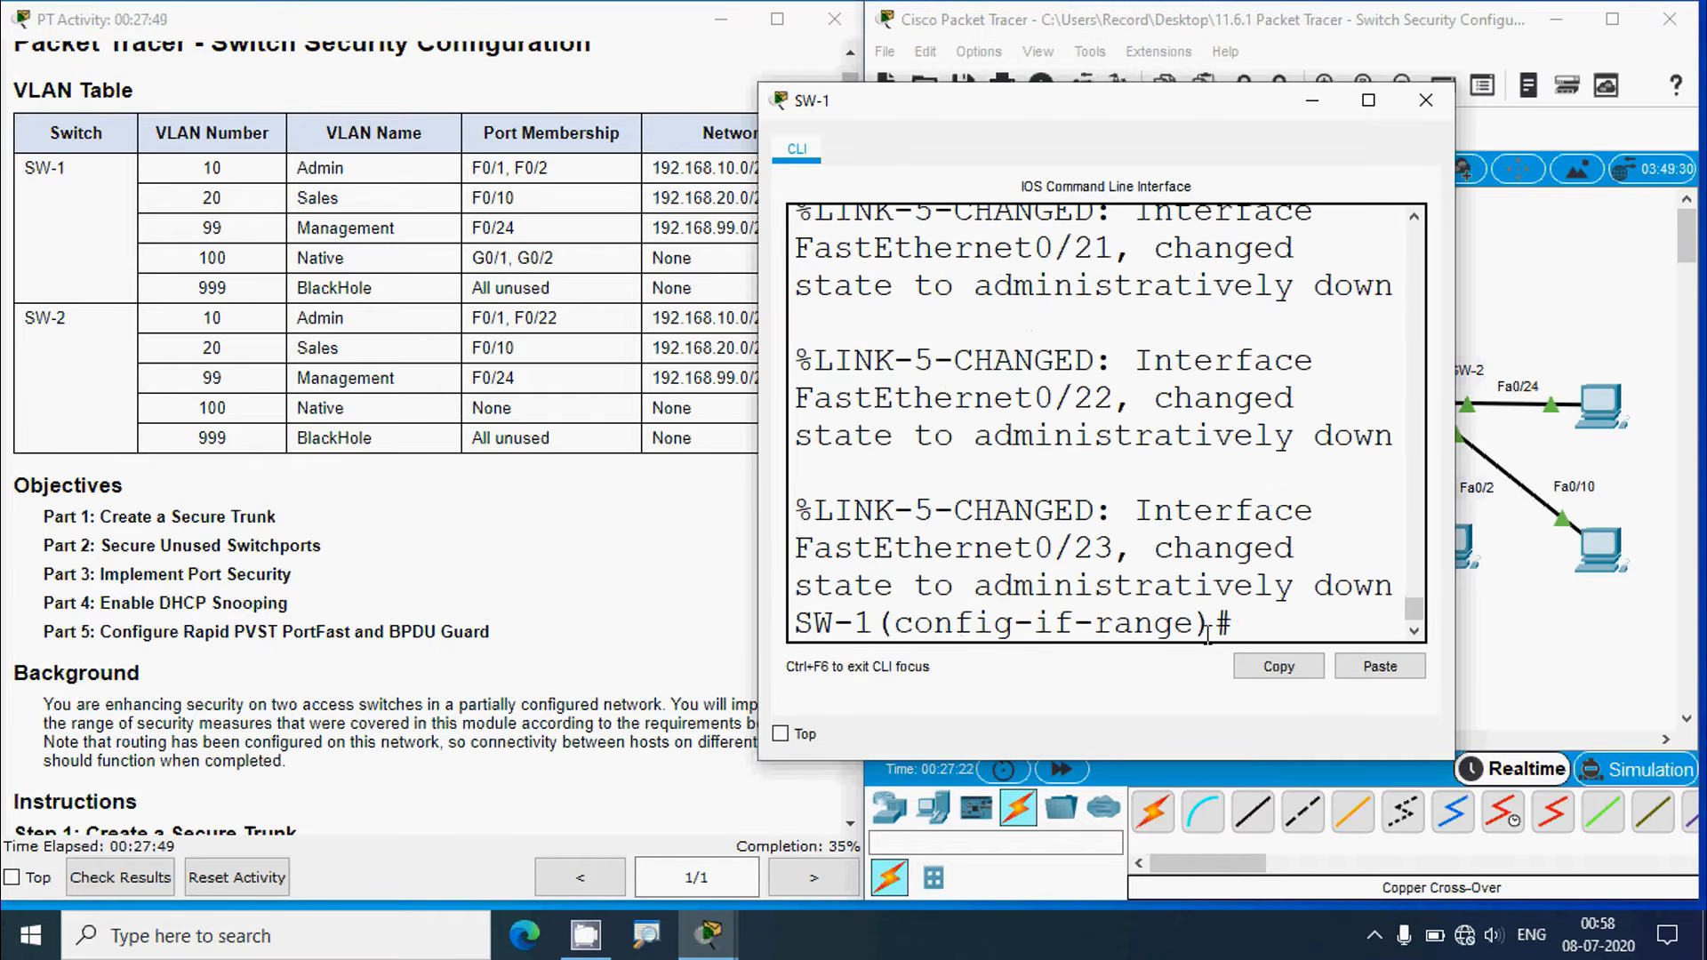
key("Return")
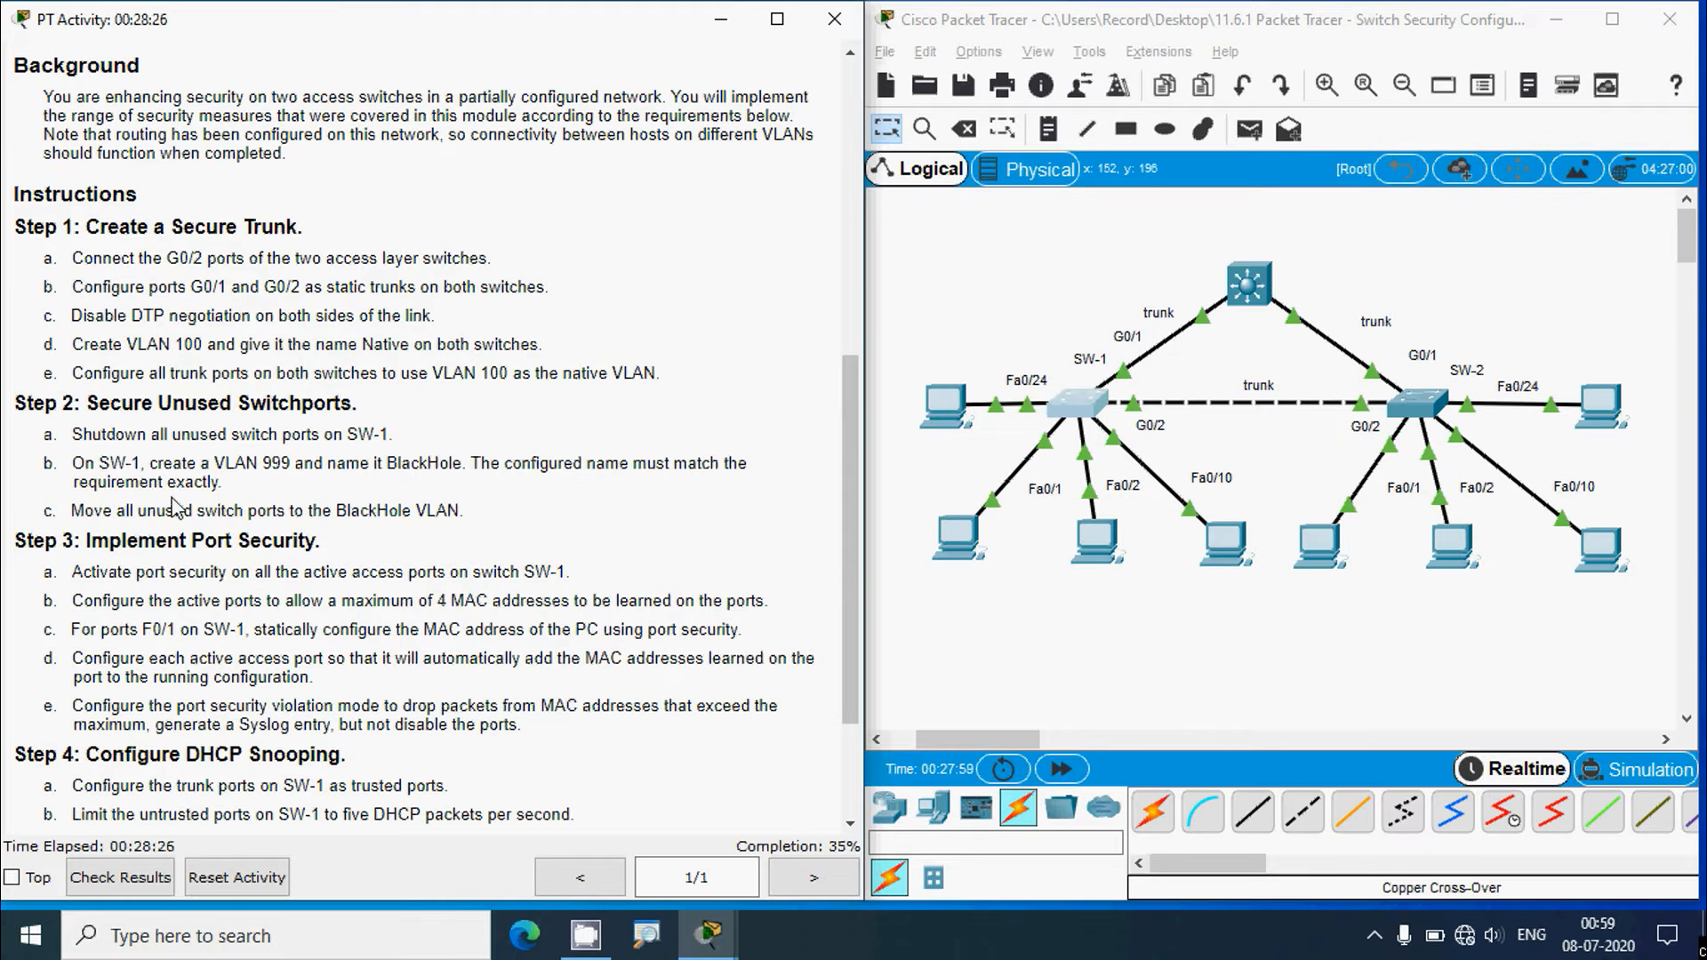
Reopen the SW-1 command line, exit to global configuration mode, and create VLAN 999 named BlackHole
left_click(1077, 414)
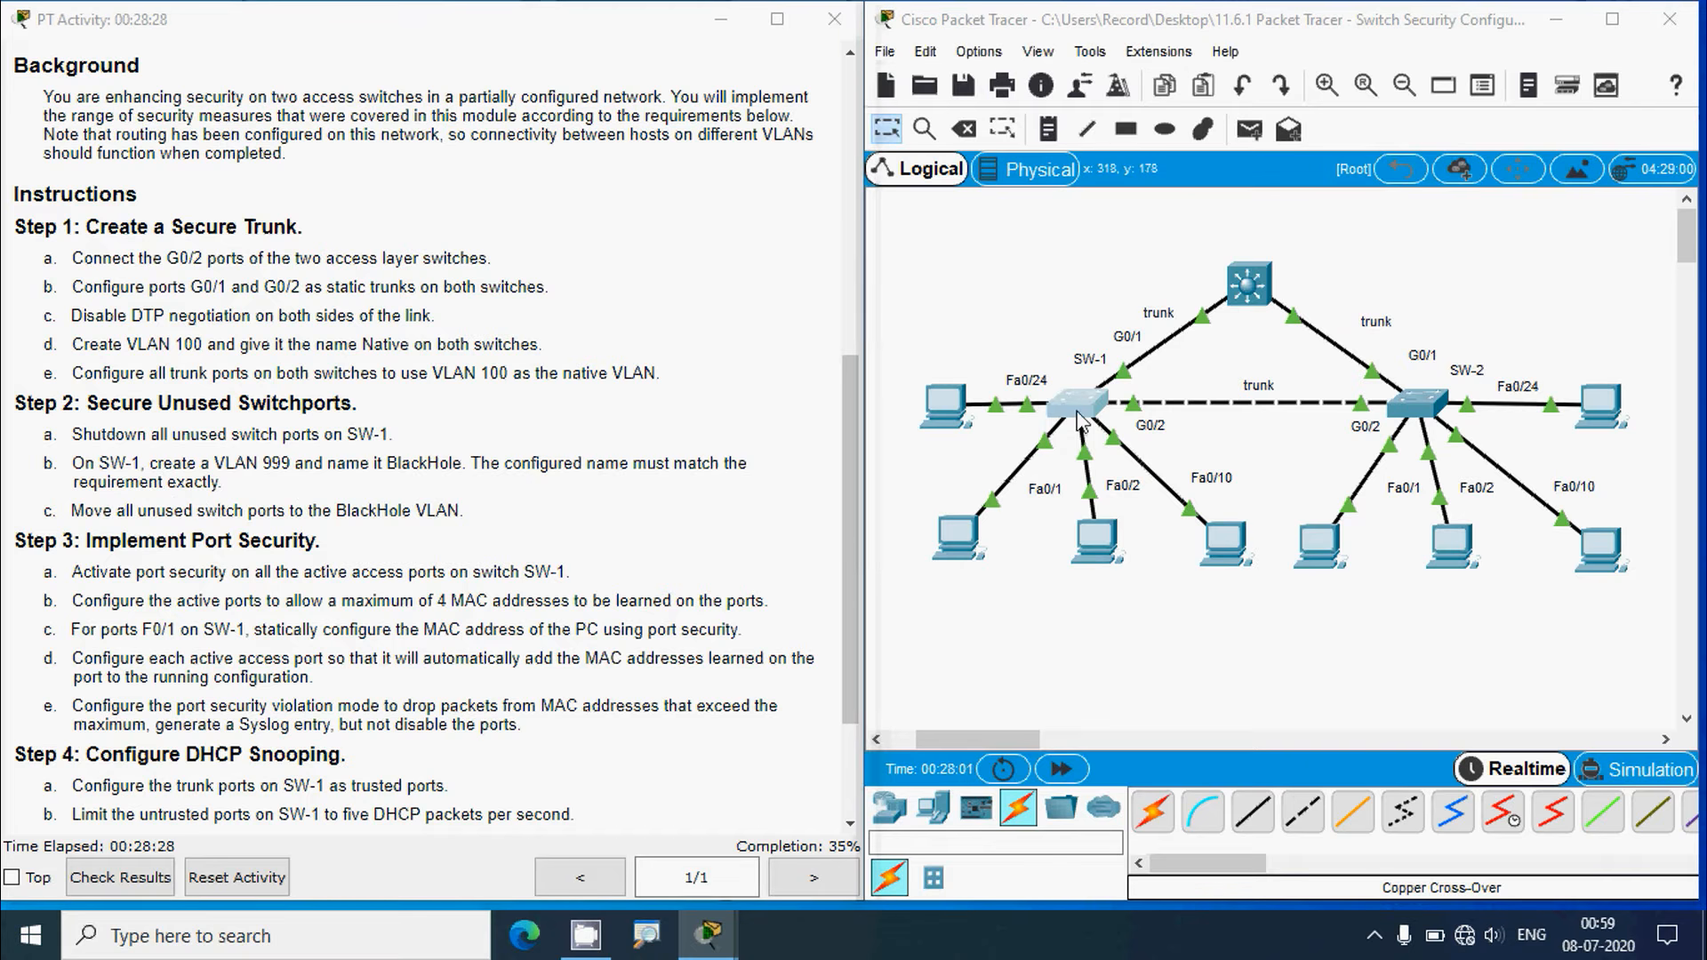
type("e)#e")
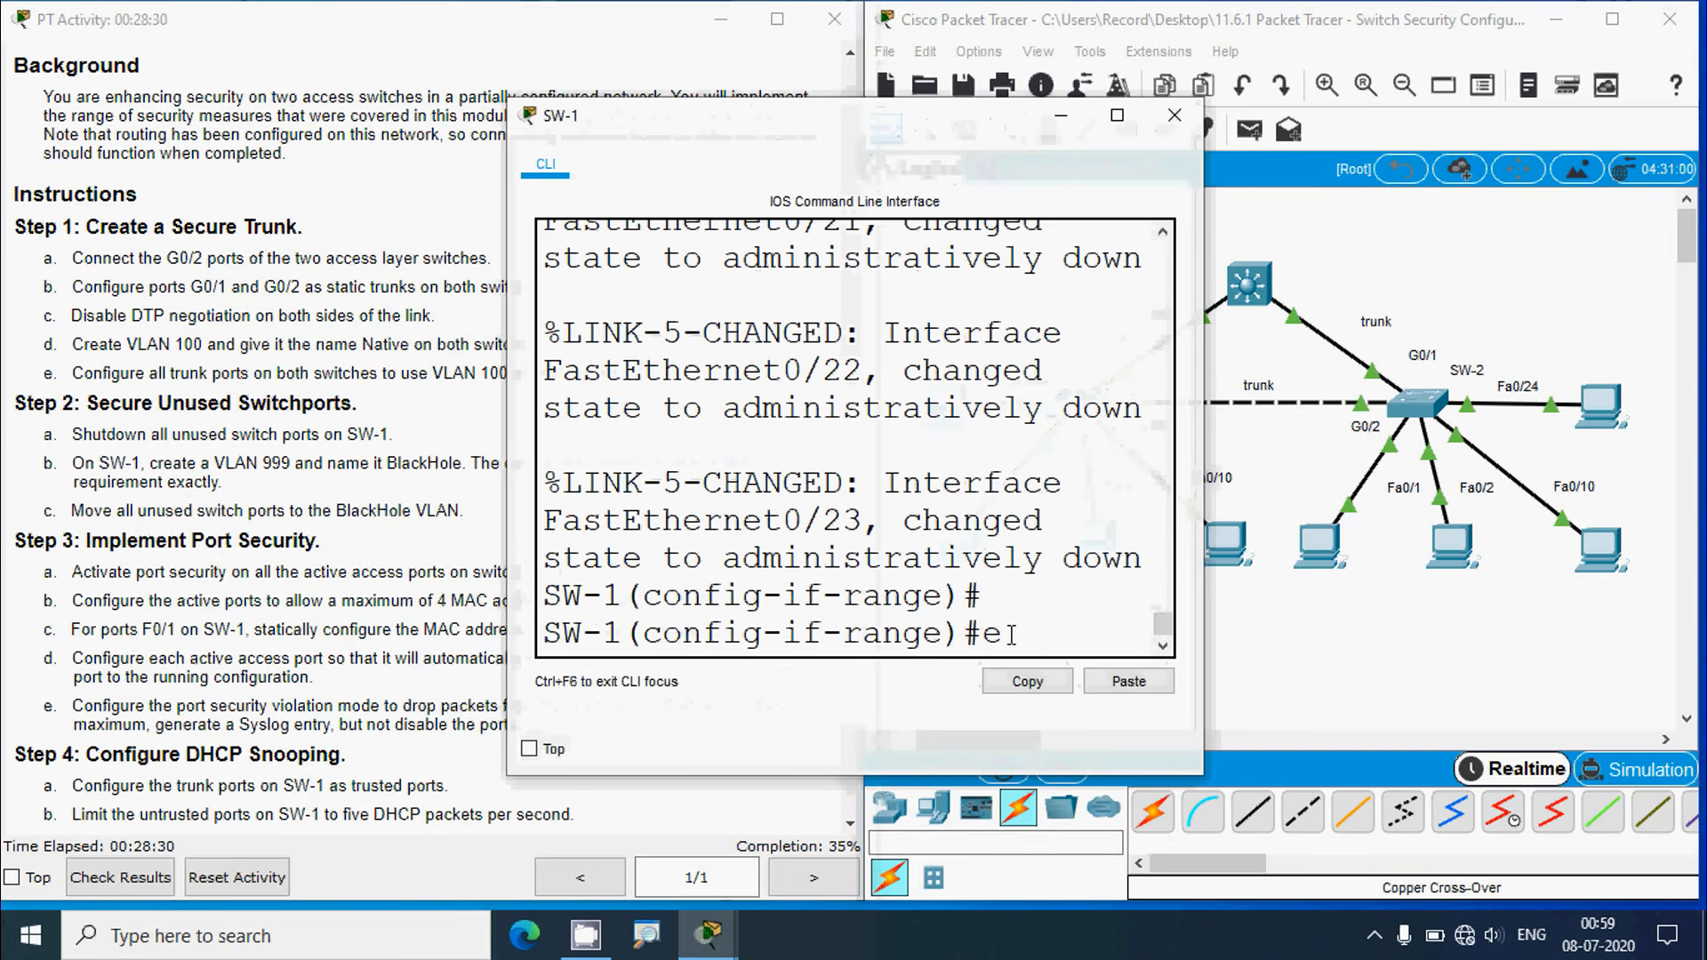
type("xit")
key("Return")
type("vl")
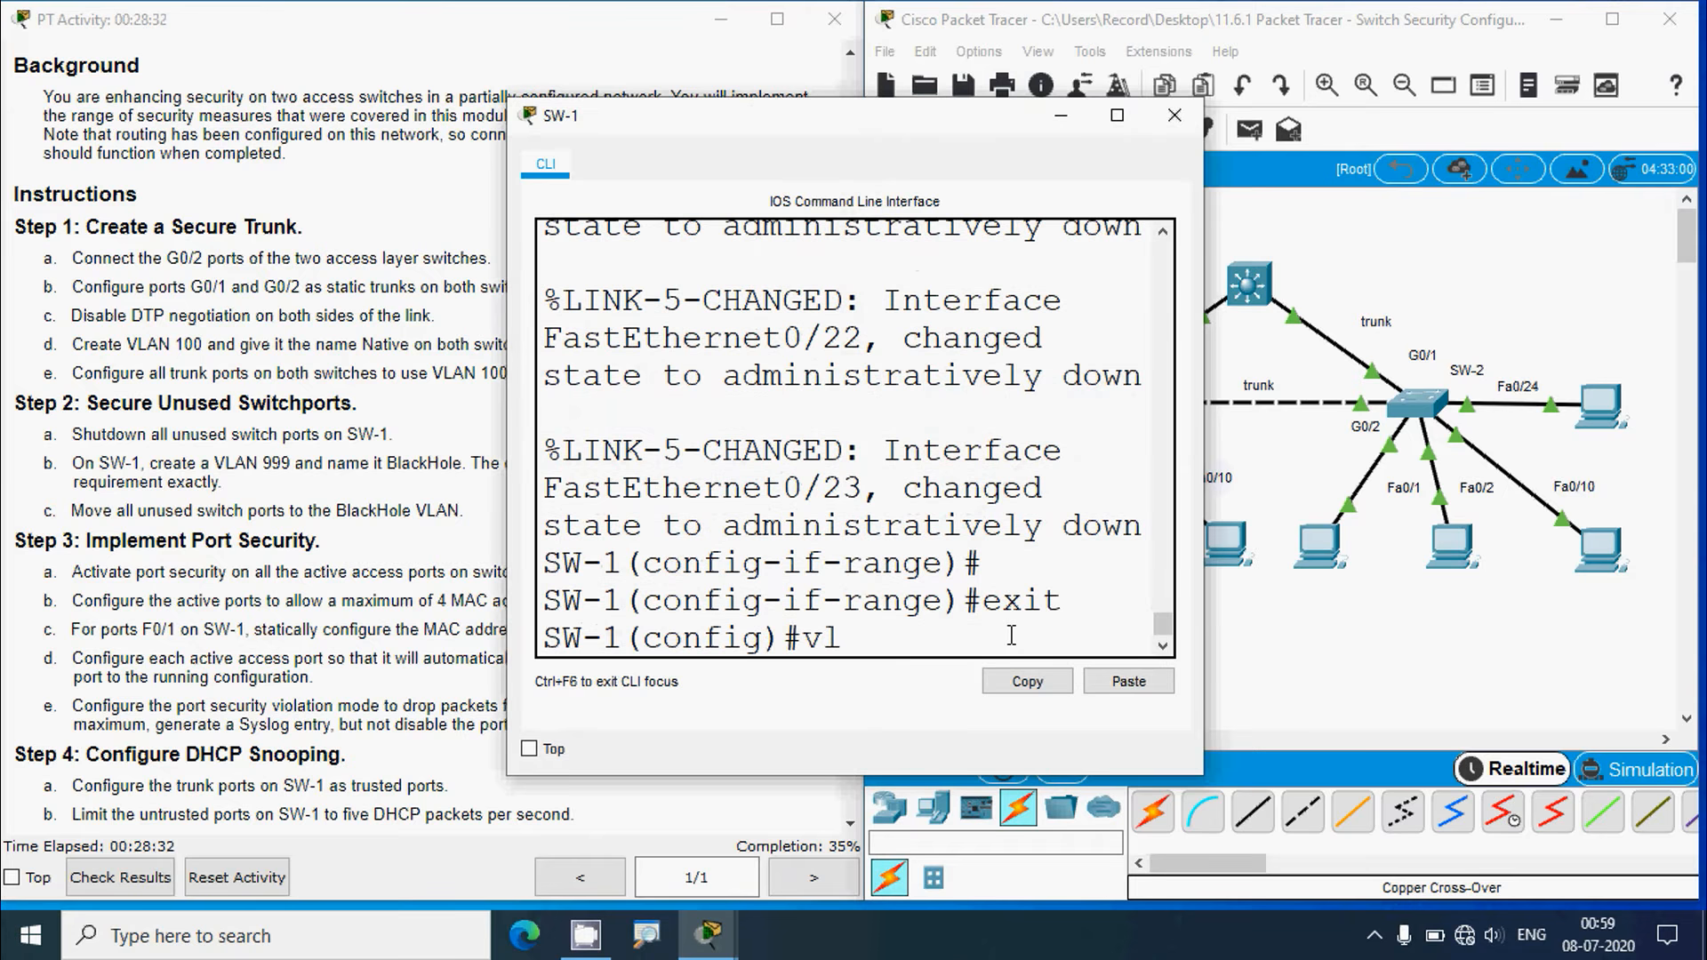
type("an 999")
key("Return")
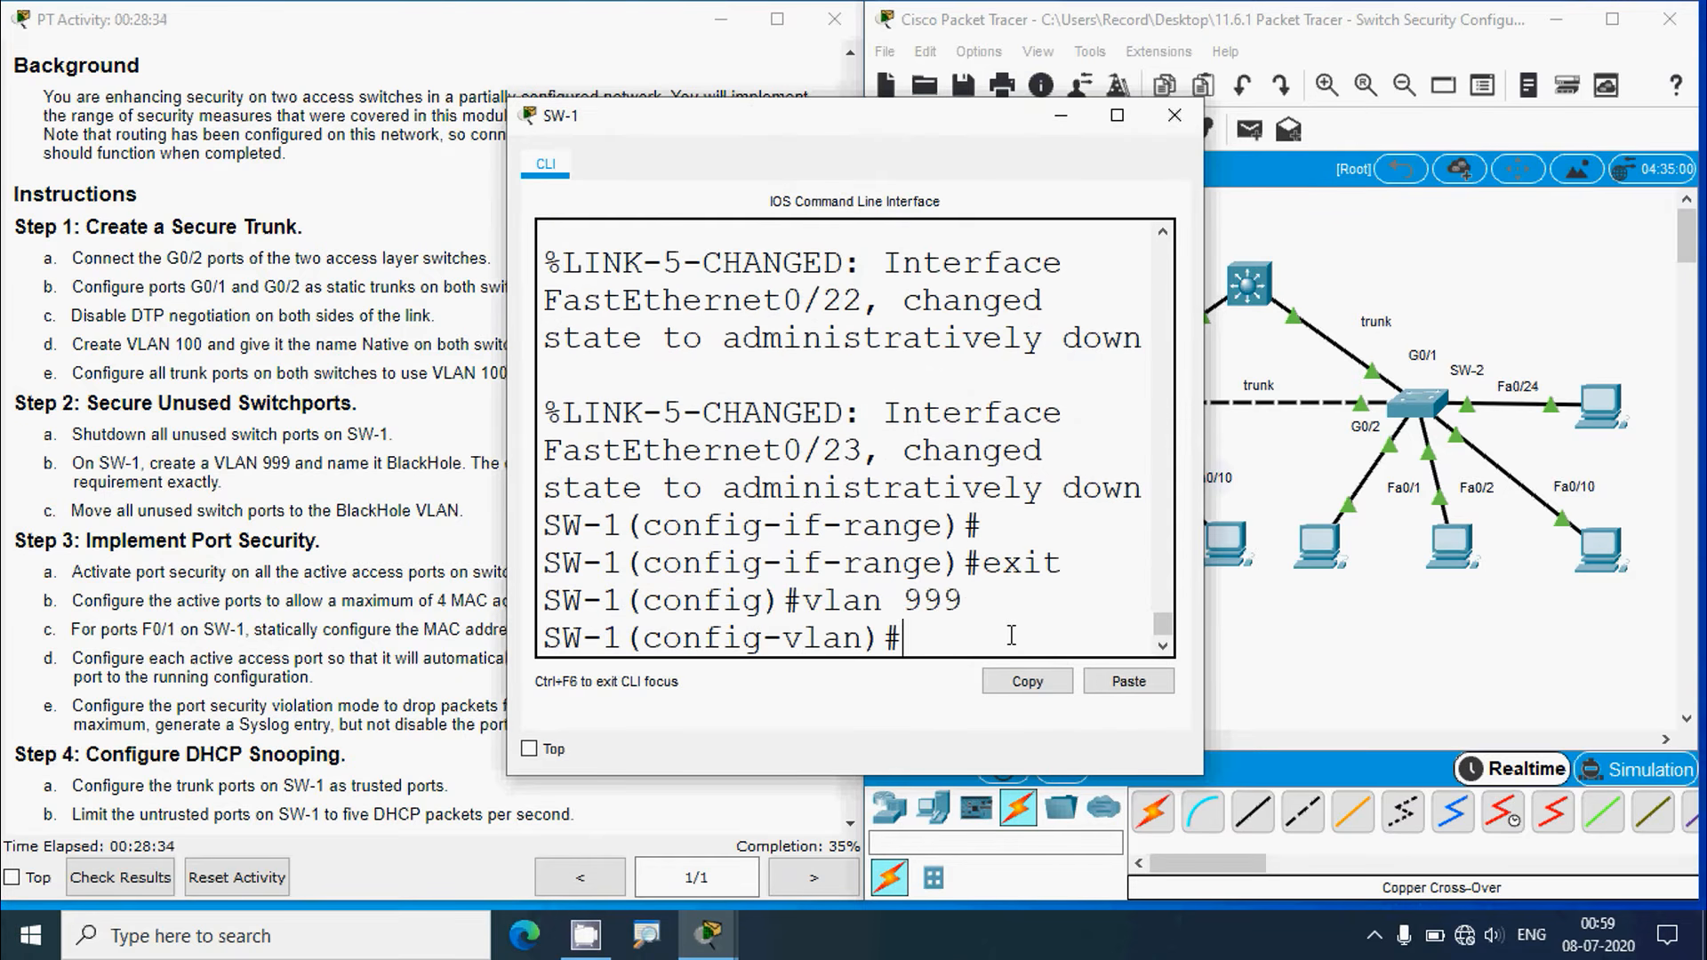
type("name BlackHole")
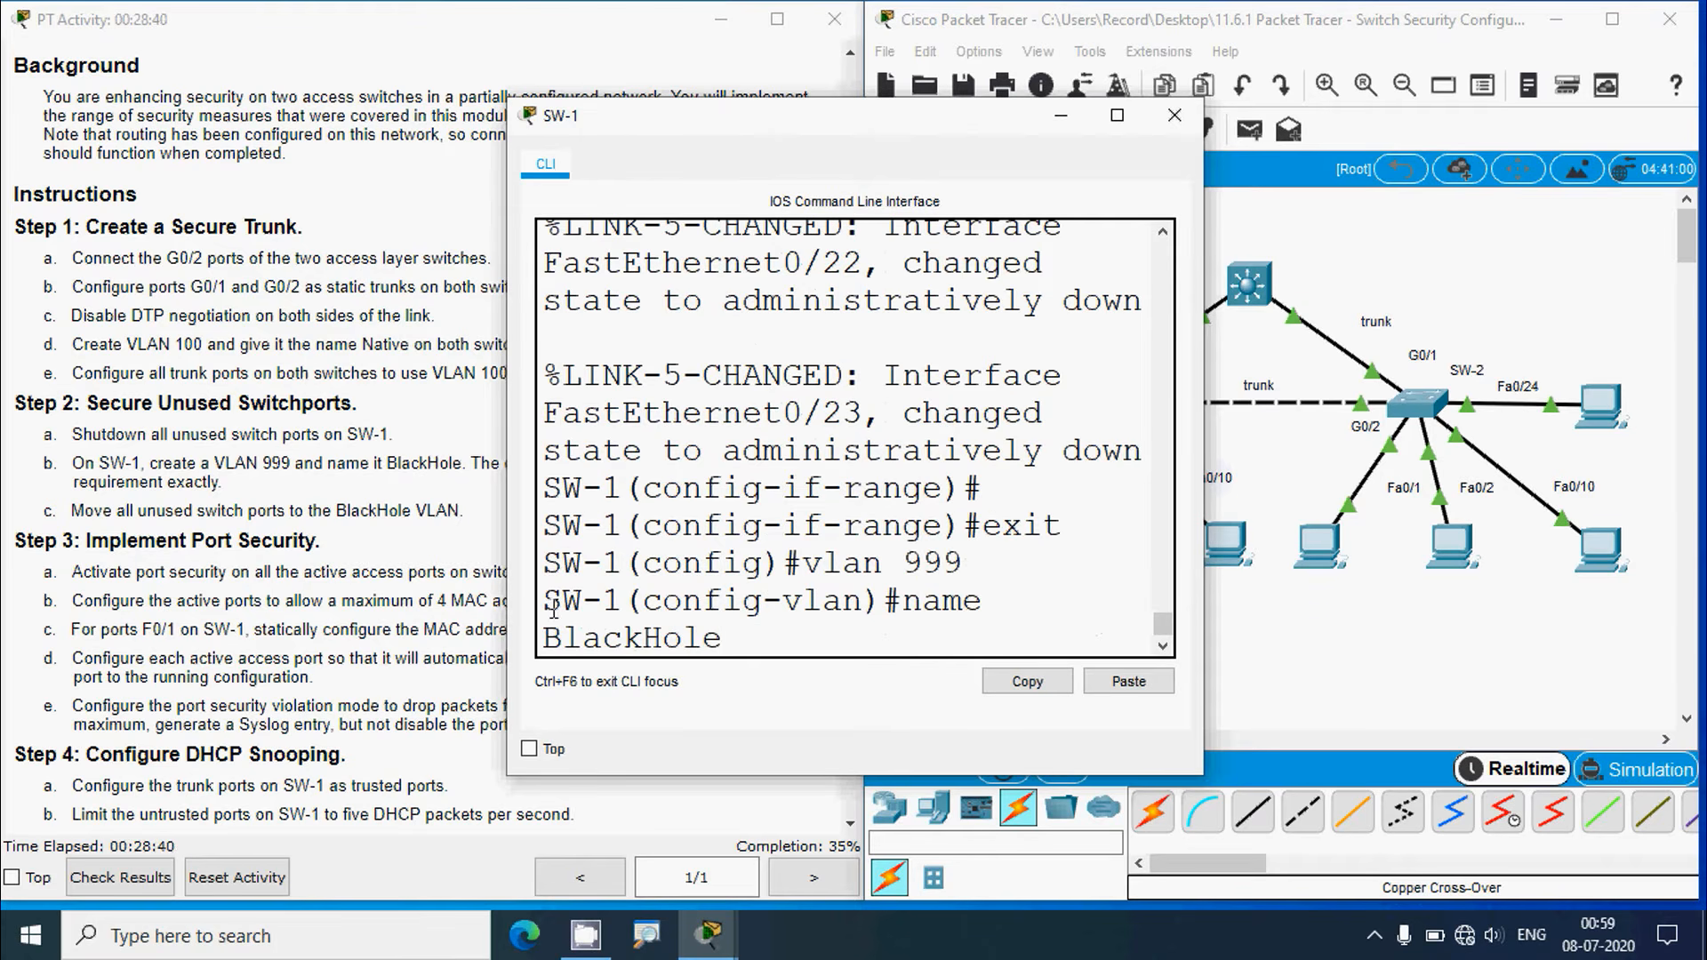
left_click_drag(548, 643, 782, 641)
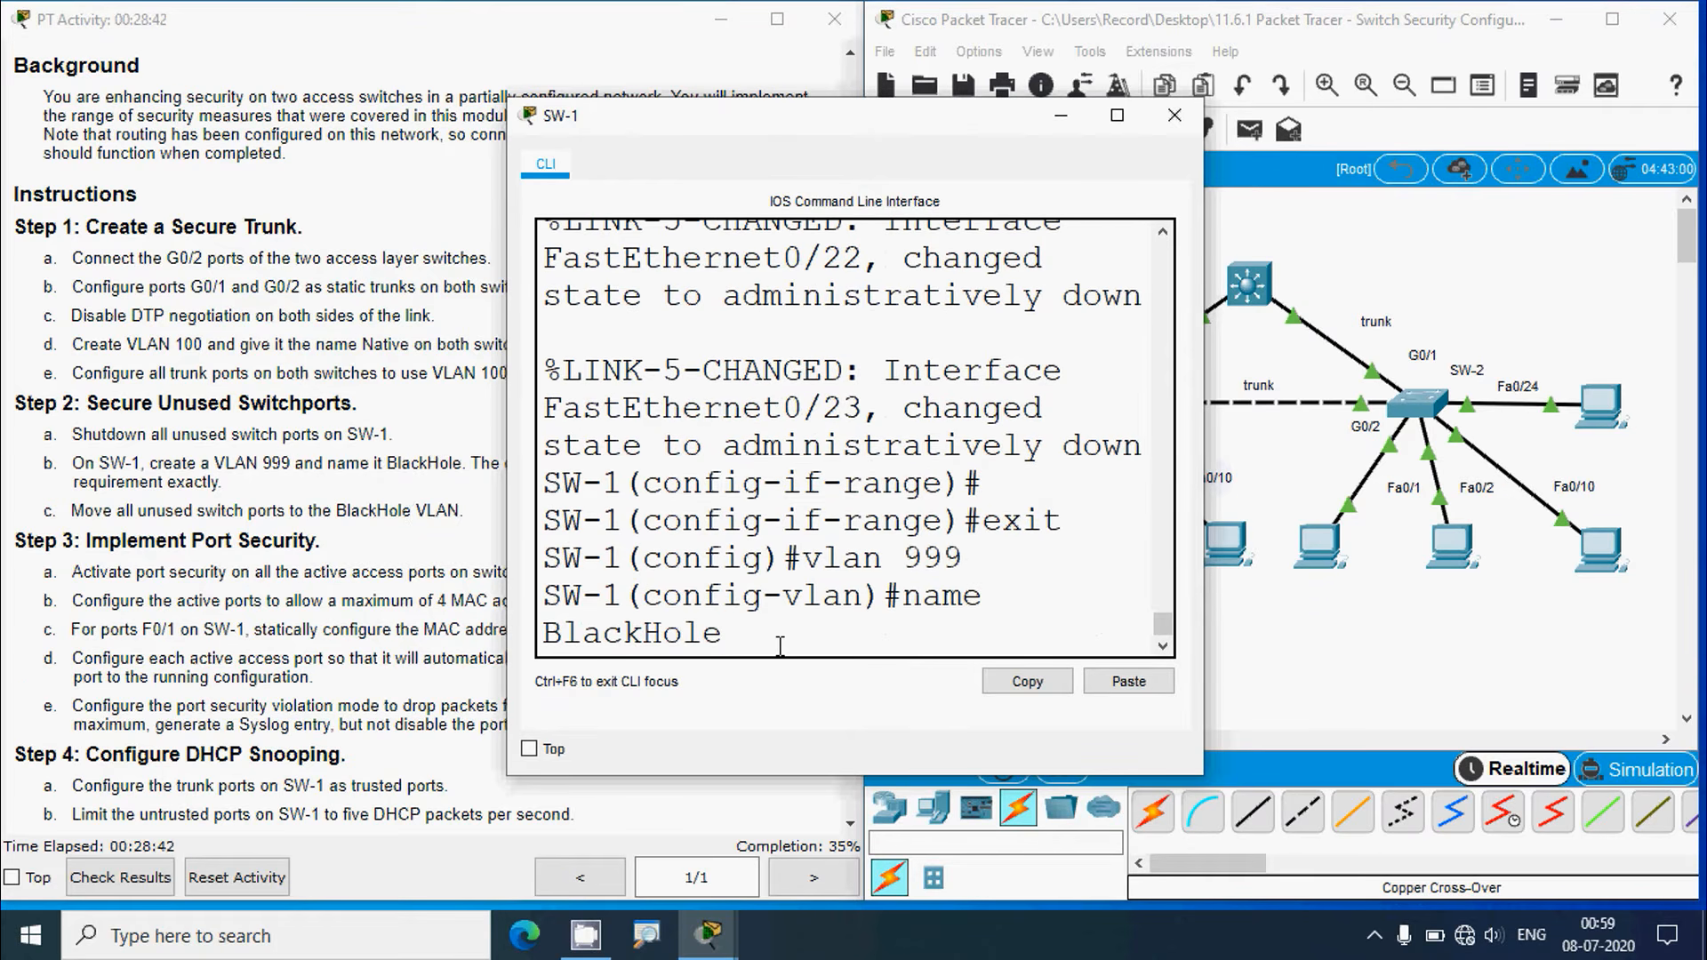
key("Return")
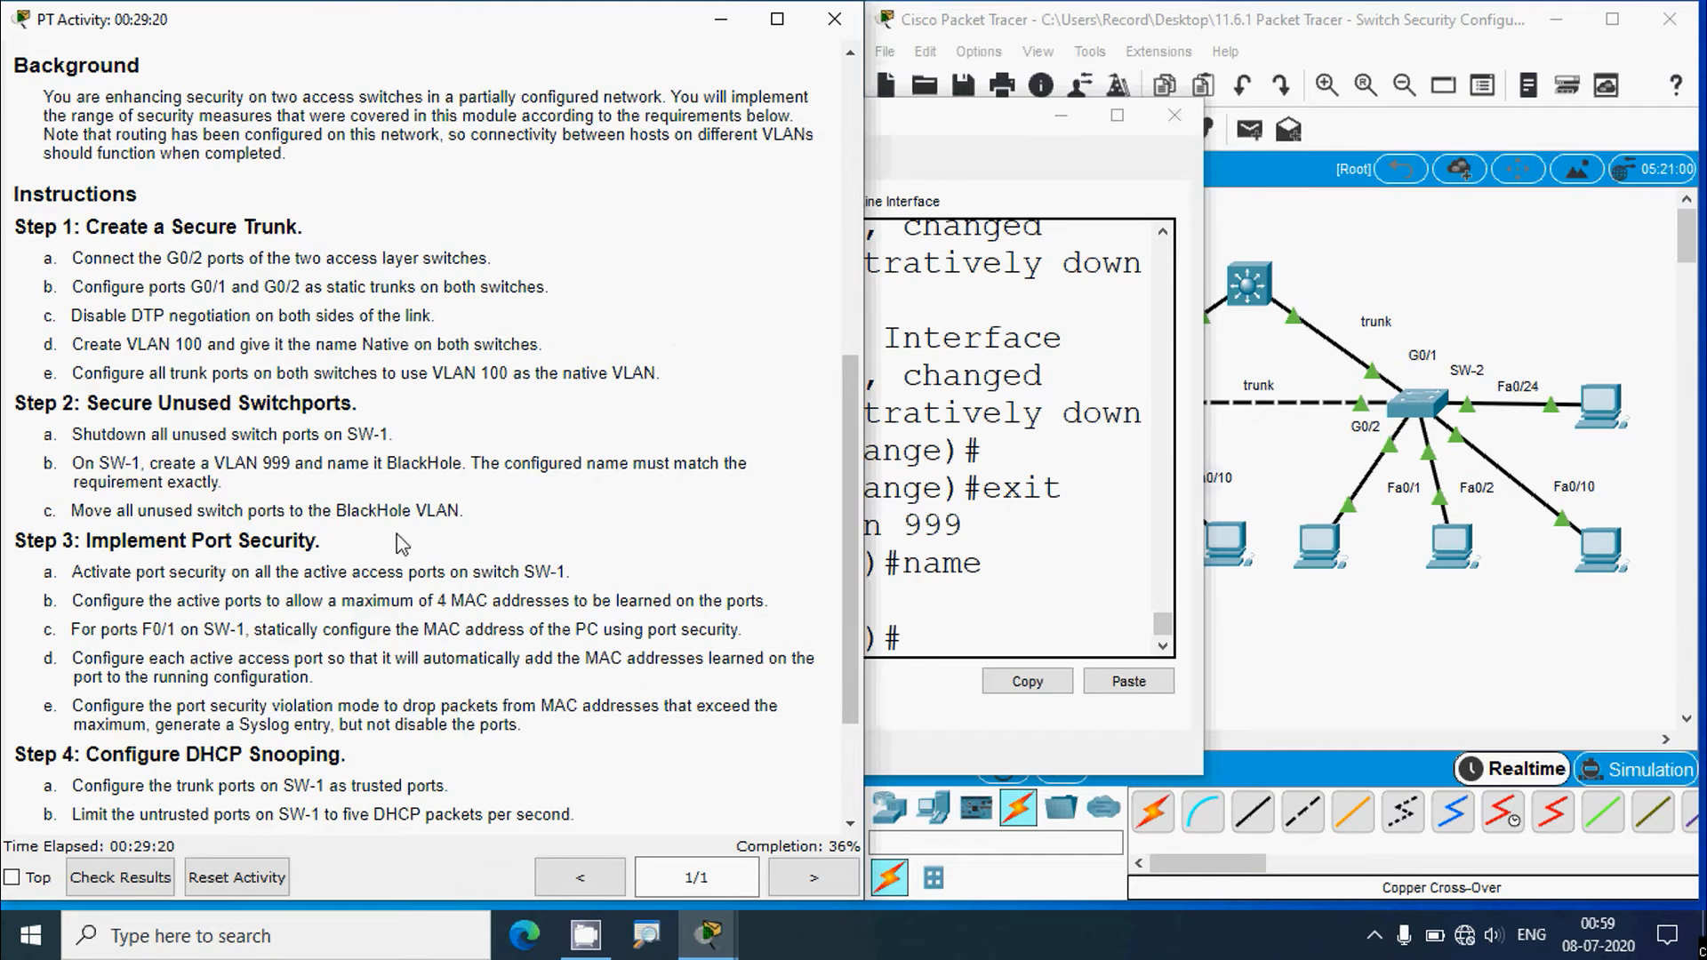
Maximize the SW-1 window and exit VLAN configuration to global configuration mode
left_click(1031, 594)
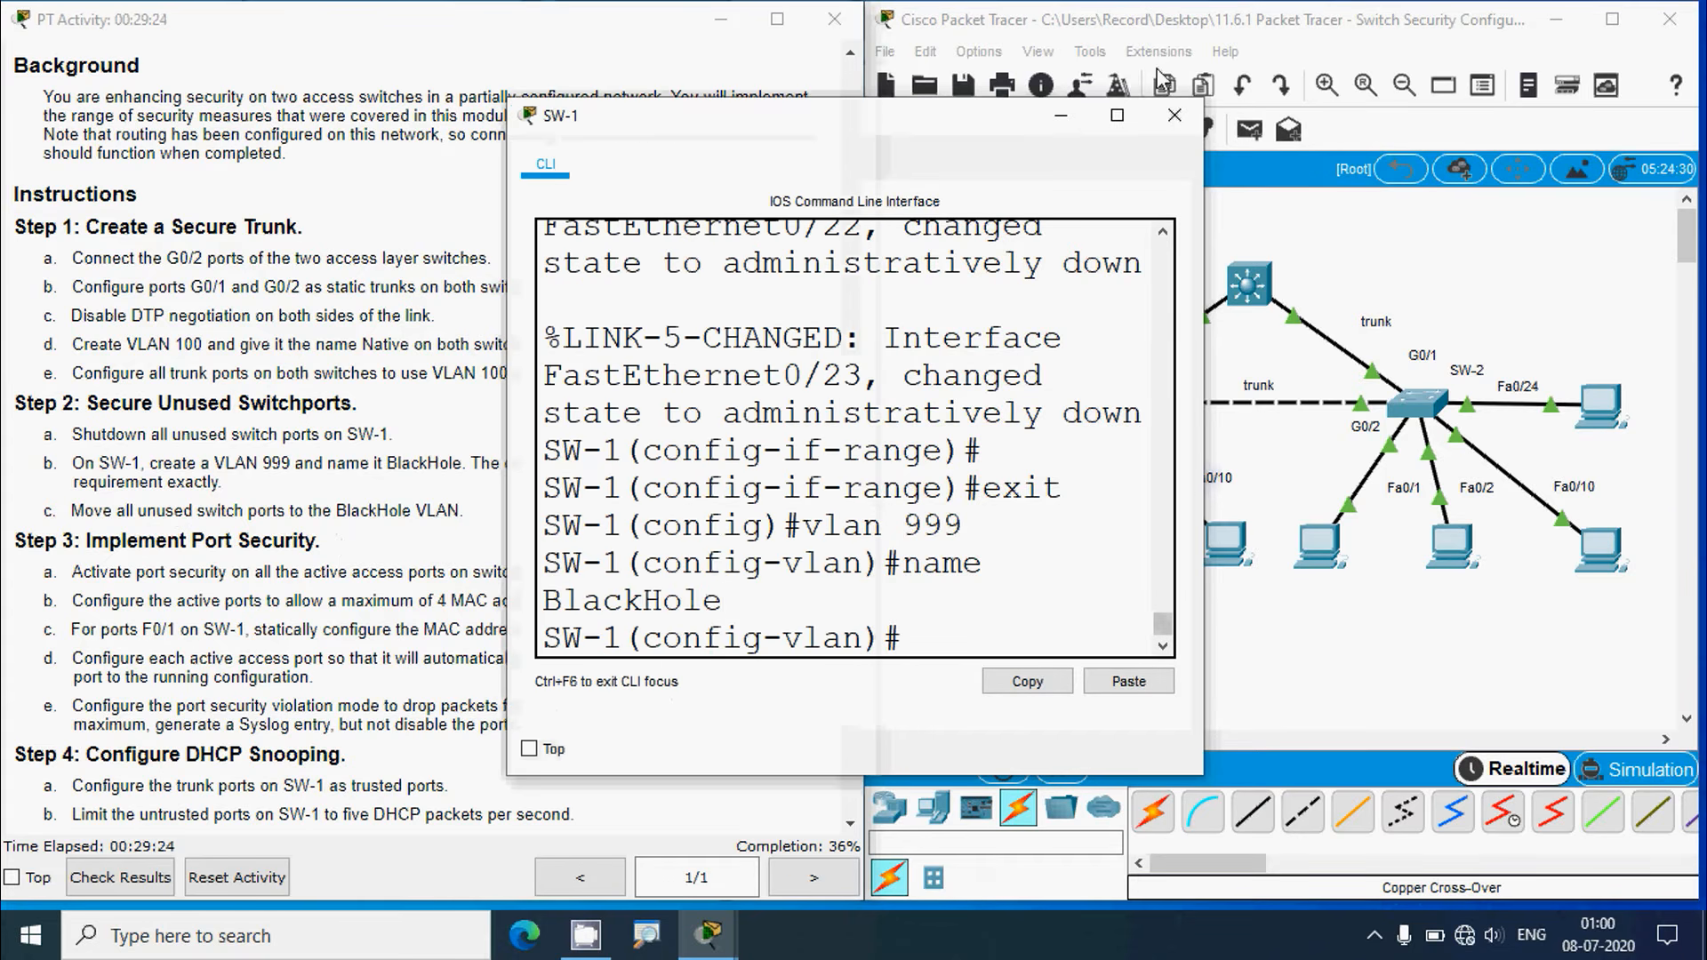
left_click(1117, 116)
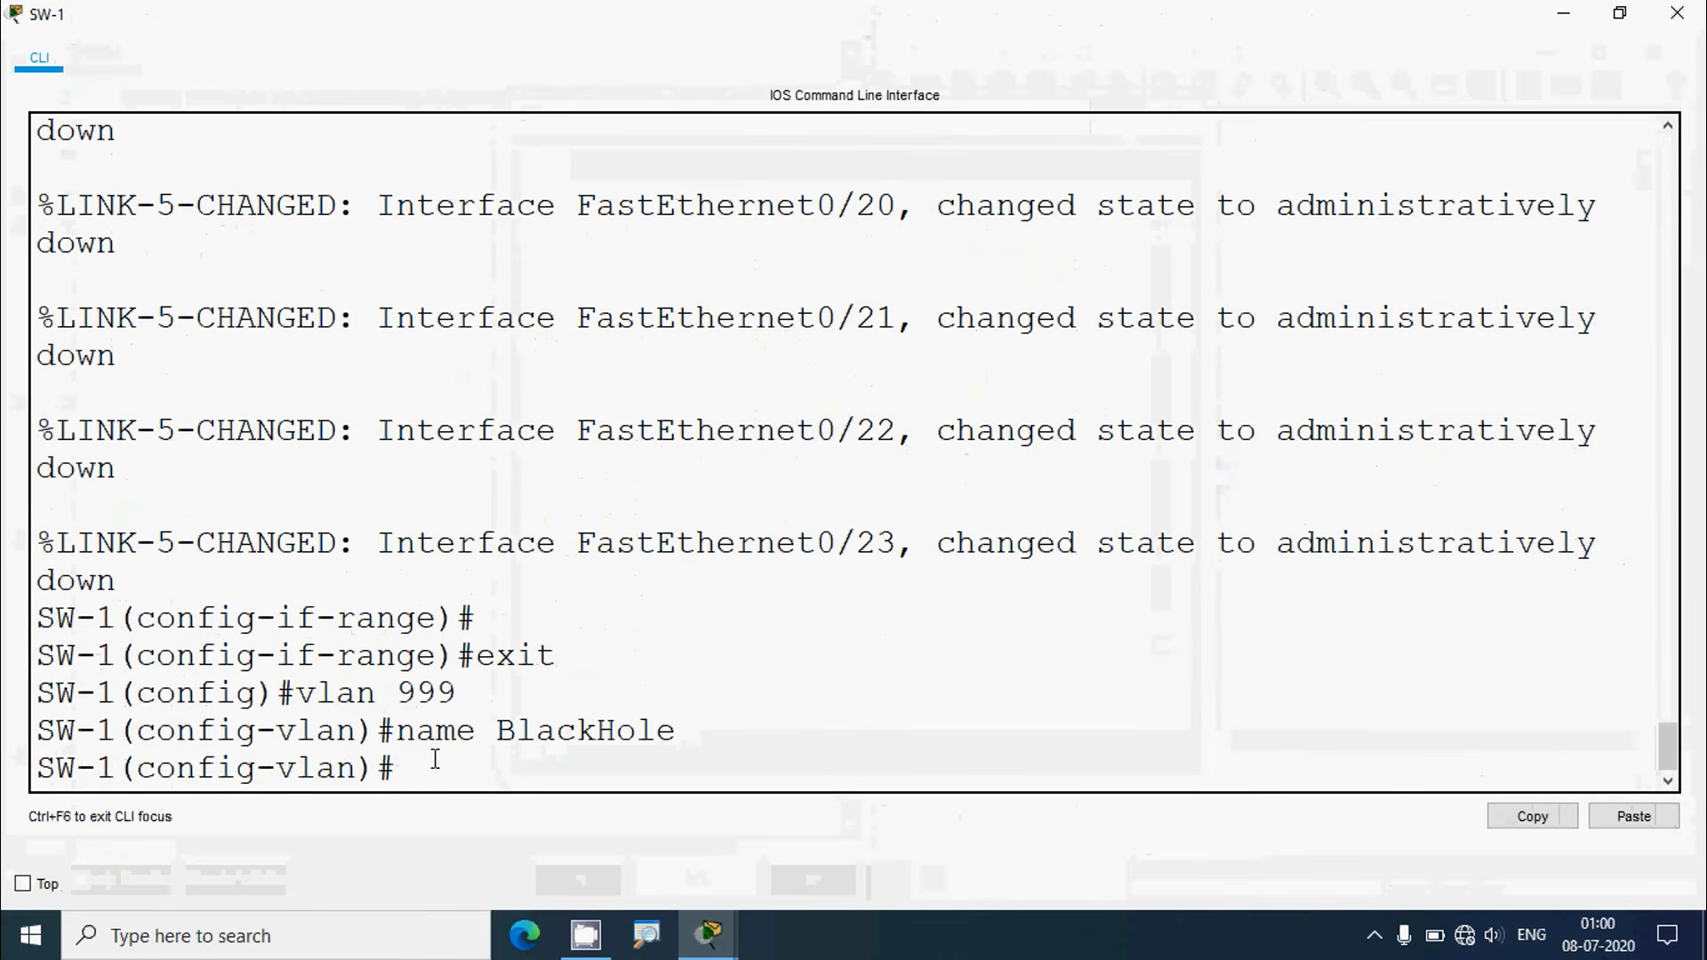
type("exit")
key("Return")
key("Return")
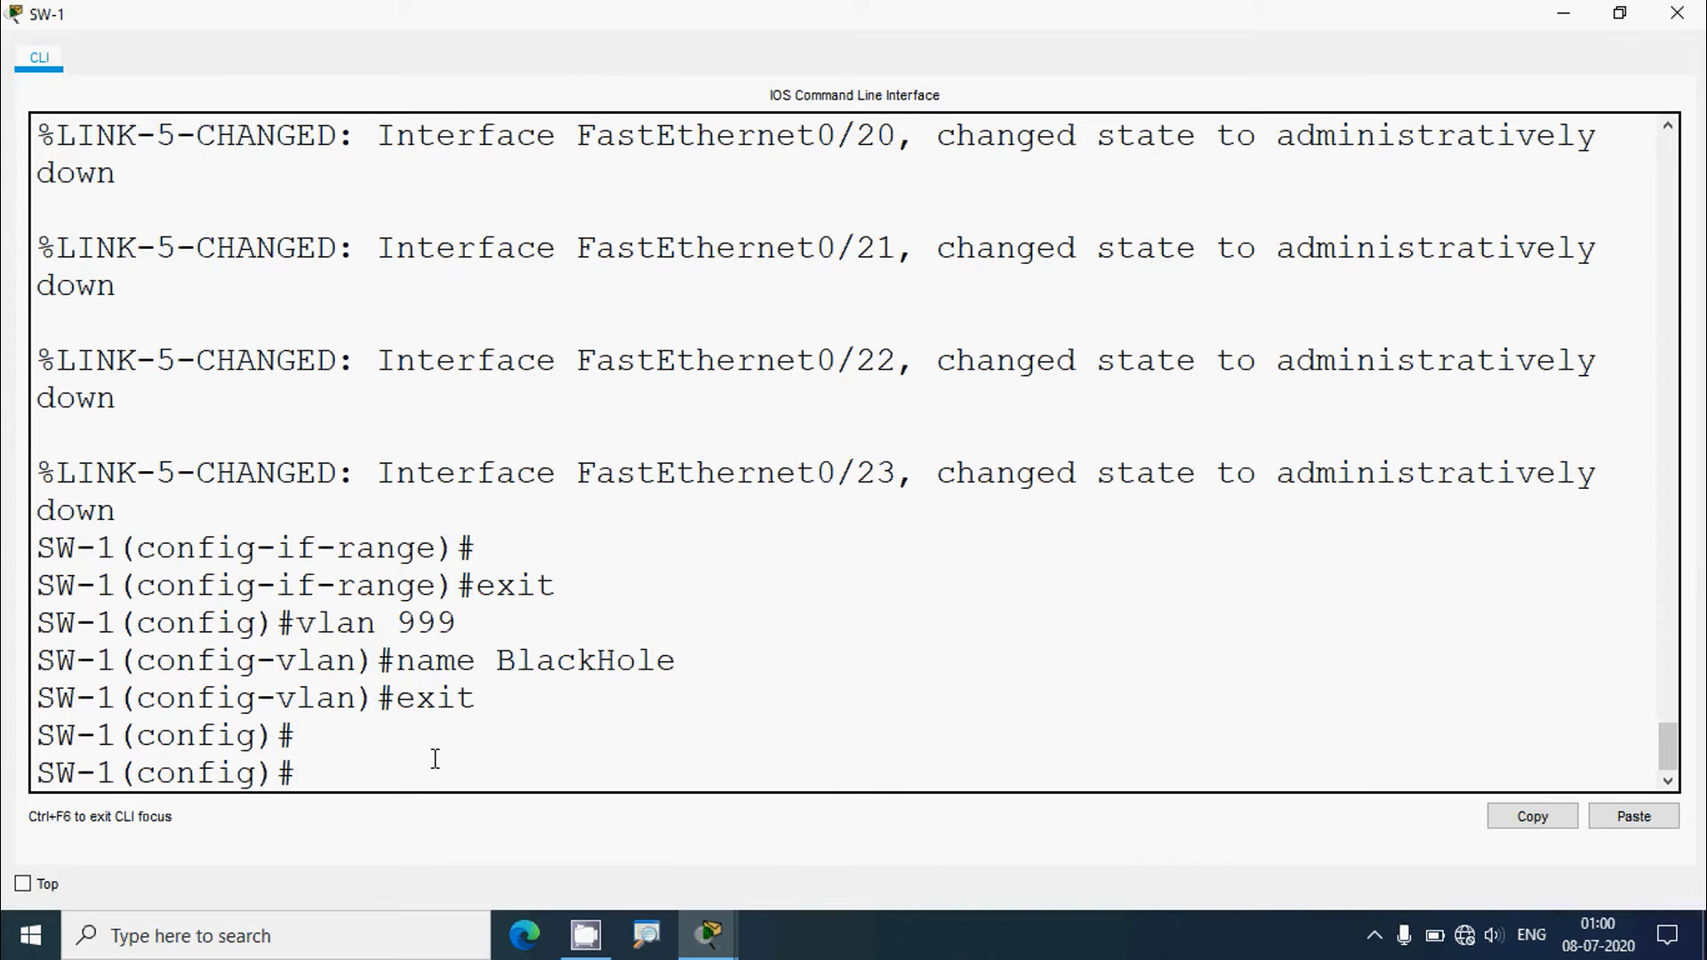
Assign SW-1 interface range fa 0/3-9, fa0/11-23 to access VLAN 999
key("Up")
key("Up")
key("Up")
key("Up")
key("Up")
key("Up")
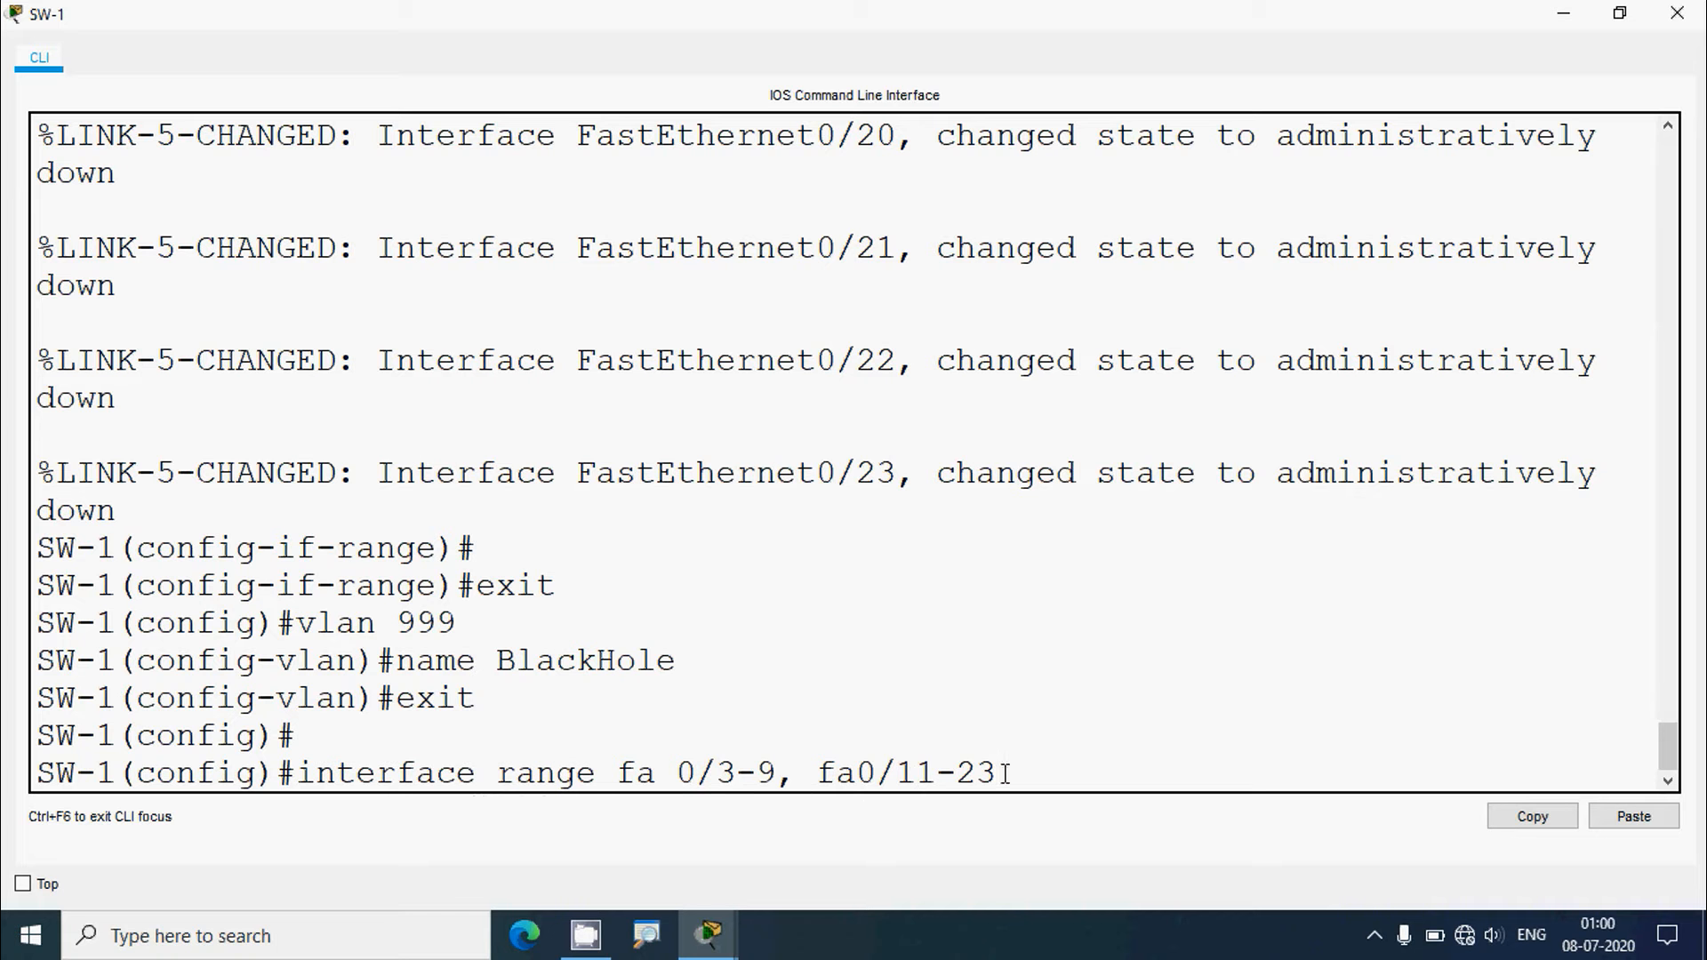
key("Return")
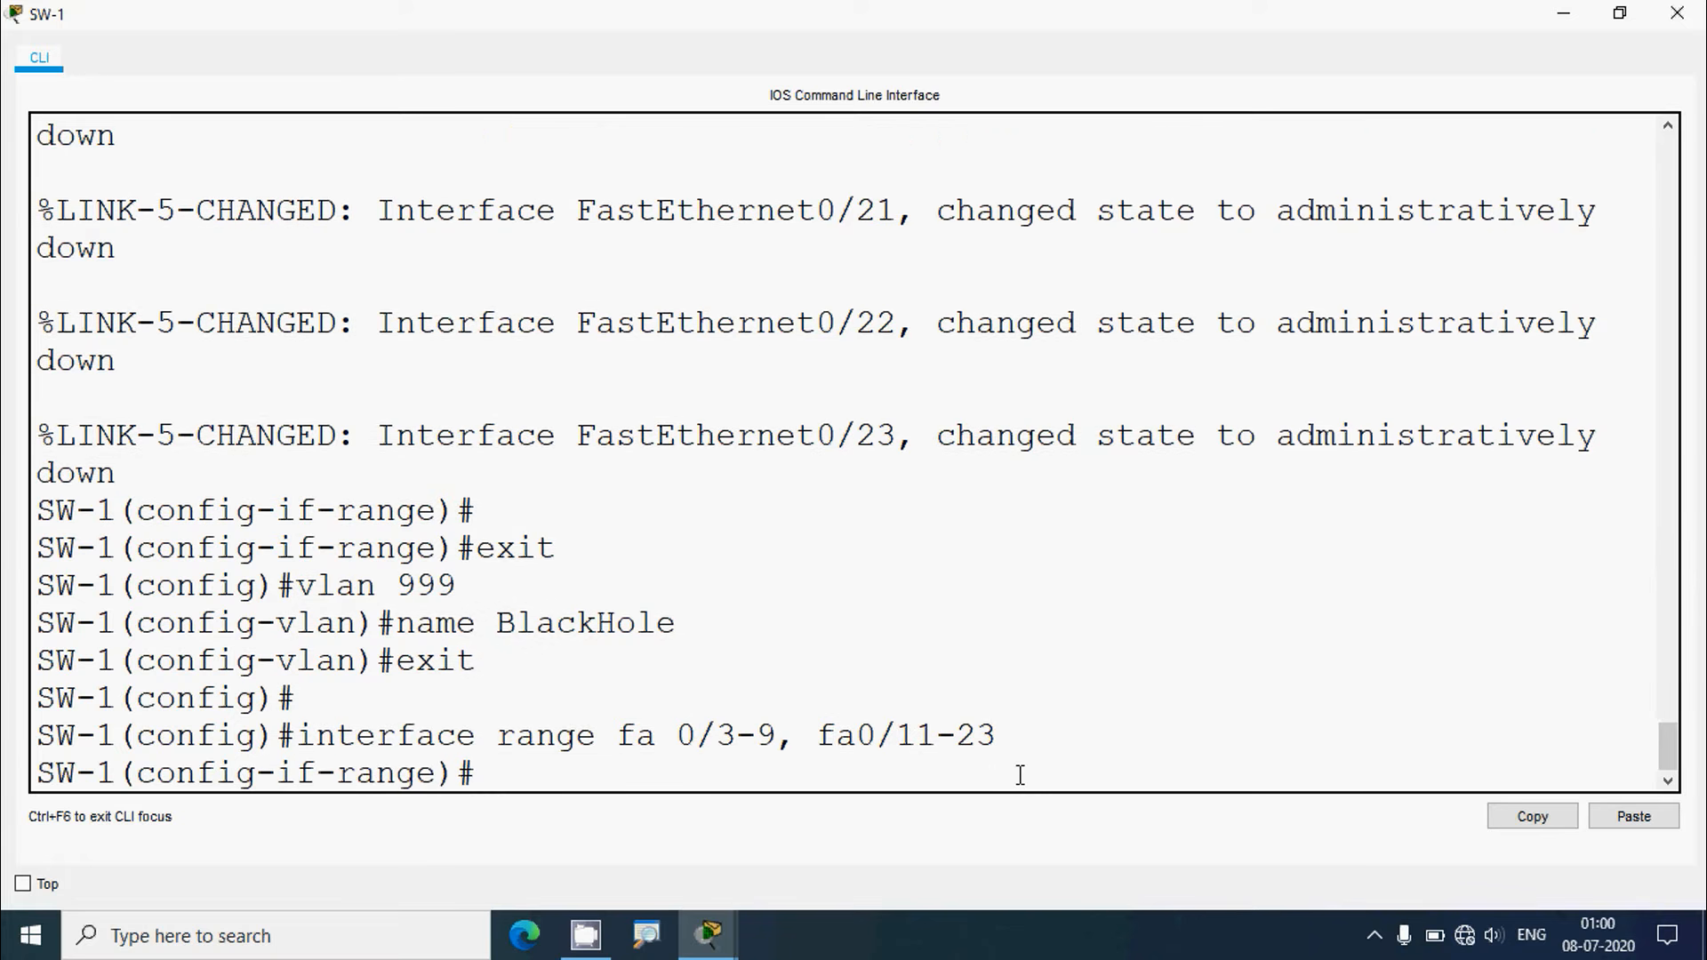
type("switchport")
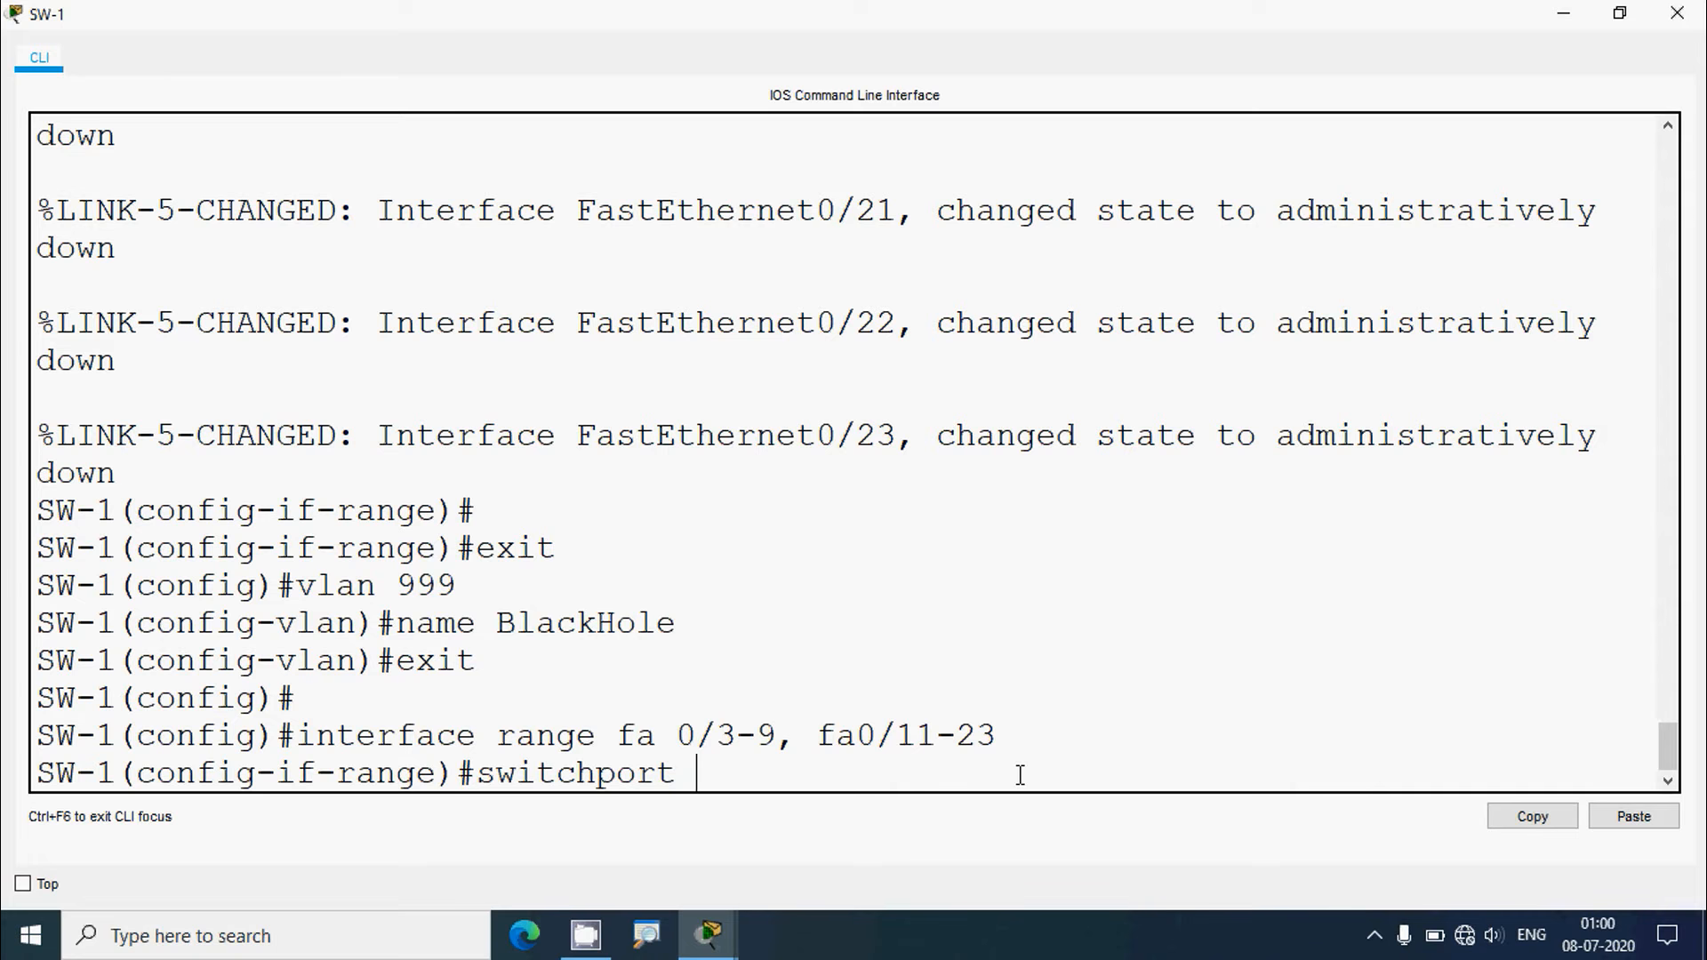
type("access vlan")
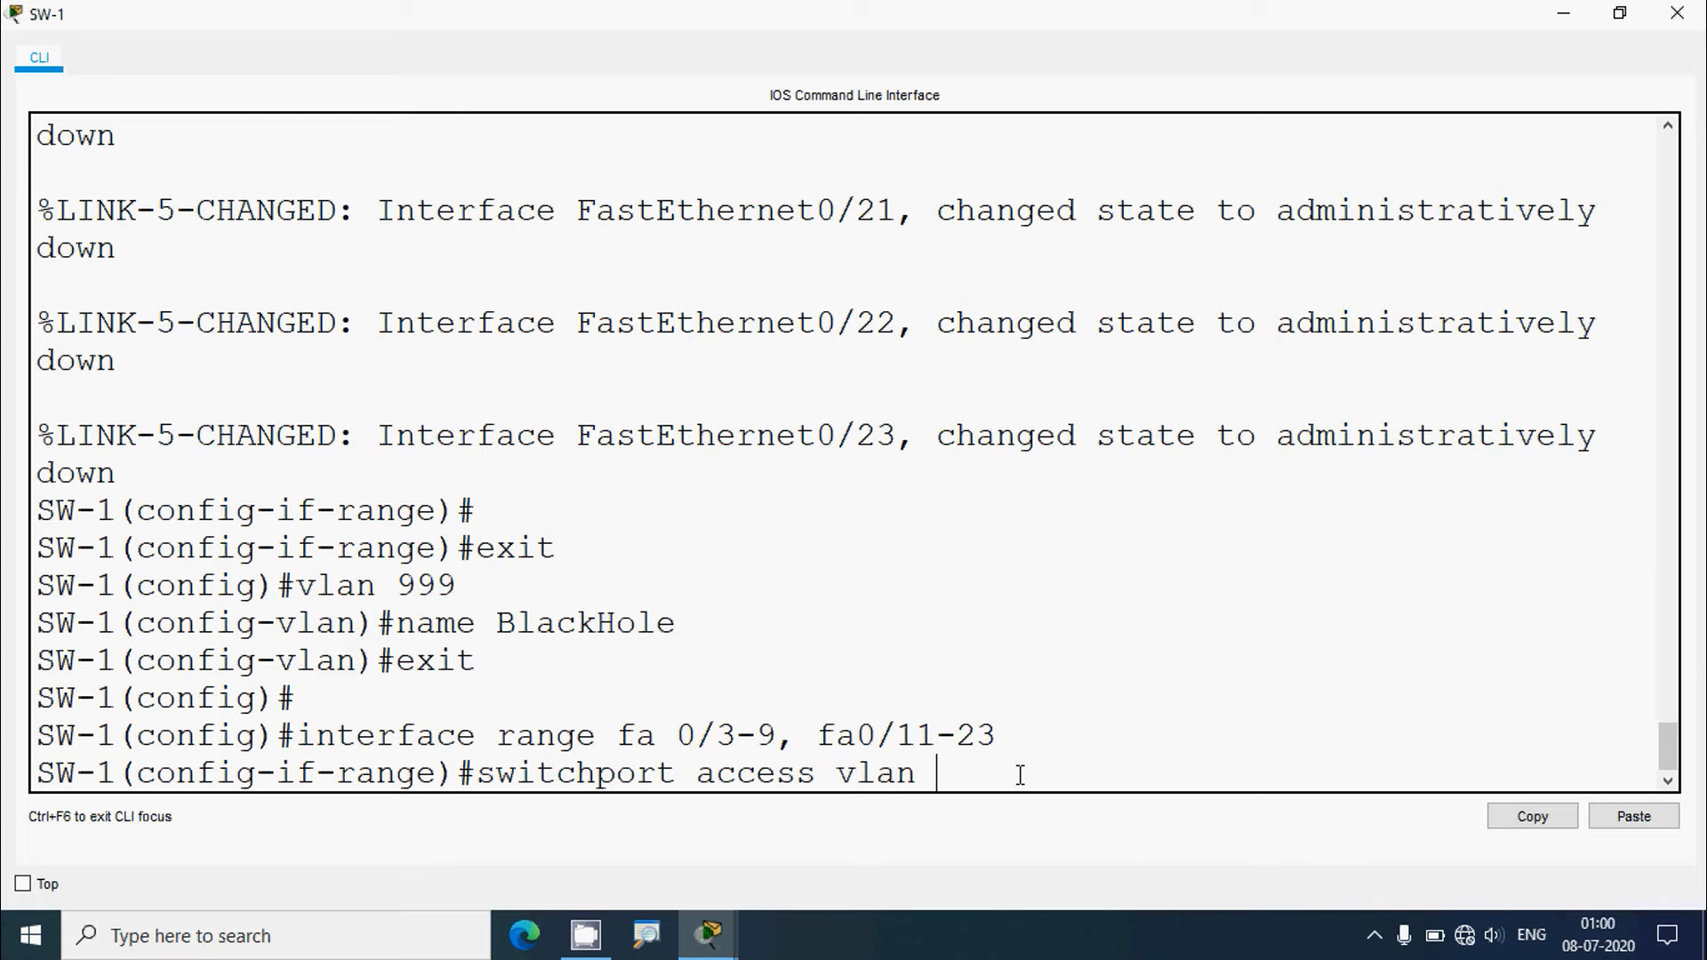
type(" 999")
key("Return")
key("Return")
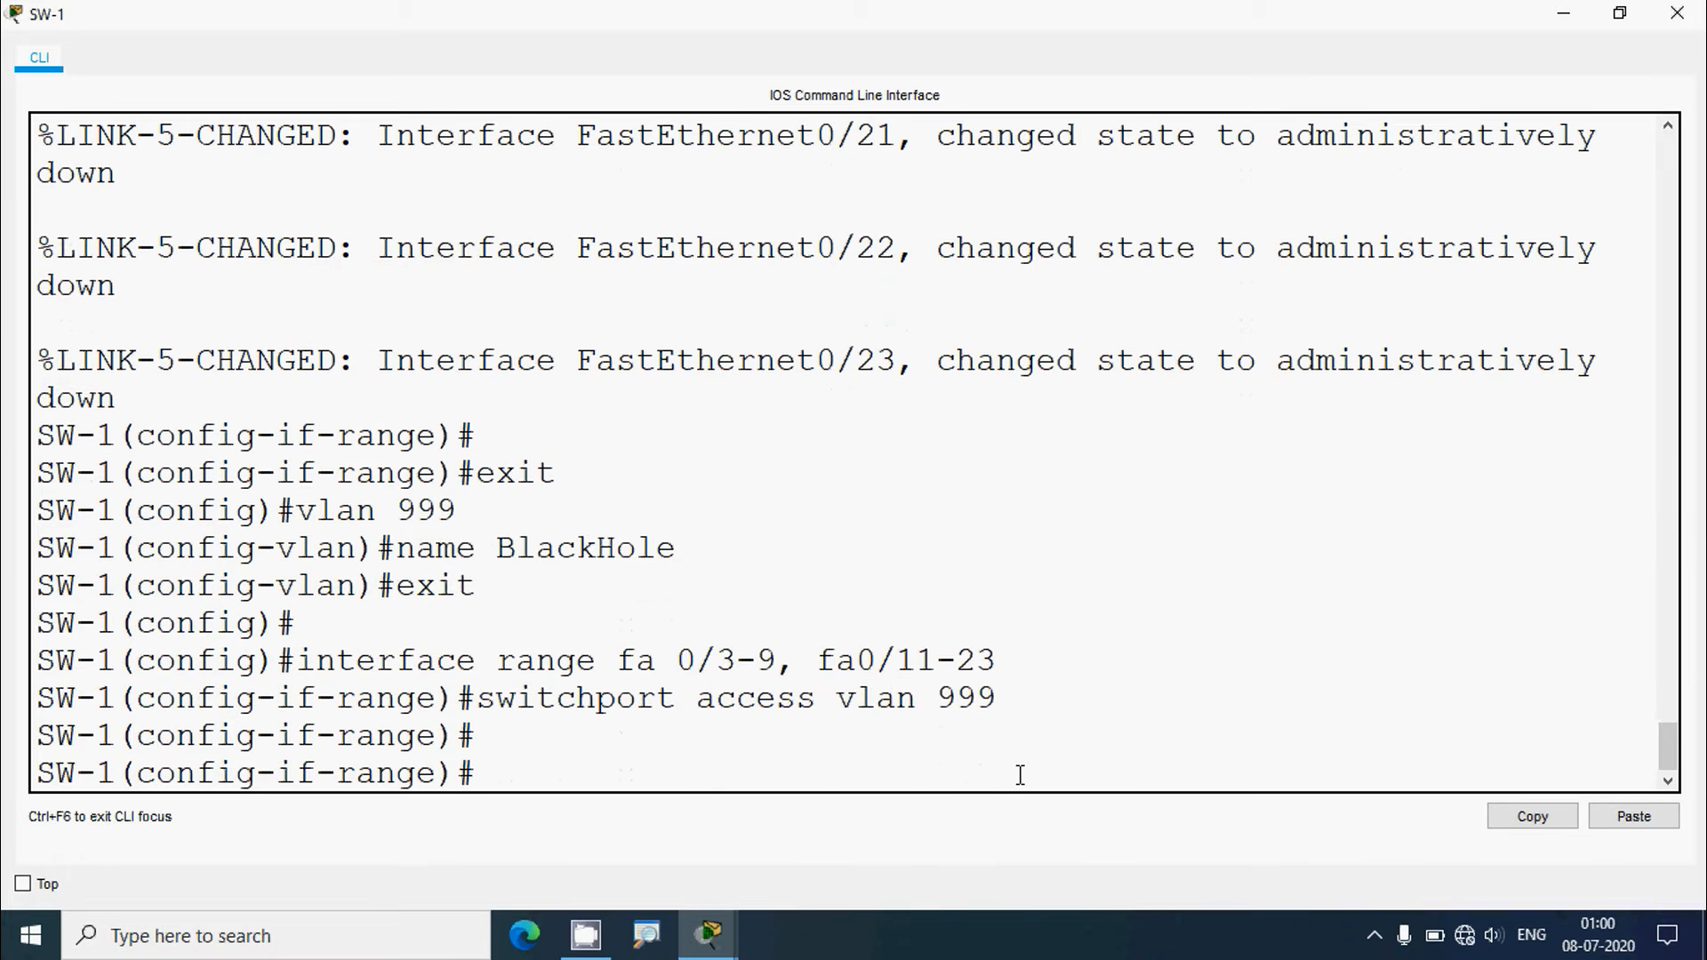
End configuration mode on SW-1, check the BlackHole port membership with show vlan brief, and close the window
type("end")
key("Return")
type("show vla")
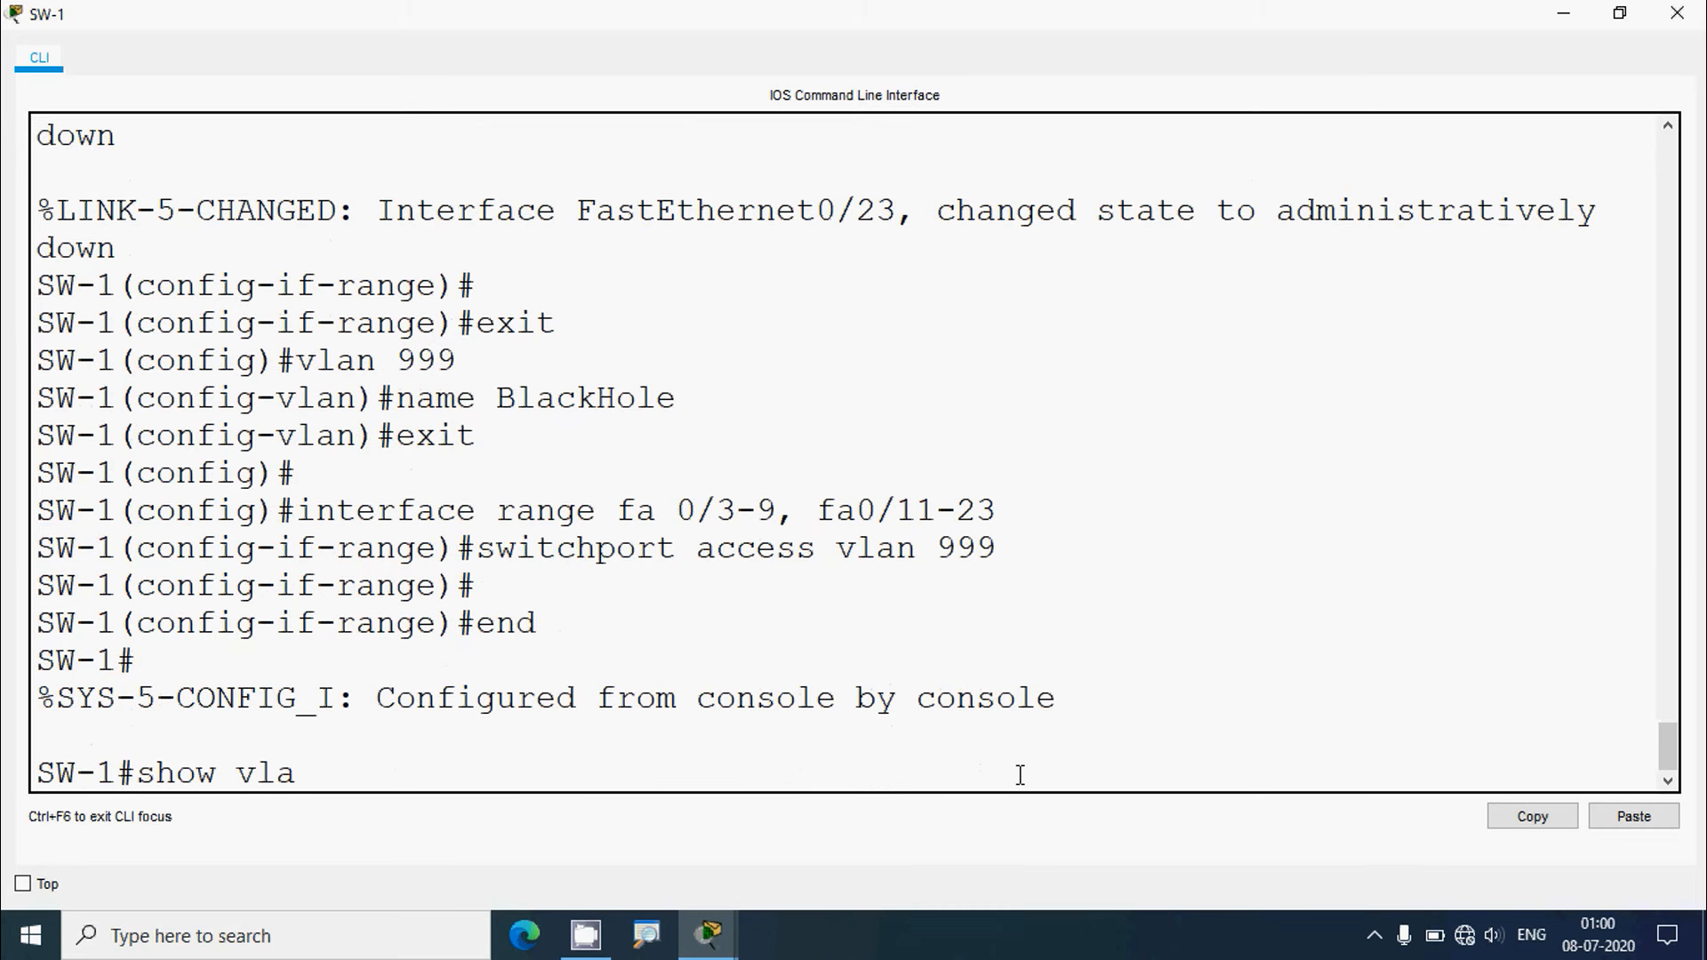
type("n brief")
key("Return")
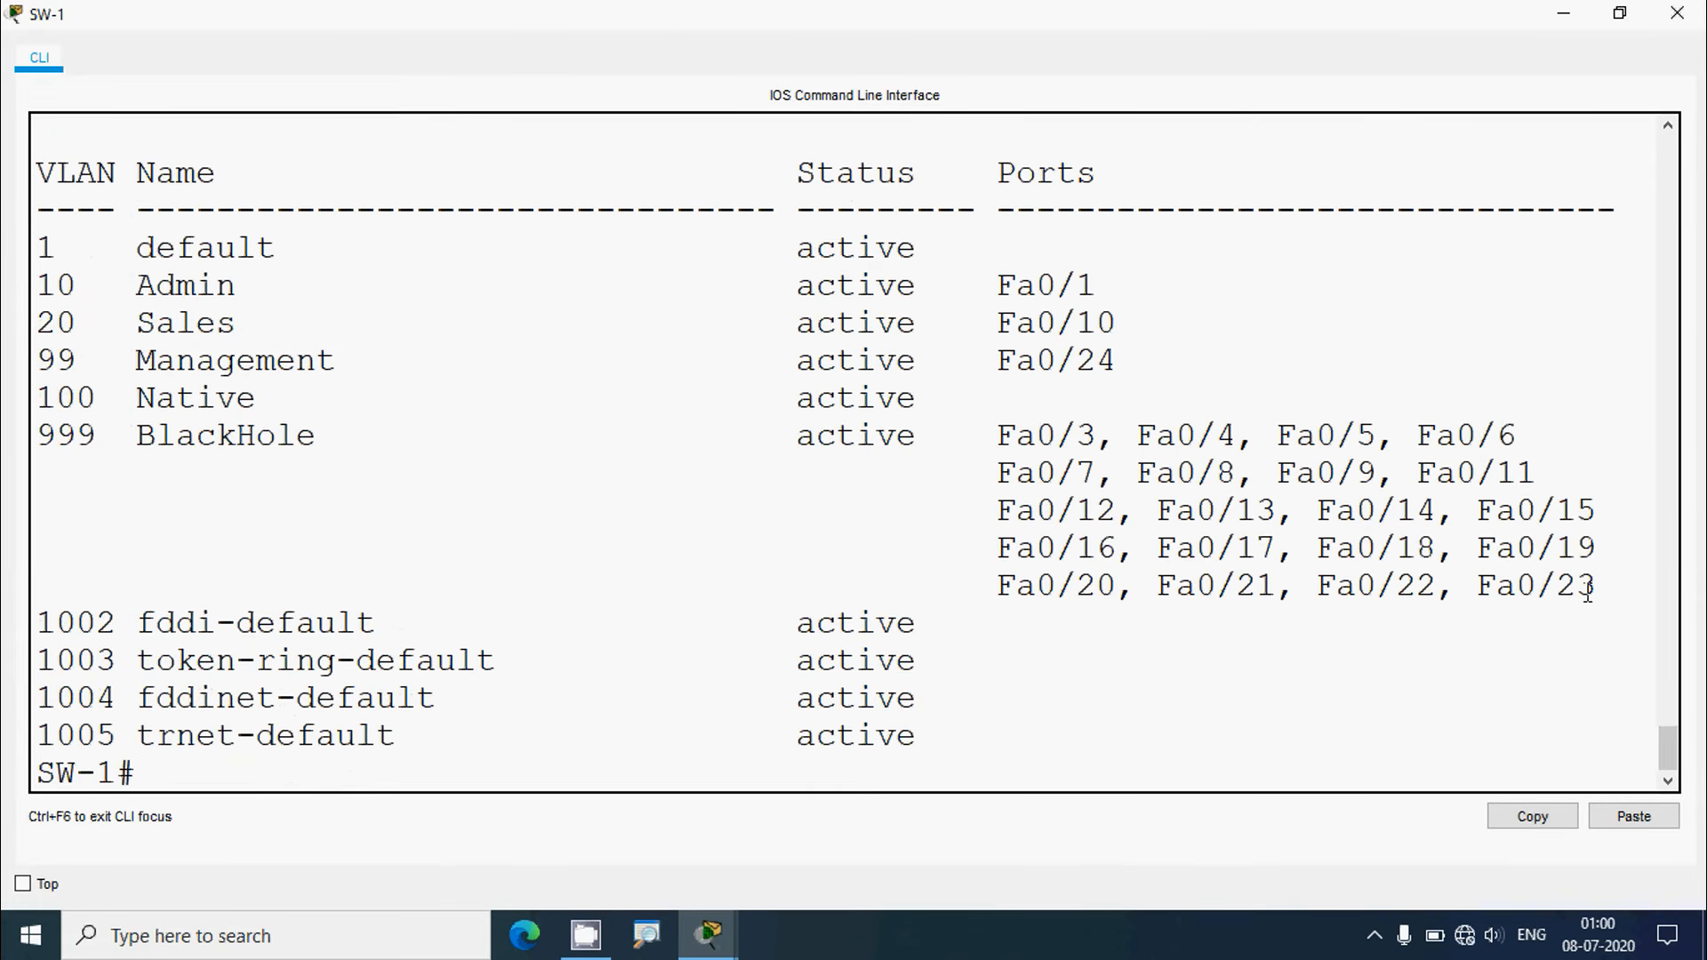
left_click_drag(1601, 588, 41, 439)
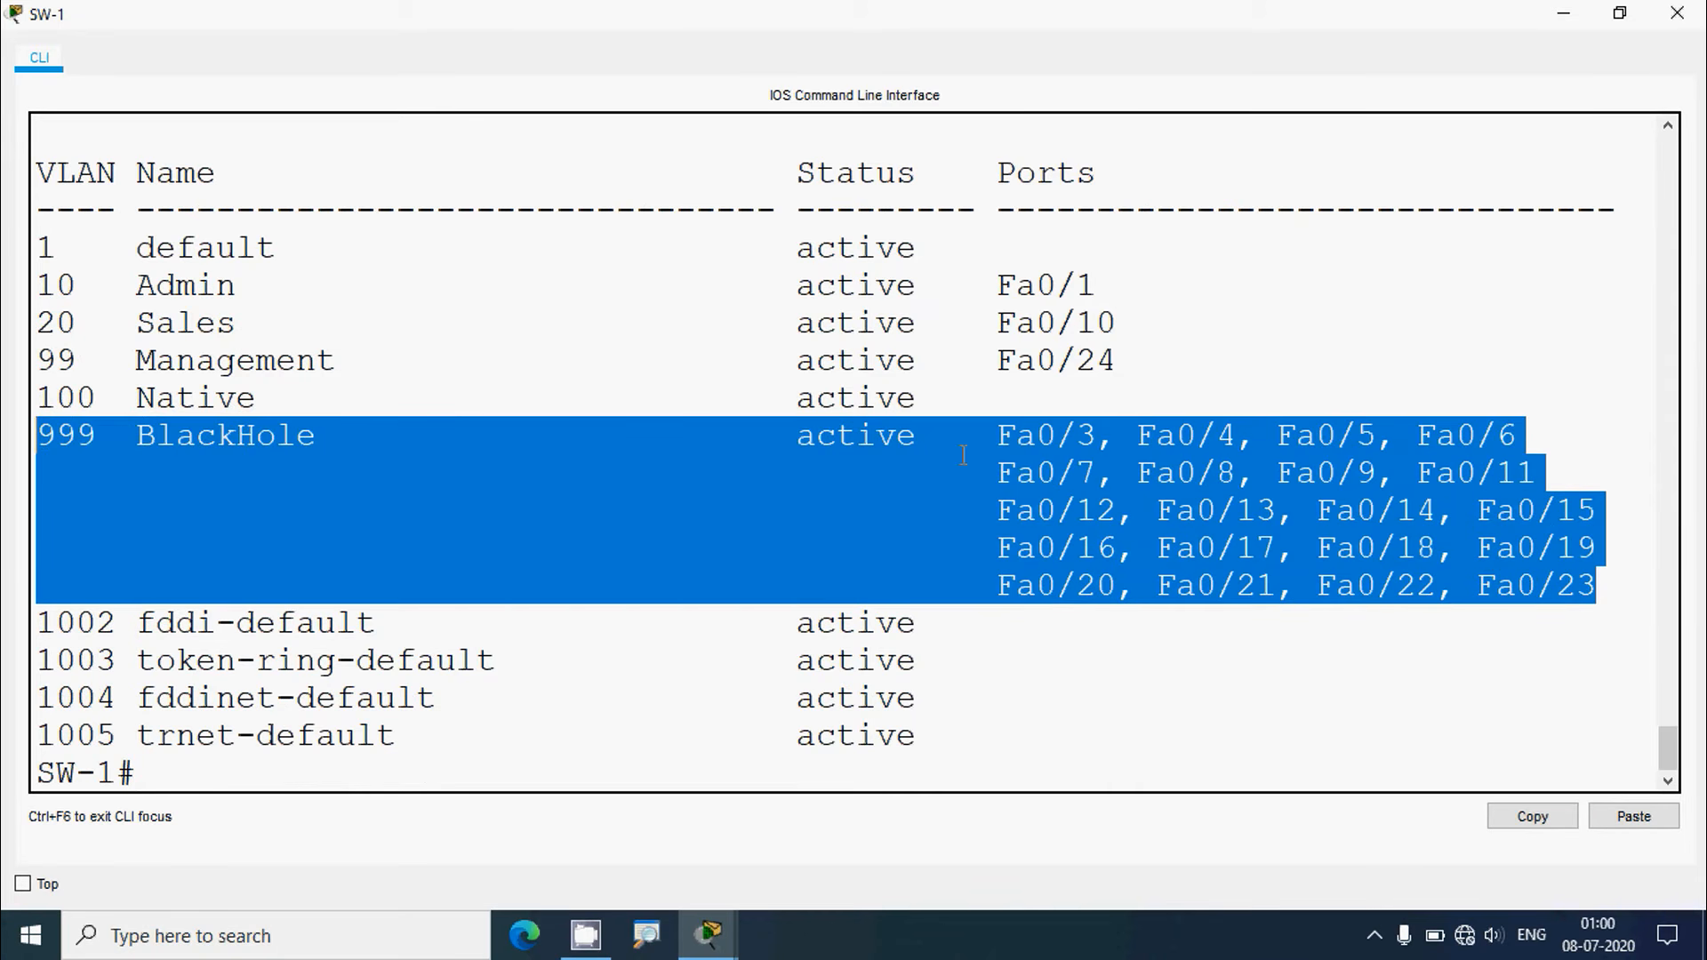
left_click(1676, 14)
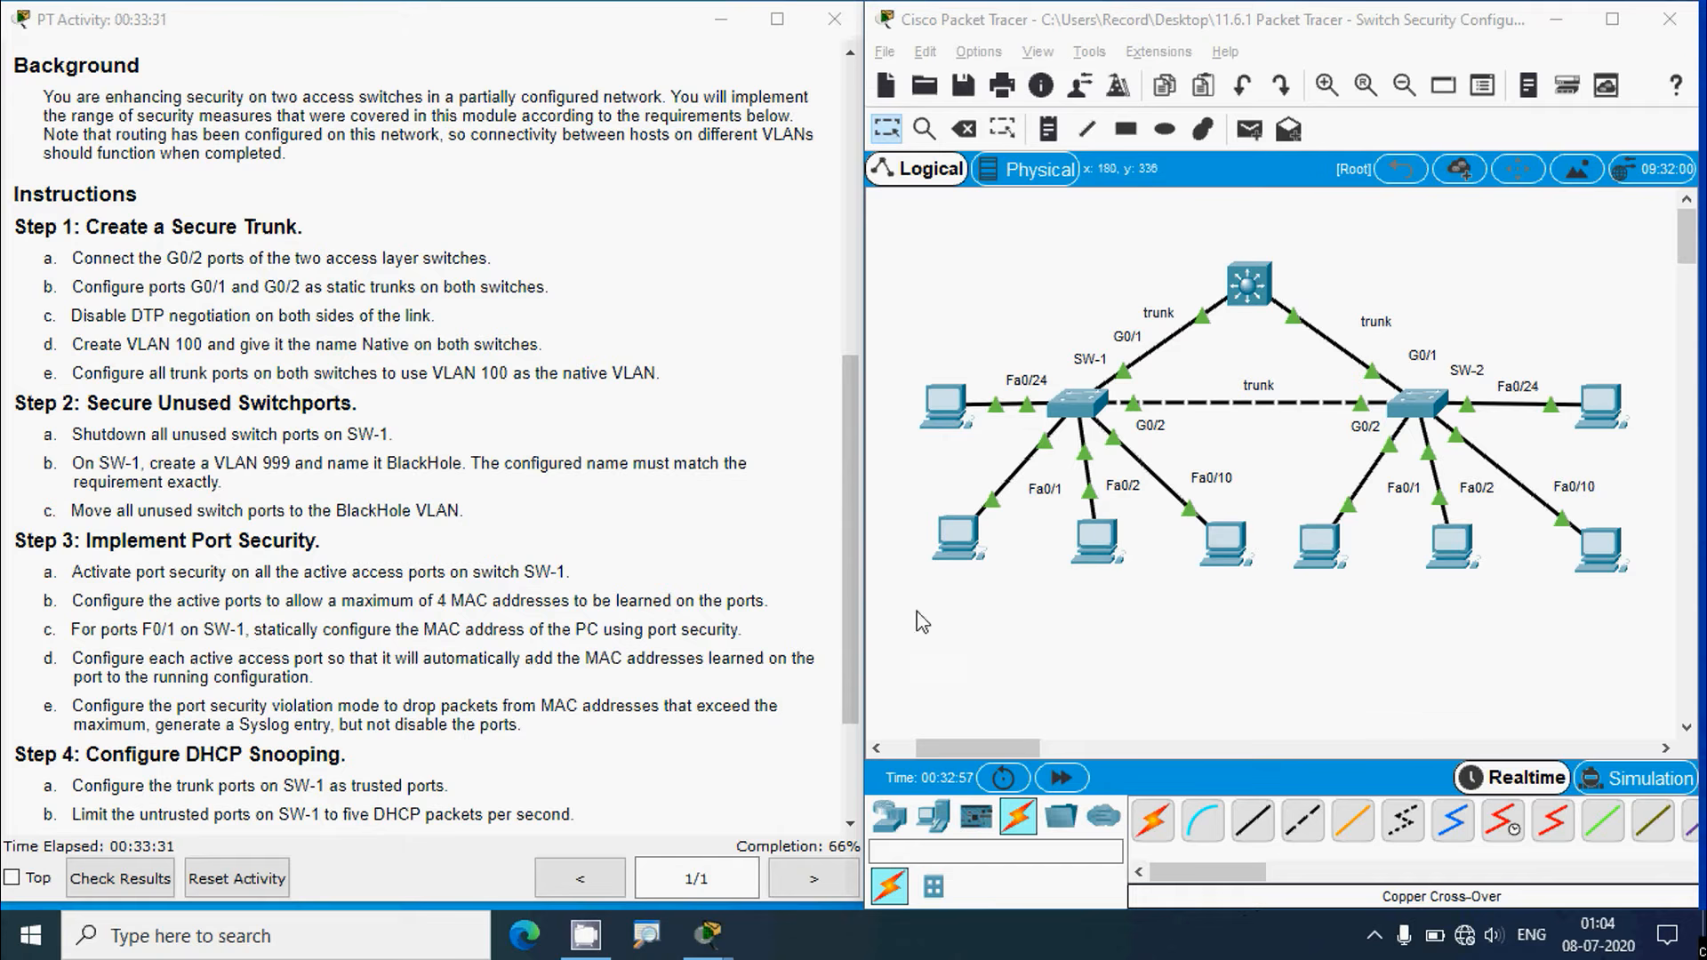
Reopen the SW-1 command line maximized and examine the status of port Fa0/2 with show interface trunk
left_click(1078, 409)
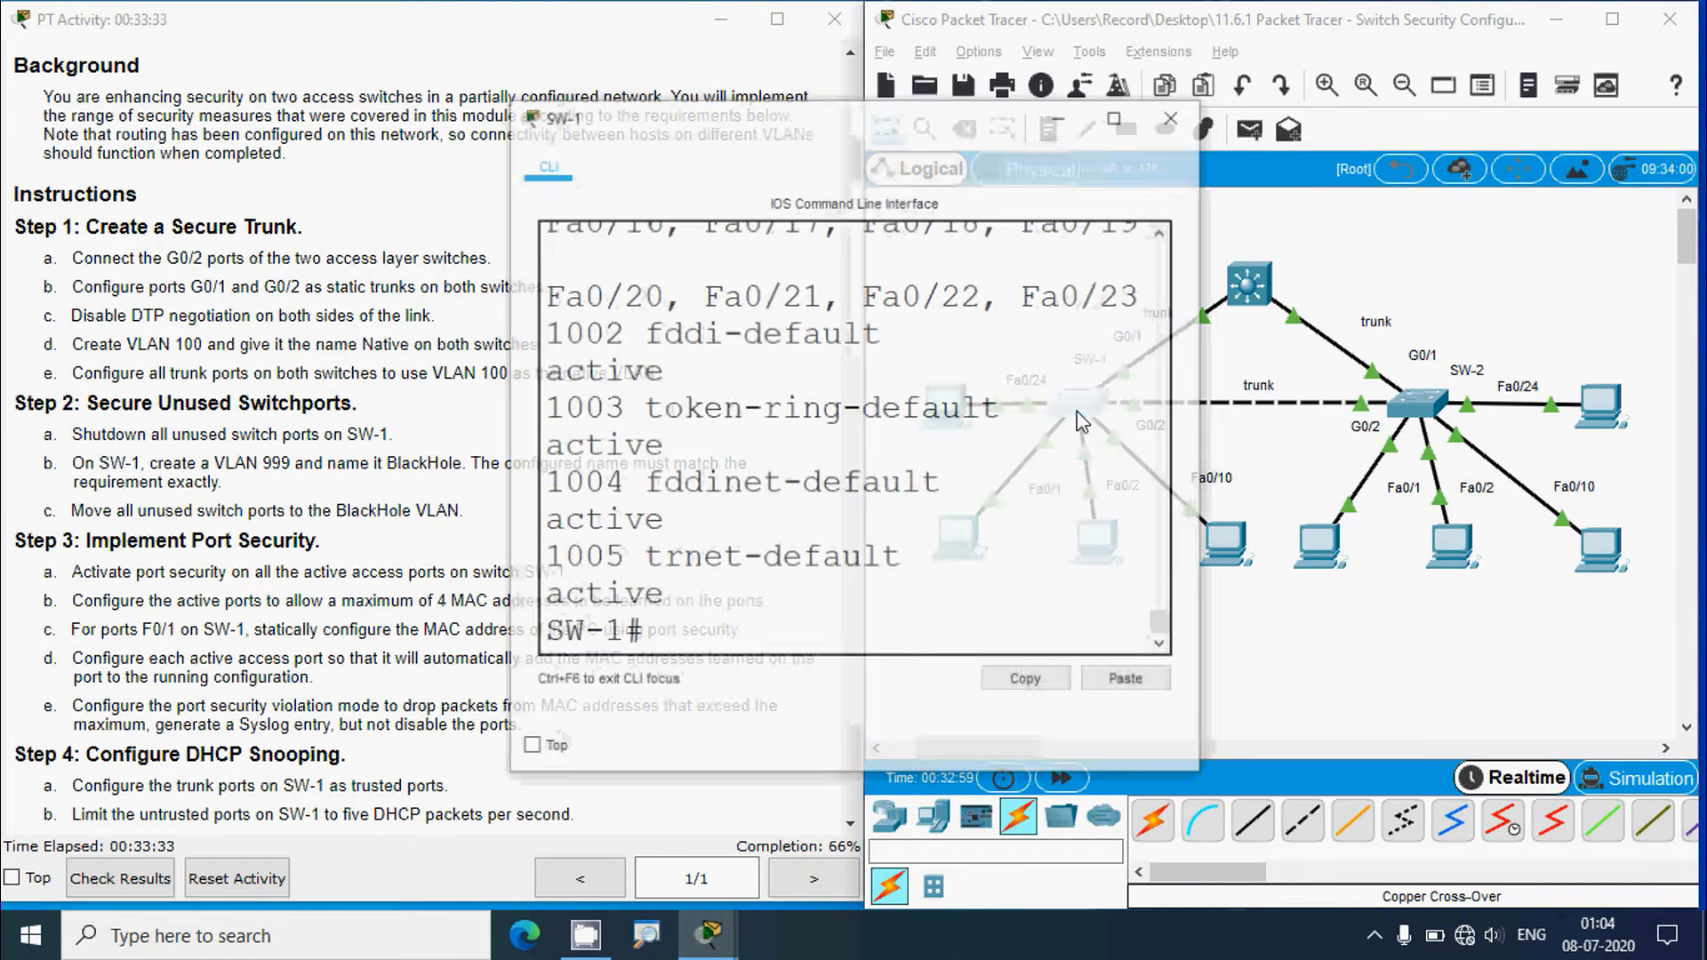
left_click(1117, 115)
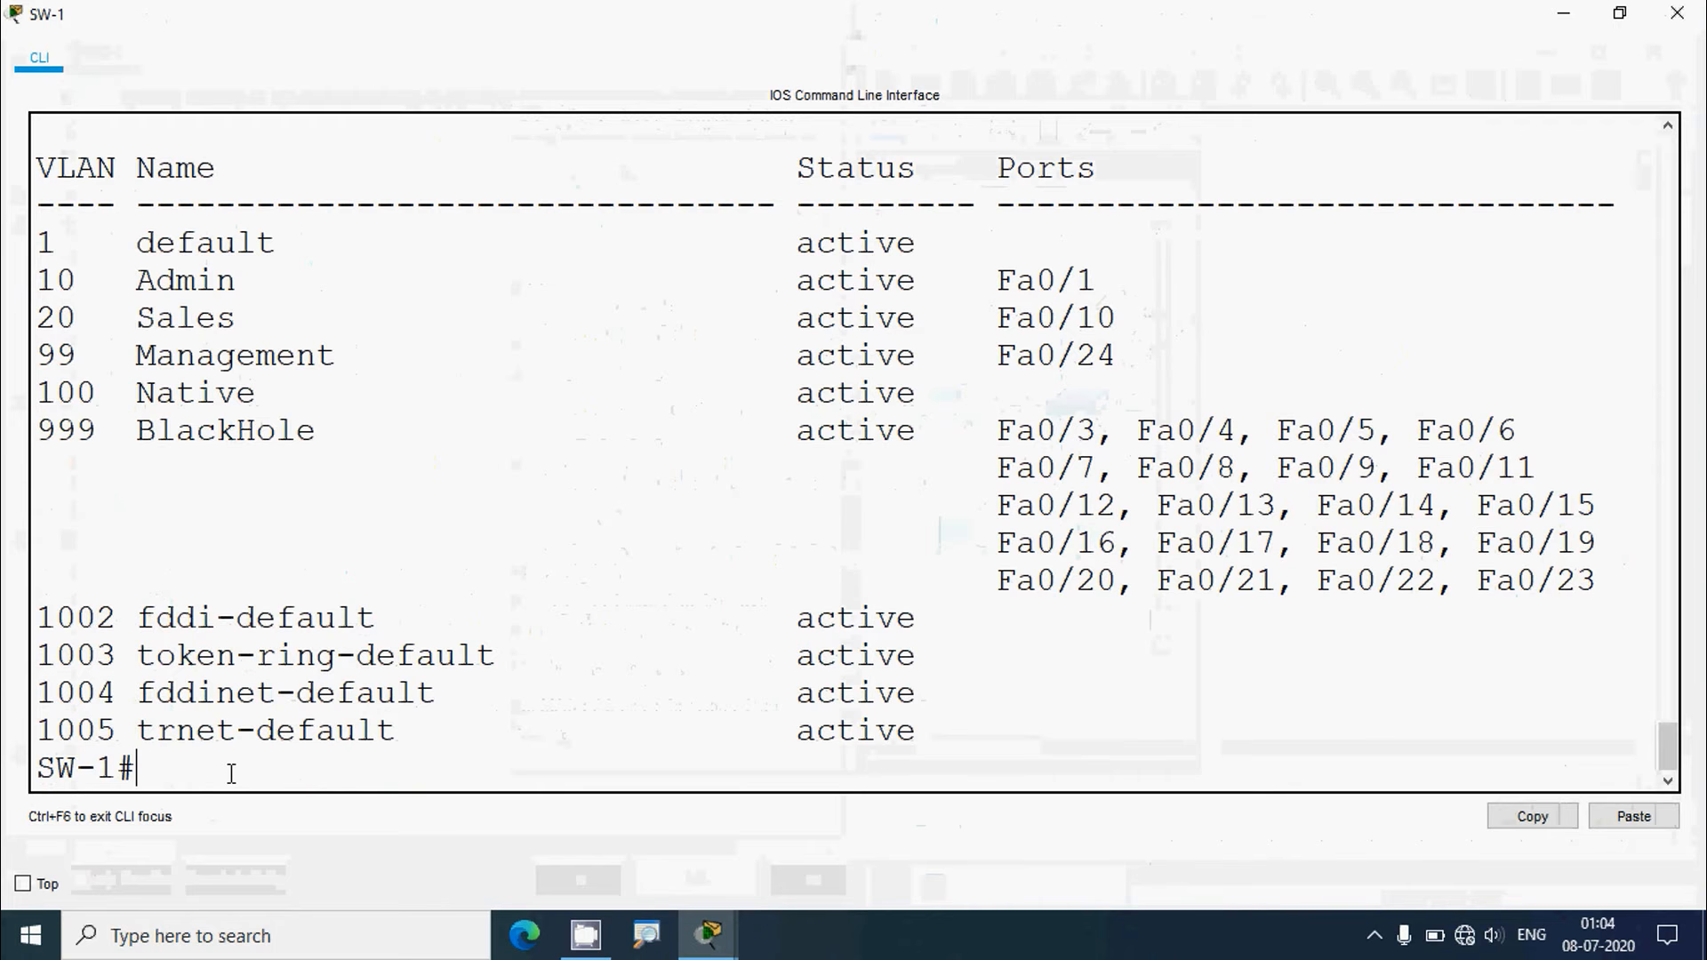
type("show int")
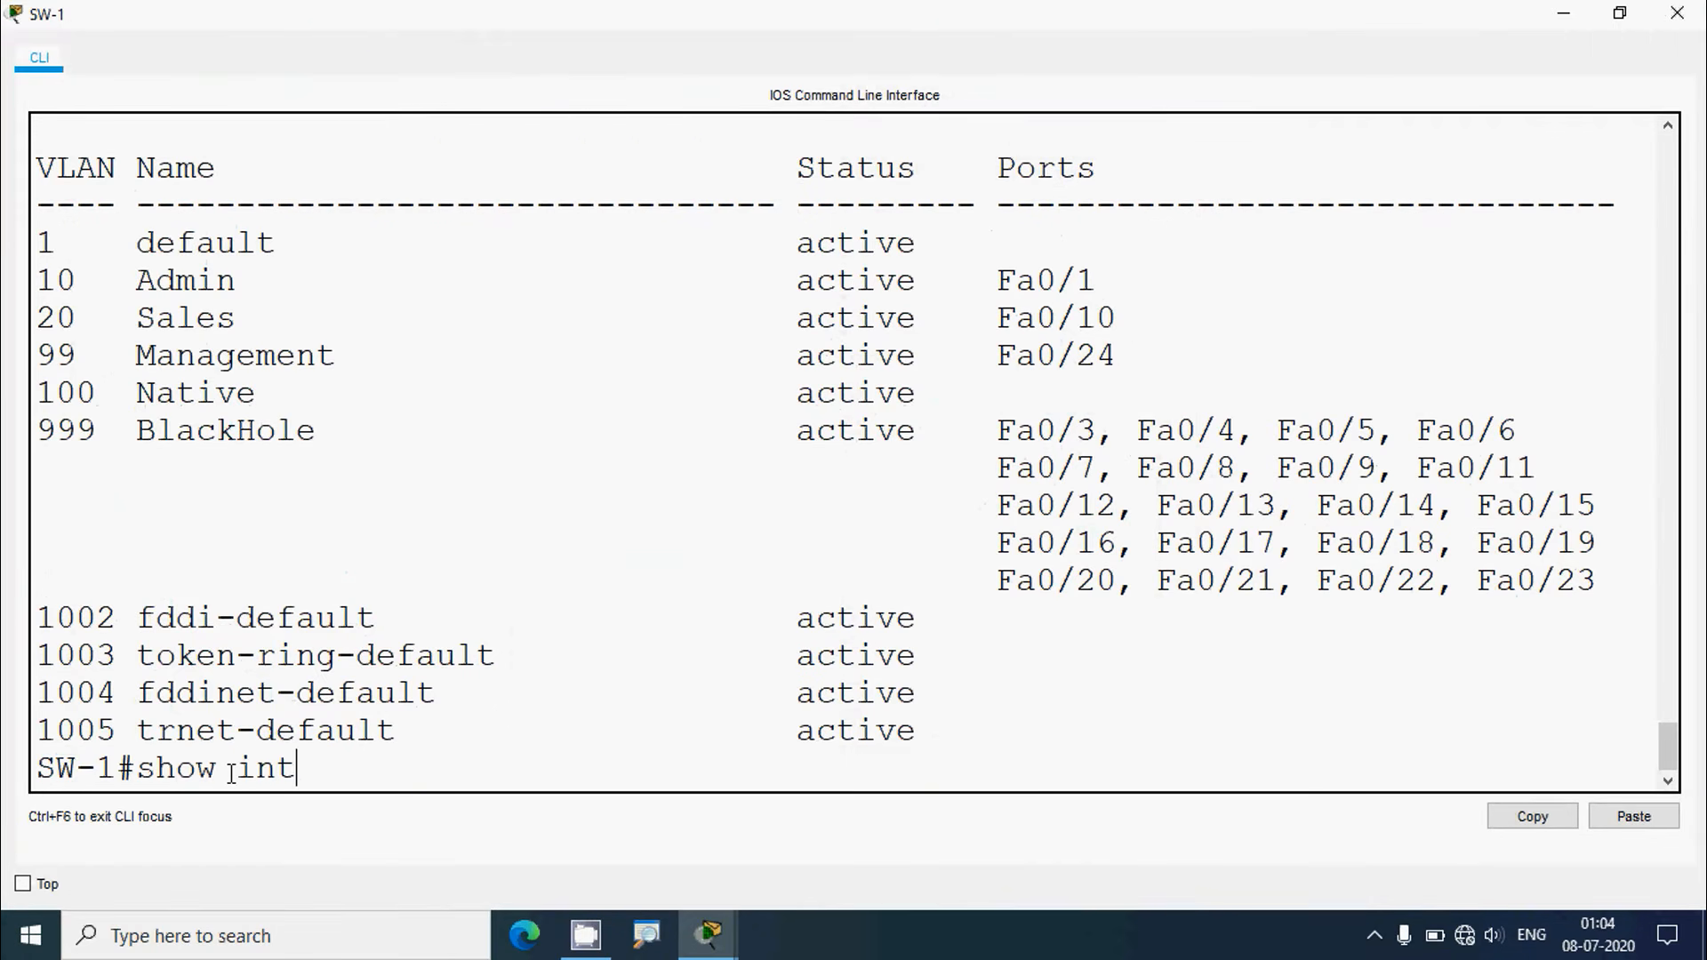
type("erface trunk")
key("Return")
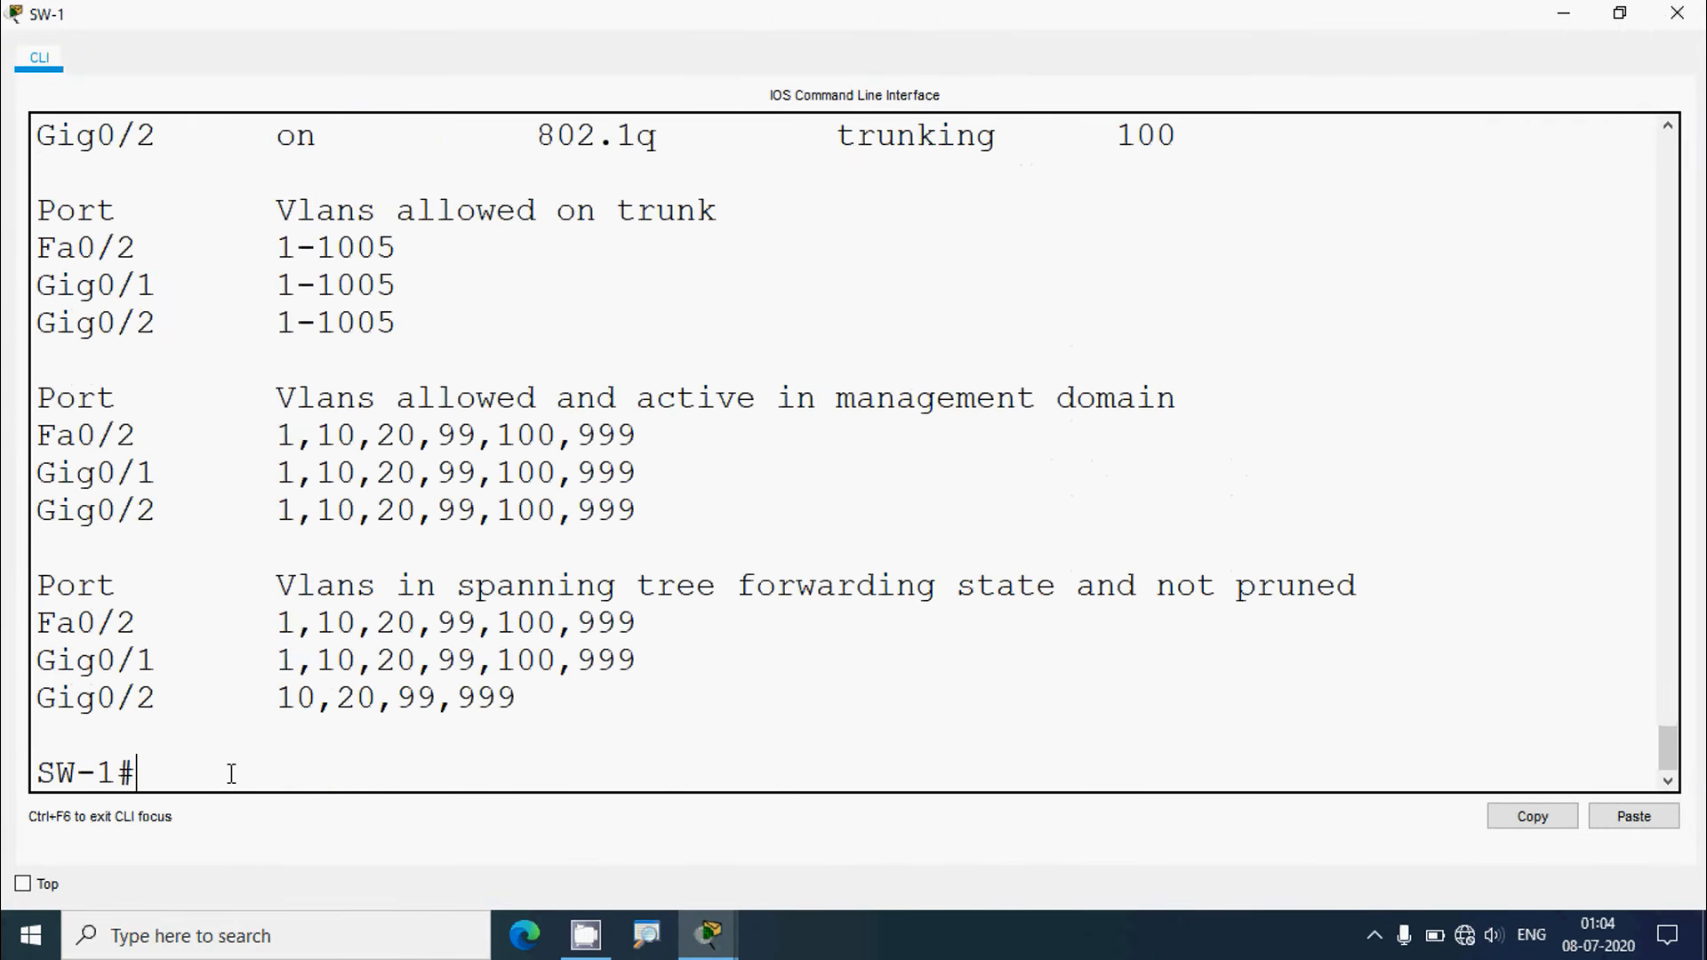
scroll(313, 619, "up", 3)
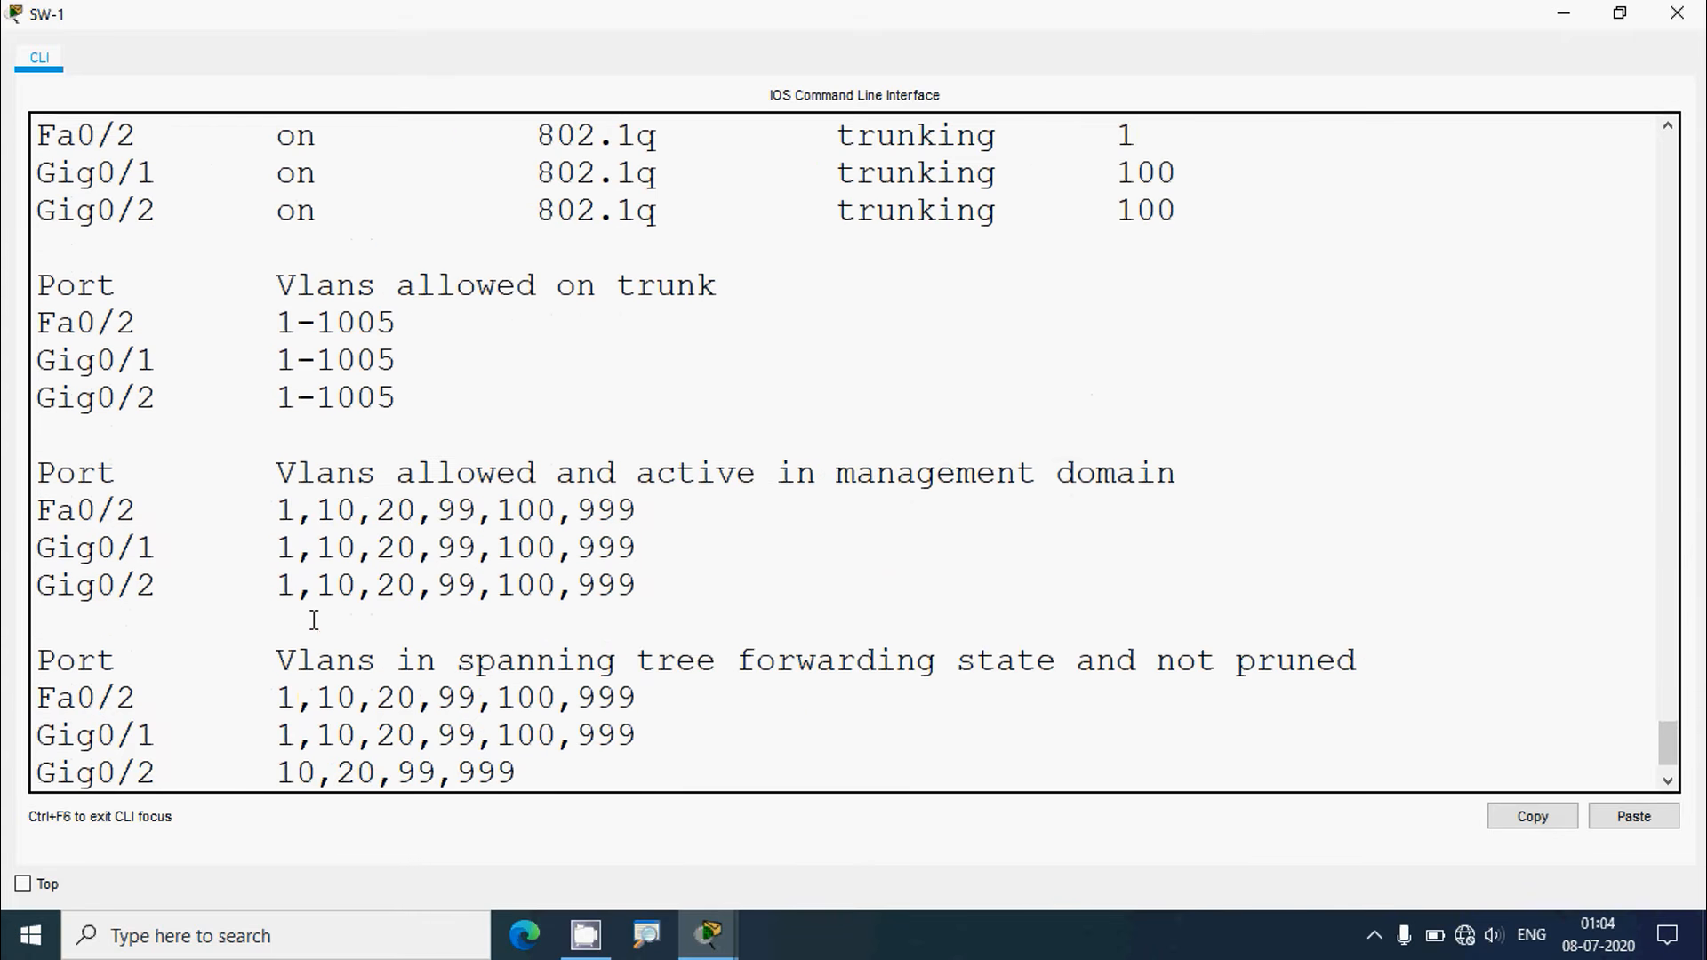
scroll(228, 543, "up", 1)
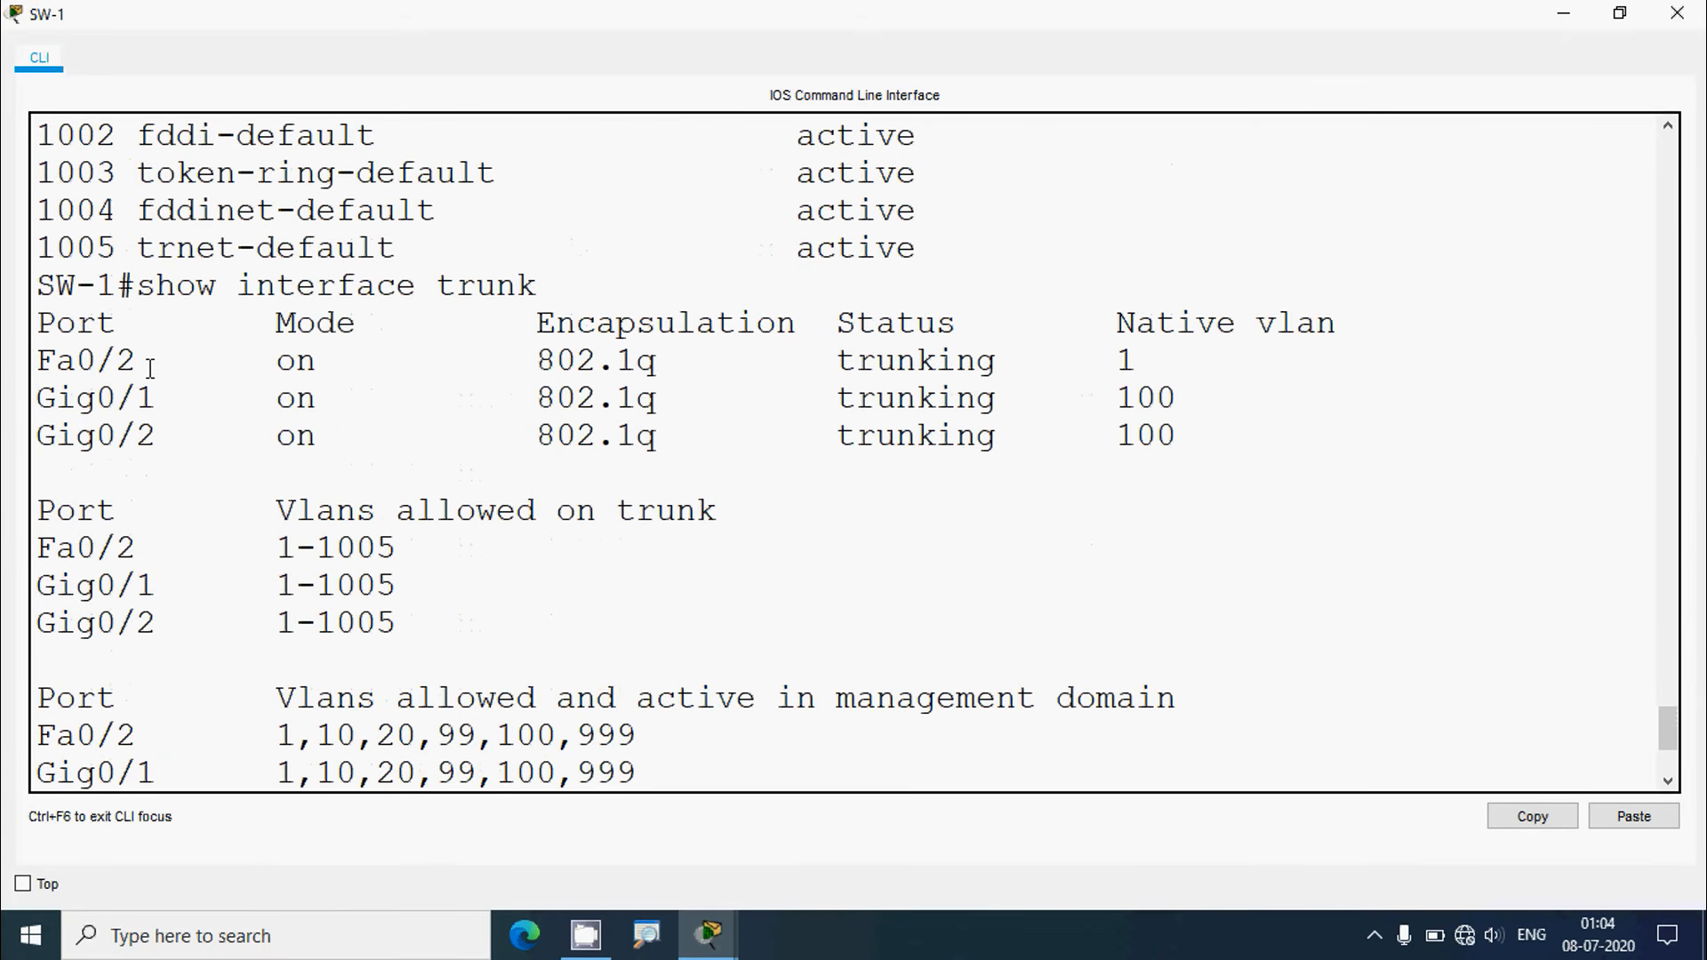
left_click_drag(150, 367, 32, 363)
left_click_drag(776, 356, 1002, 363)
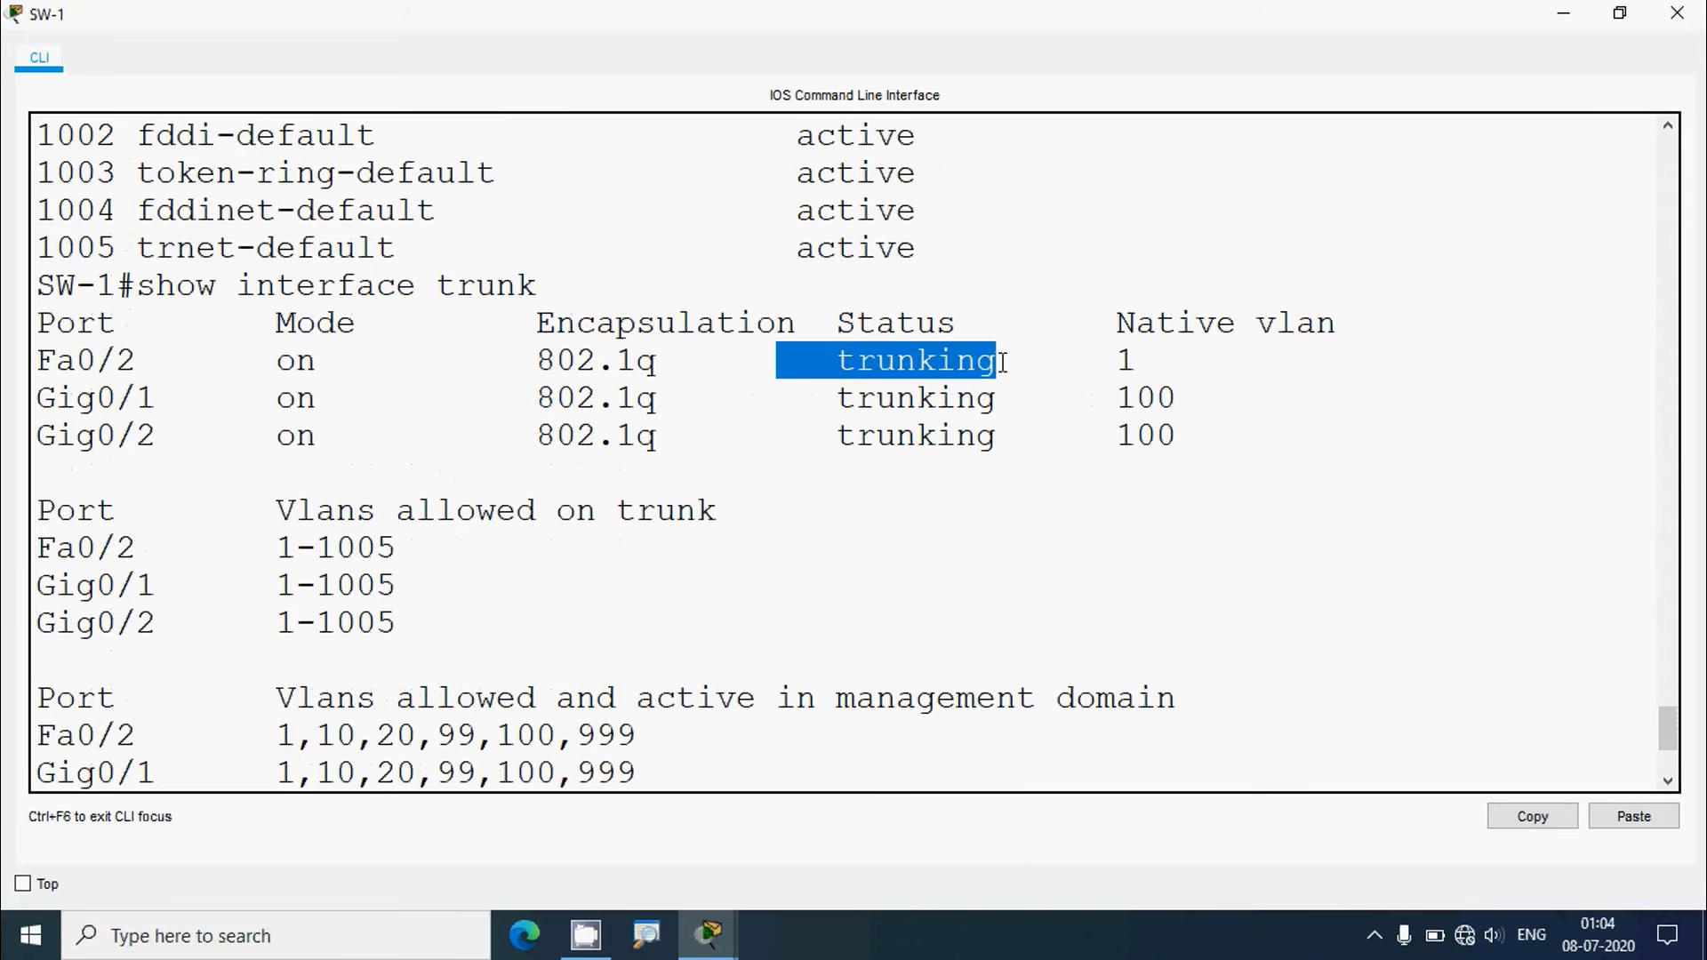
Close the SW-1 window and consult the port memberships in the activity's VLAN table
left_click(1677, 12)
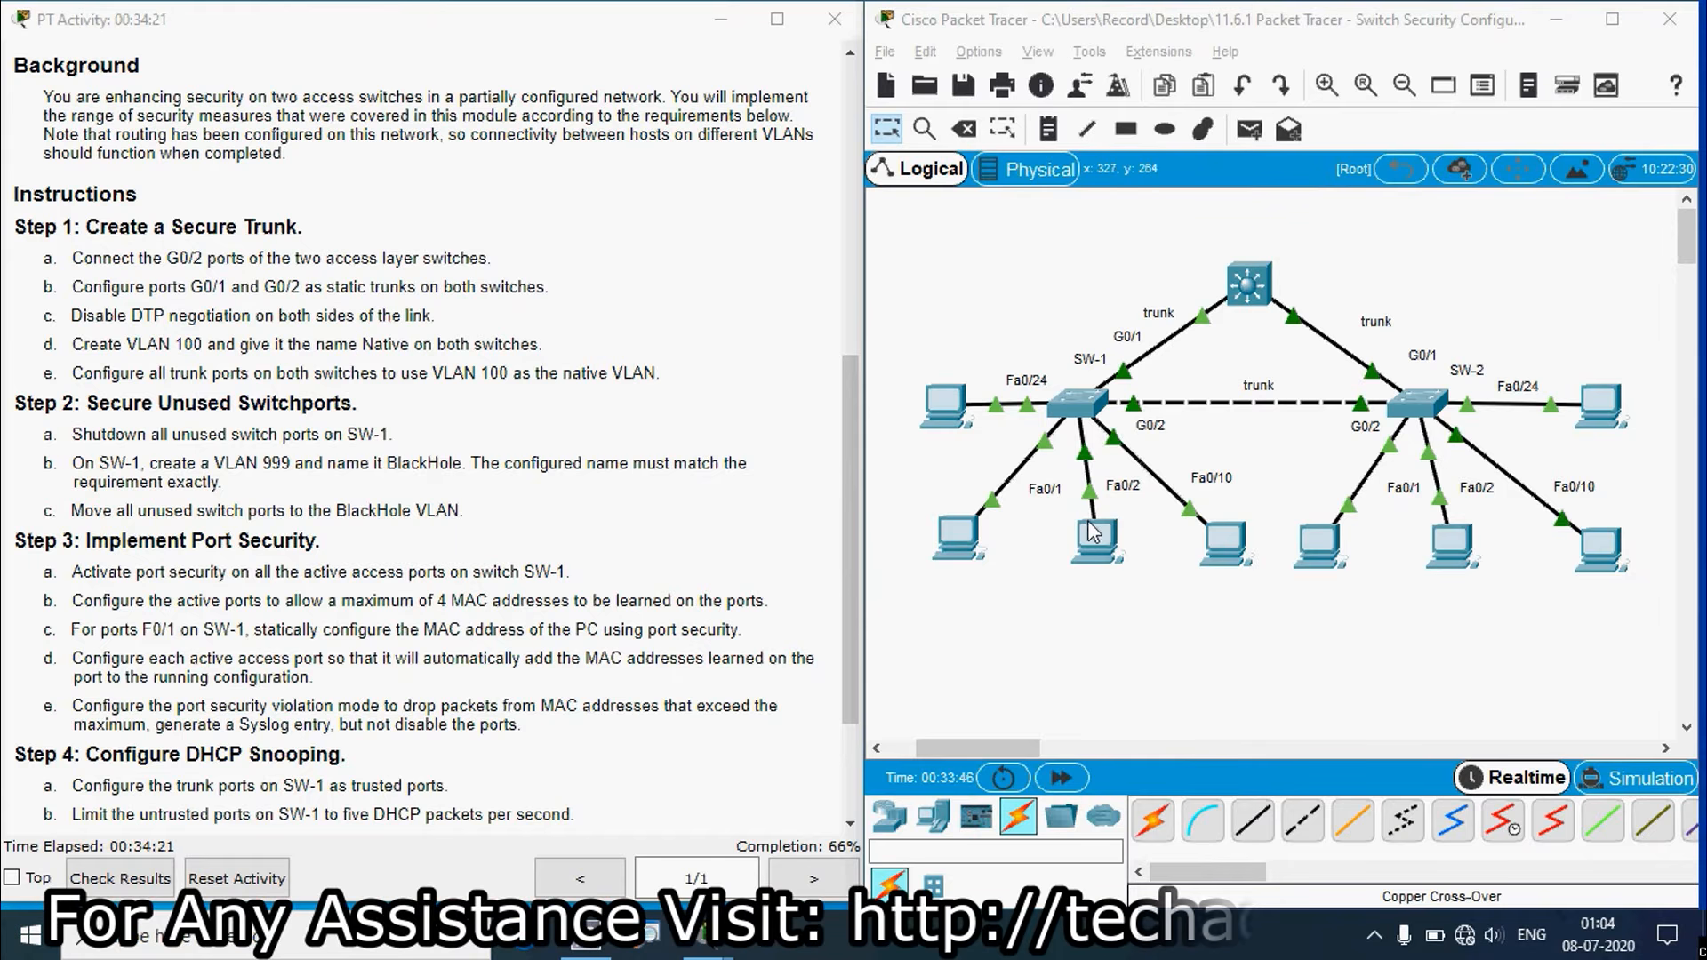
left_click(1058, 638)
left_click_drag(852, 569, 855, 260)
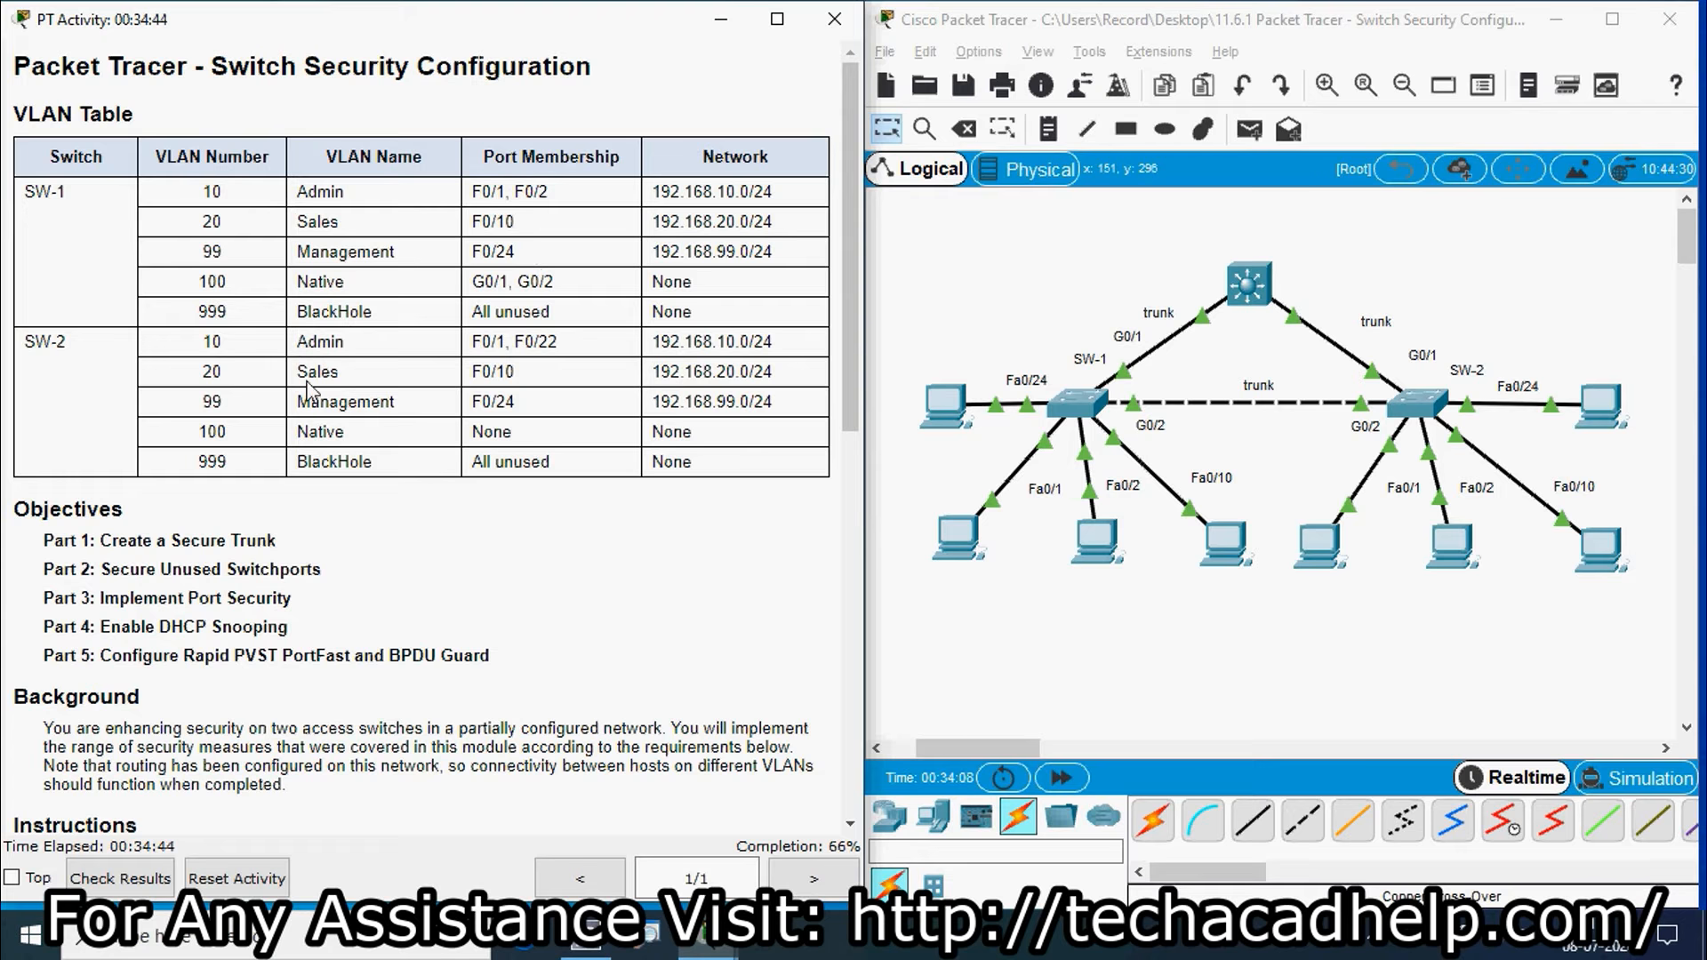
Open the SW-2 command line in privileged EXEC mode and examine the VLAN 10 Admin ports with show vlan brief
left_click(1422, 413)
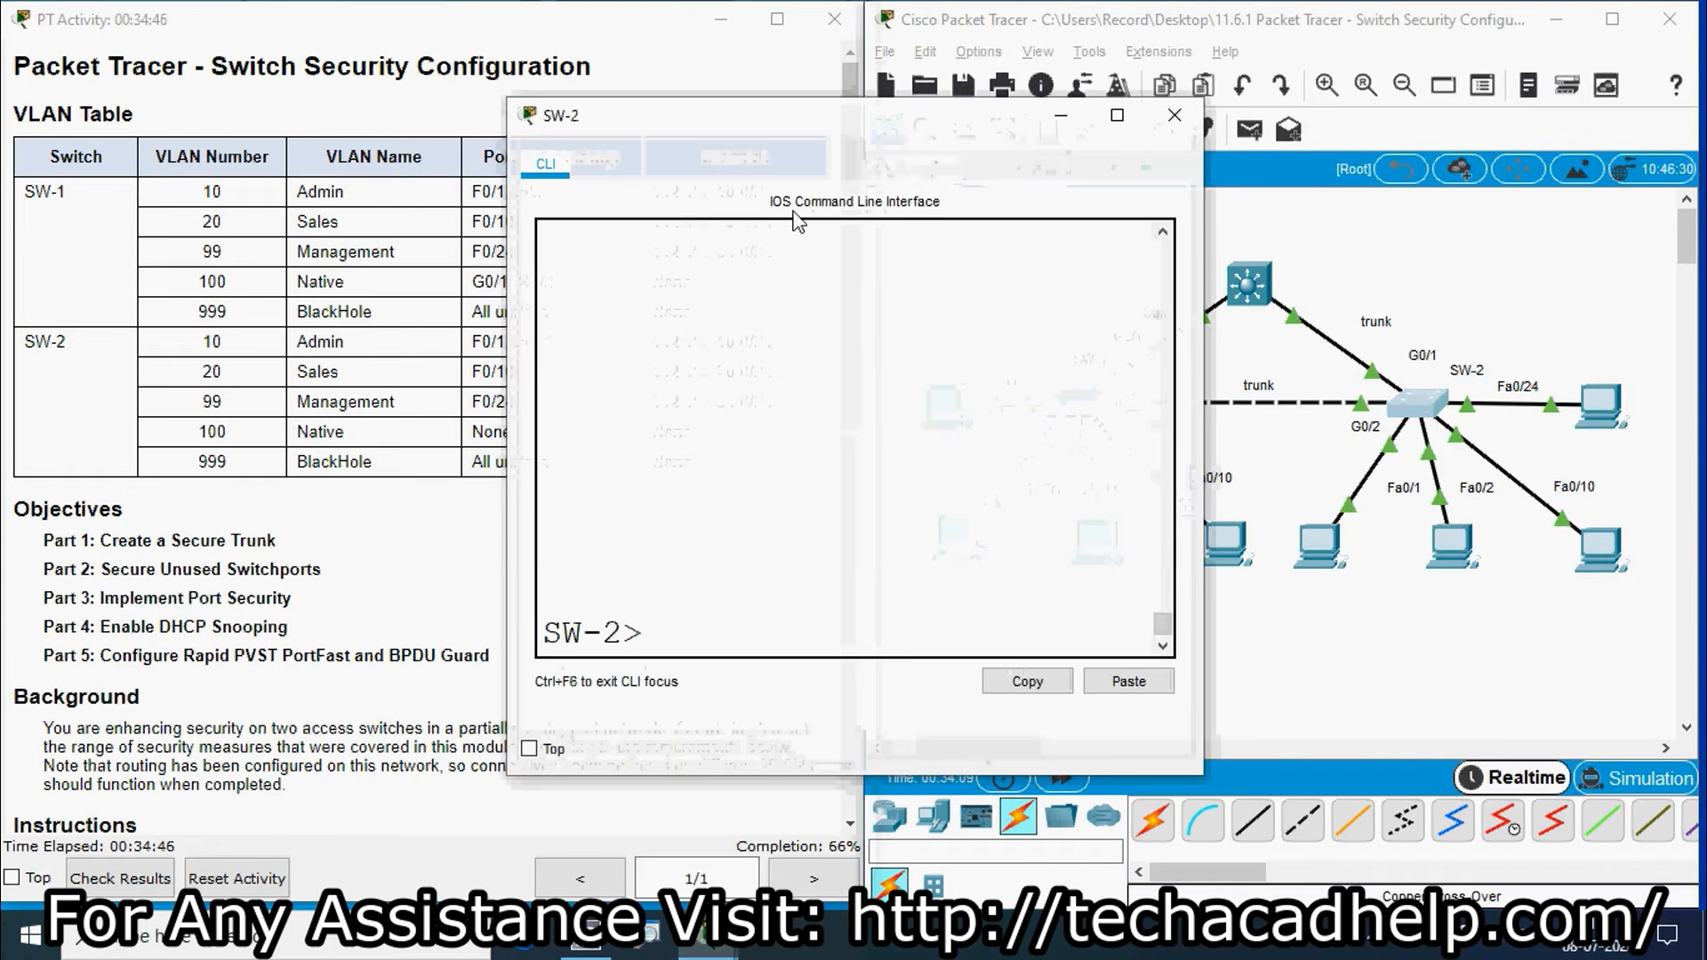
key("Return")
type("e")
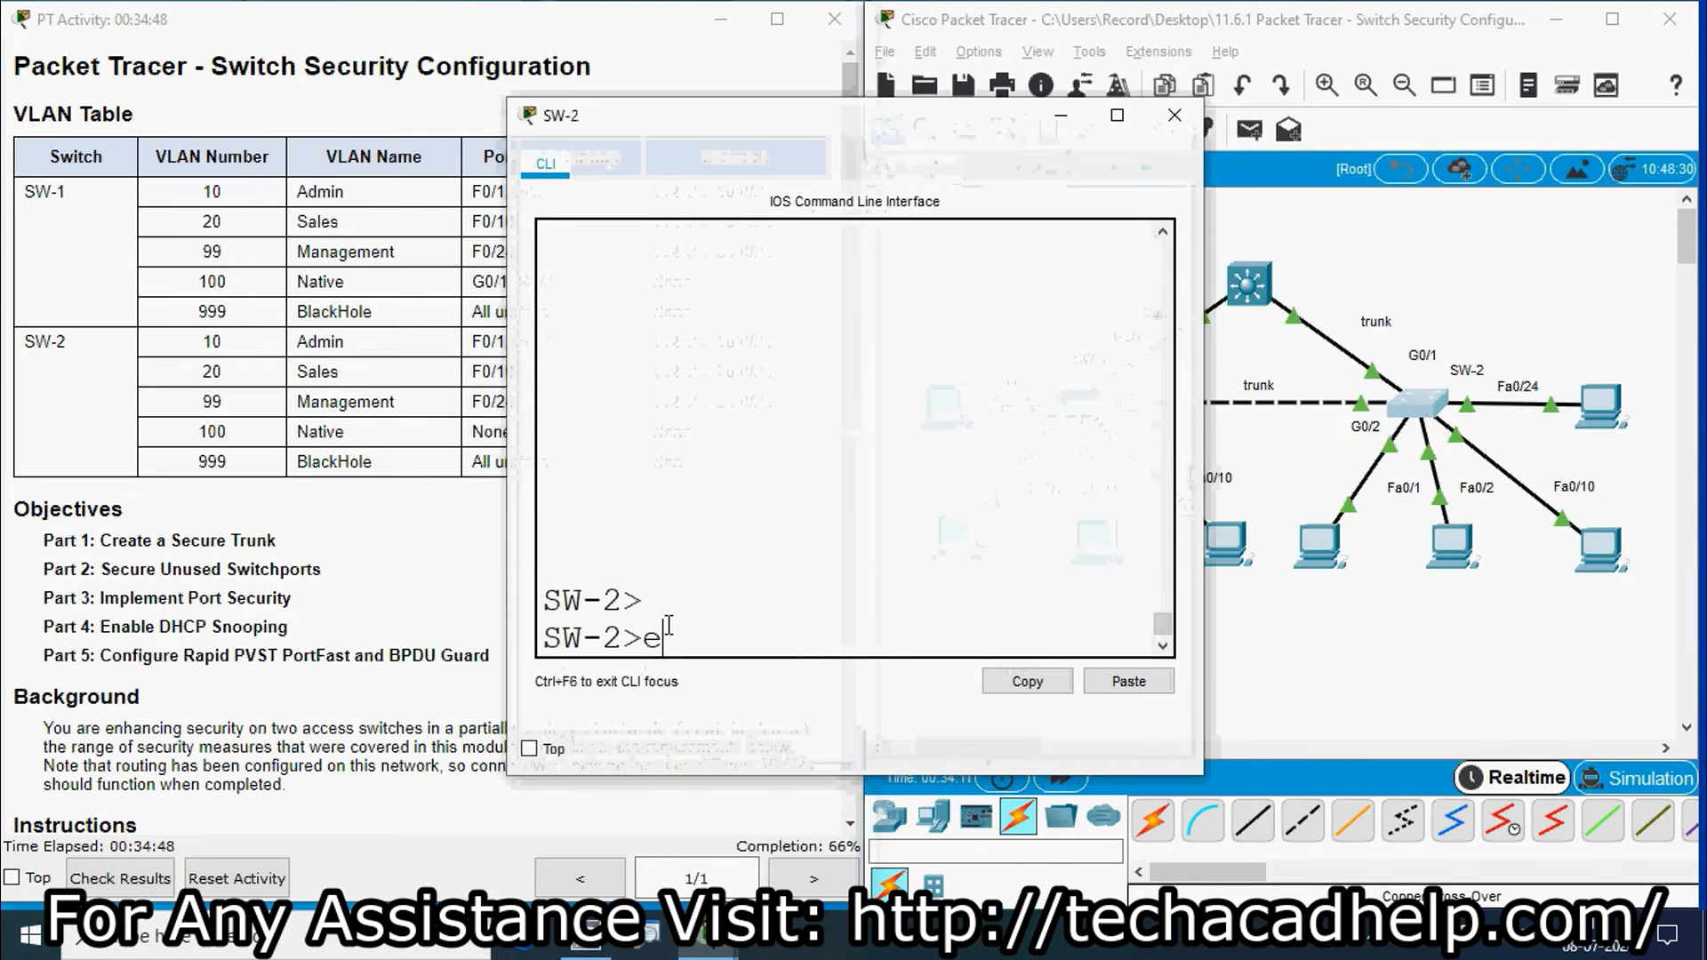
type("nable")
key("Return")
type("show vlabn")
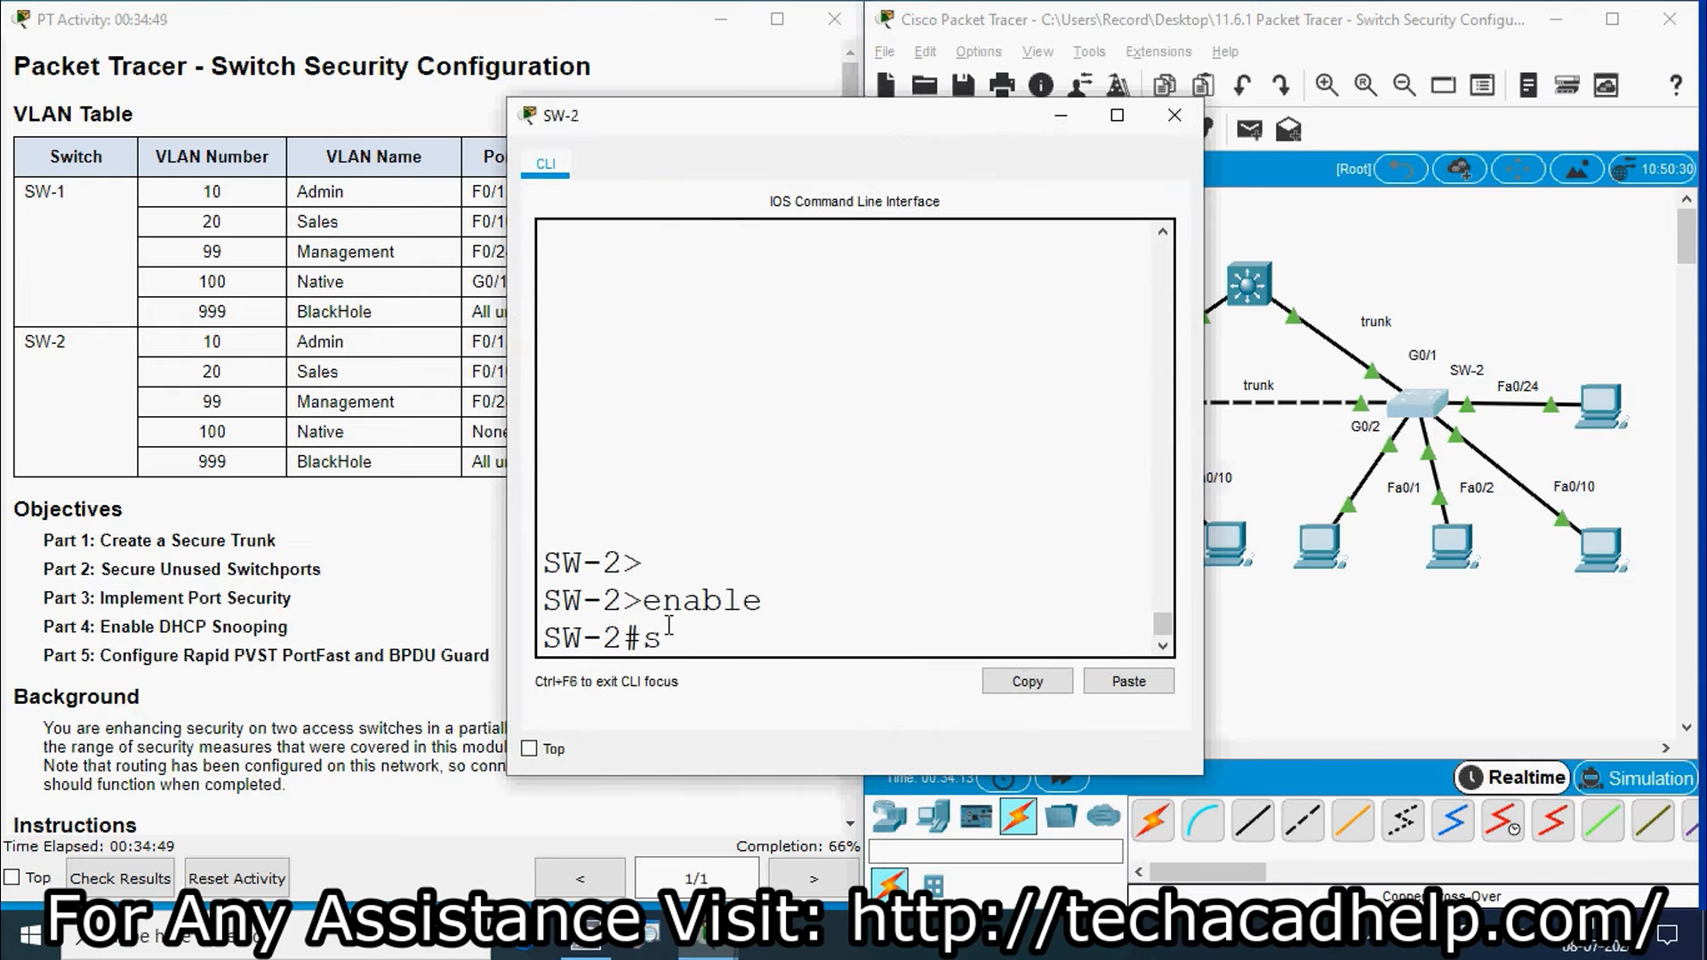
key("BackSpace")
key("BackSpace")
type("n brief")
key("Return")
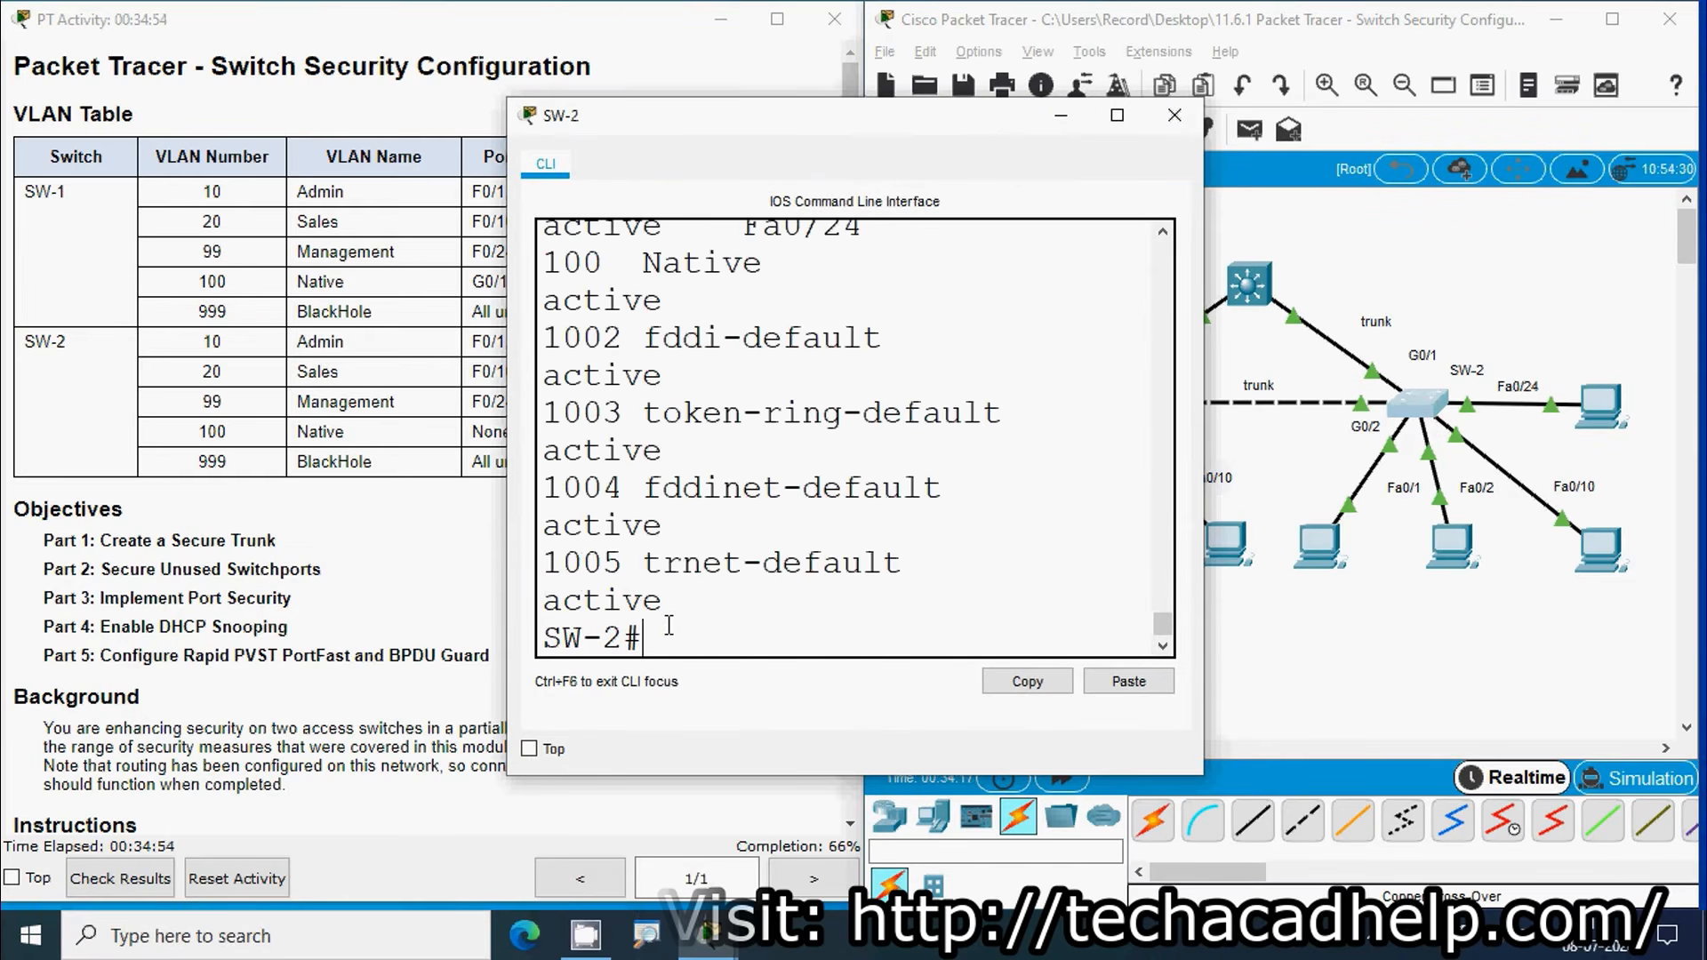
left_click(1117, 115)
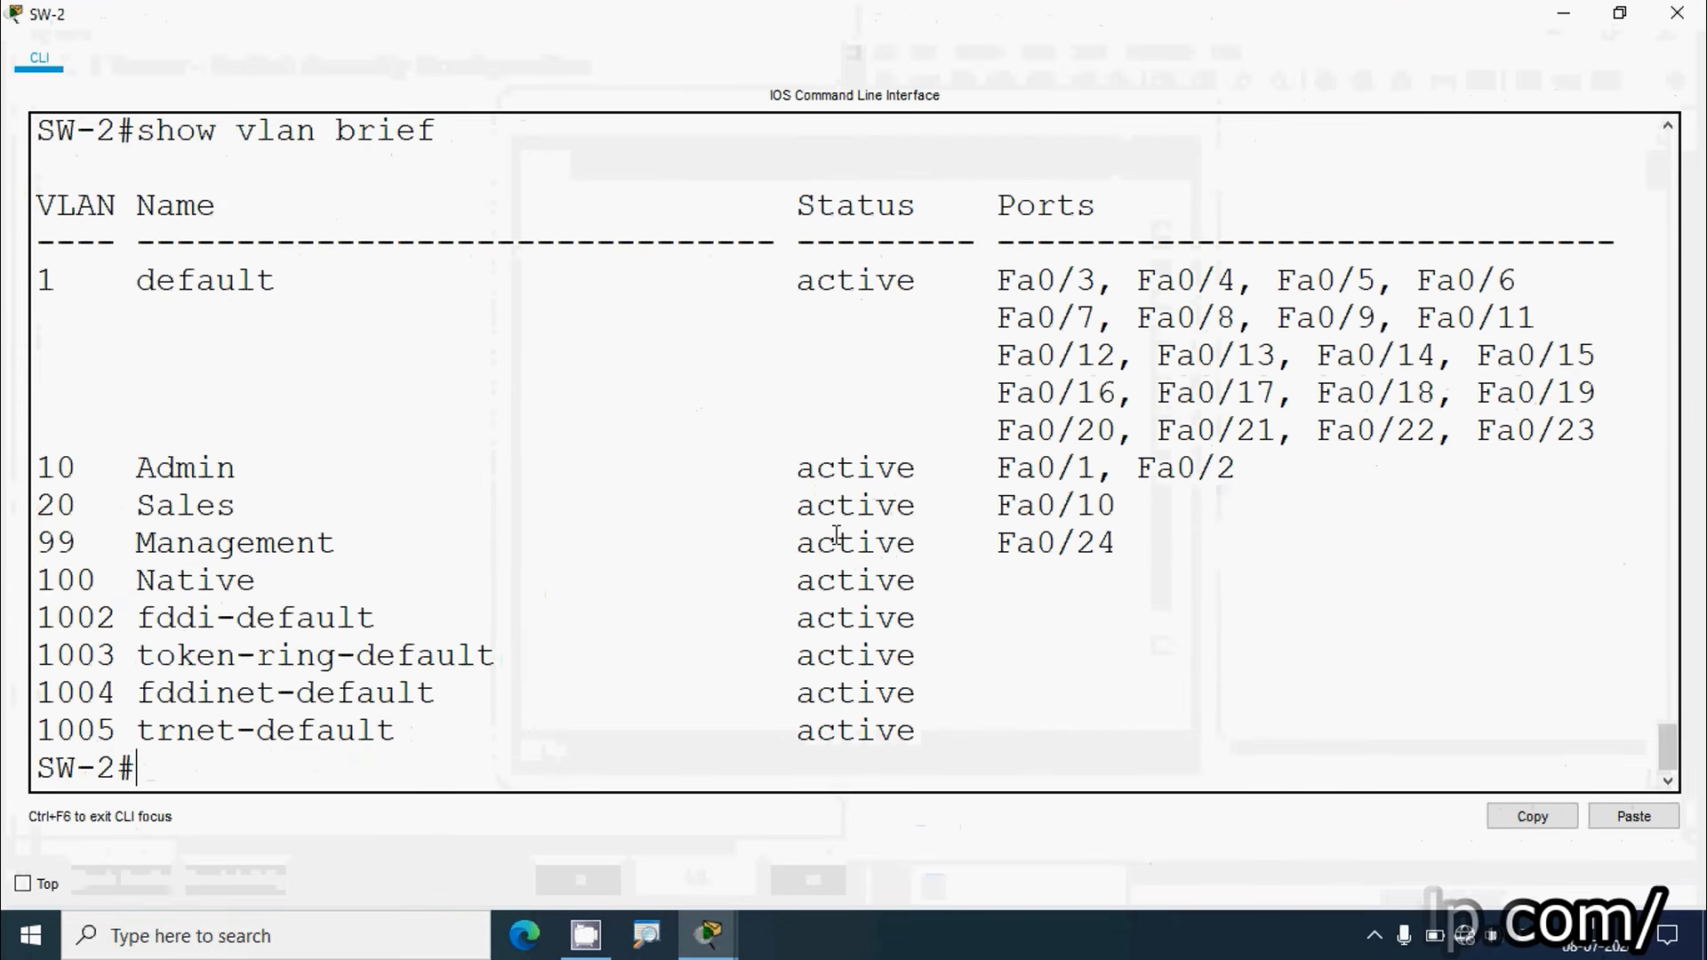
left_click_drag(1235, 469, 36, 471)
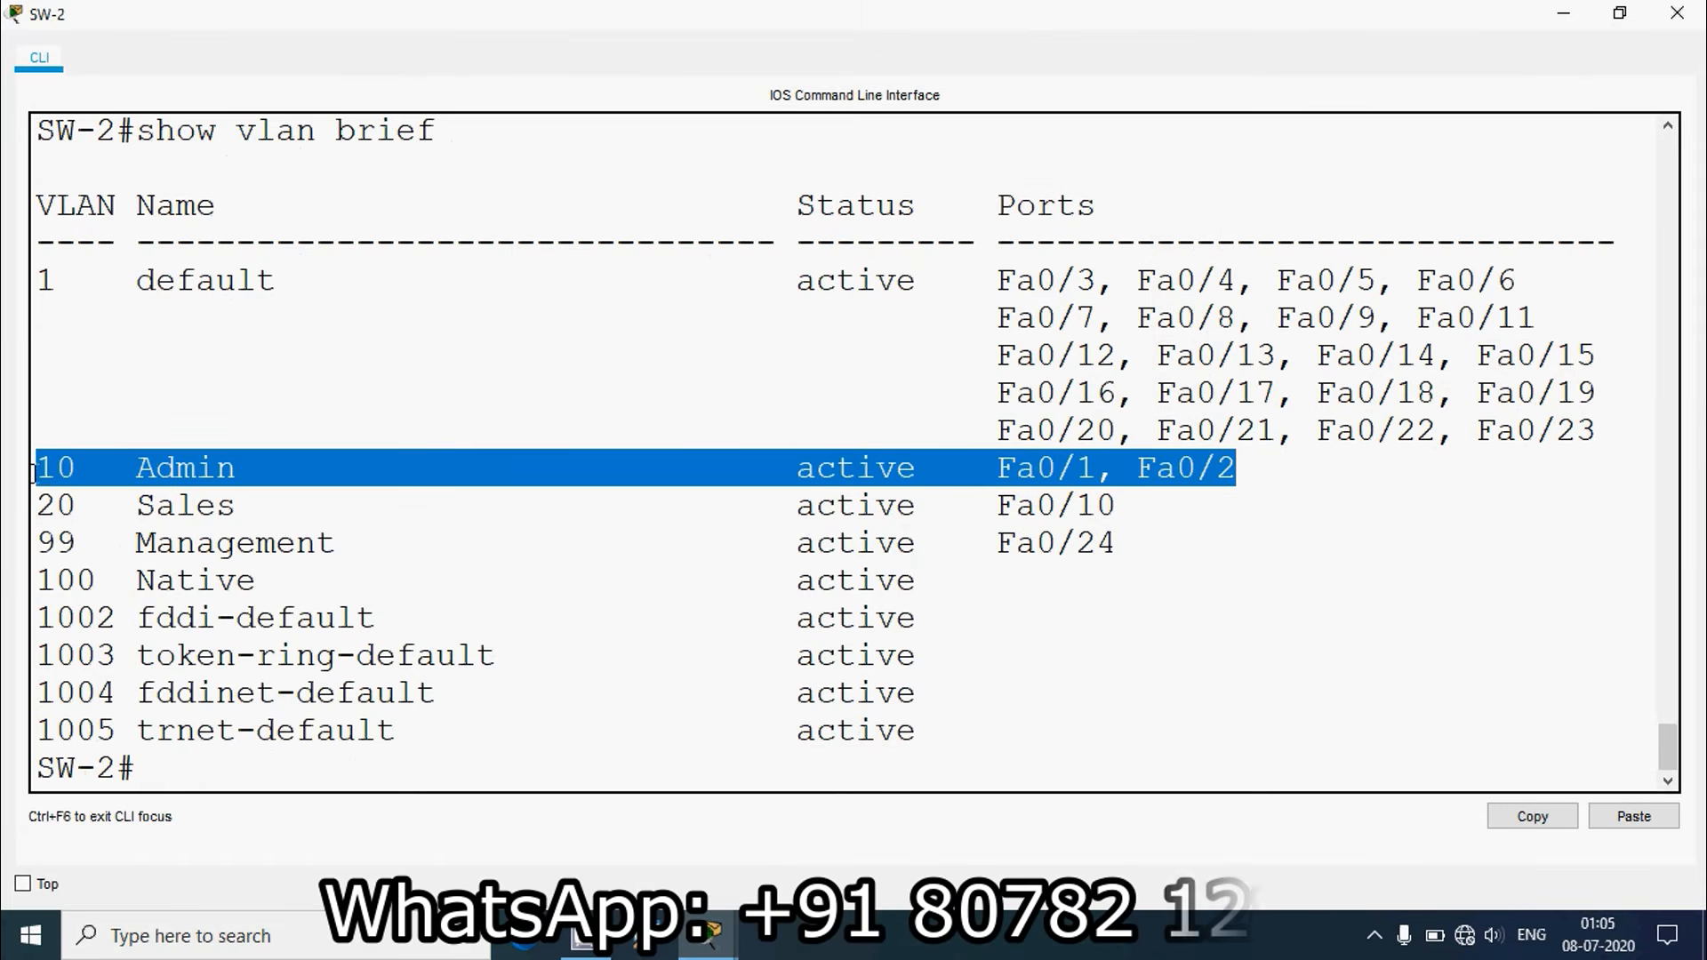
Display the full switchport details of SW-2 port Fa0/2 with show interface fa 0/2 switchport
left_click(225, 772)
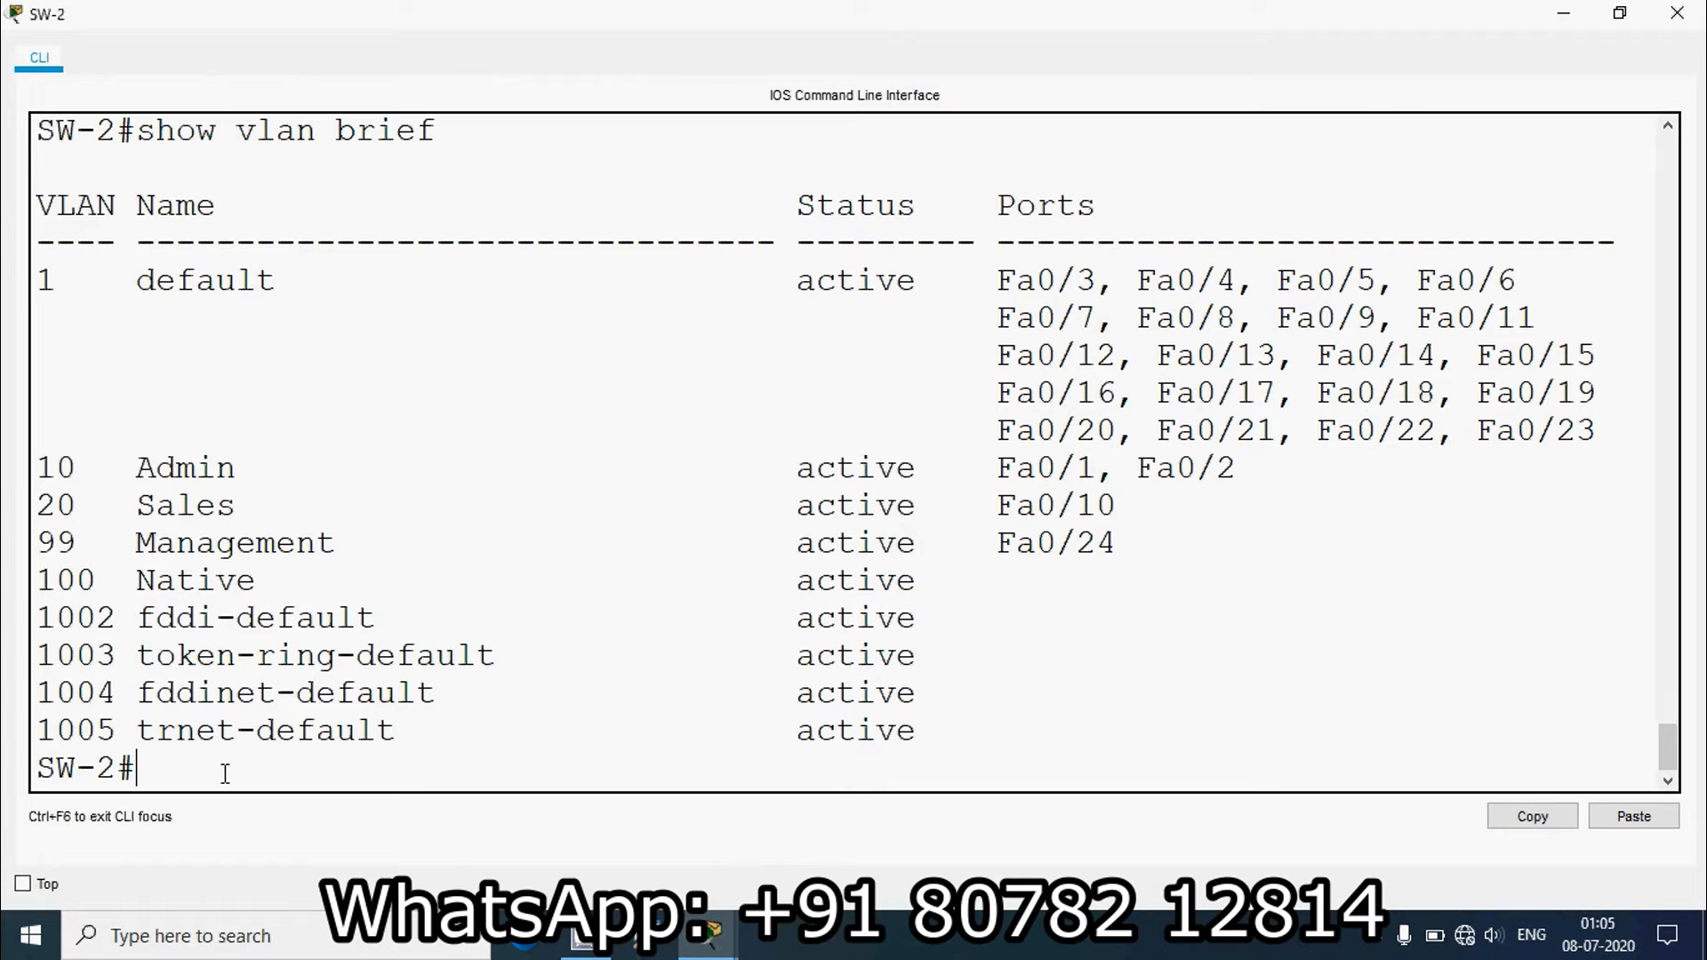
type("show in")
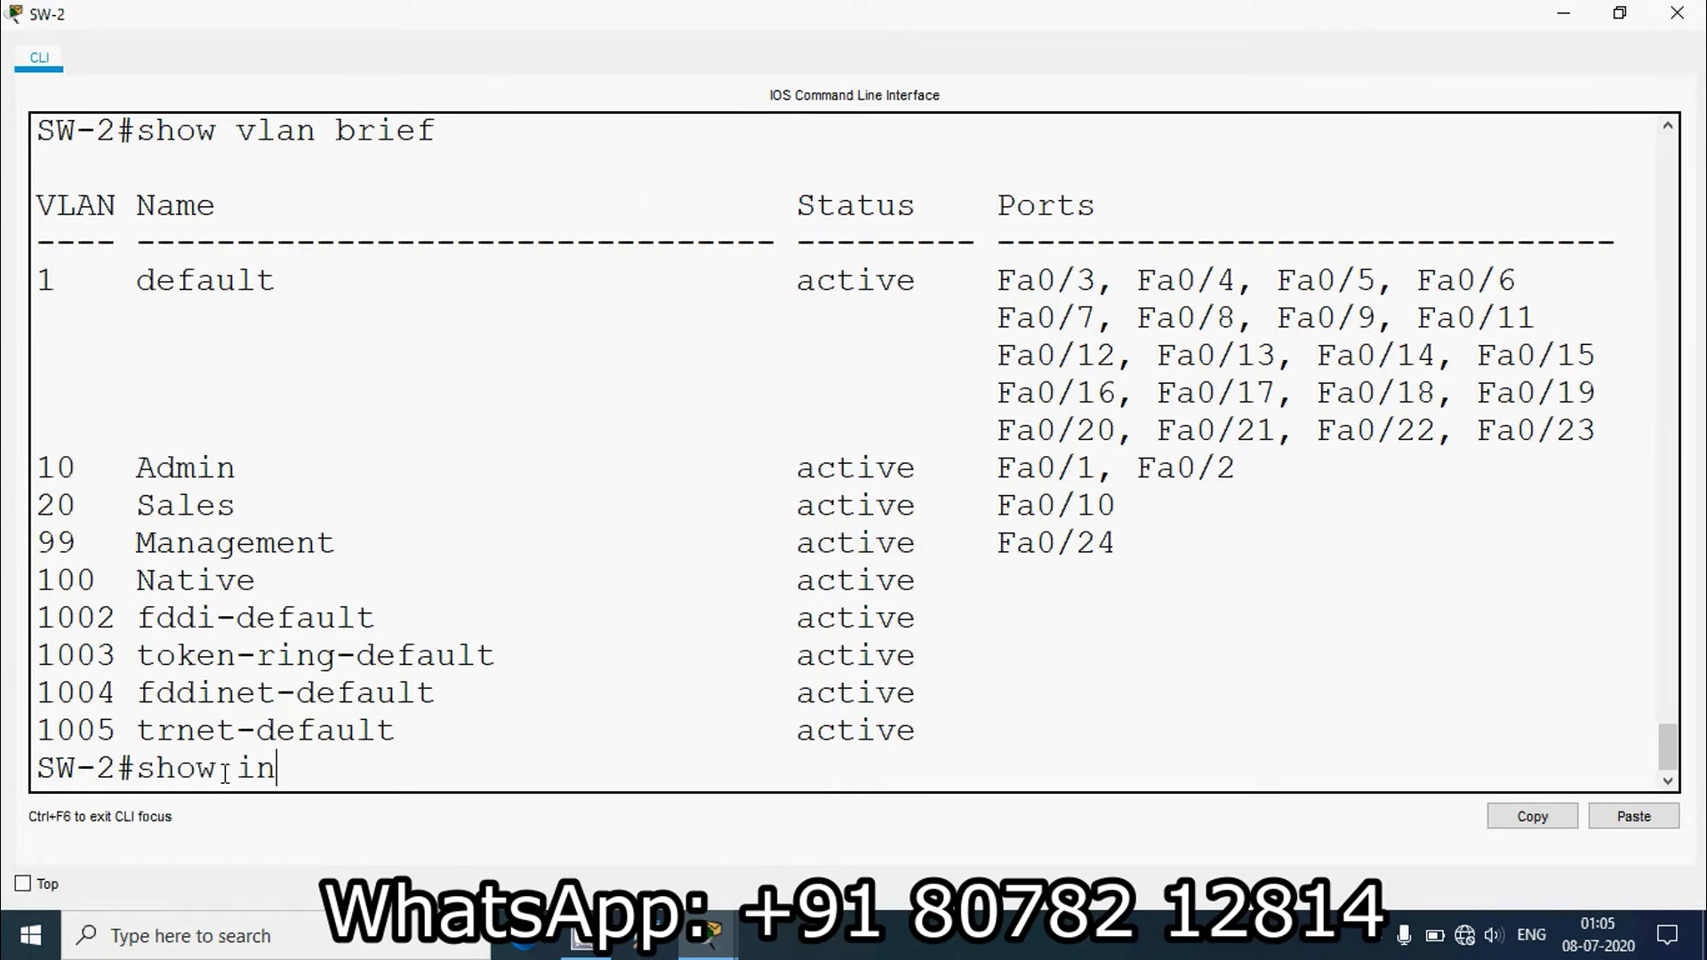
type("terfafce")
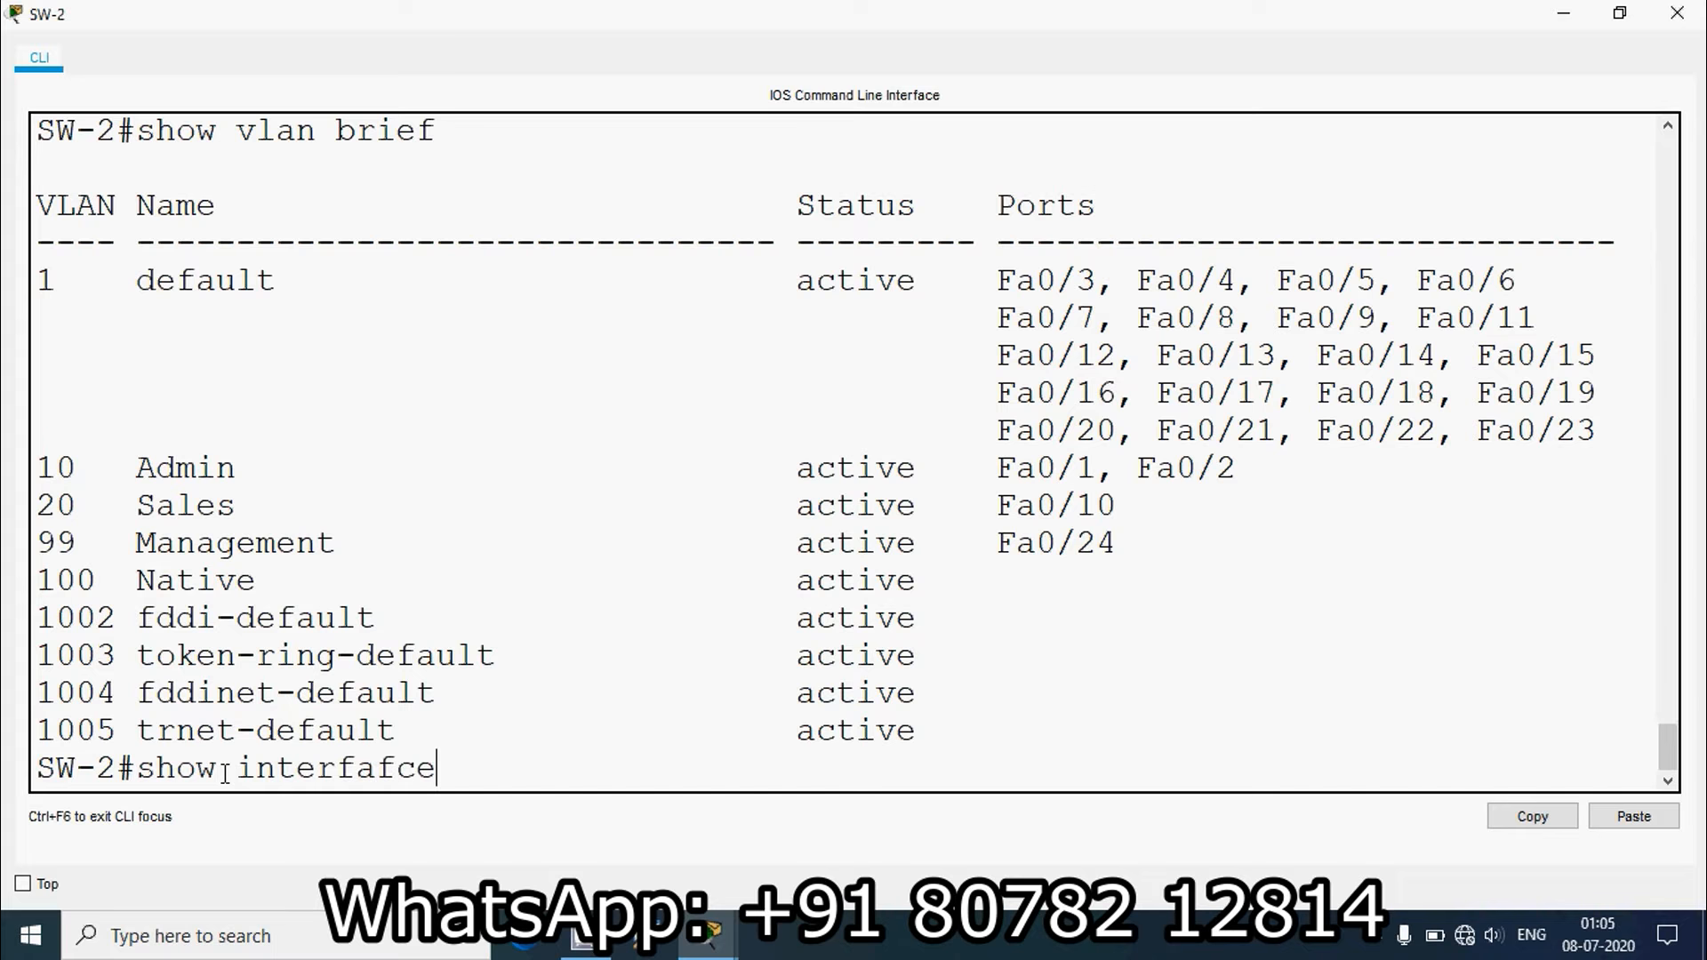
type("c")
key("BackSpace")
key("BackSpace")
type("ce inter")
type("fa")
key("BackSpace")
key("BackSpace")
key("BackSpace")
key("BackSpace")
key("BackSpace")
key("BackSpace")
key("BackSpace")
type("fa 0/2 switchport")
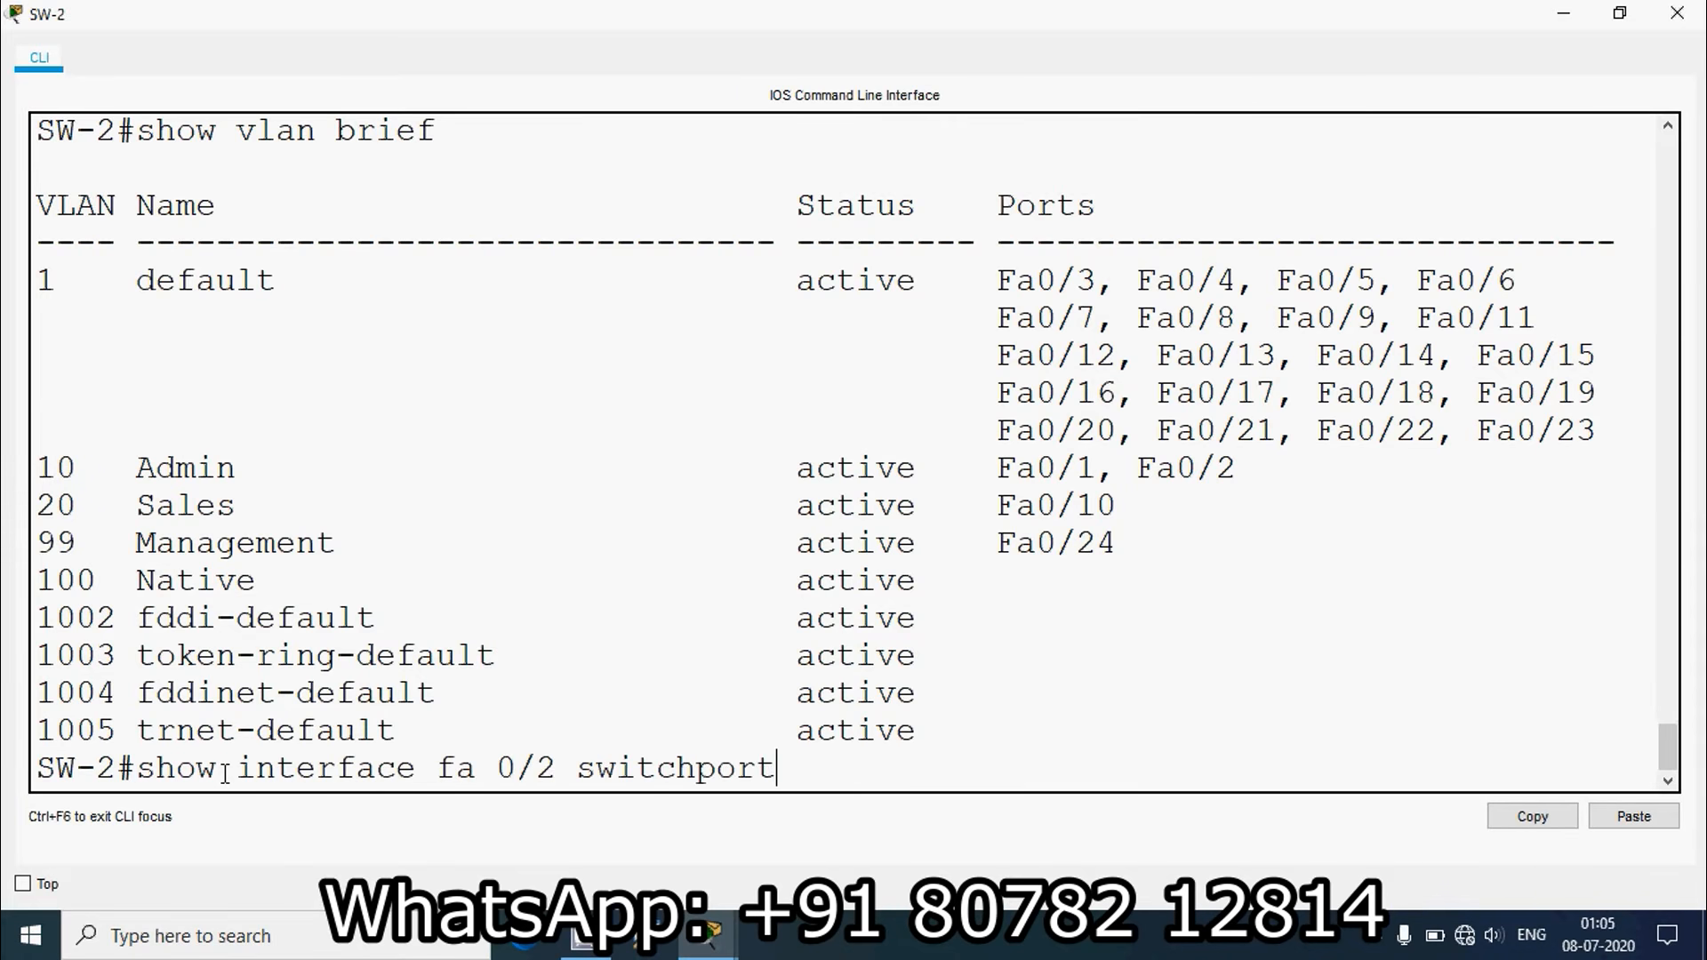
key("Return")
key("space")
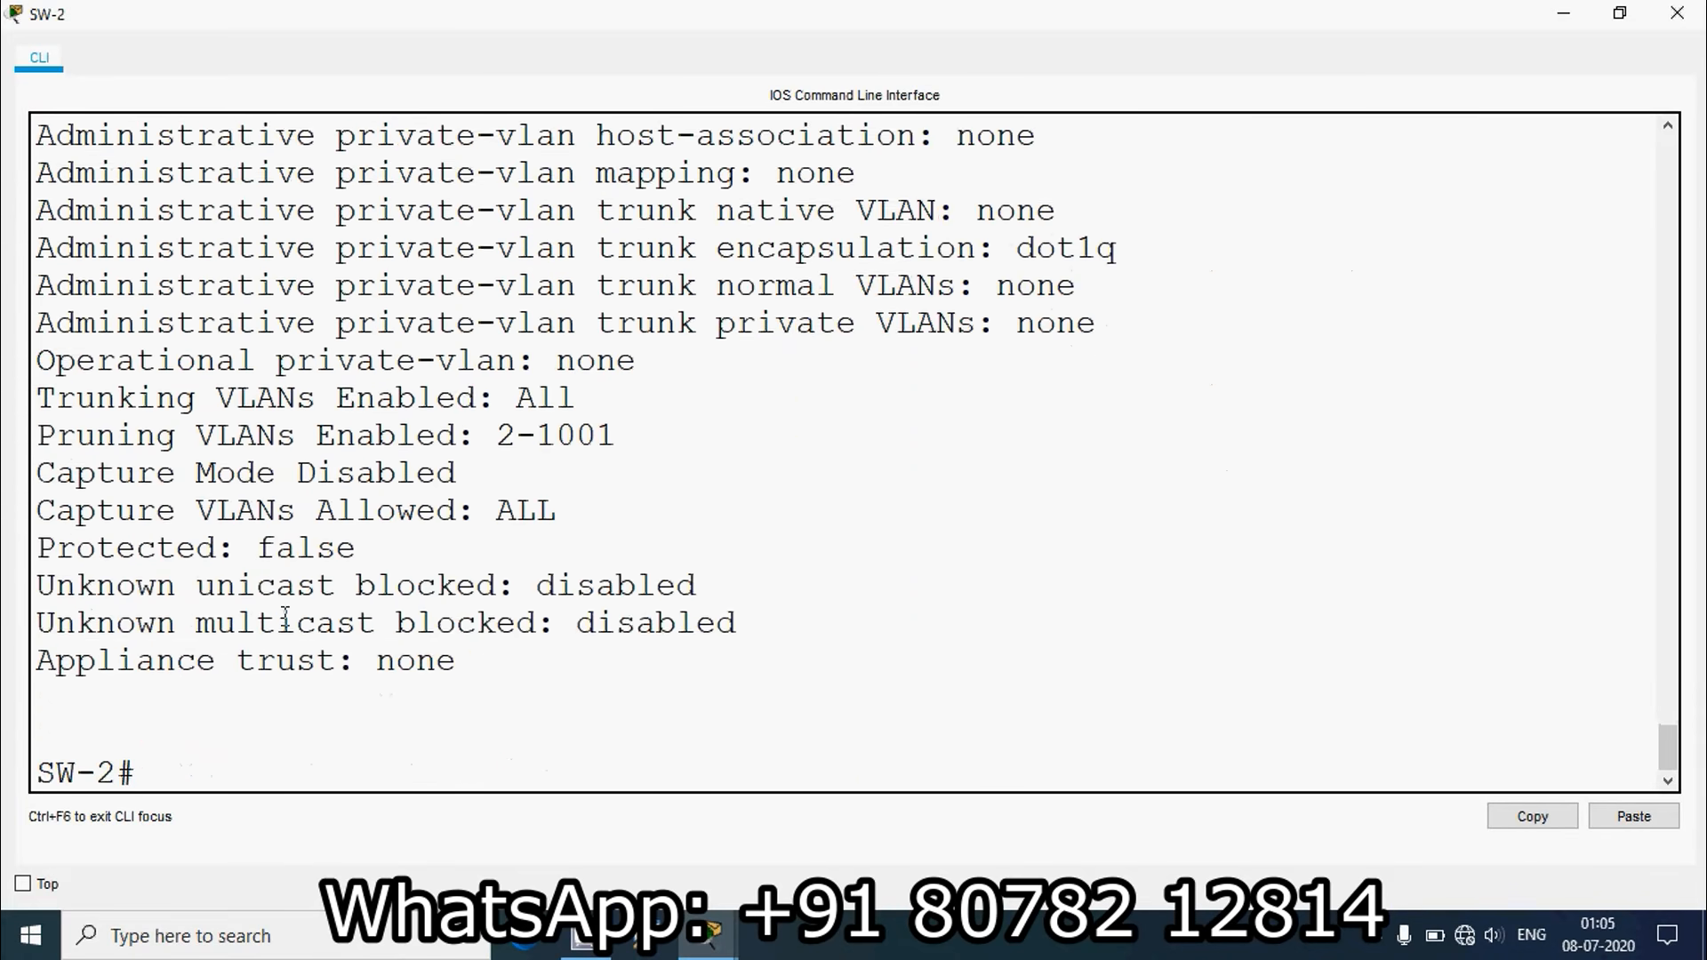
Examine the administrative and operational modes of SW-2 port Fa0/2, and close the SW-2 window
scroll(320, 565, "up", 3)
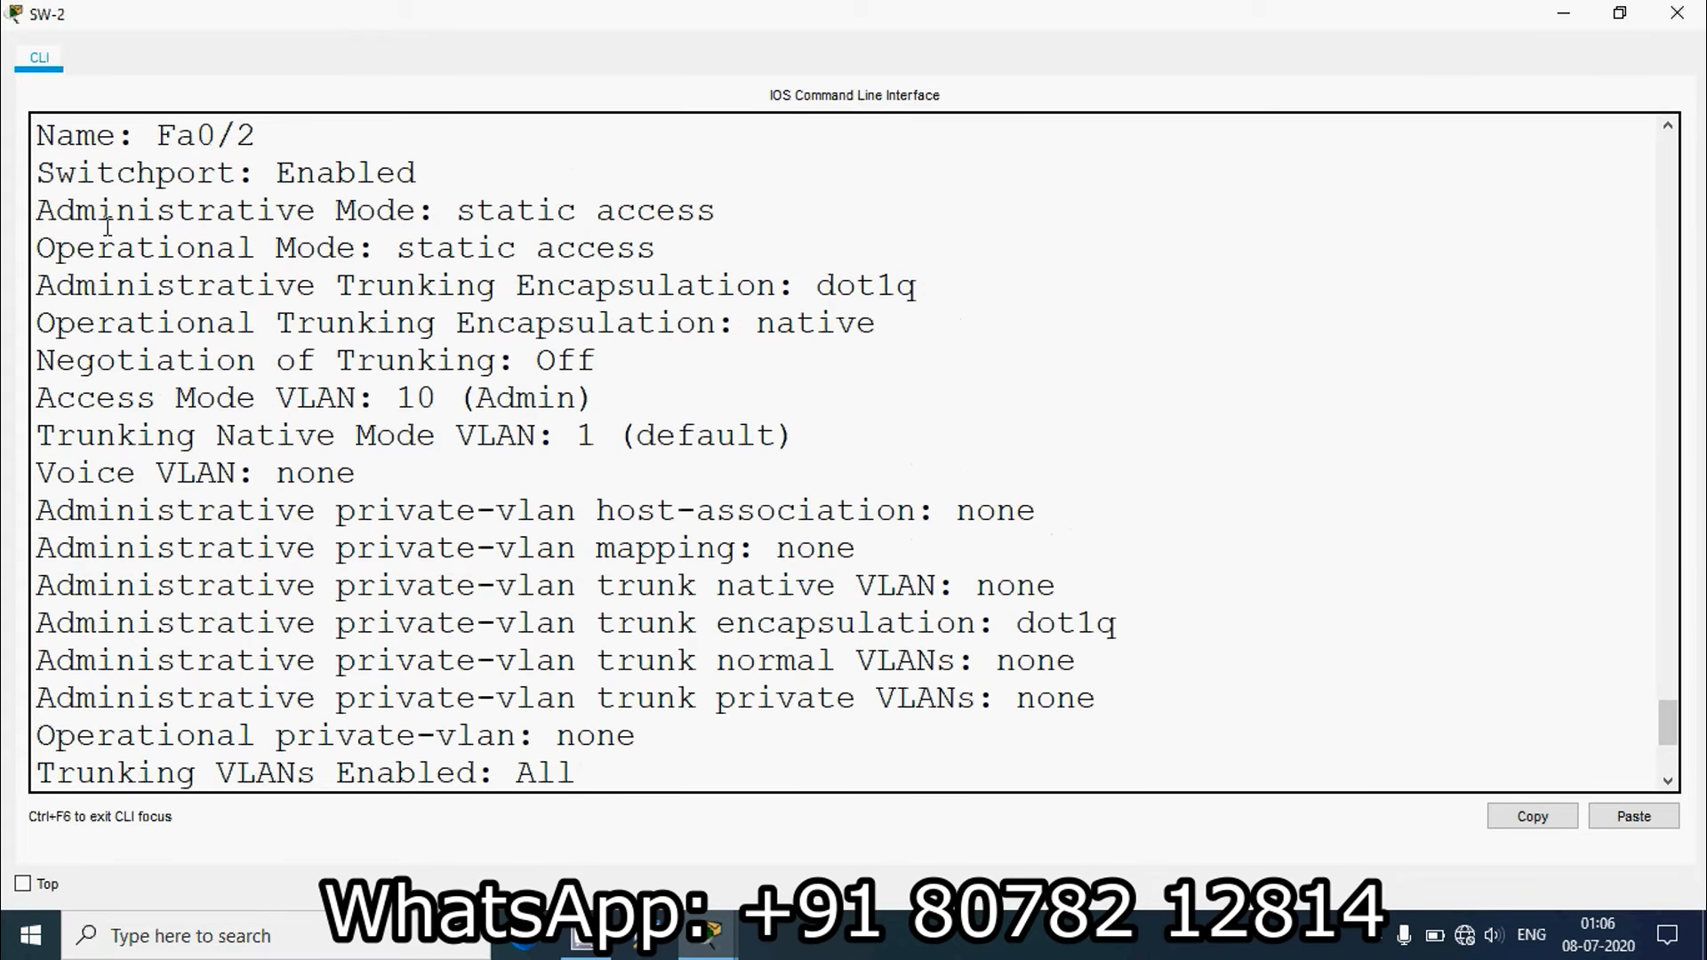
left_click_drag(435, 213, 717, 214)
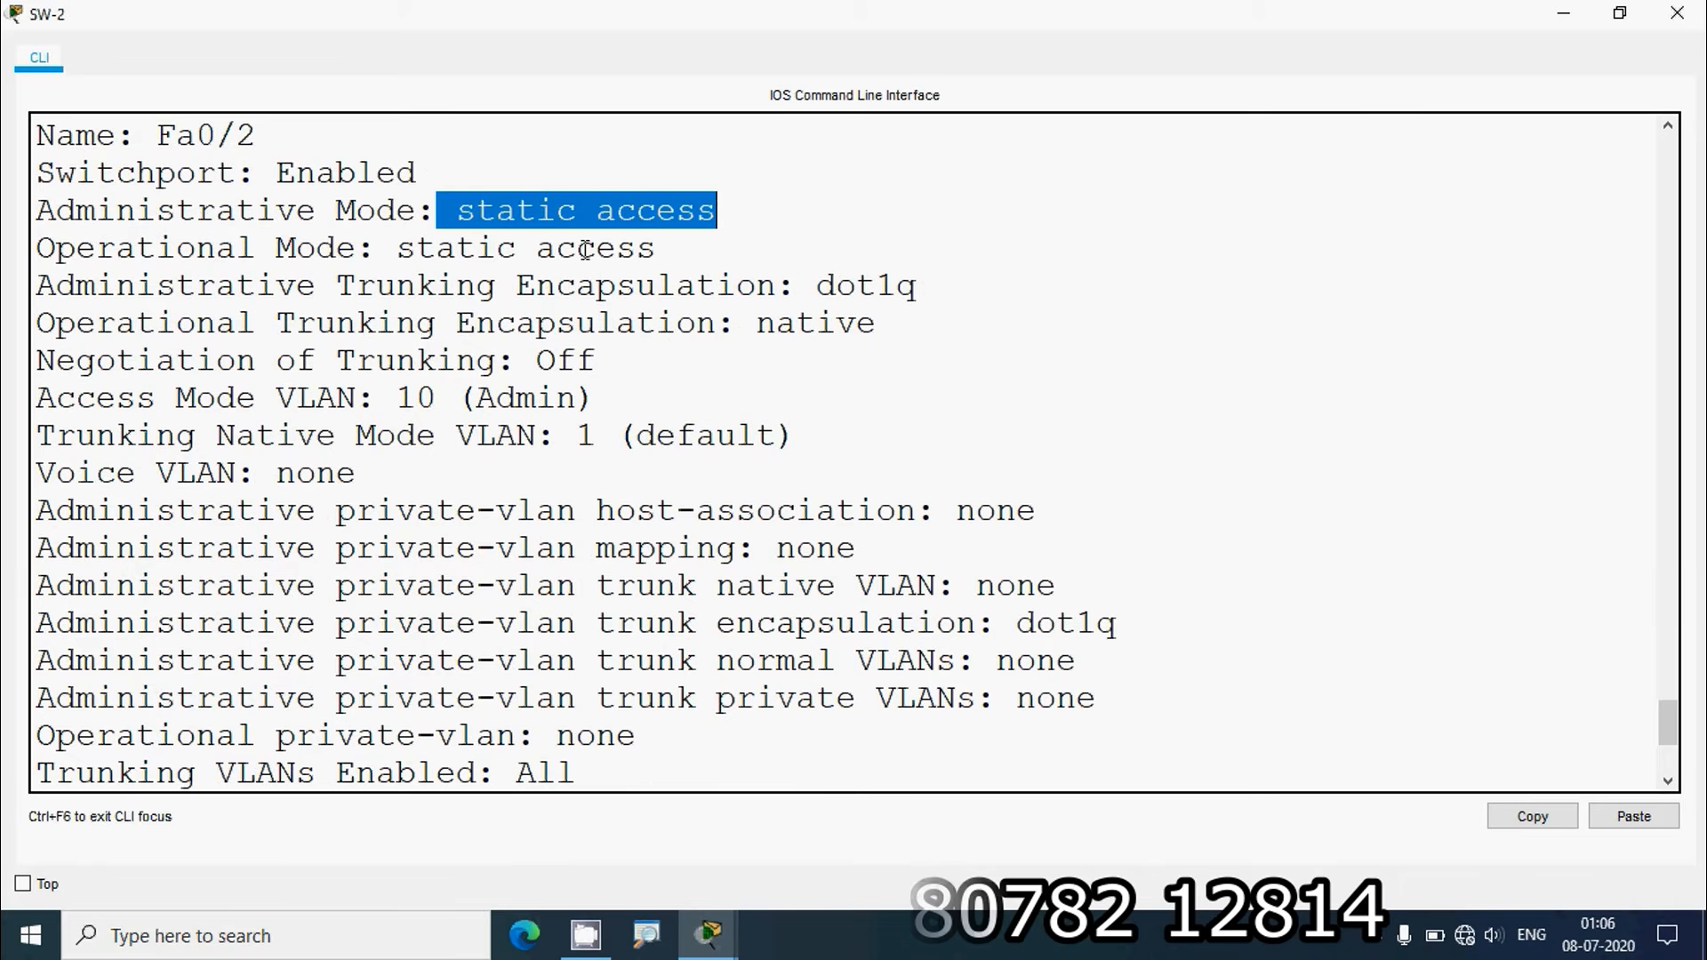
left_click_drag(396, 251, 666, 253)
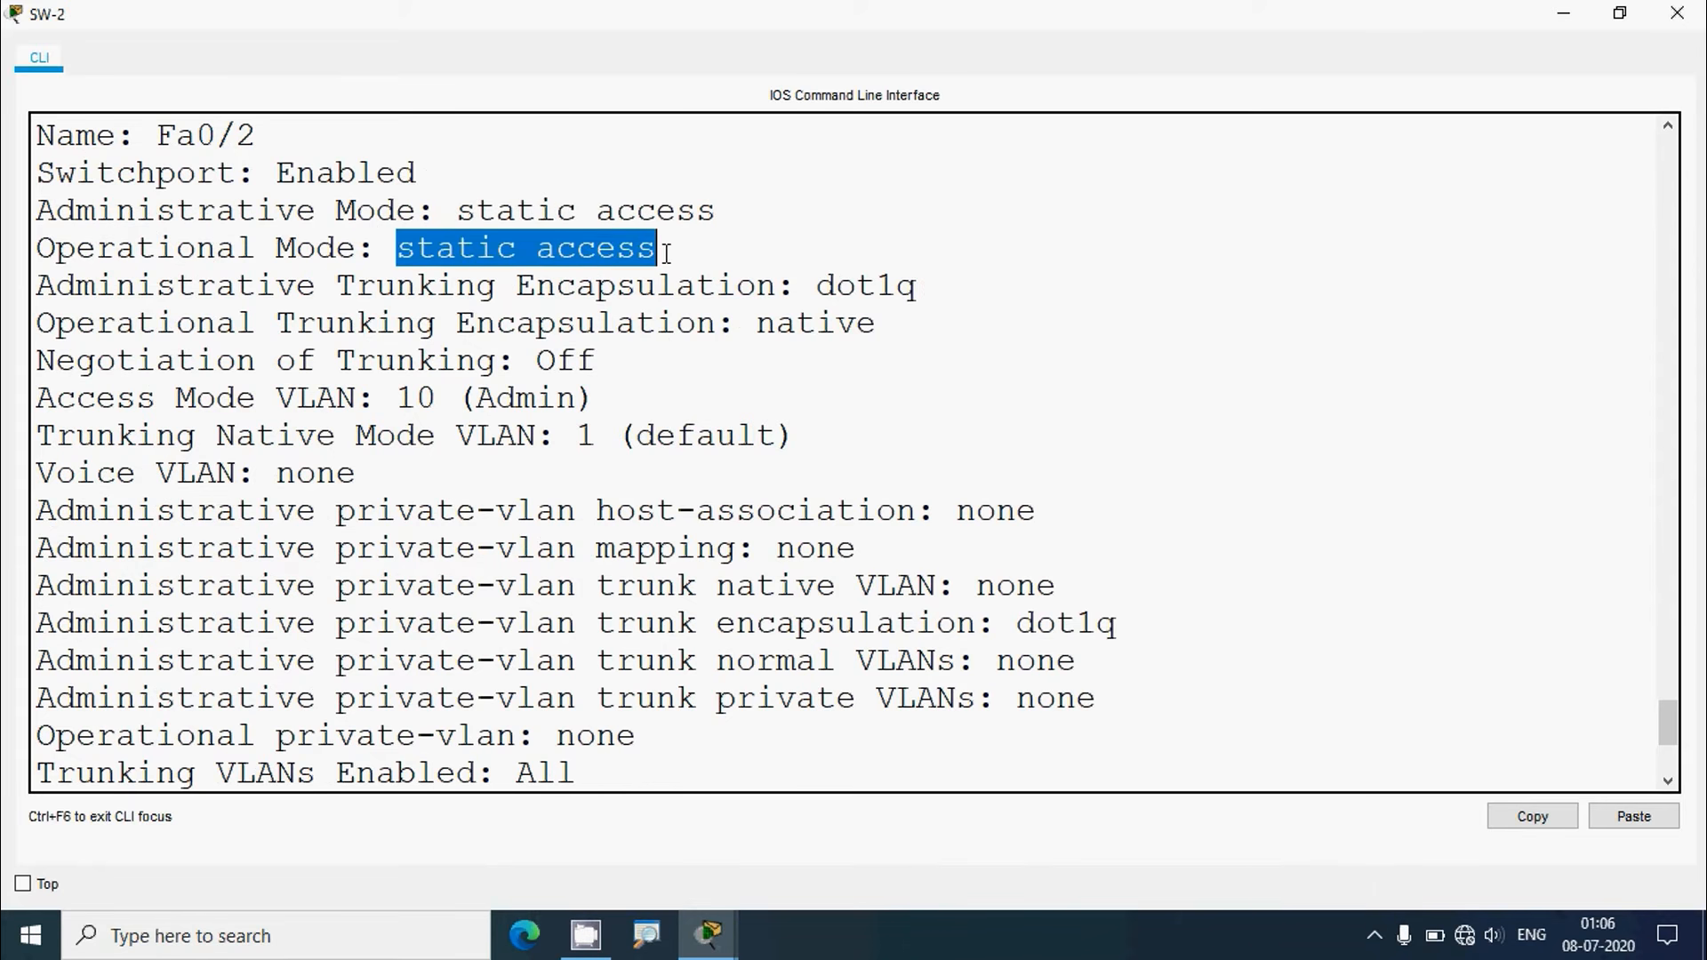
left_click(795, 327)
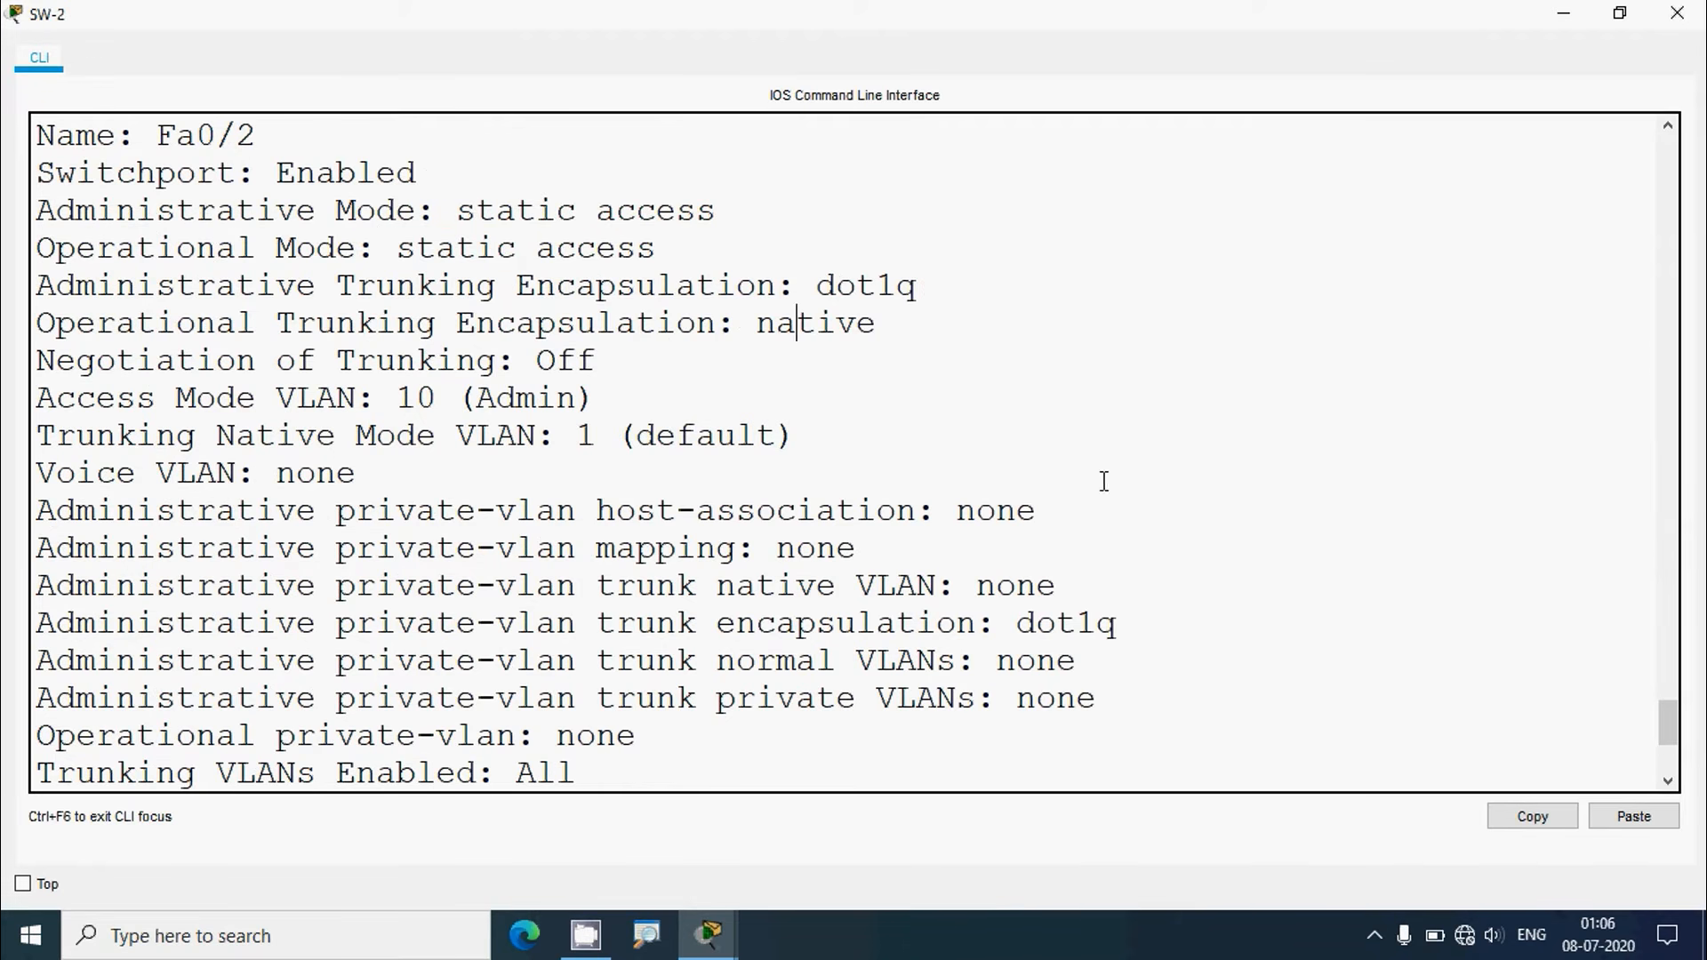
left_click(1677, 13)
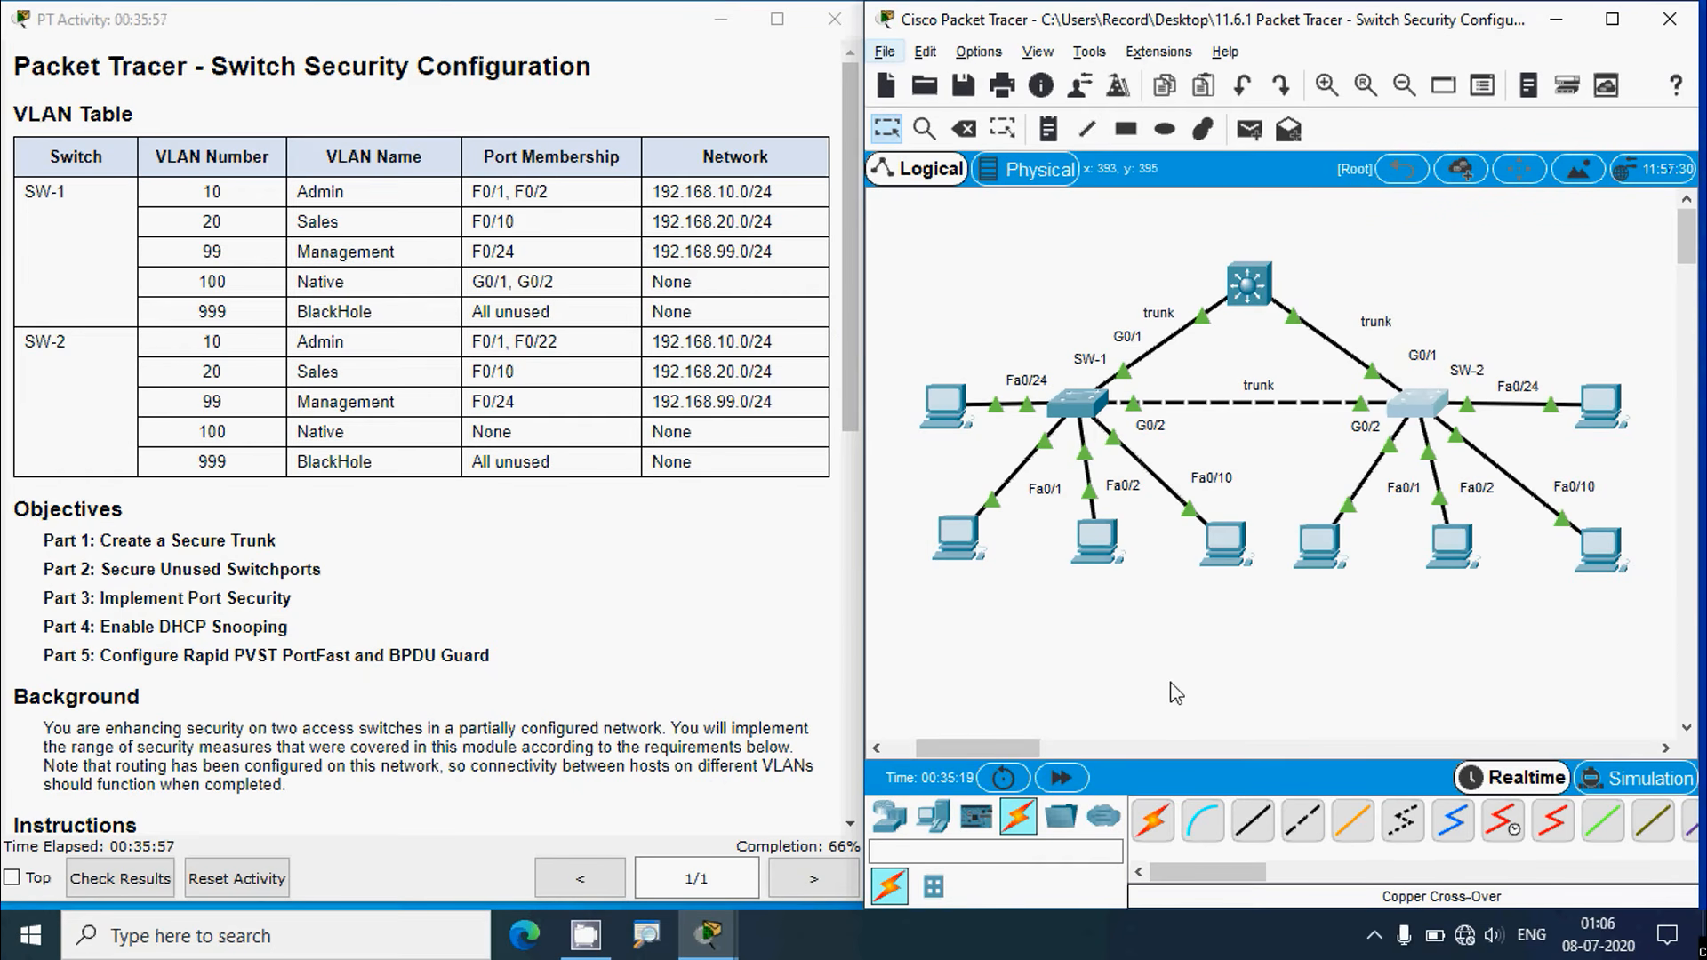
Set SW-1 interface fa 0/2 to switchport mode access and end configuration mode
left_click(1081, 415)
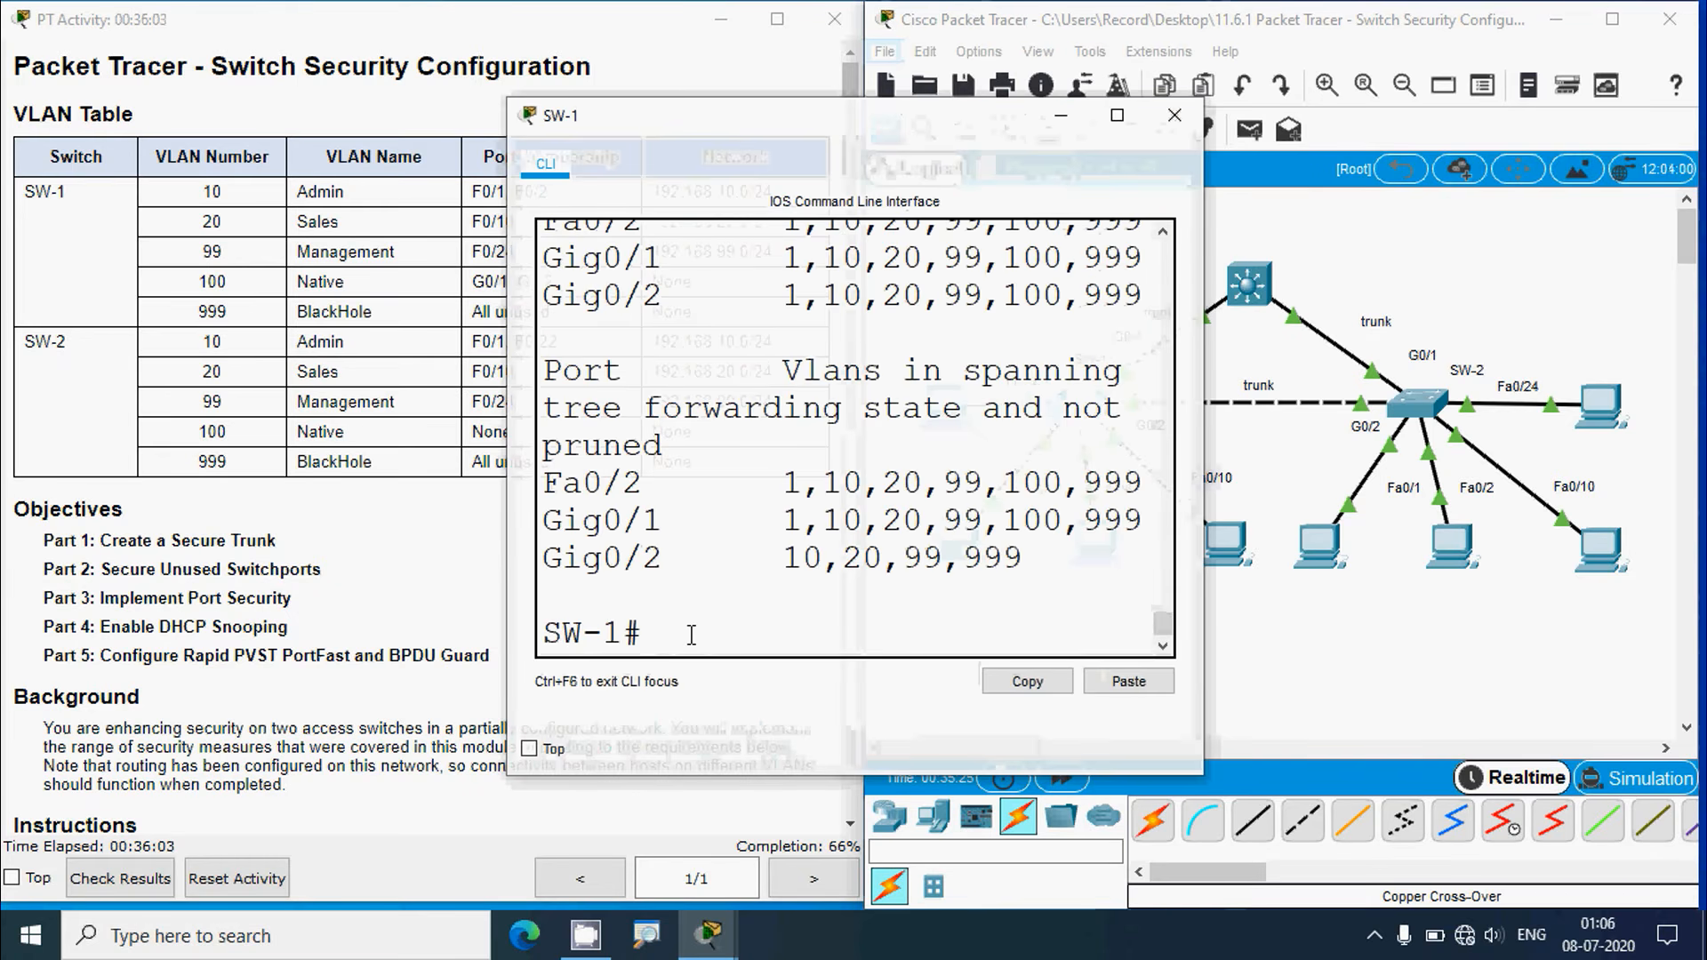
type("conf t")
key("Return")
type("inte")
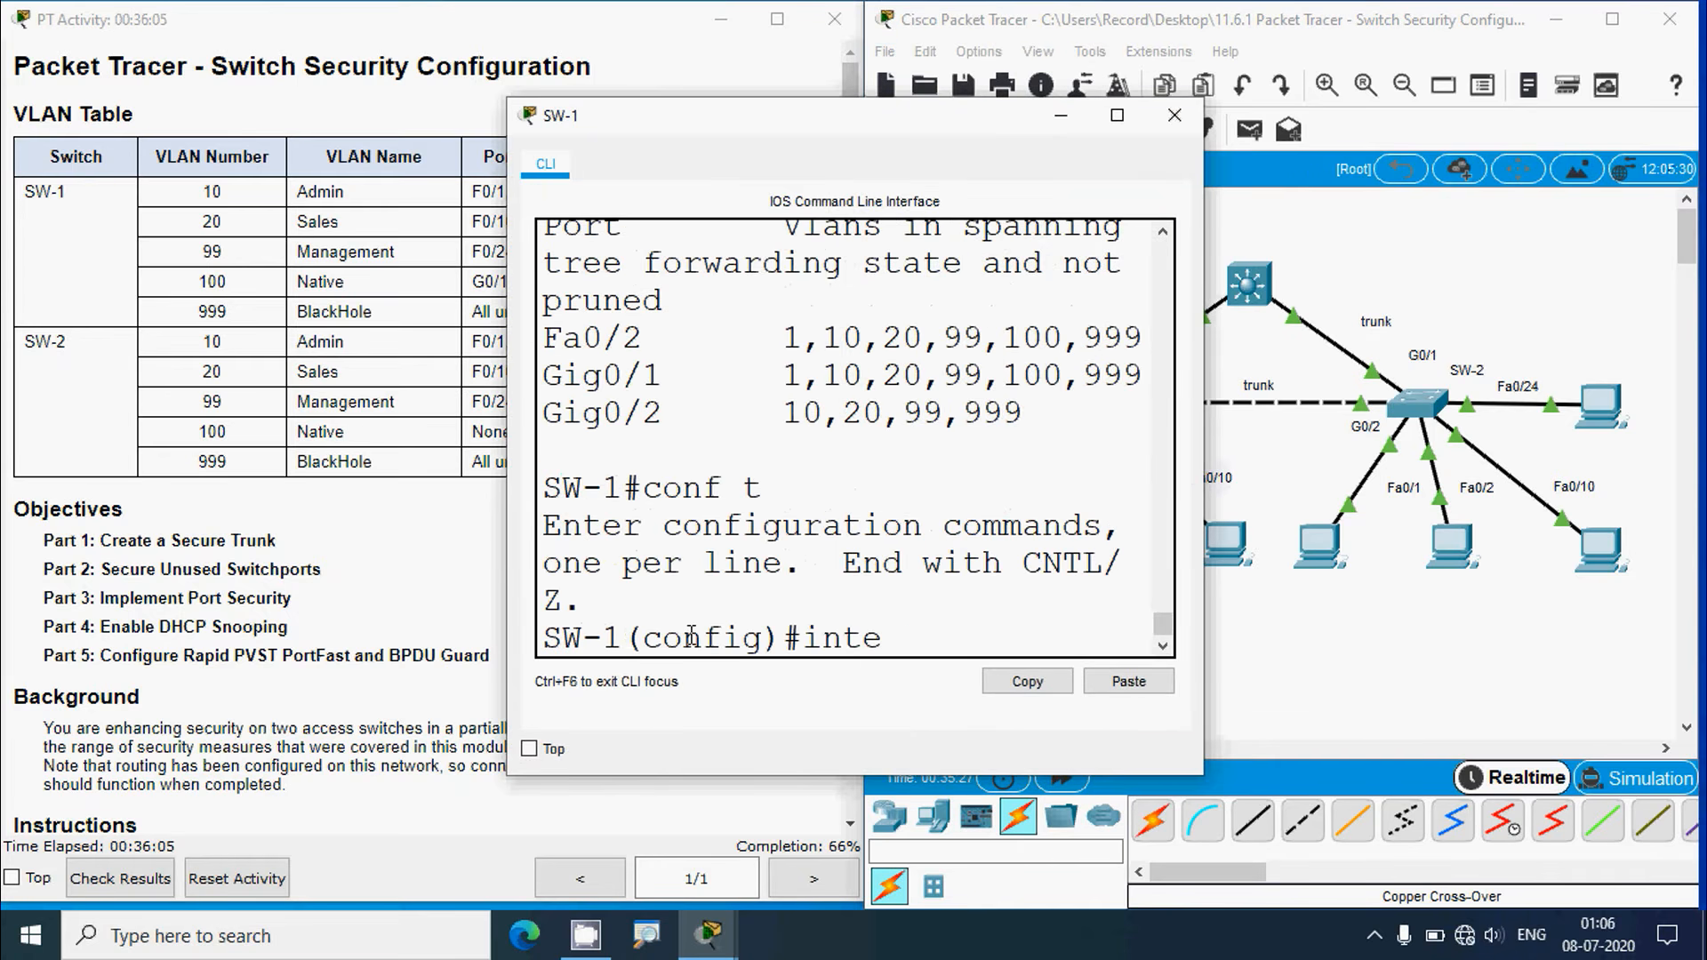
type("rface fa 0/2")
key("Return")
type("swit")
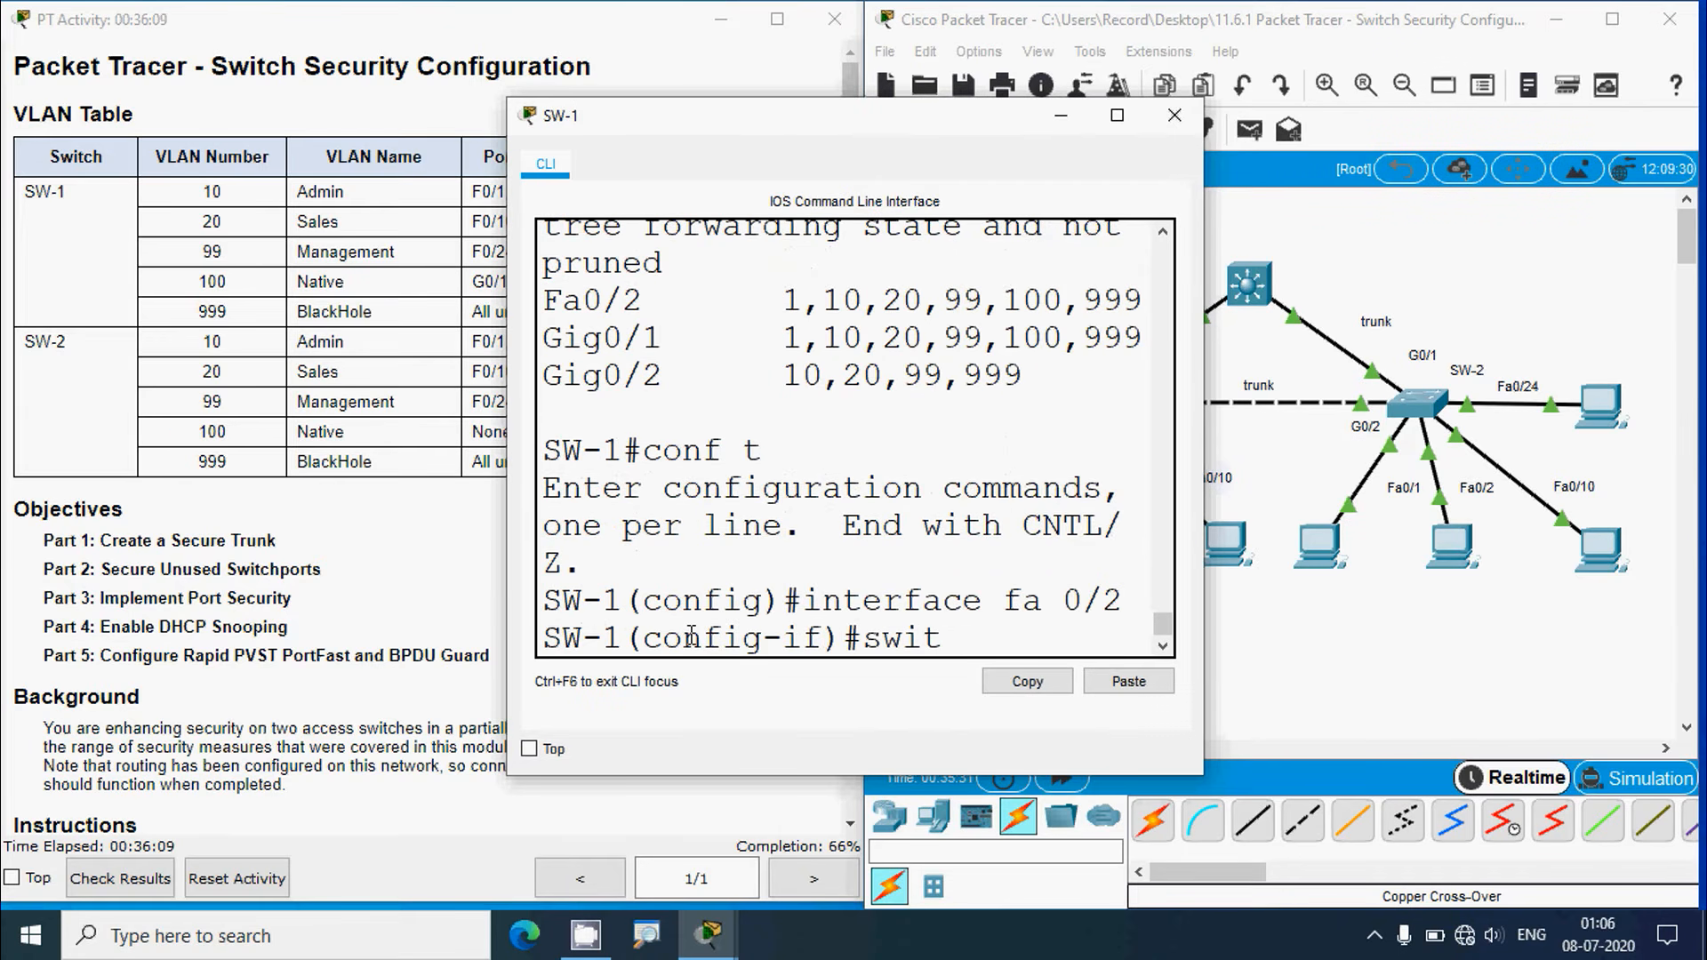
type("chport")
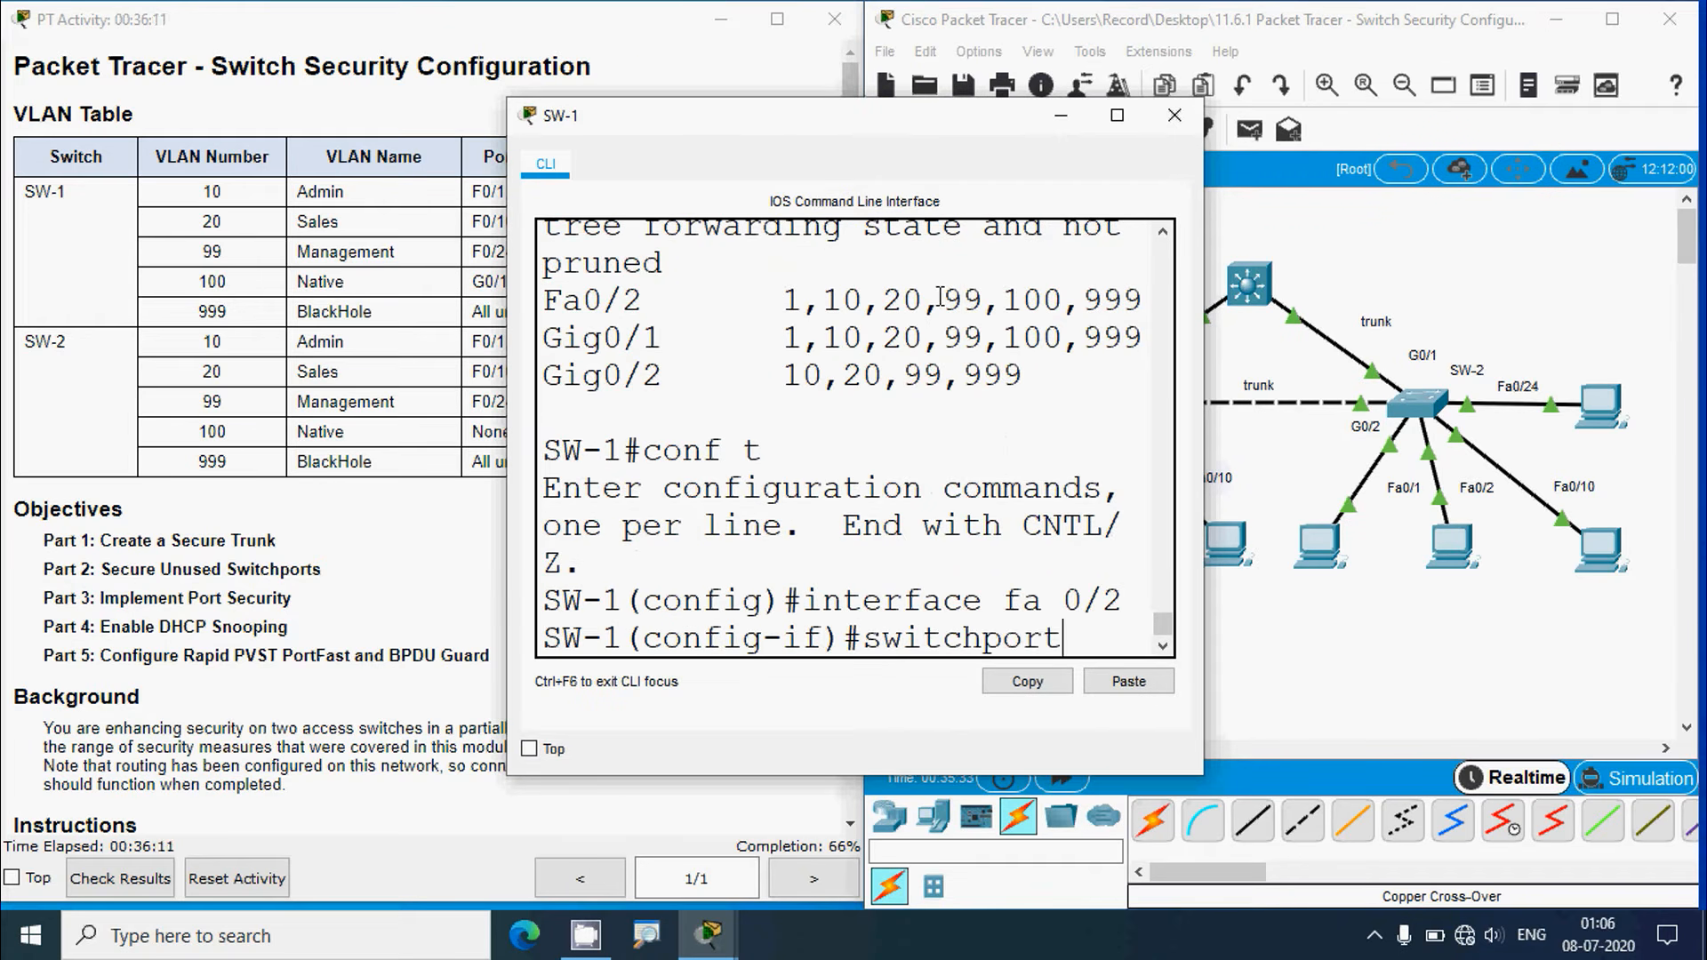
left_click(1118, 115)
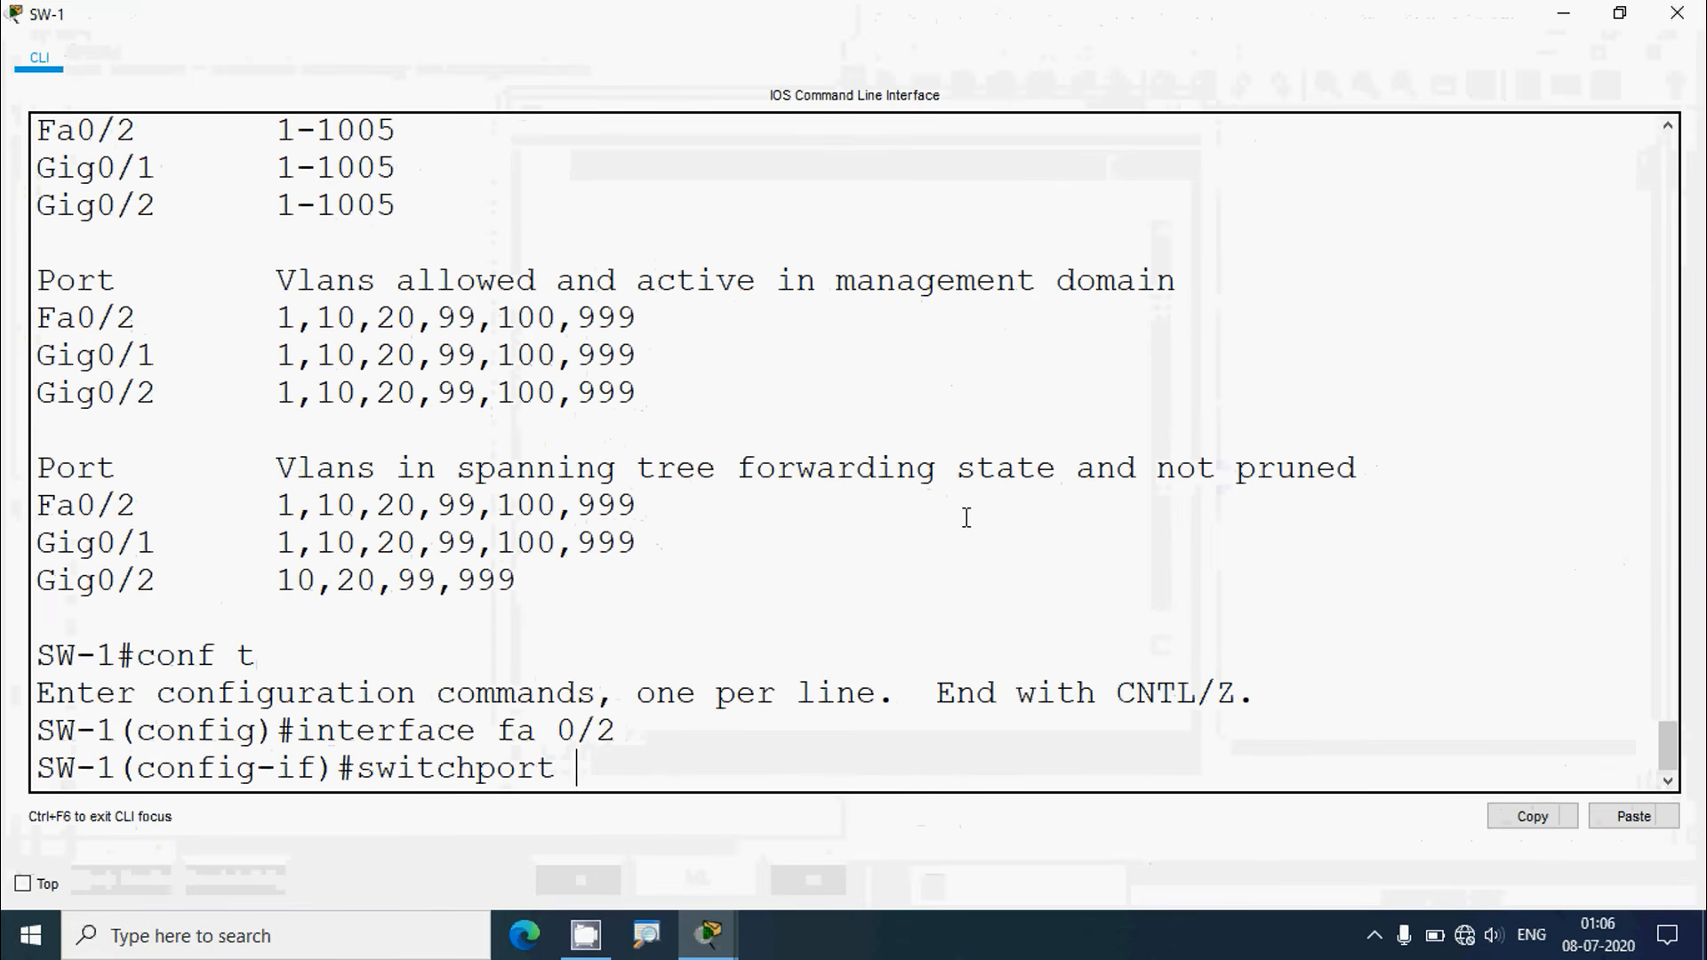
type("mode acce")
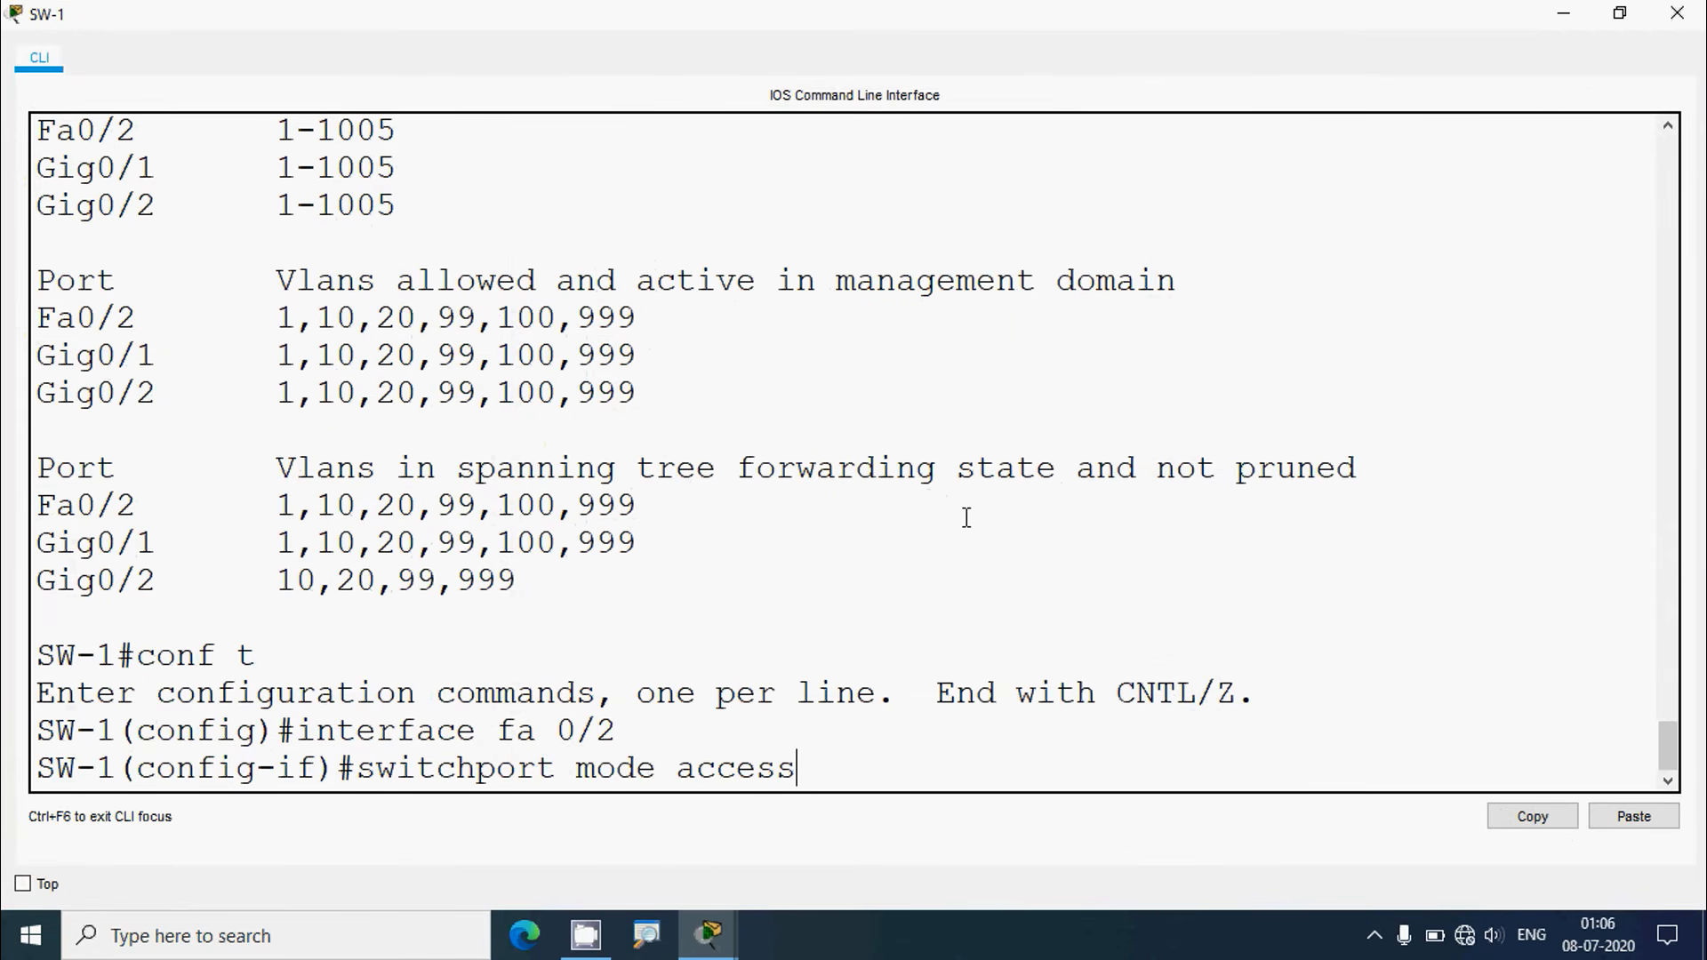
type("ss")
key("Return")
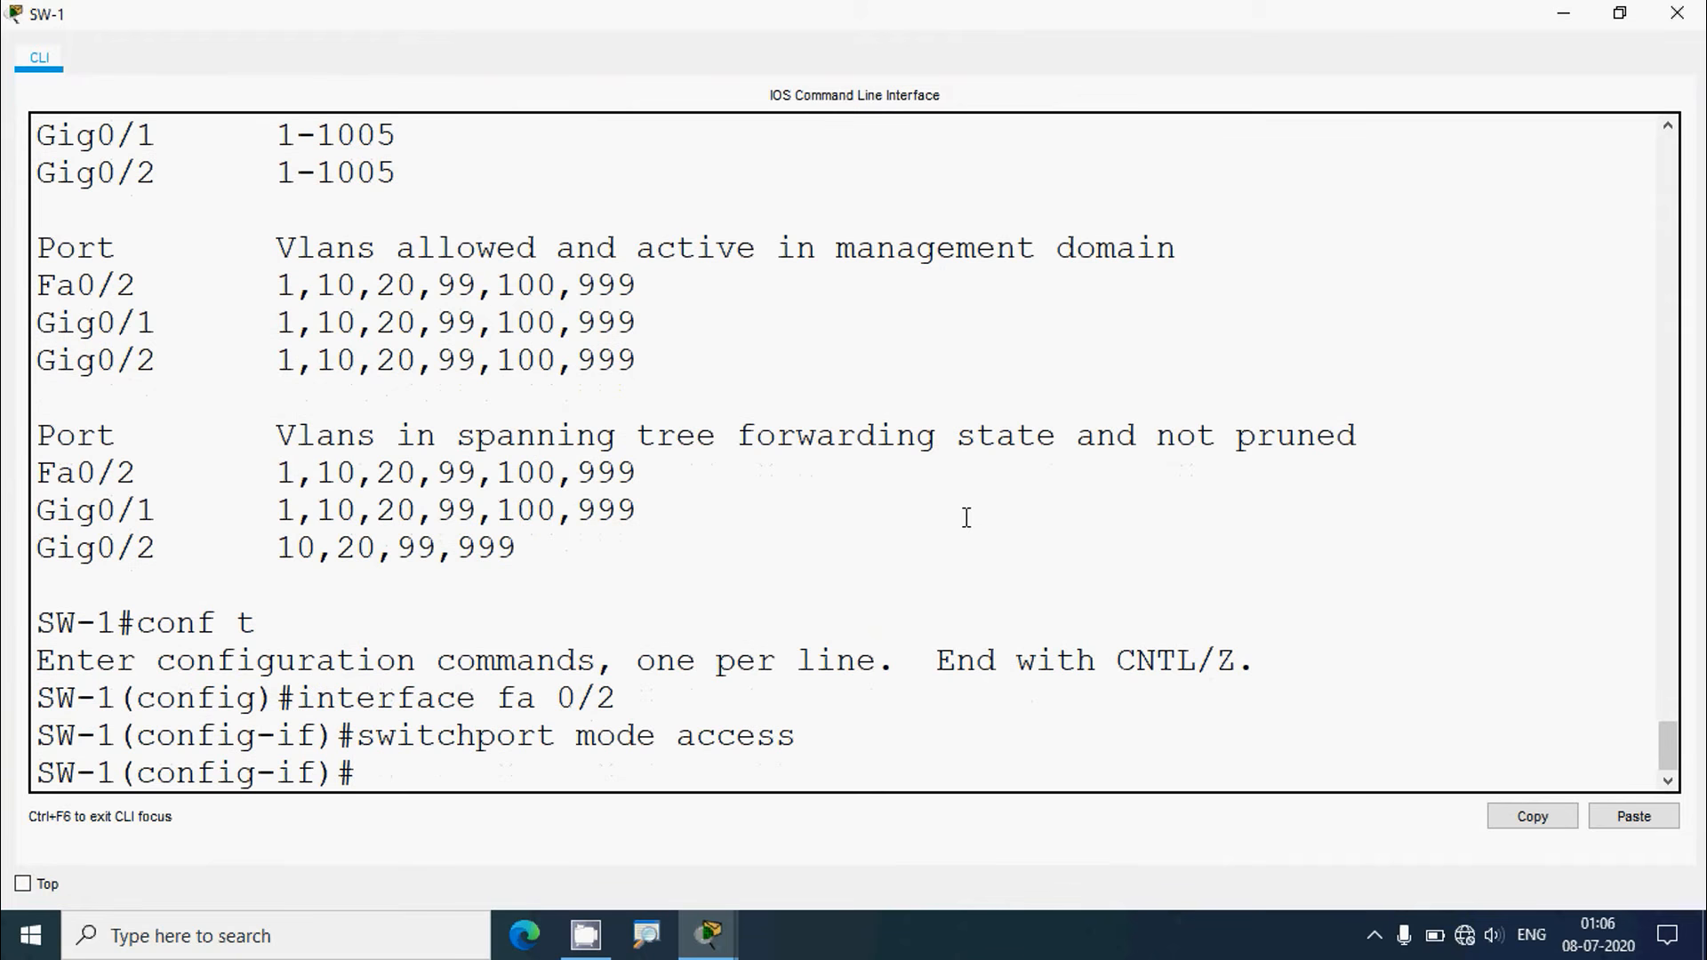
type("end")
key("Return")
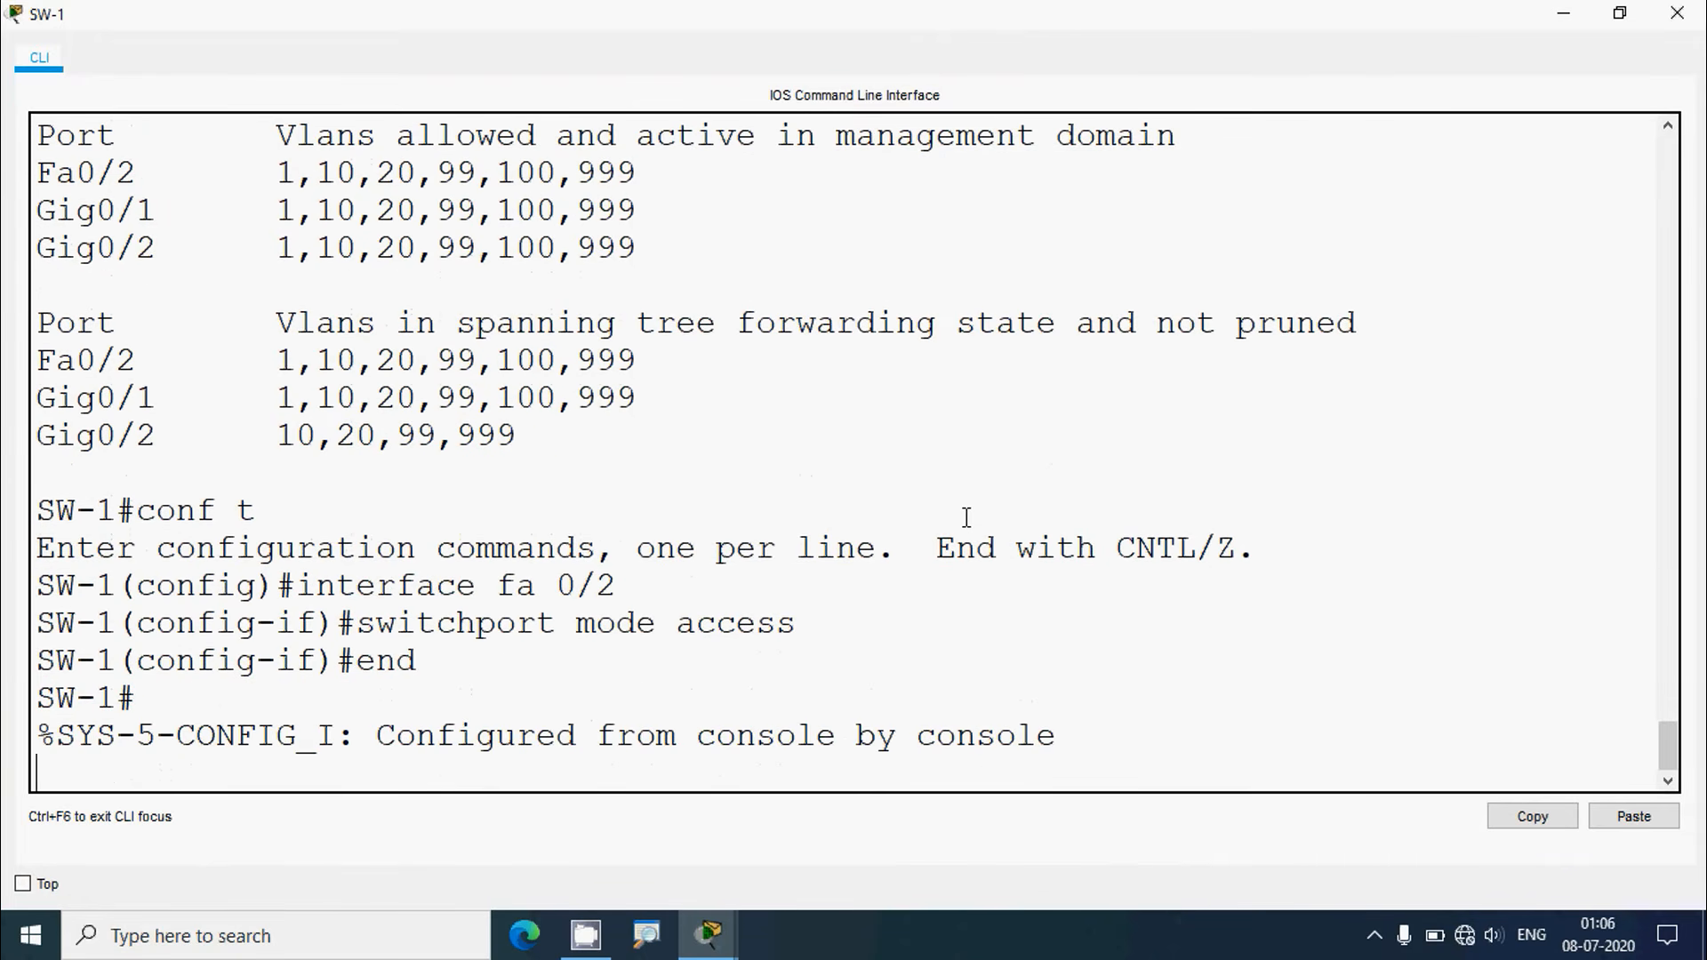
key("Return")
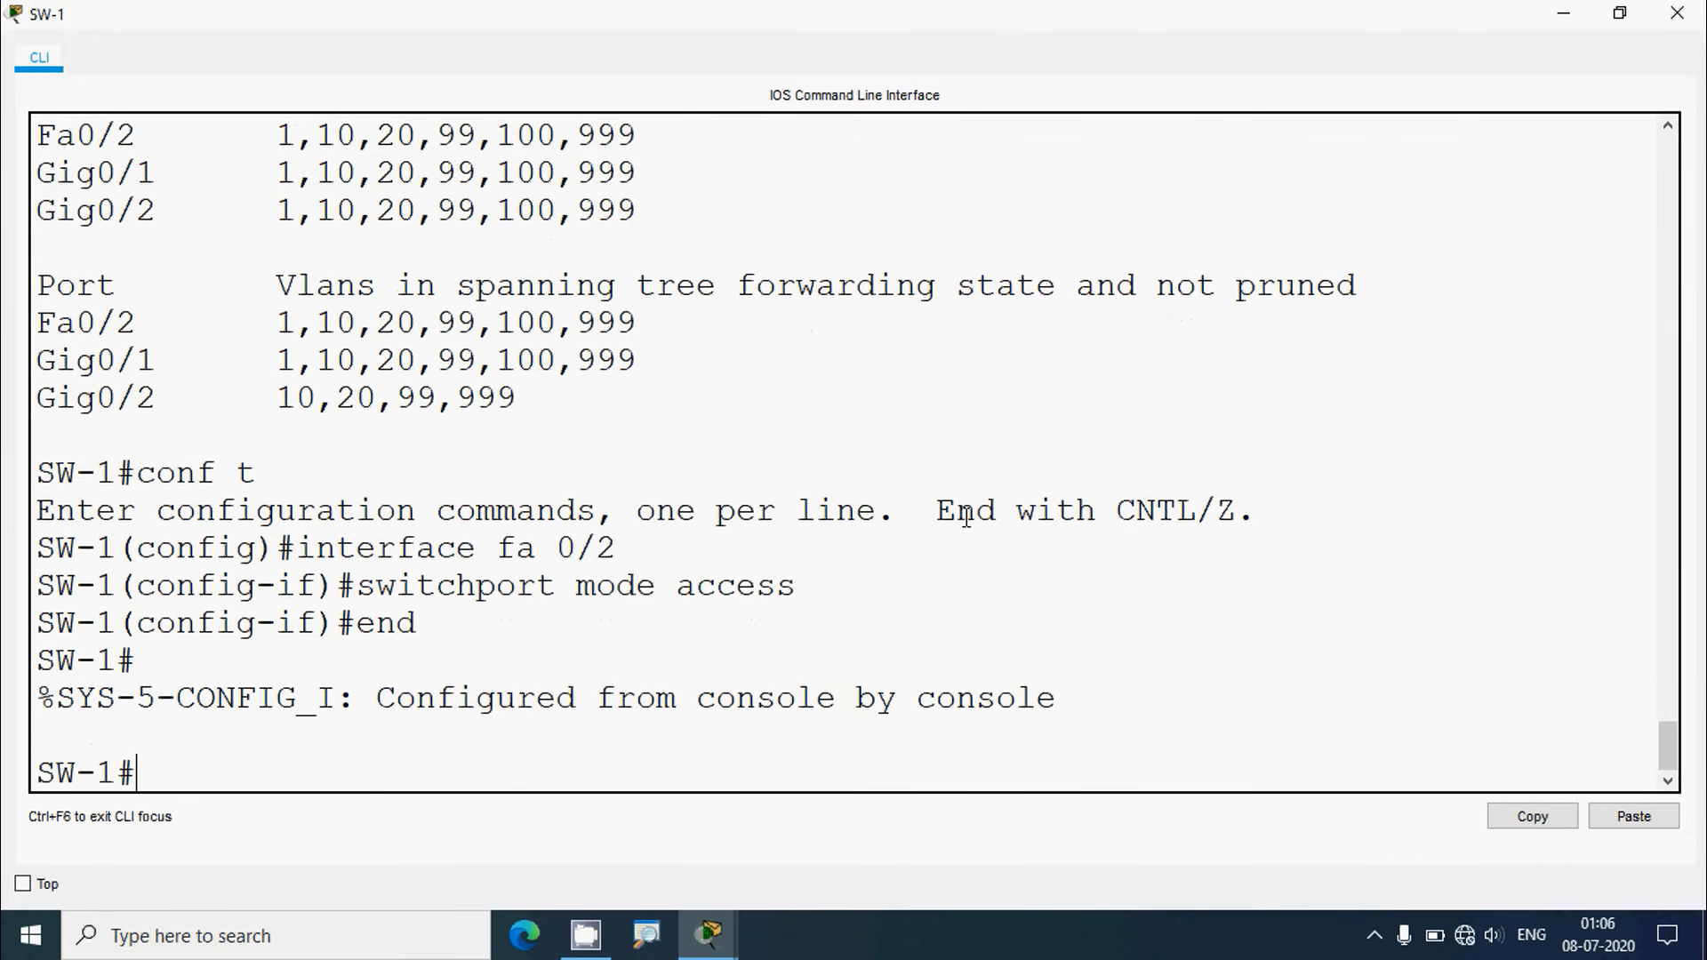
Assign SW-1 interface fa 0/2 to access VLAN 10, checking it against the activity's VLAN table, and end configuration mode
type("conf t")
key("Return")
type("interface fa")
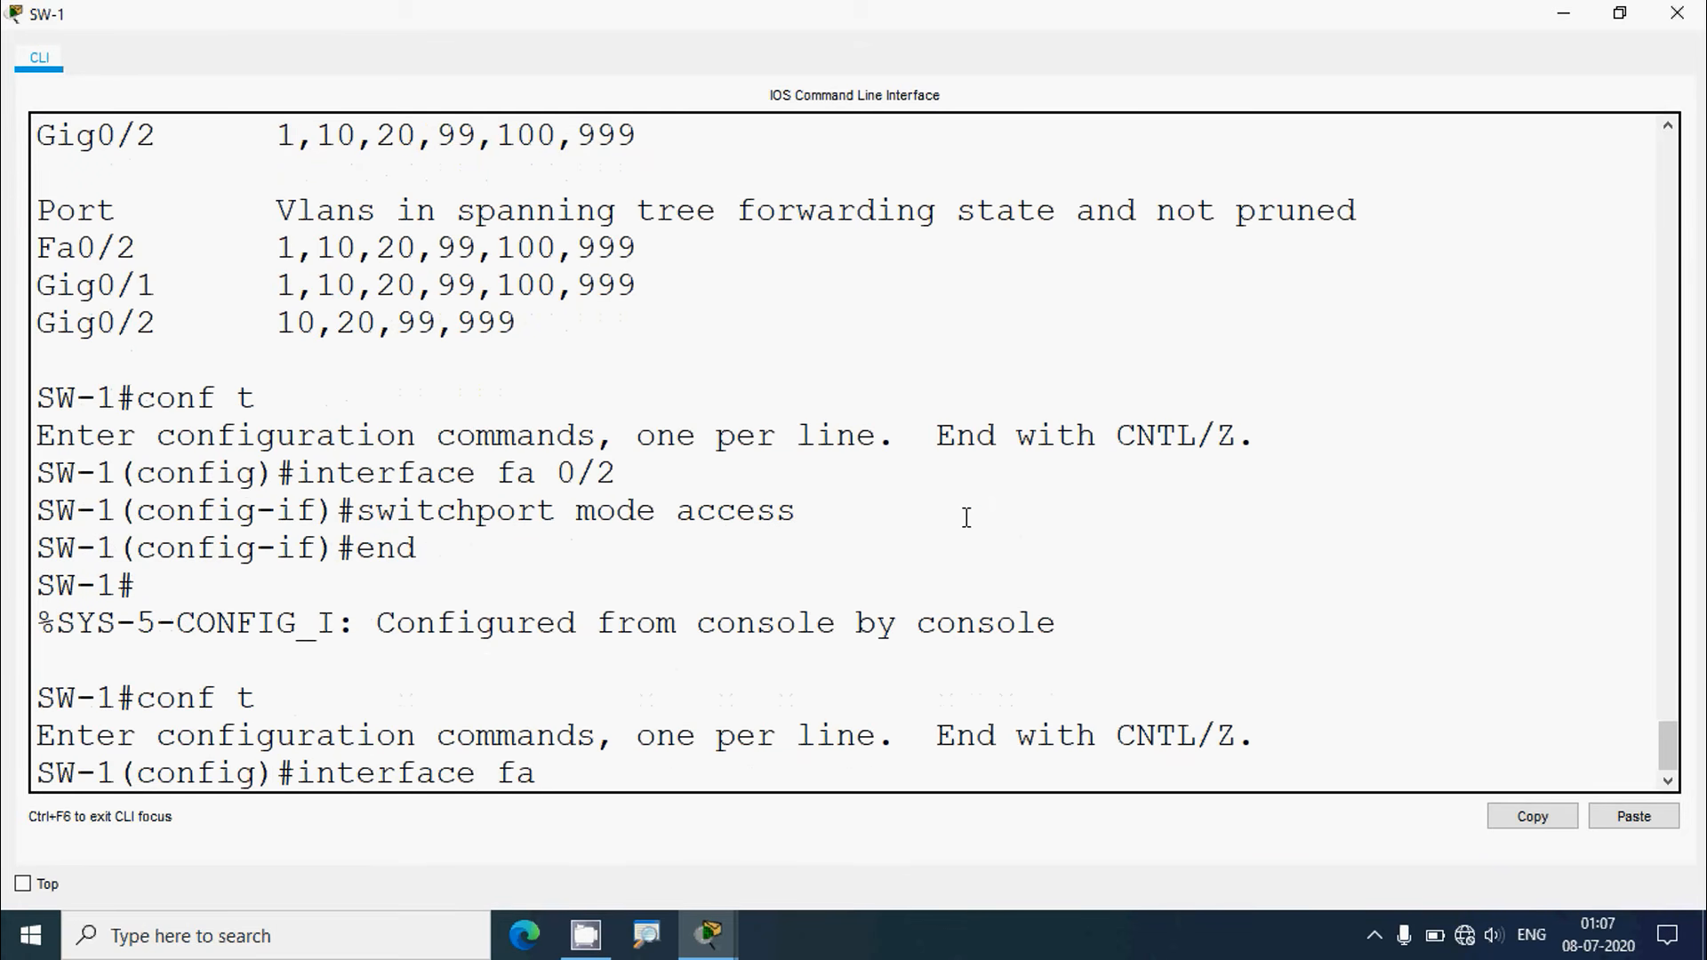
type(" 0/2")
key("Return")
type("swi")
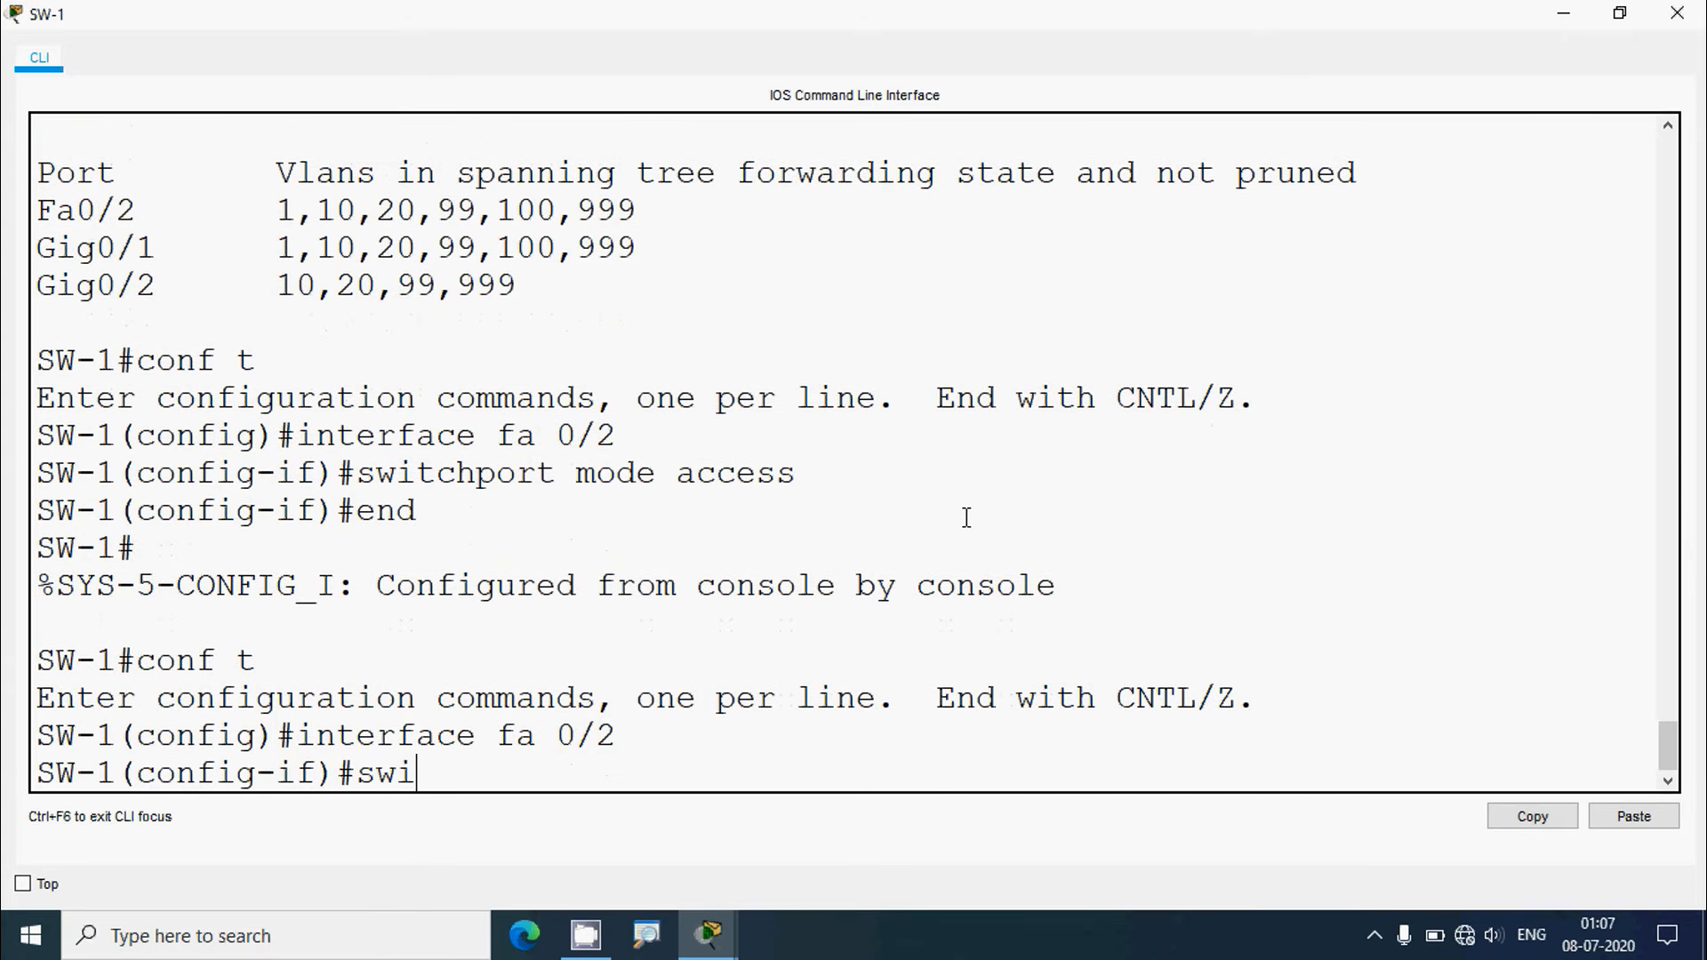
type("tchport")
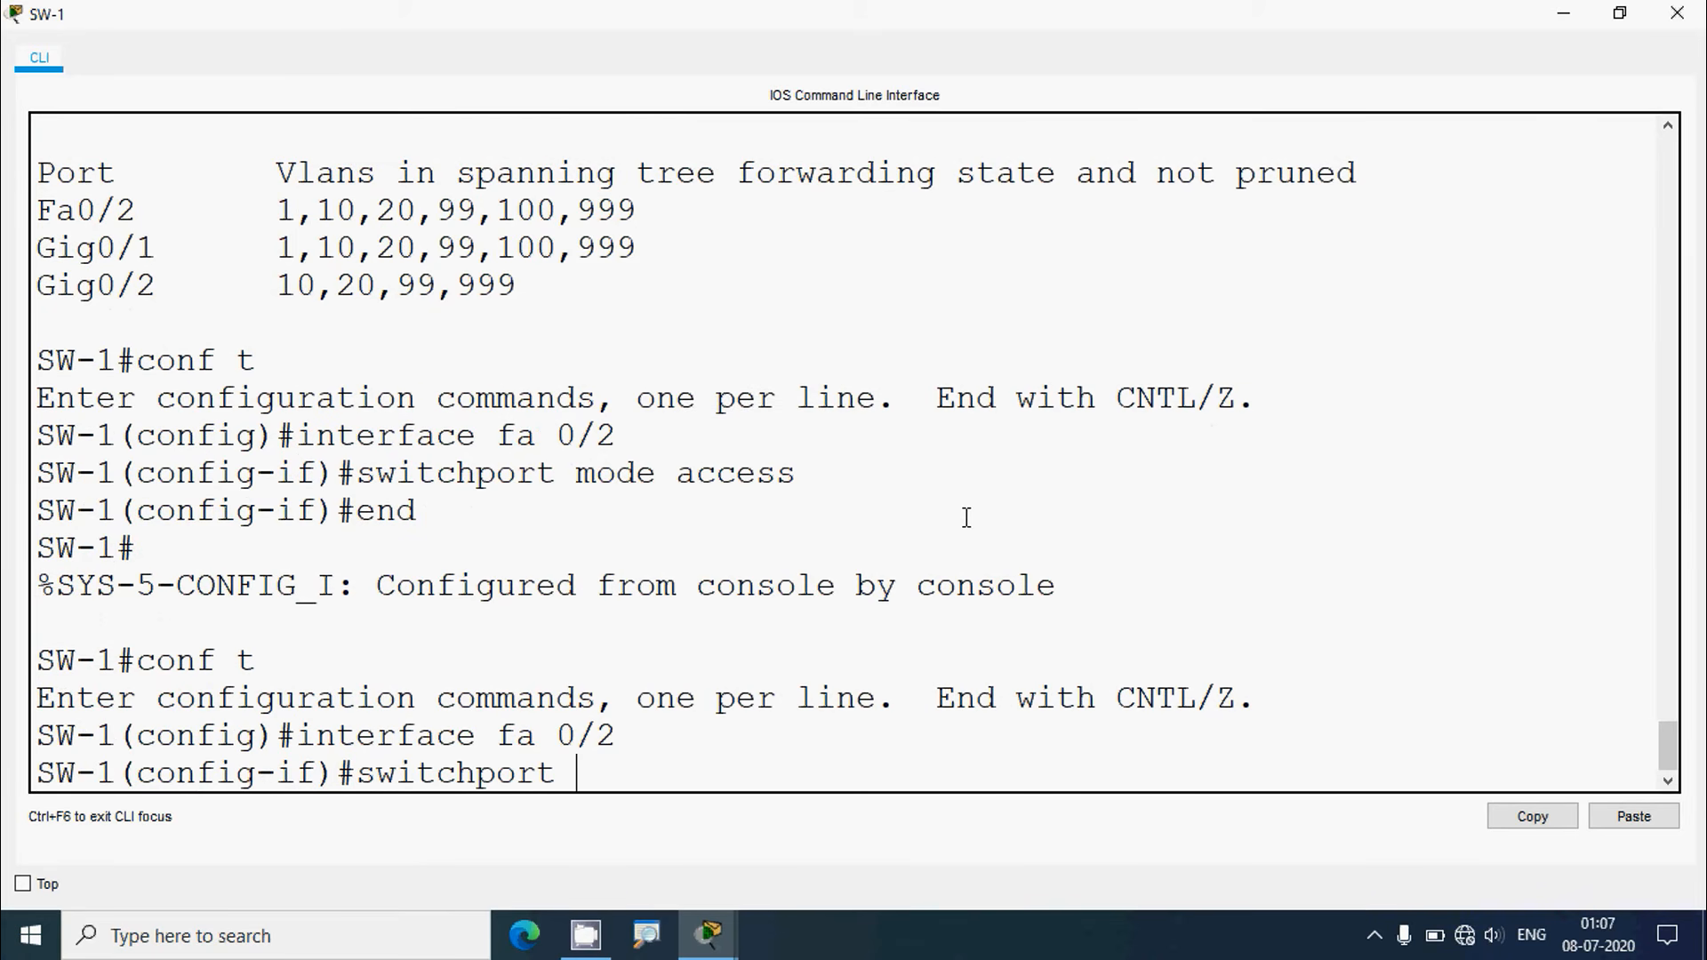
type(" access vlan ")
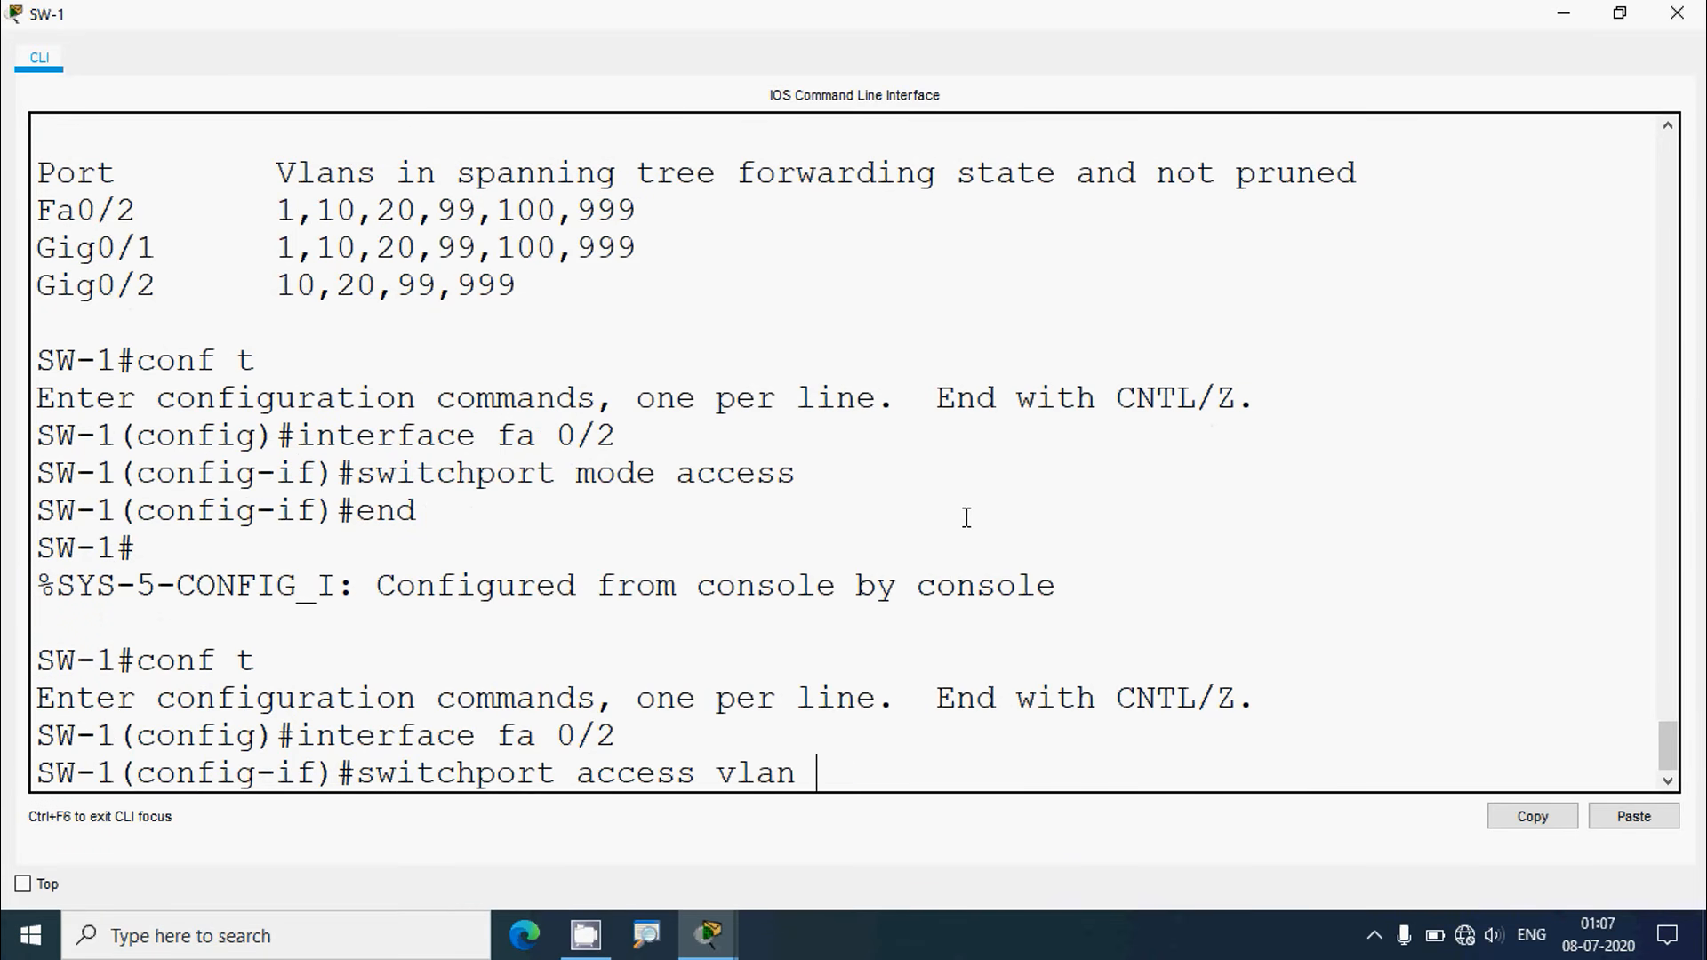
type("10")
left_click(1620, 13)
left_click(291, 303)
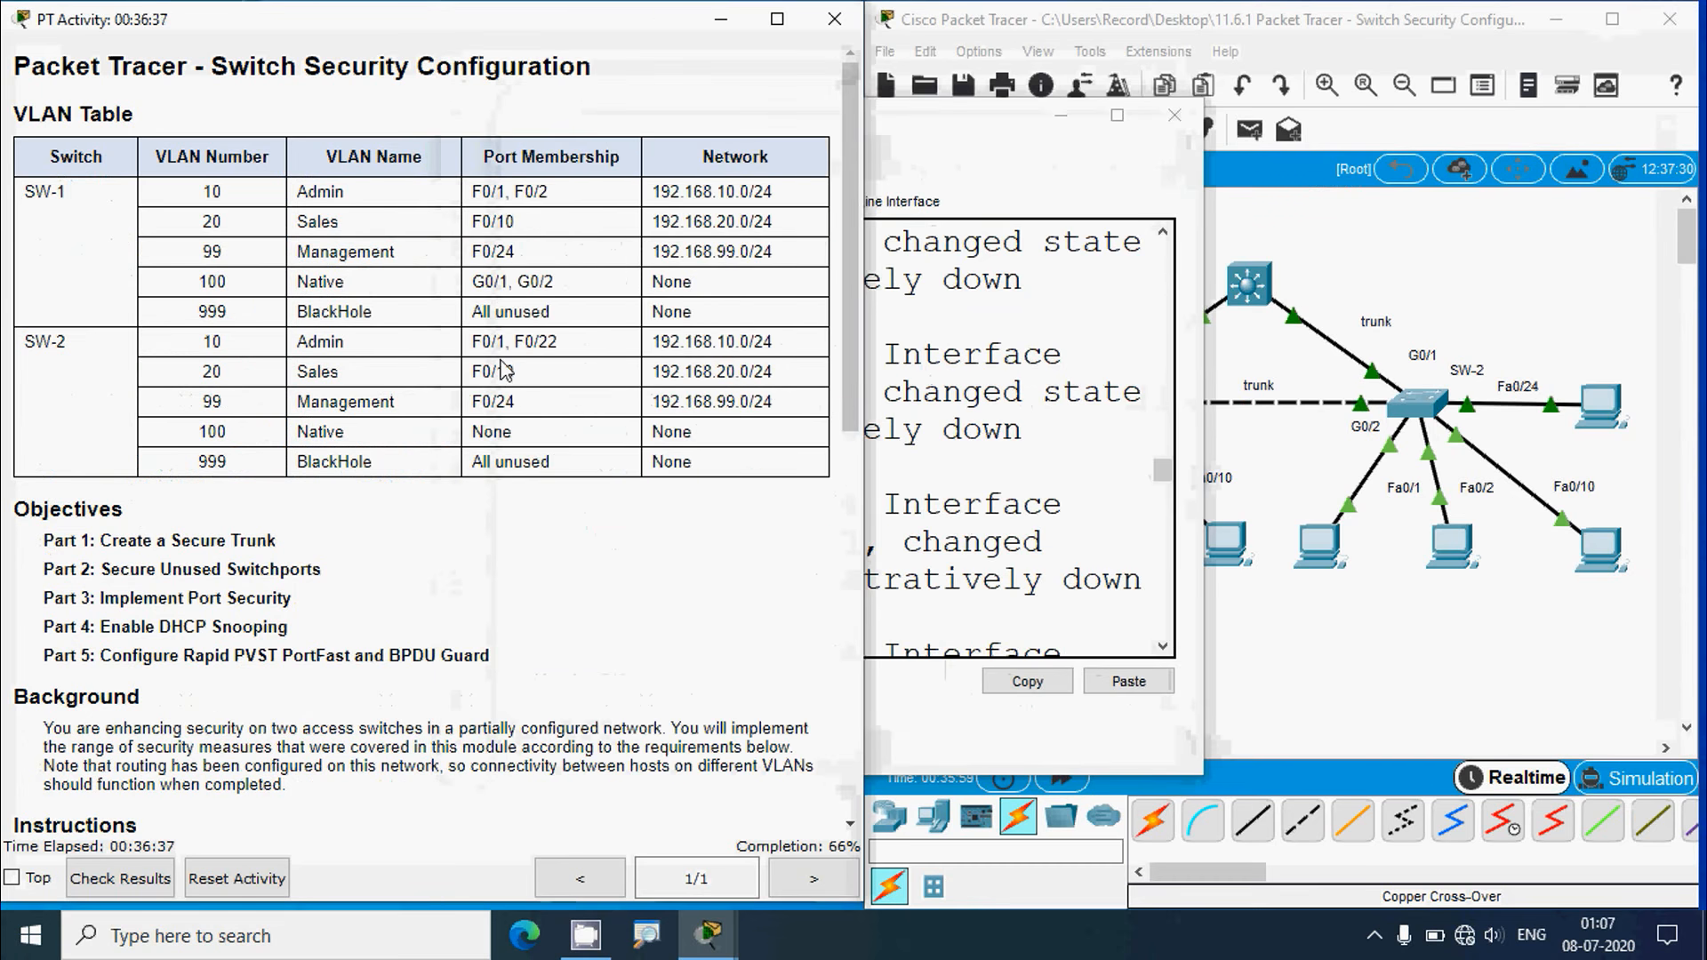
left_click(869, 476)
left_click(1116, 115)
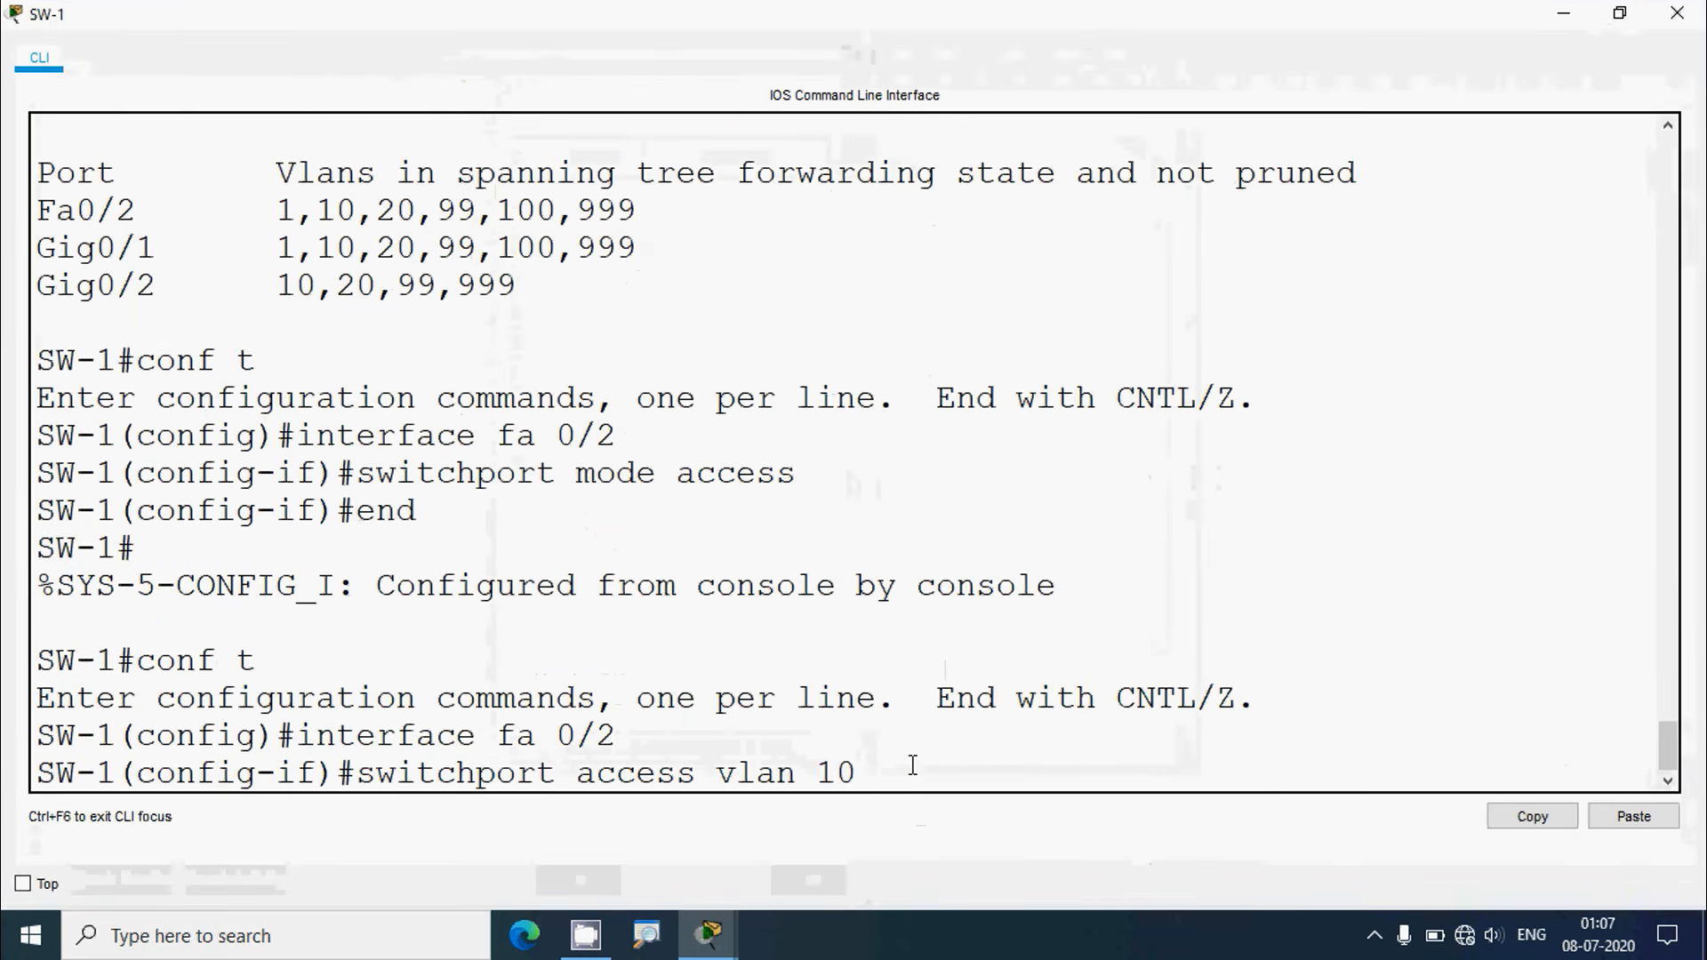
key("Return")
type("end")
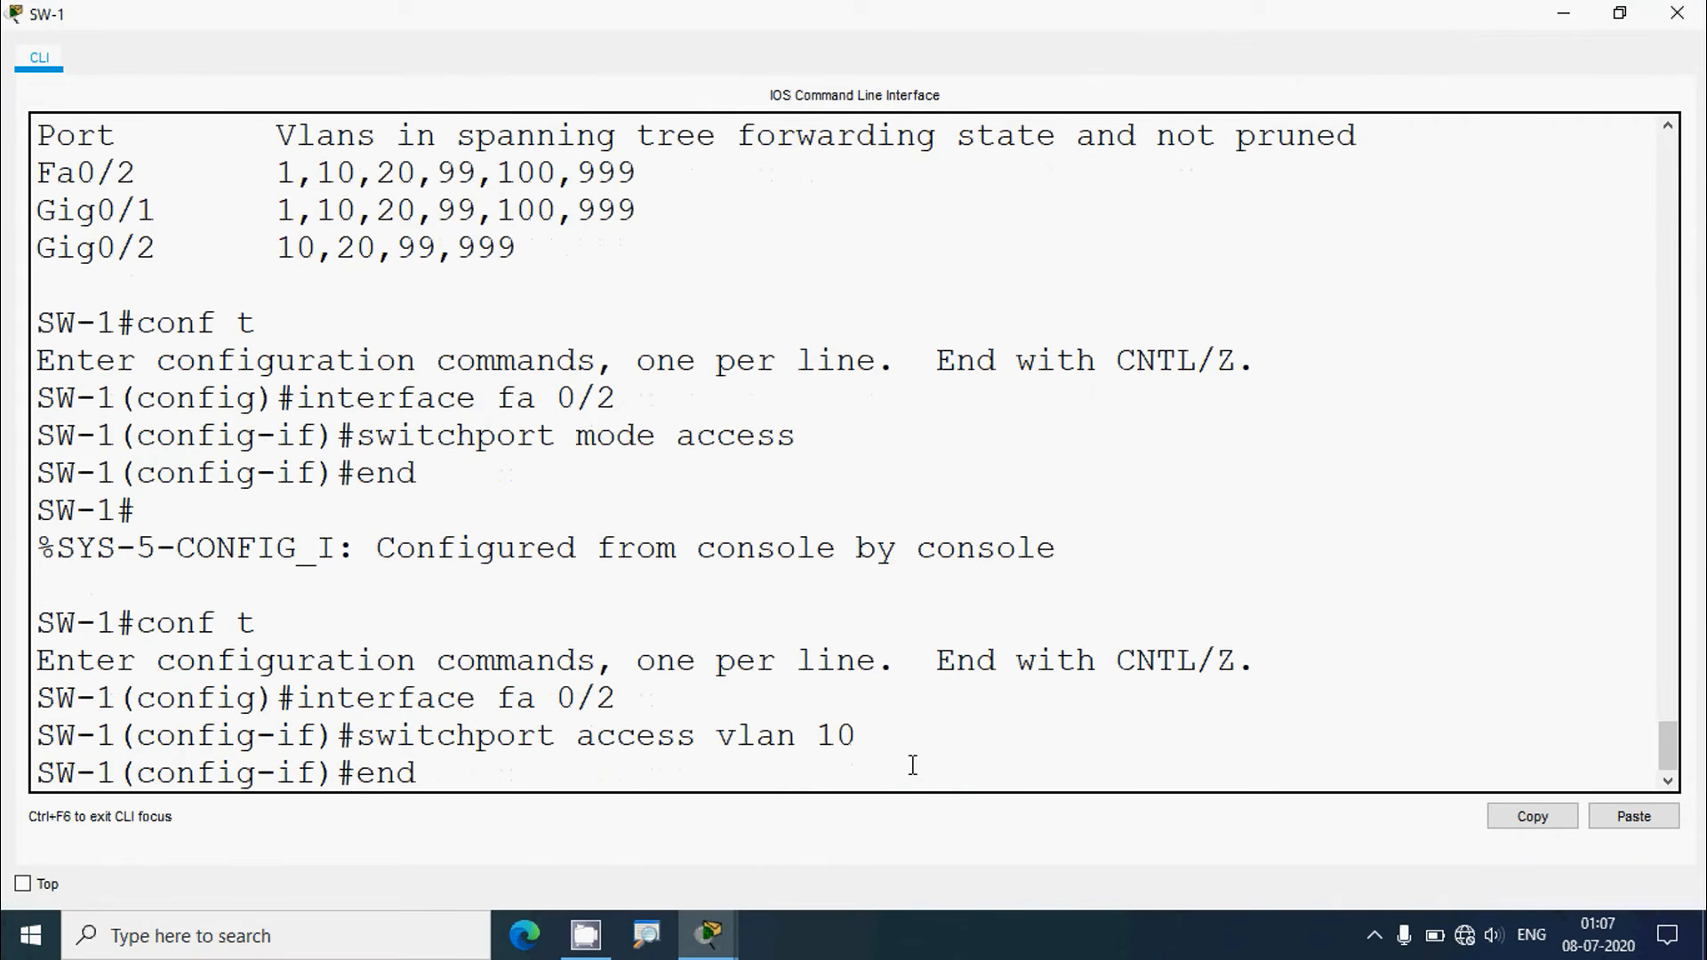
key("Return")
Display SW-1's trunk ports with show interface trunk and check which interfaces are listed as trunking
type("show")
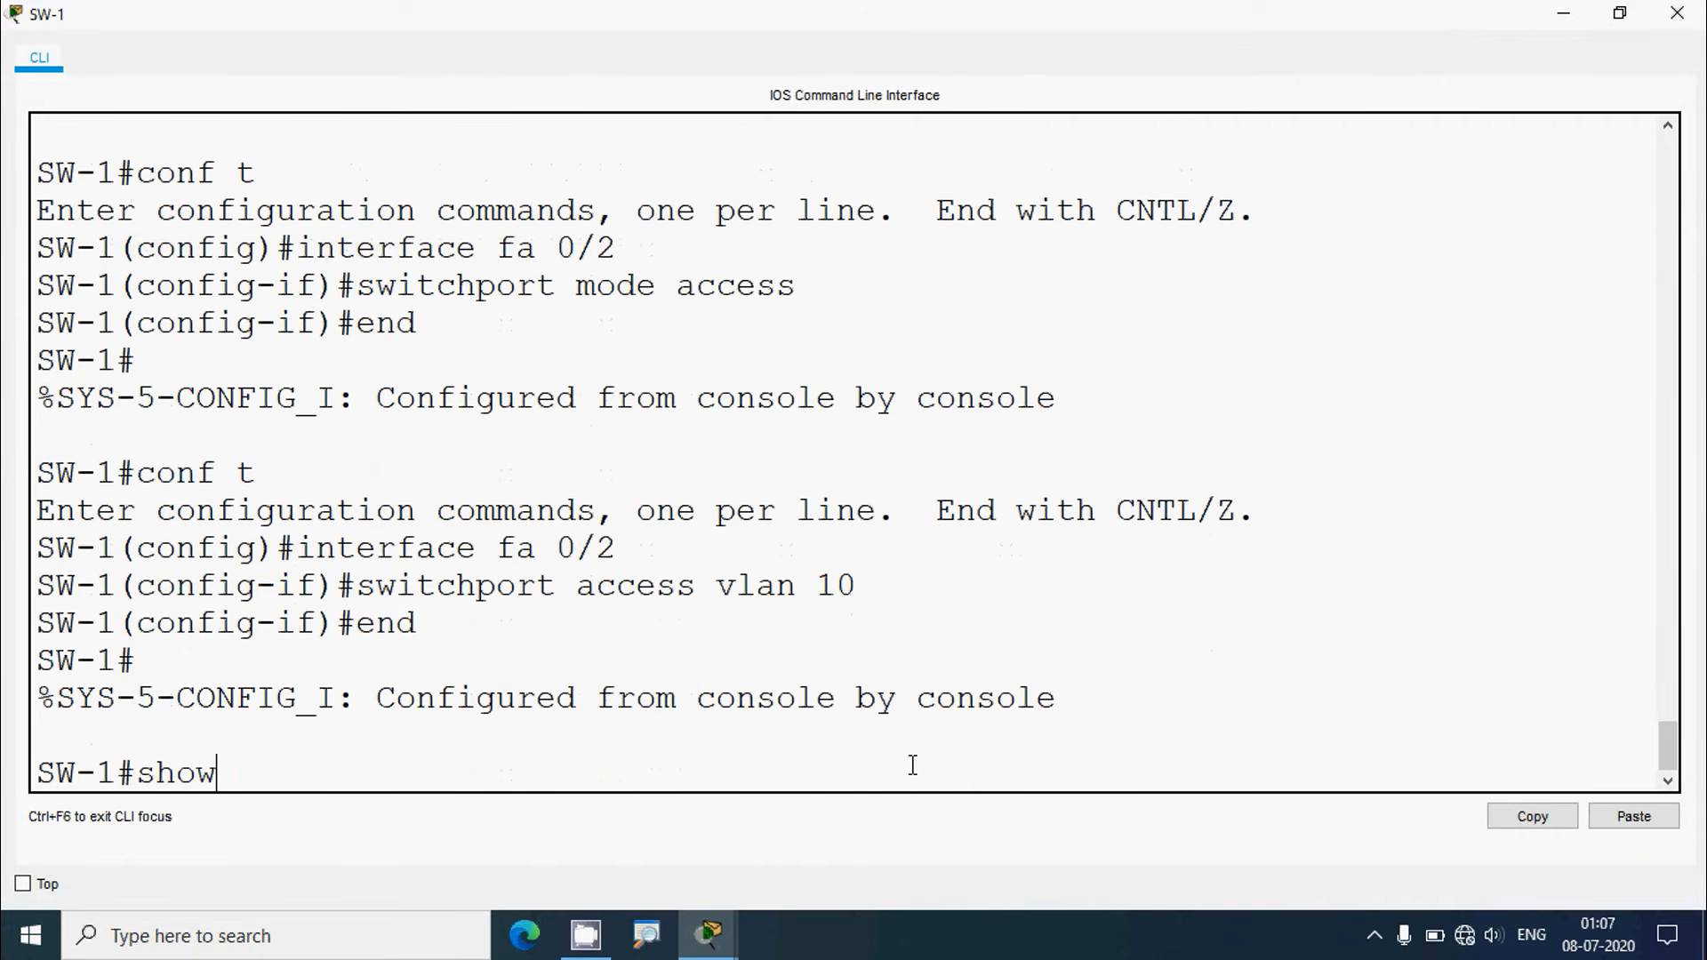
type(" interface trunk")
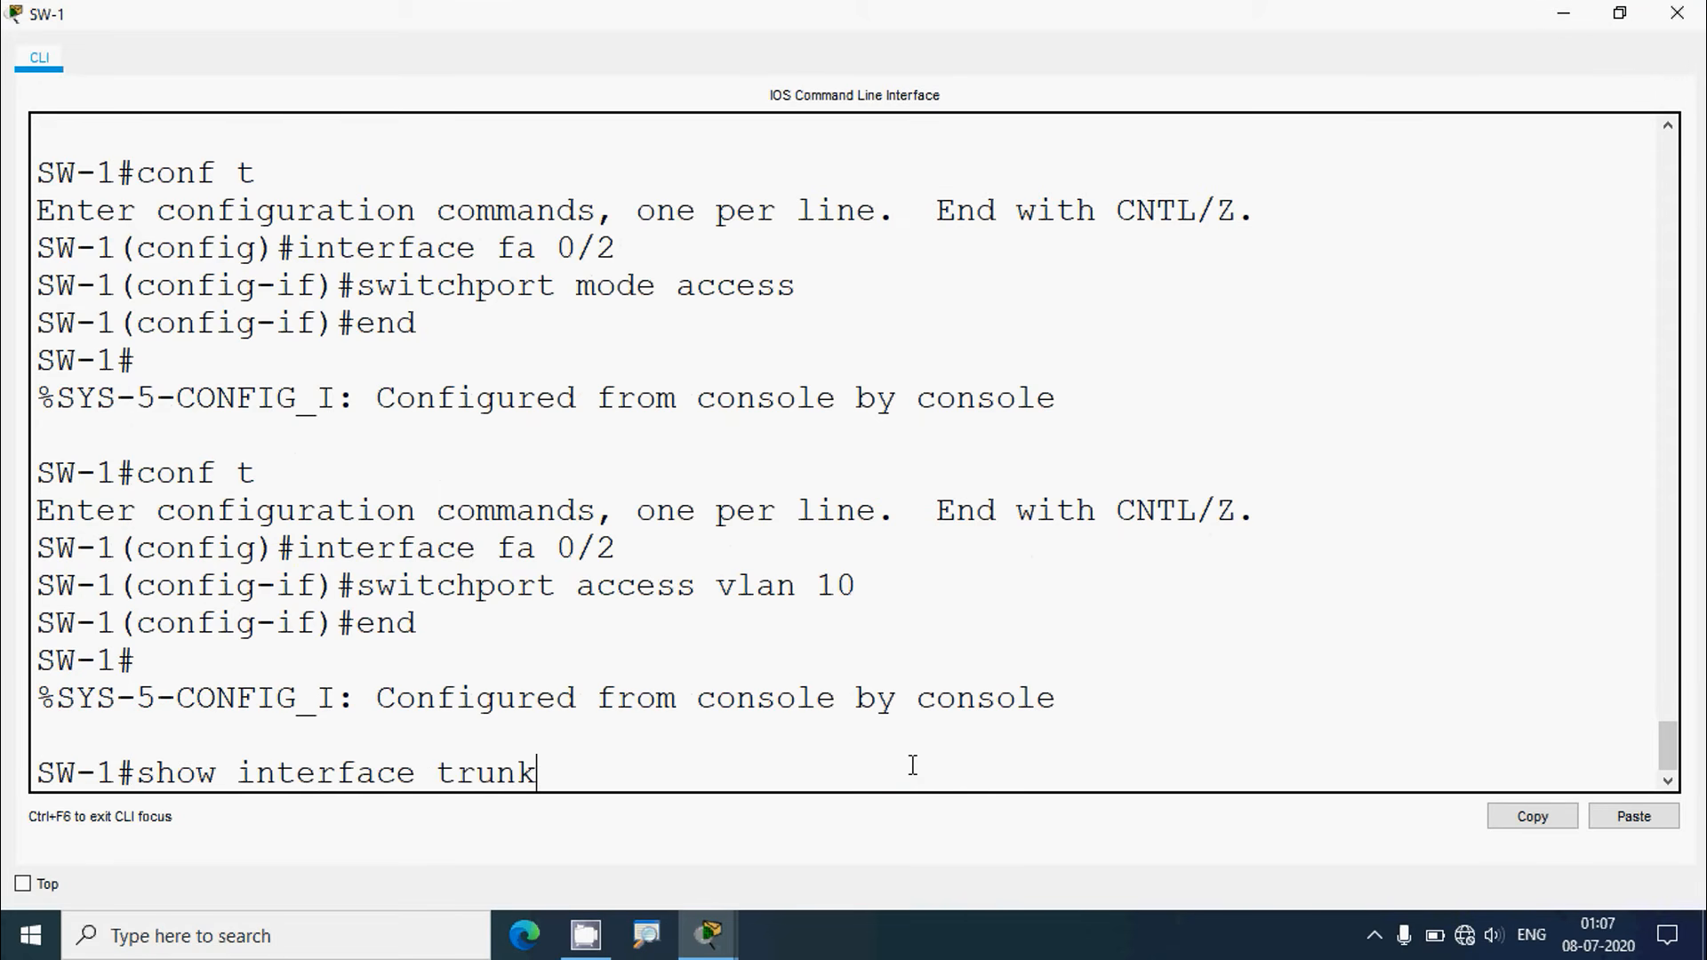
key("Return")
scroll(442, 468, "up", 2)
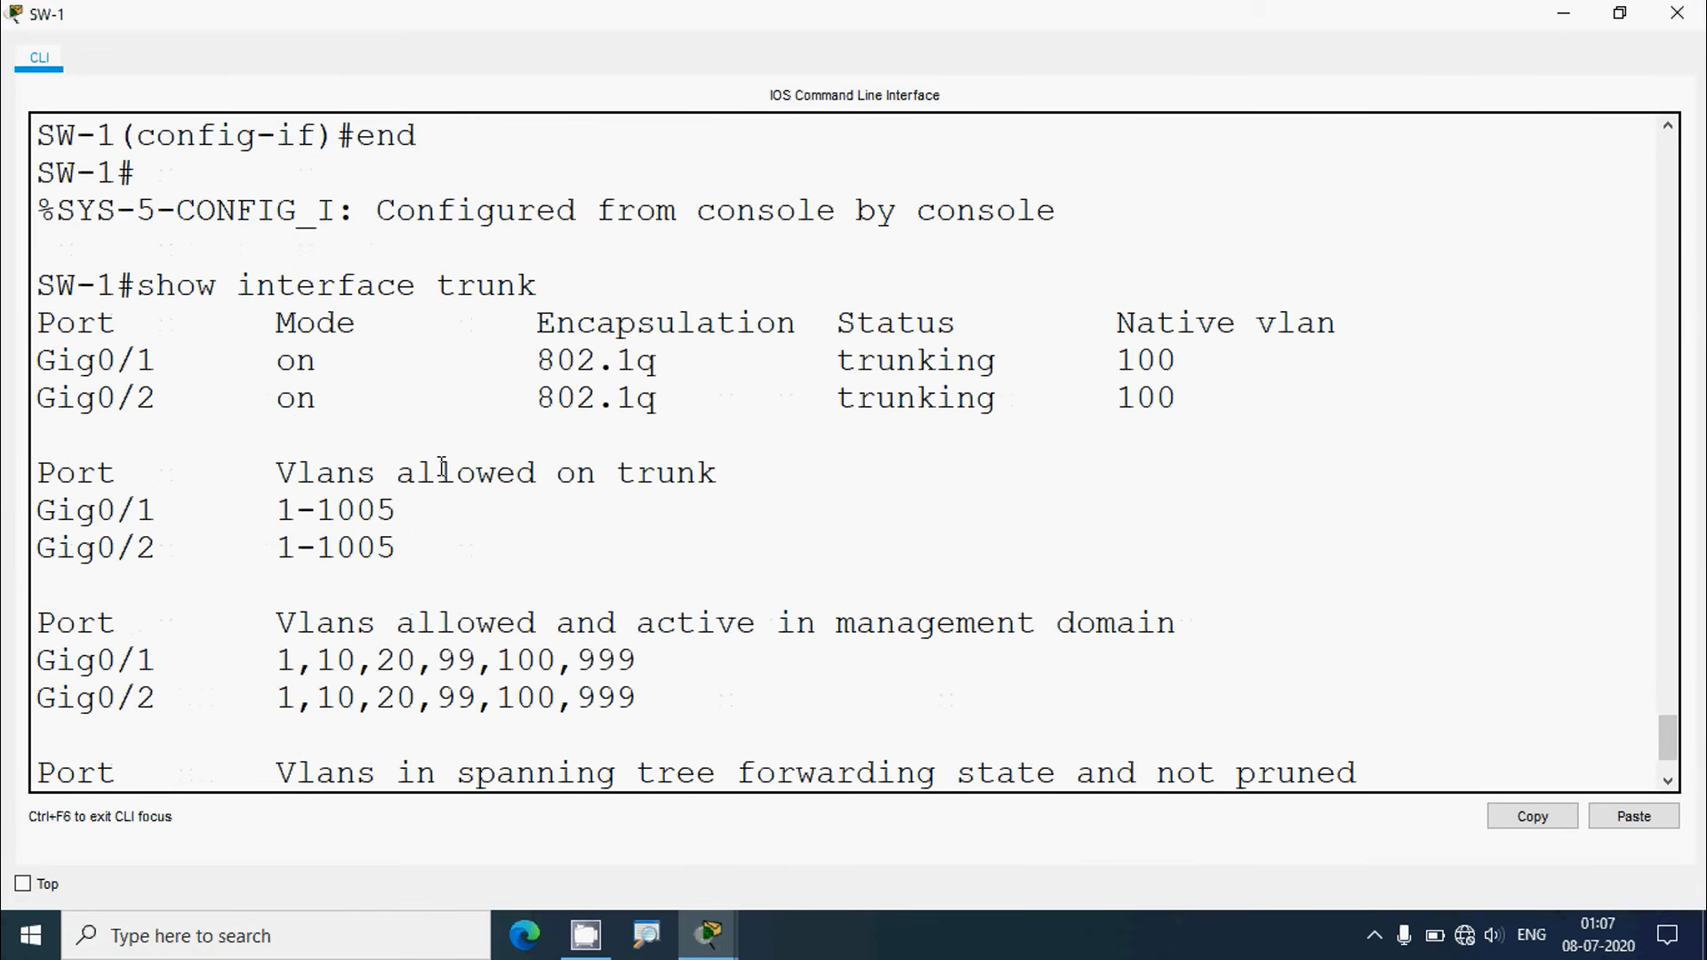
left_click_drag(172, 409, 37, 356)
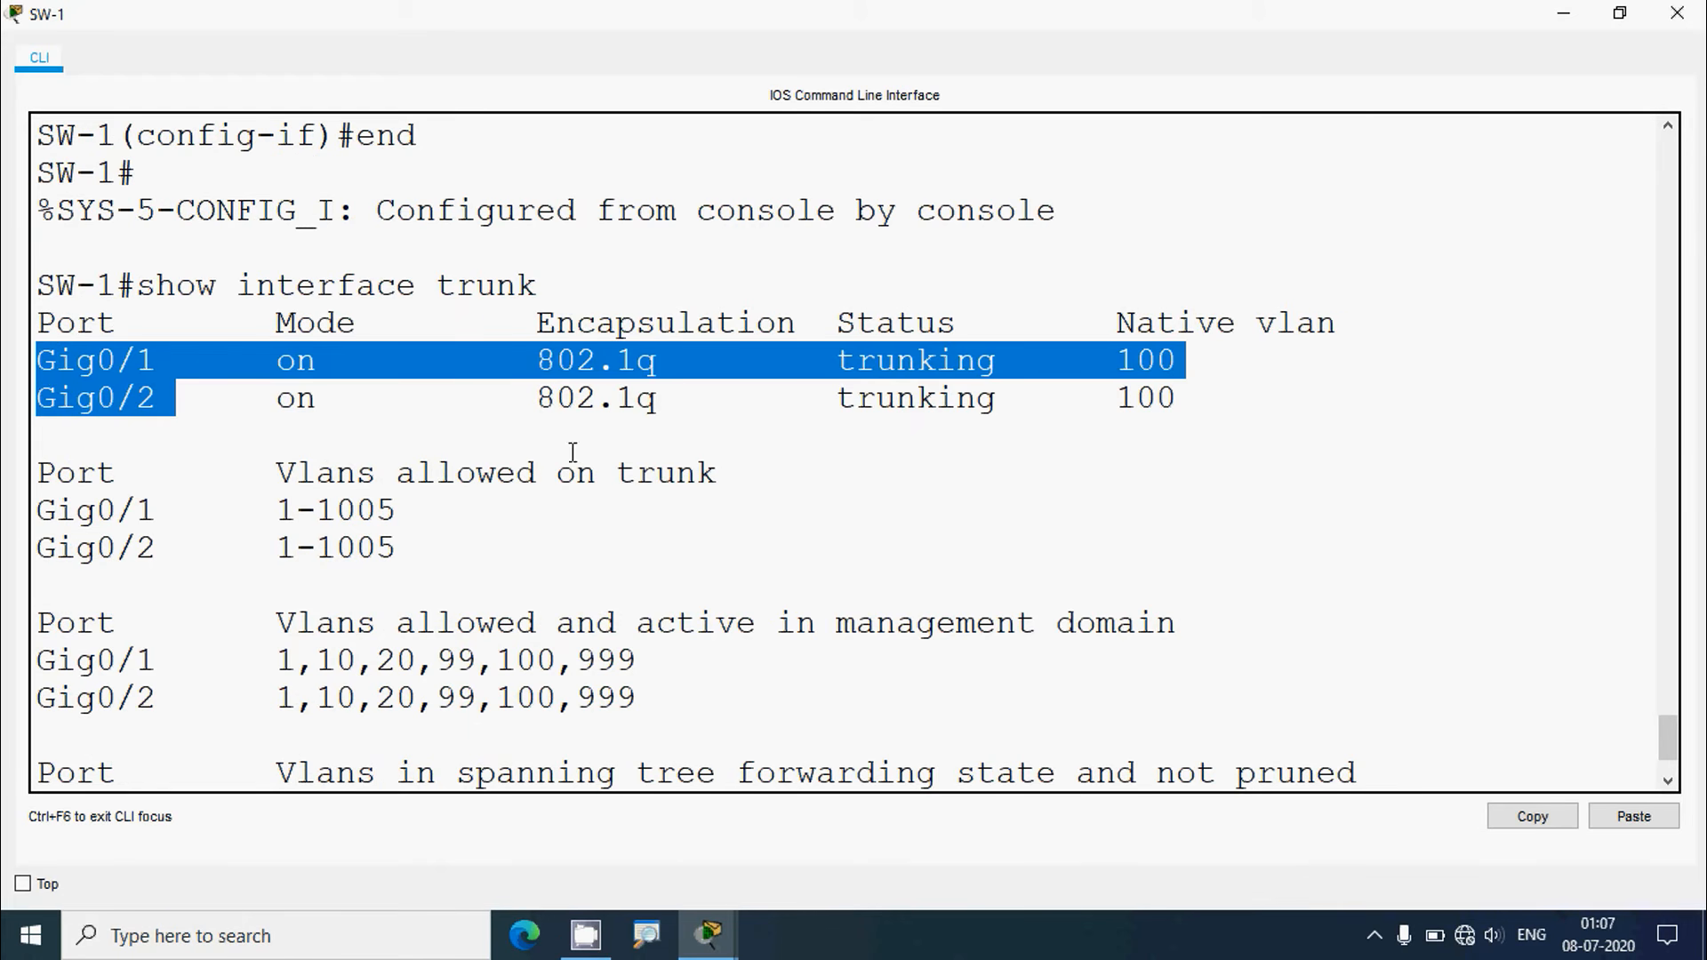
scroll(558, 654, "down", 2)
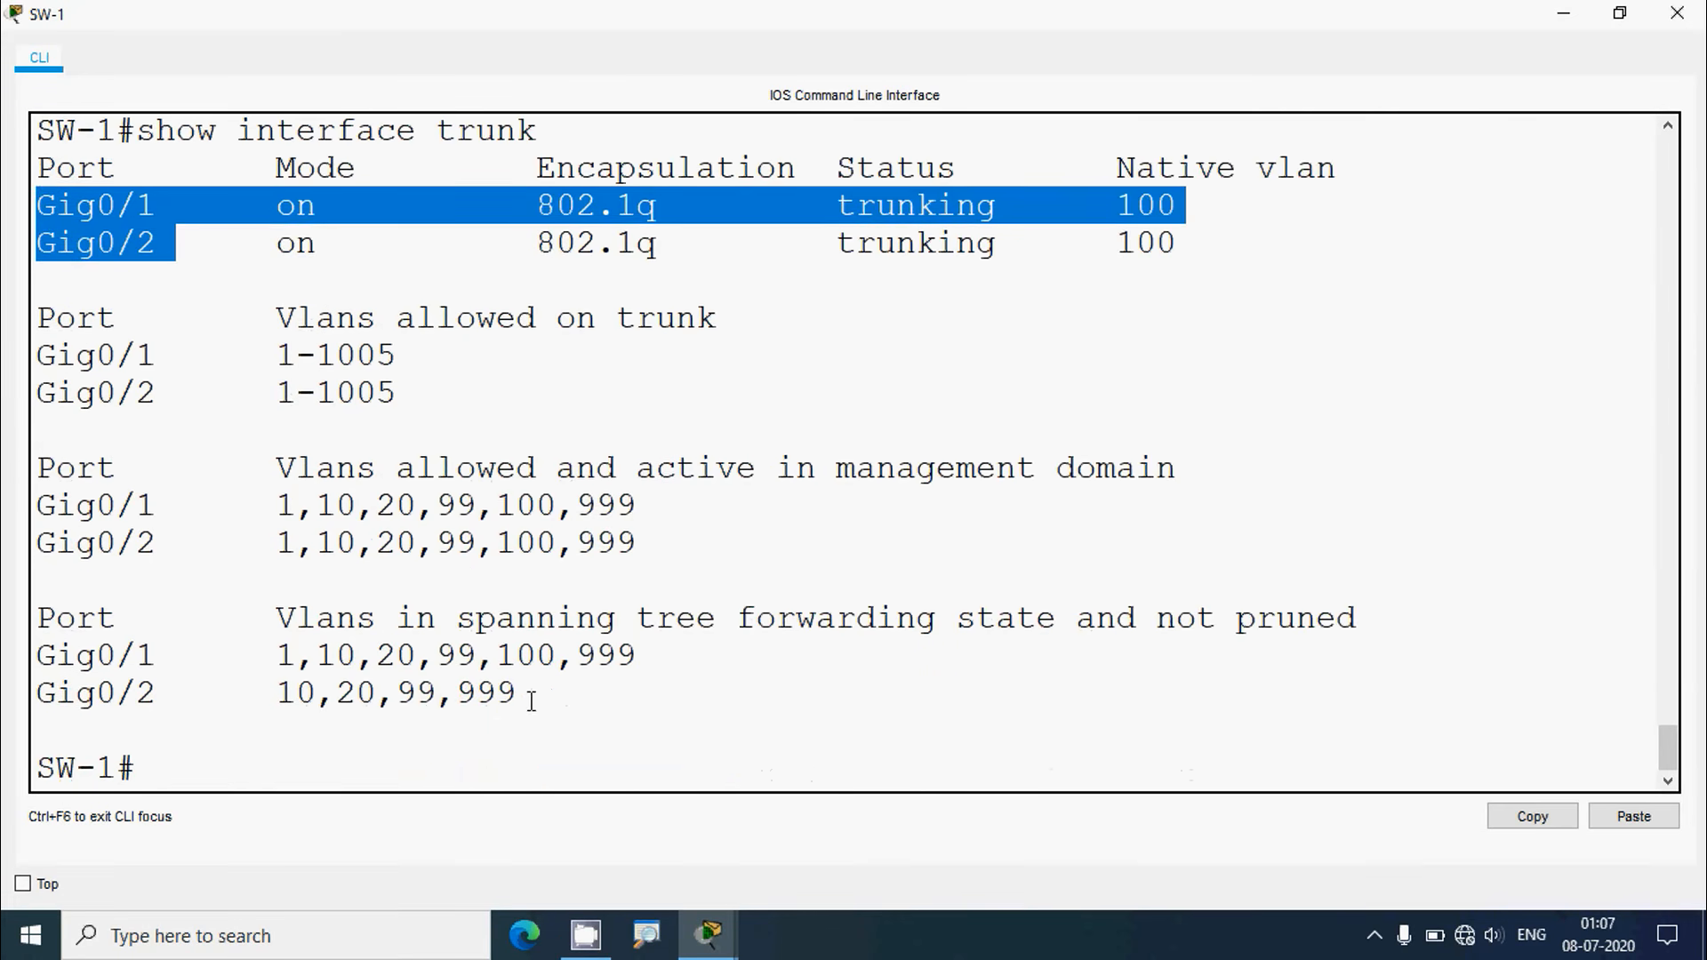
List SW-1's VLANs with show vlan brief, check the ports assigned to VLAN 10 Admin, and close the SW-1 window
left_click(170, 783)
type("show vlan brief")
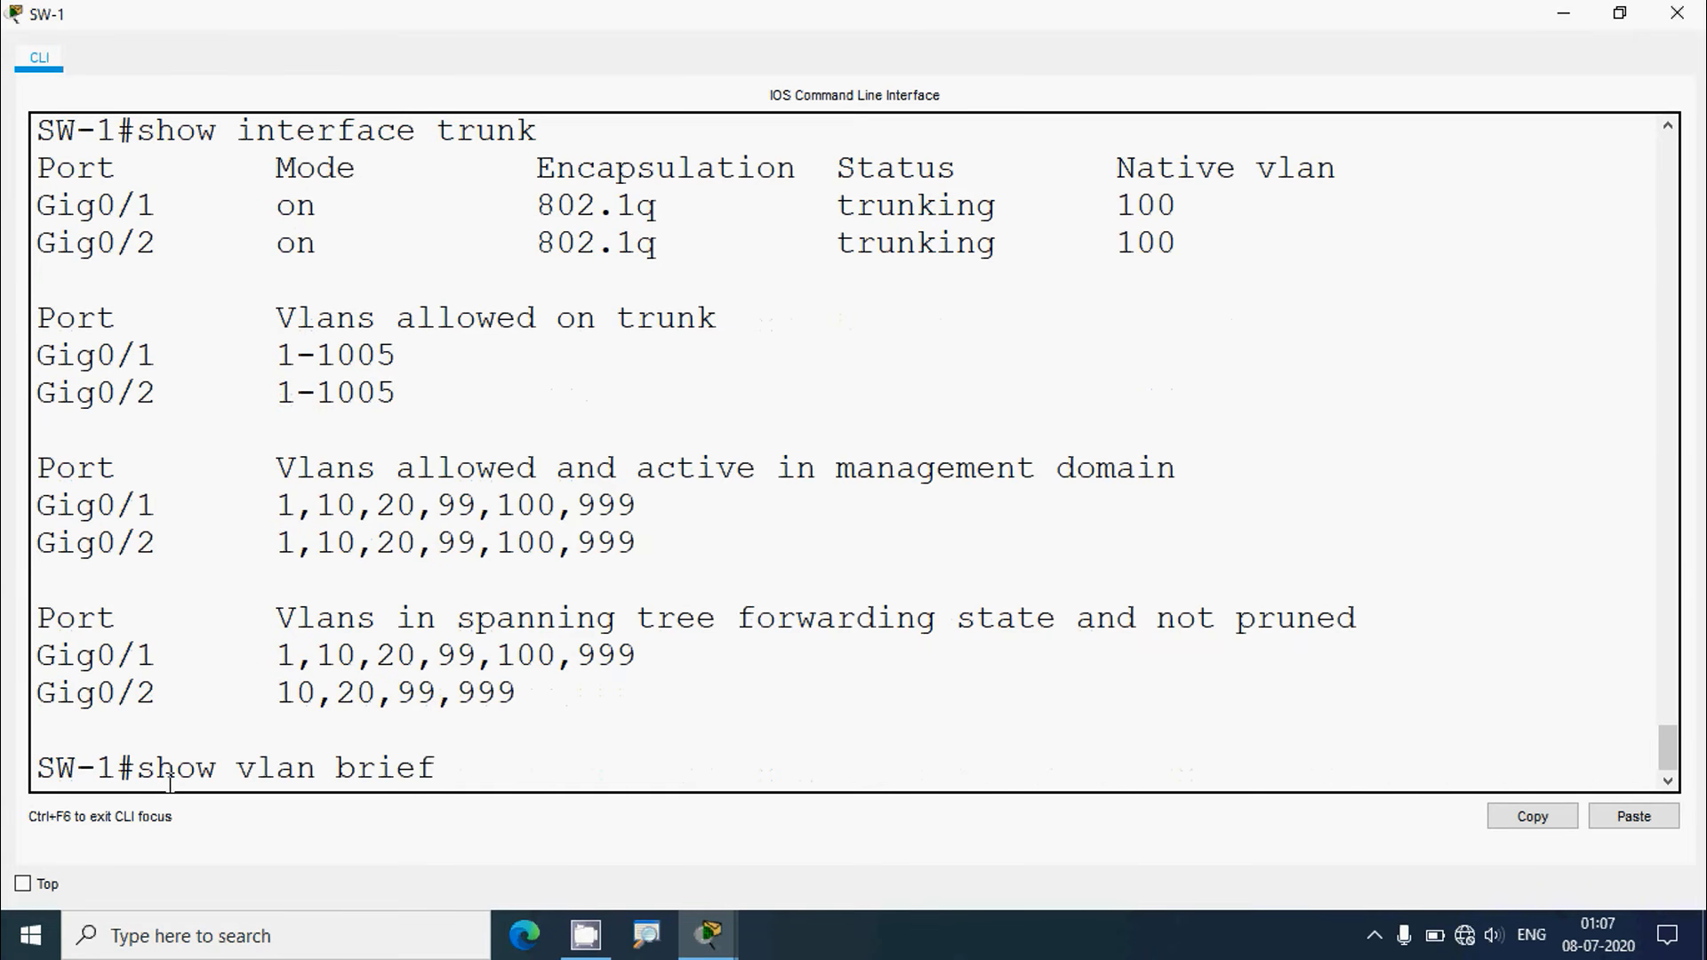
key("Return")
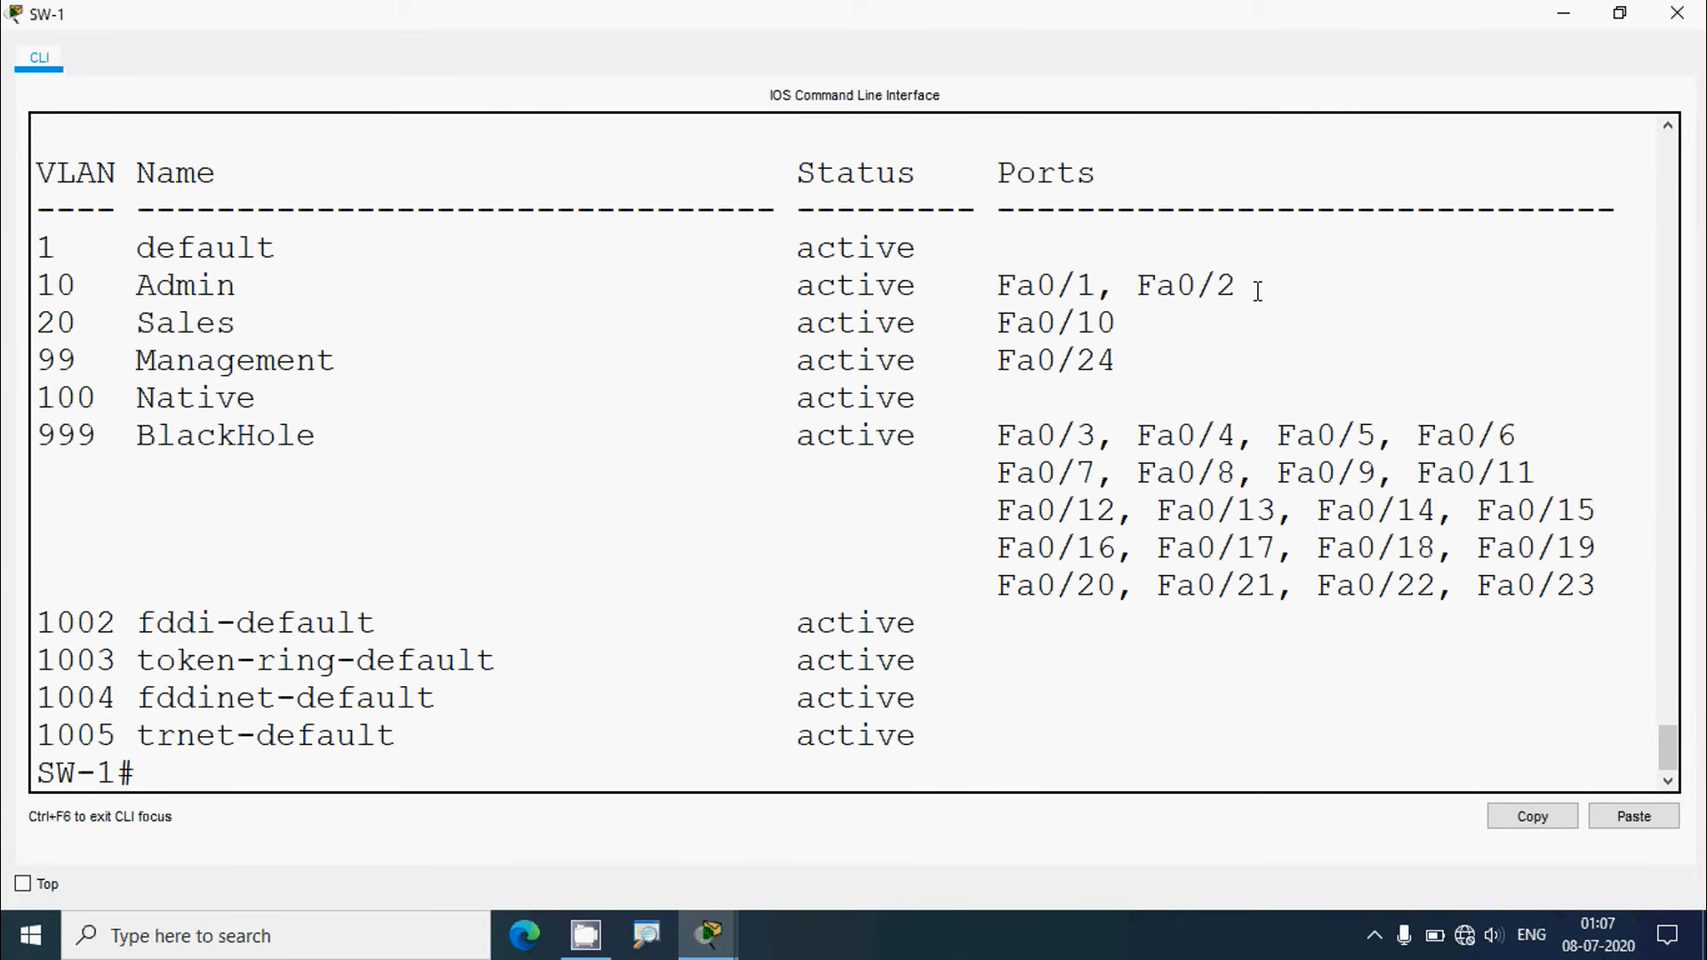
left_click_drag(1257, 292, 44, 292)
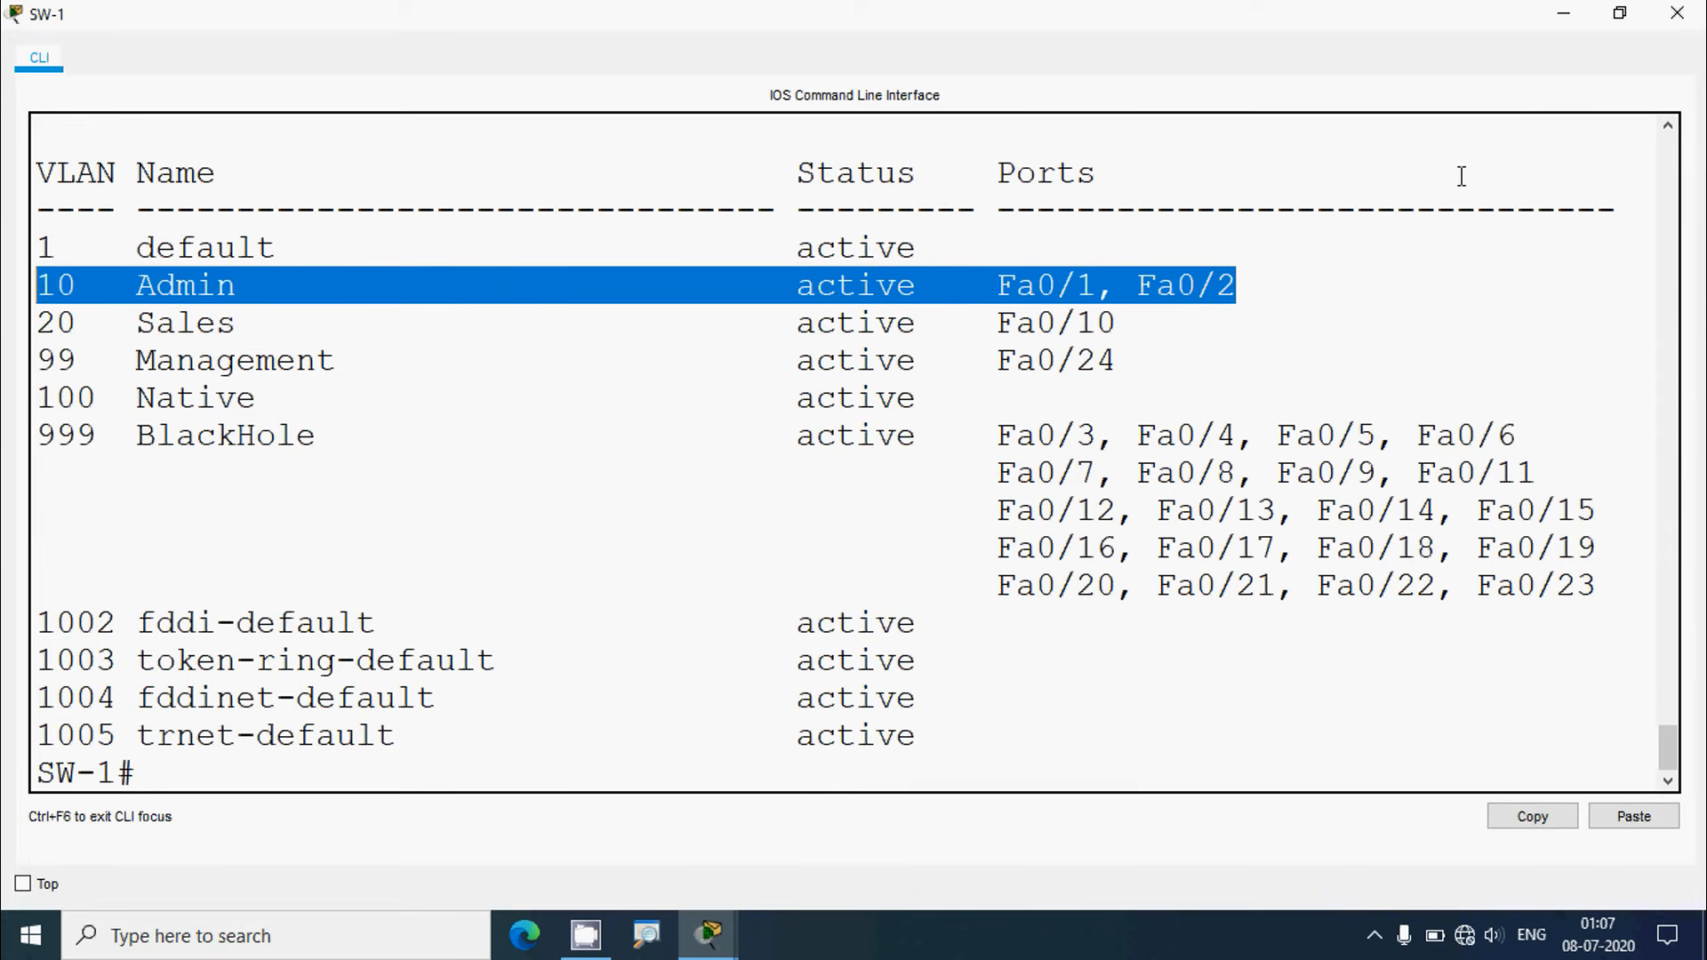
left_click(1677, 14)
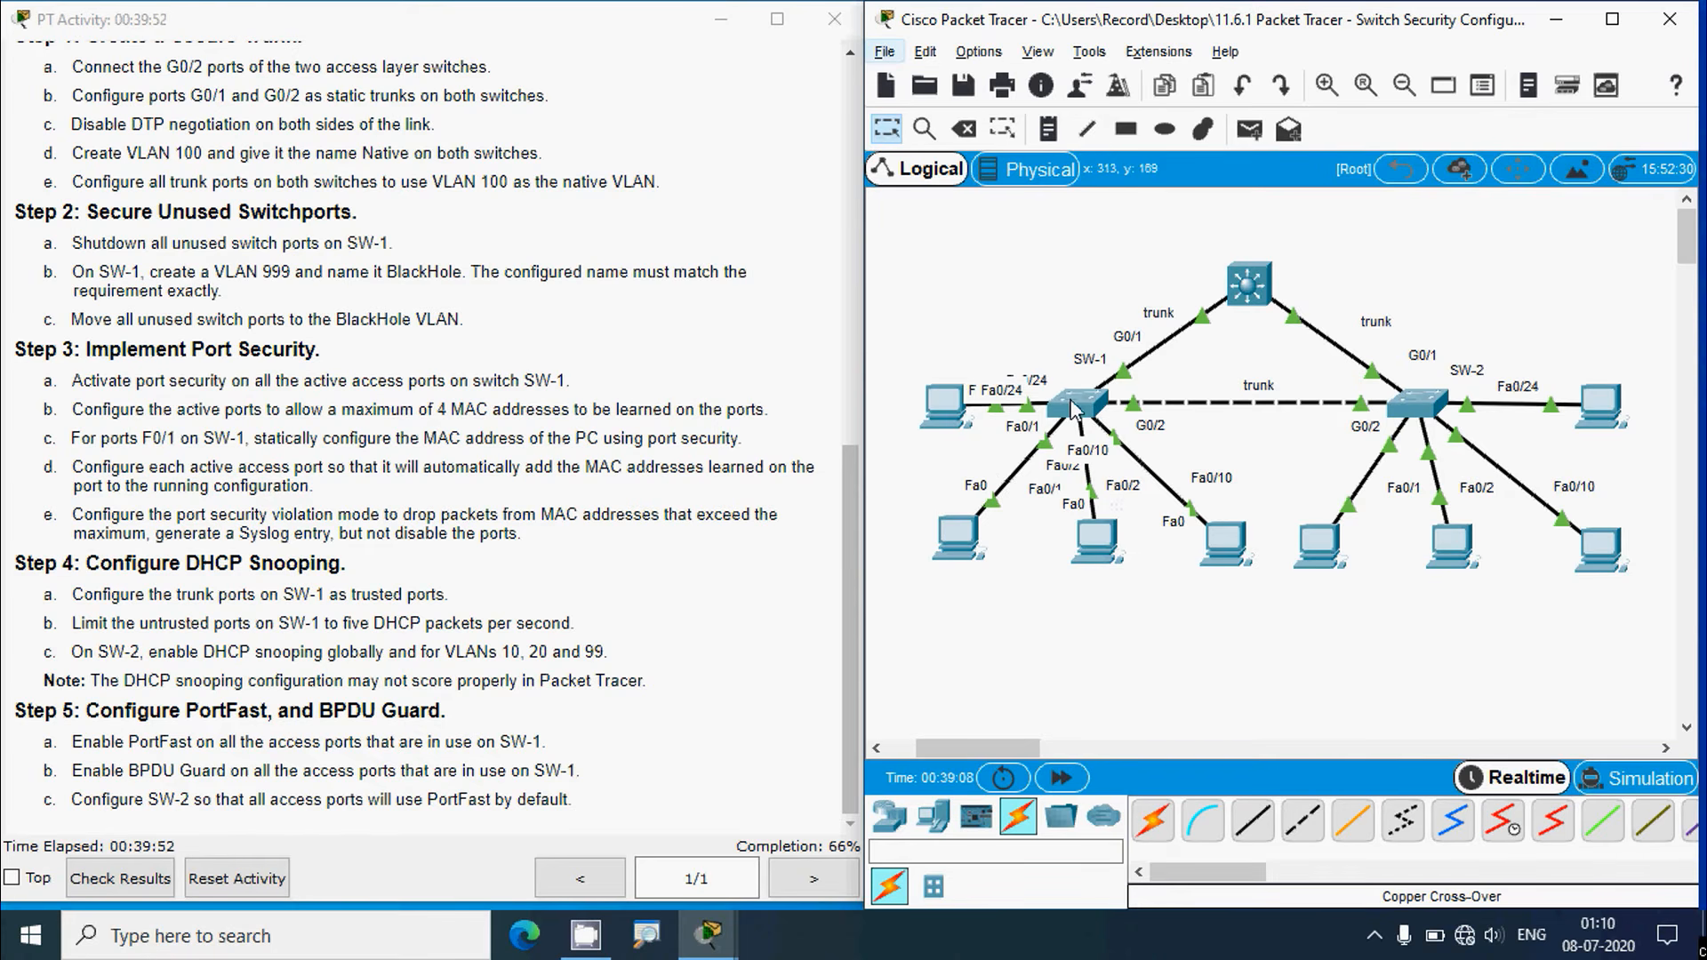
Bring the activity's VLAN table into view for SW-1's port memberships, and reopen the SW-1 command line in a wider window beside it
left_click_drag(855, 513, 871, 129)
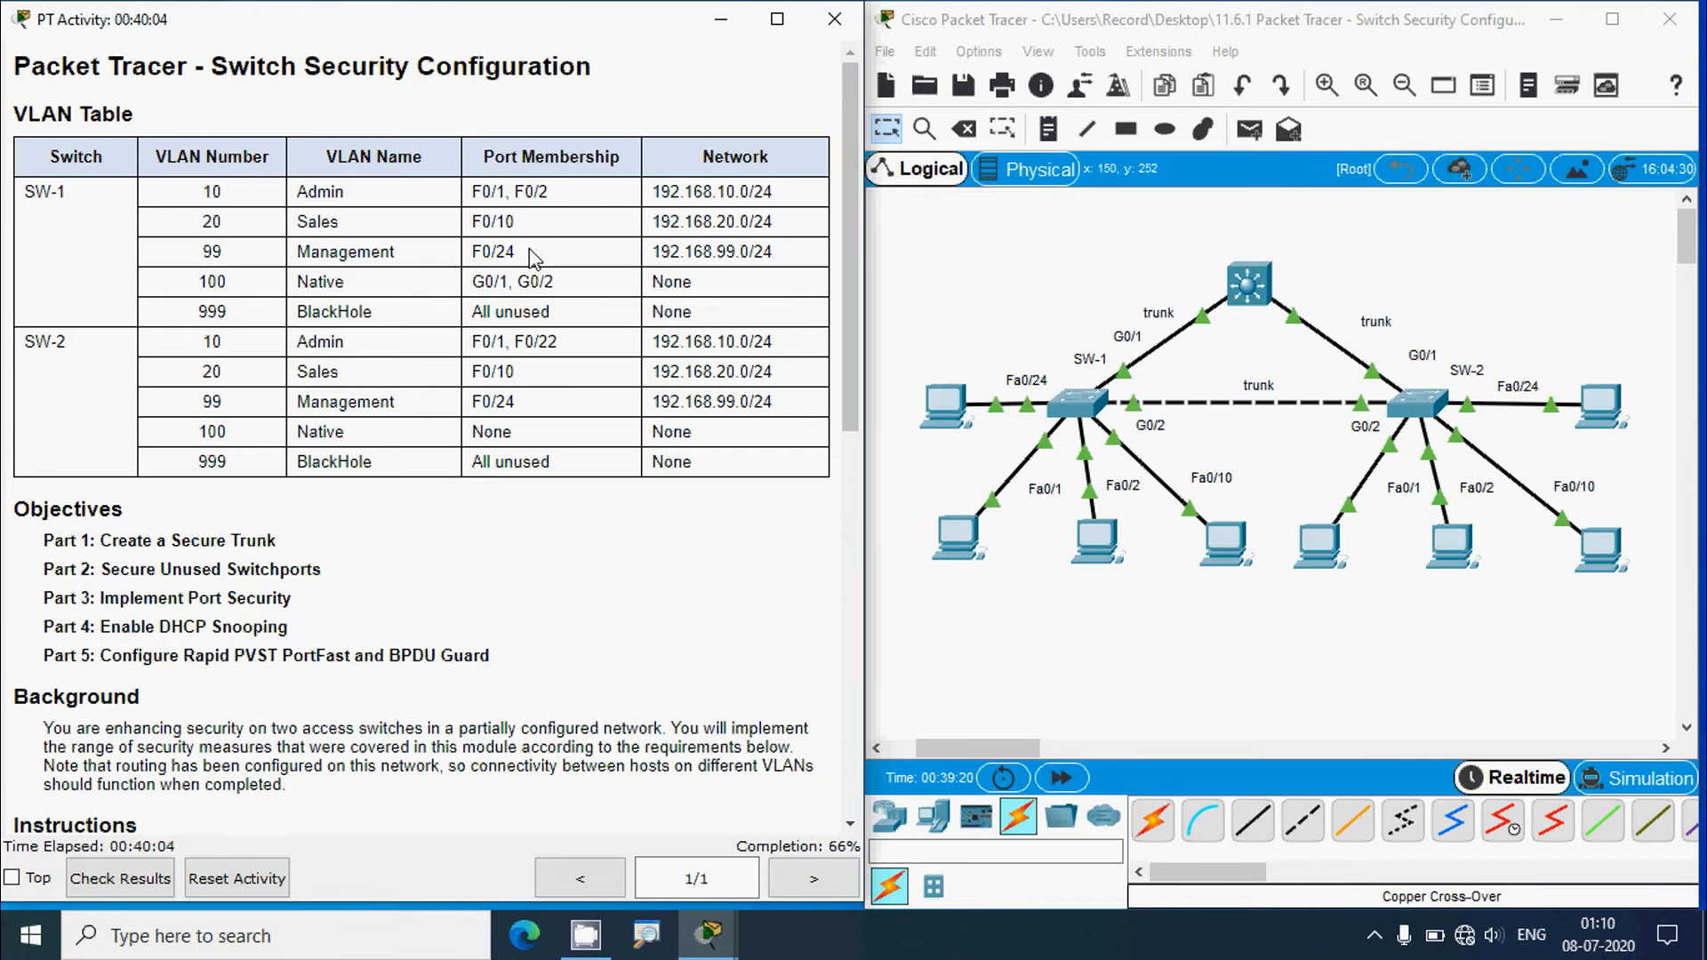
left_click(985, 653)
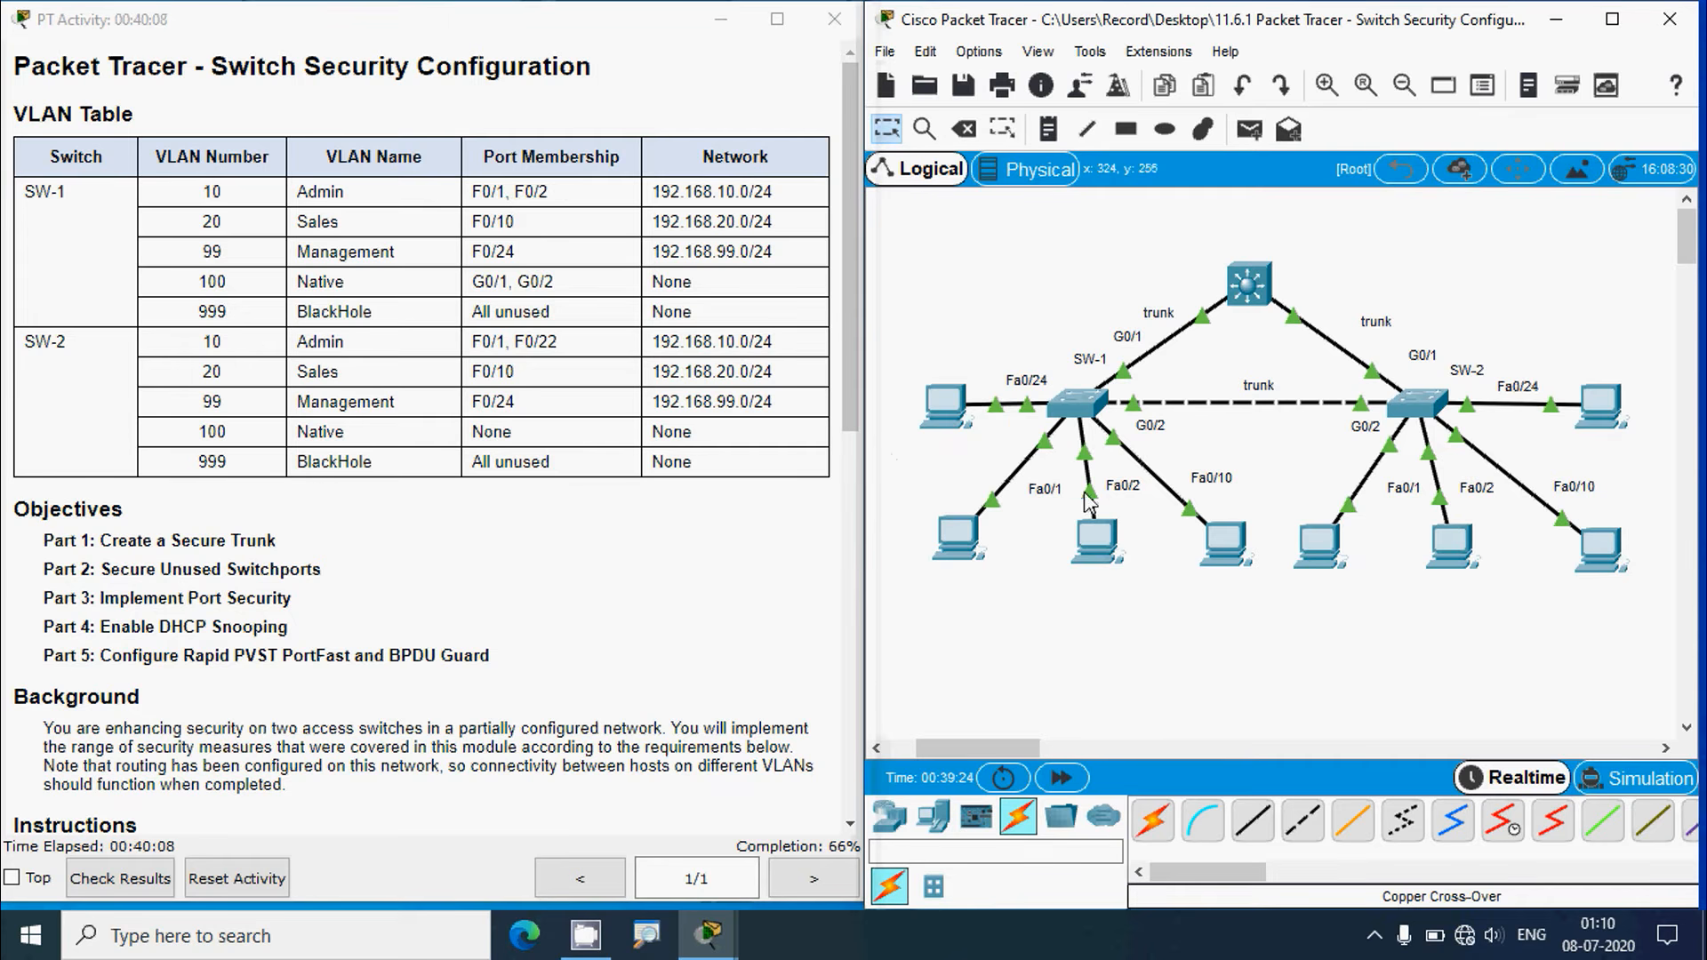
left_click(1075, 405)
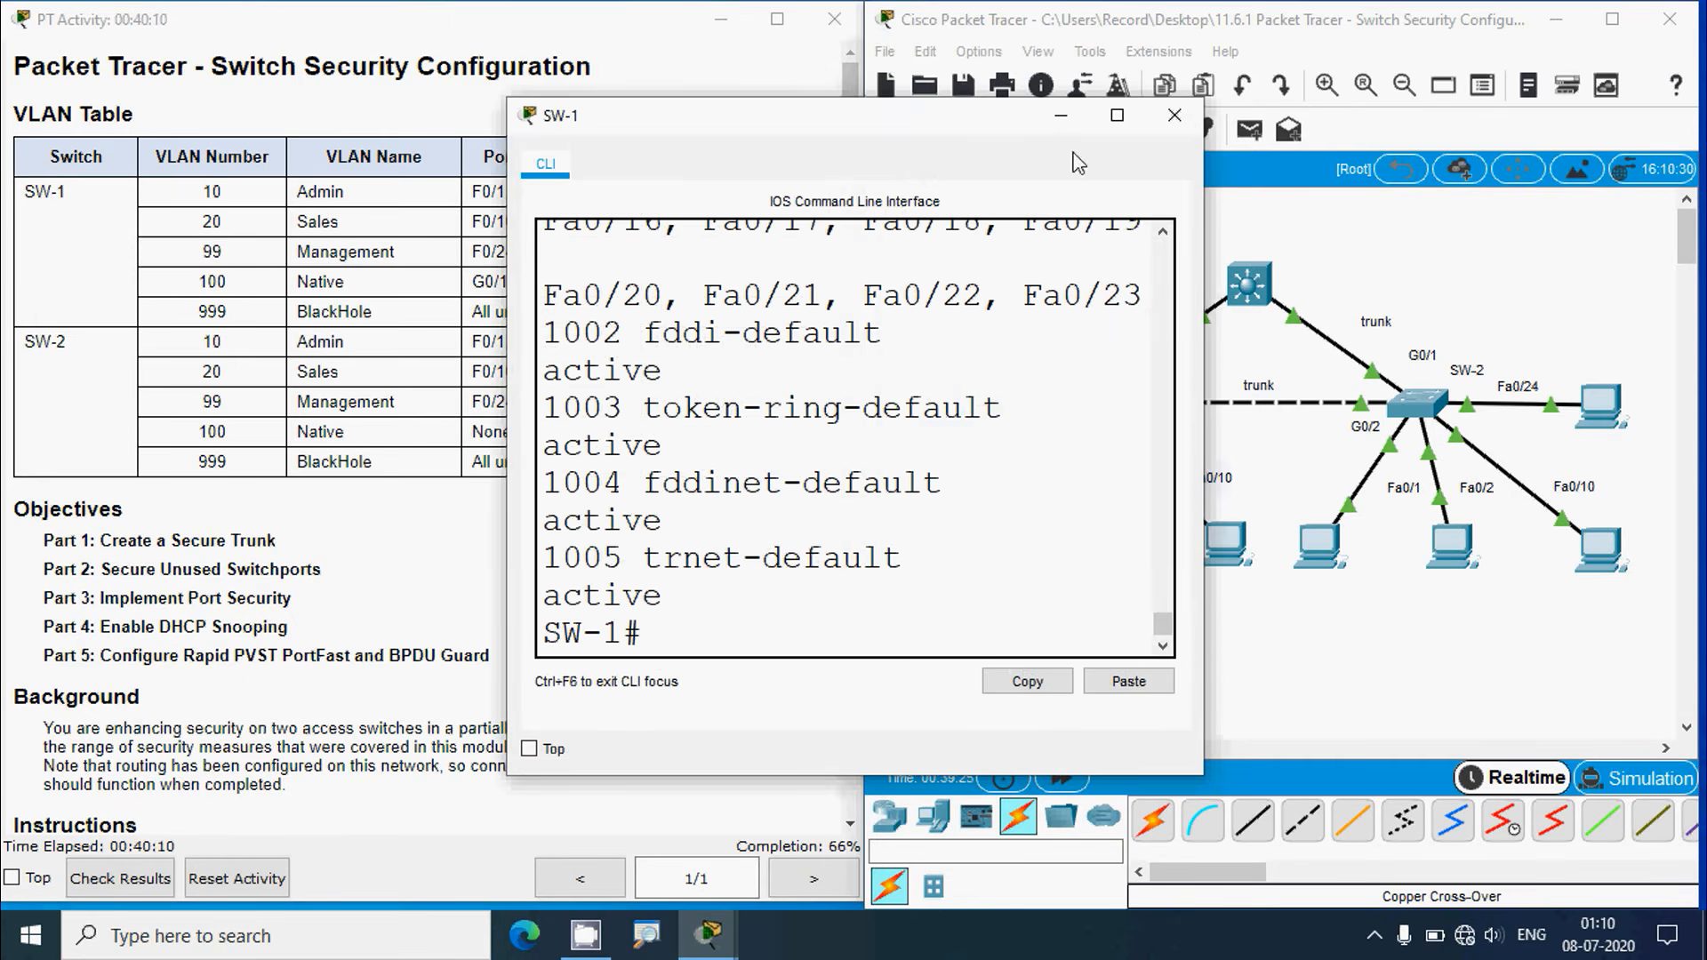
left_click_drag(1206, 241, 1538, 241)
left_click_drag(736, 140, 804, 119)
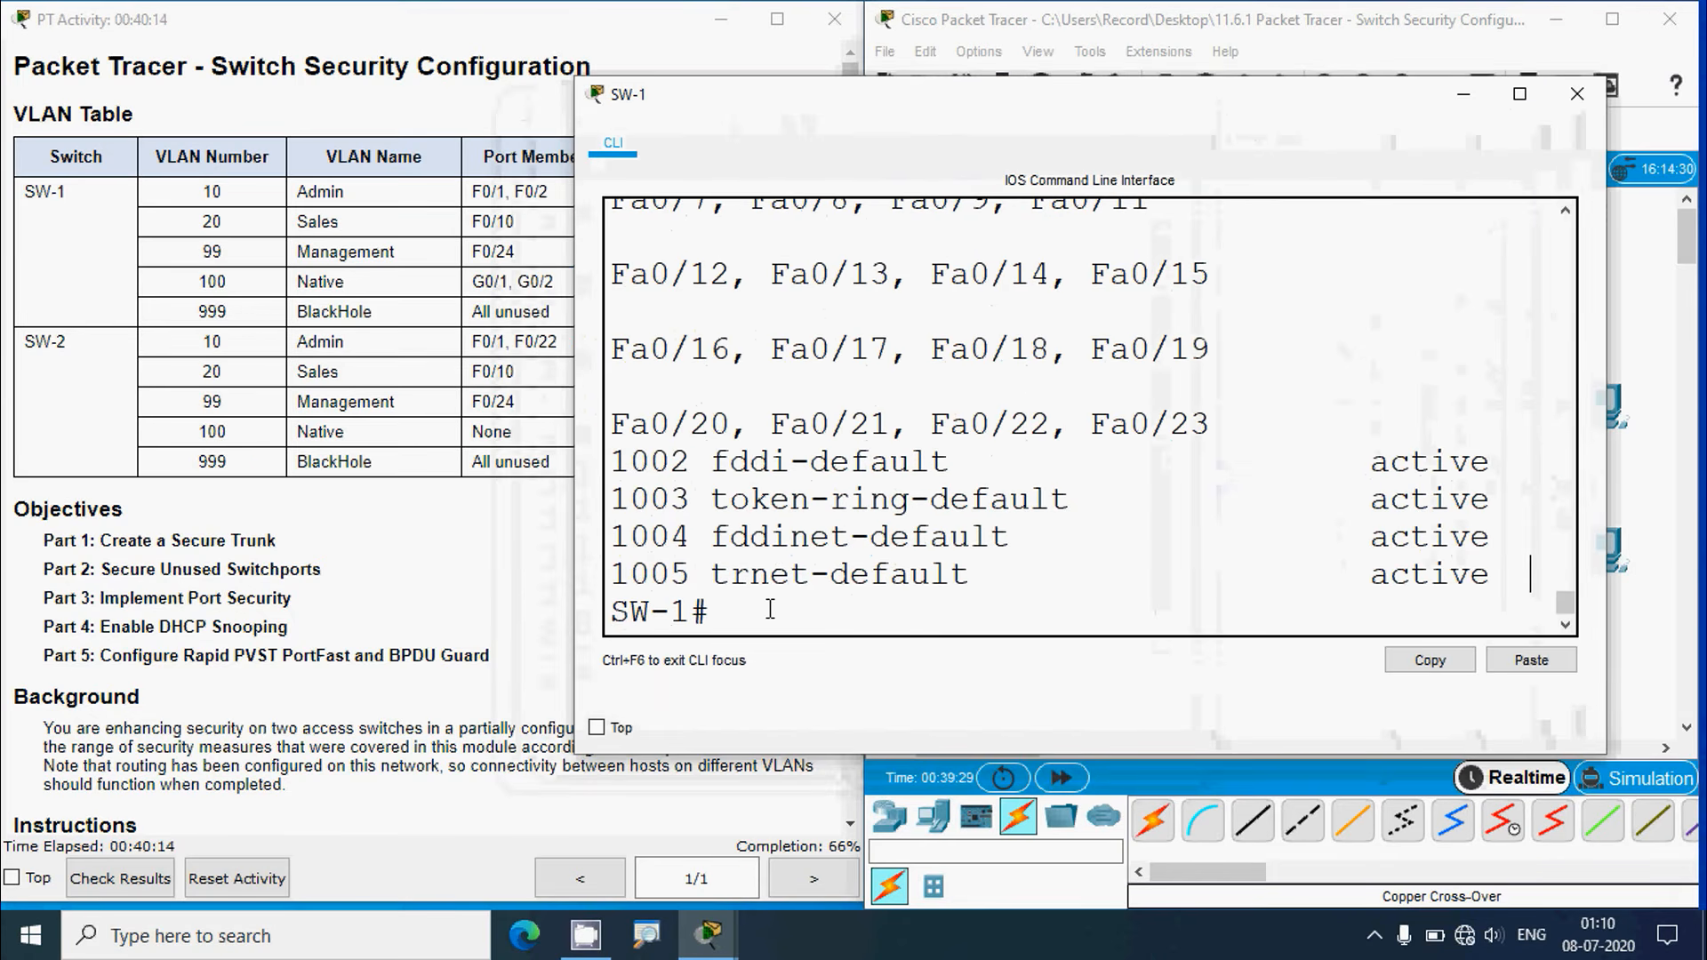
Enter global configuration mode on SW-1 and select the interface range fa0/1-2,fa0/10,fa0/24
type("conf t")
key("Return")
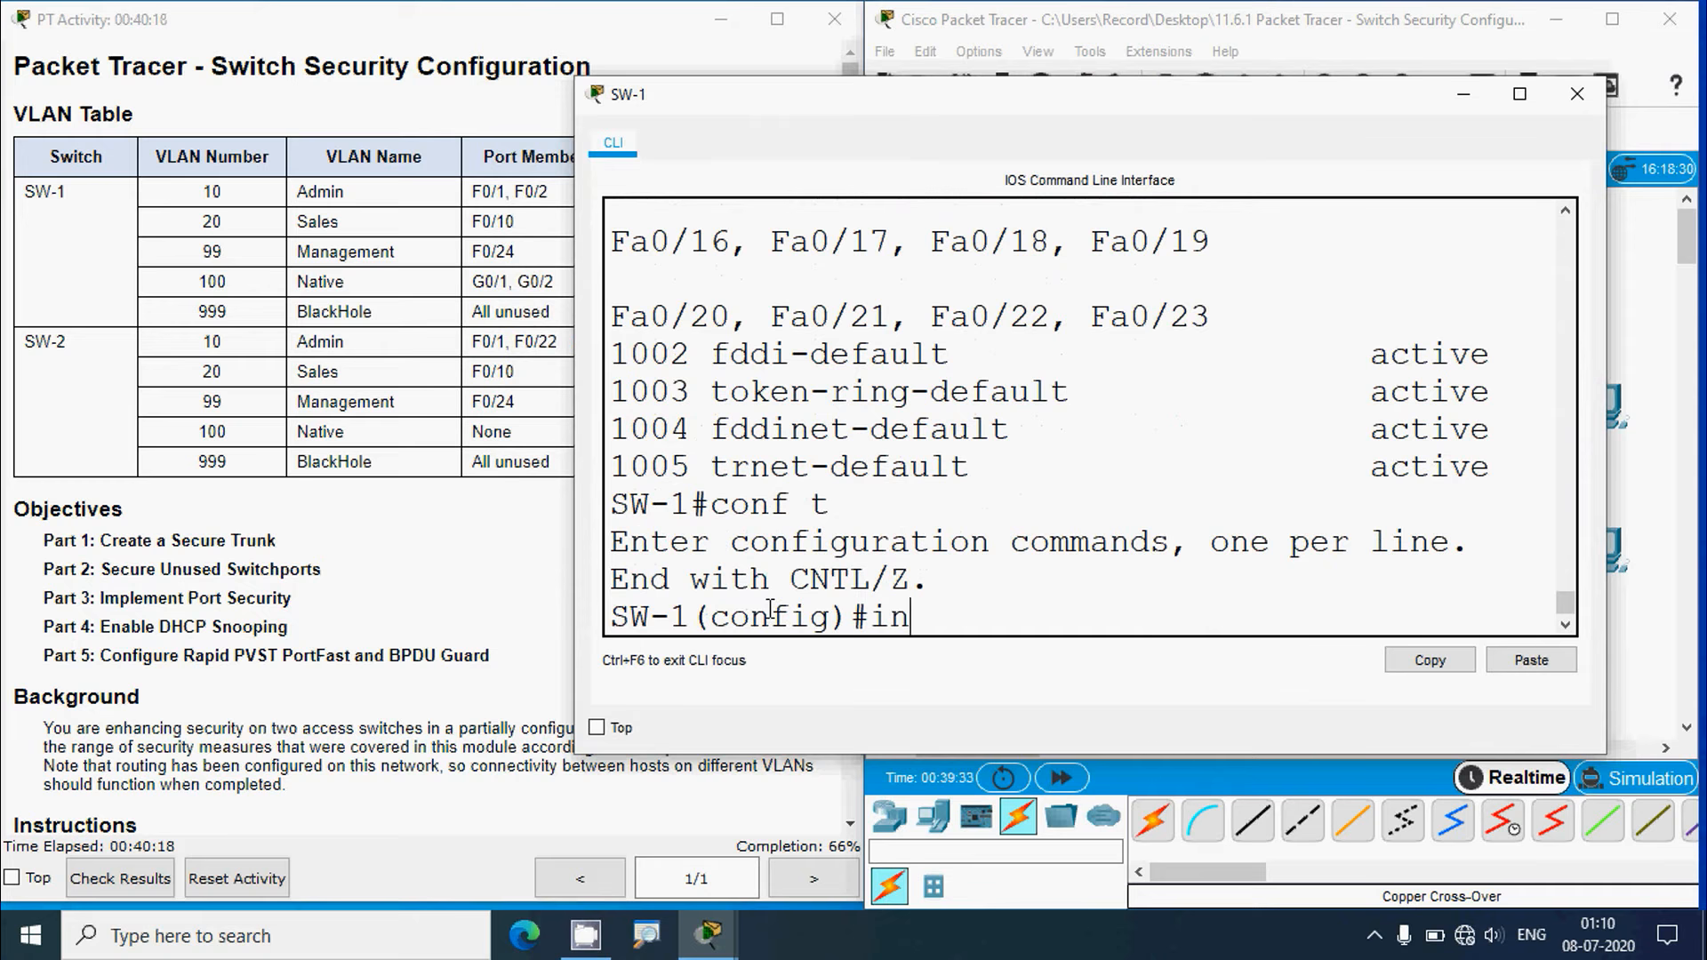
type("interface range ")
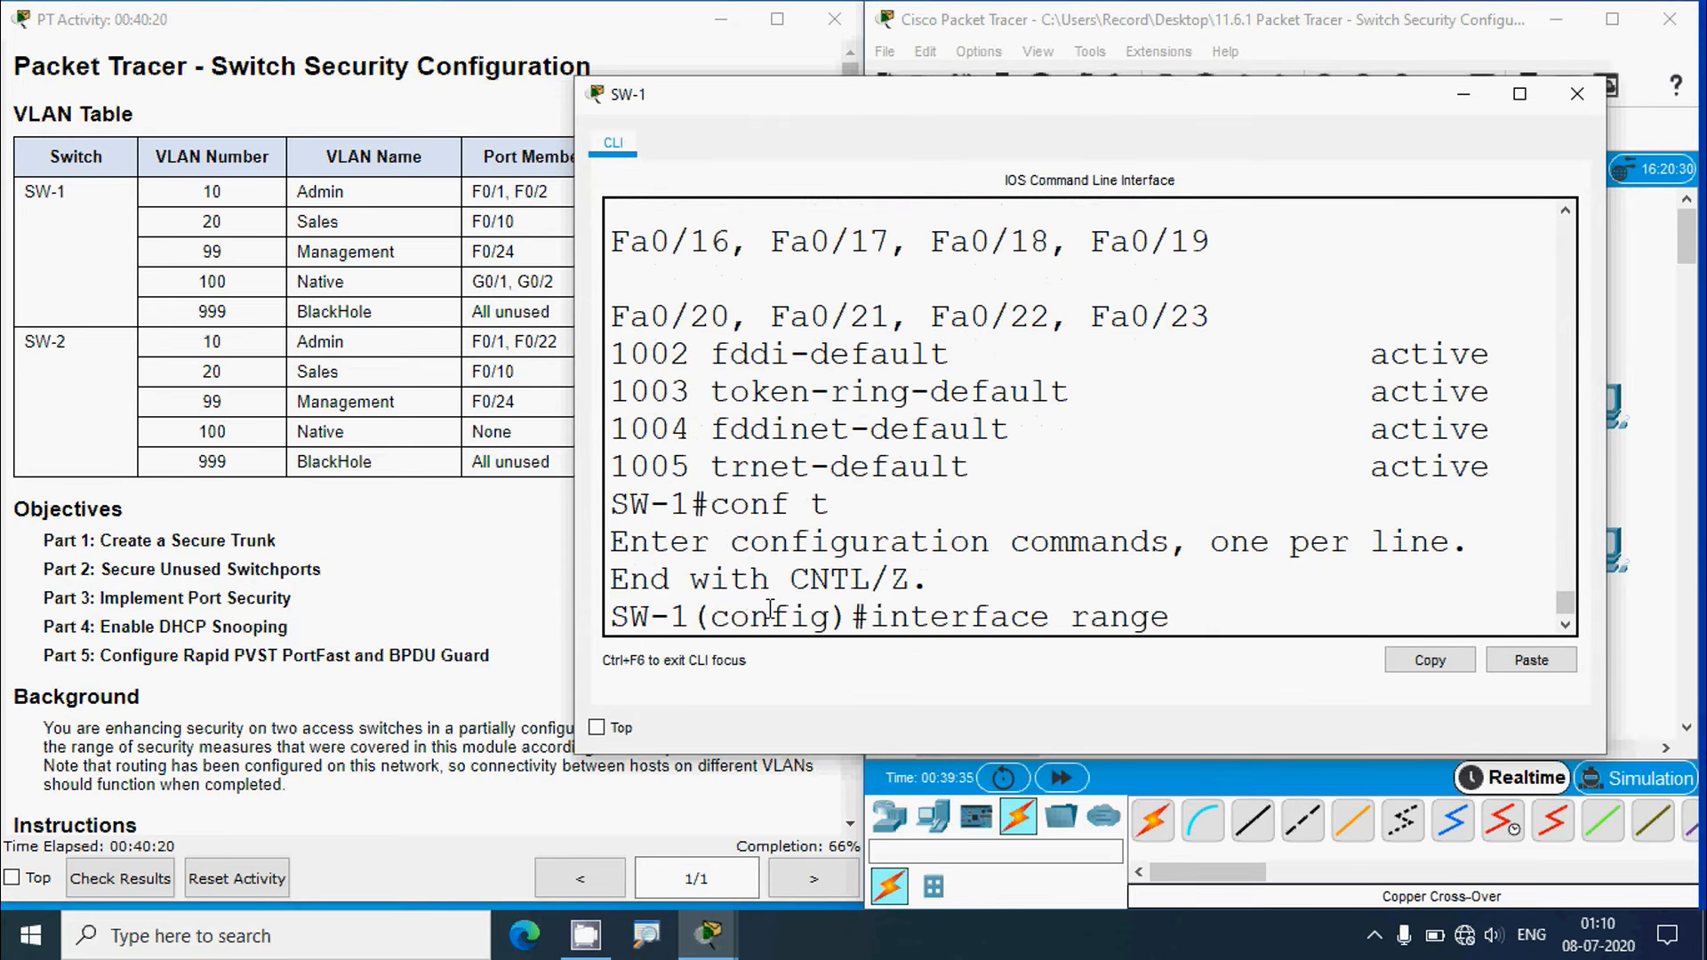
type("fa0/1-2")
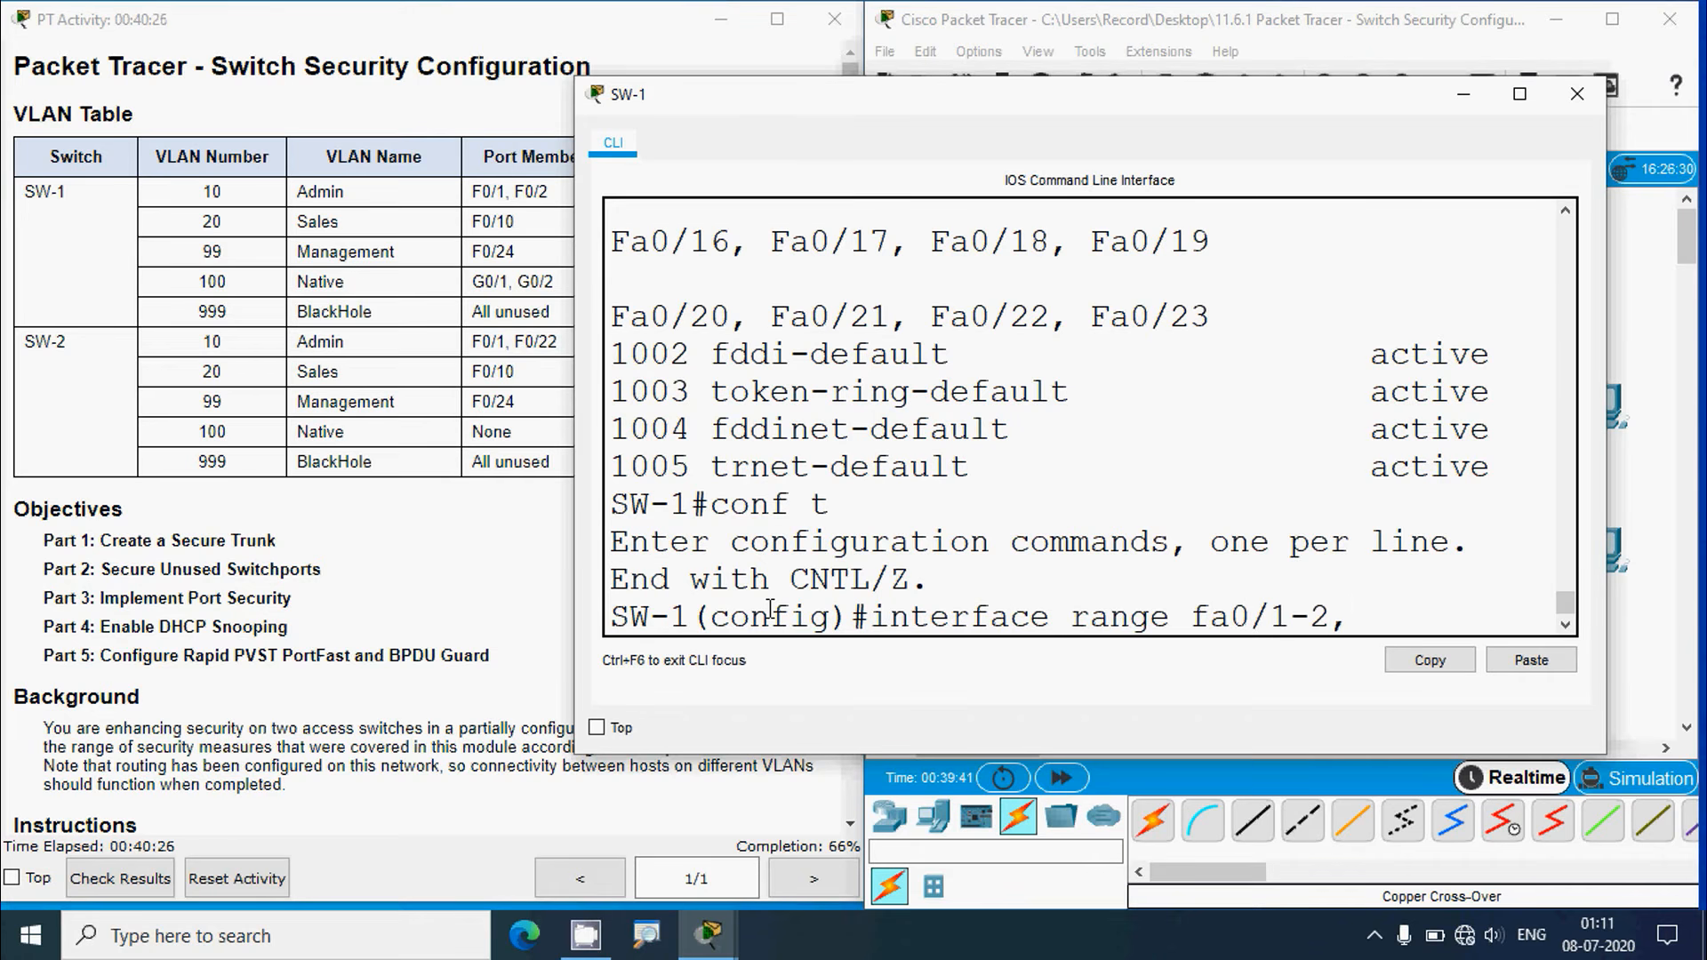
type(",fa0/10,fa")
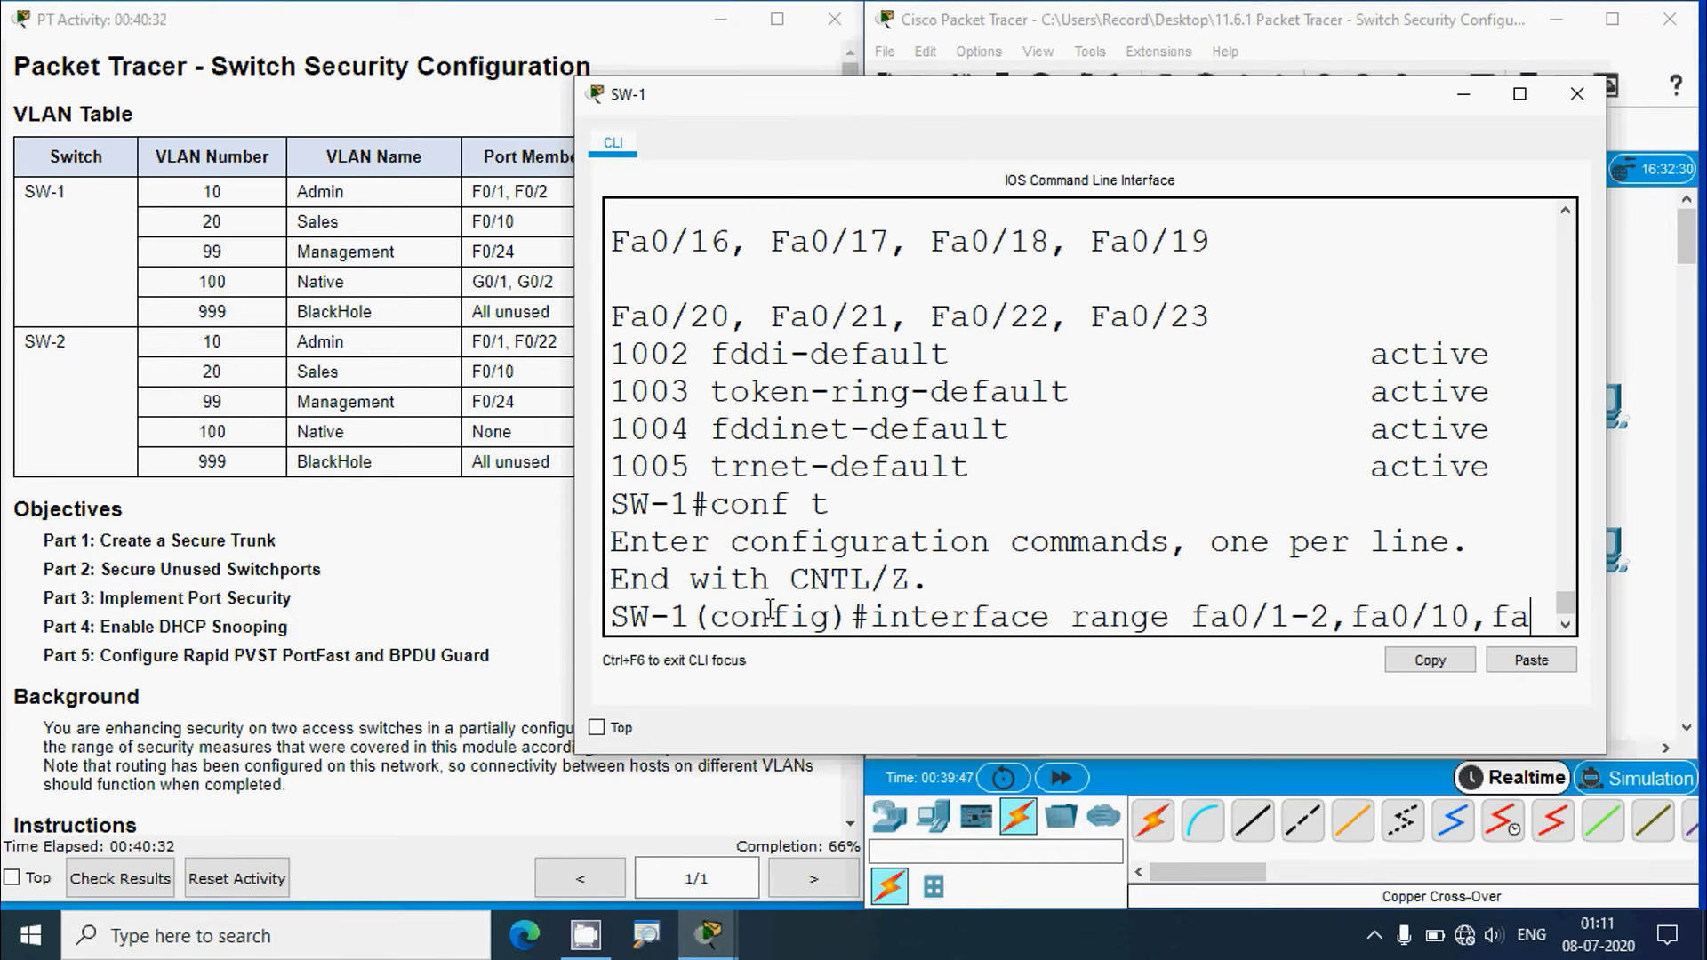
type("0/24")
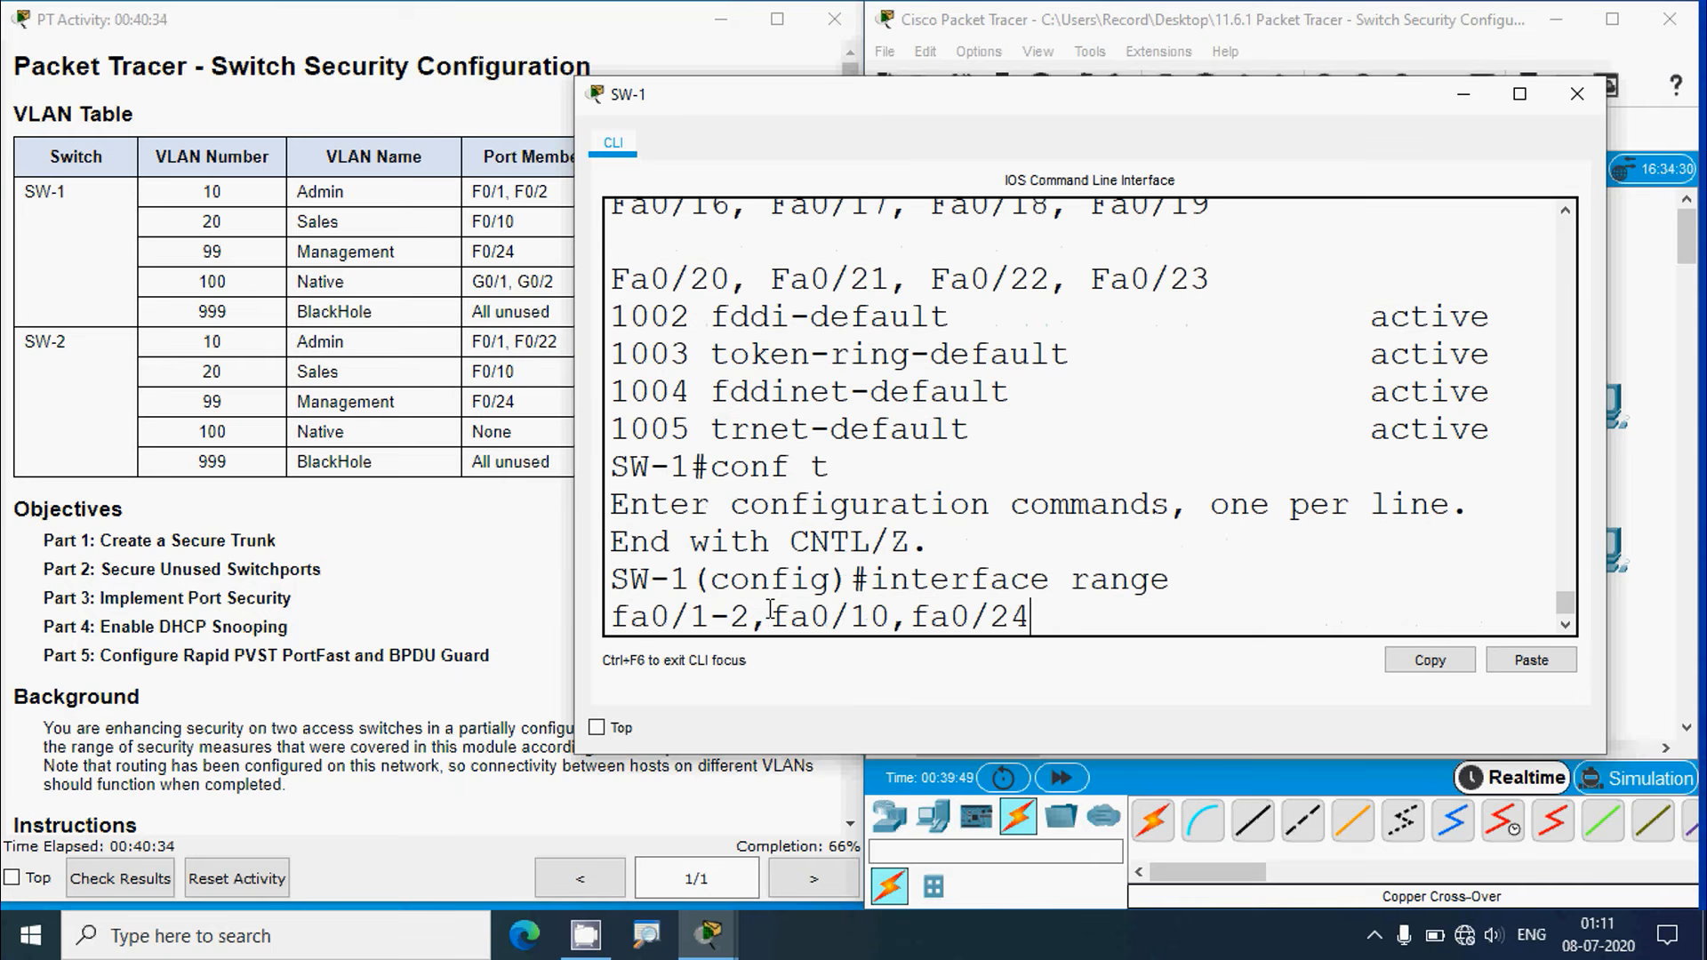
key("Return")
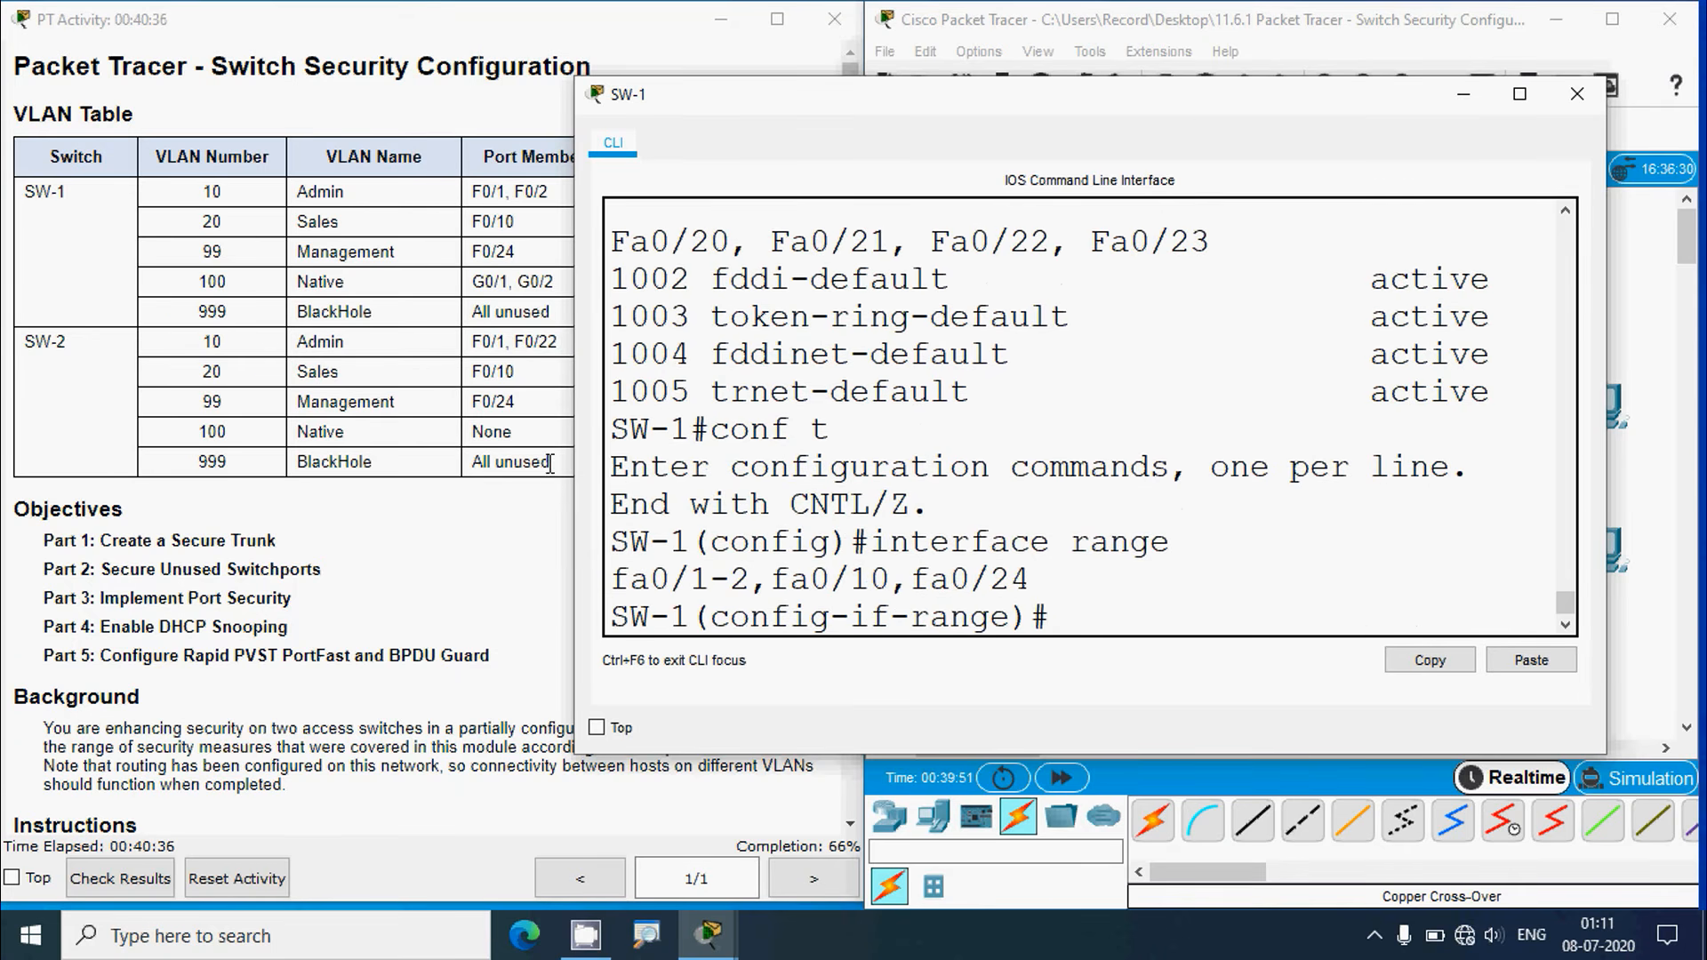
Widen the SW-1 window and activate port security on the selected access ports with switchport port-security
left_click_drag(575, 471, 278, 479)
type("p")
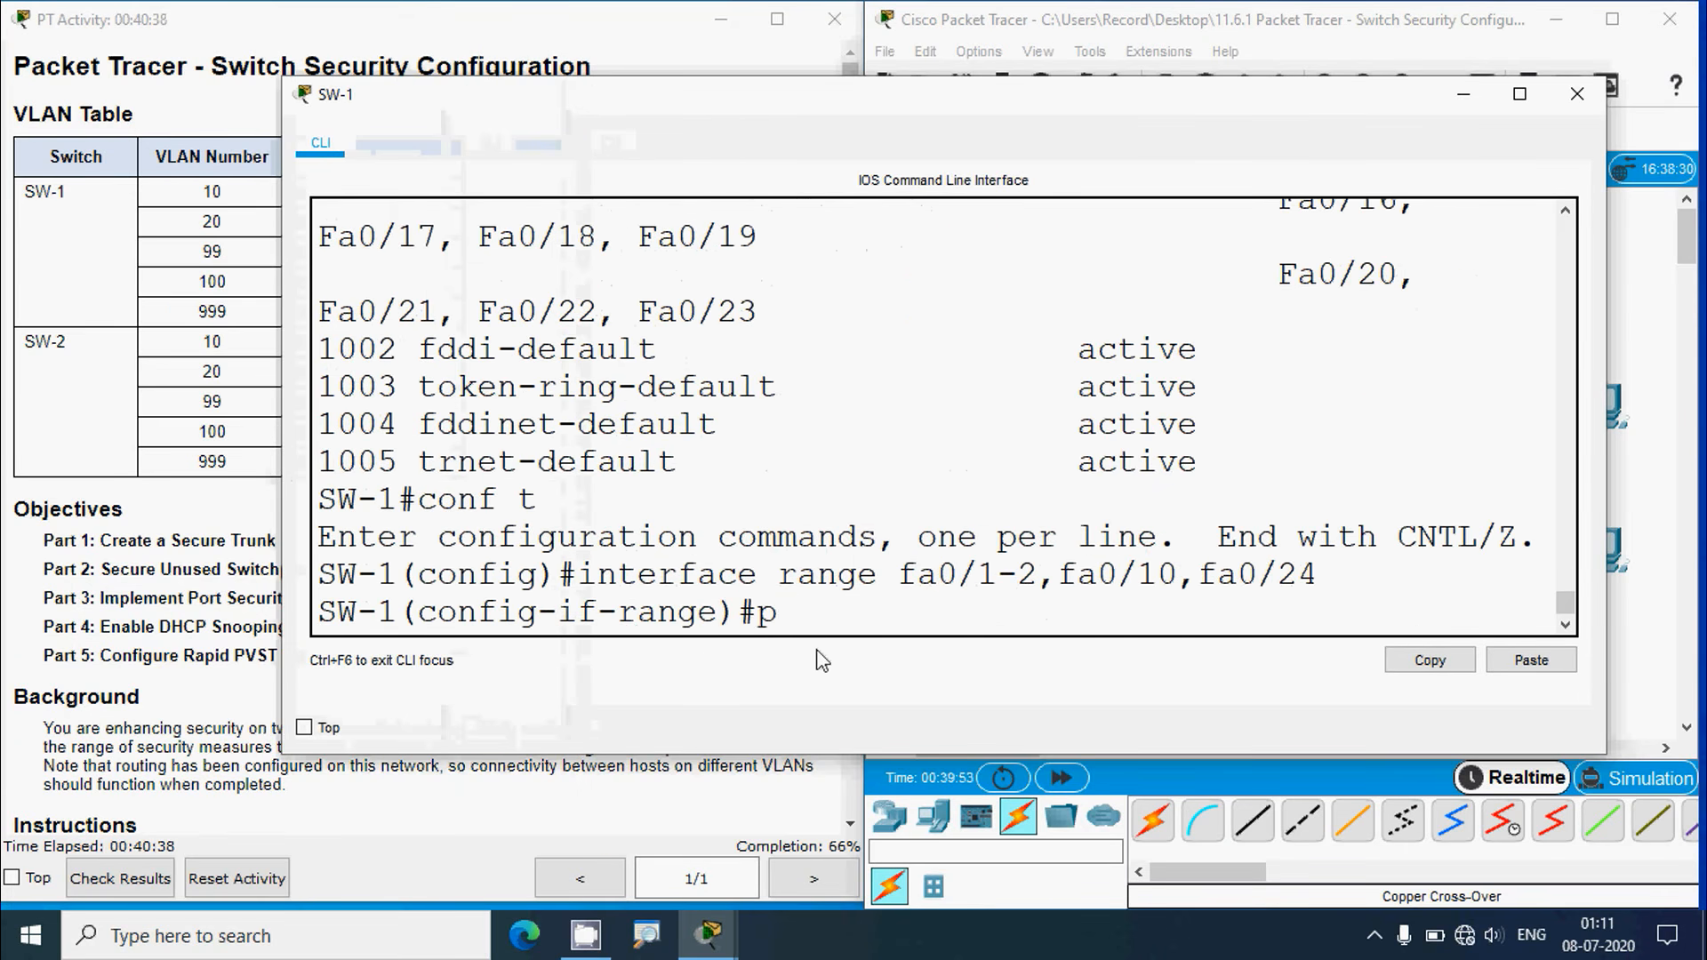
key("BackSpace")
key("BackSpace")
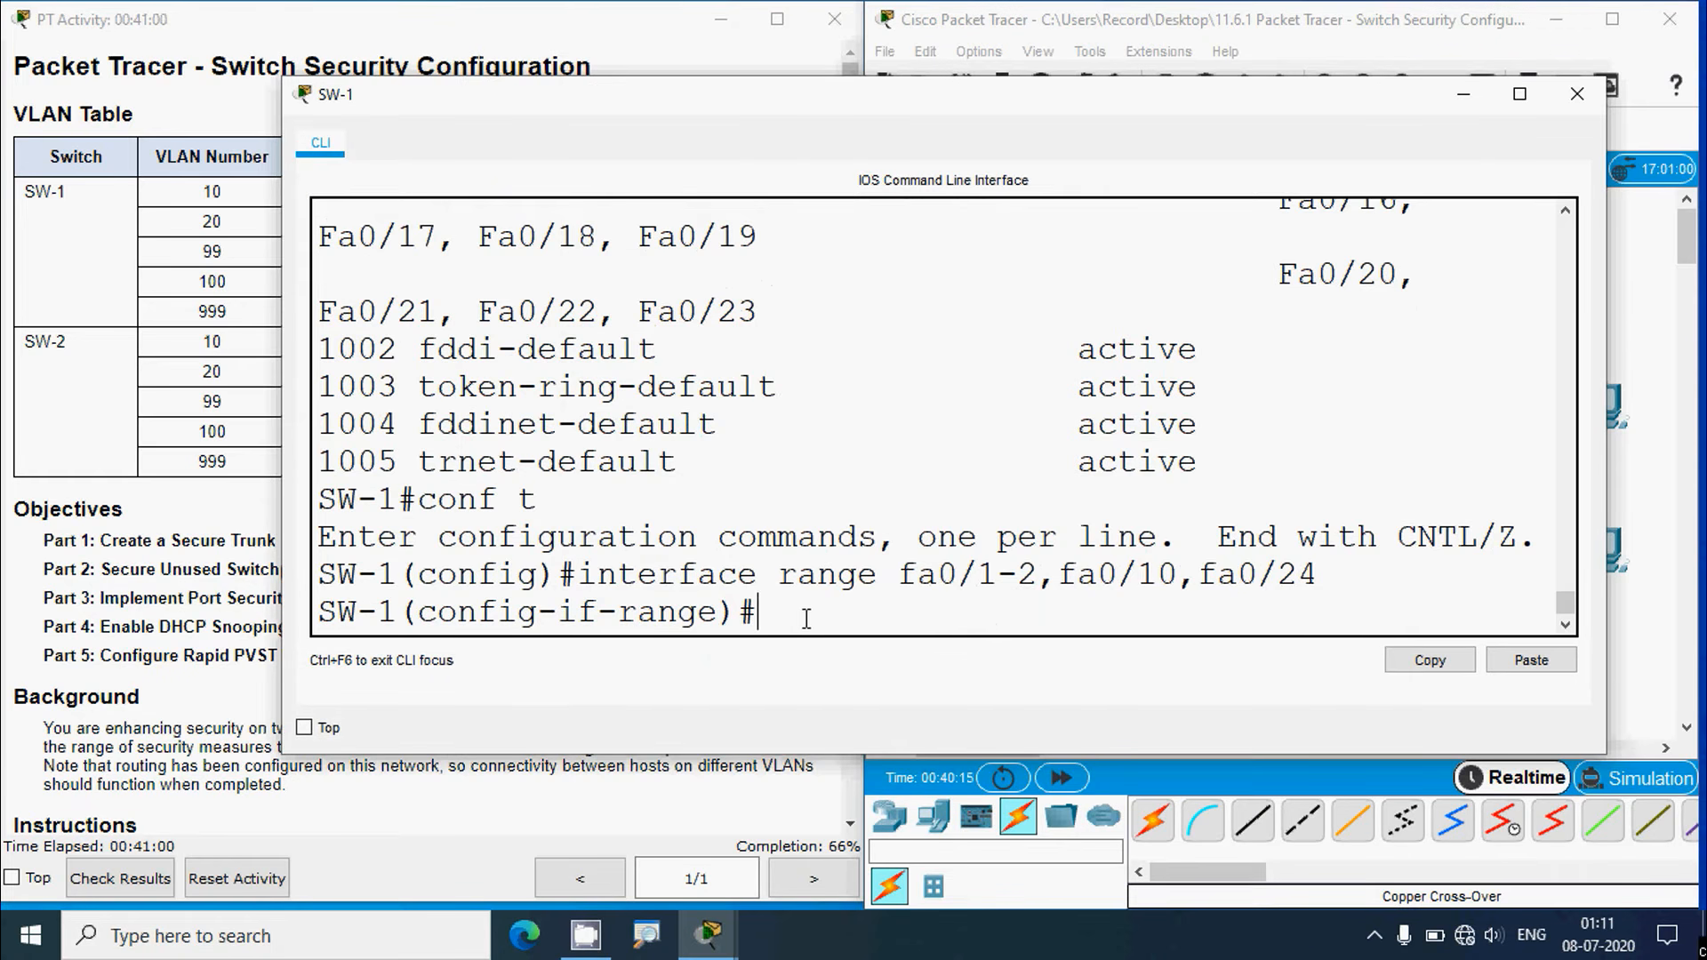
type("switchpo")
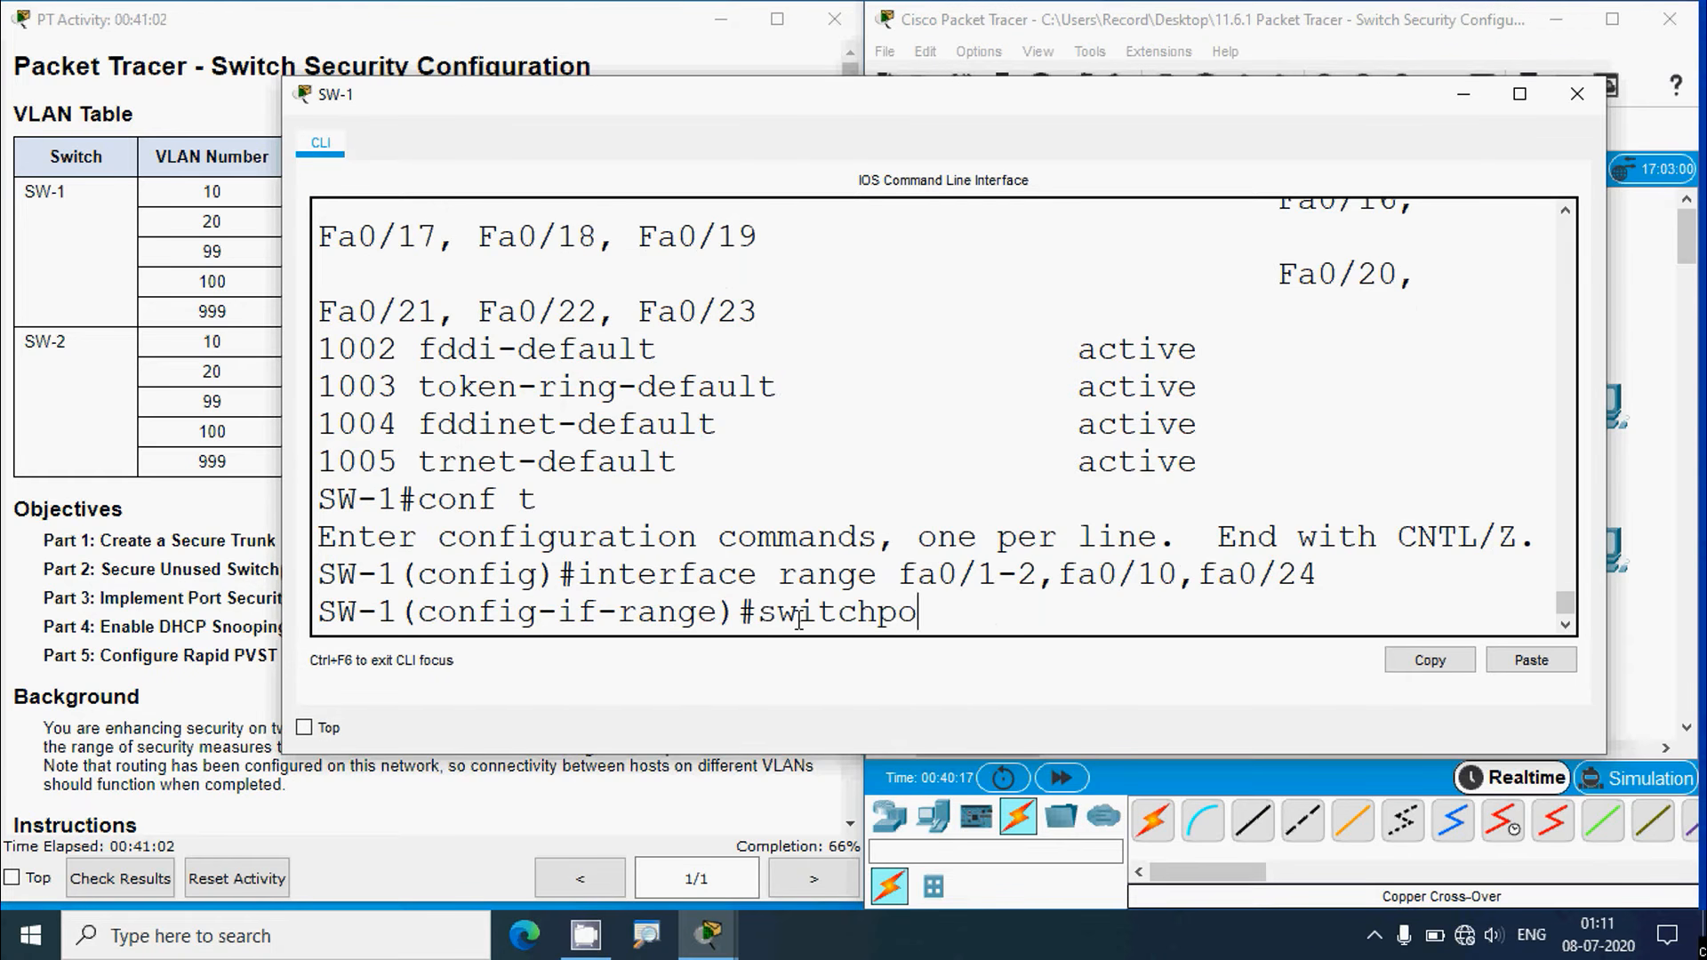
type("rt port-sec")
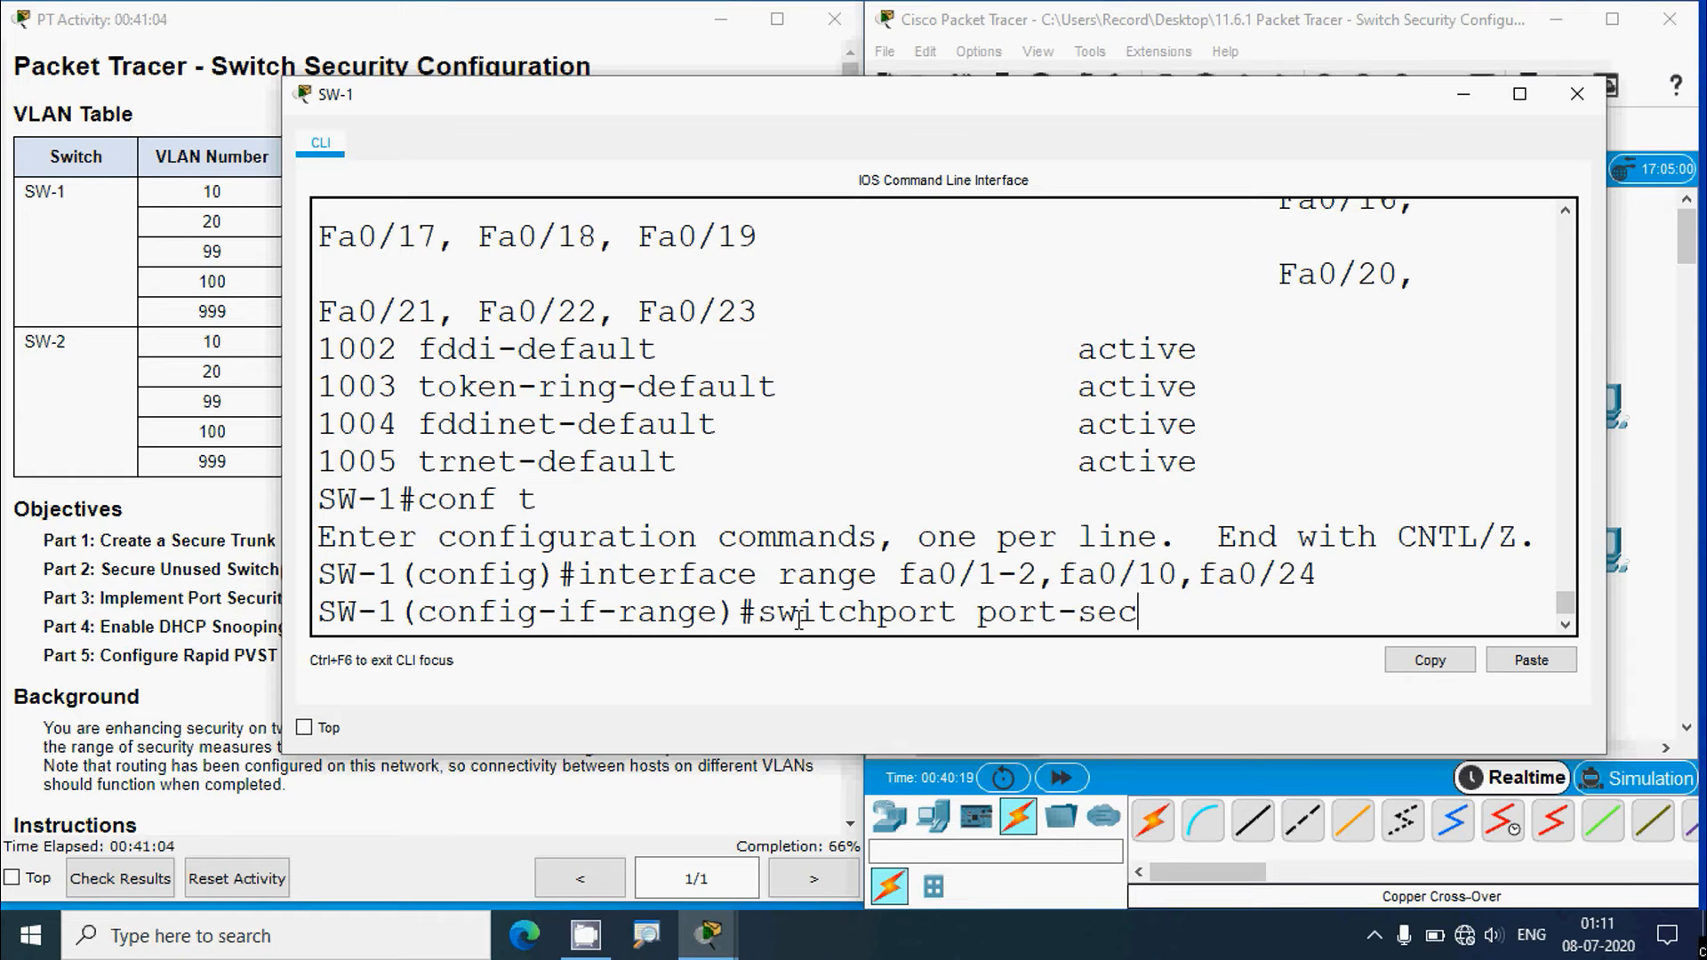
type("urity")
key("Return")
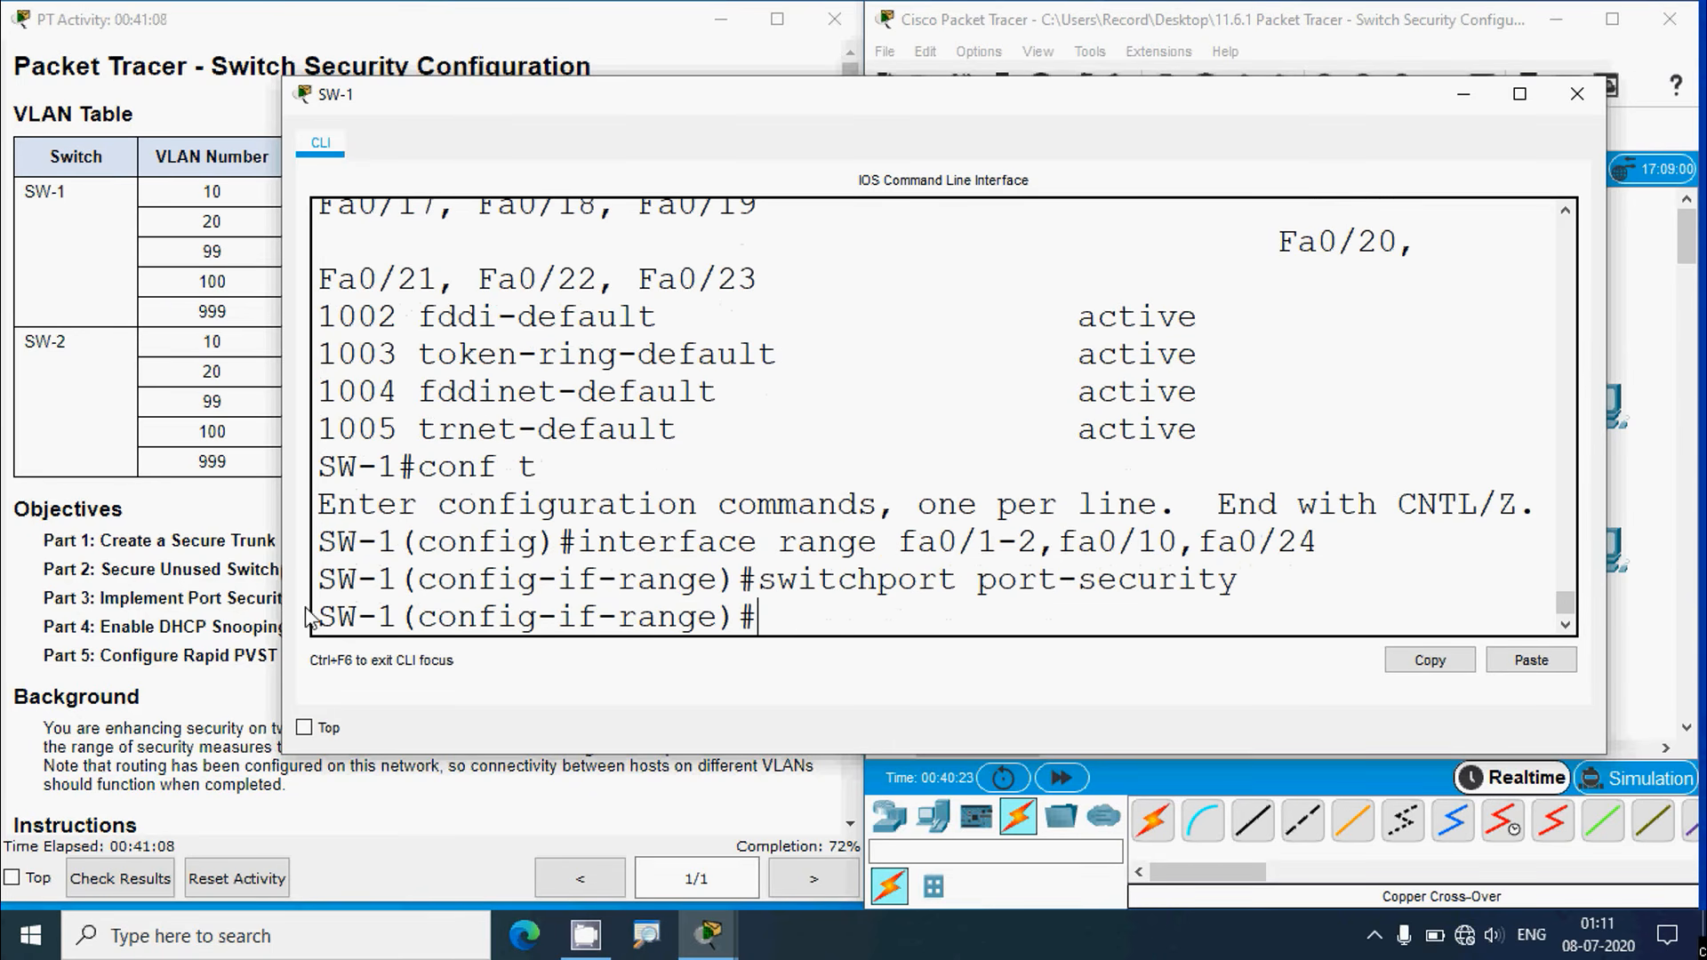
Limit the selected ports to 4 learned MAC addresses with switchport port-security maximum 4, following the activity's Step 3 instructions
left_click(242, 606)
left_click_drag(851, 270, 855, 627)
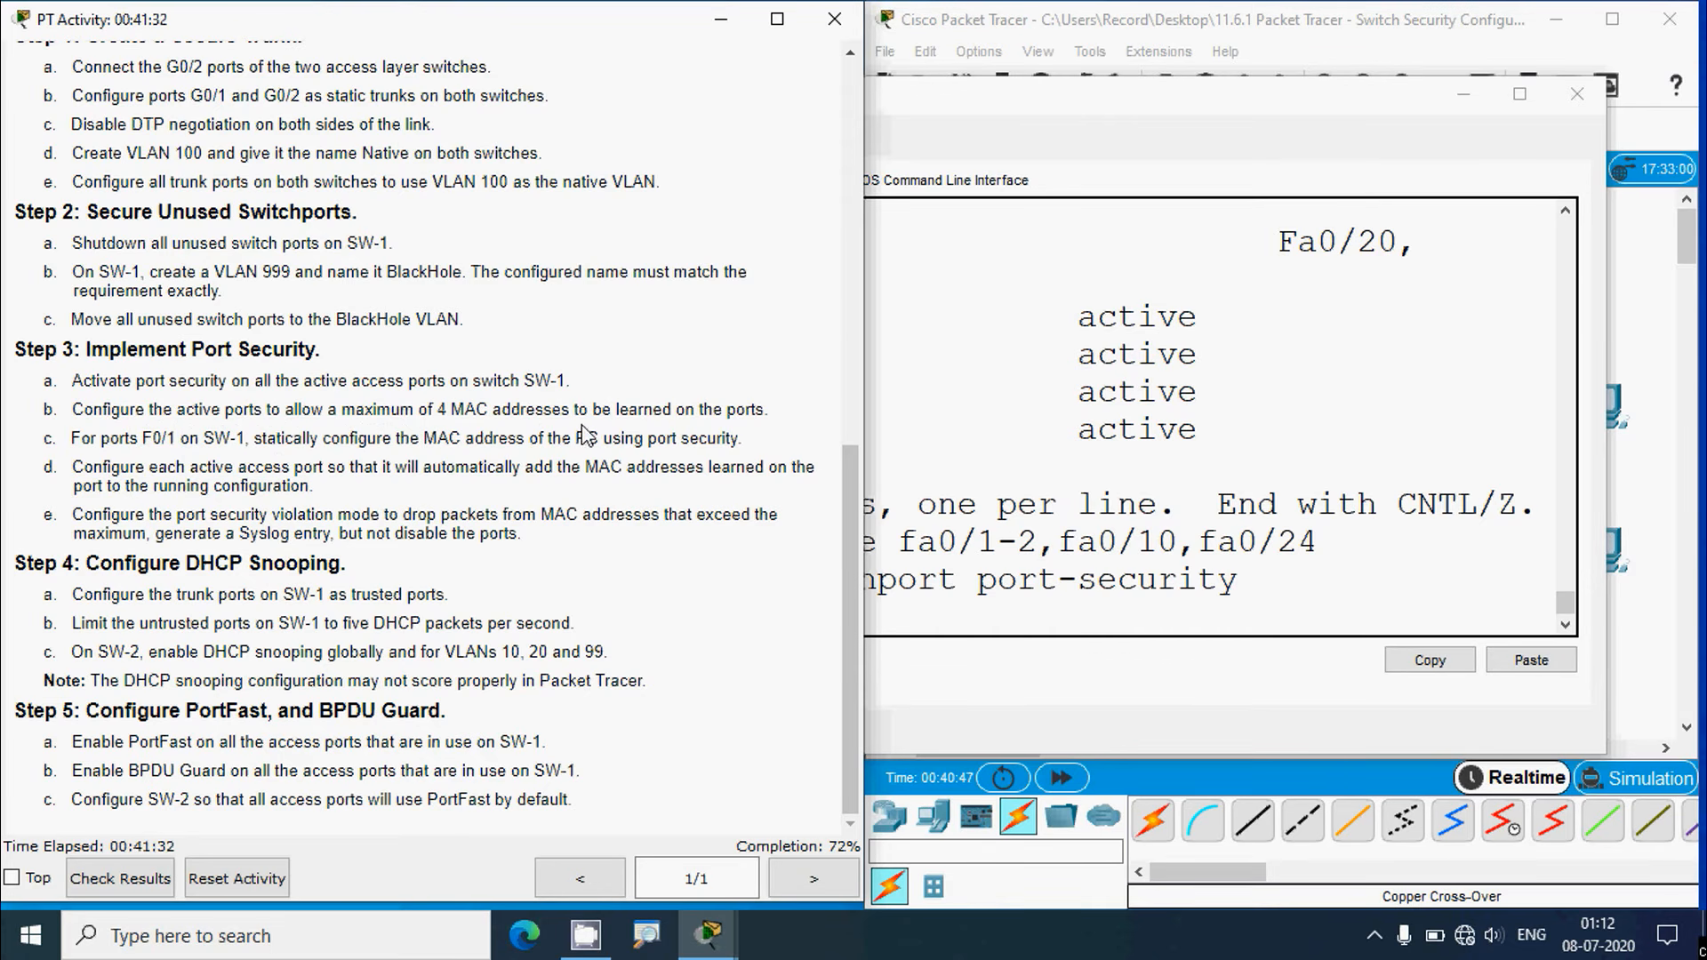
left_click(946, 601)
type("swit")
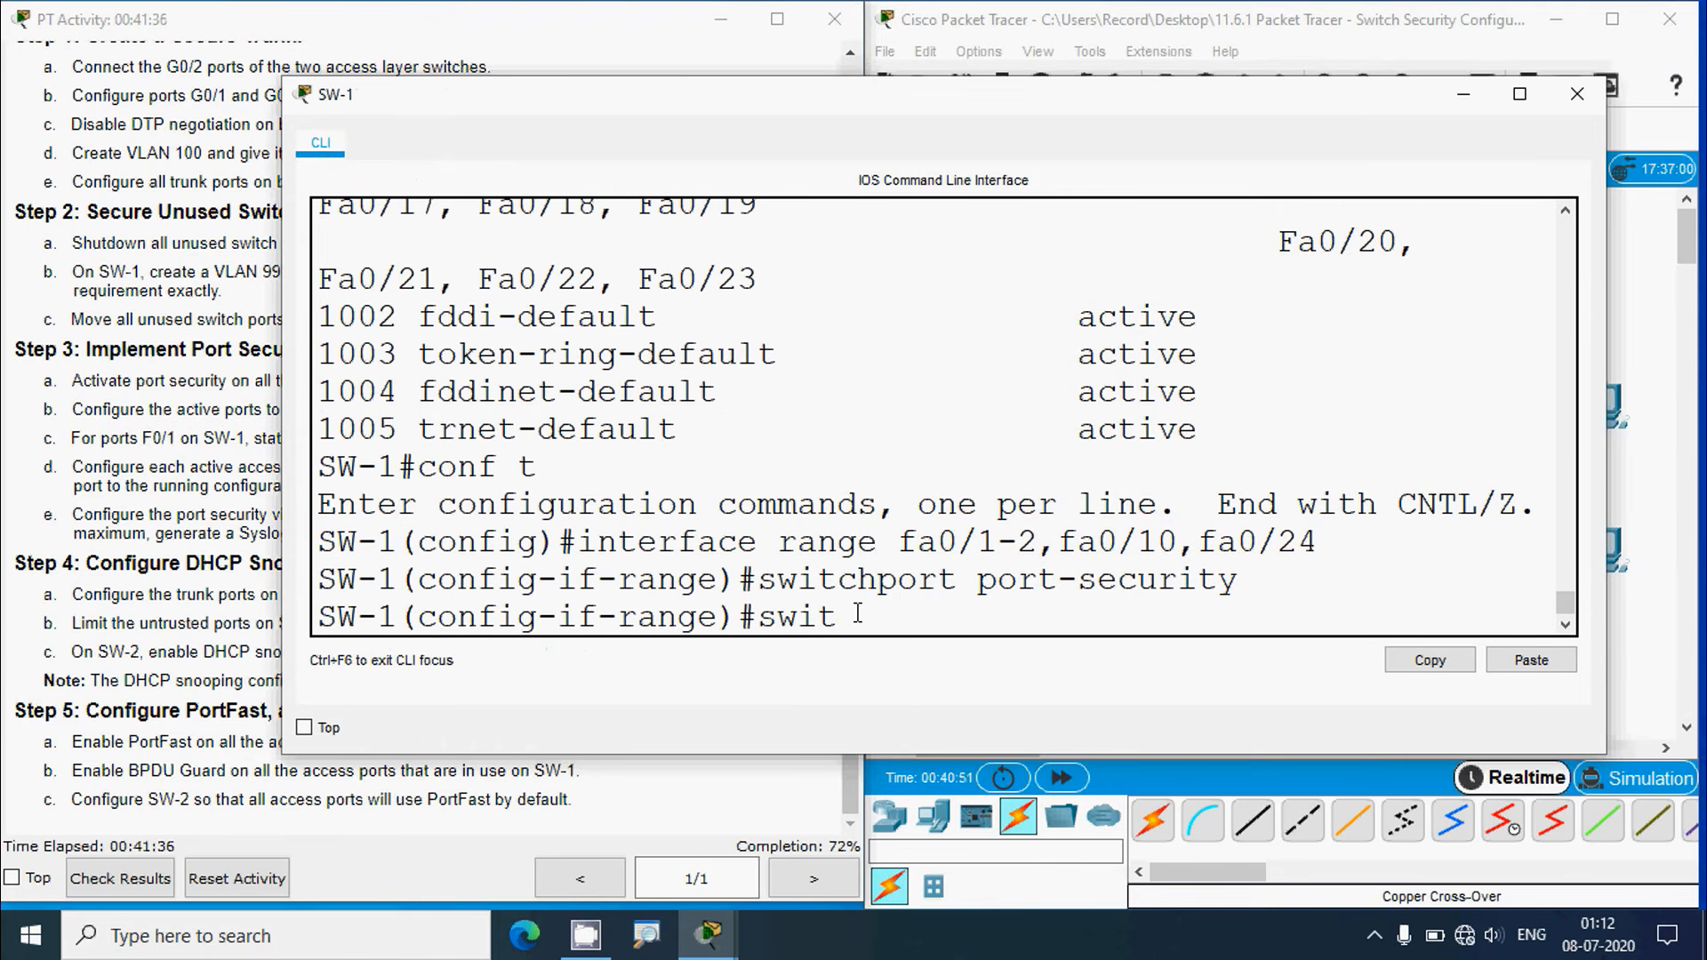
type("chport port")
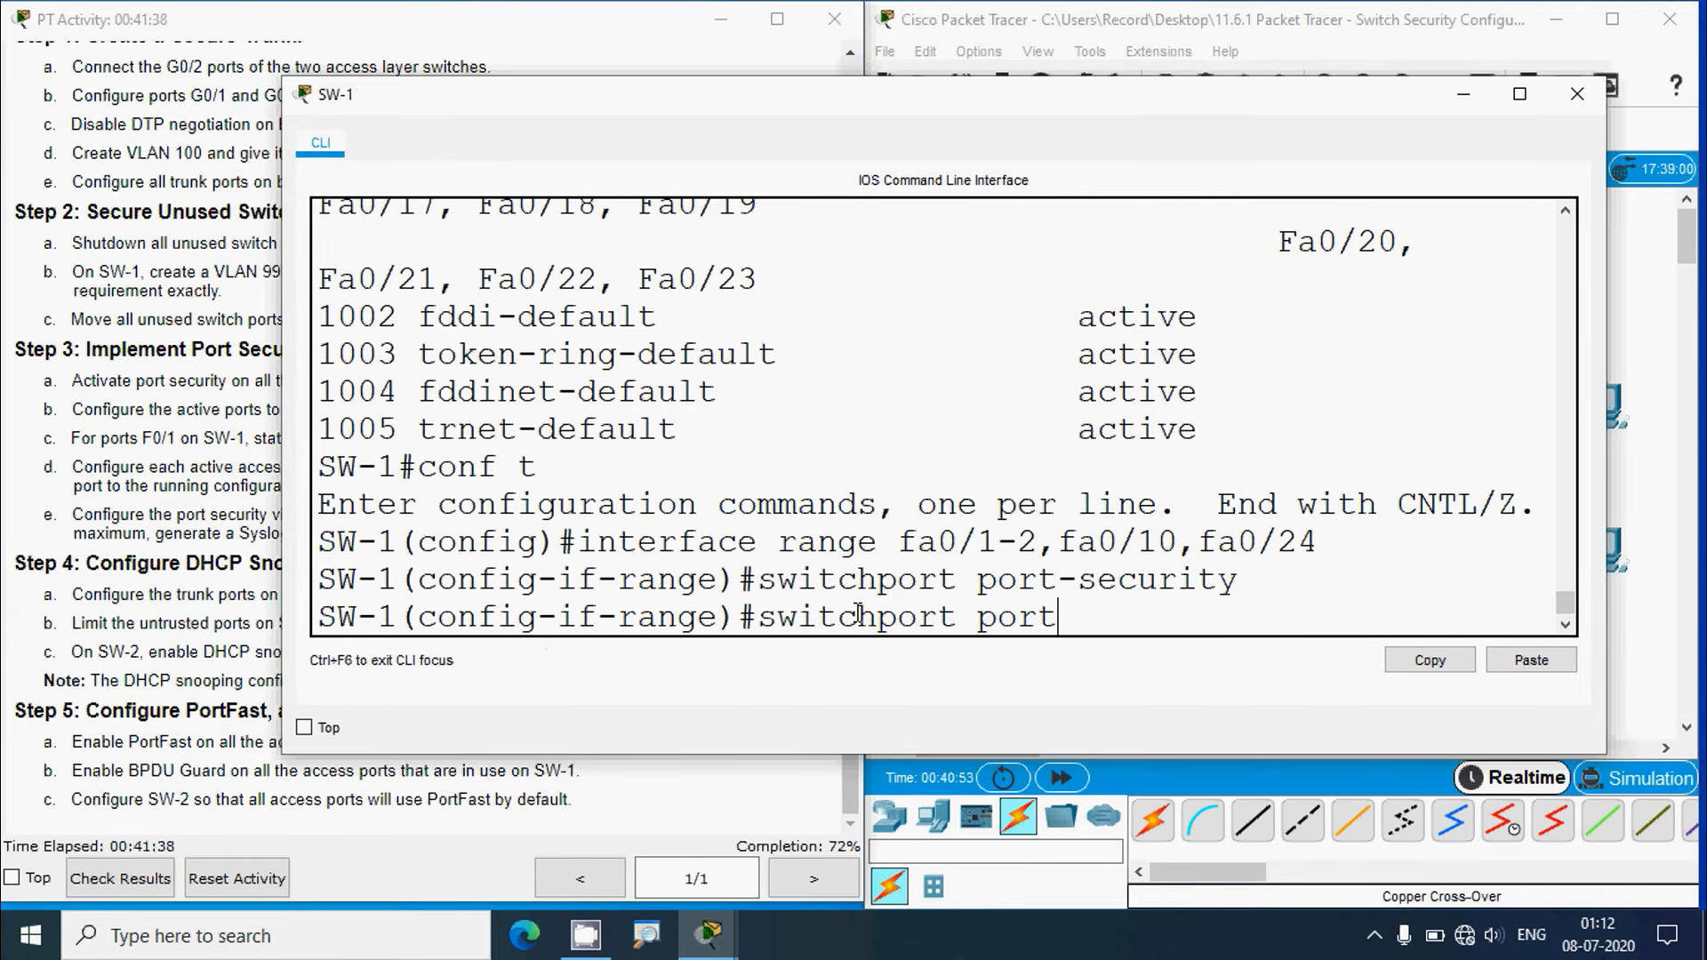
type("-security ")
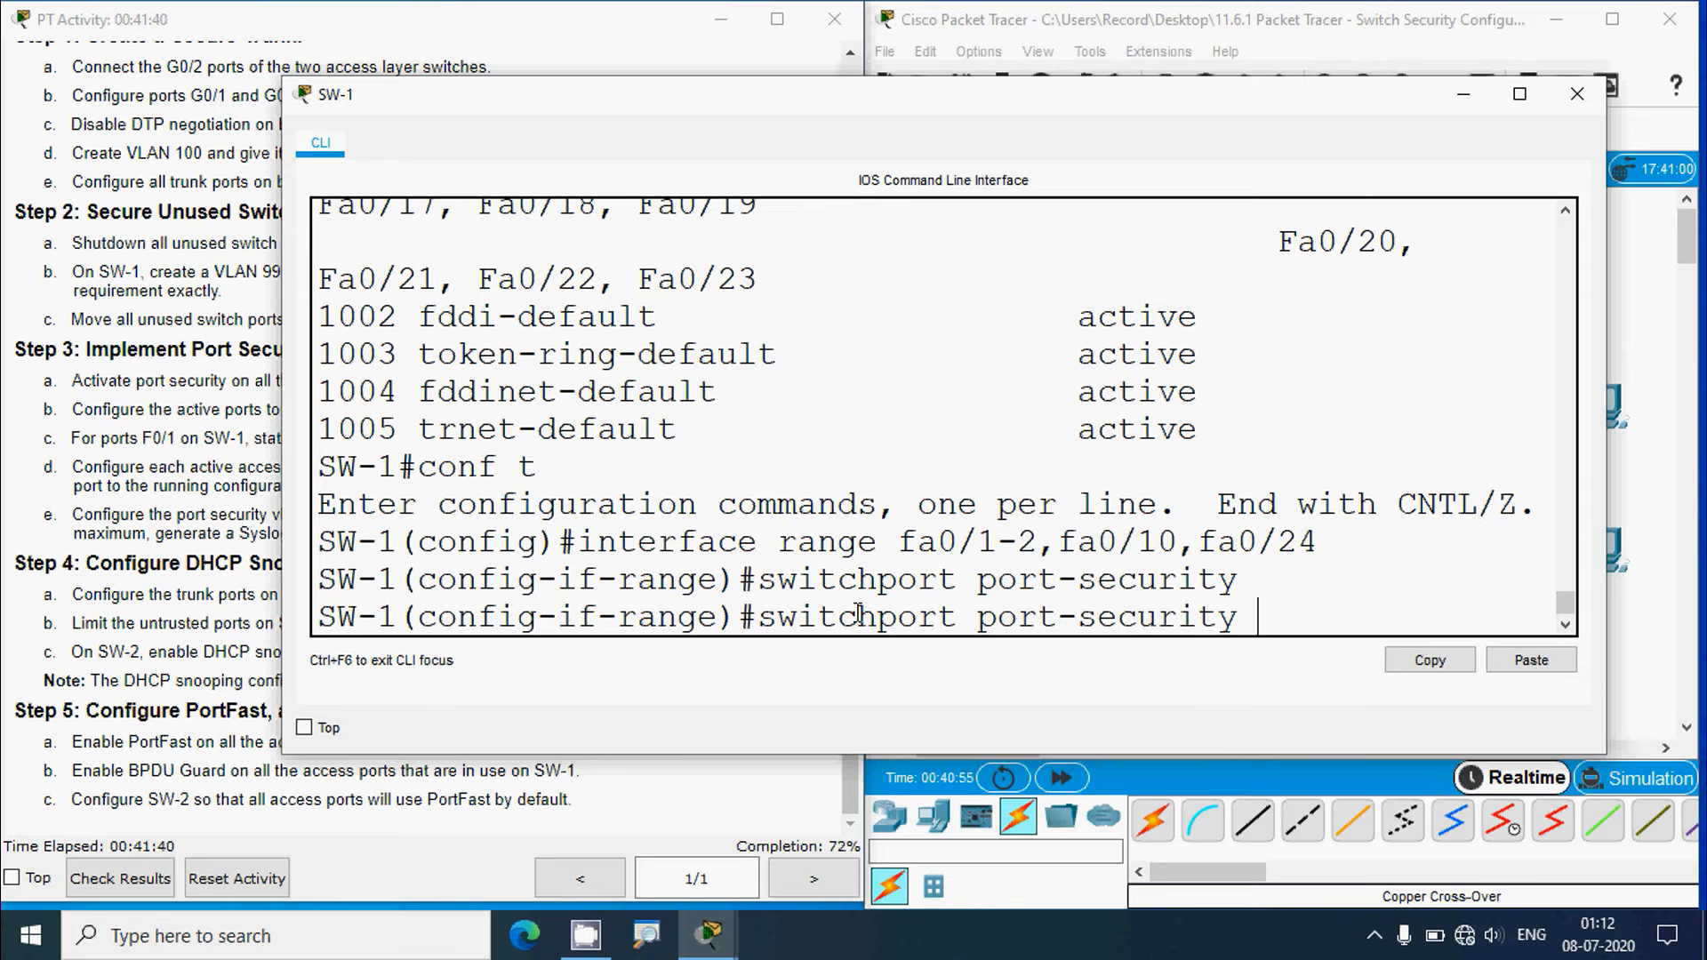
type("maximum")
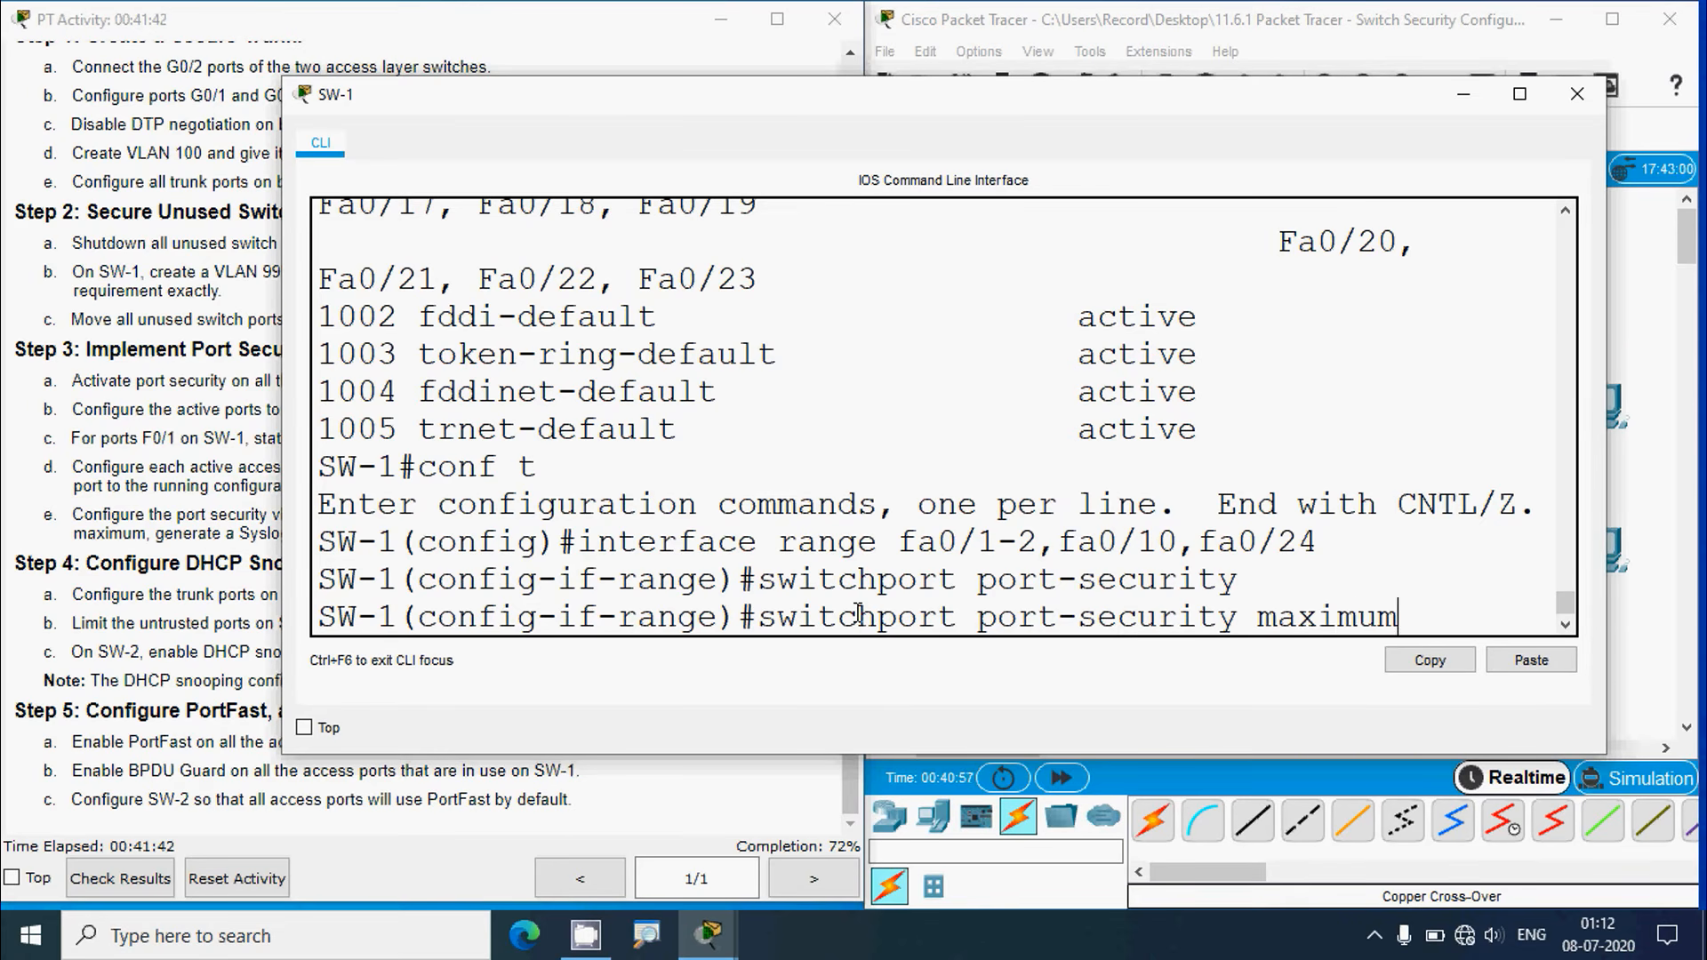
left_click(210, 453)
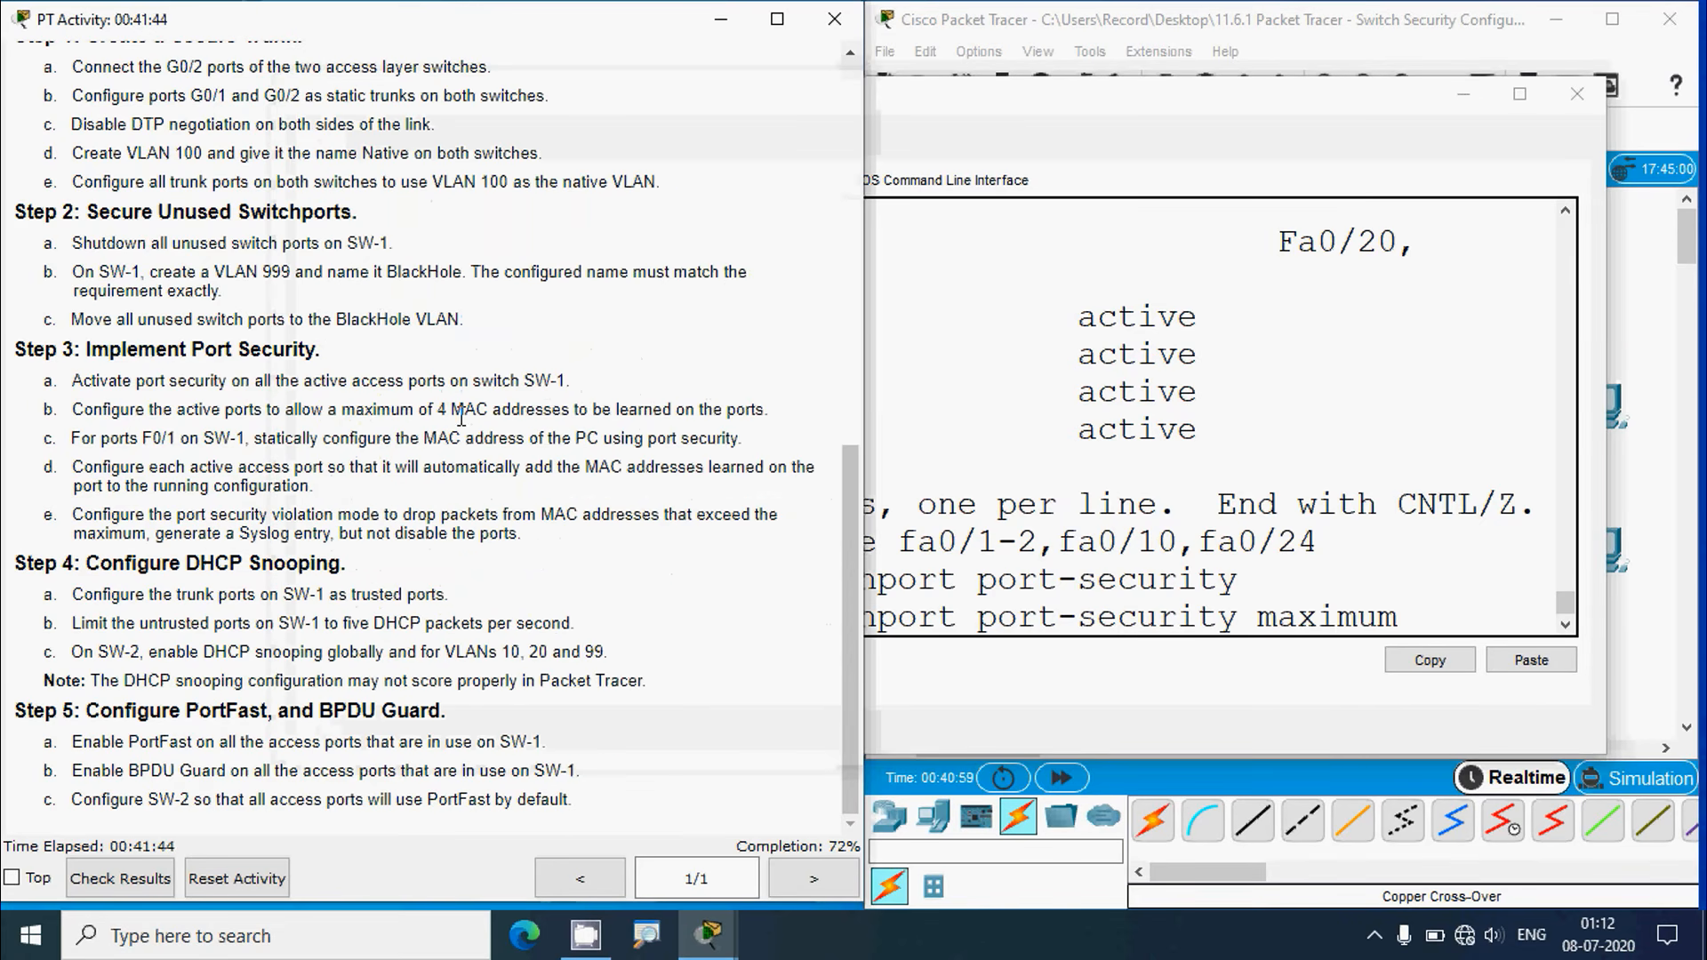
left_click(1447, 617)
type("4")
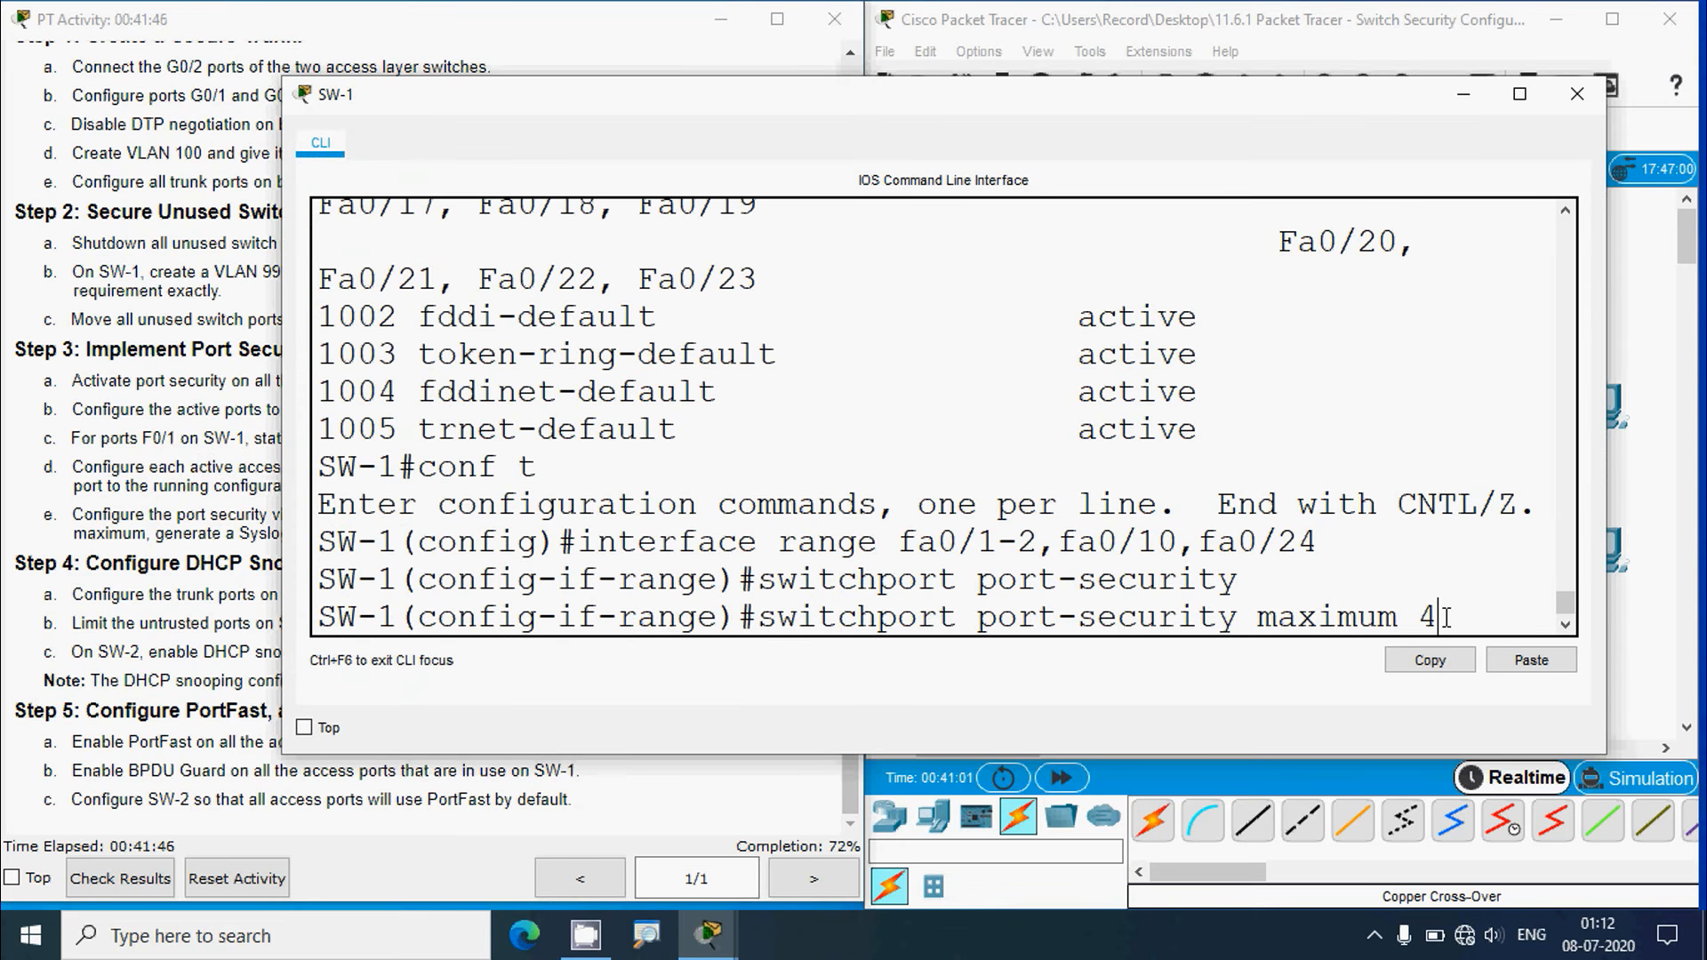
key("Return")
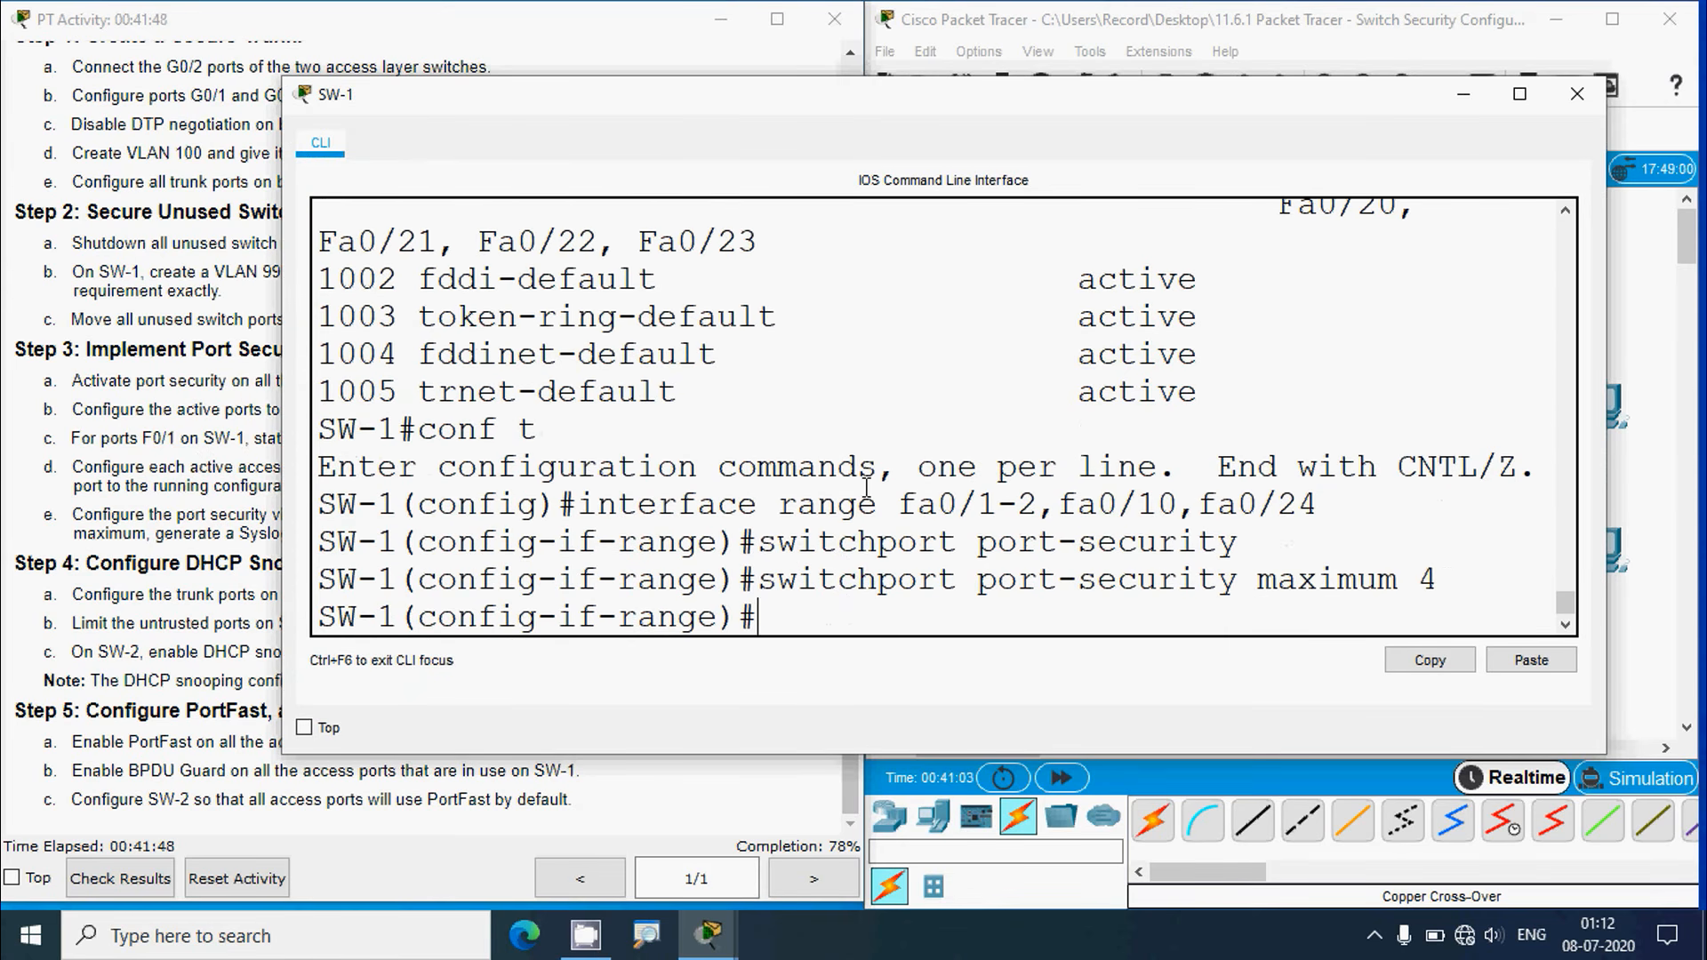
Read the Step 3 instruction on statically configuring the PC's MAC address for SW-1 port F0/1, with the topology brought forward for reference
left_click(182, 458)
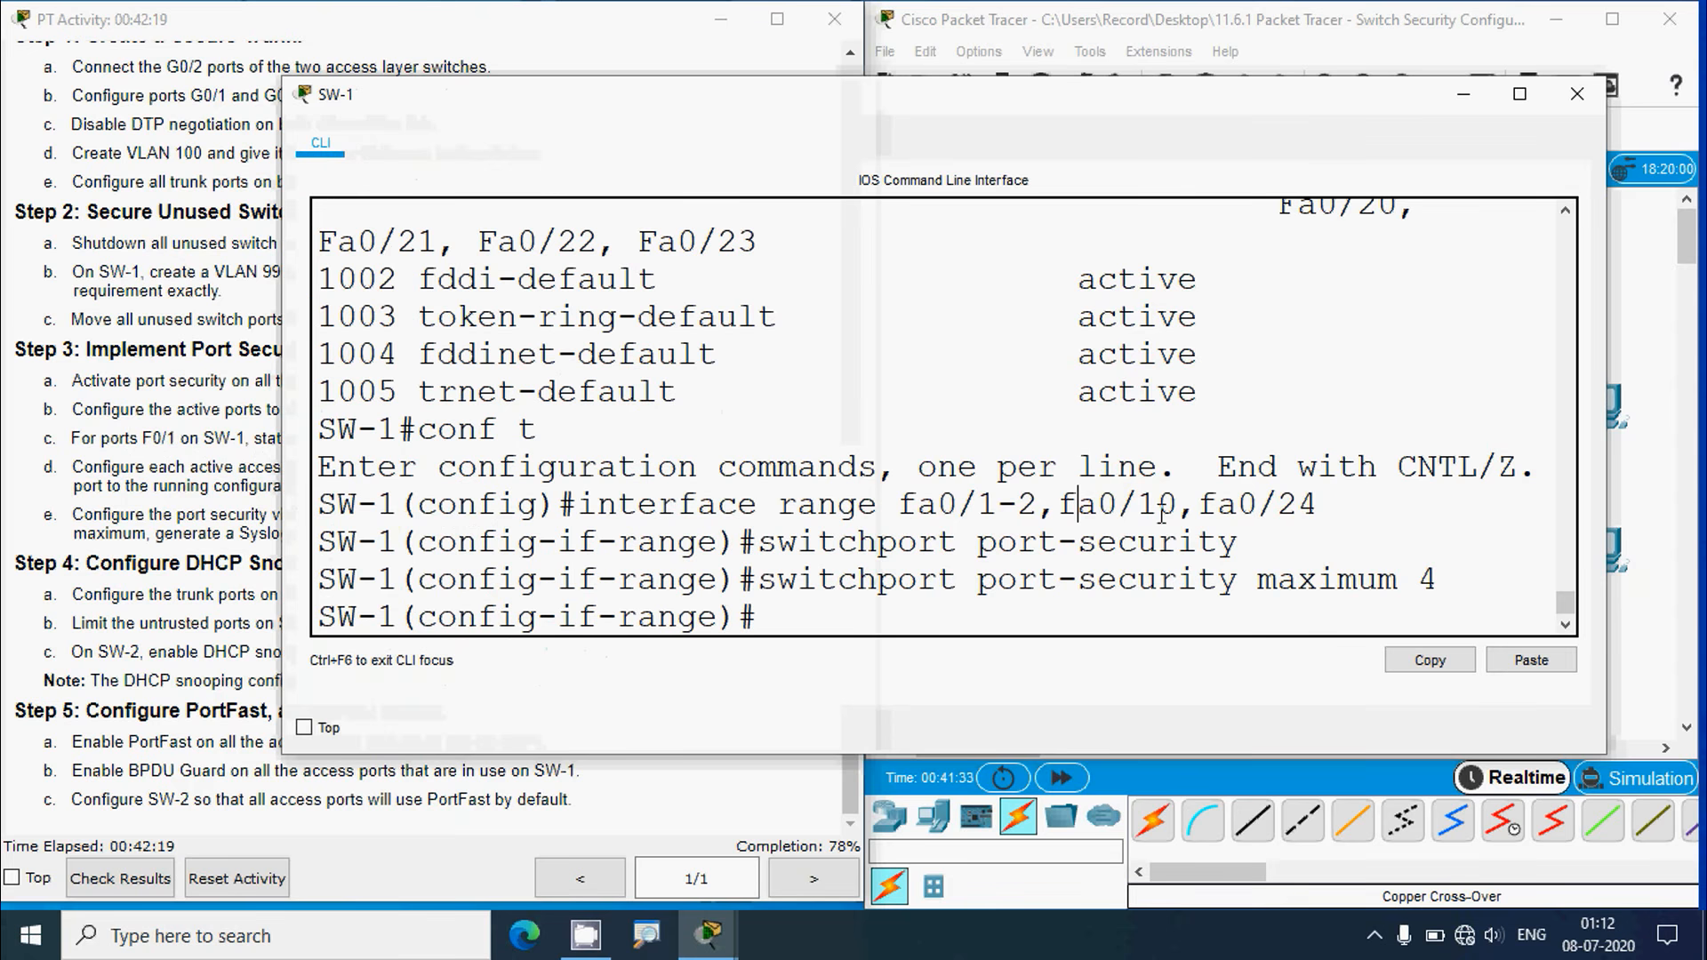
left_click(1067, 520)
left_click(1647, 655)
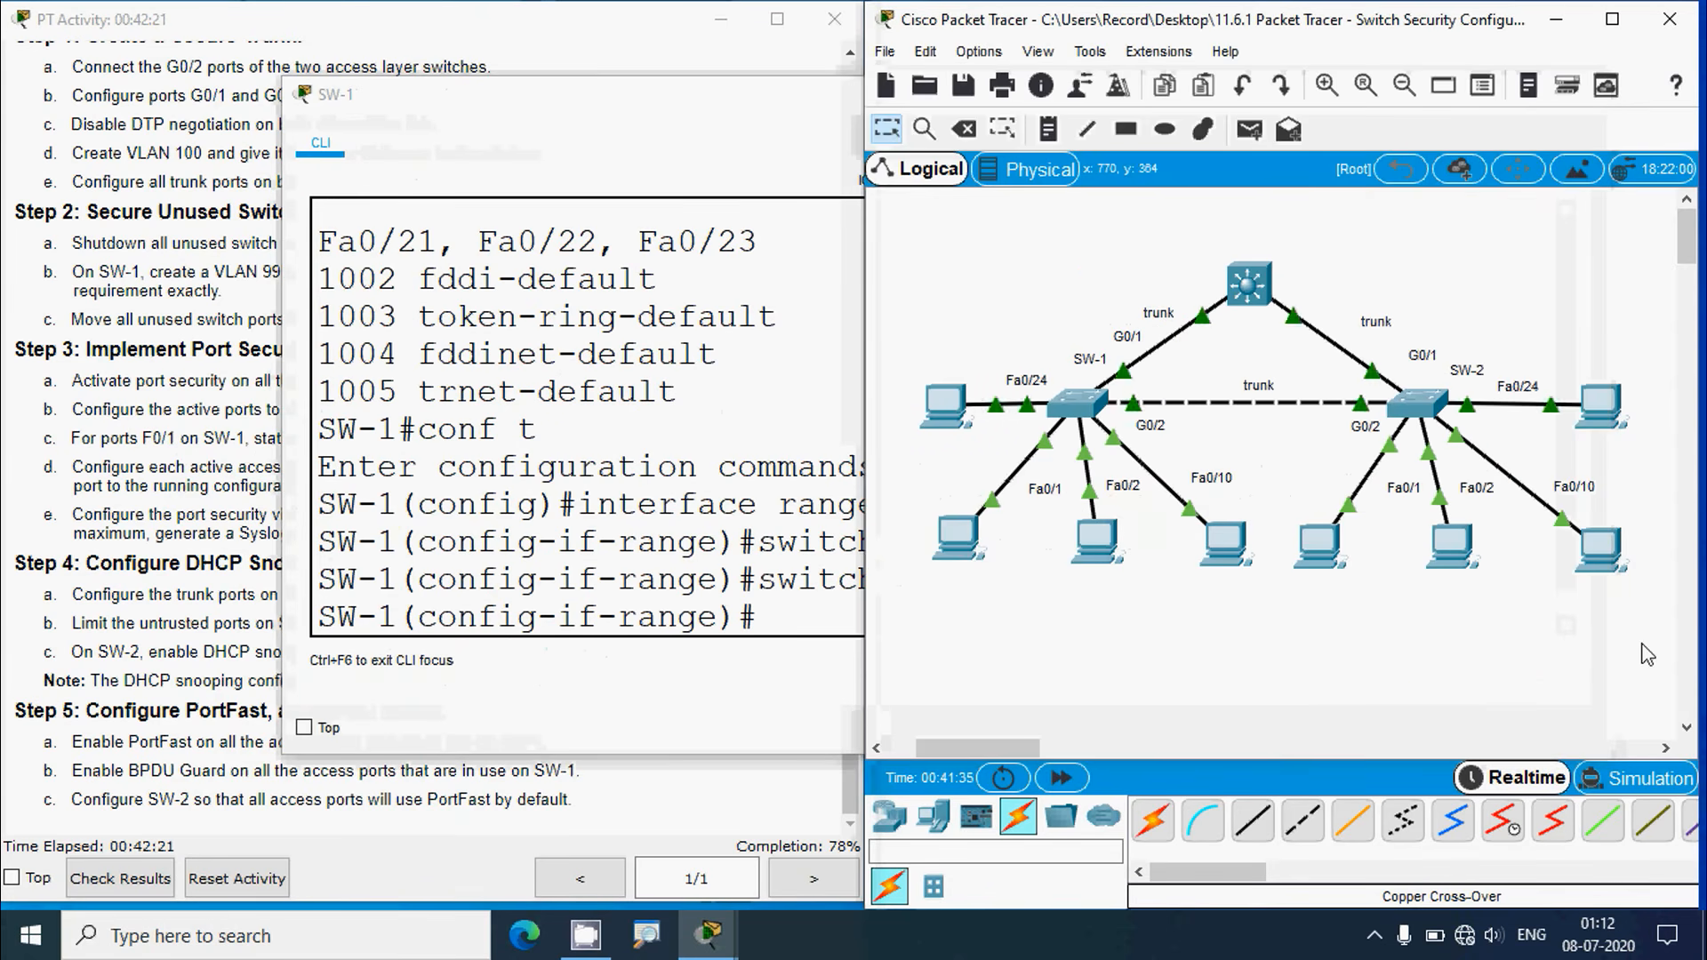
left_click(195, 461)
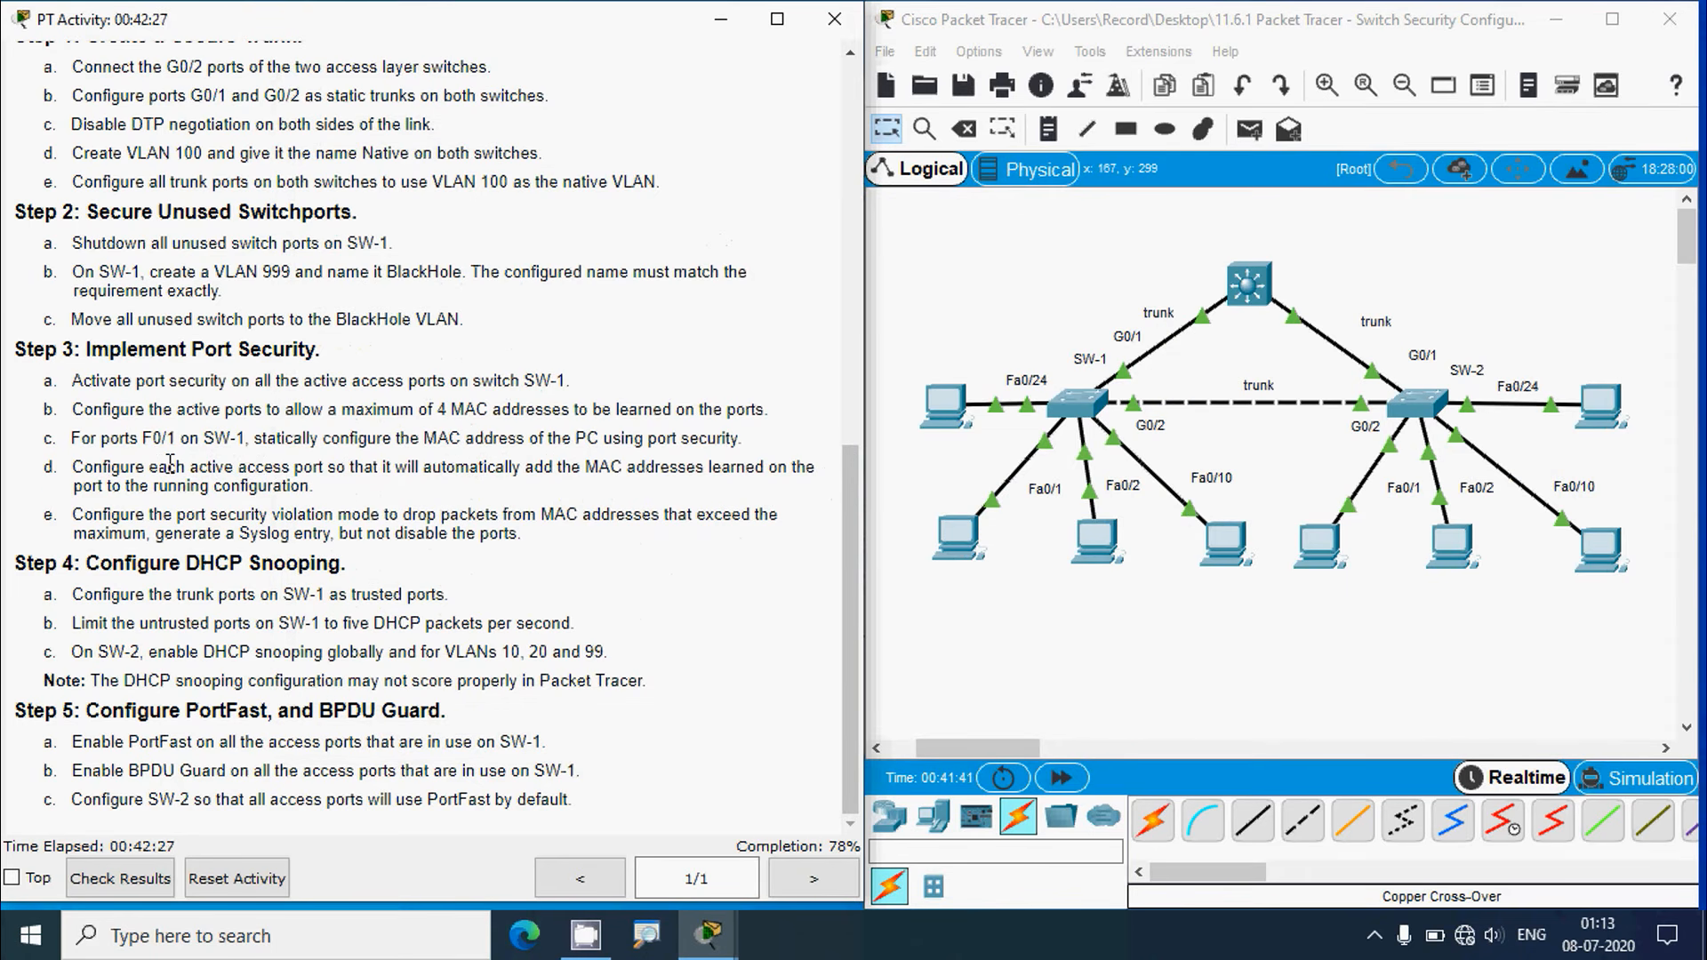
Open the command prompt on PC1, the PC connected to SW-1's Fa0/1 port, and run ipconfig /all
left_click(1076, 627)
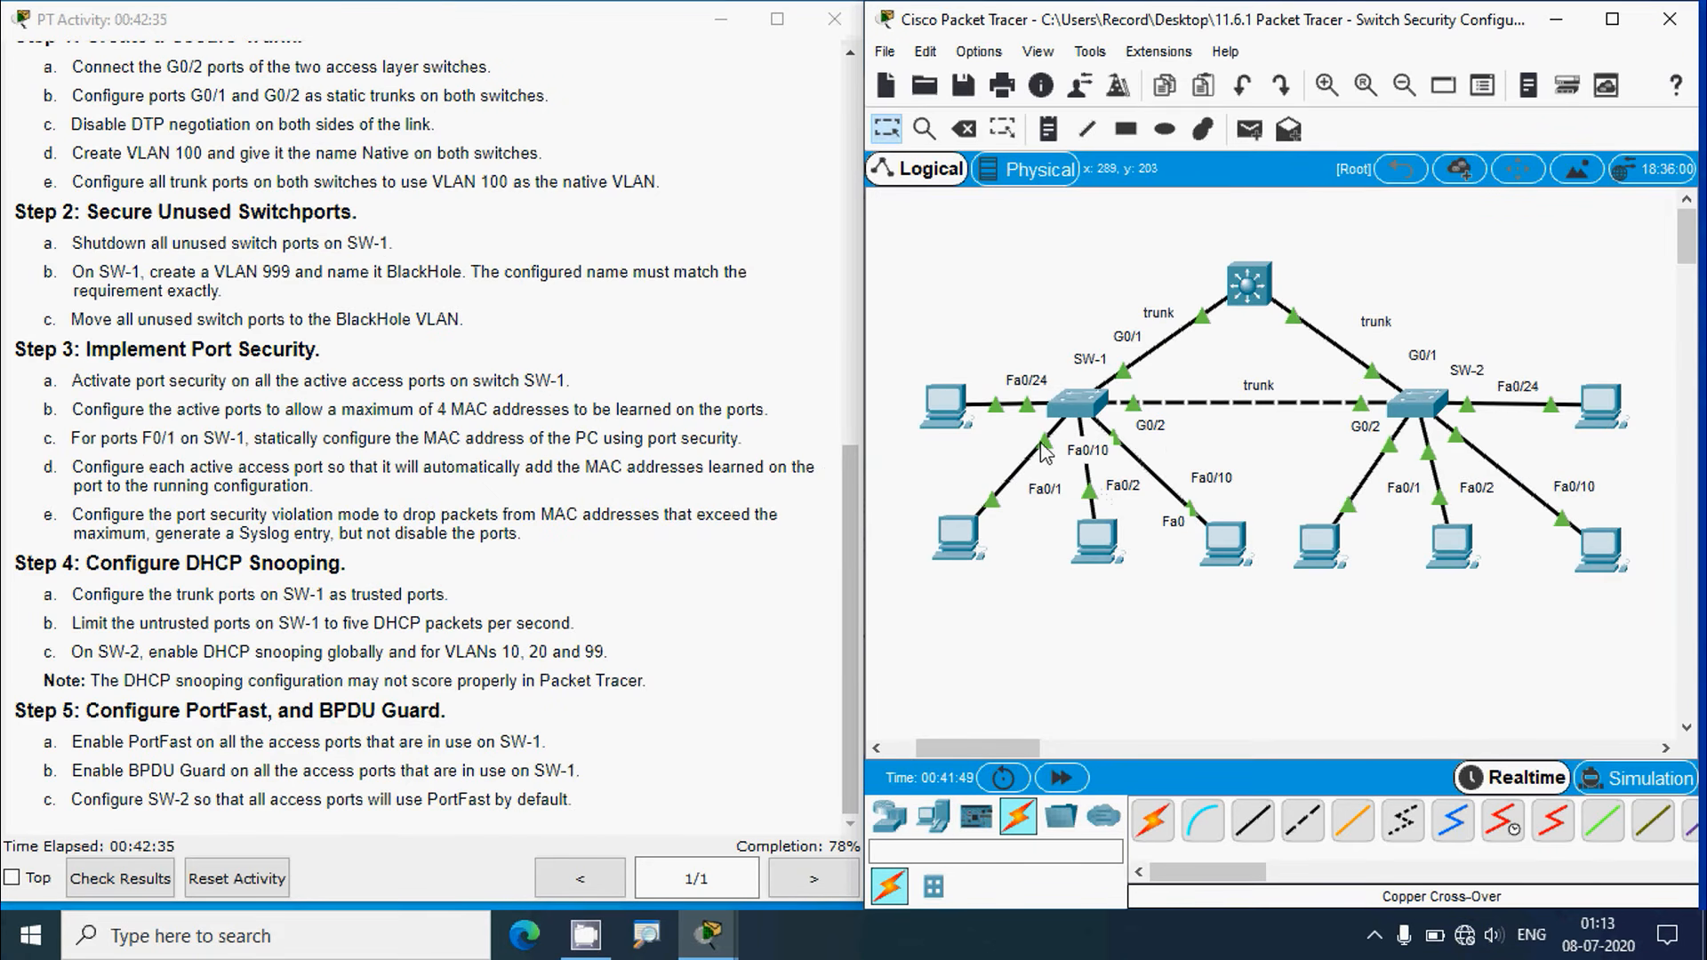
left_click(969, 531)
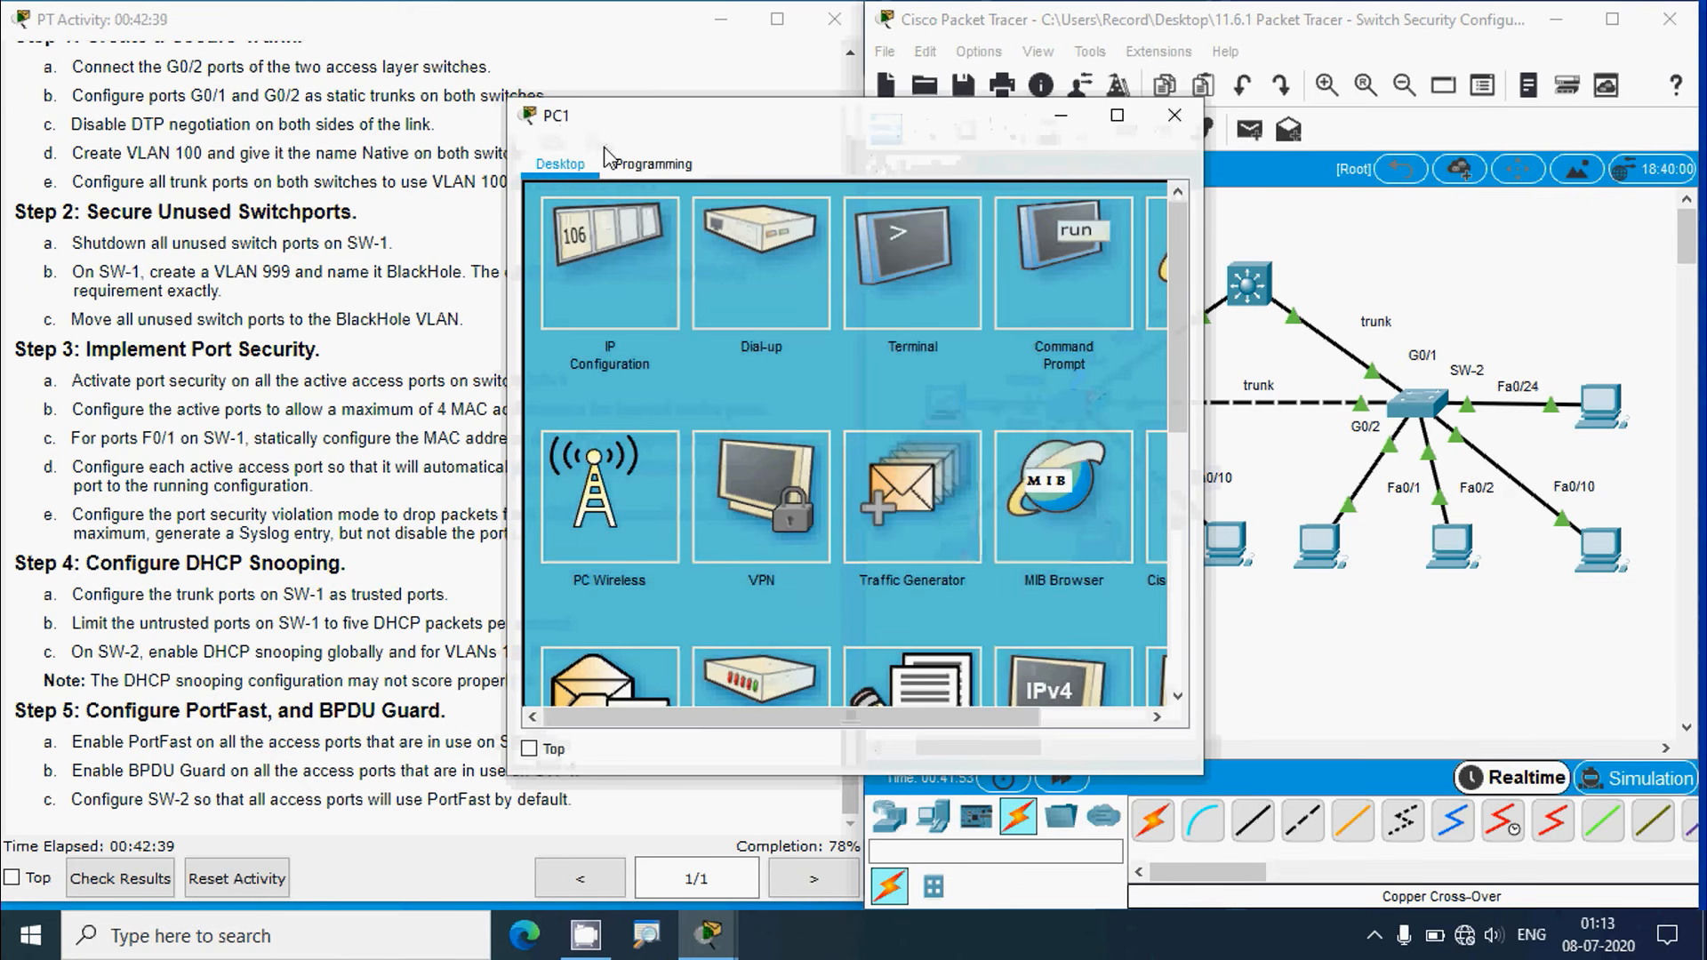
left_click_drag(678, 141, 981, 156)
left_click(1360, 276)
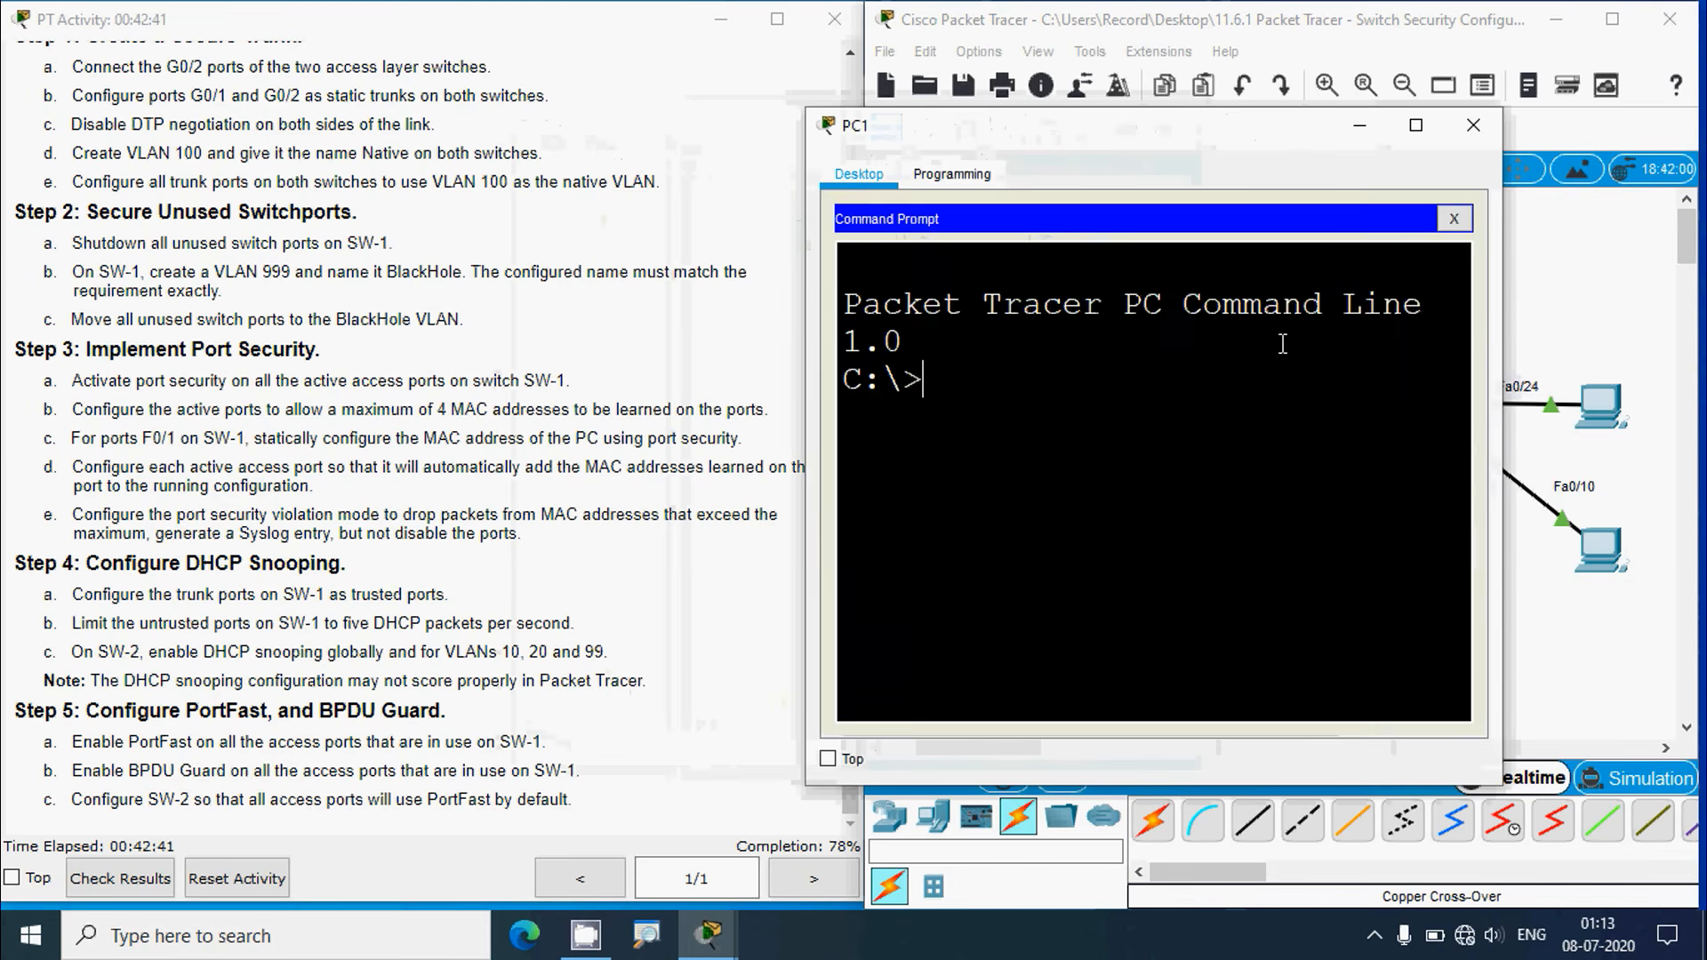
type("ipconfig")
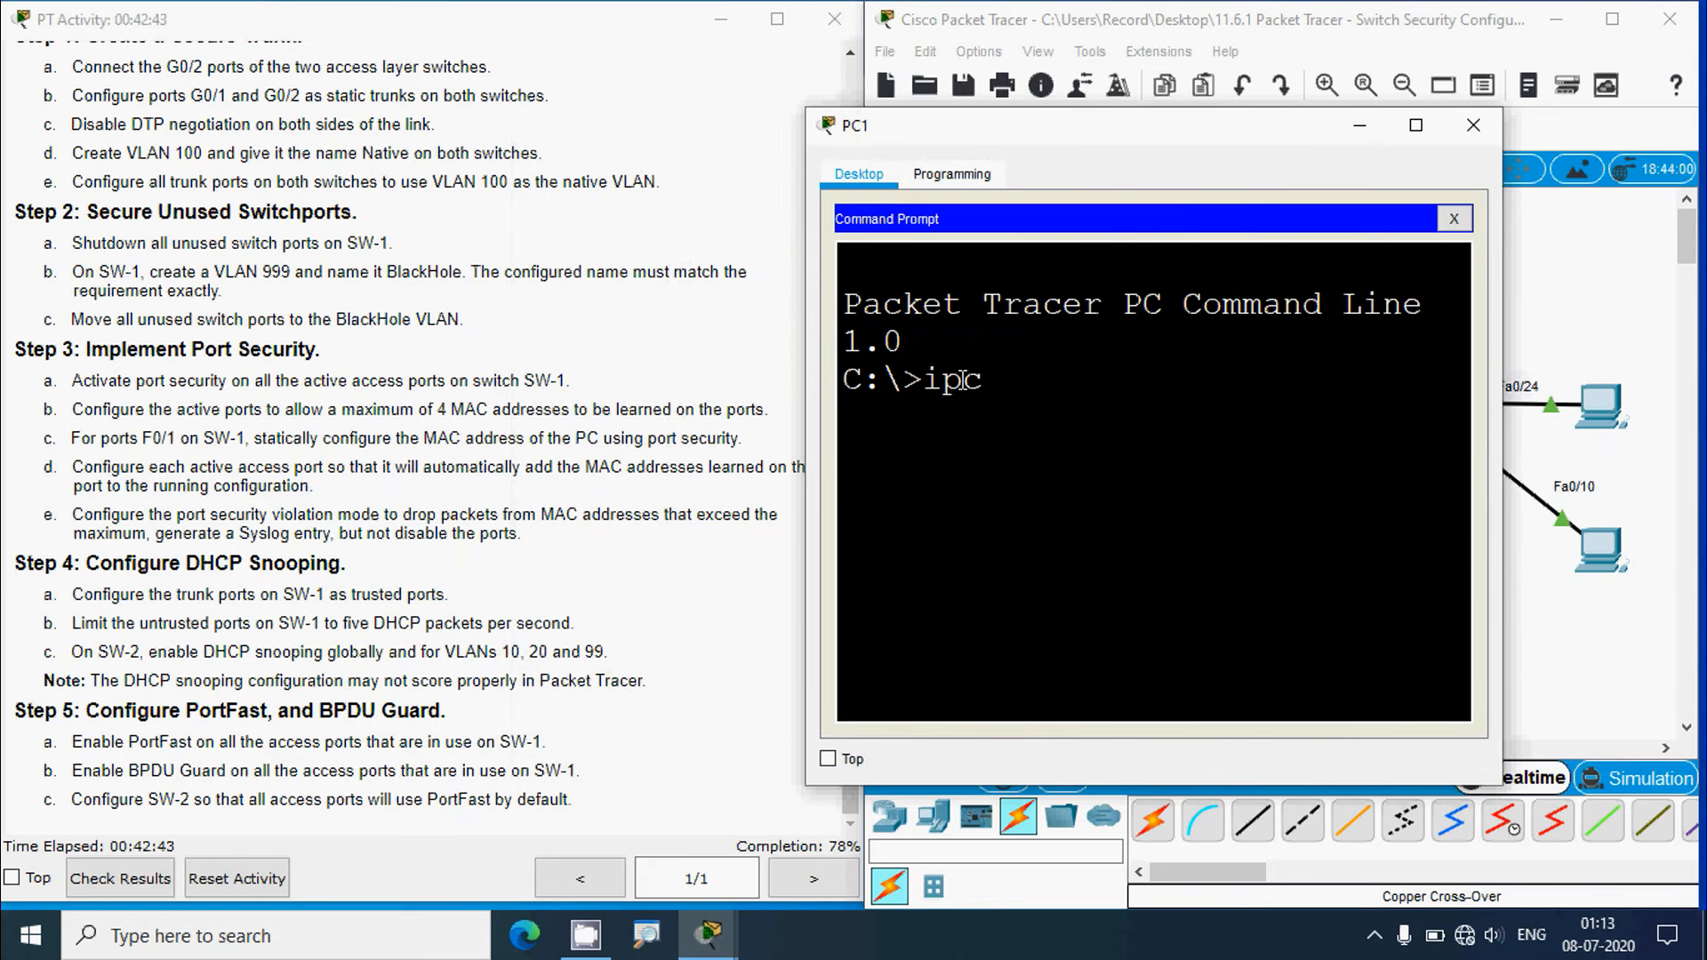
type("ll")
key("Return")
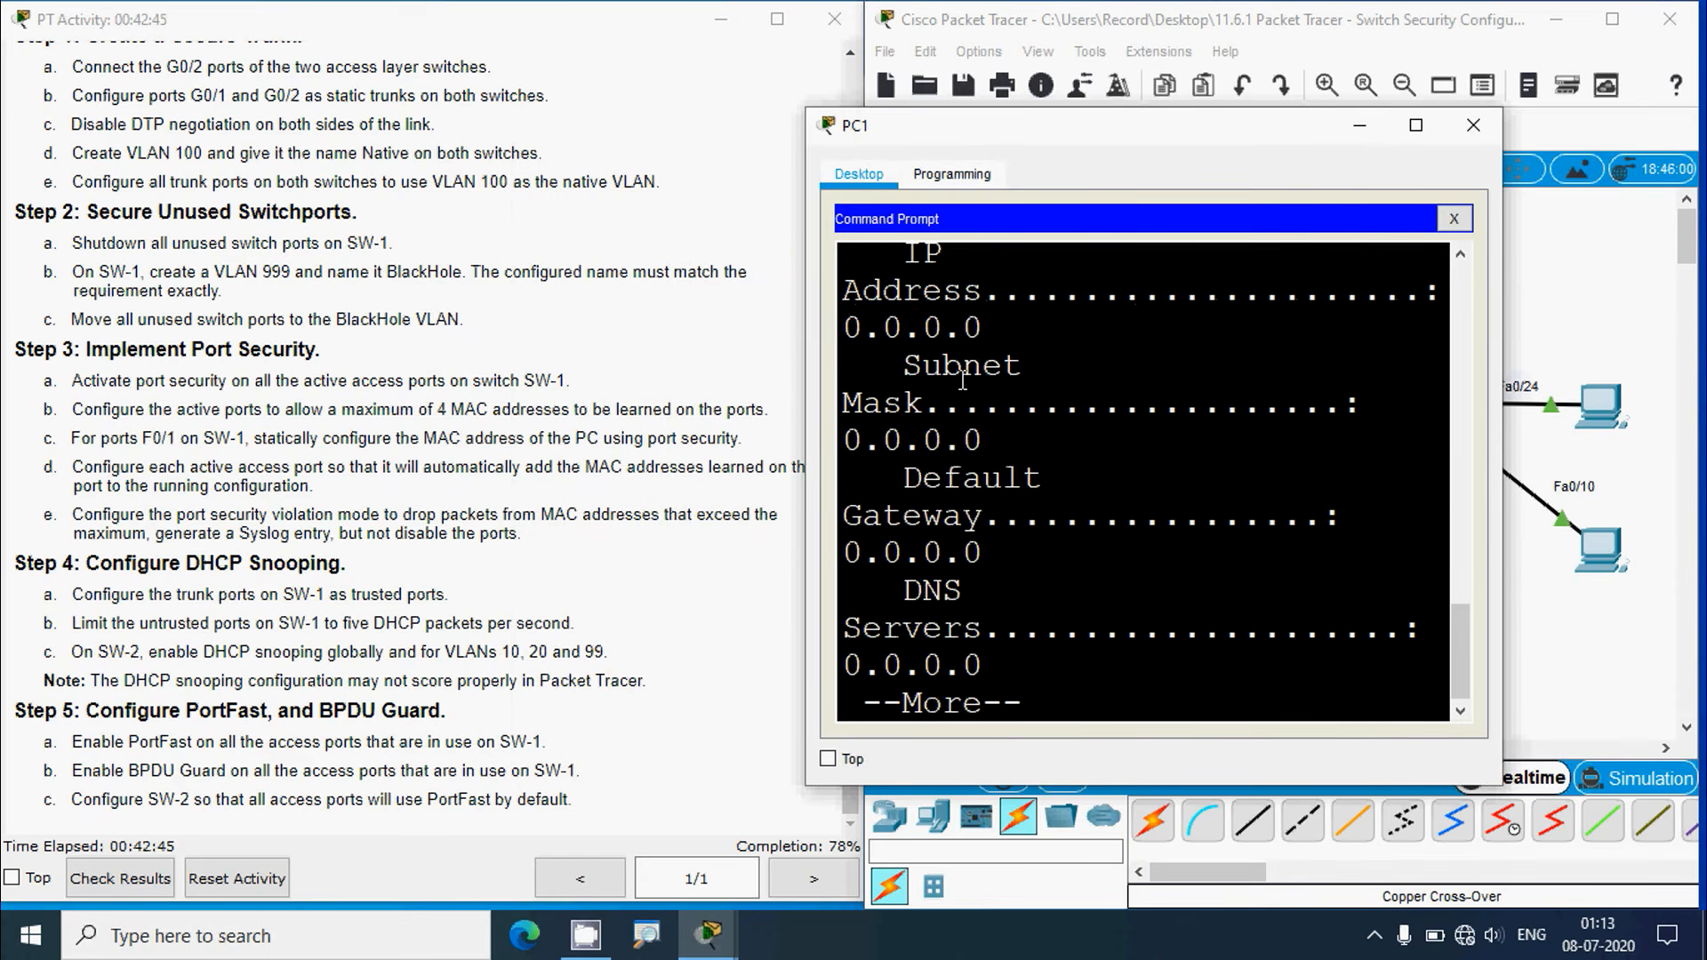
Copy the physical address of PC1's FastEthernet0 connection from the ipconfig output and close the PC1 window
left_click(1416, 126)
scroll(771, 532, "up", 3)
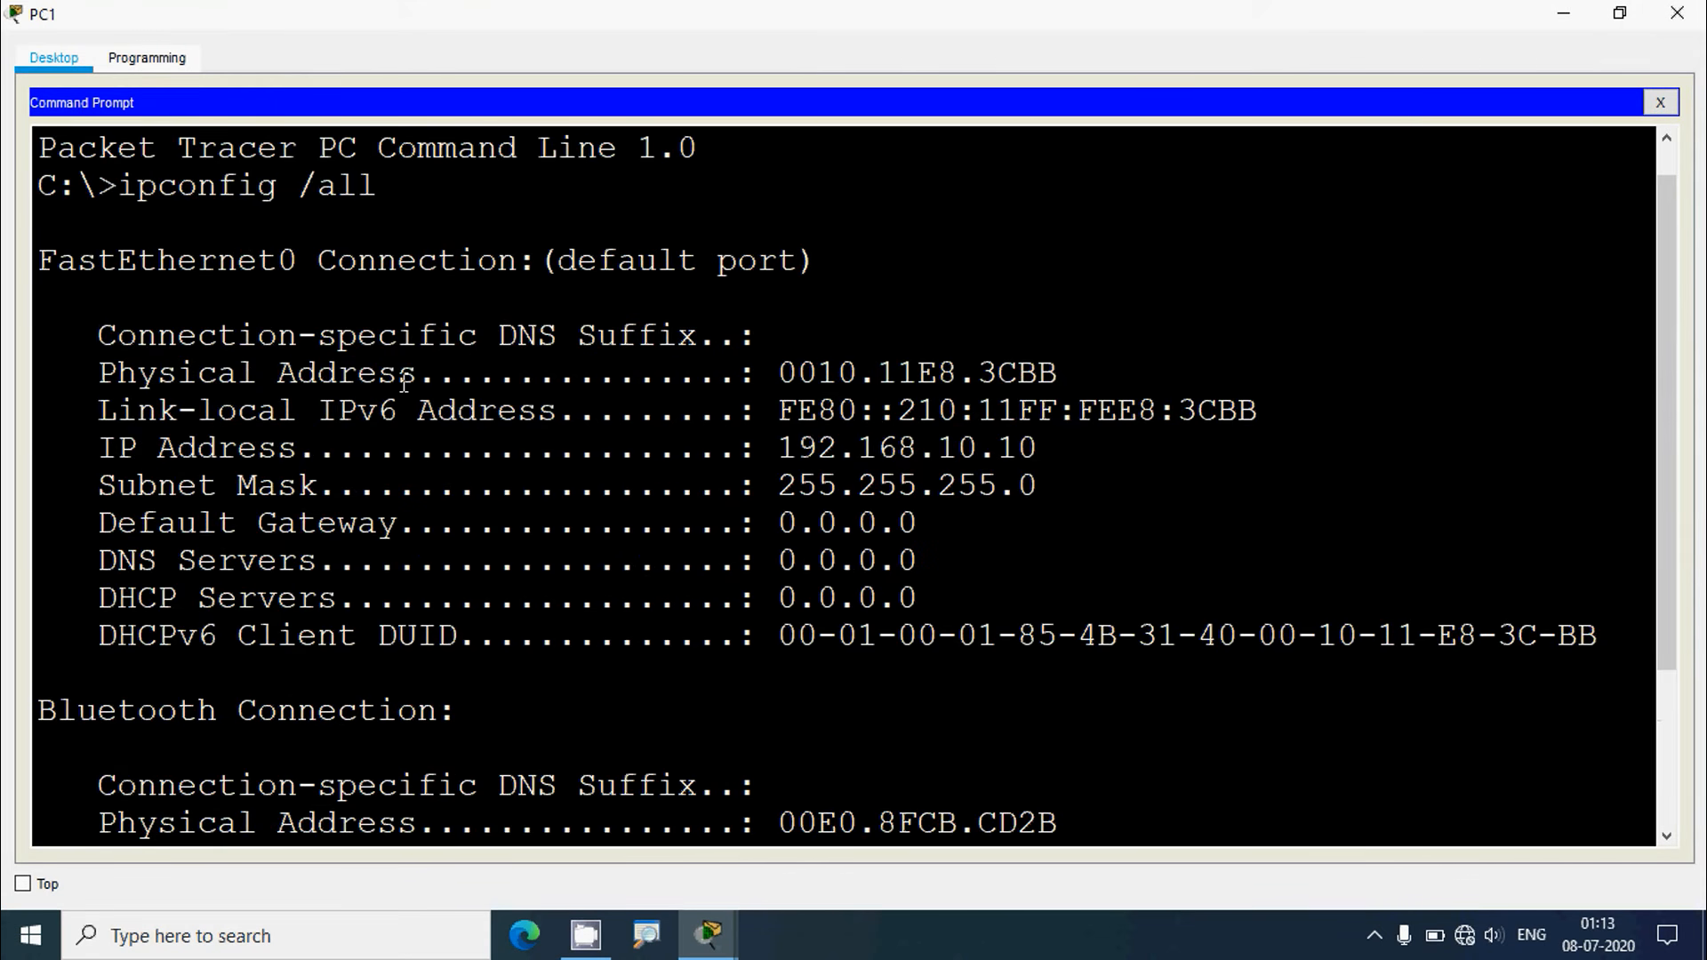
left_click_drag(770, 372, 1057, 372)
right_click(997, 372)
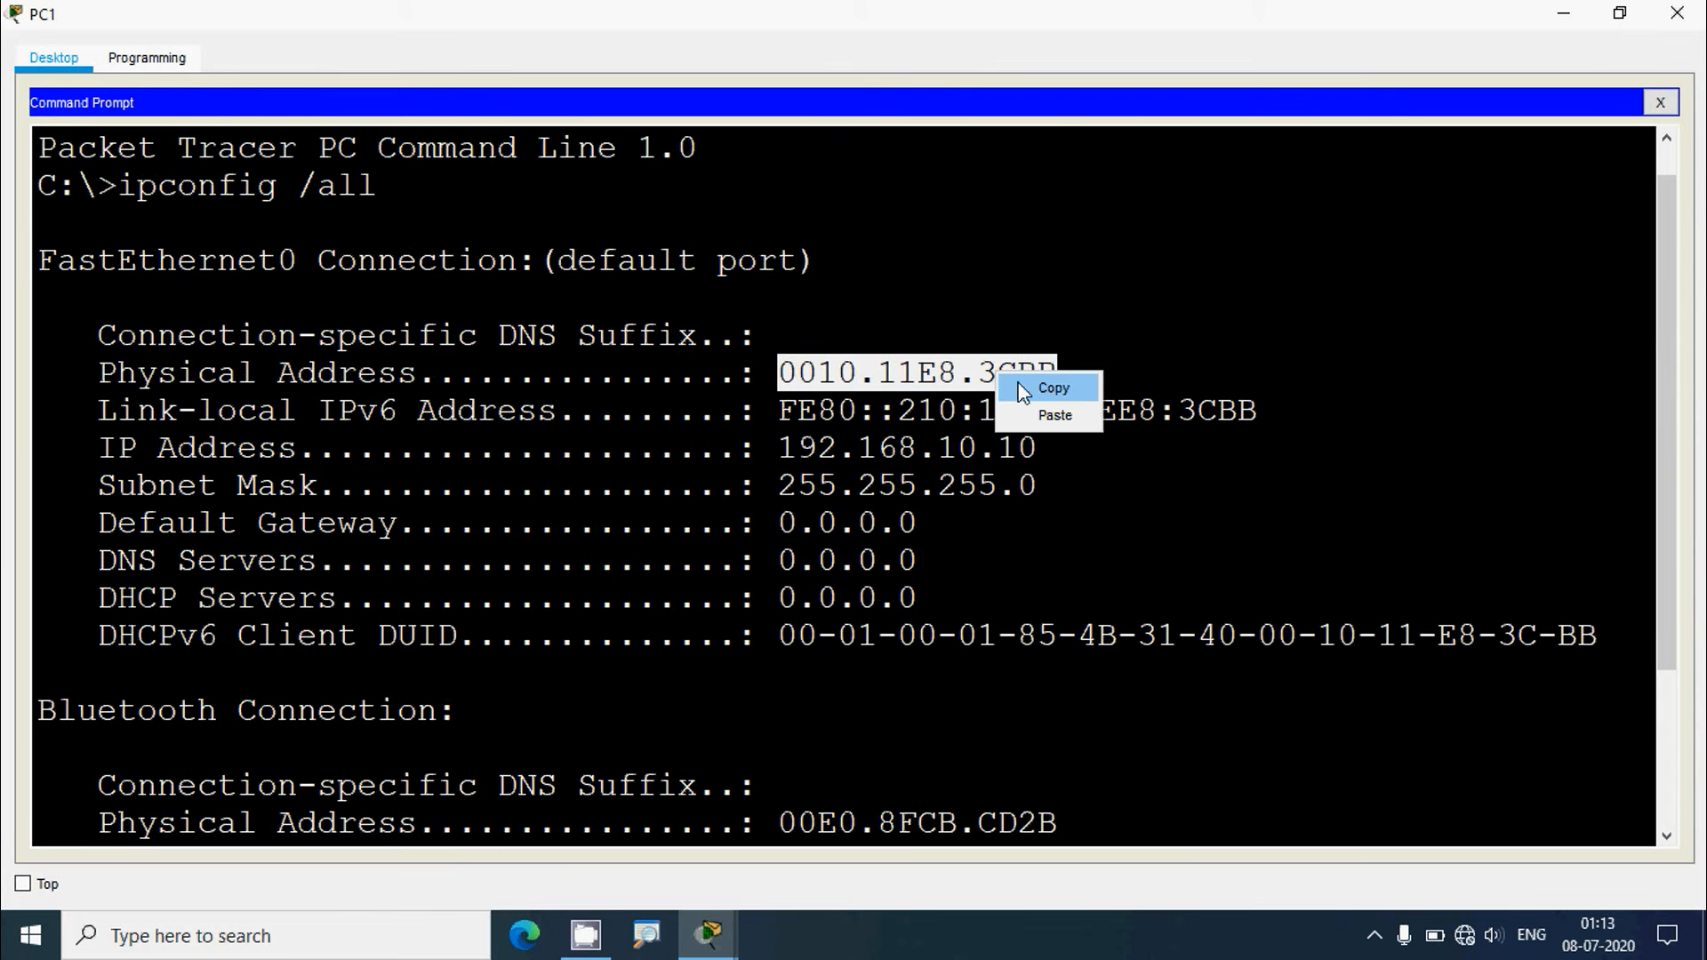
left_click(1054, 389)
left_click(1677, 12)
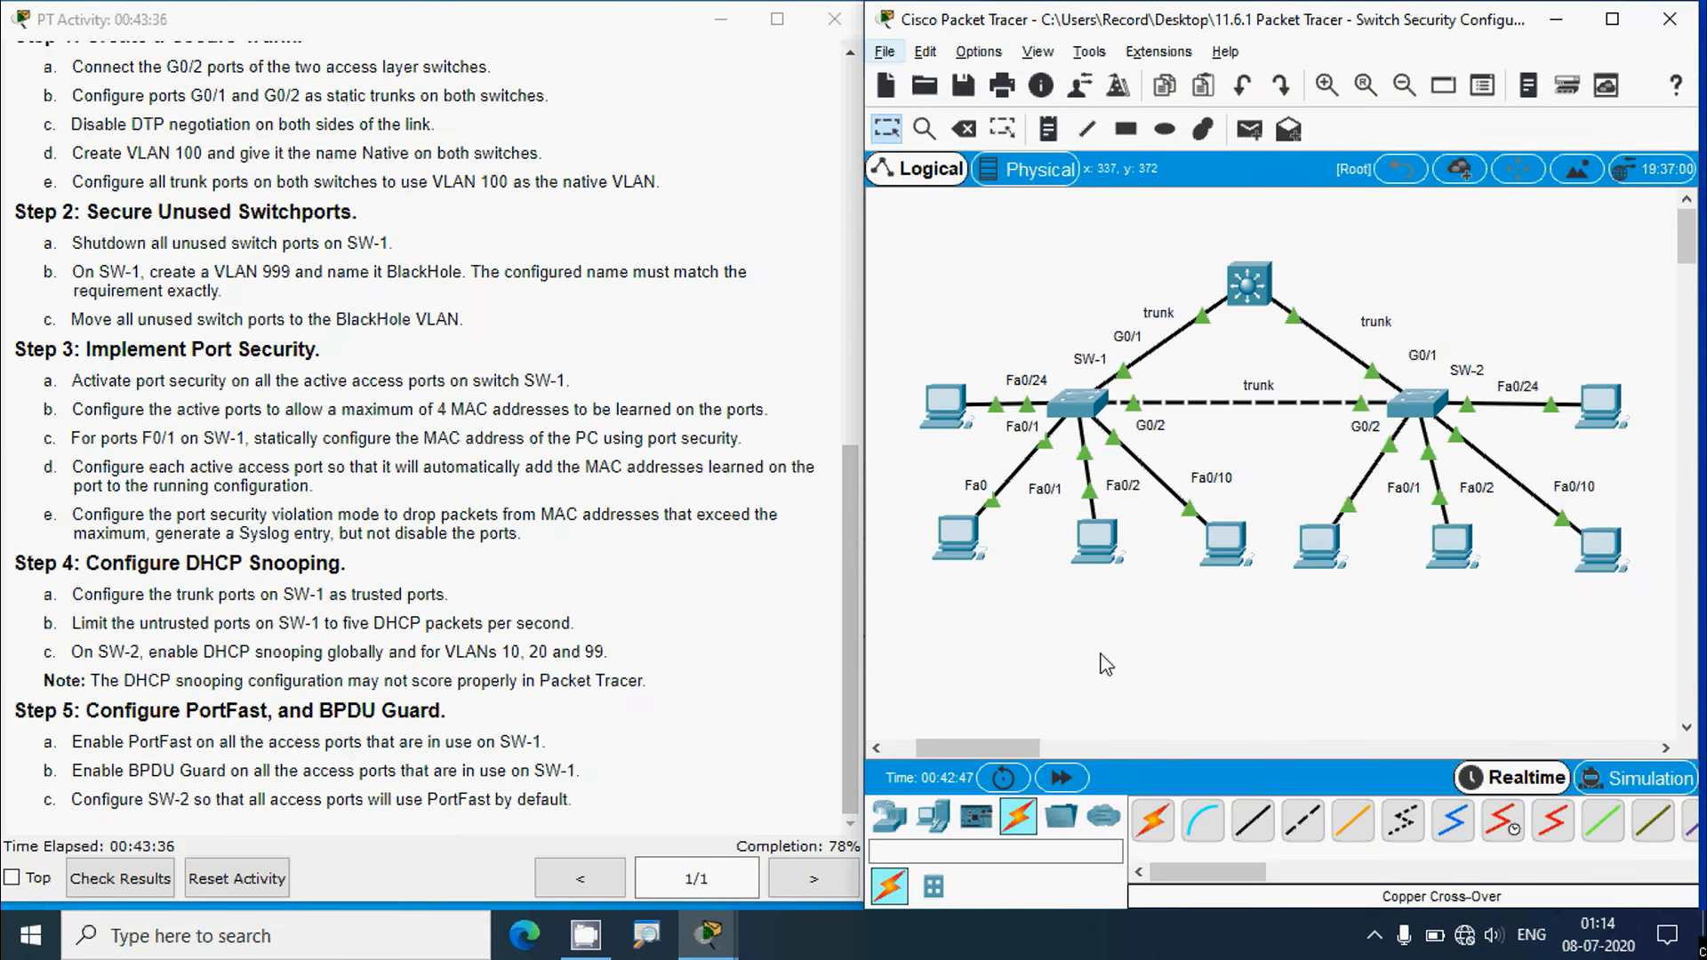
Leave the interface range in SW-1's command line and enter configuration of interface fa 0/1
left_click(1076, 405)
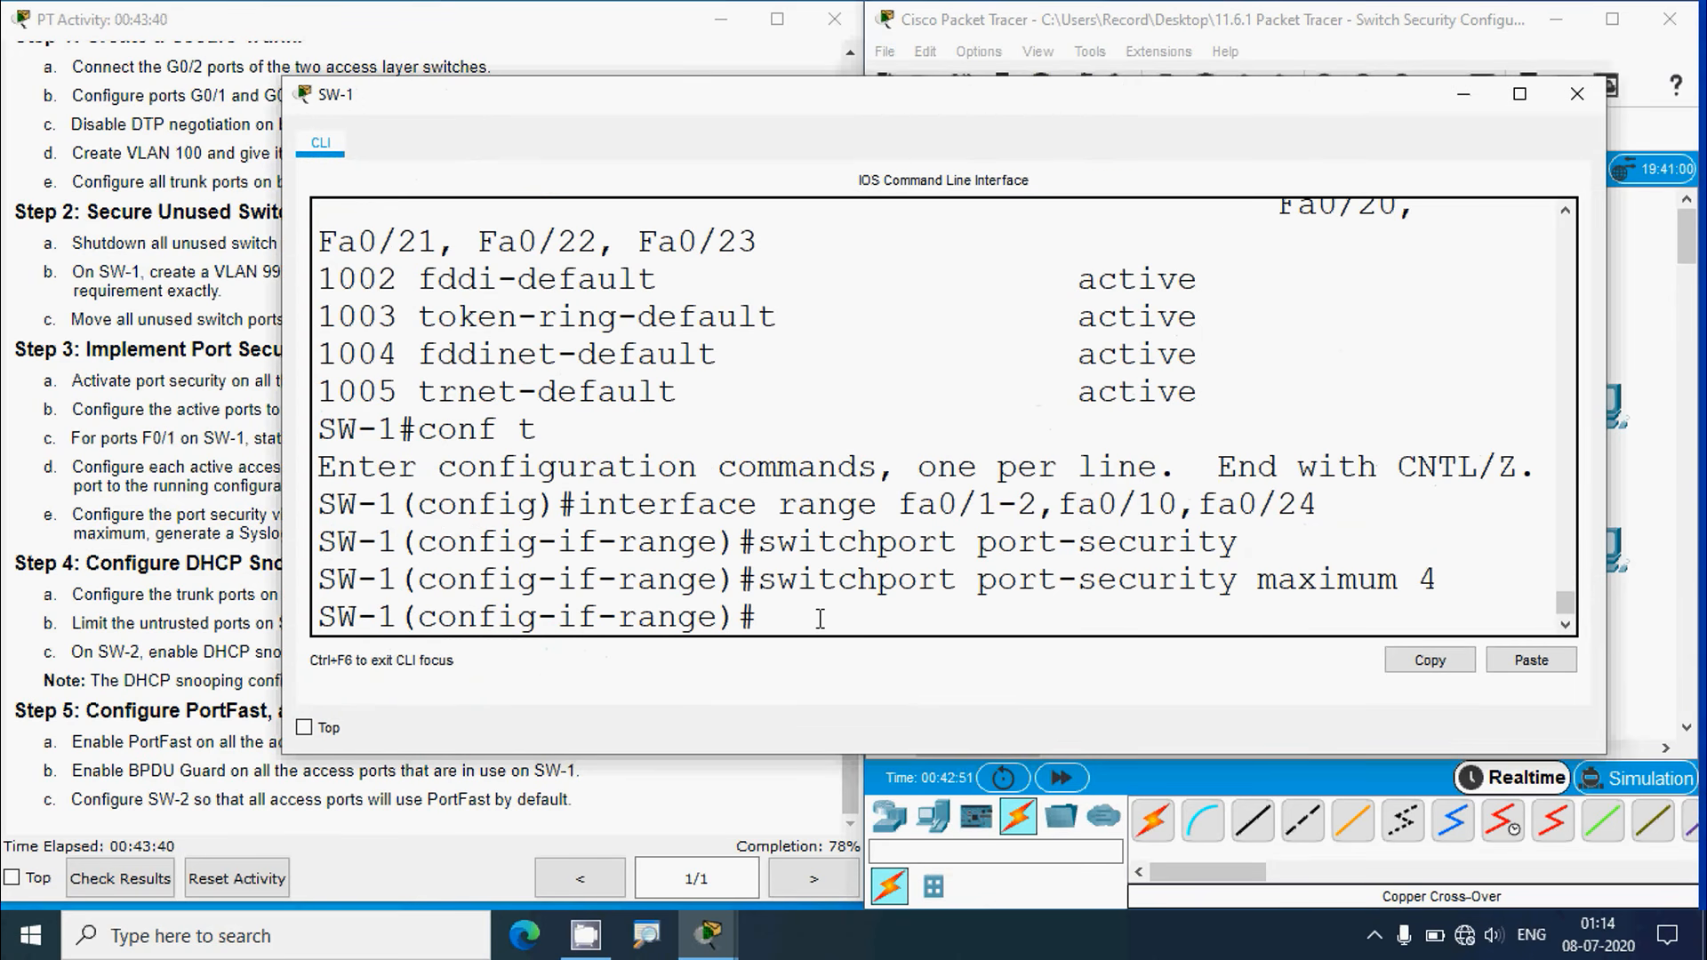
type("exit")
key("Return")
type("interf")
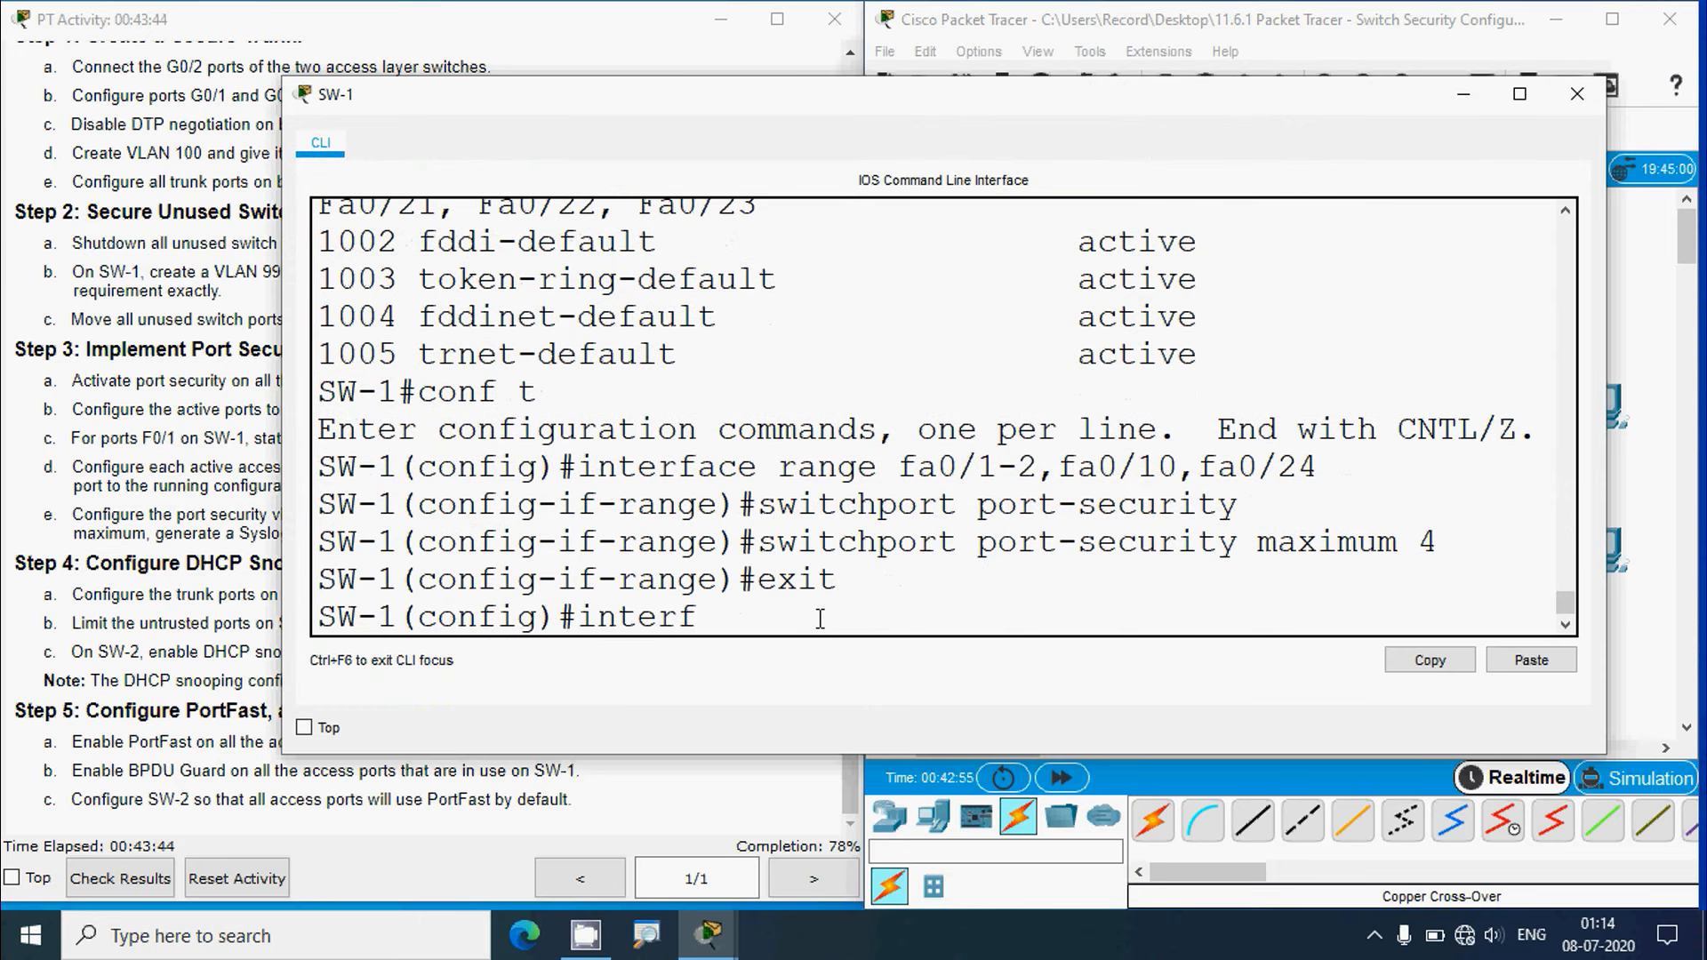
type("ace fa 0/1")
key("Return")
Assign PC1's copied MAC address 0010.11E8.3CBB statically to fa 0/1 with switchport port-security mac-address, checking the command's options, and close SW-1
type("switchport")
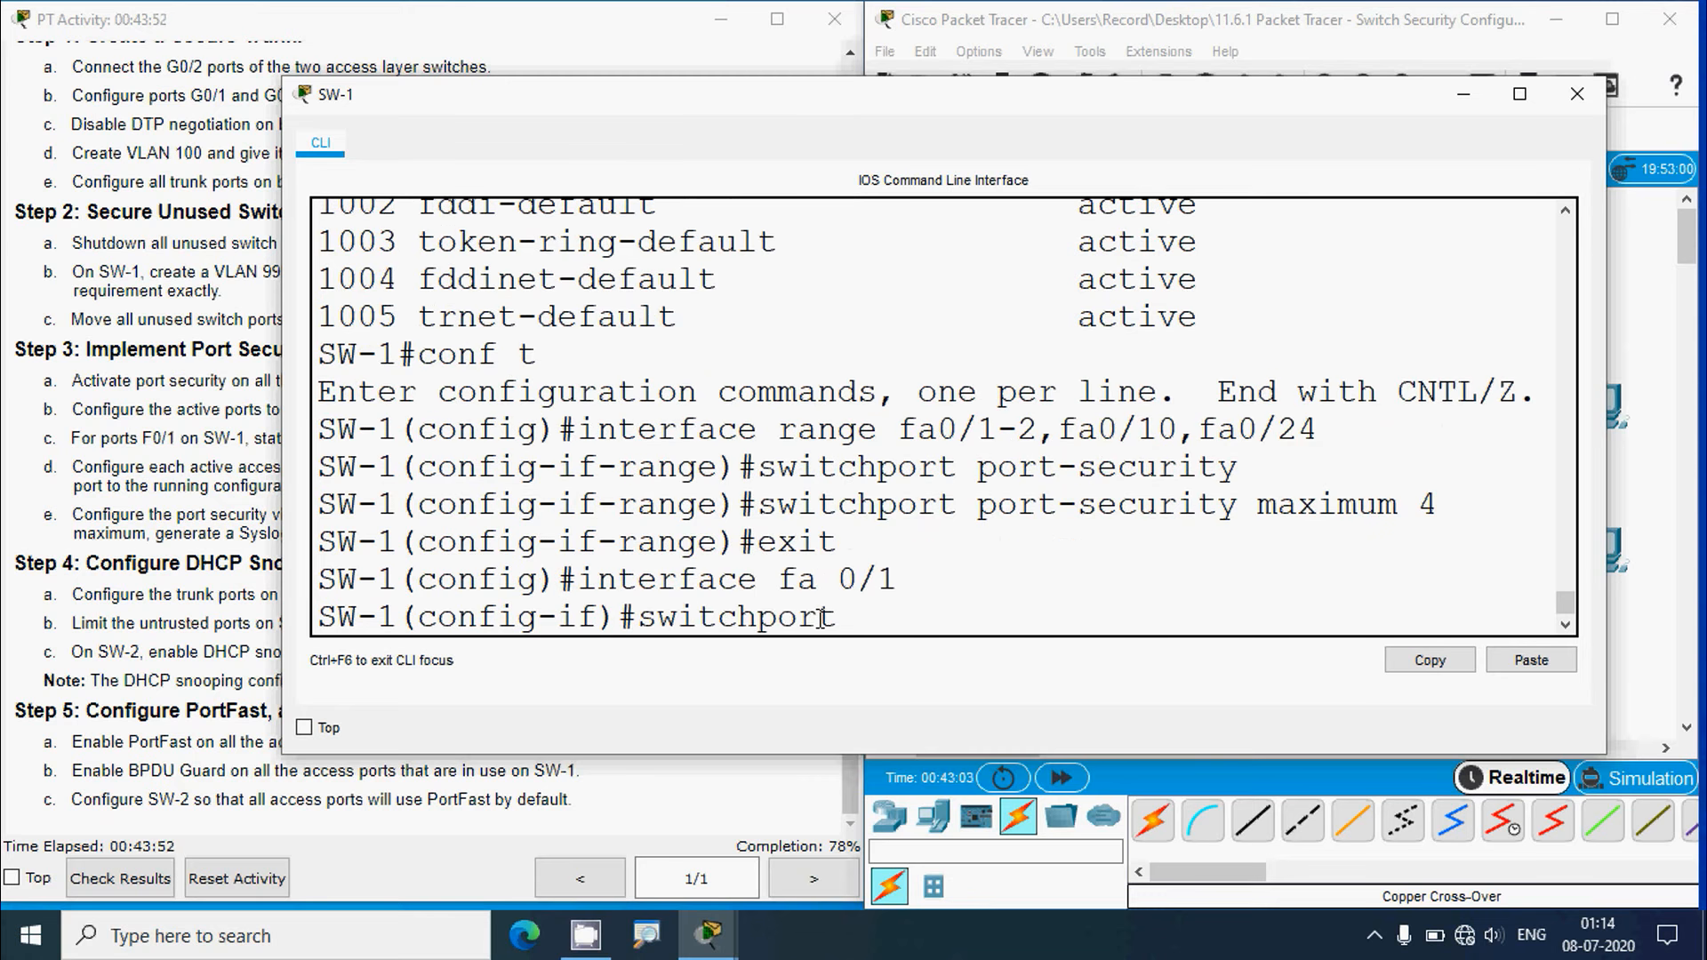
type(" port-security ma")
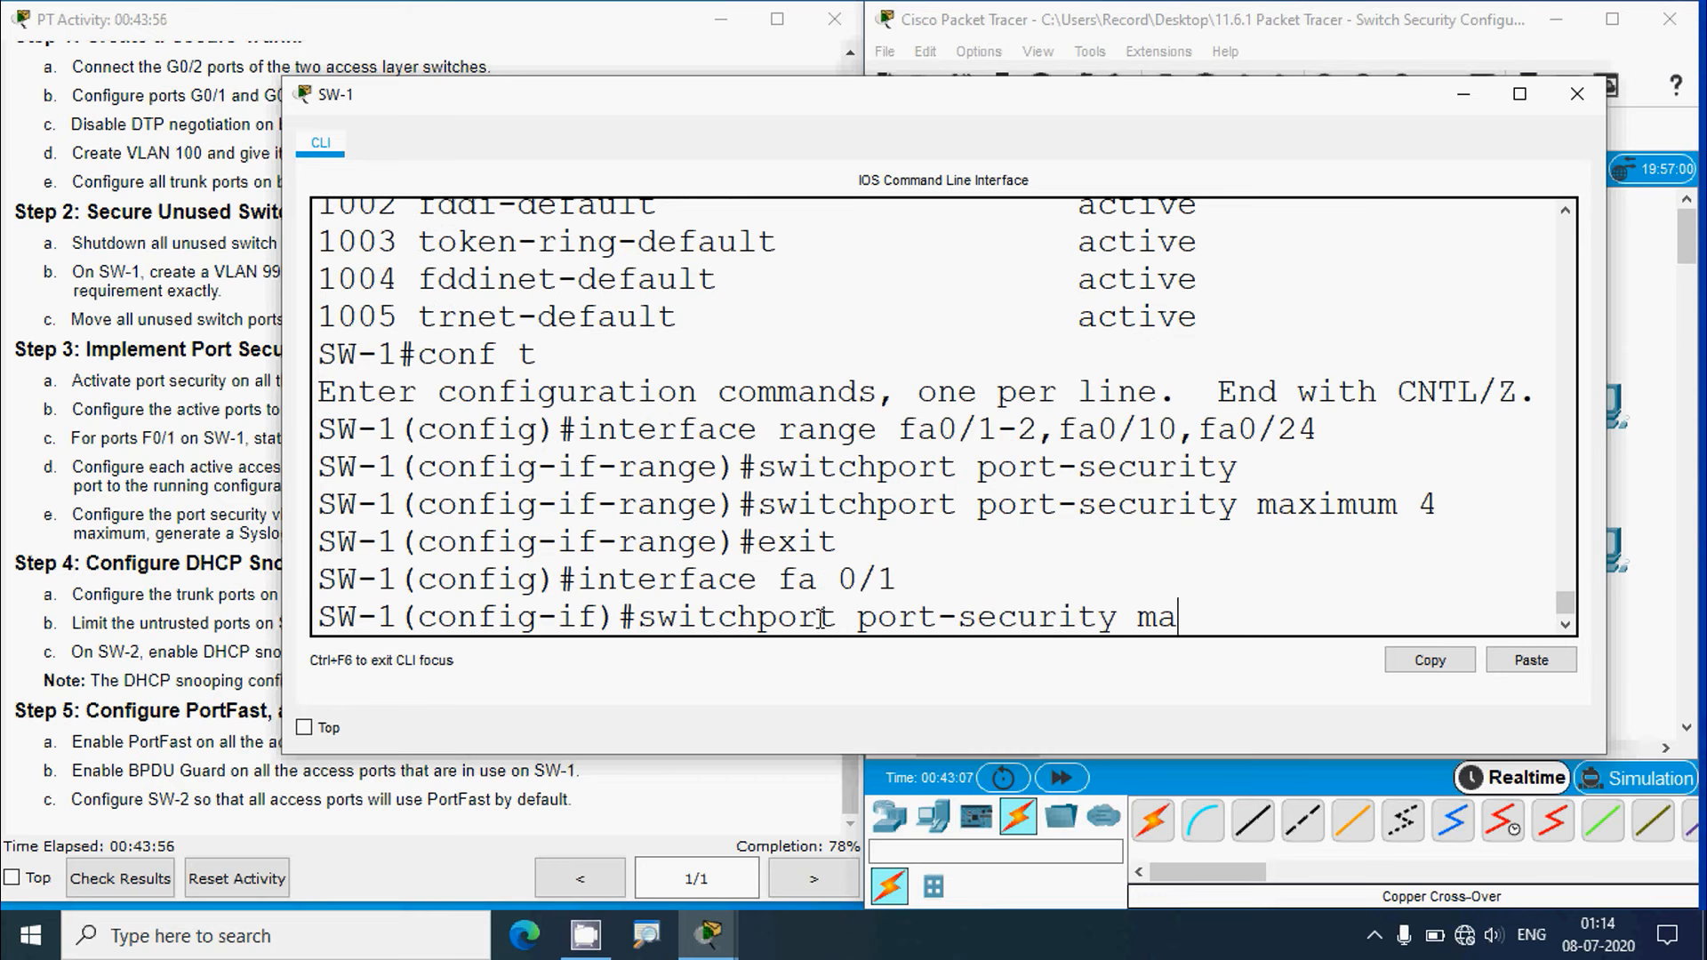
type("c-addre")
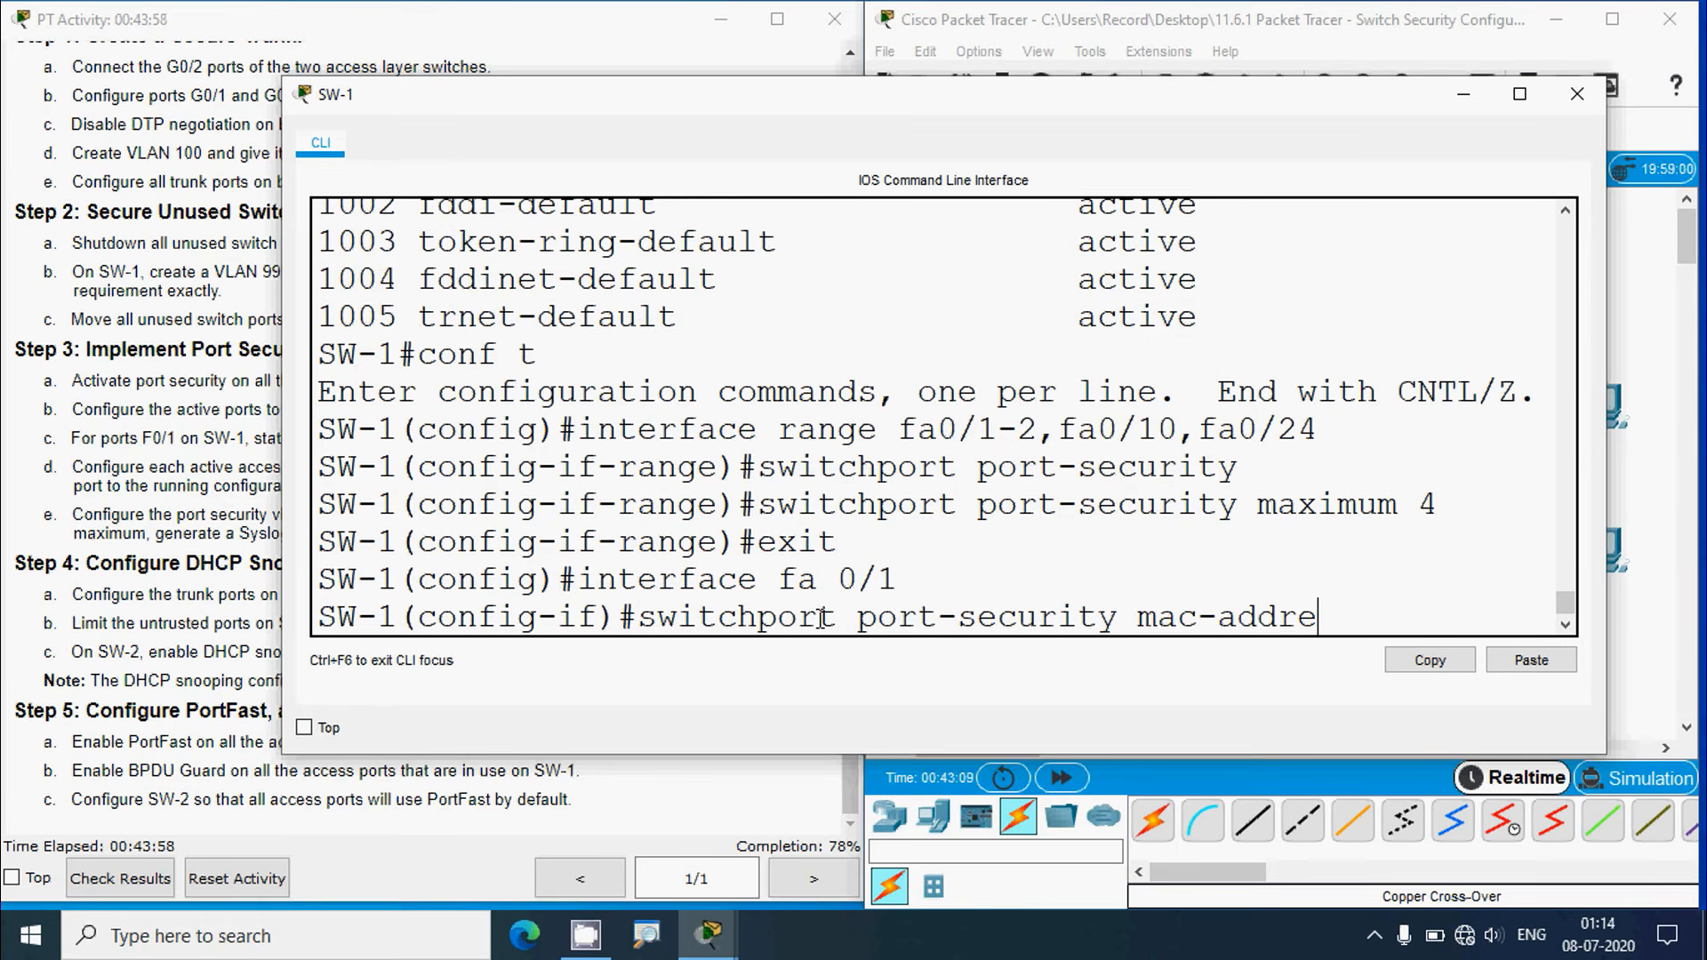
type("ss ?")
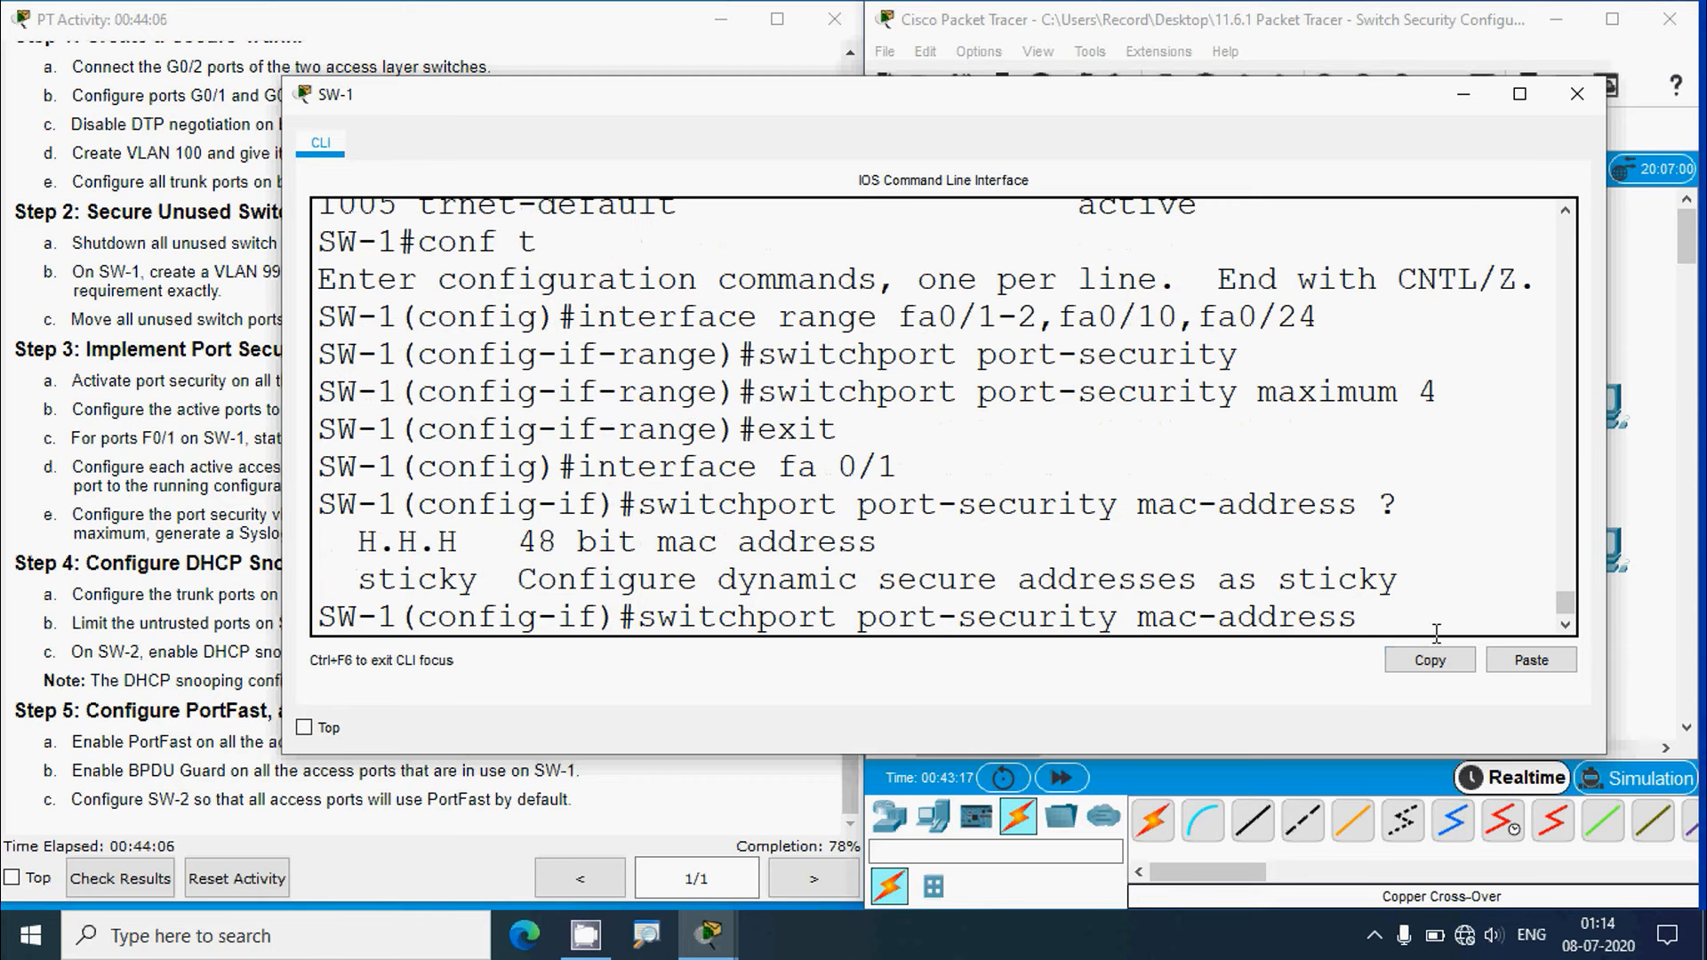
left_click(1525, 662)
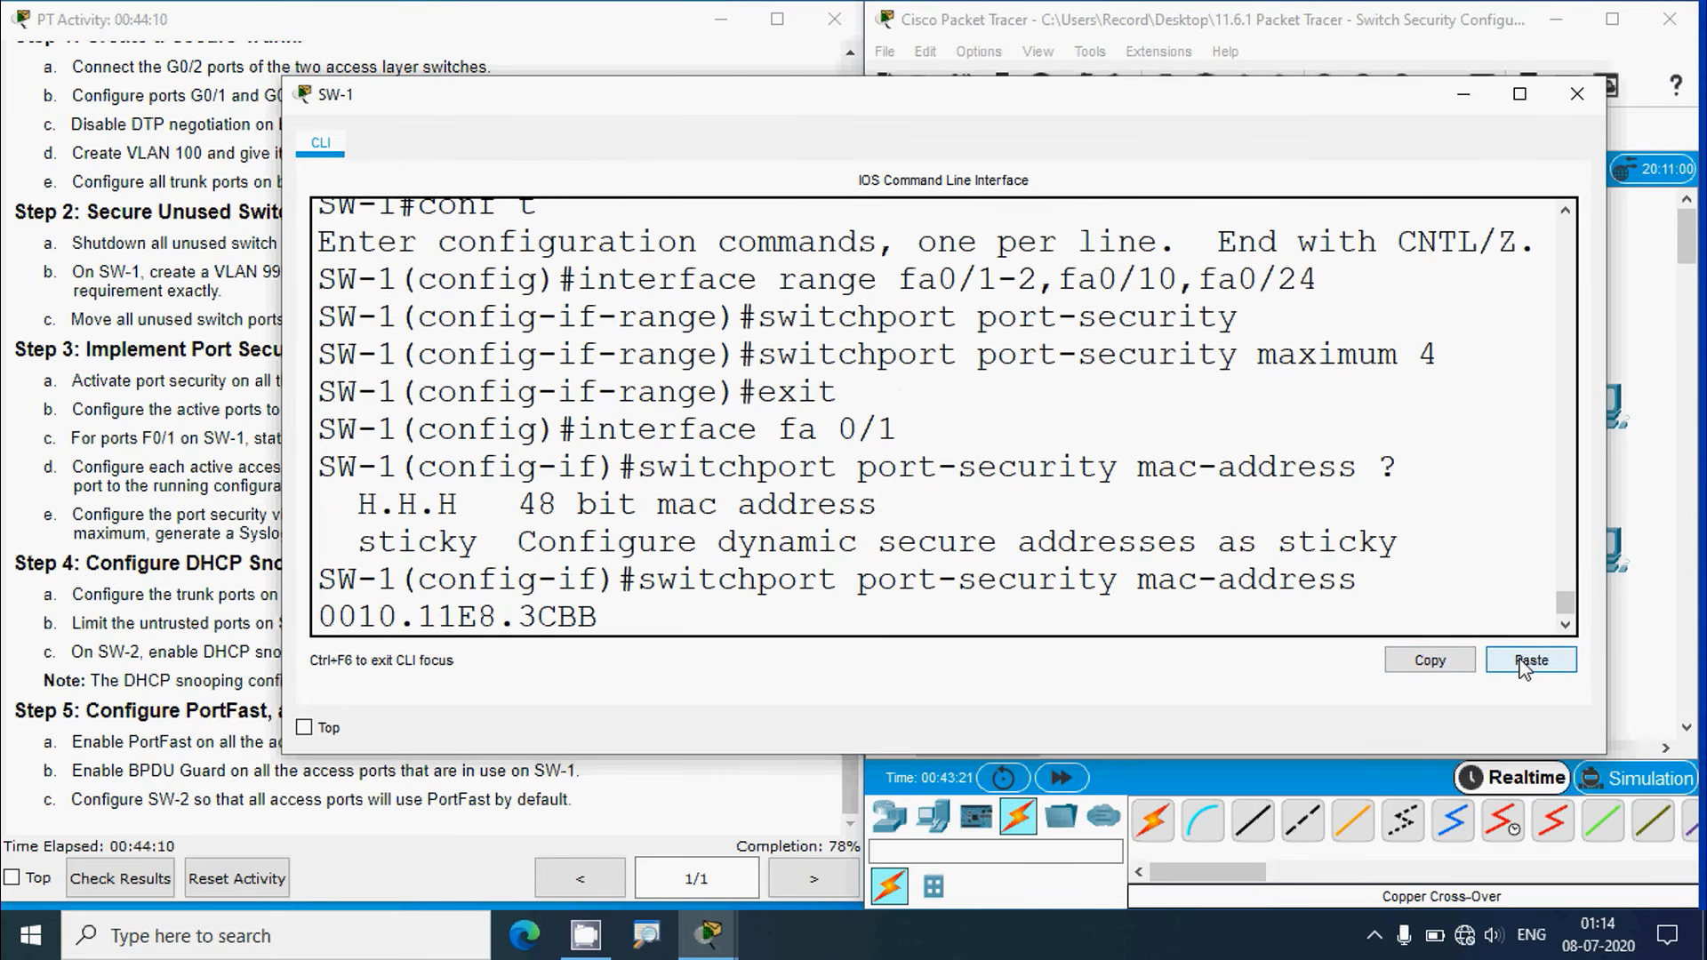
key("Return")
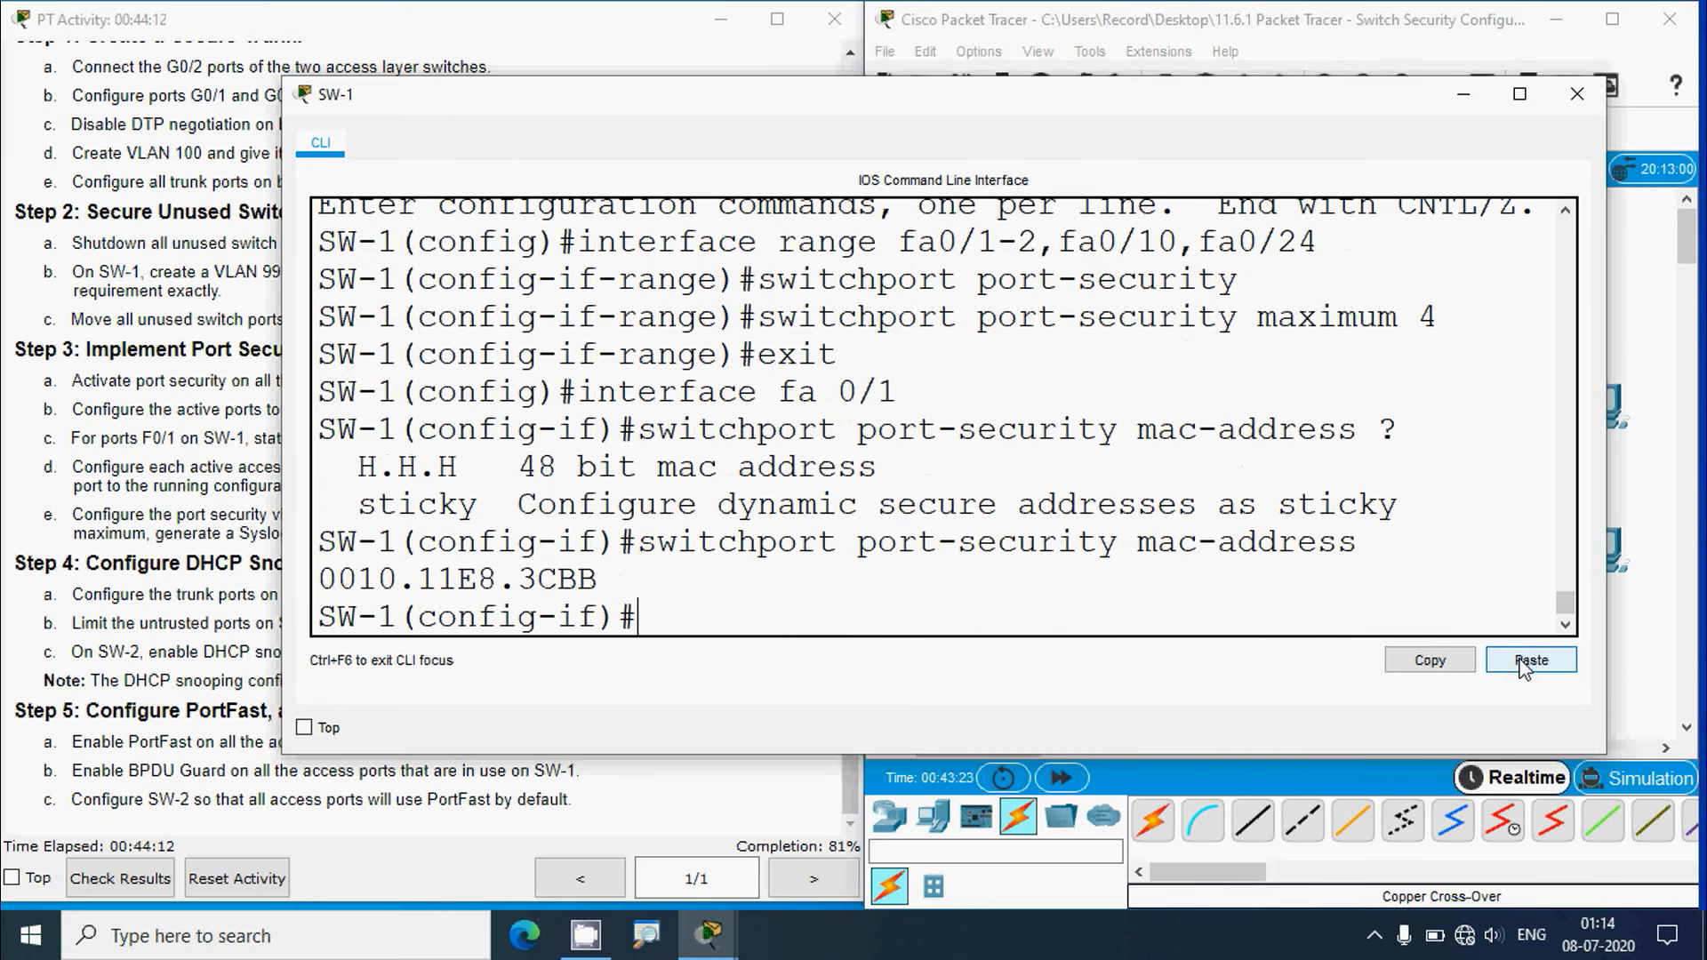
left_click(1576, 94)
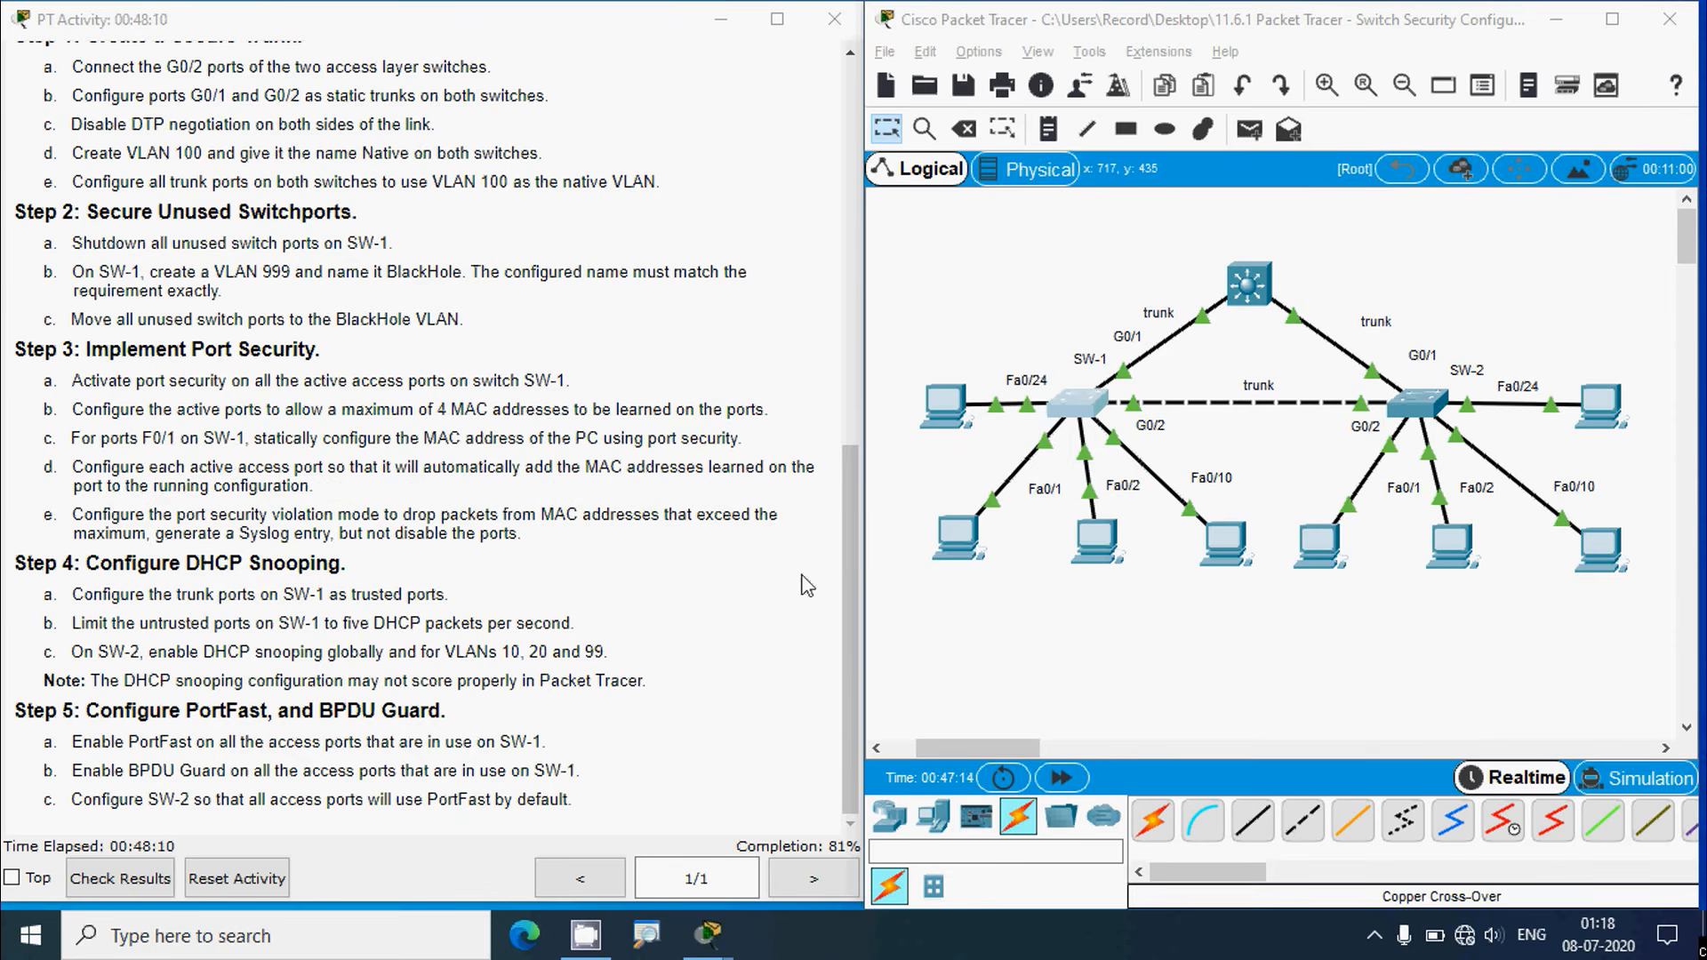
Reopen SW-1's command line maximized and select the interface range fa0/1-2, fa 0/10,fa0/24
left_click(960, 626)
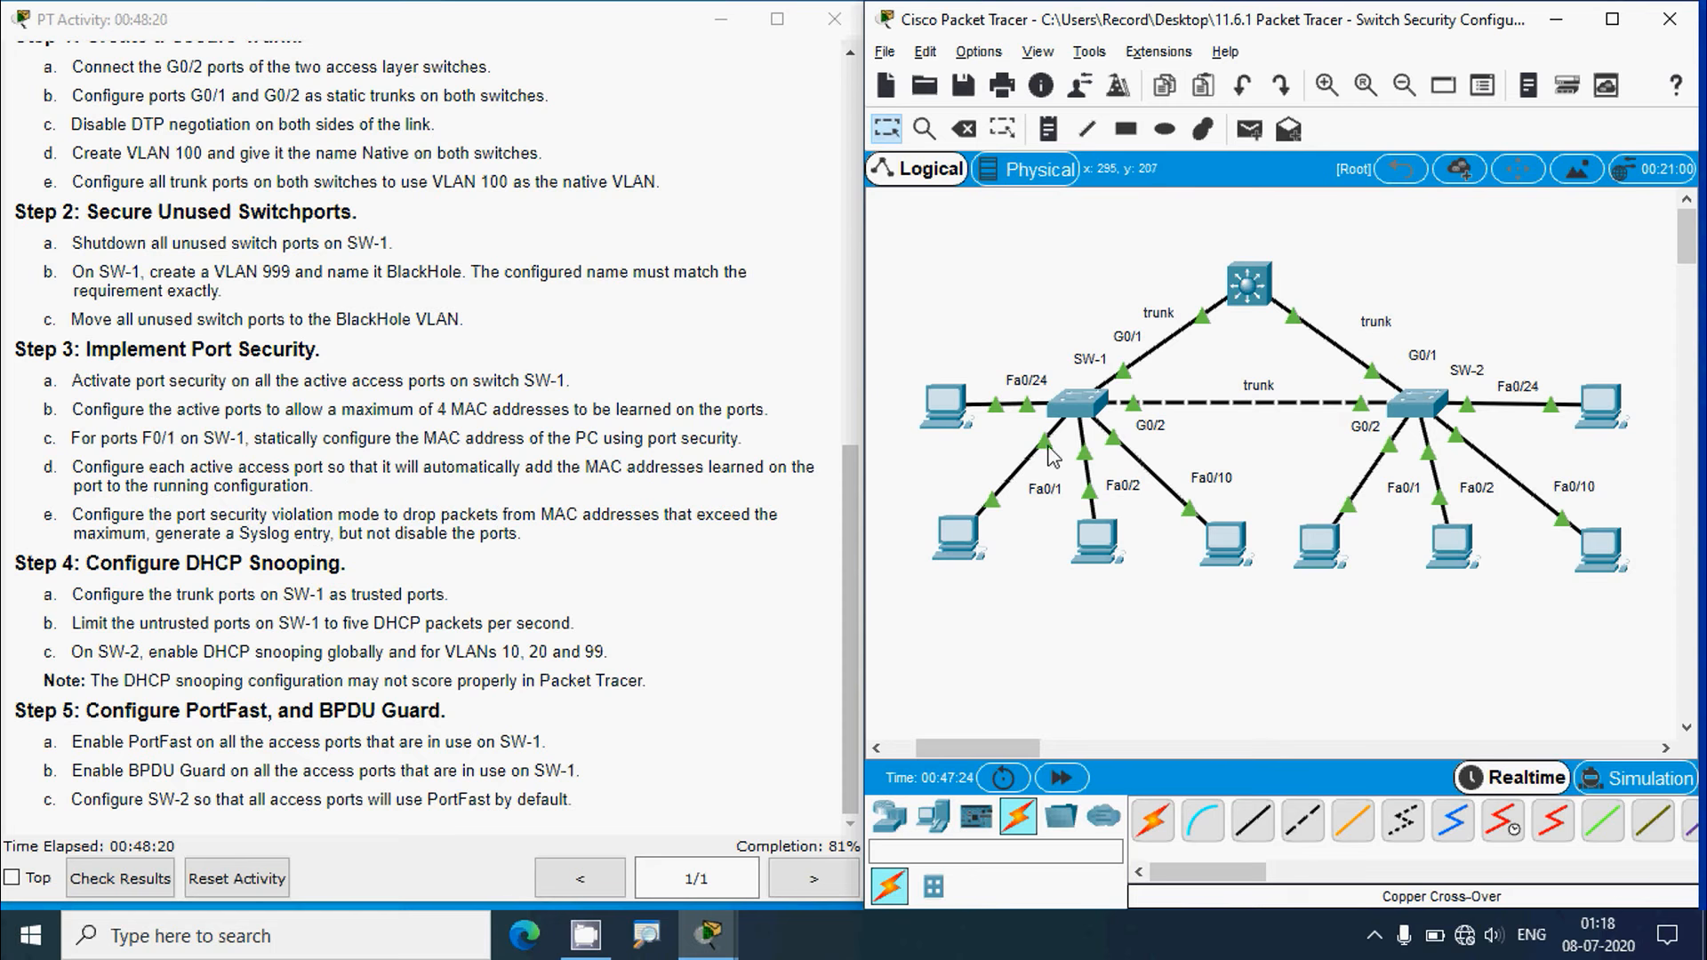
mouse_move(1049, 441)
left_click(1092, 414)
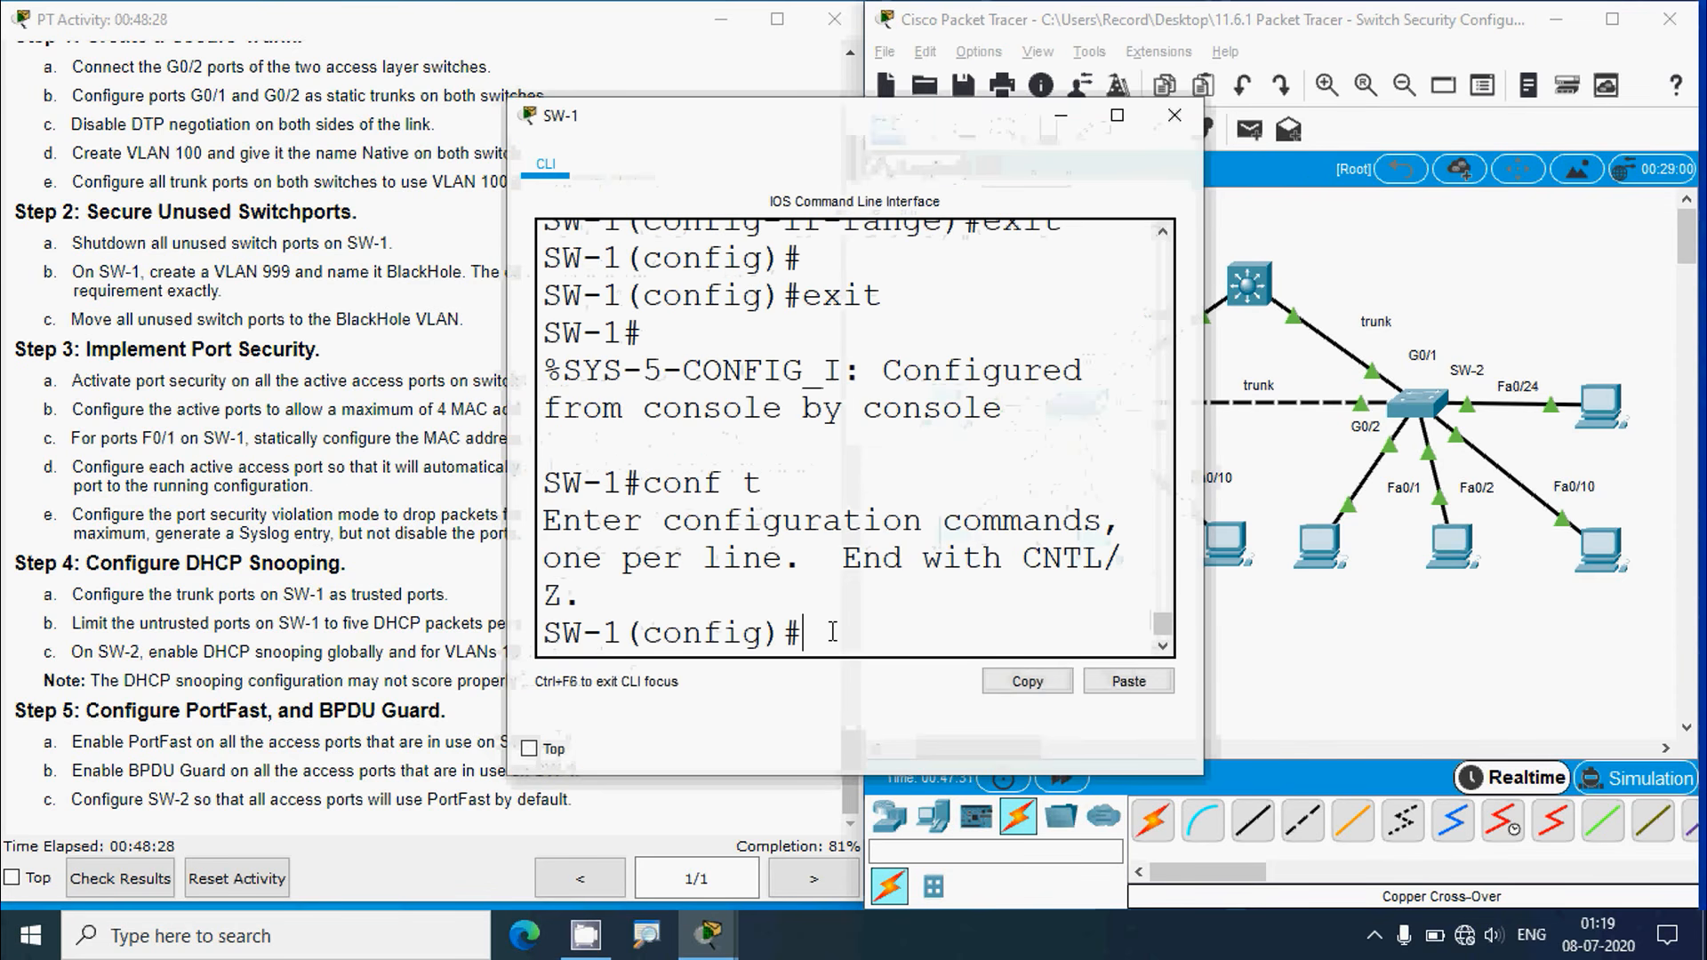
left_click(1116, 115)
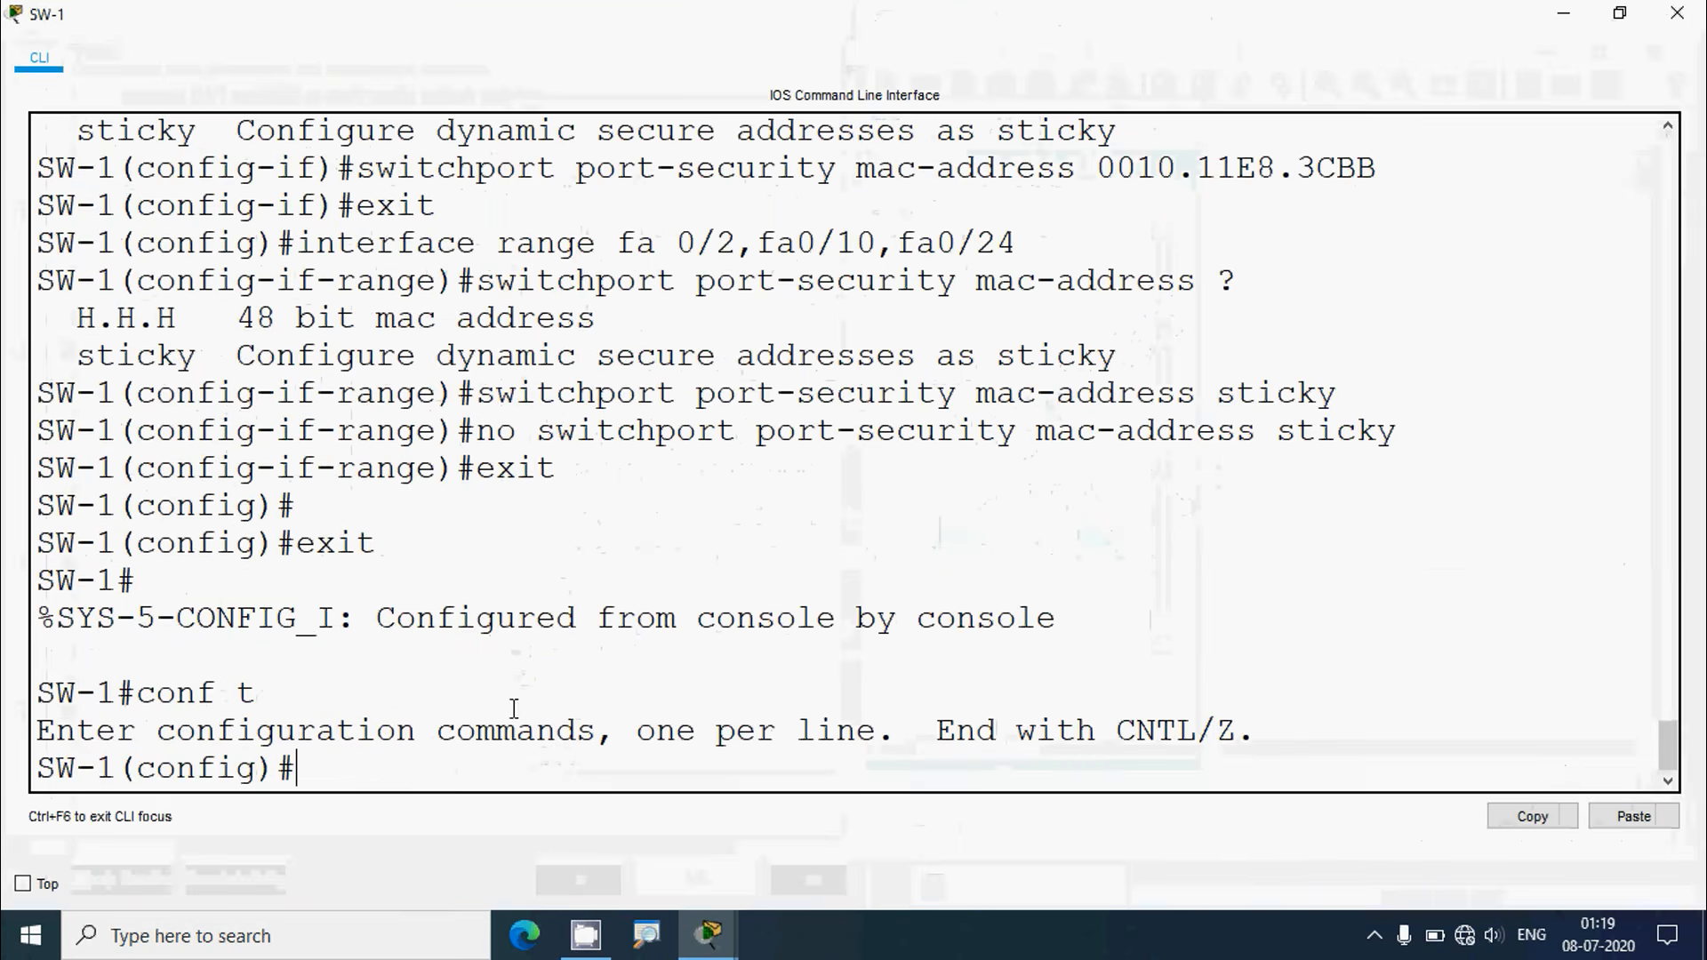
type("in")
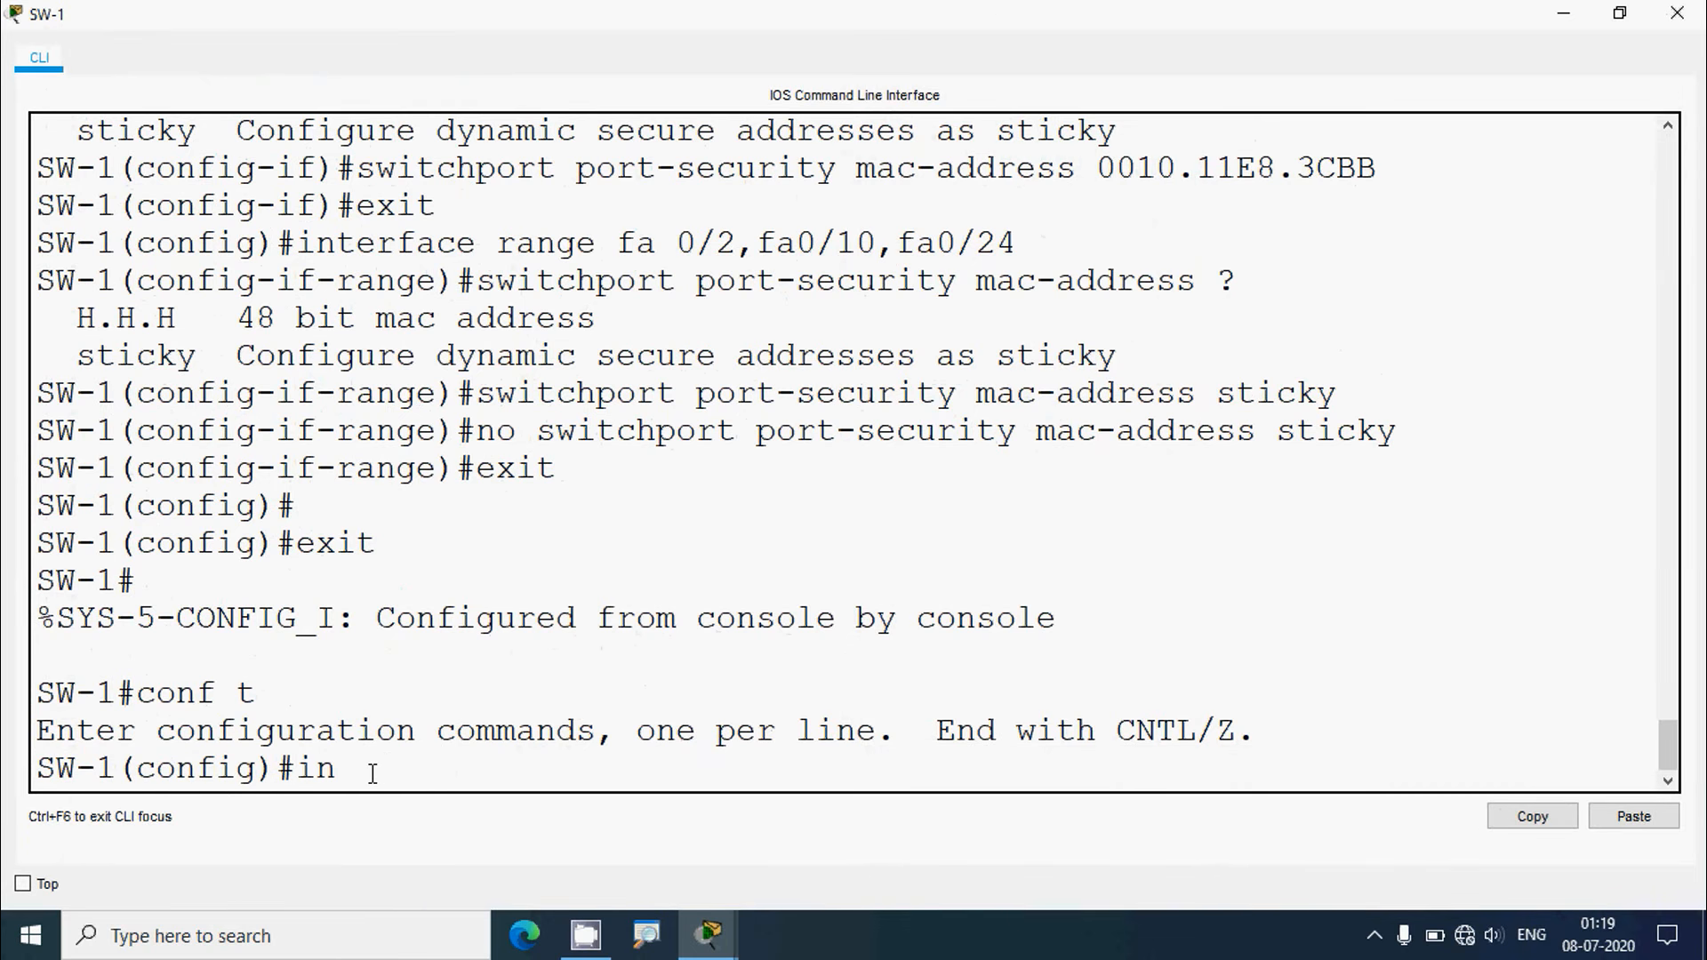
type("terface range")
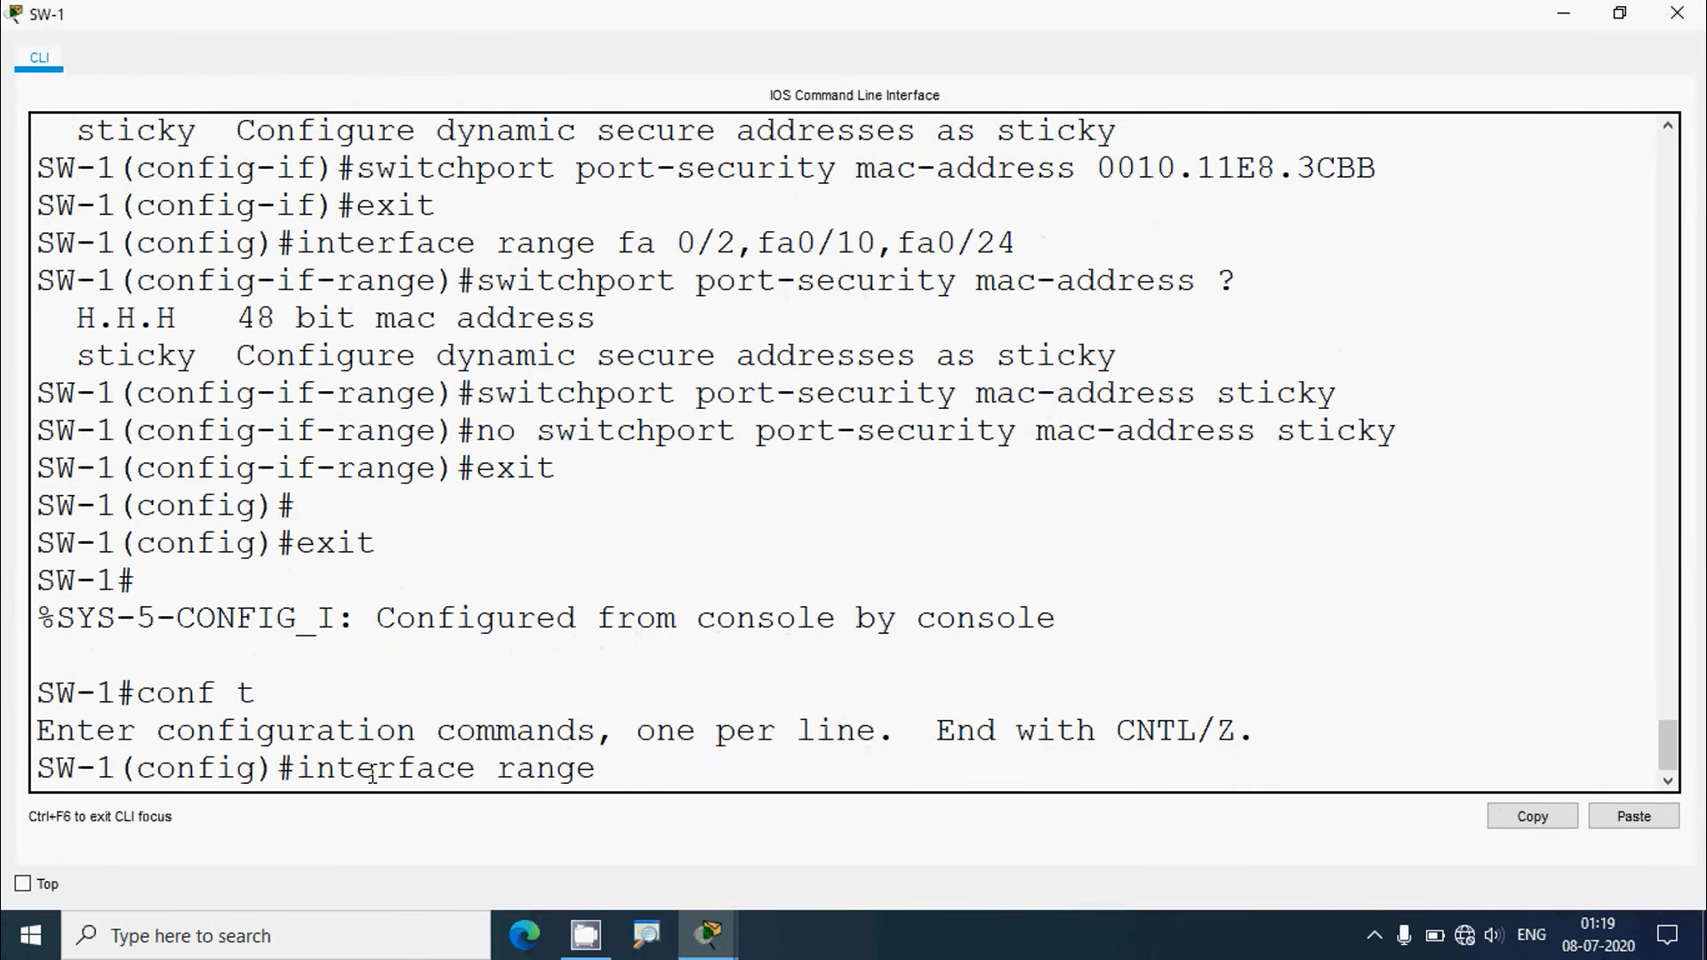
type(" fa0/1-2, fa")
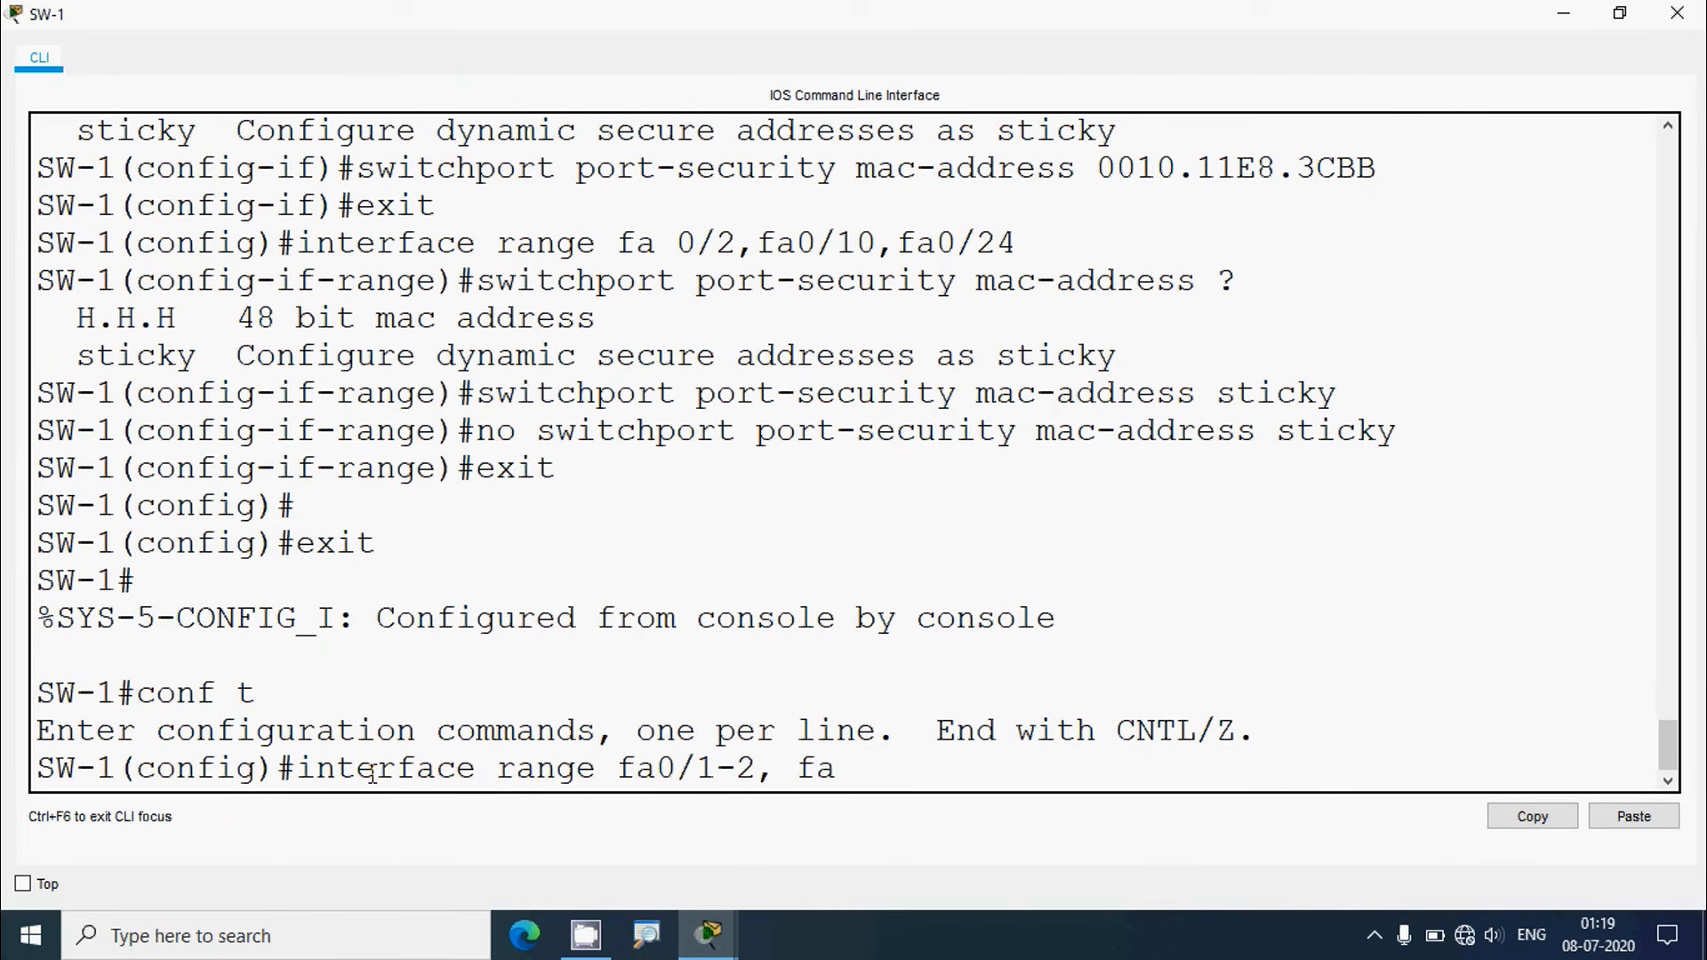
type(" 0/10,fa0/")
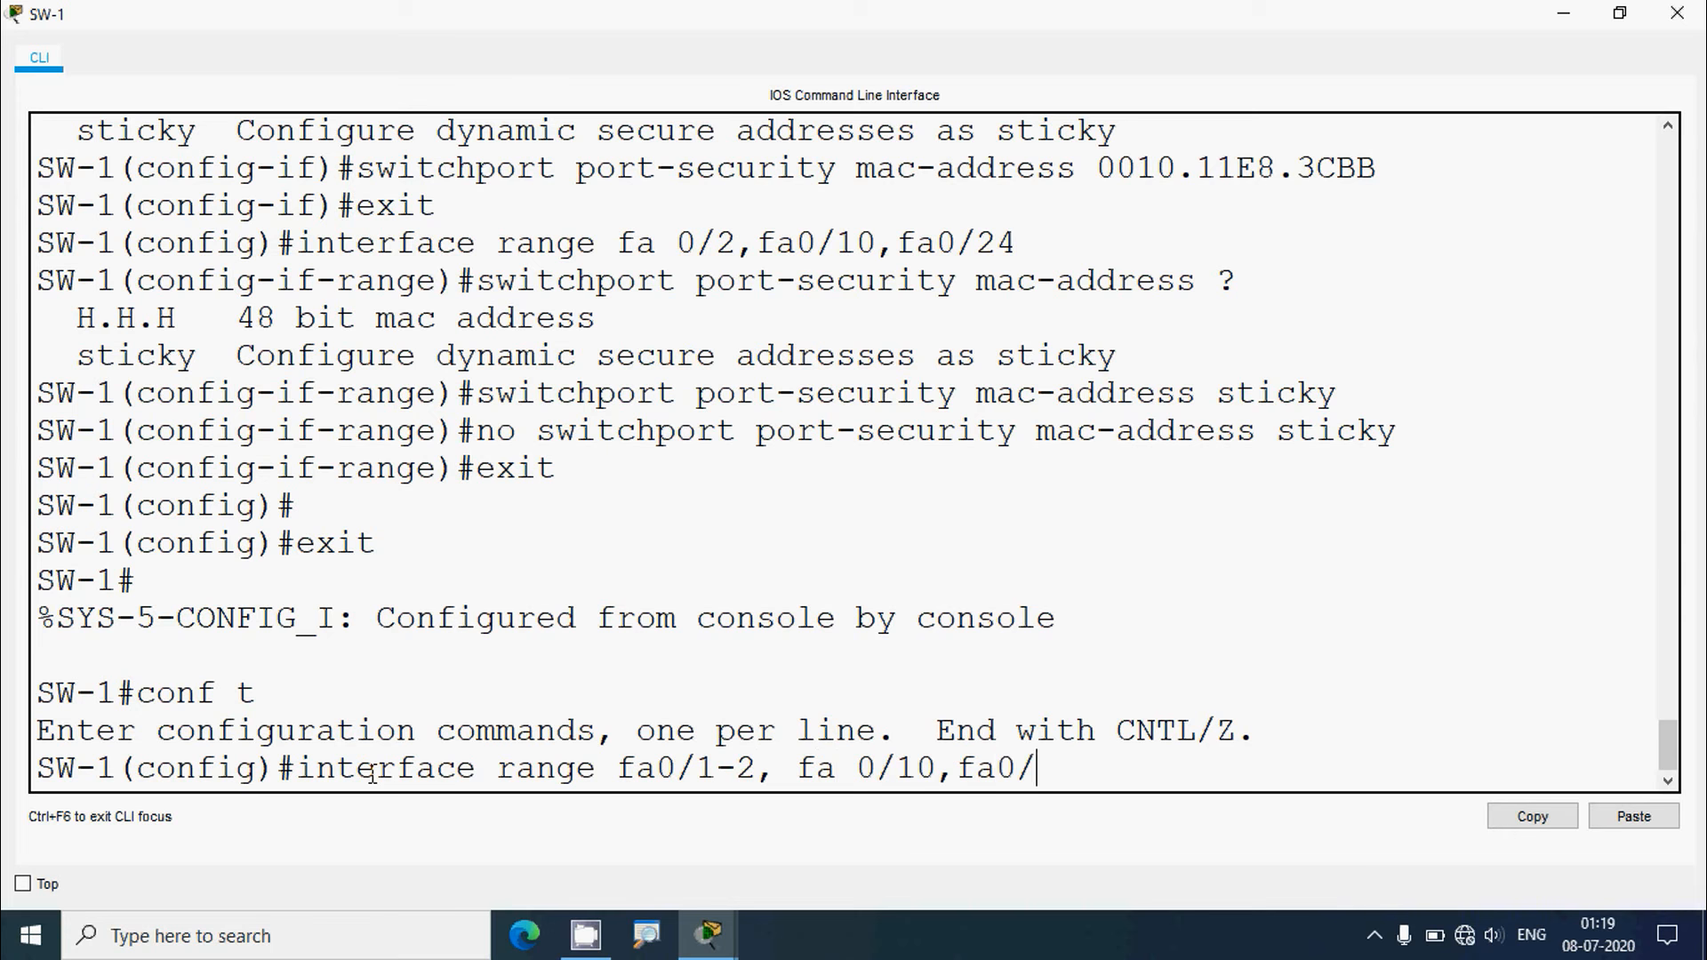
type("24")
key("Return")
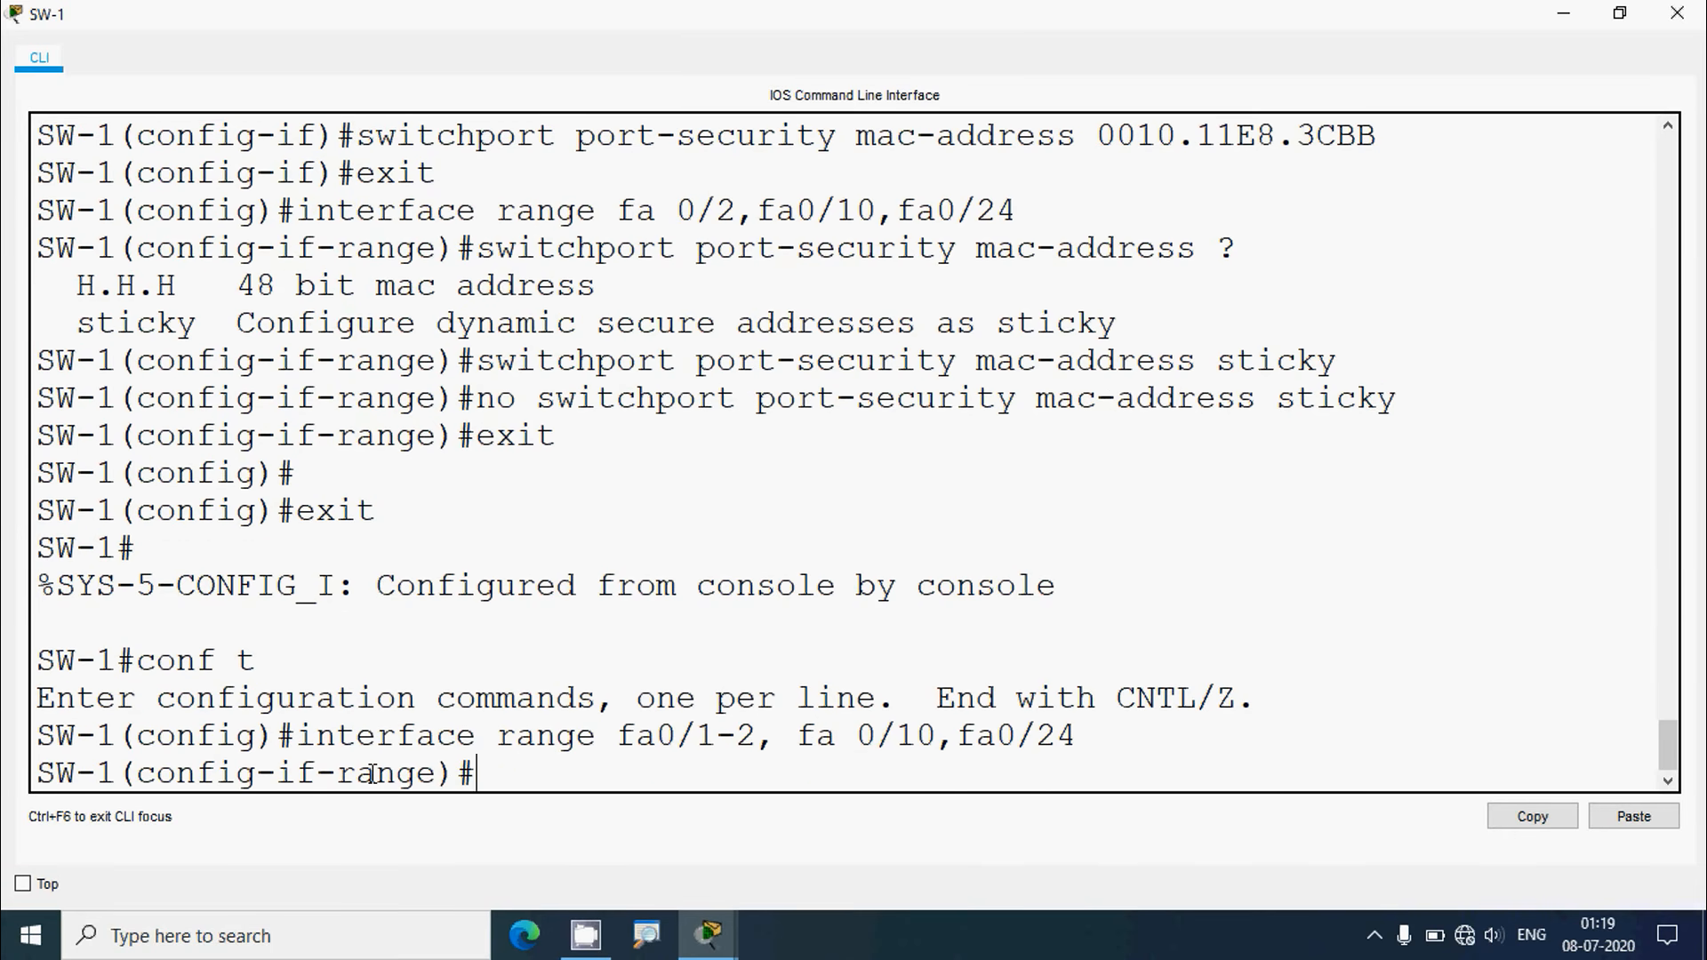
Enable sticky MAC learning on the selected ports with switchport port-security mac-address sticky, checking the available options, and close SW-1
type("switchport")
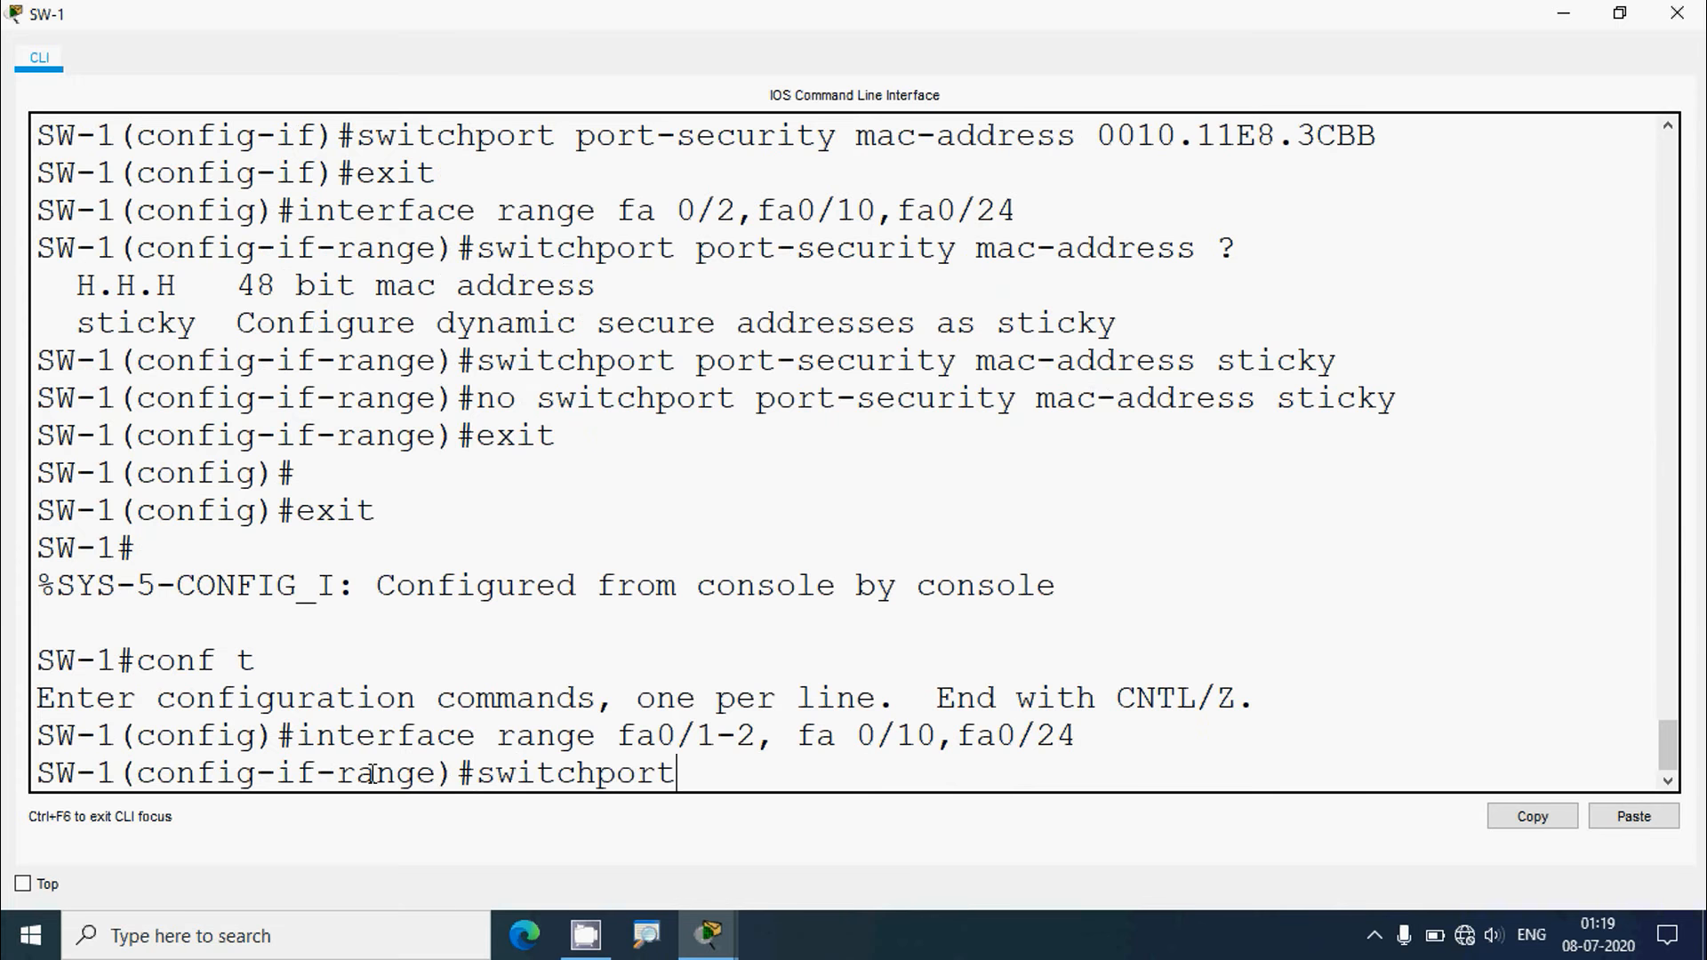
type(" port-security")
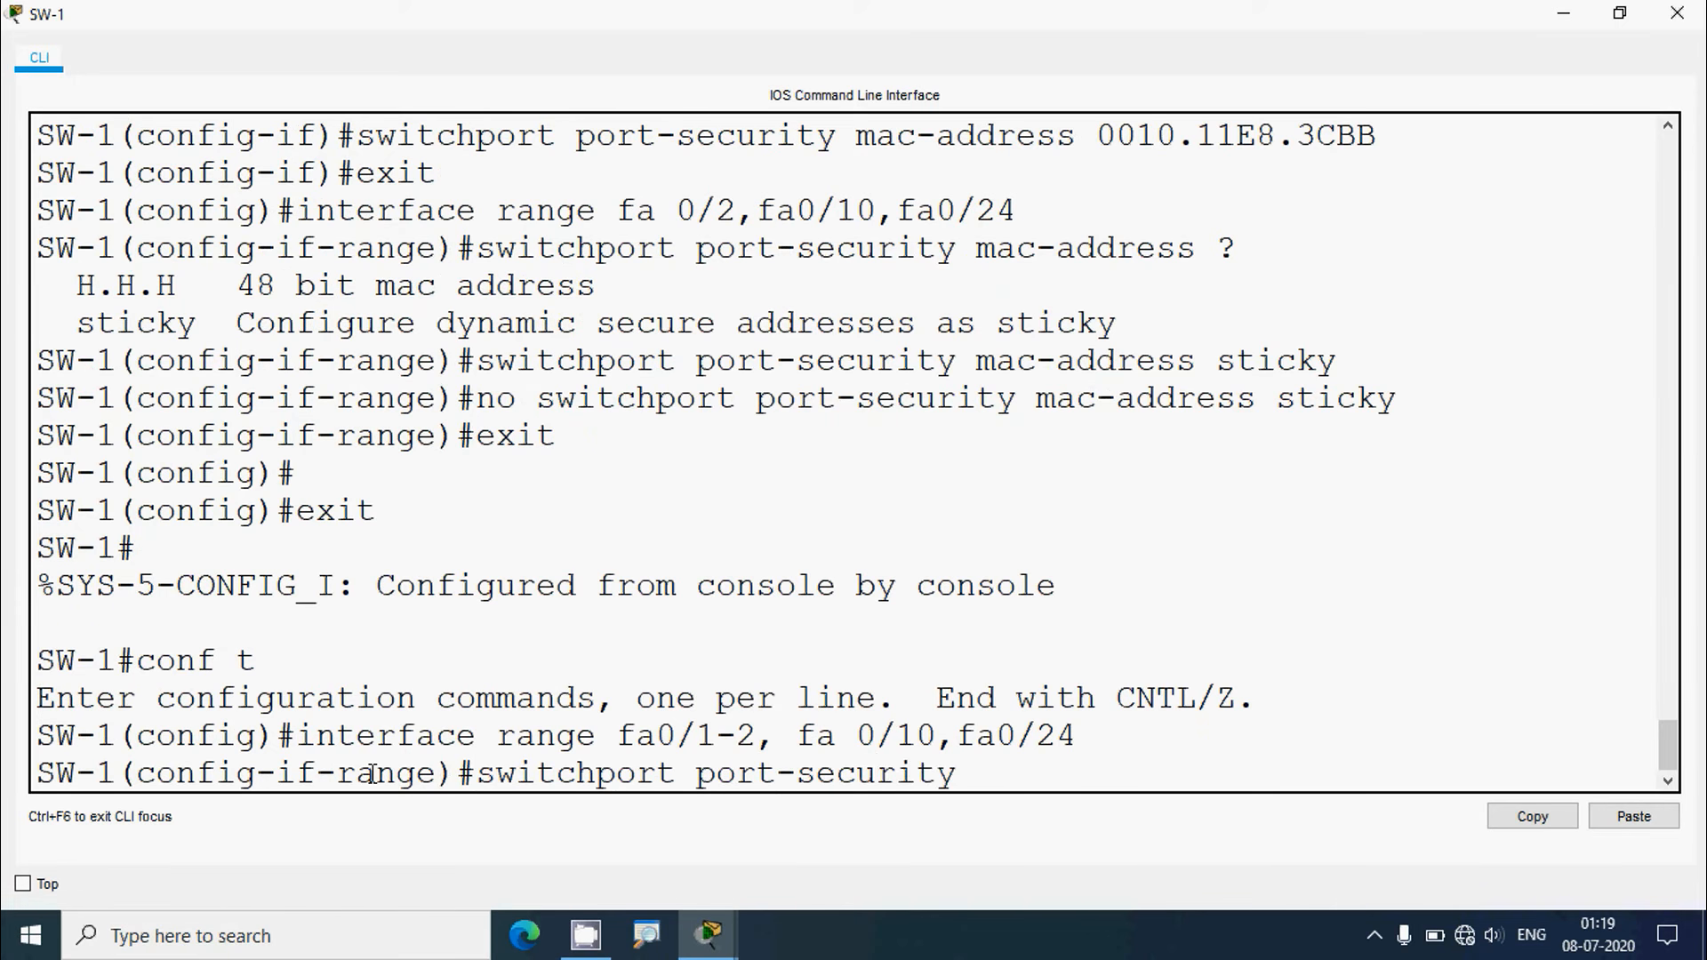
type(" mac-addr")
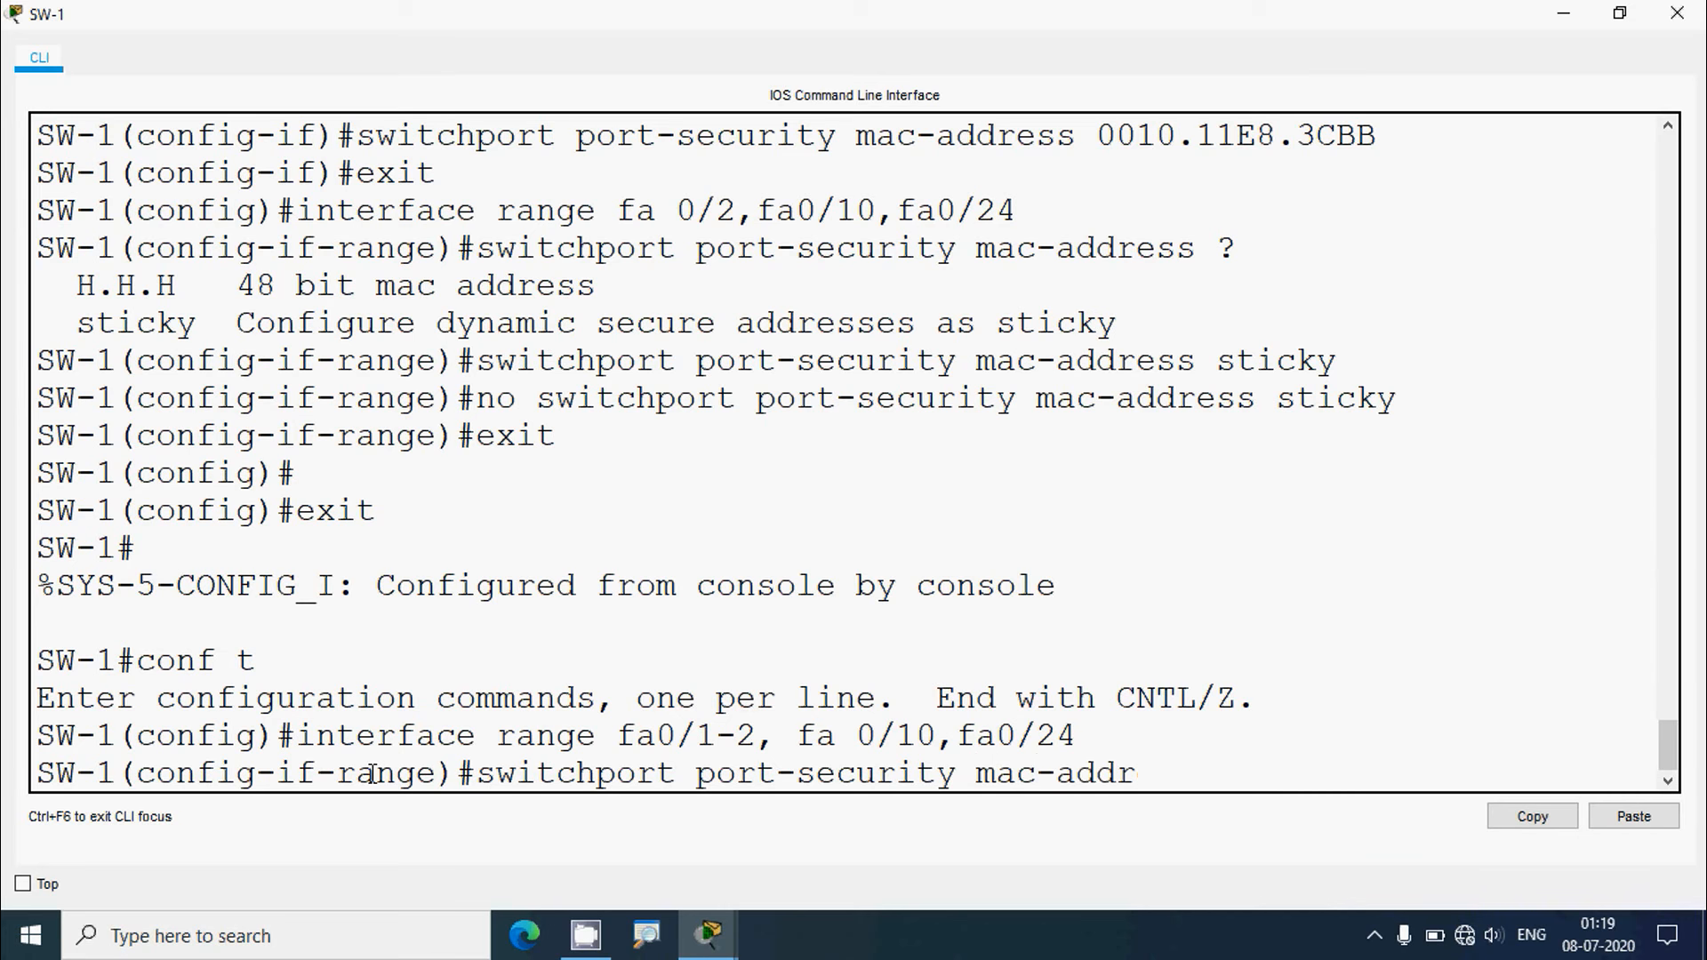
type("ess stick")
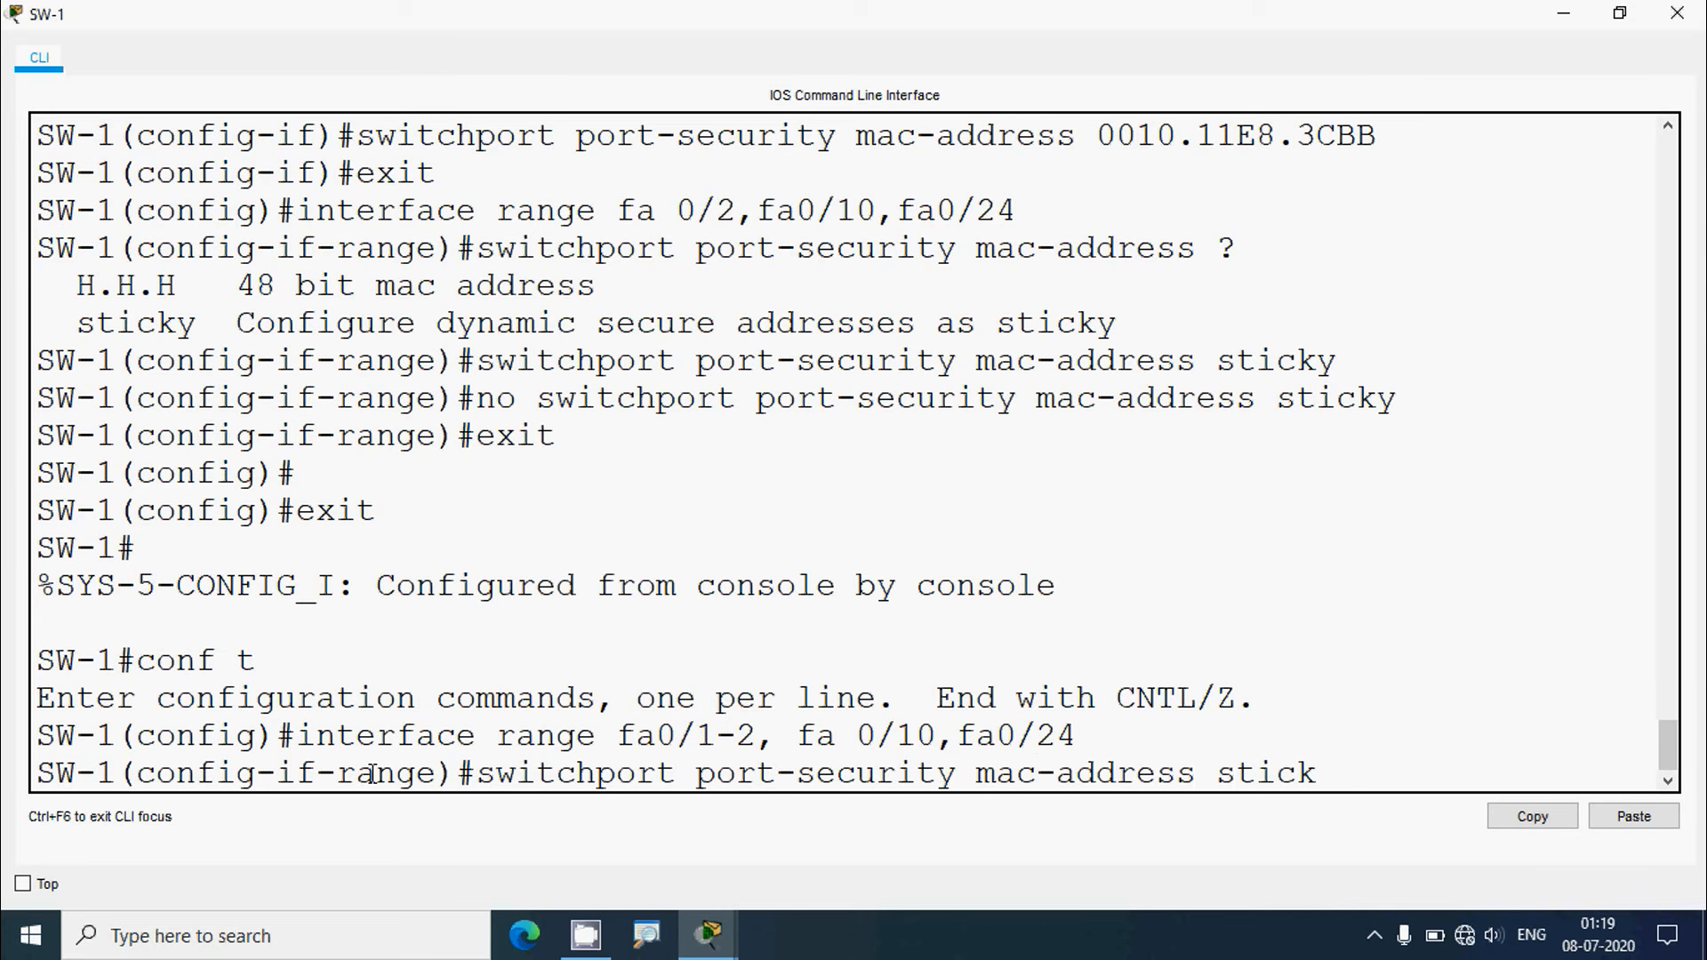
type("y")
key("BackSpace")
key("BackSpace")
key("BackSpace")
key("BackSpace")
key("BackSpace")
key("BackSpace")
type("?")
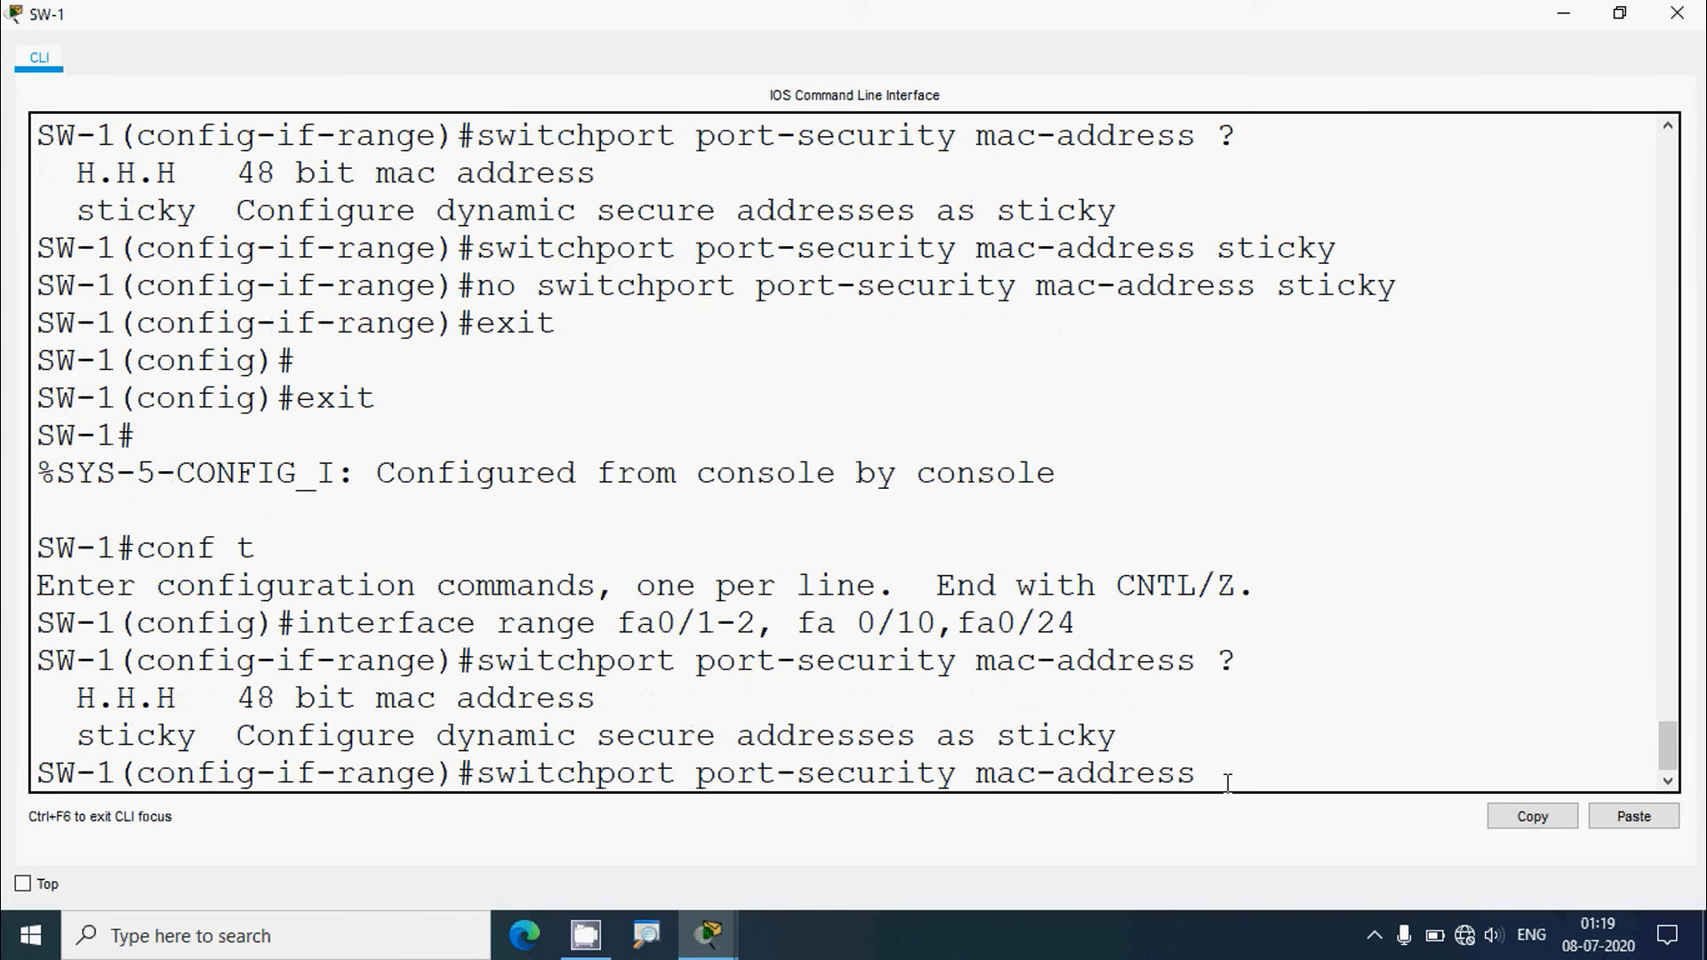
type("sticky")
key("Return")
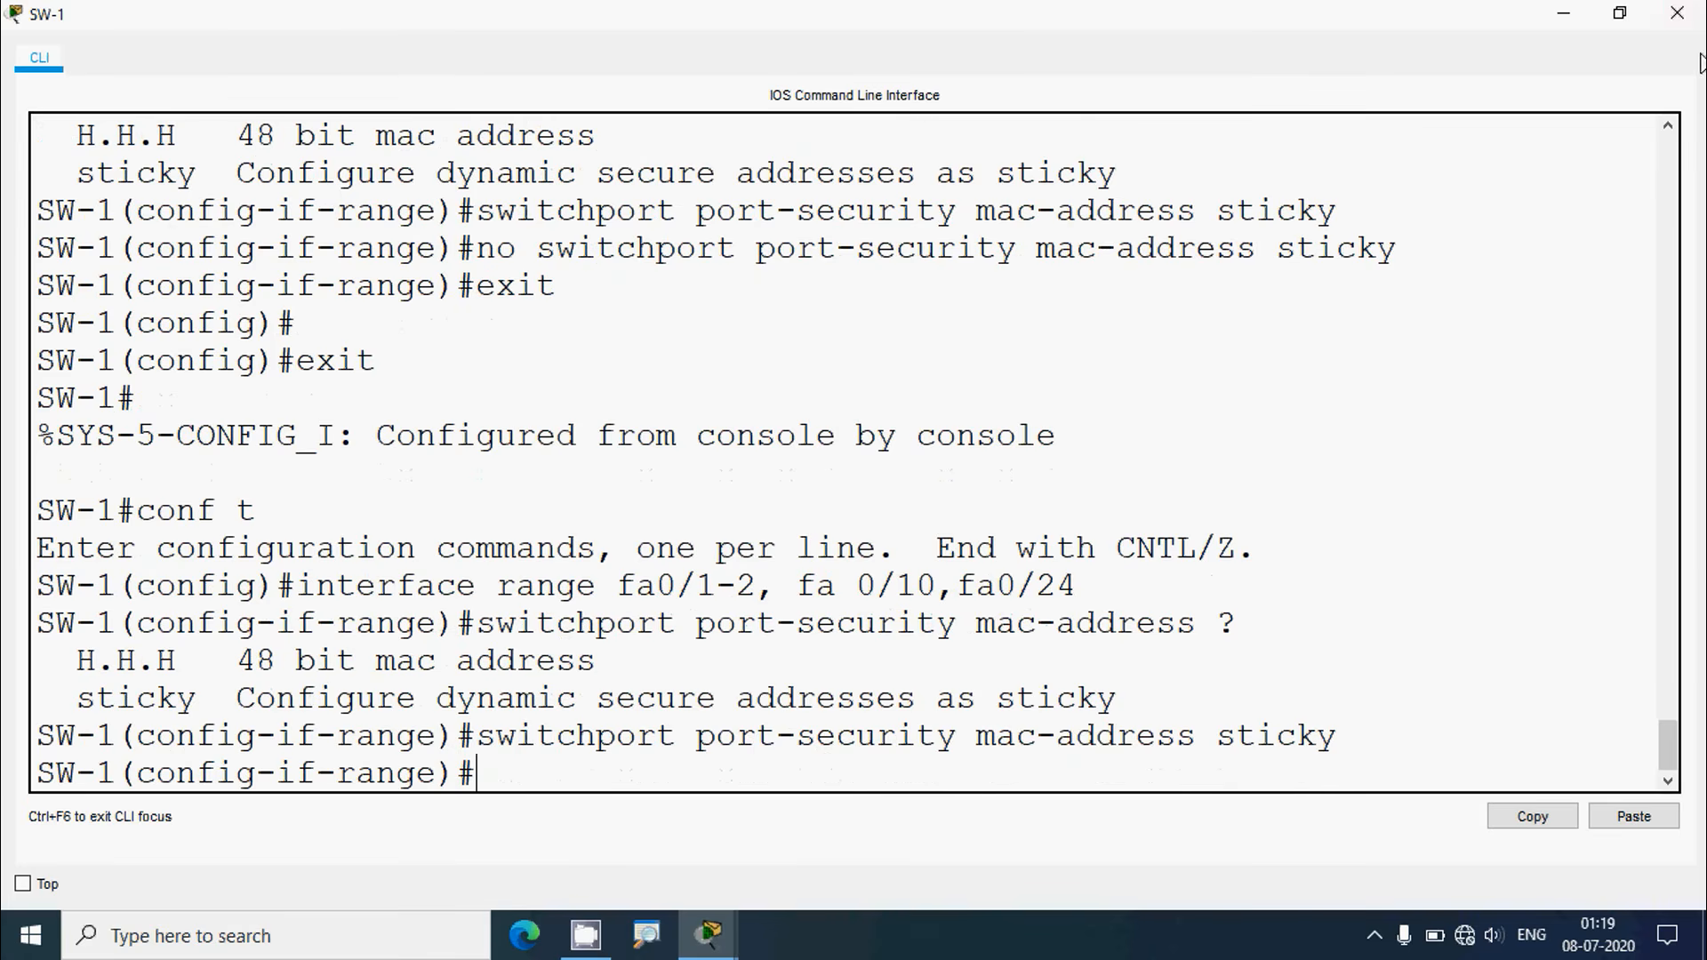
left_click(1620, 12)
left_click(1175, 116)
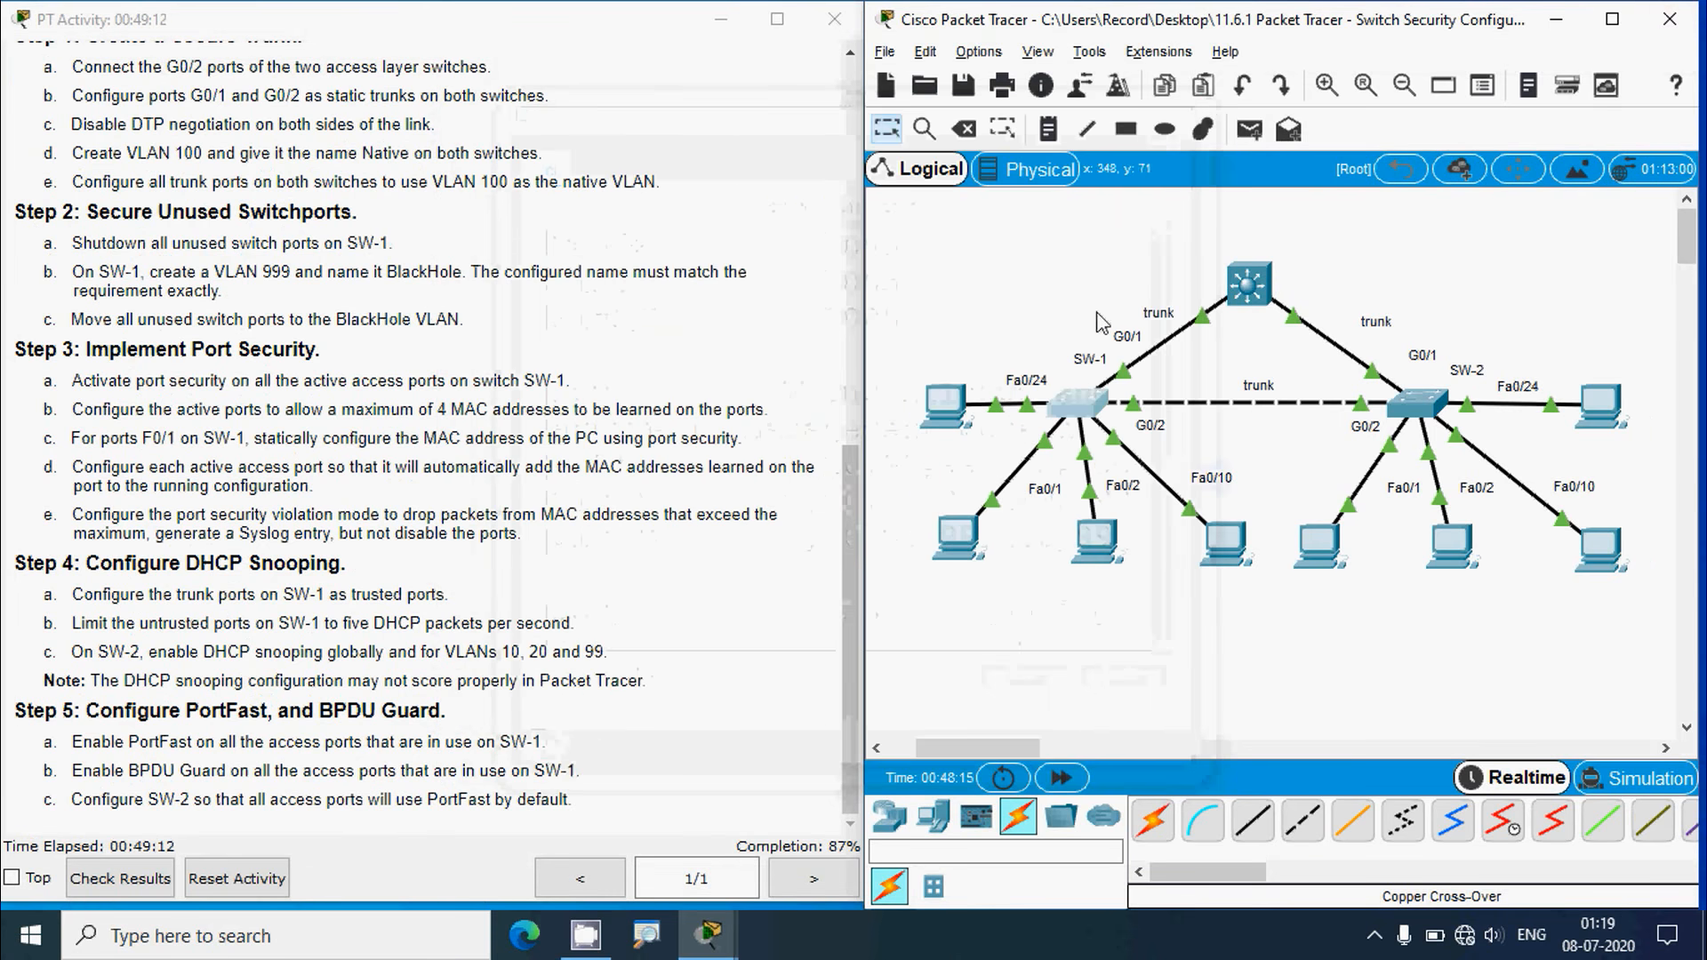
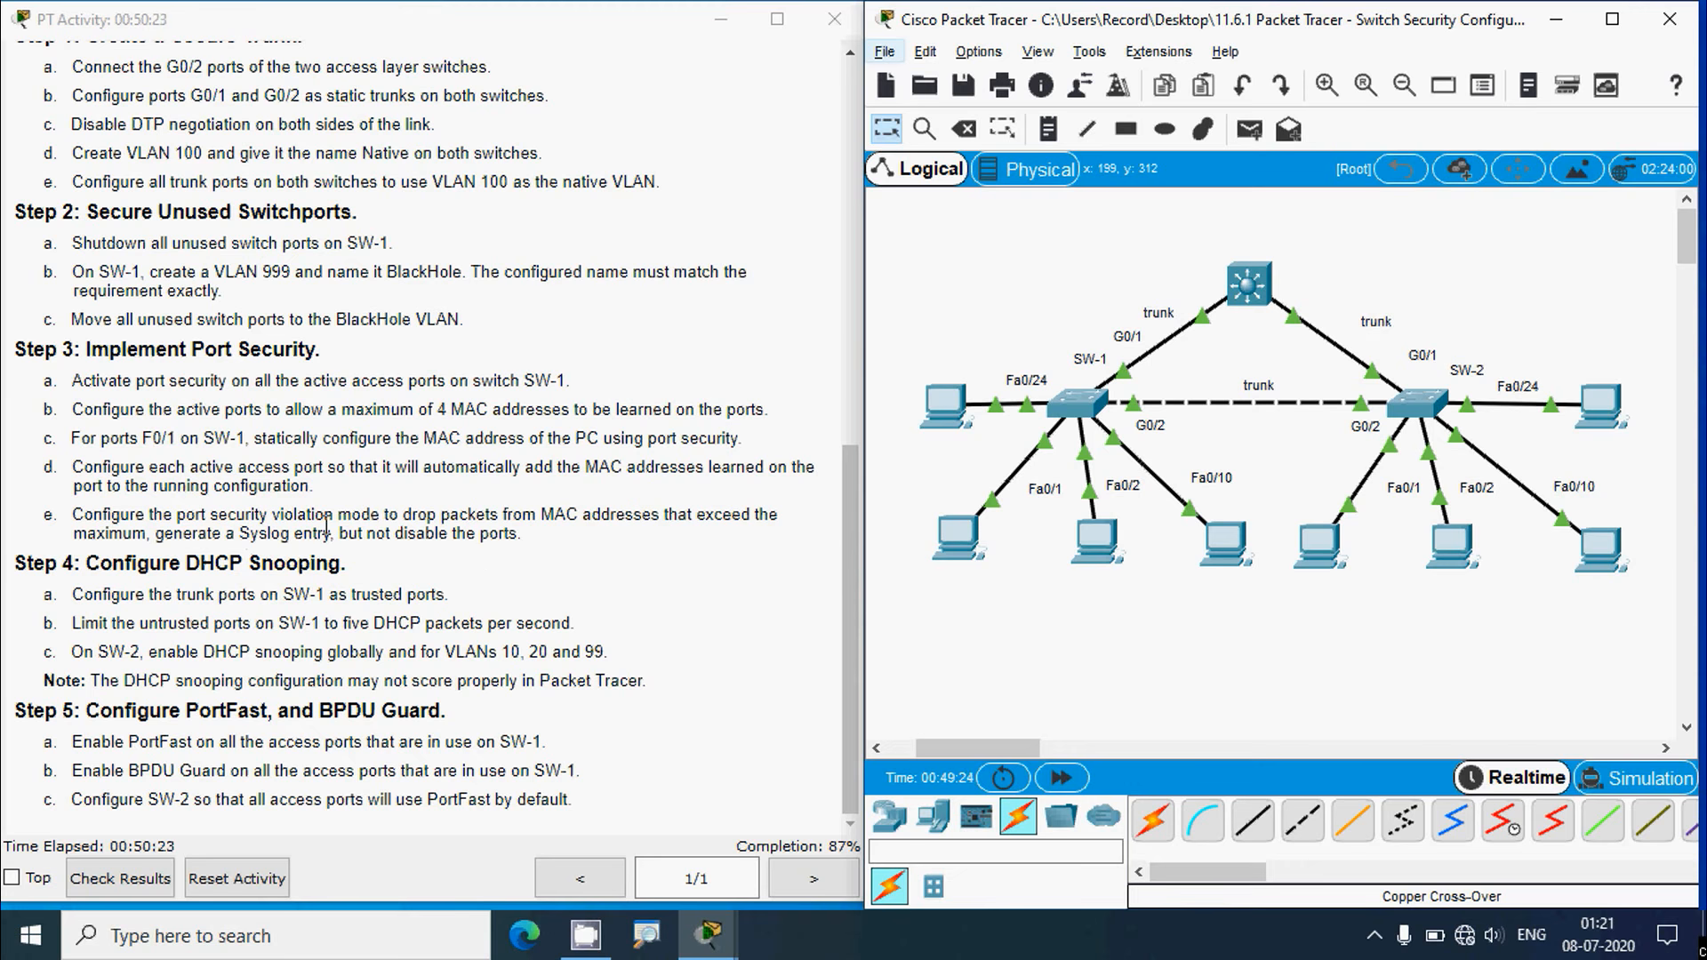
Set the port-security violation mode to restrict on SW-1's selected access ports with switchport port-security violation restrict, and close SW-1
left_click(1077, 405)
left_click(1117, 115)
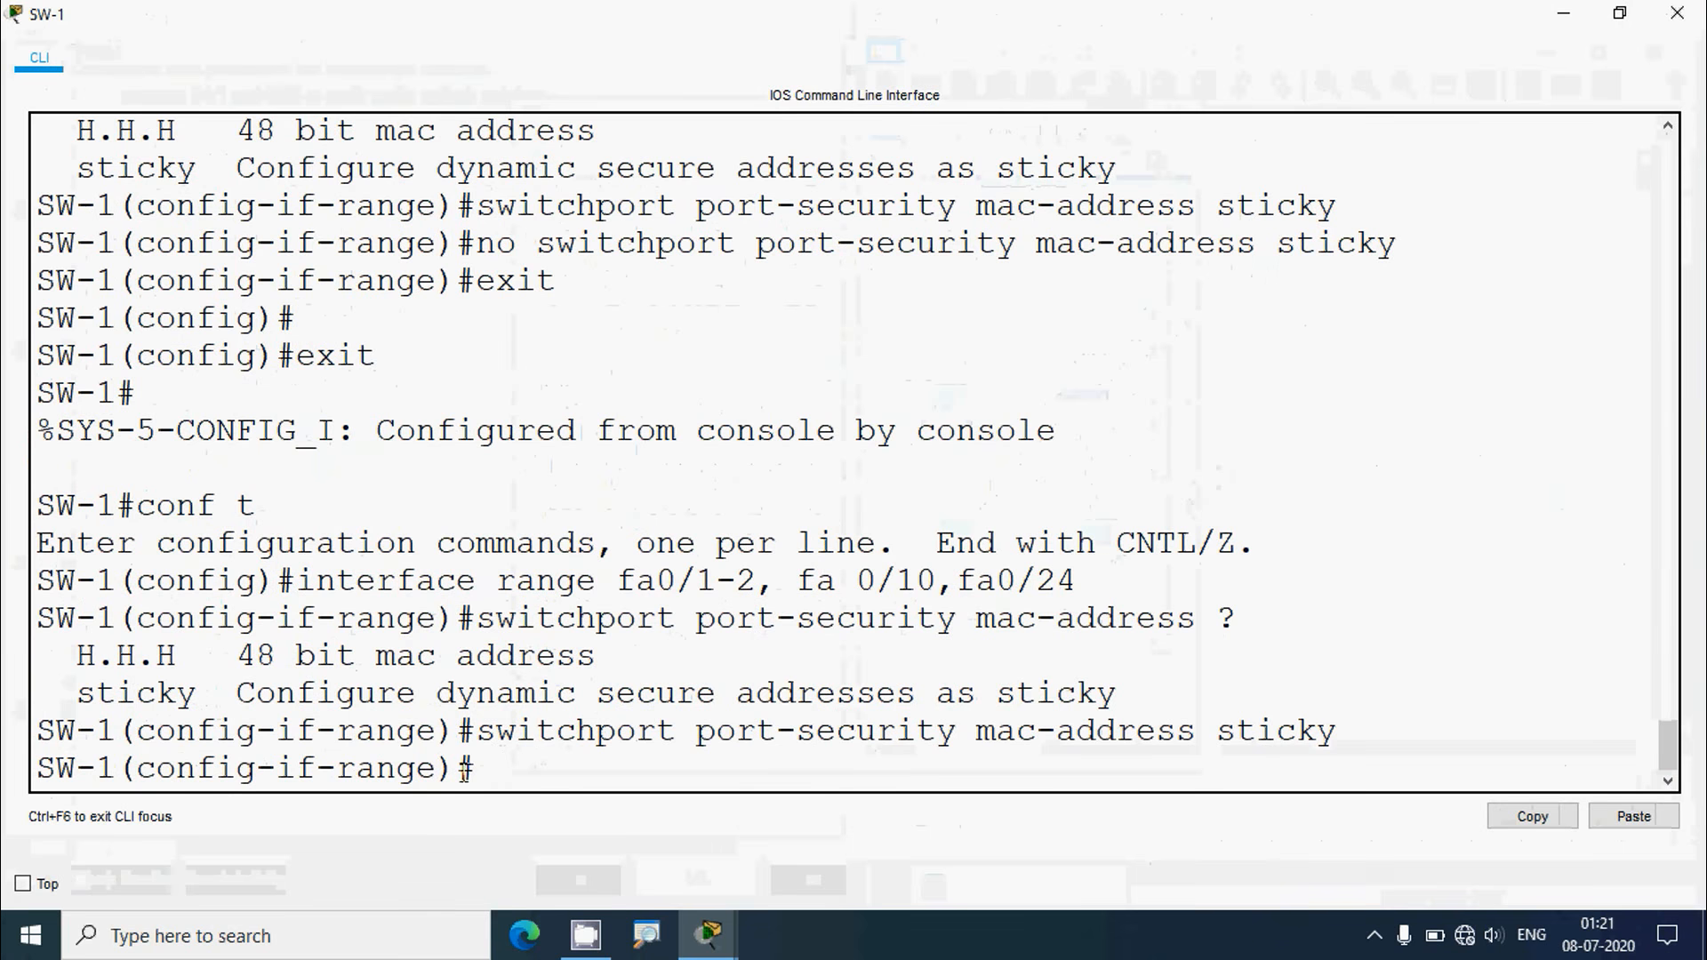
type("switch")
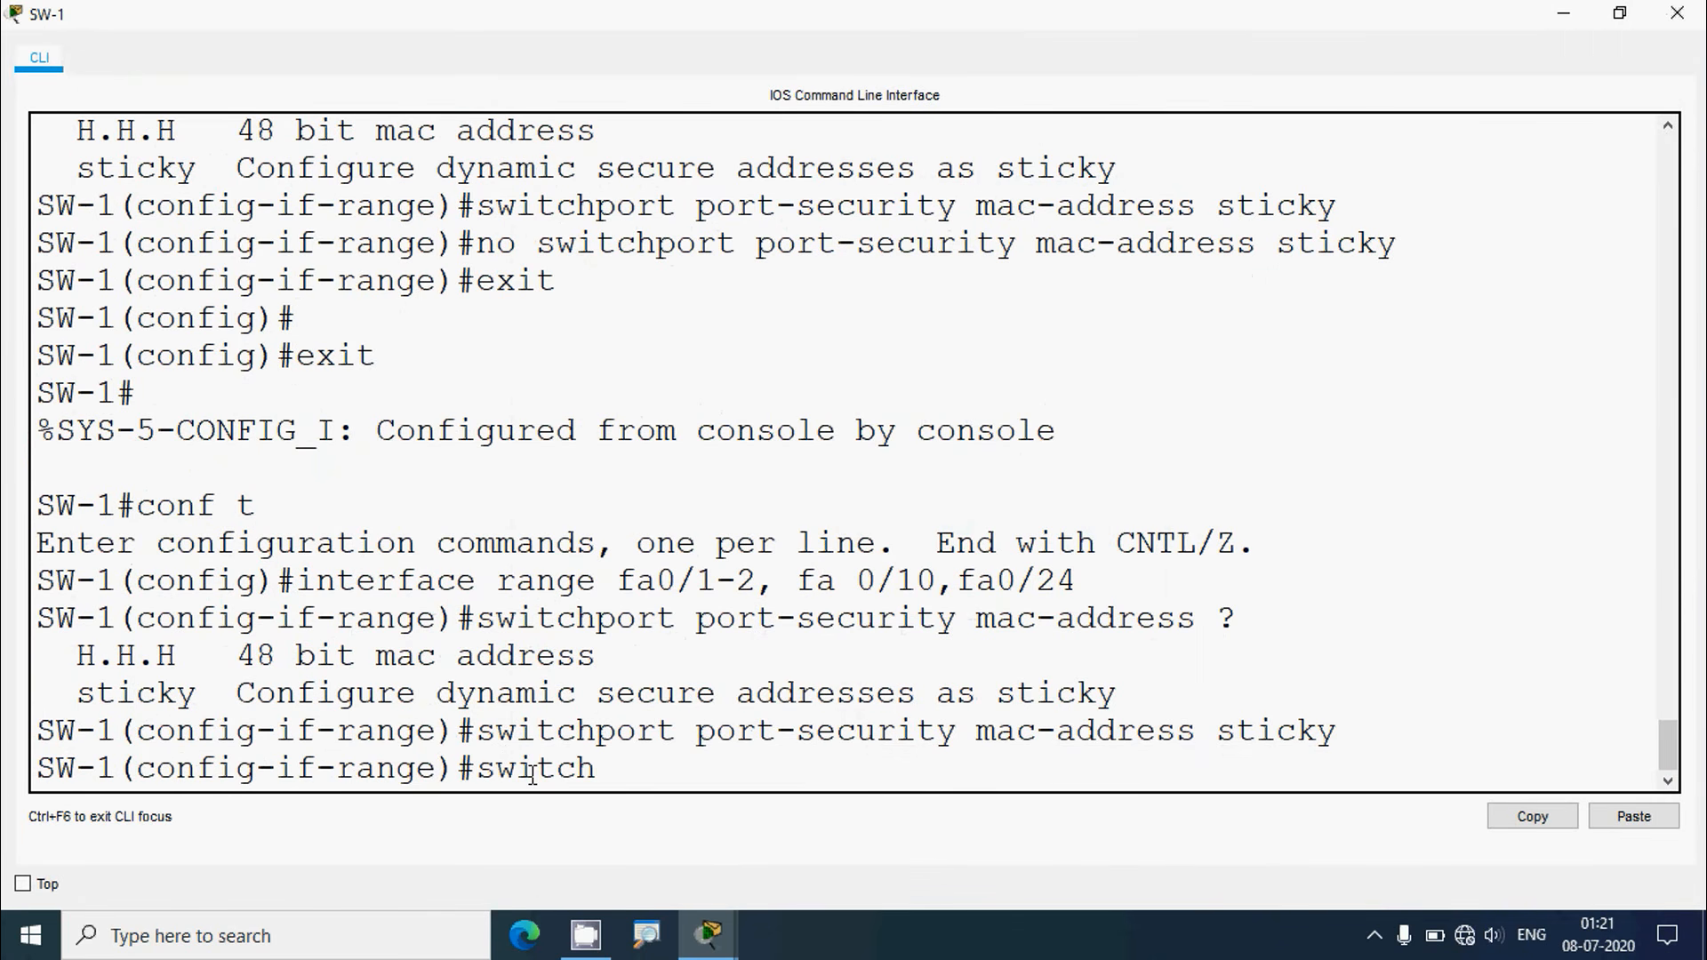
type("port port-secur")
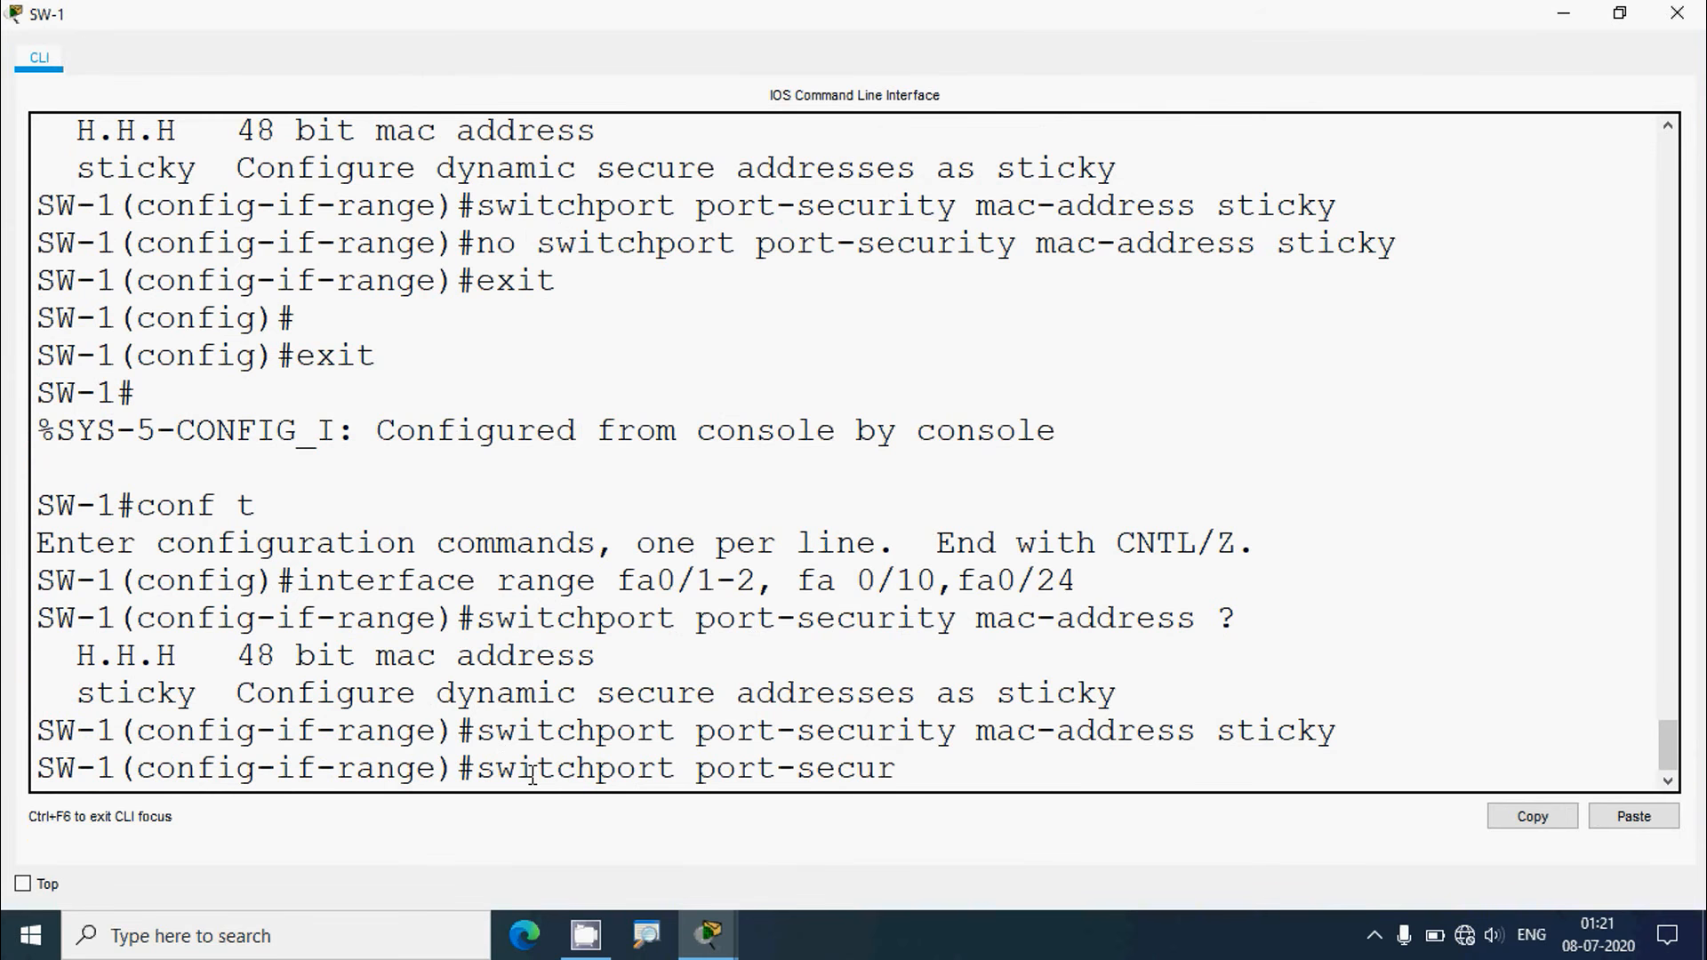
type("ity violation restrict")
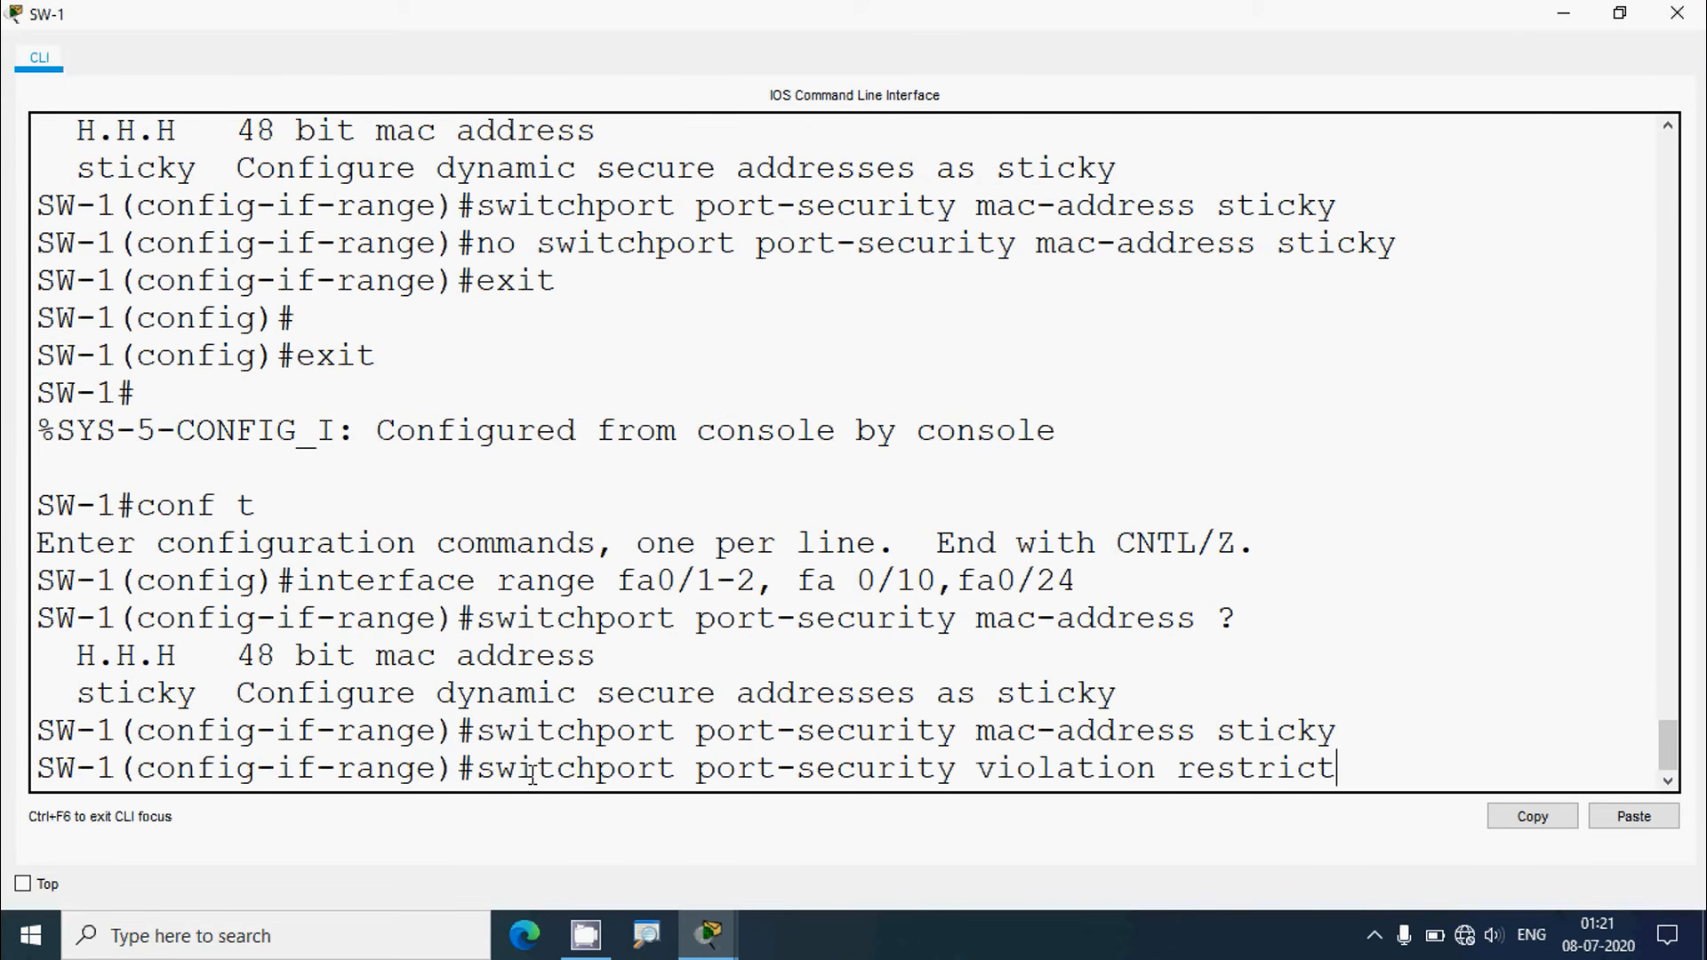
key("Return")
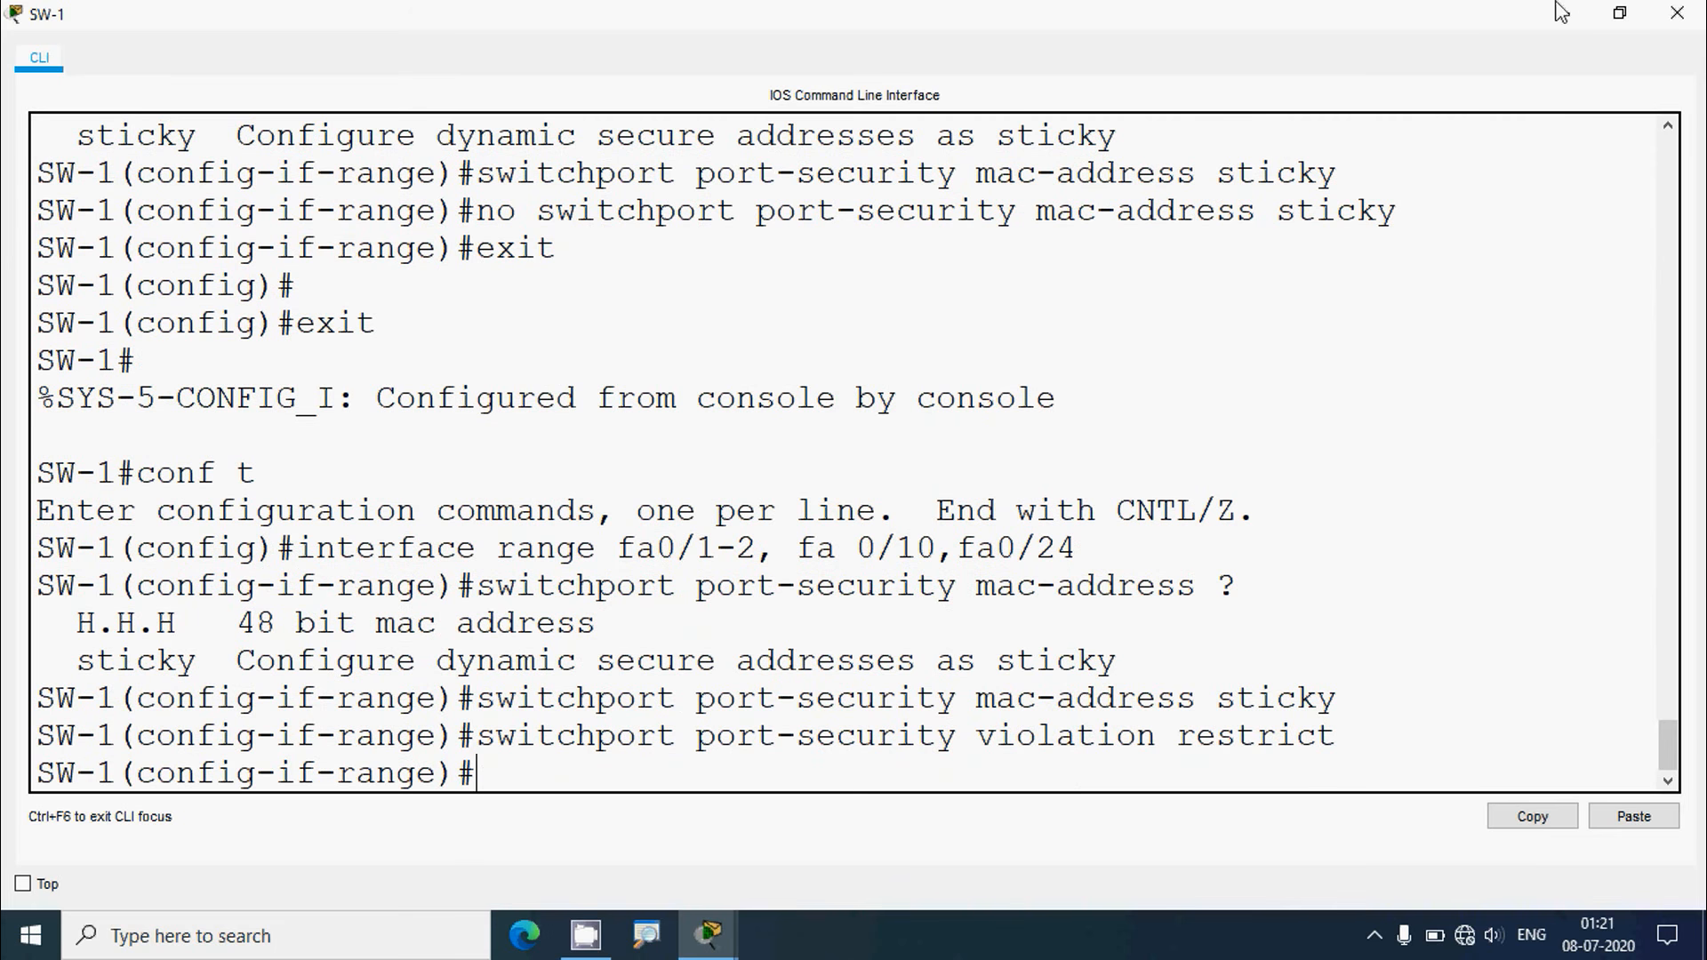
left_click(1670, 16)
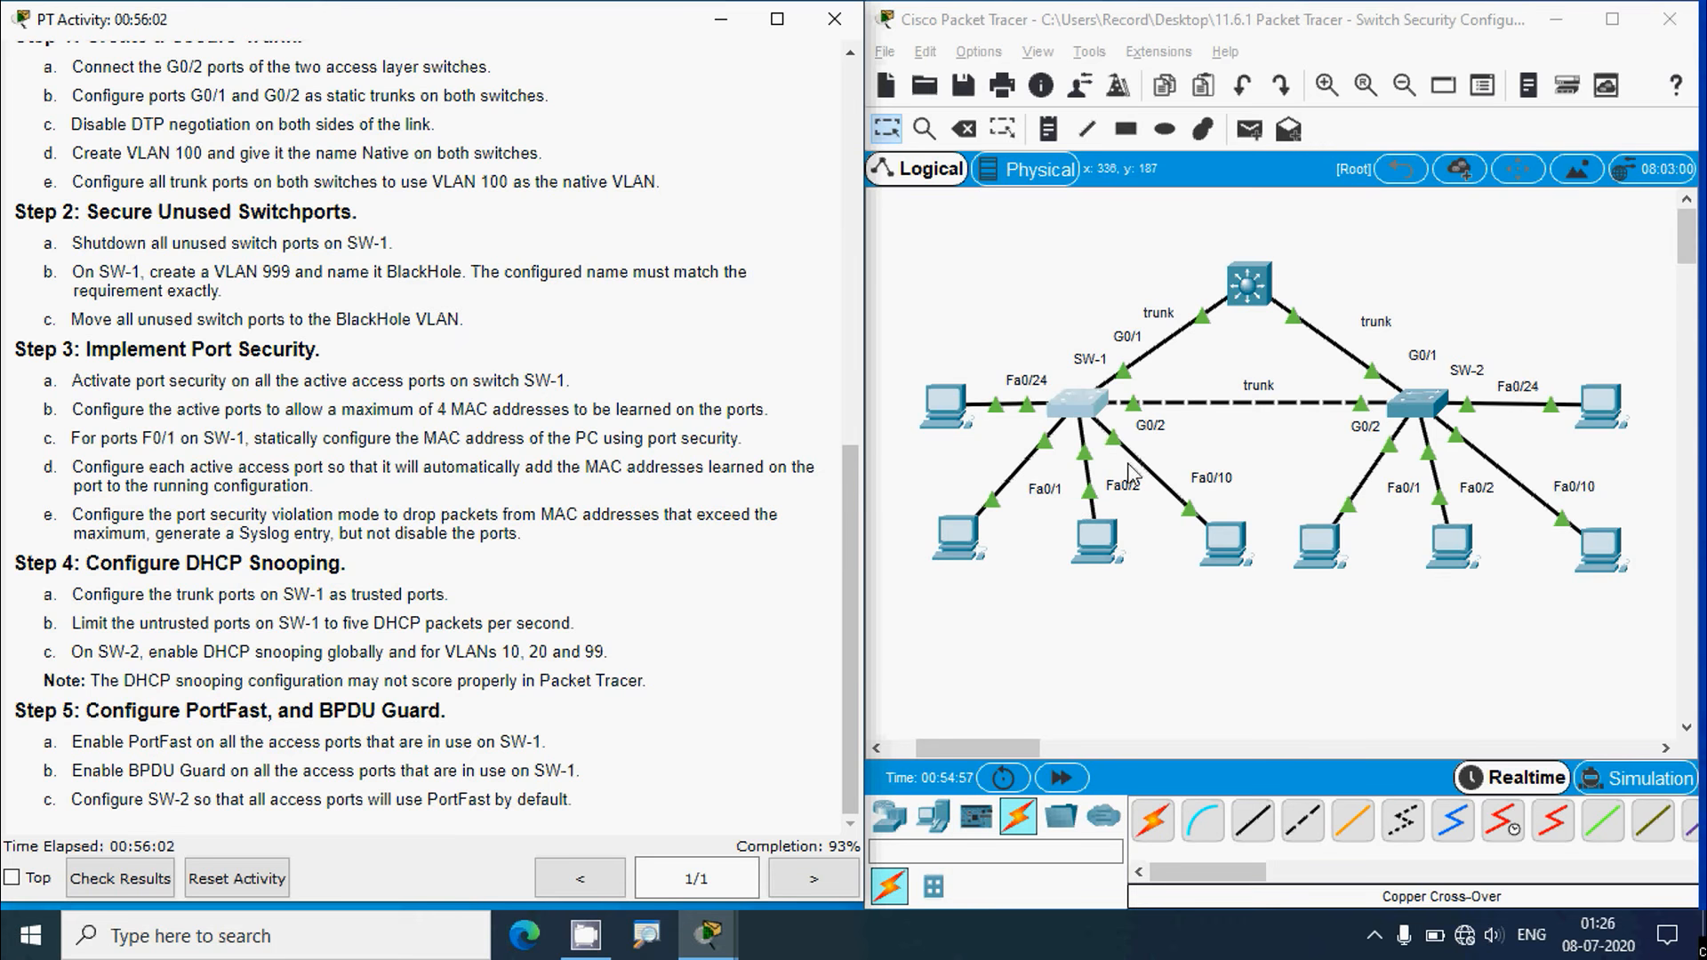
Reopen SW-1's command line maximized, leave the current interface range and select the trunk ports with interface range g0/1-2
left_click(1102, 615)
left_click(1078, 409)
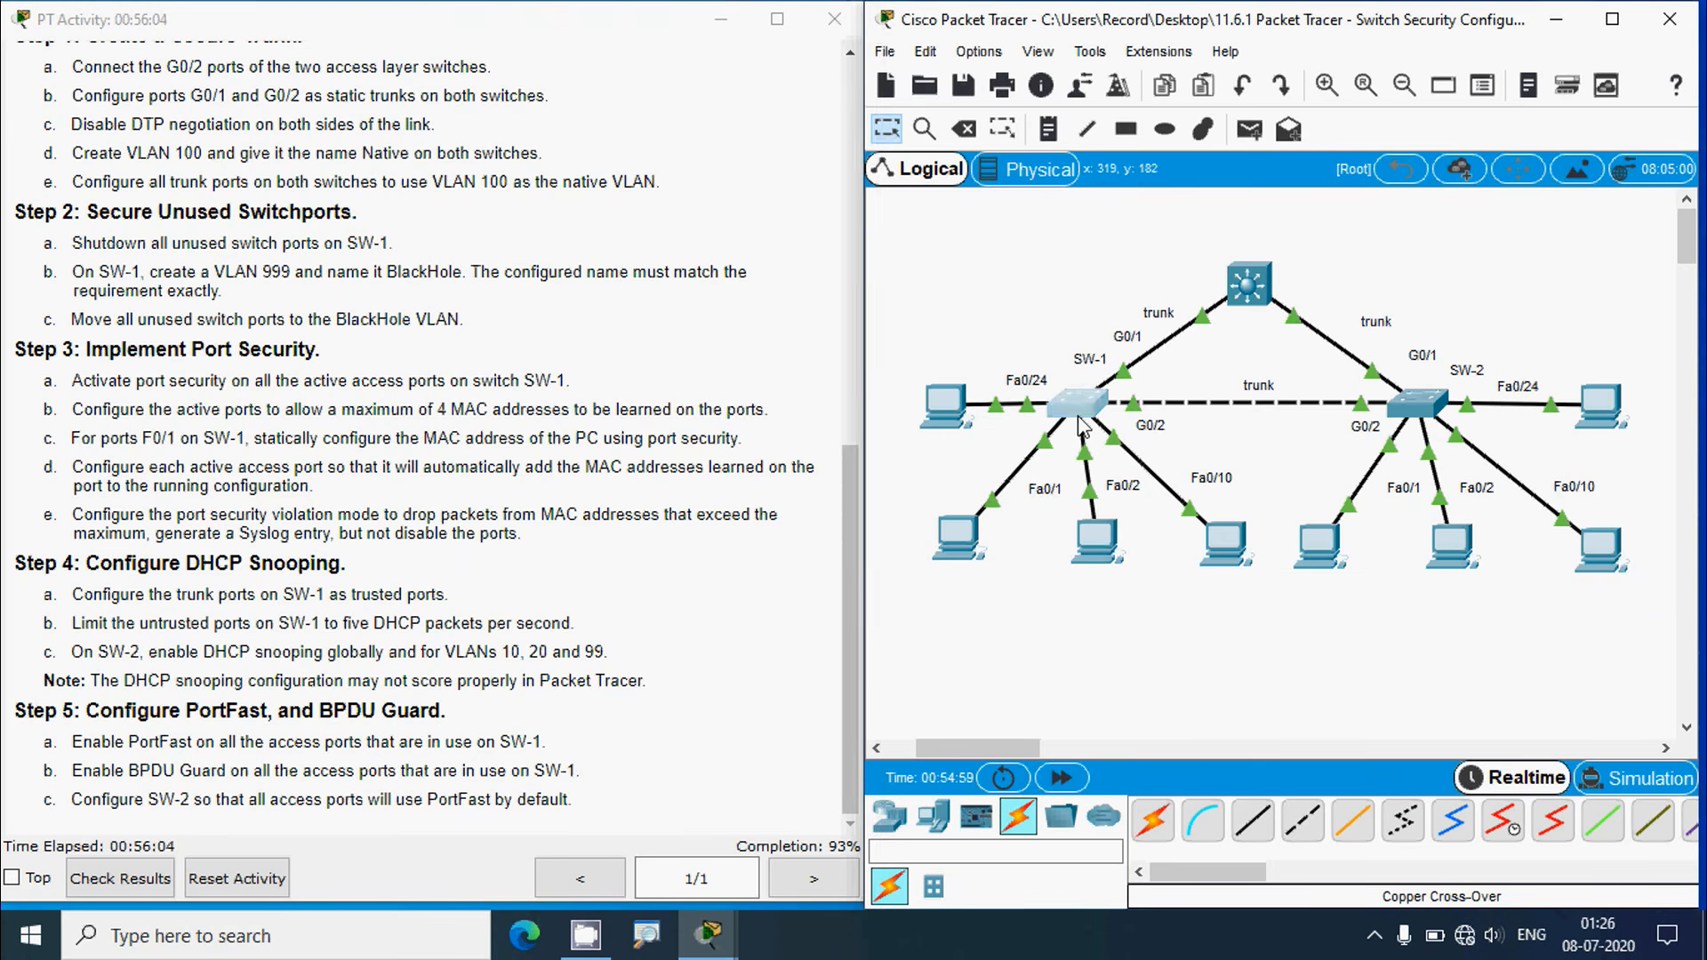
left_click(1116, 114)
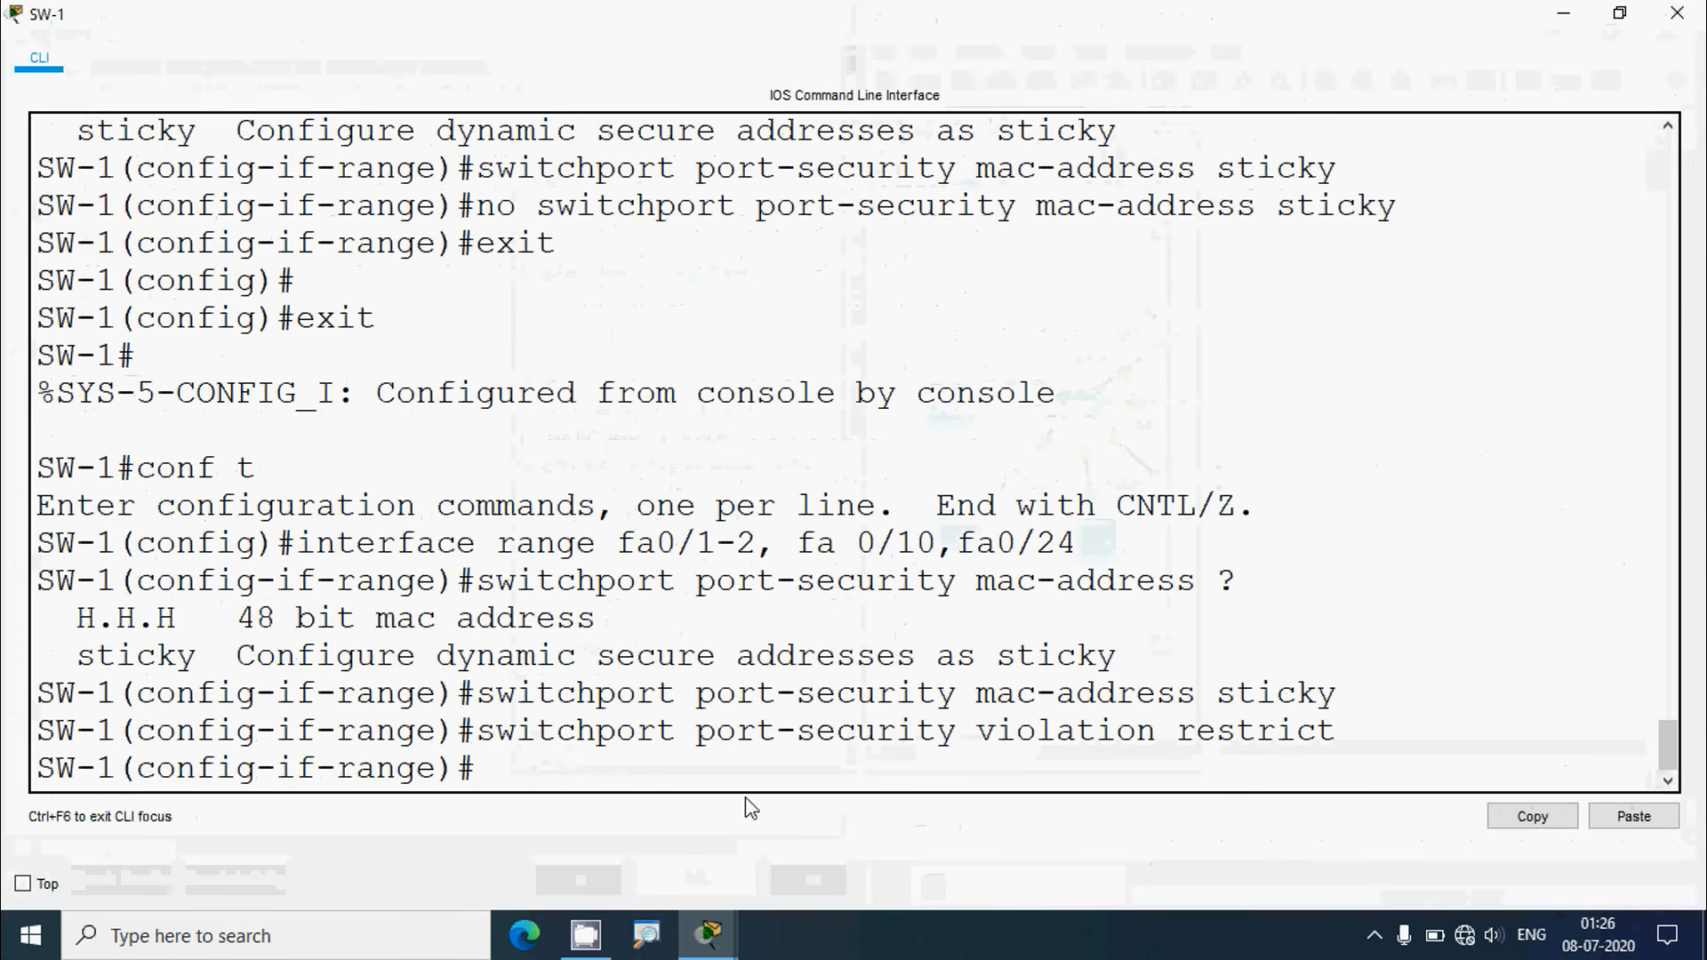
type("exit")
key("Return")
key("Return")
type("interface")
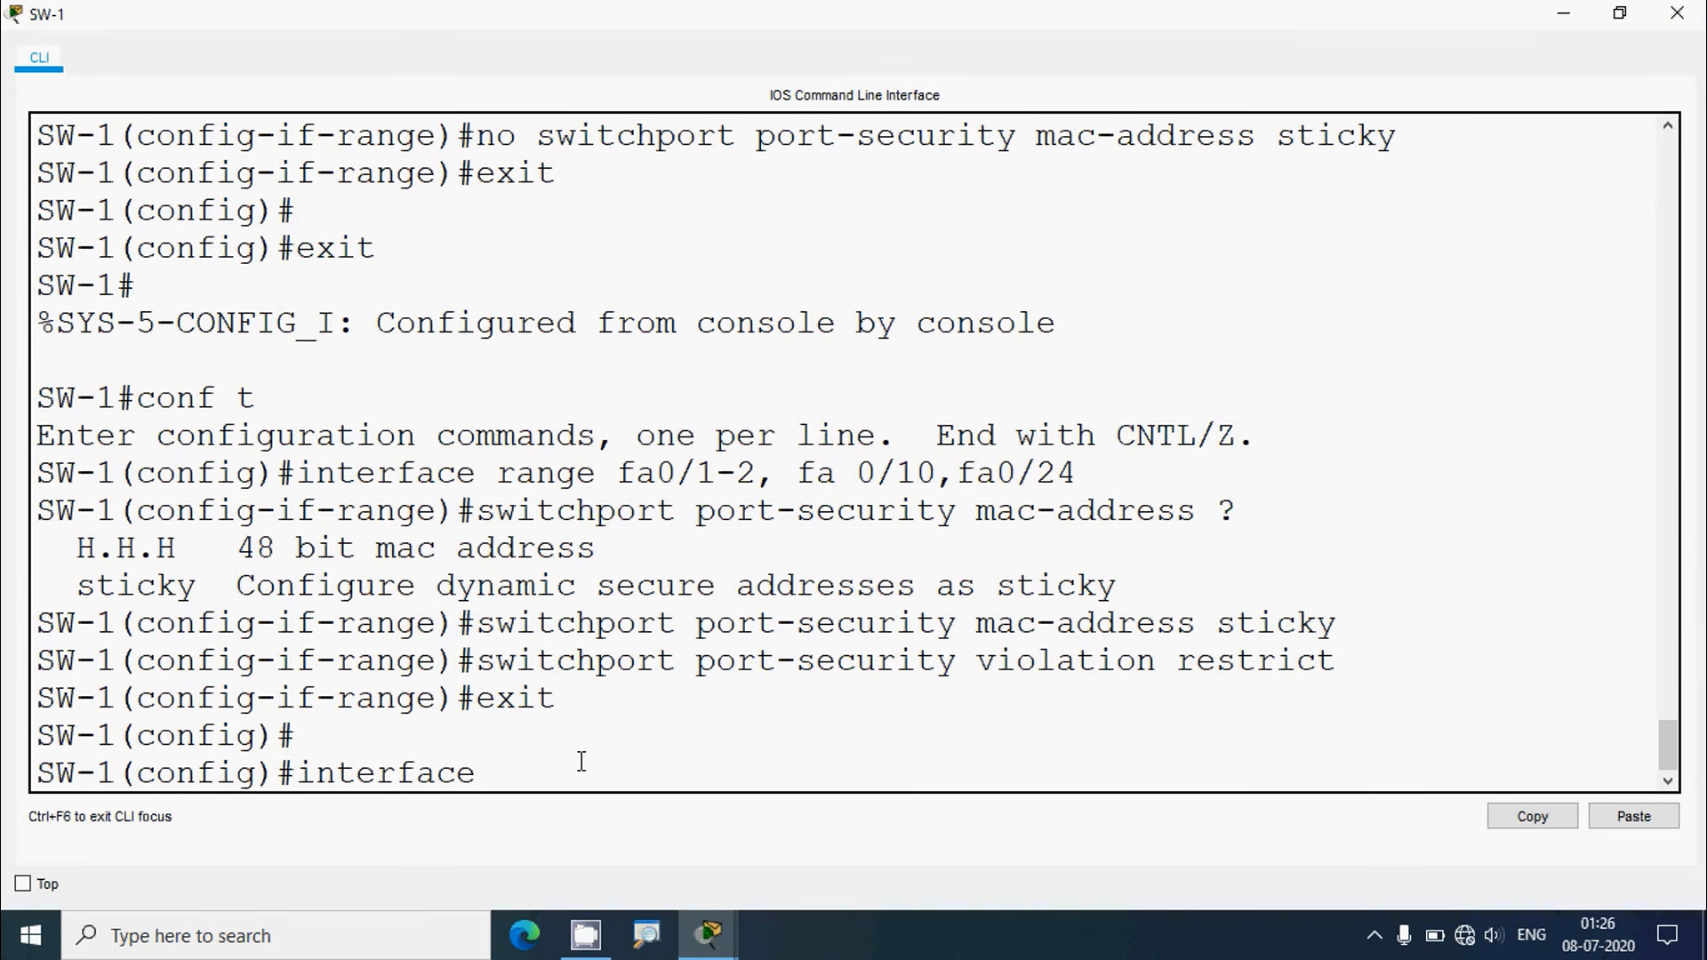
type(" range g0/1-2")
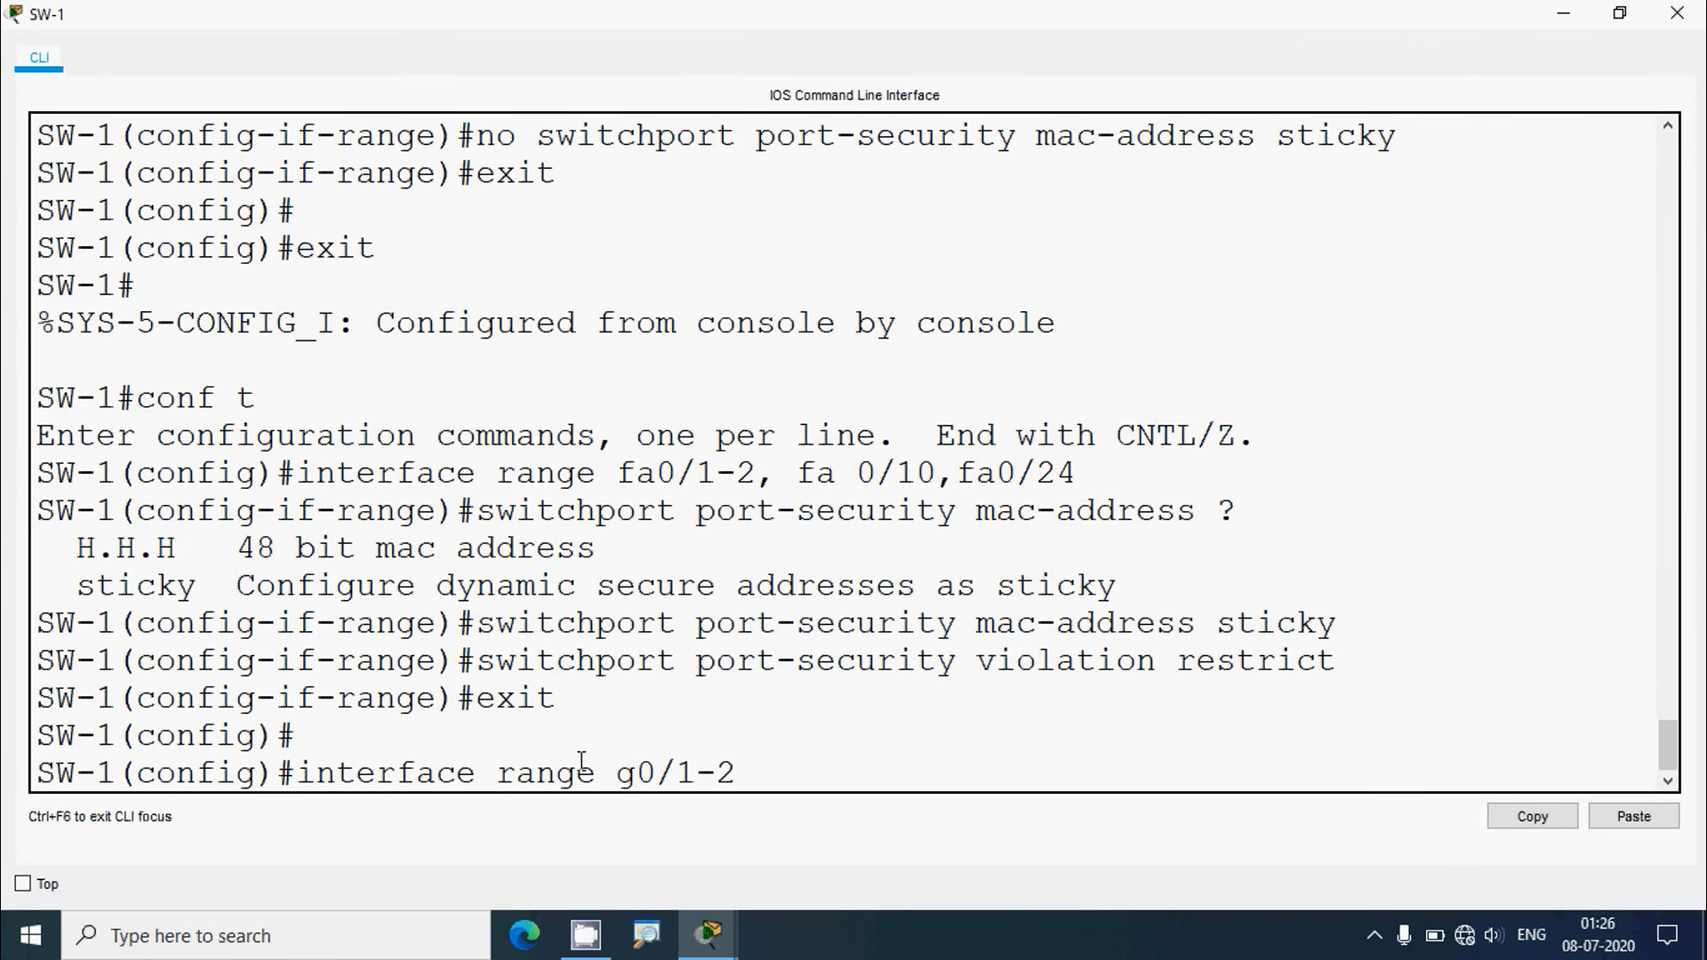
key("Return")
key("Return")
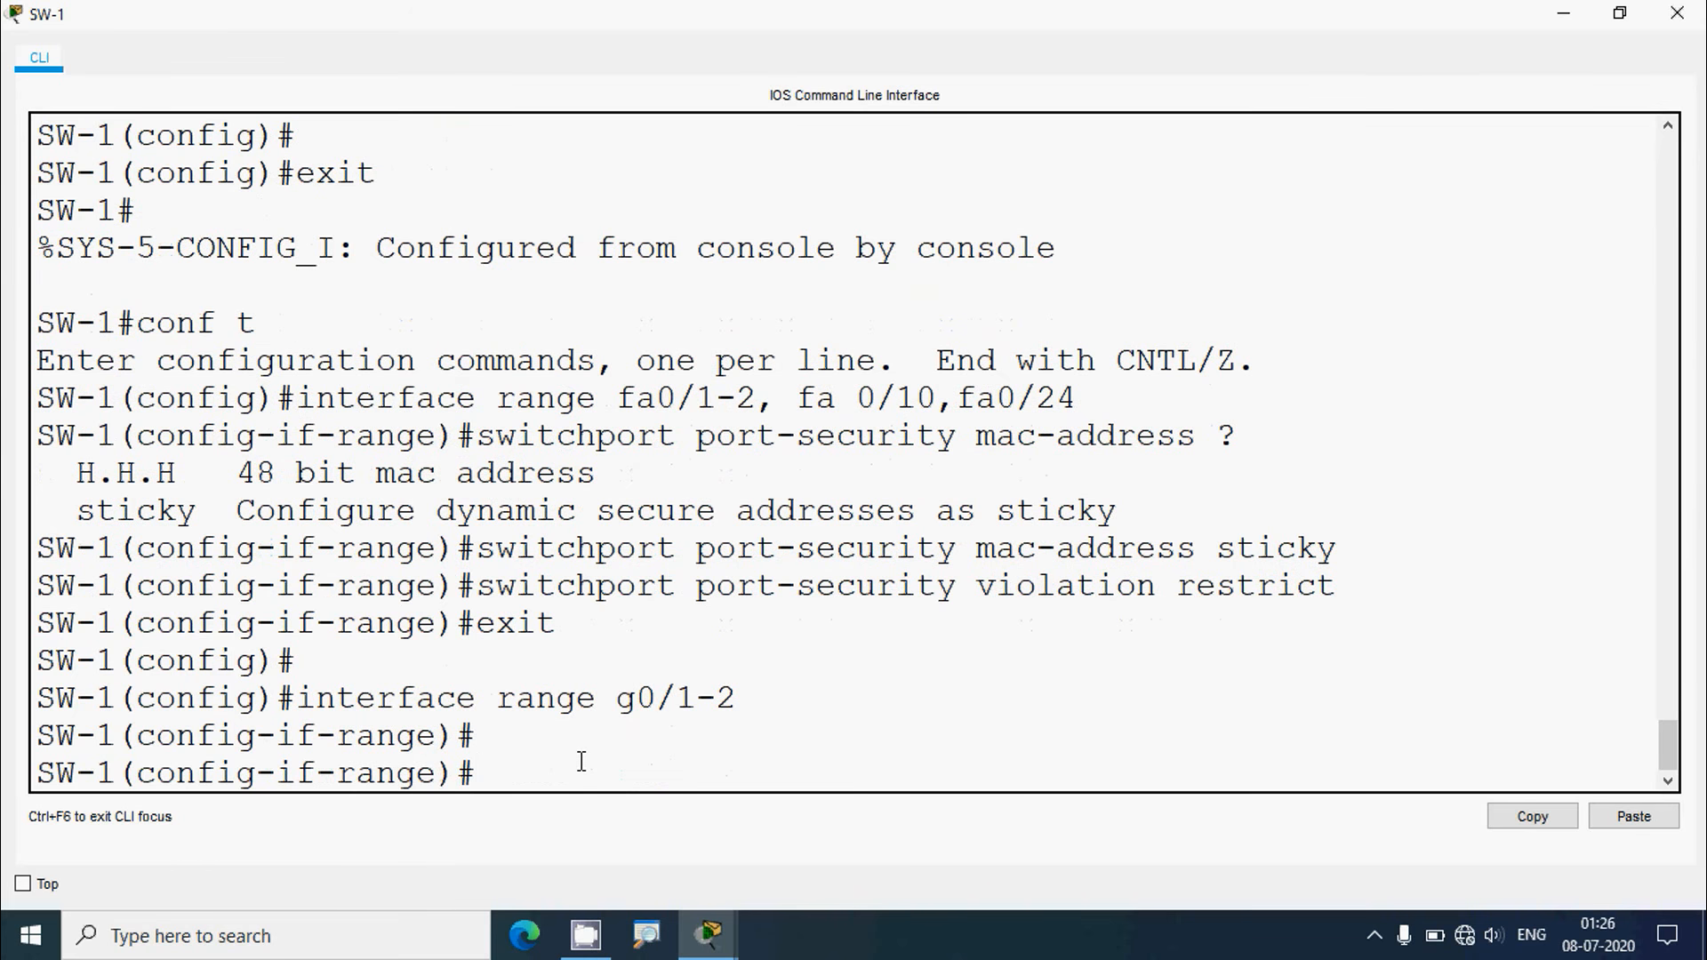
Make the selected trunk ports trusted with ip dhcp snooping trust, checking the command's options, and close SW-1
type("ip dhcp snooping")
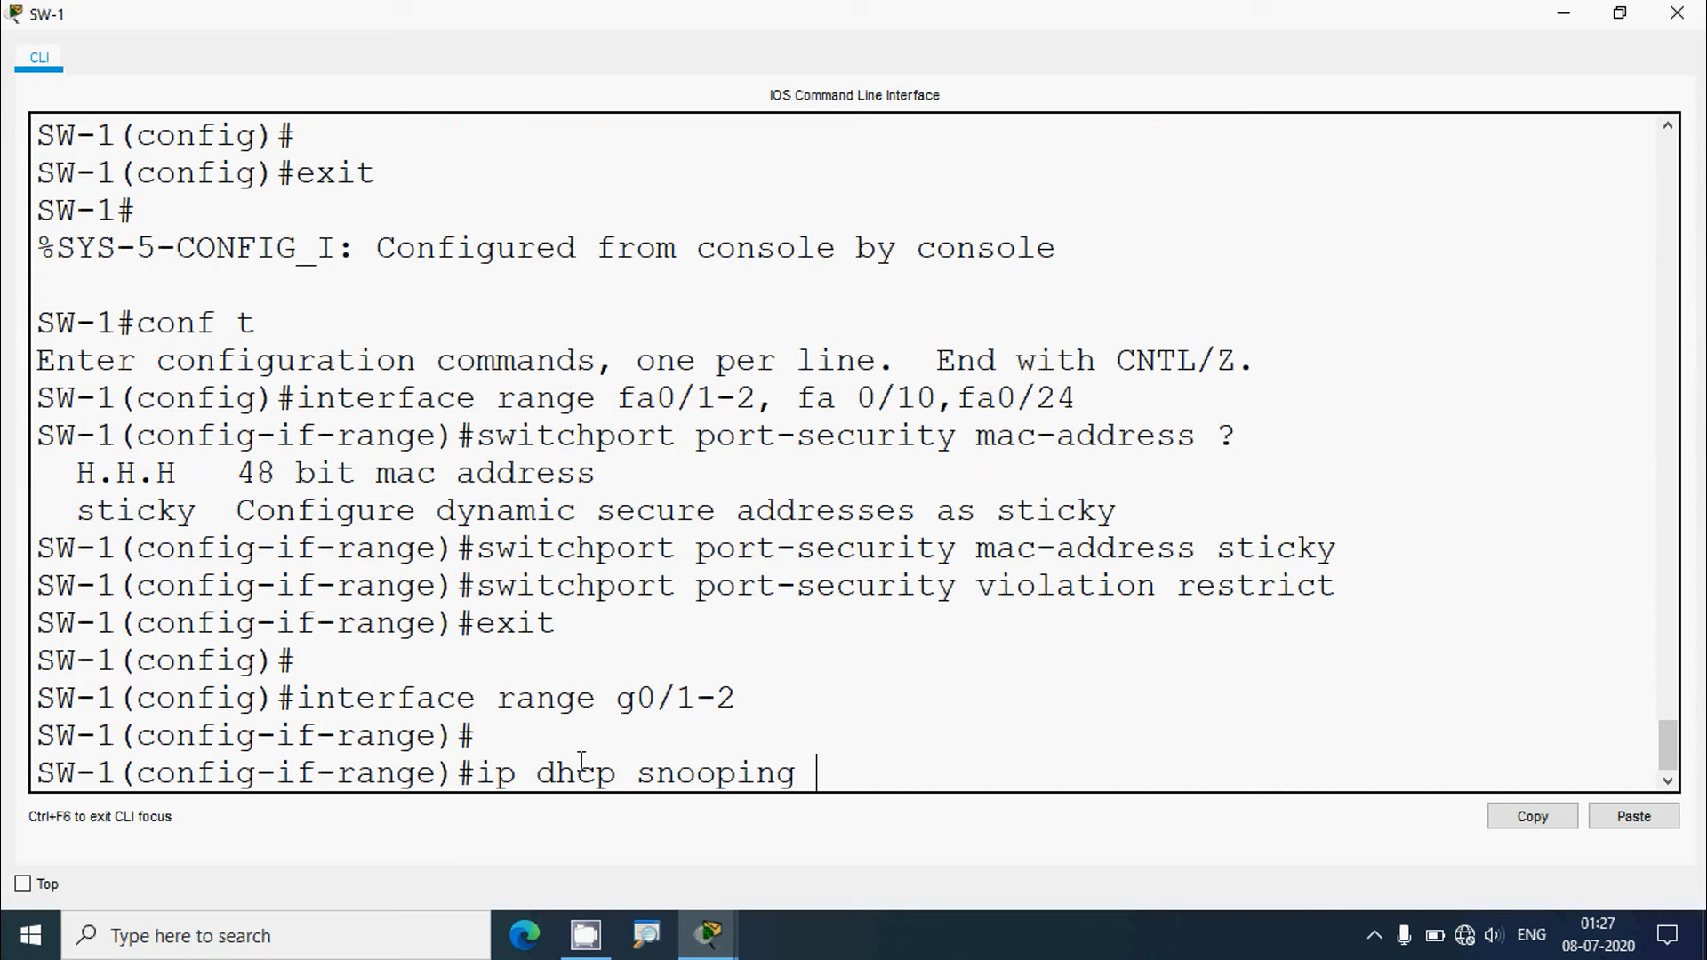
type(" ?")
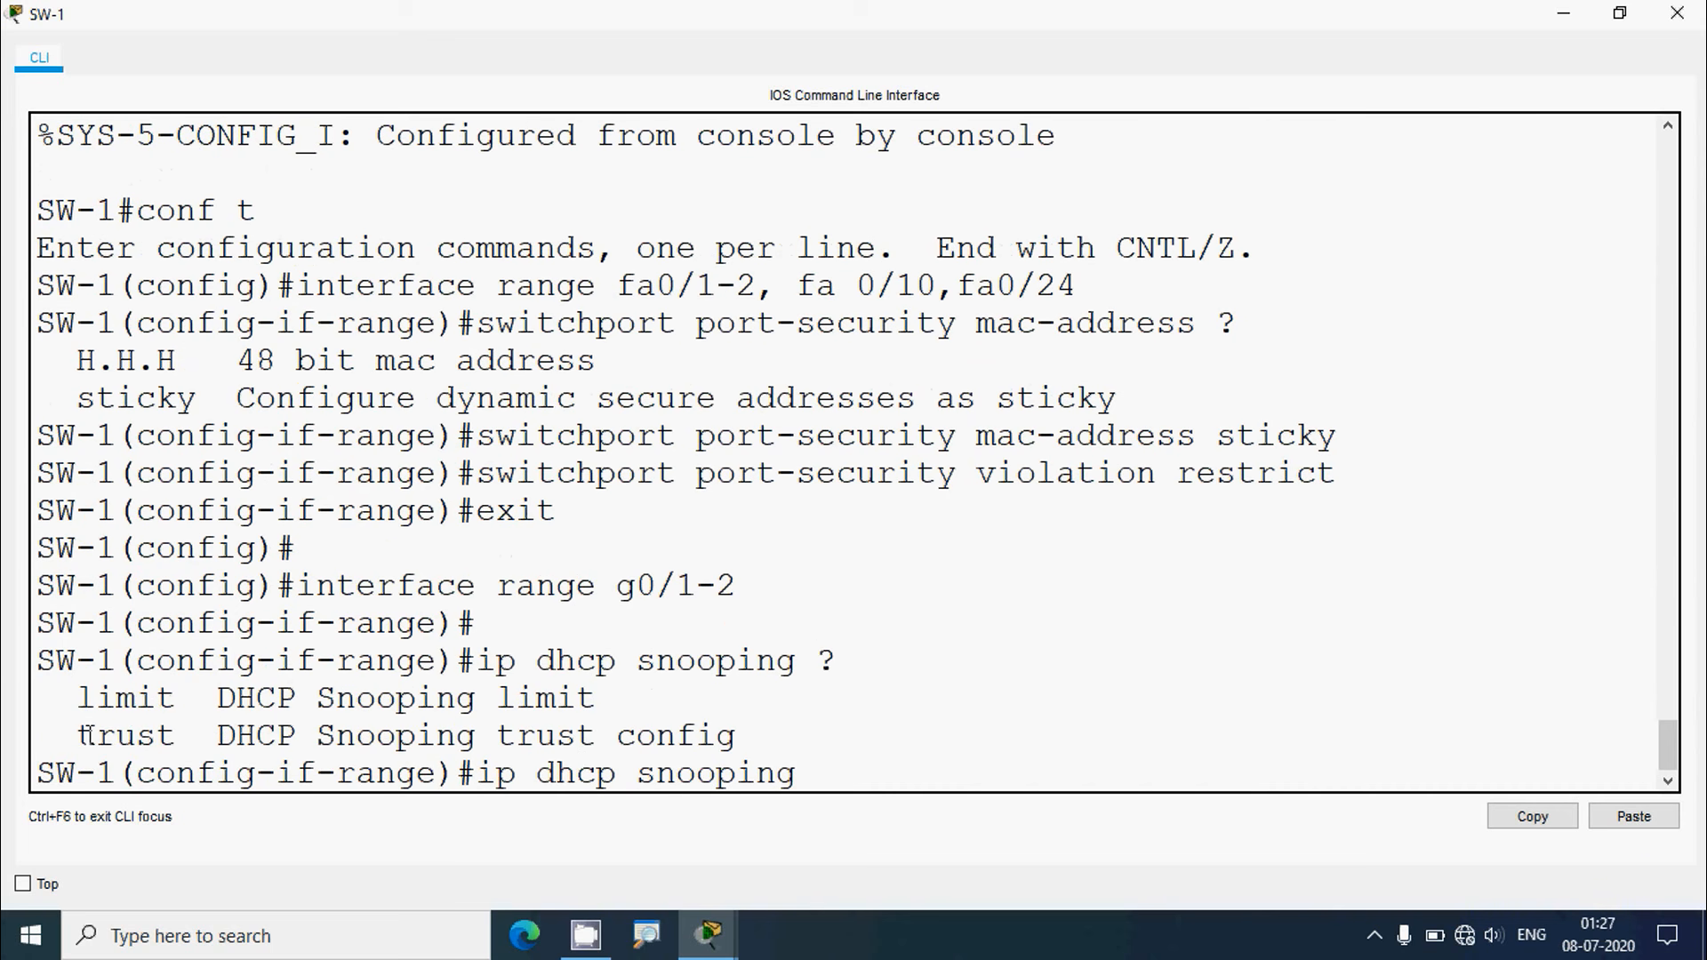
left_click_drag(80, 734, 196, 737)
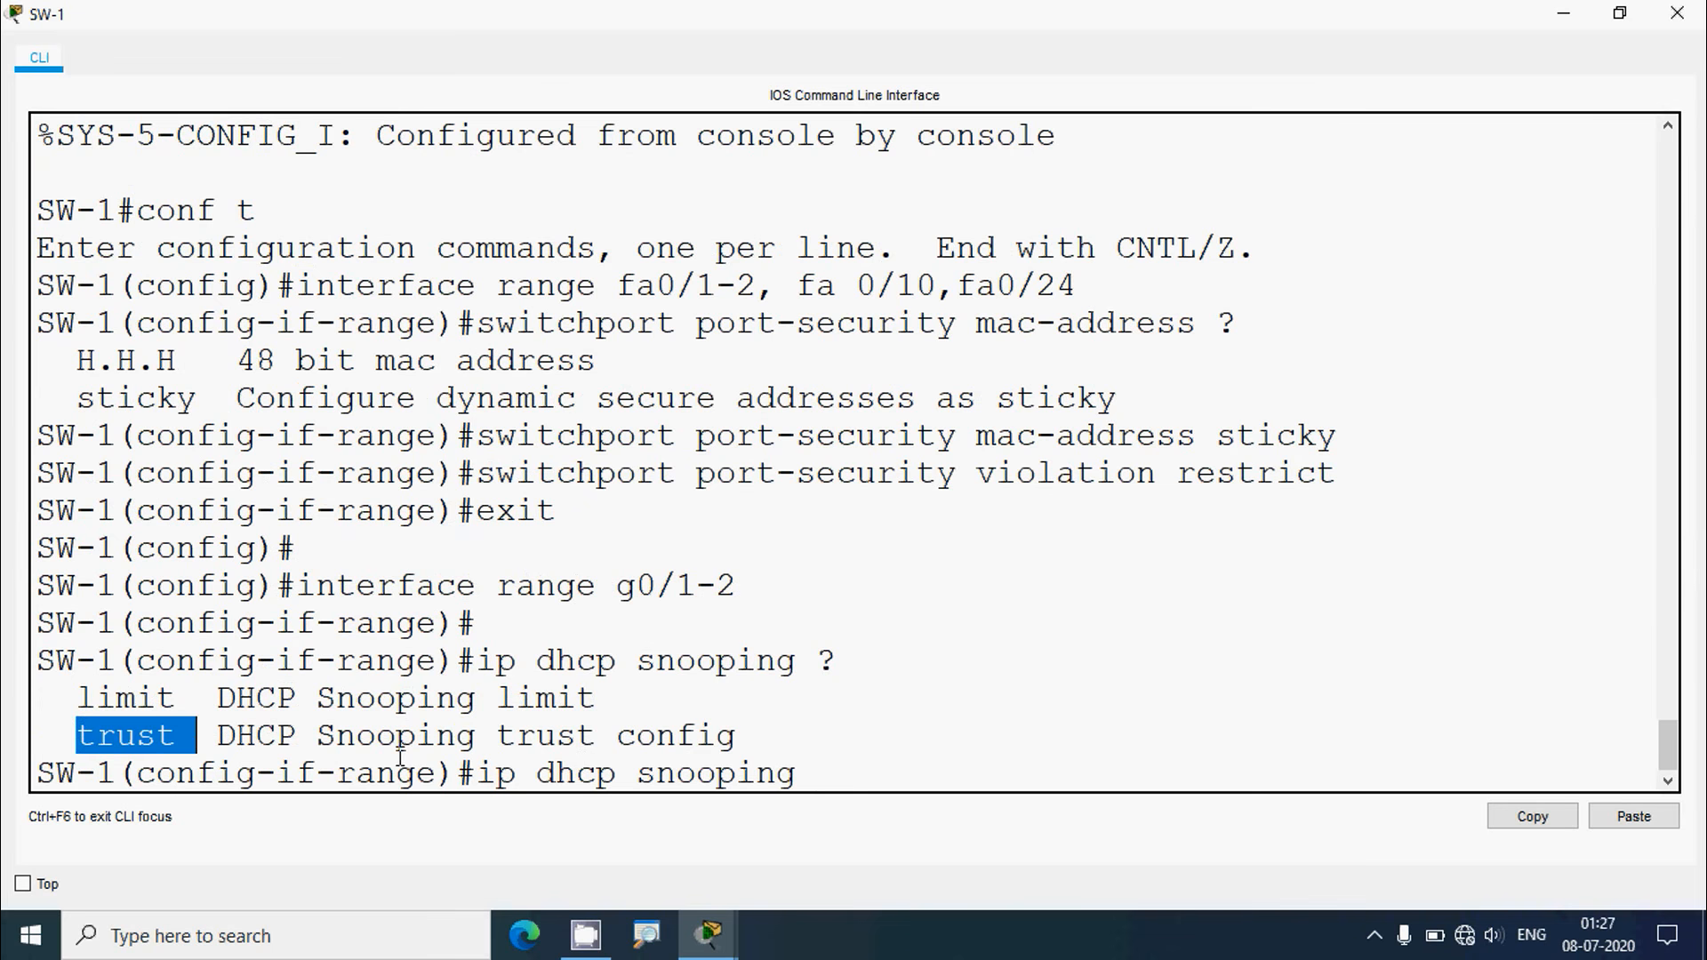
left_click(830, 772)
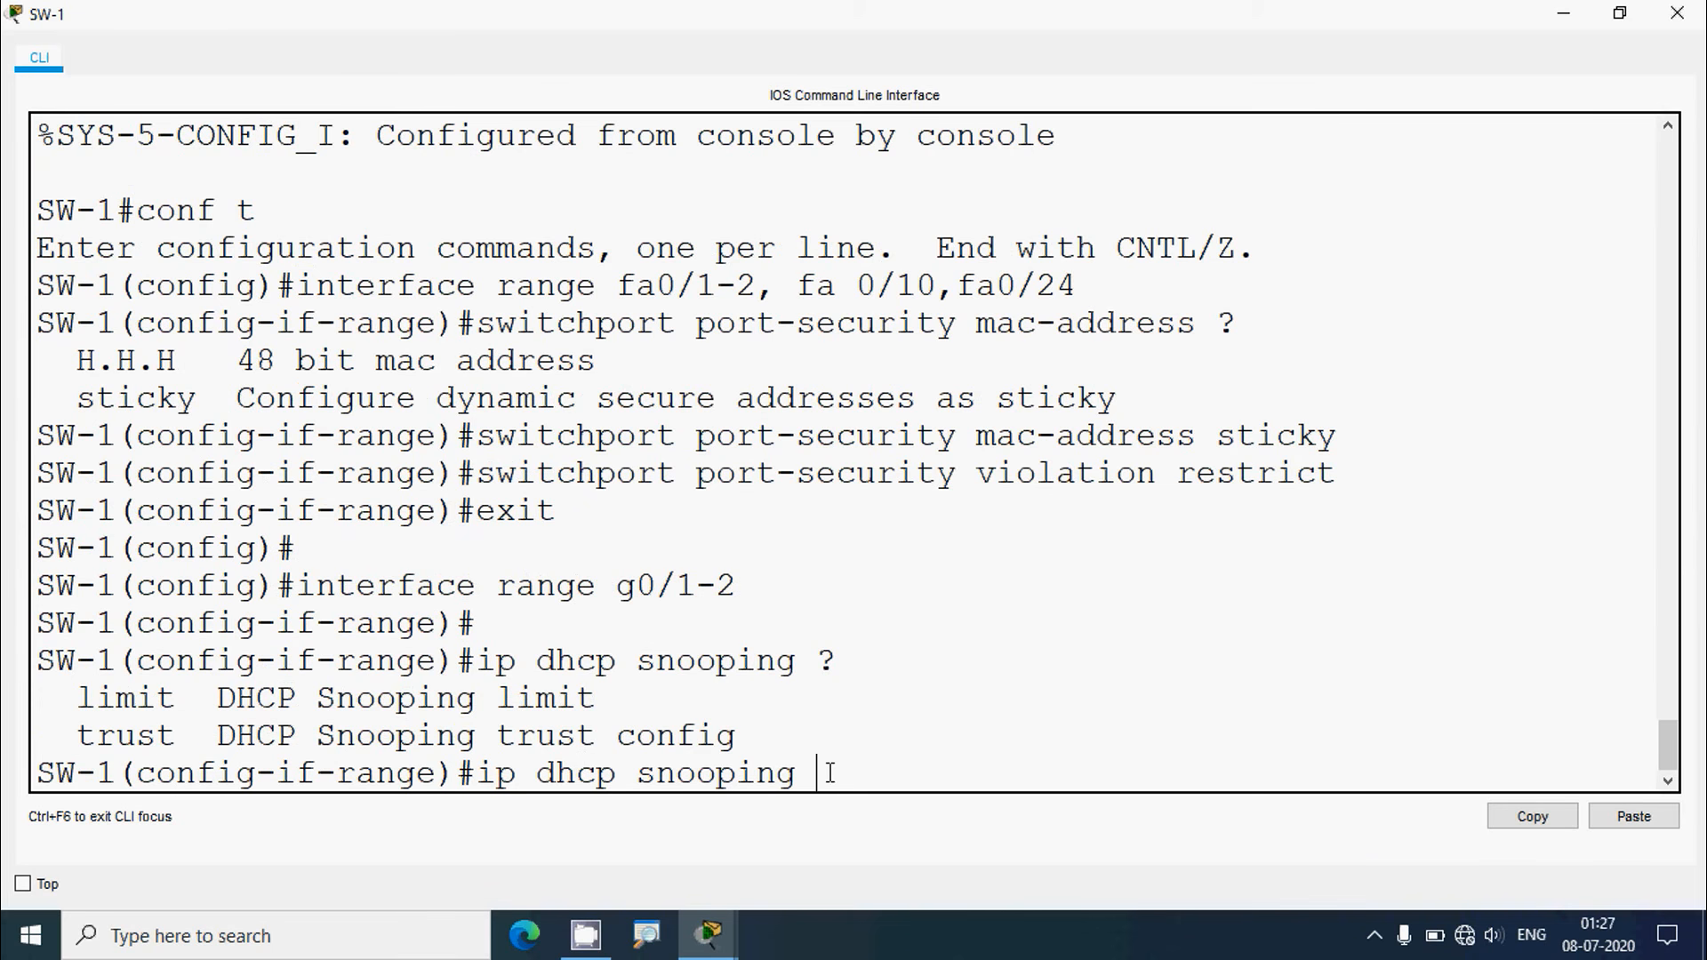
type("trust")
key("Return")
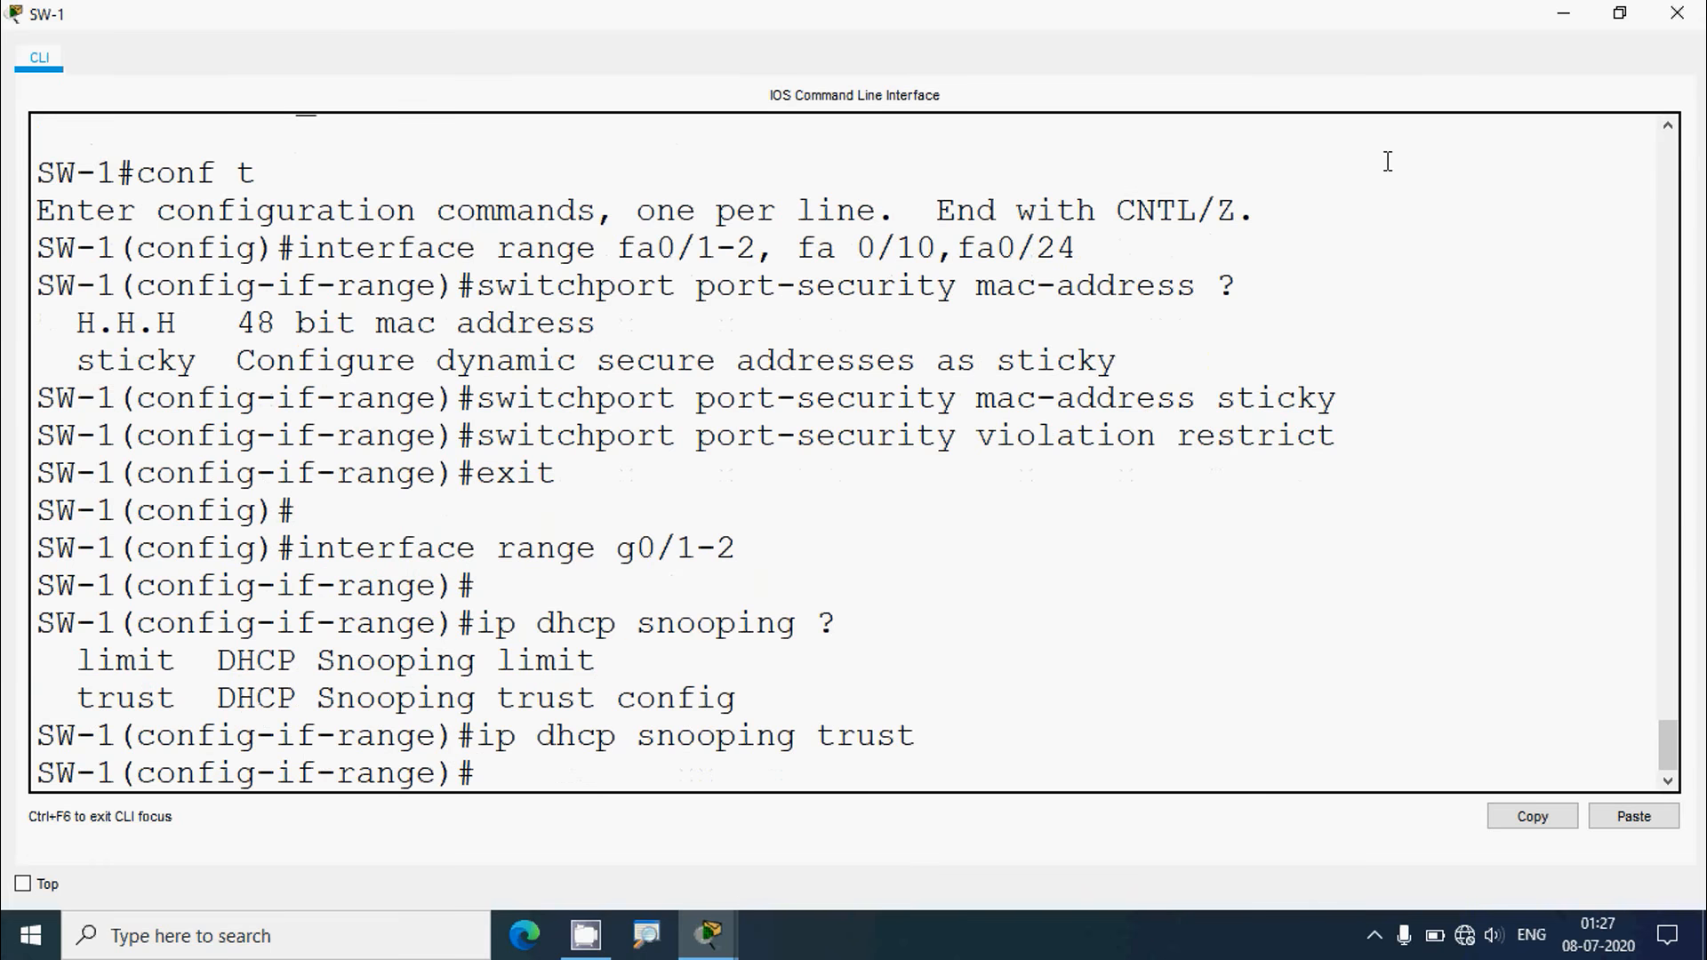
left_click(1678, 13)
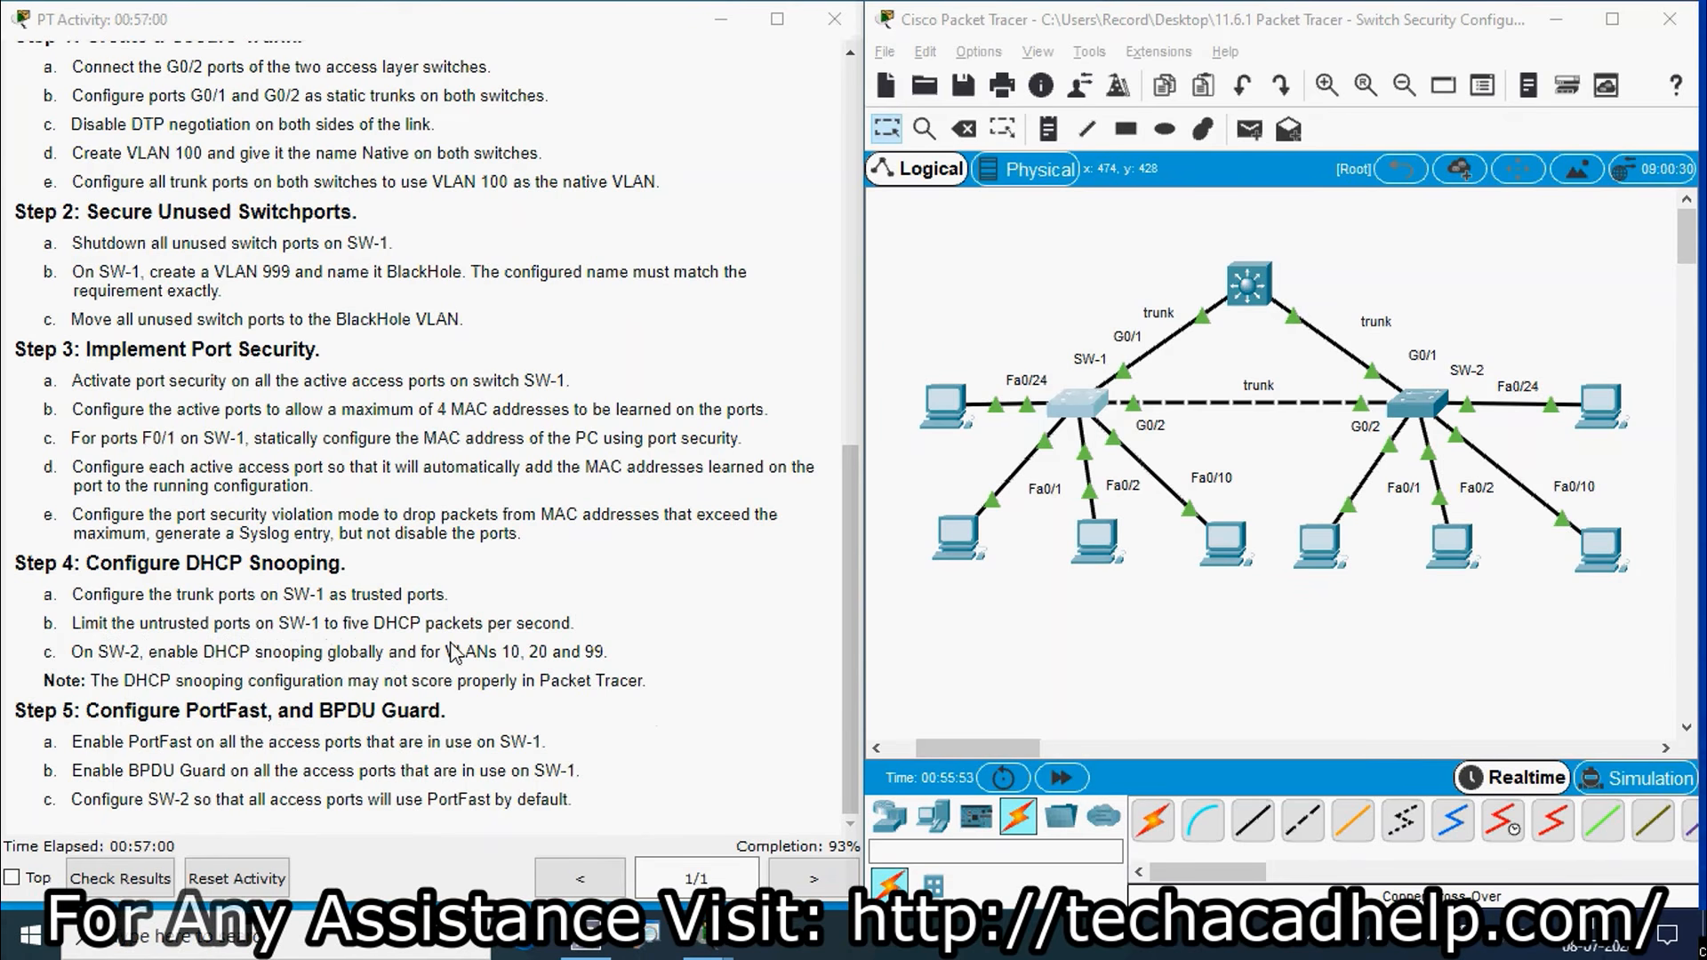
Reopen SW-1's command line maximized, leave the trunk range and select the interface range fa0/1-2,fa0/10,fa0/24
left_click(941, 674)
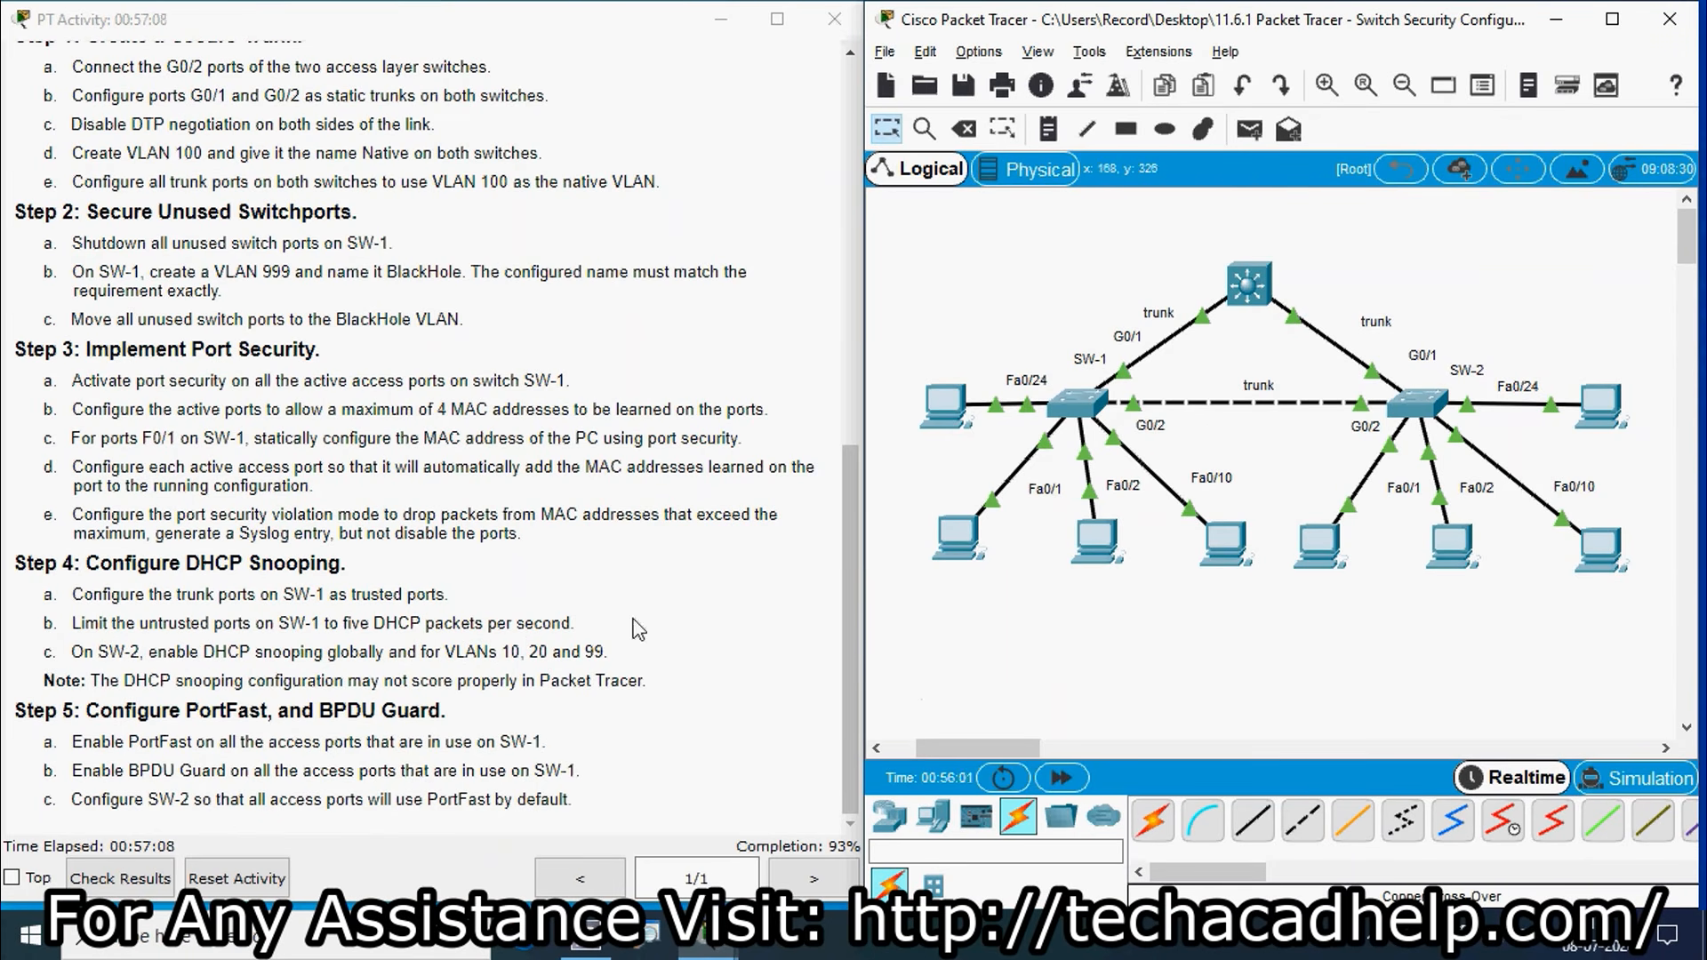
left_click(1076, 404)
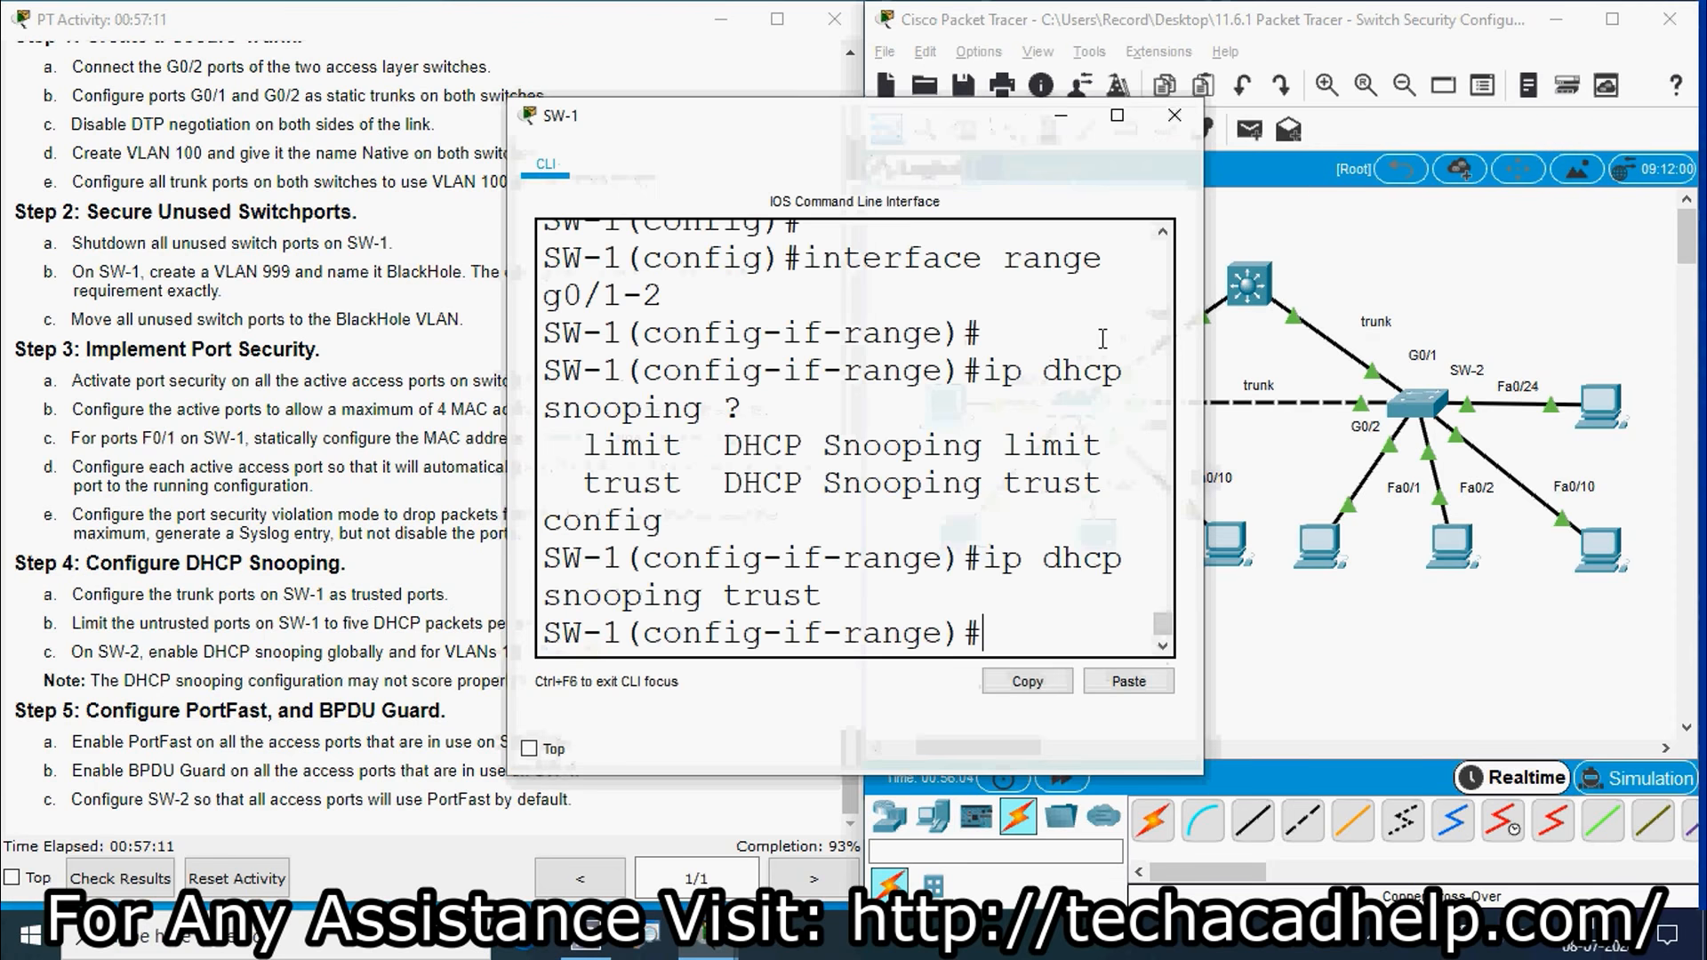
left_click(1117, 114)
type("exit")
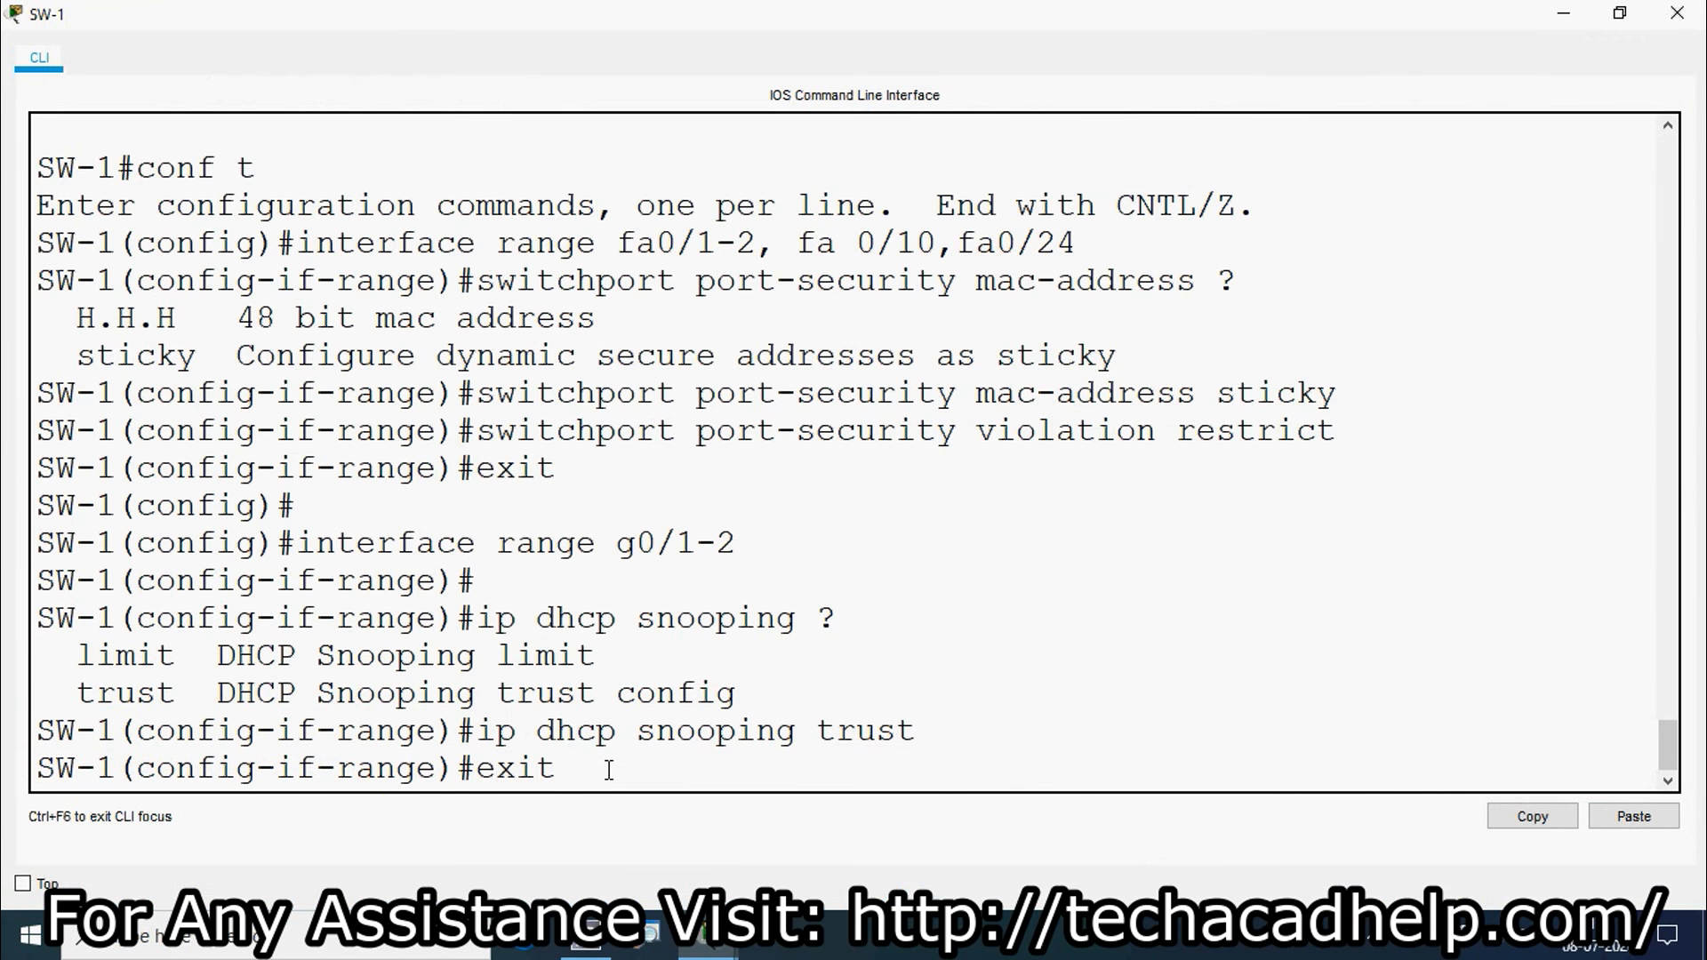
key("Return")
type("interface ran")
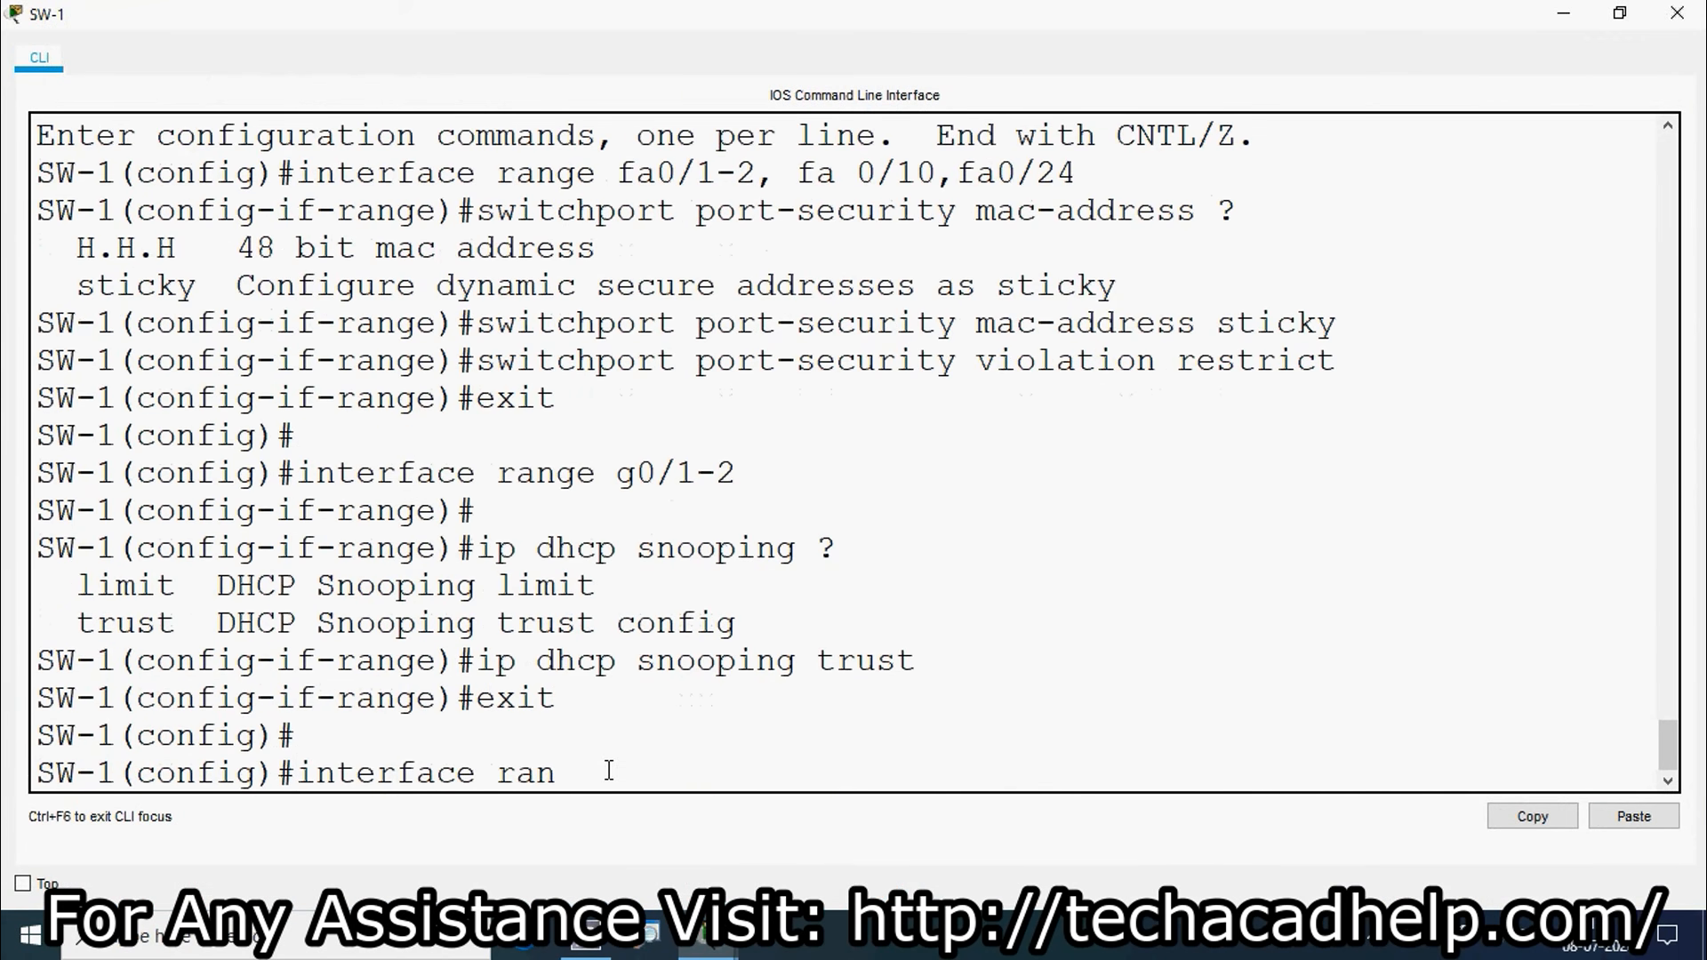
type("ge fa0/1-2,fa")
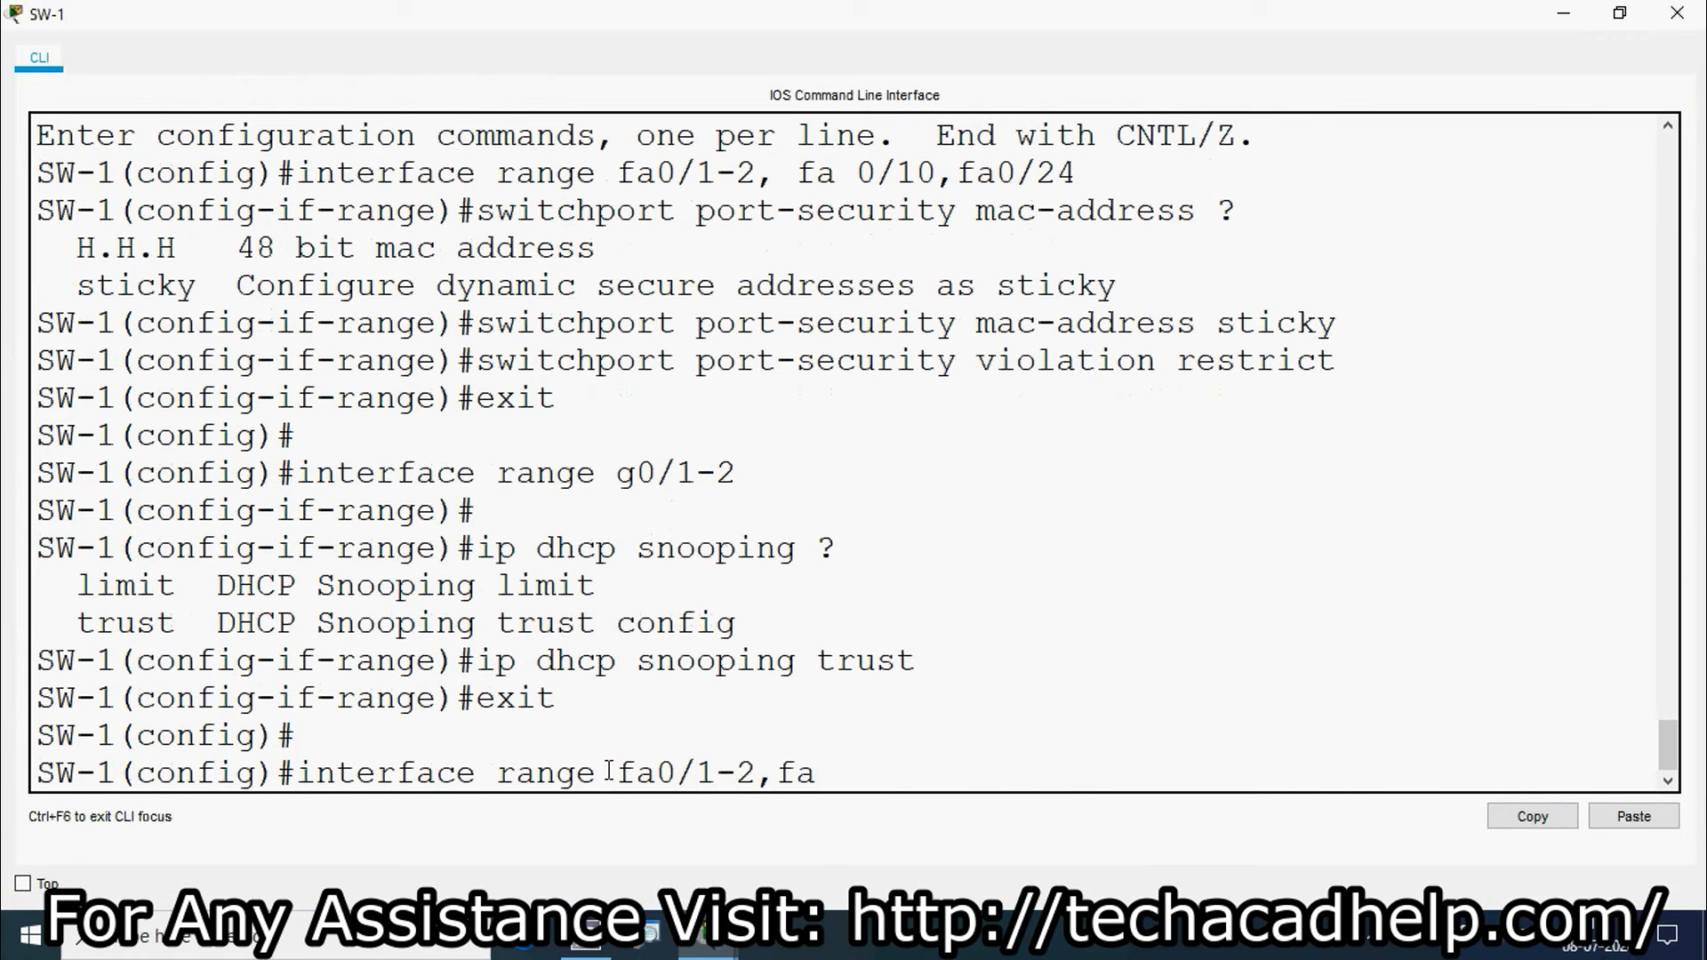
type("0/10,fa0/")
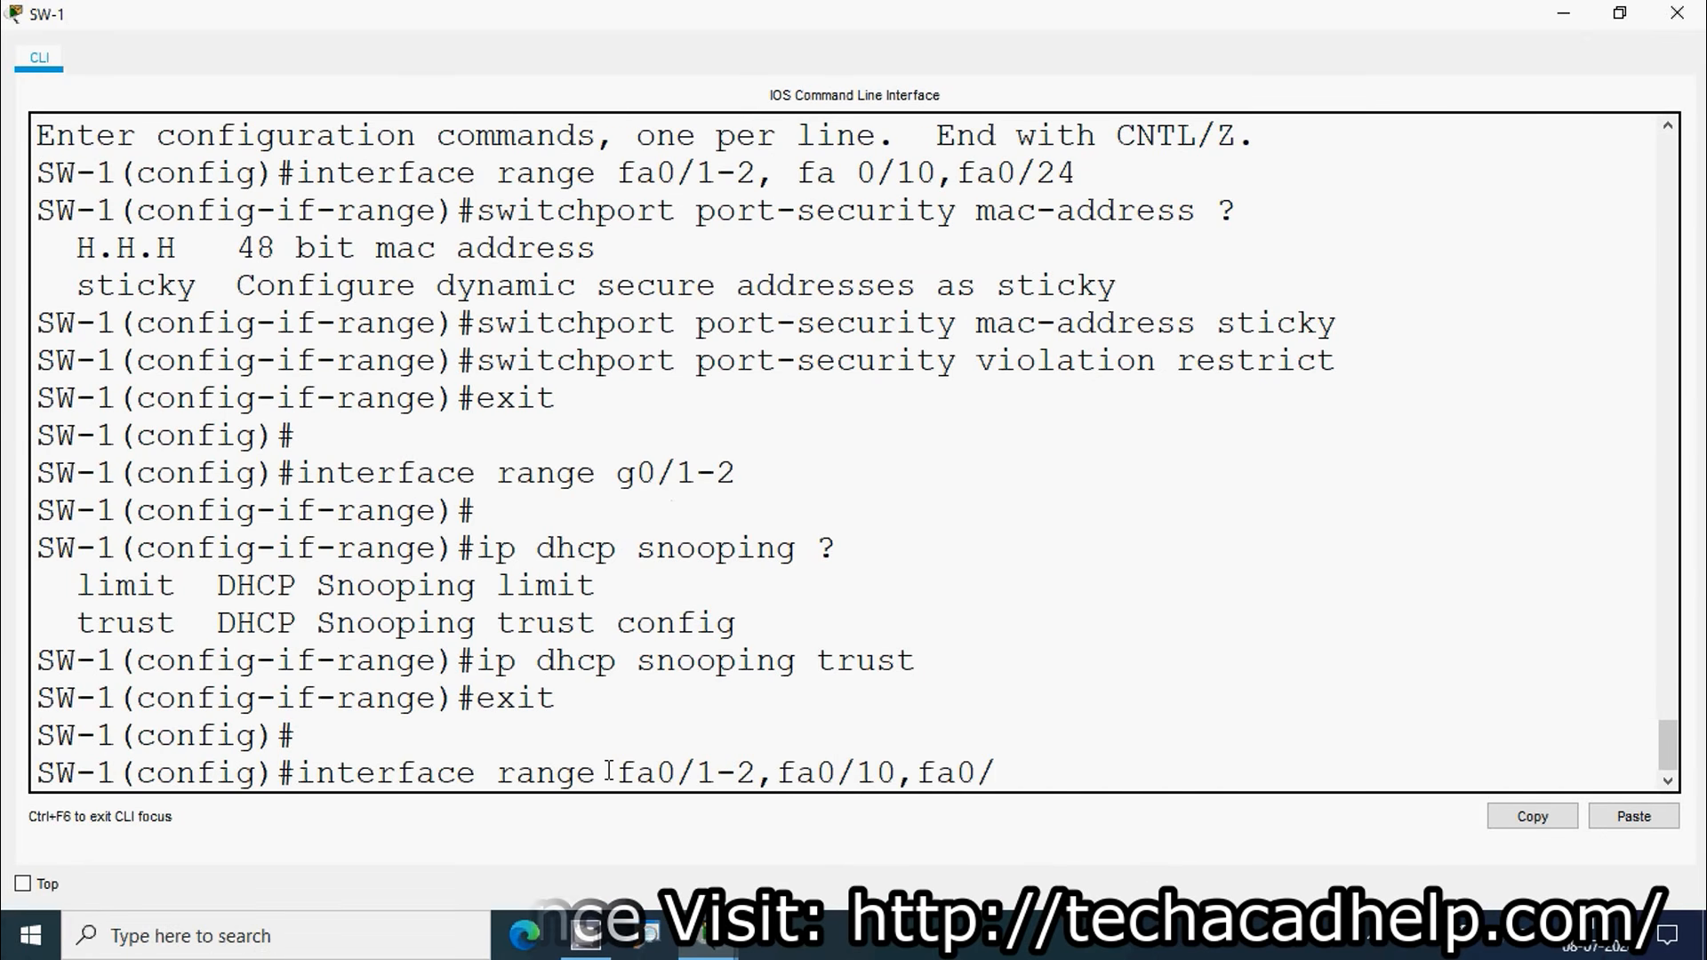
type("24")
key("Return")
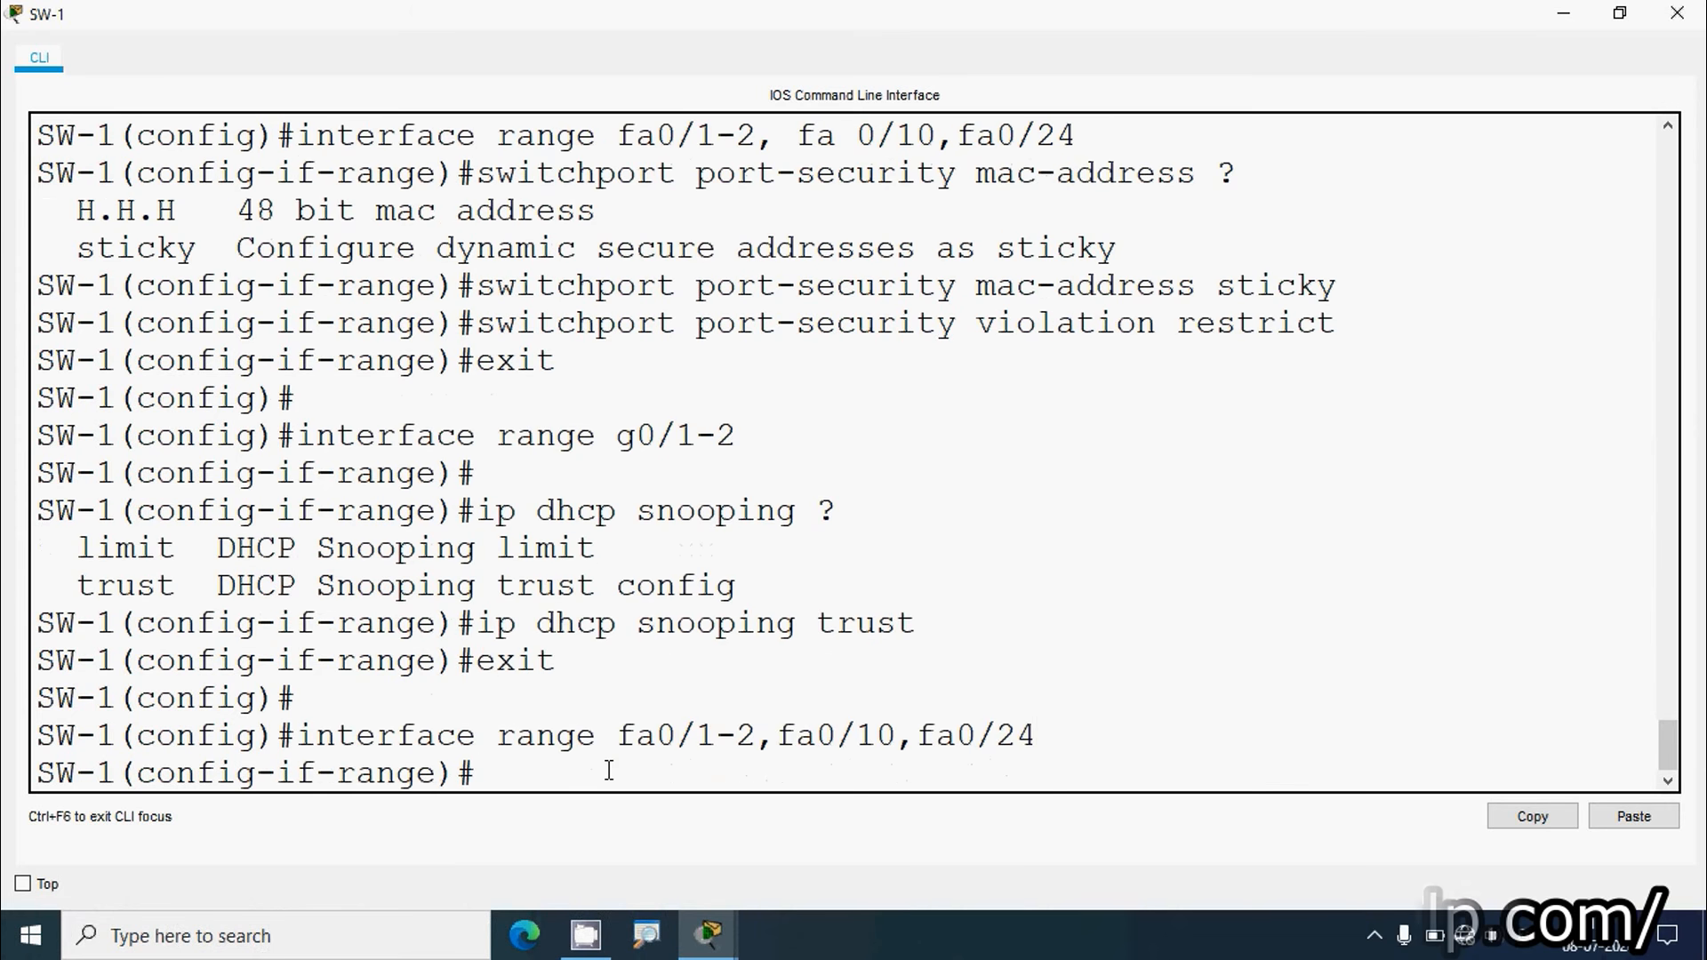
Limit the selected access ports to five DHCP packets per second with ip dhcp snooping limit rate 5, checking the options, and close SW-1
type("ip")
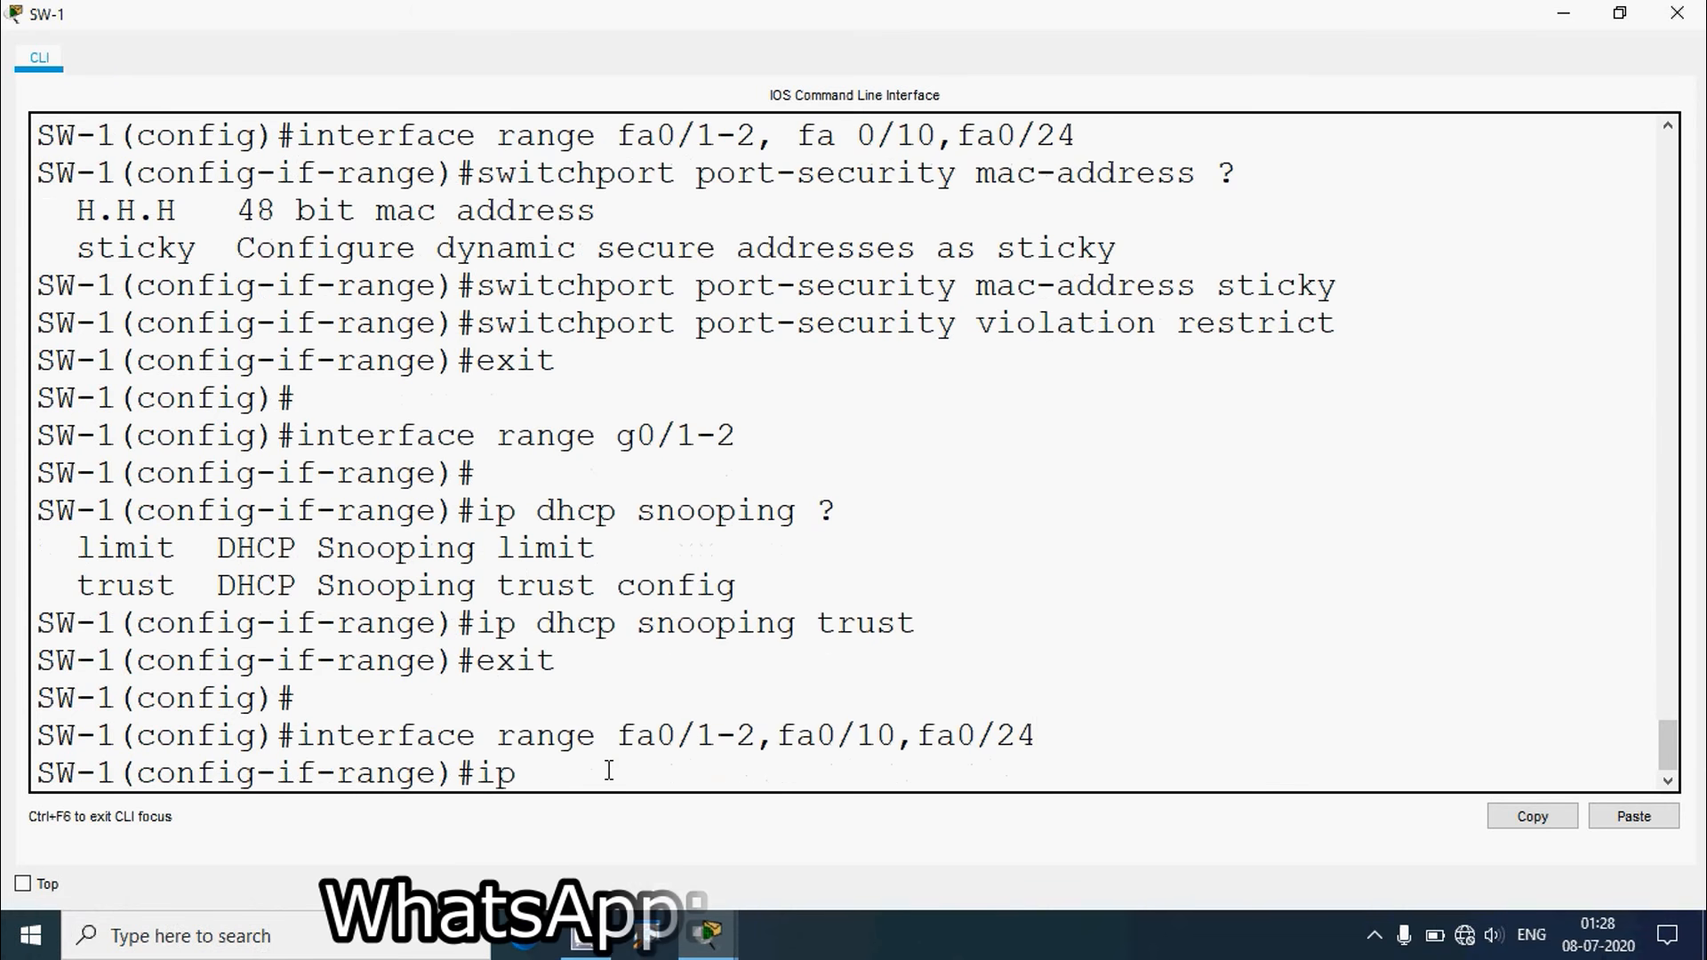
type(" dhcp s")
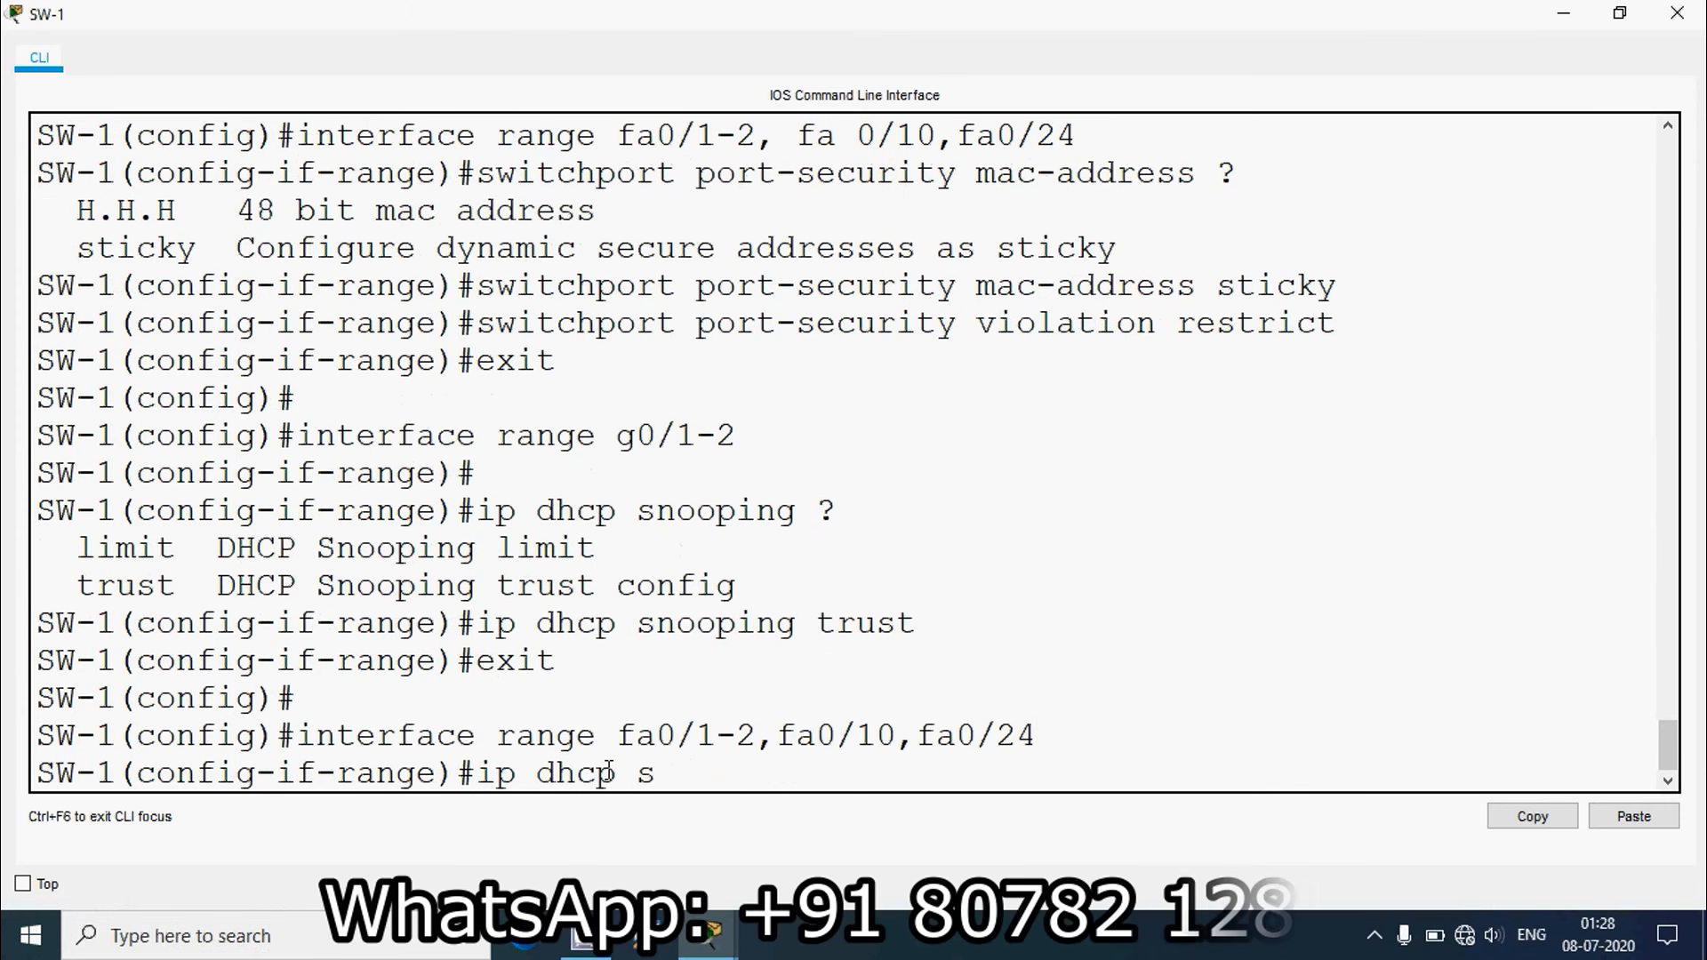
type("nooping")
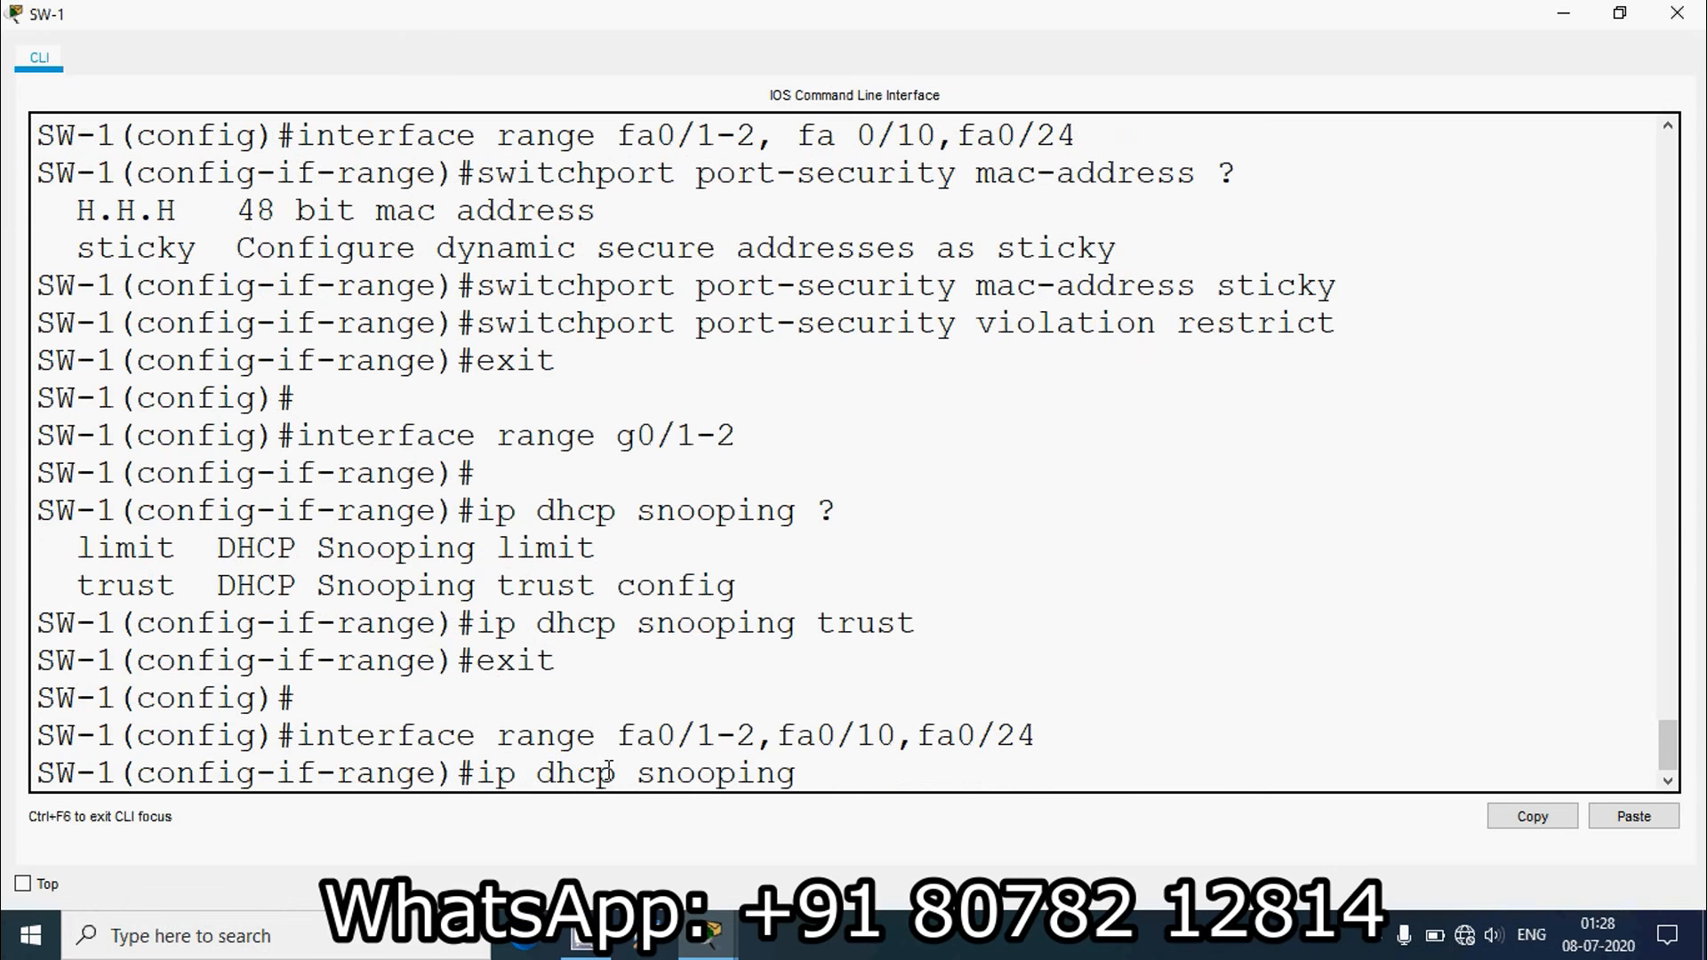
type(" ?")
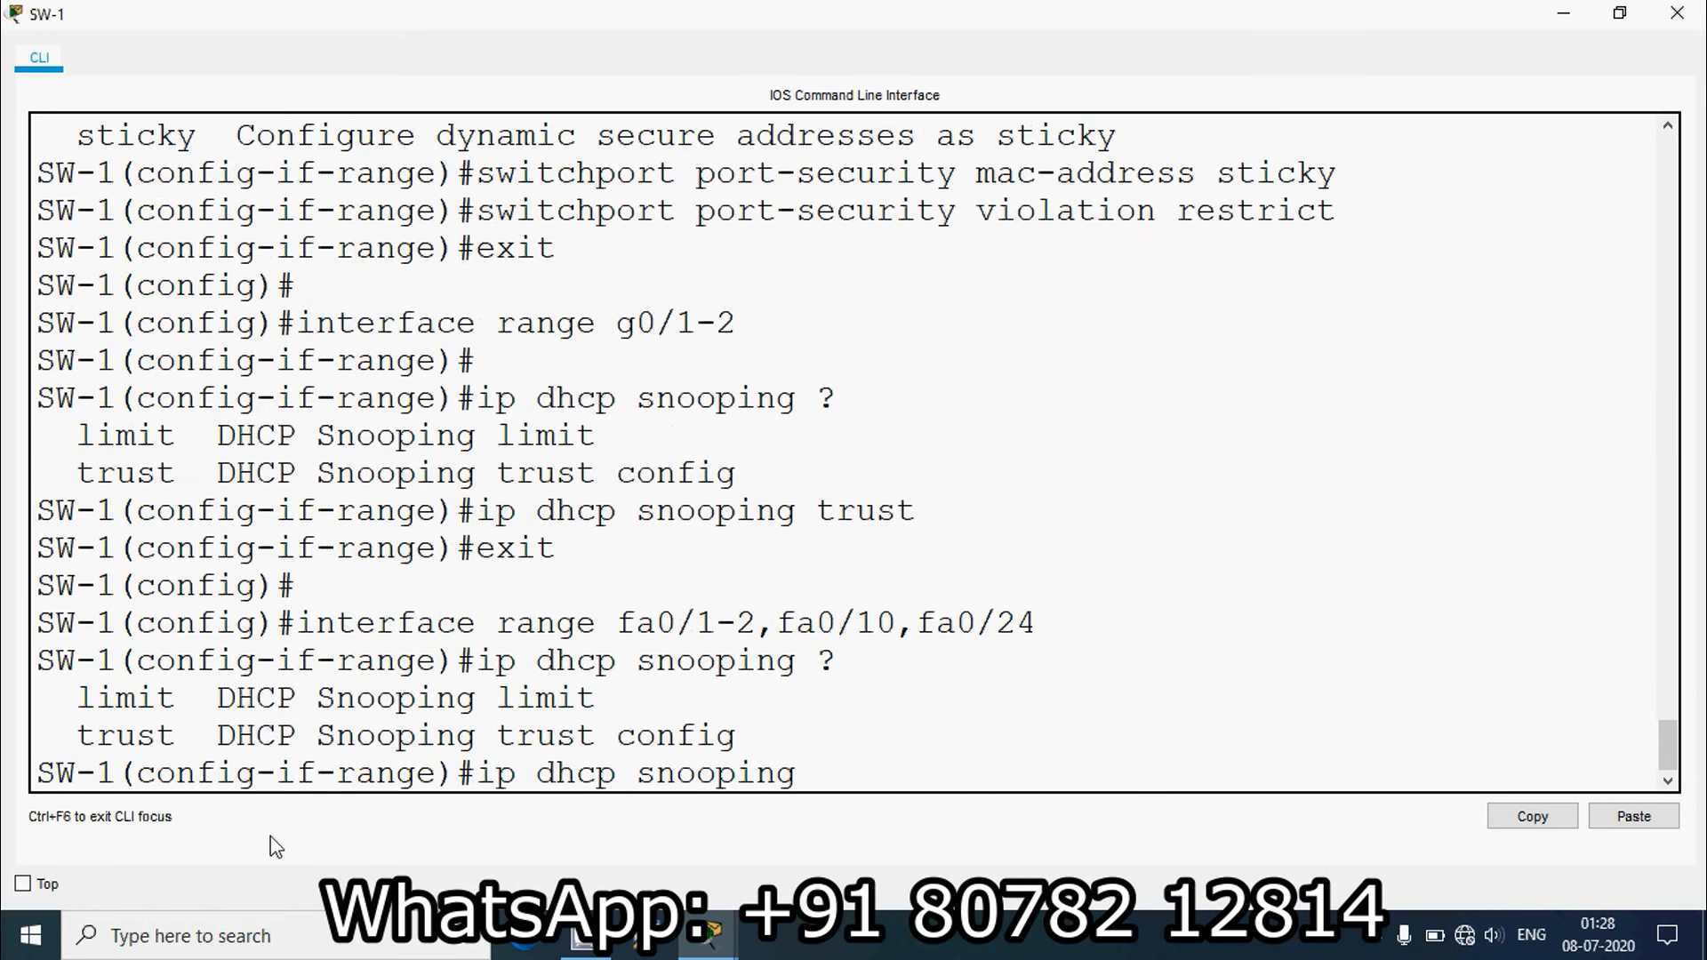
left_click_drag(76, 699, 195, 703)
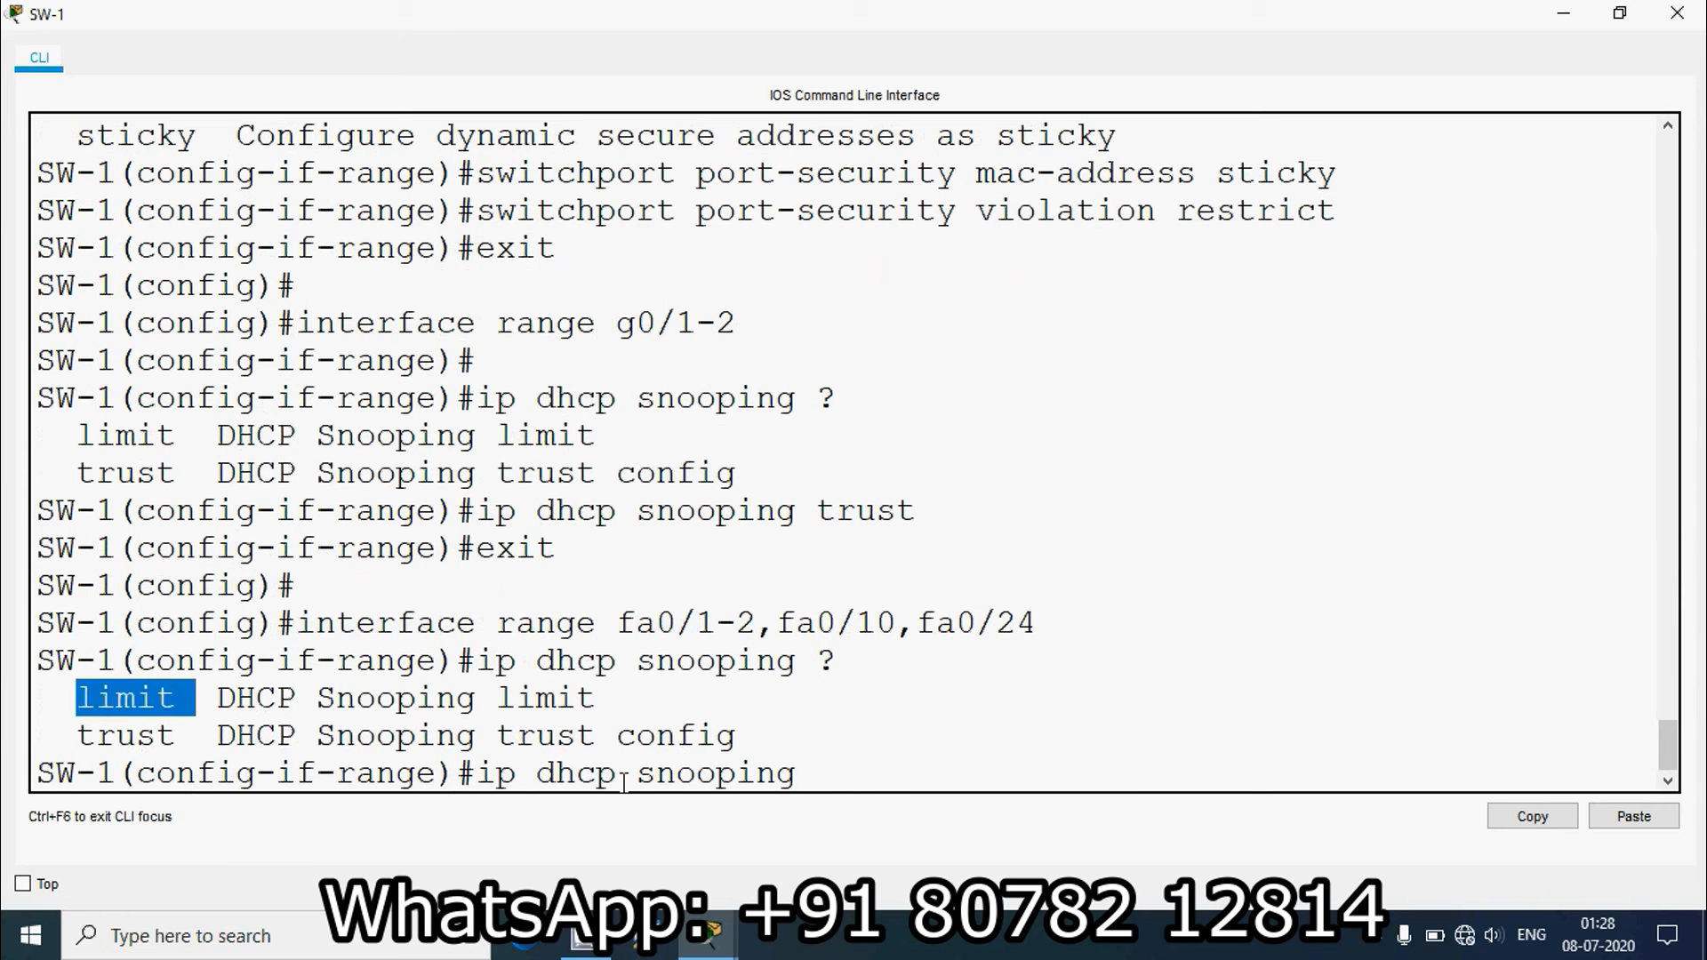
left_click(836, 776)
type("limit")
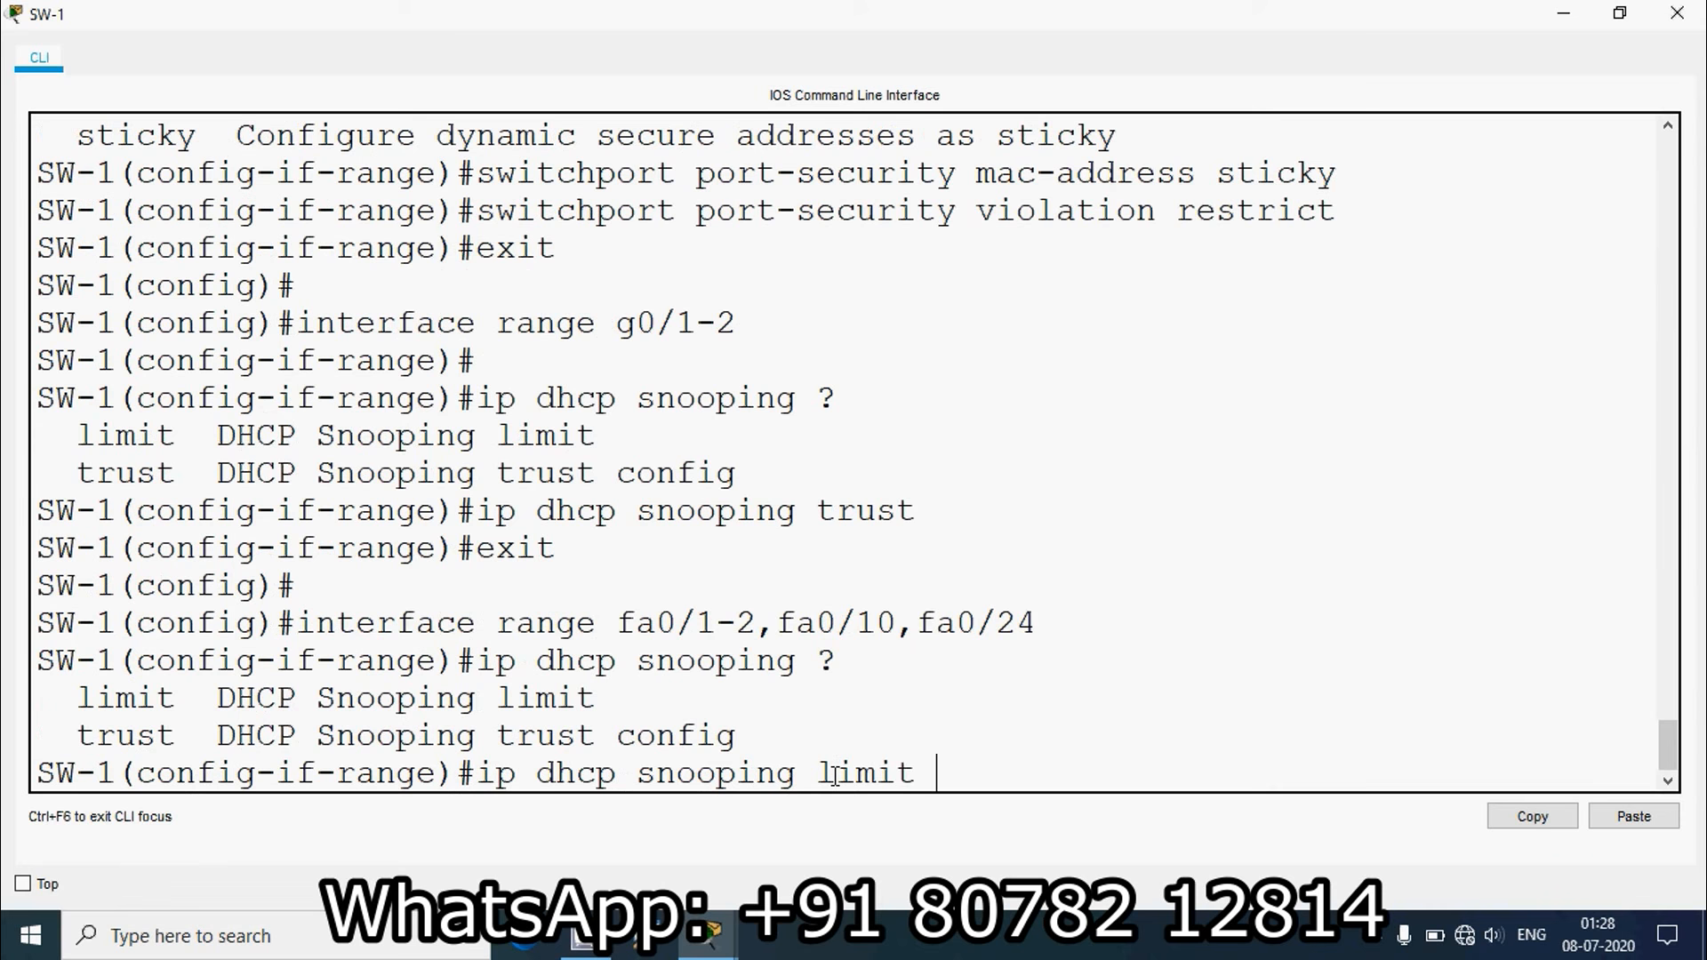
type(" ?")
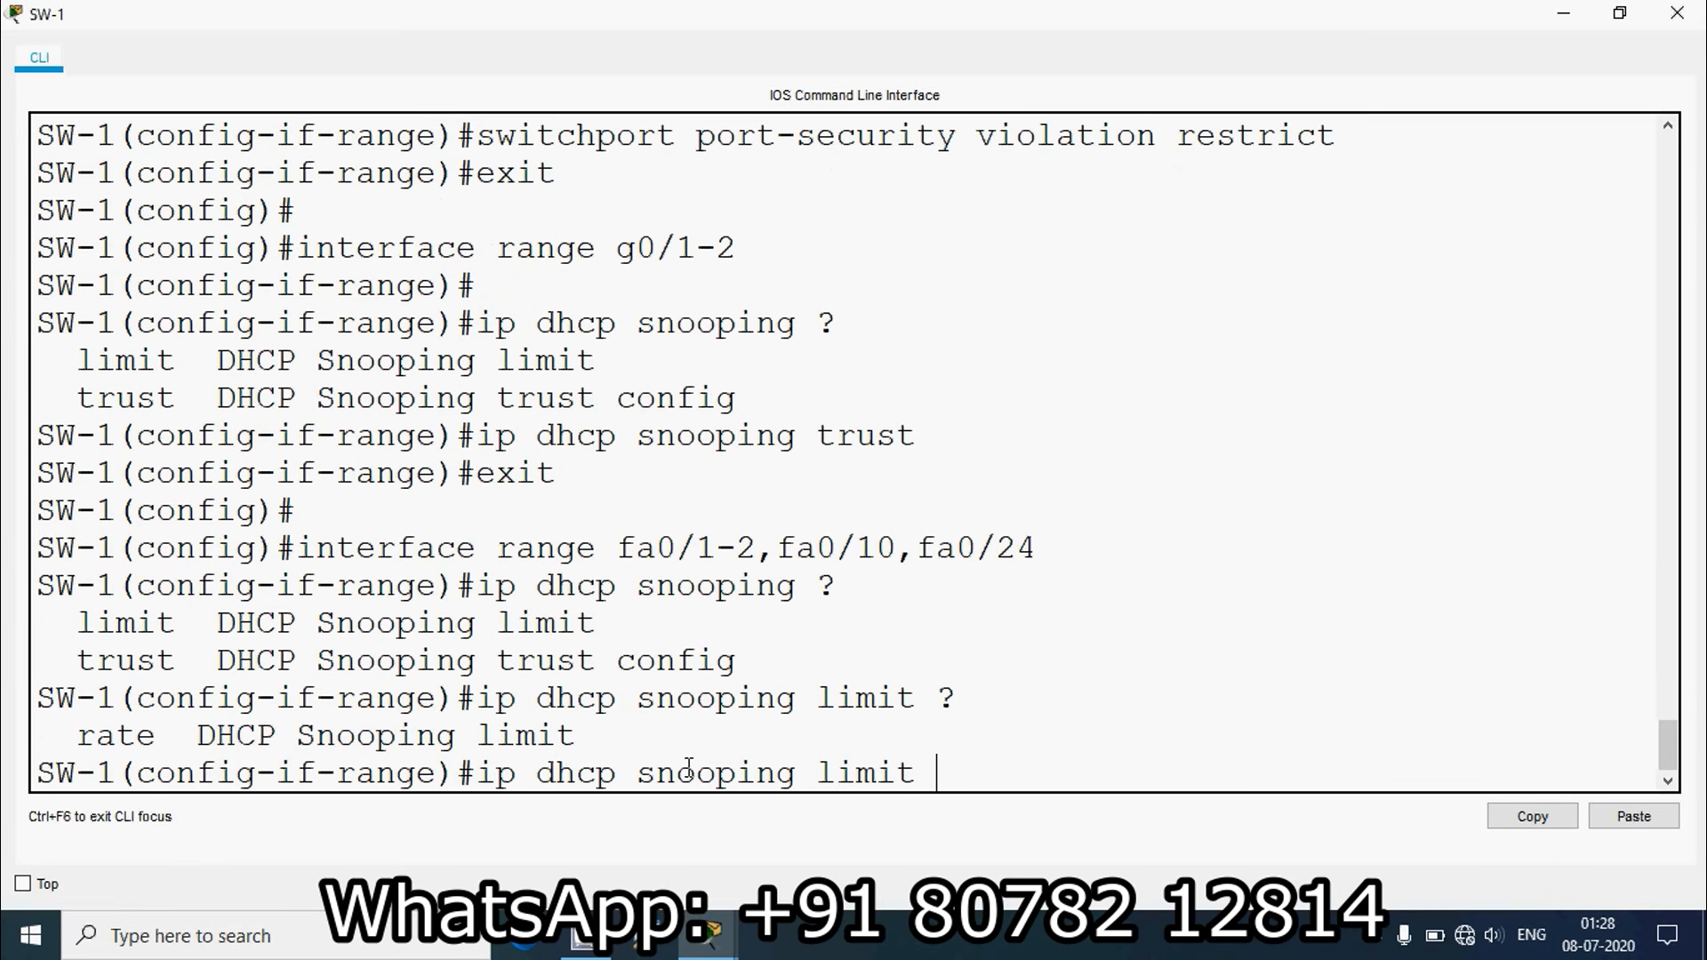
type("rate")
type(" ?")
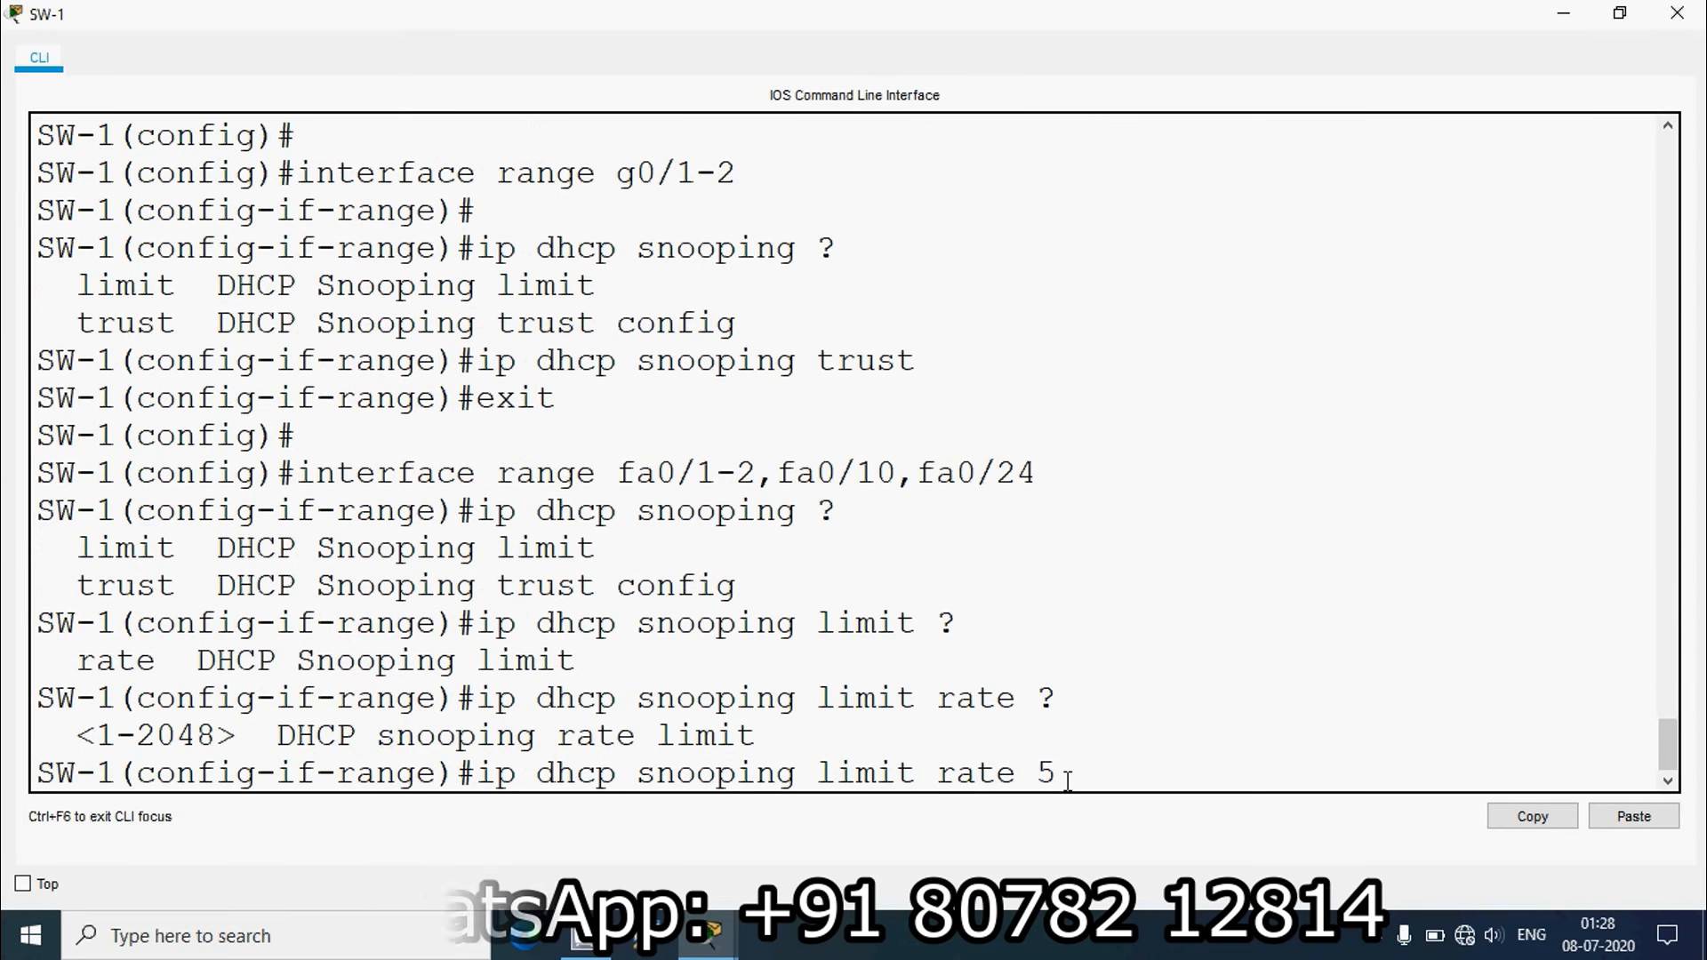
key("Return")
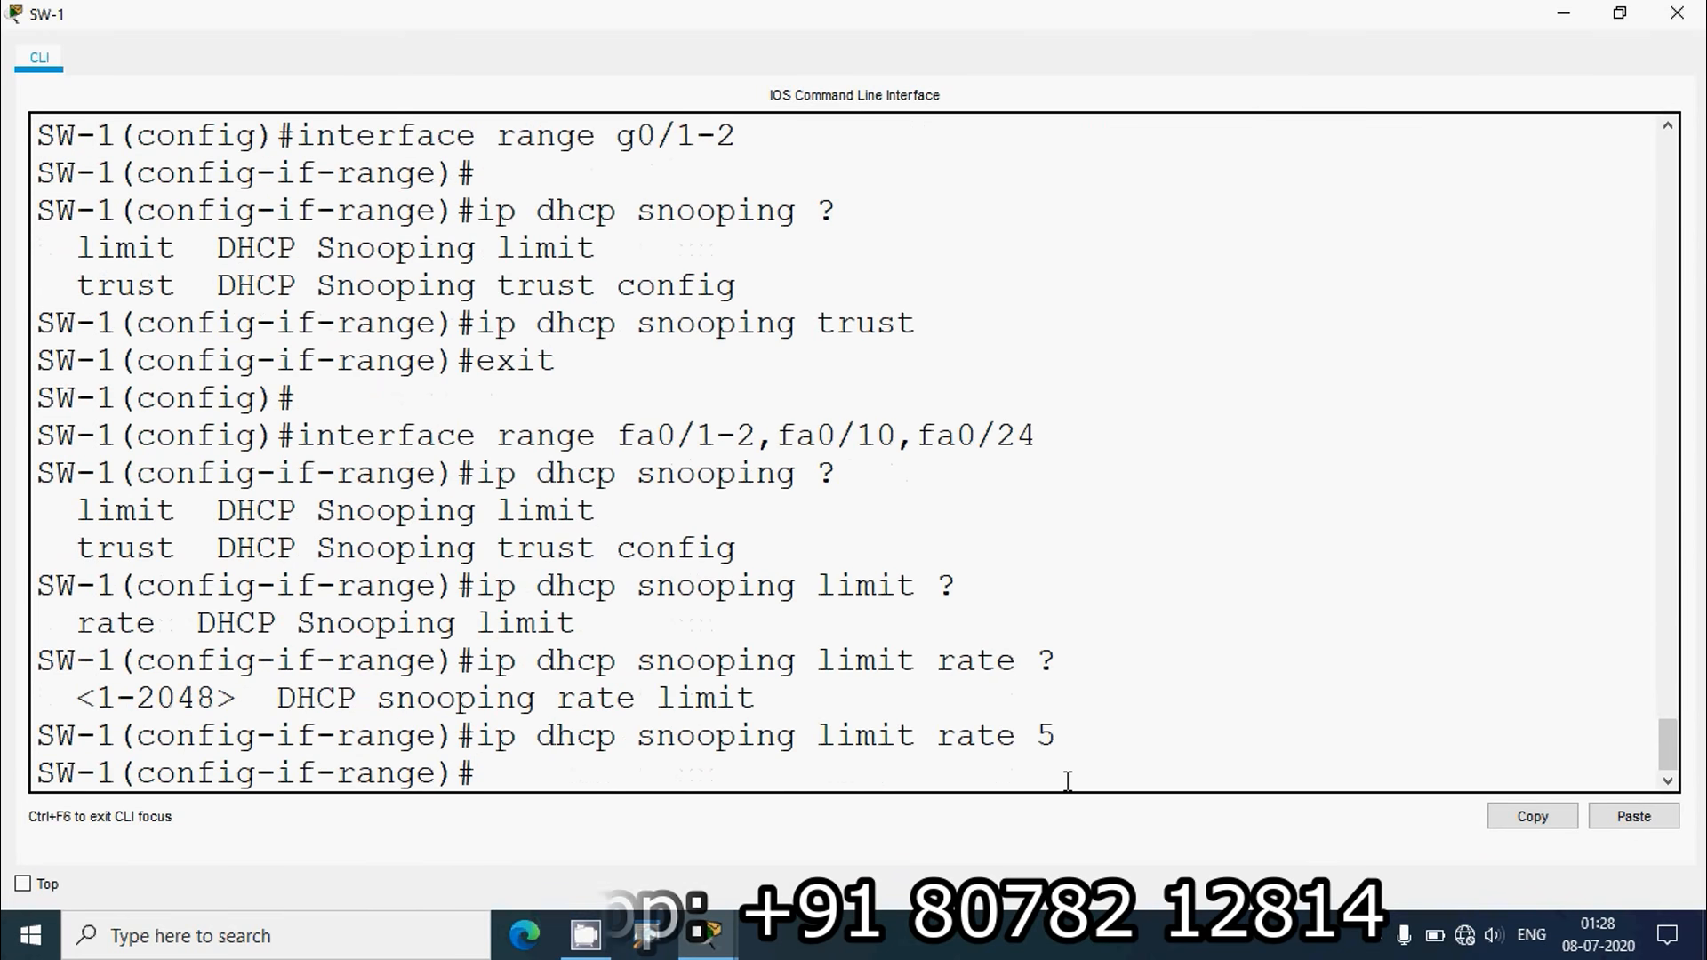
left_click(1677, 12)
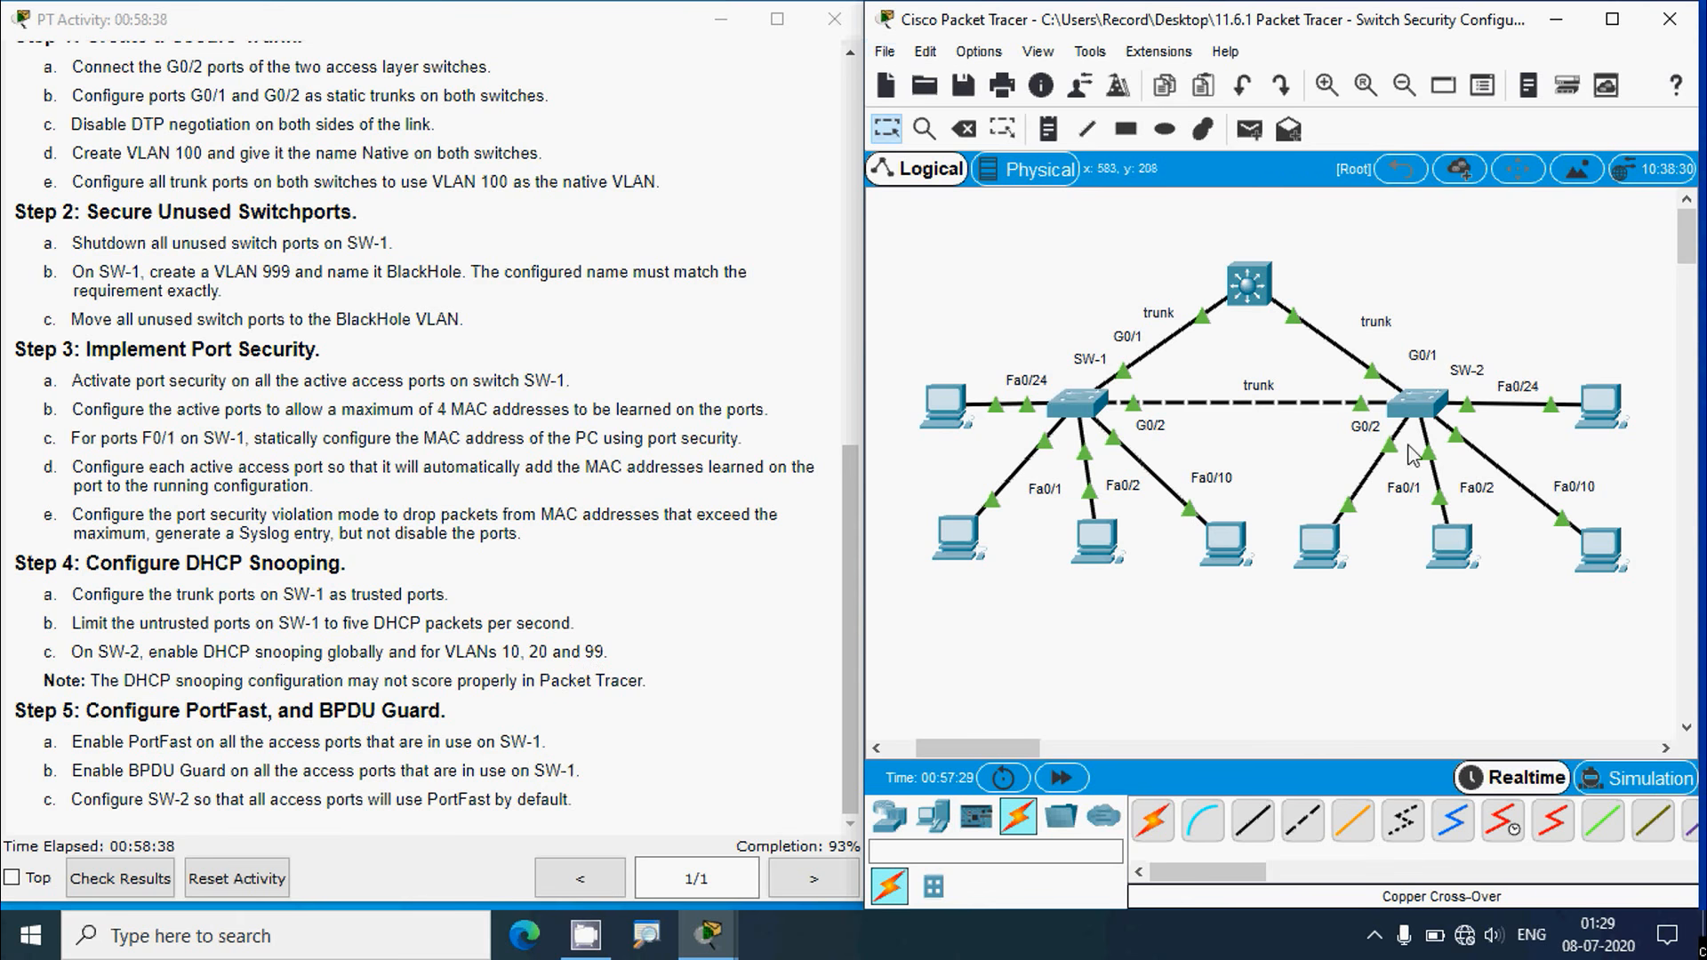
Open SW-2's command line, enter global configuration mode with enable and conf t, and maximize the window
left_click(1418, 405)
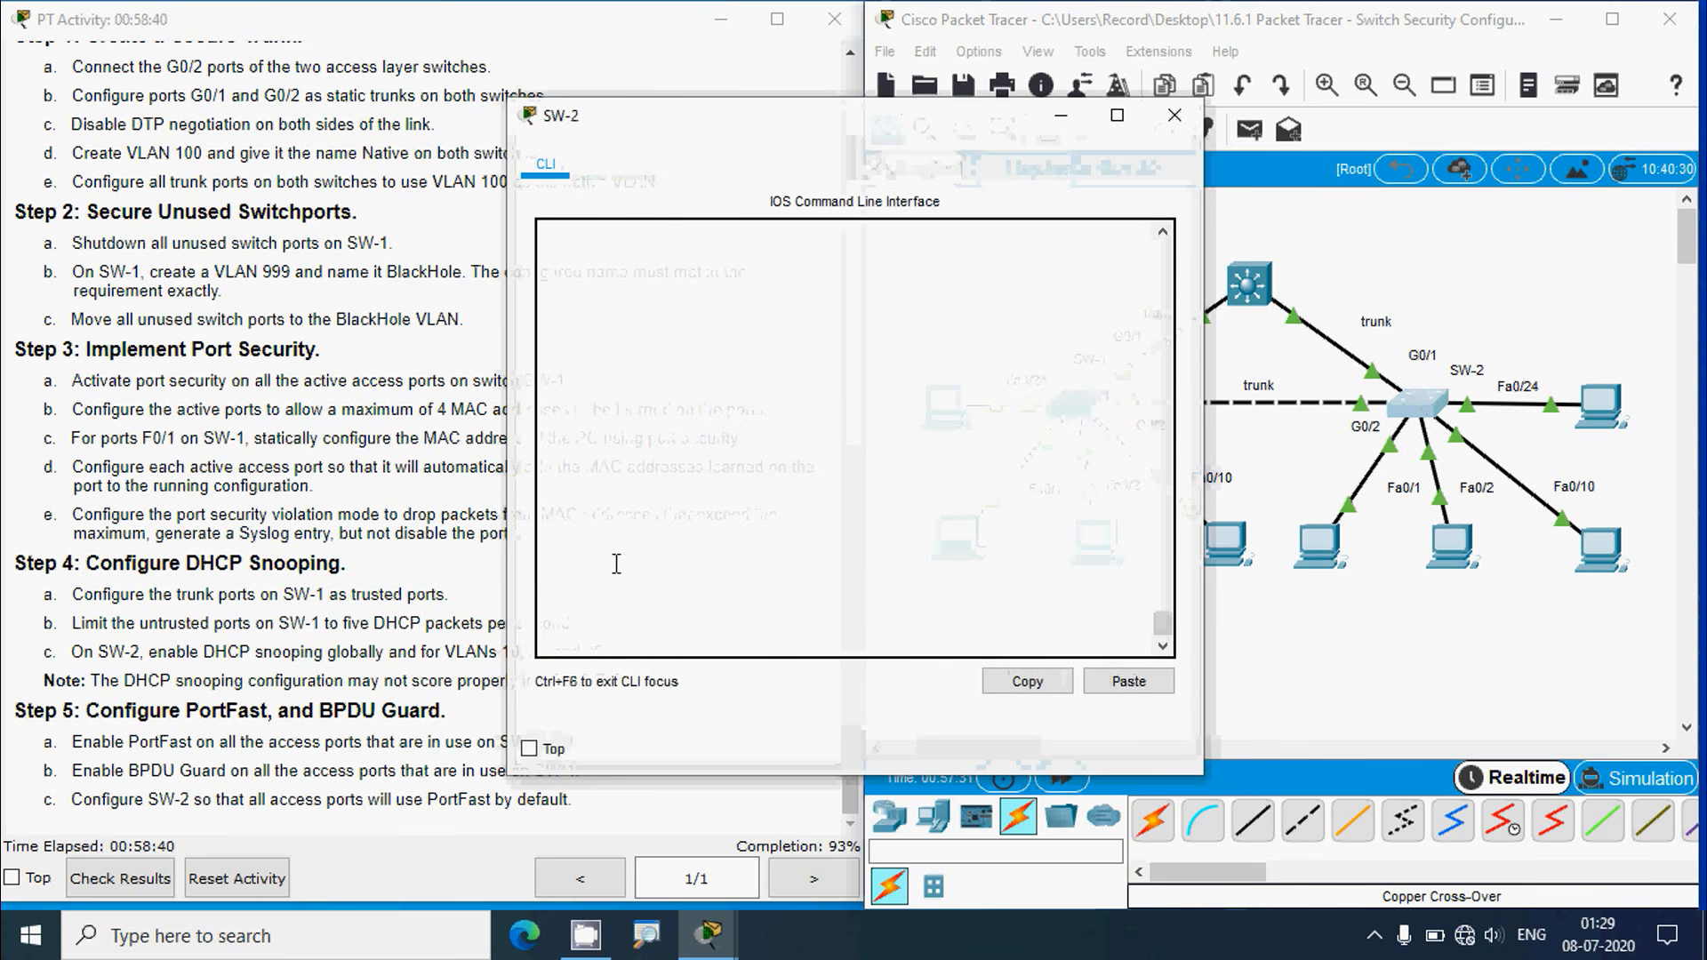
key("Return")
type("enable")
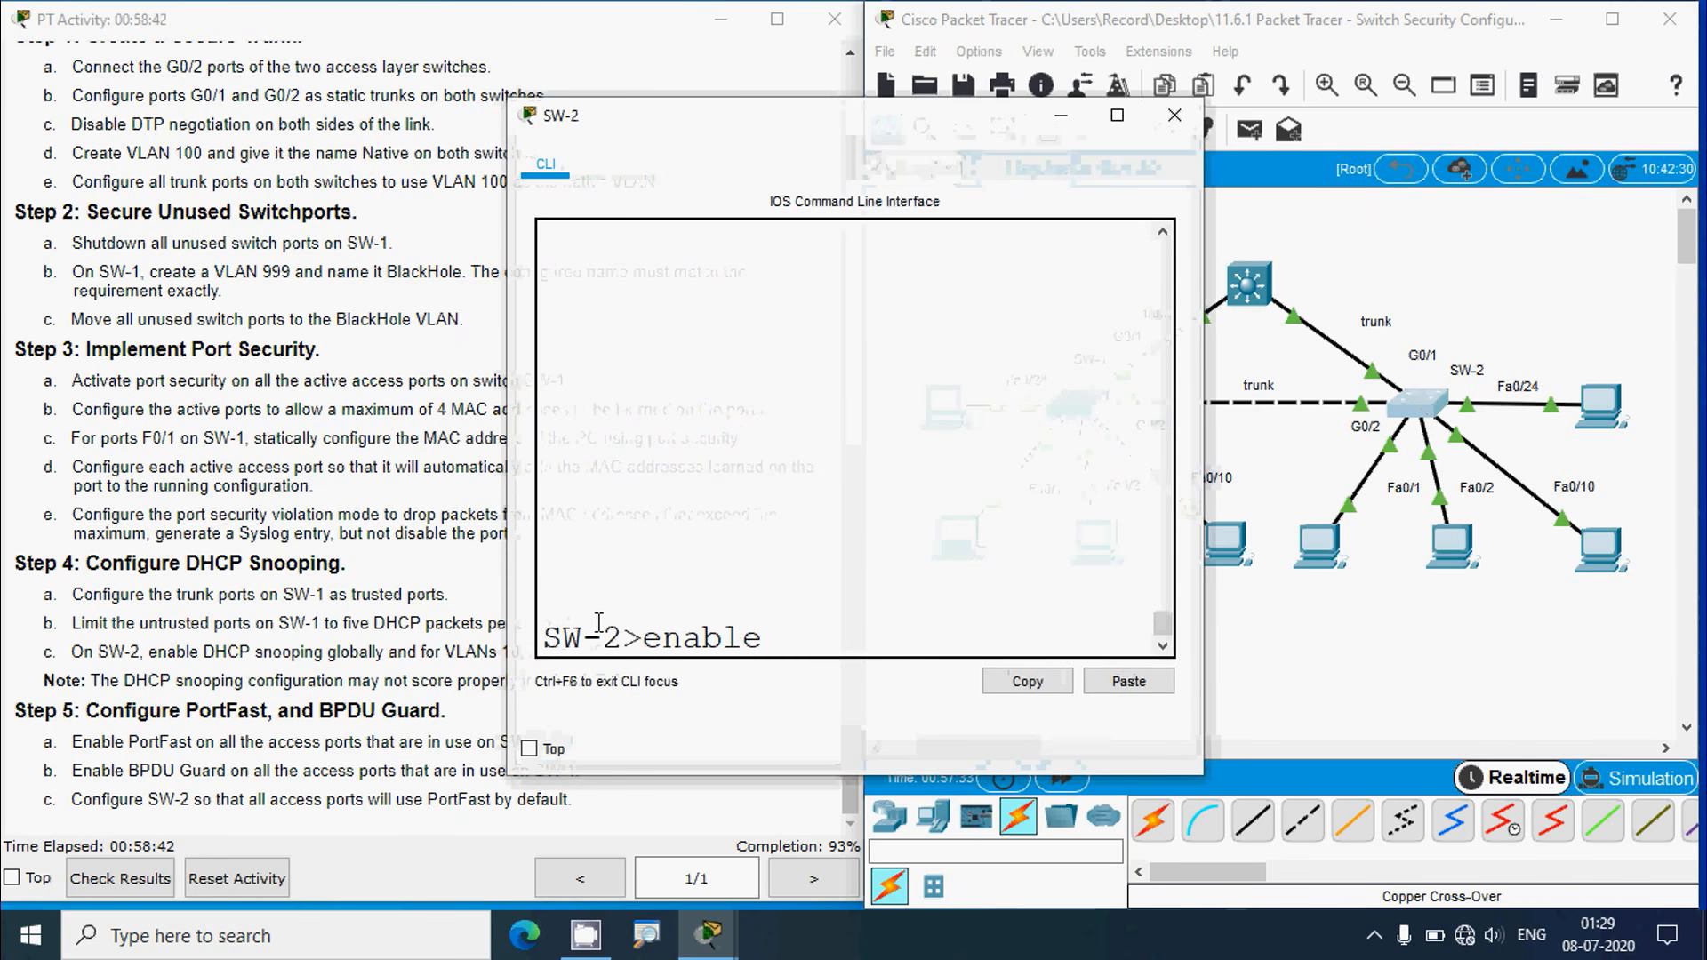
key("Return")
type("conf t")
key("Return")
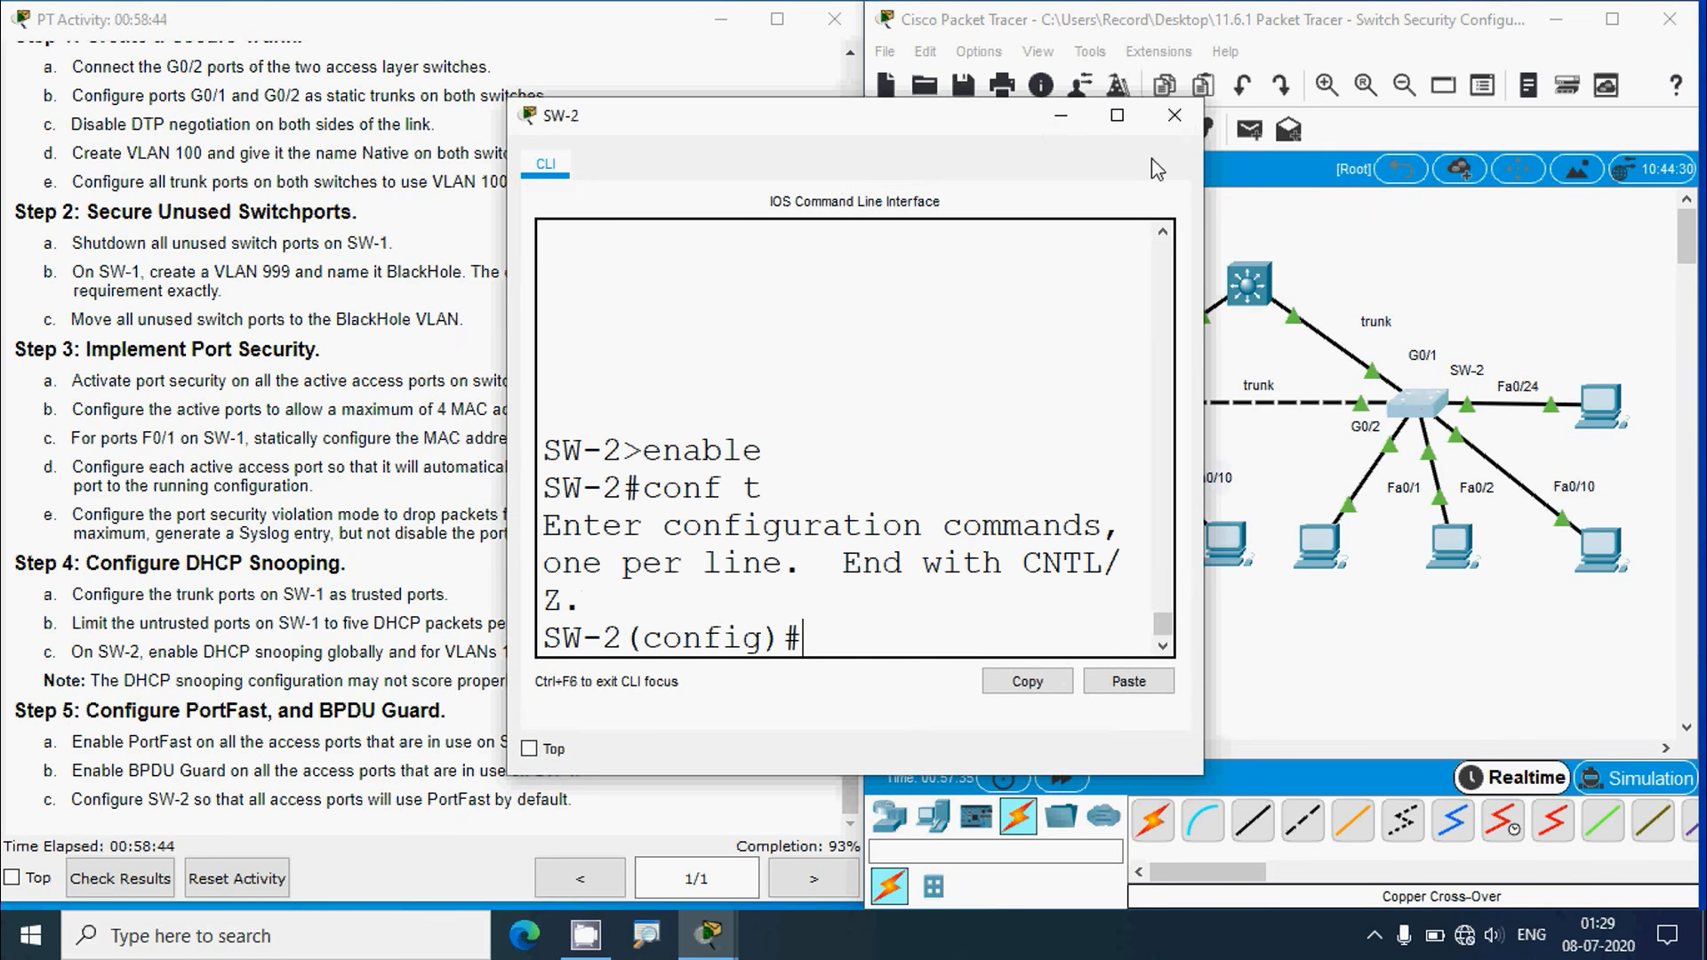
left_click(1118, 115)
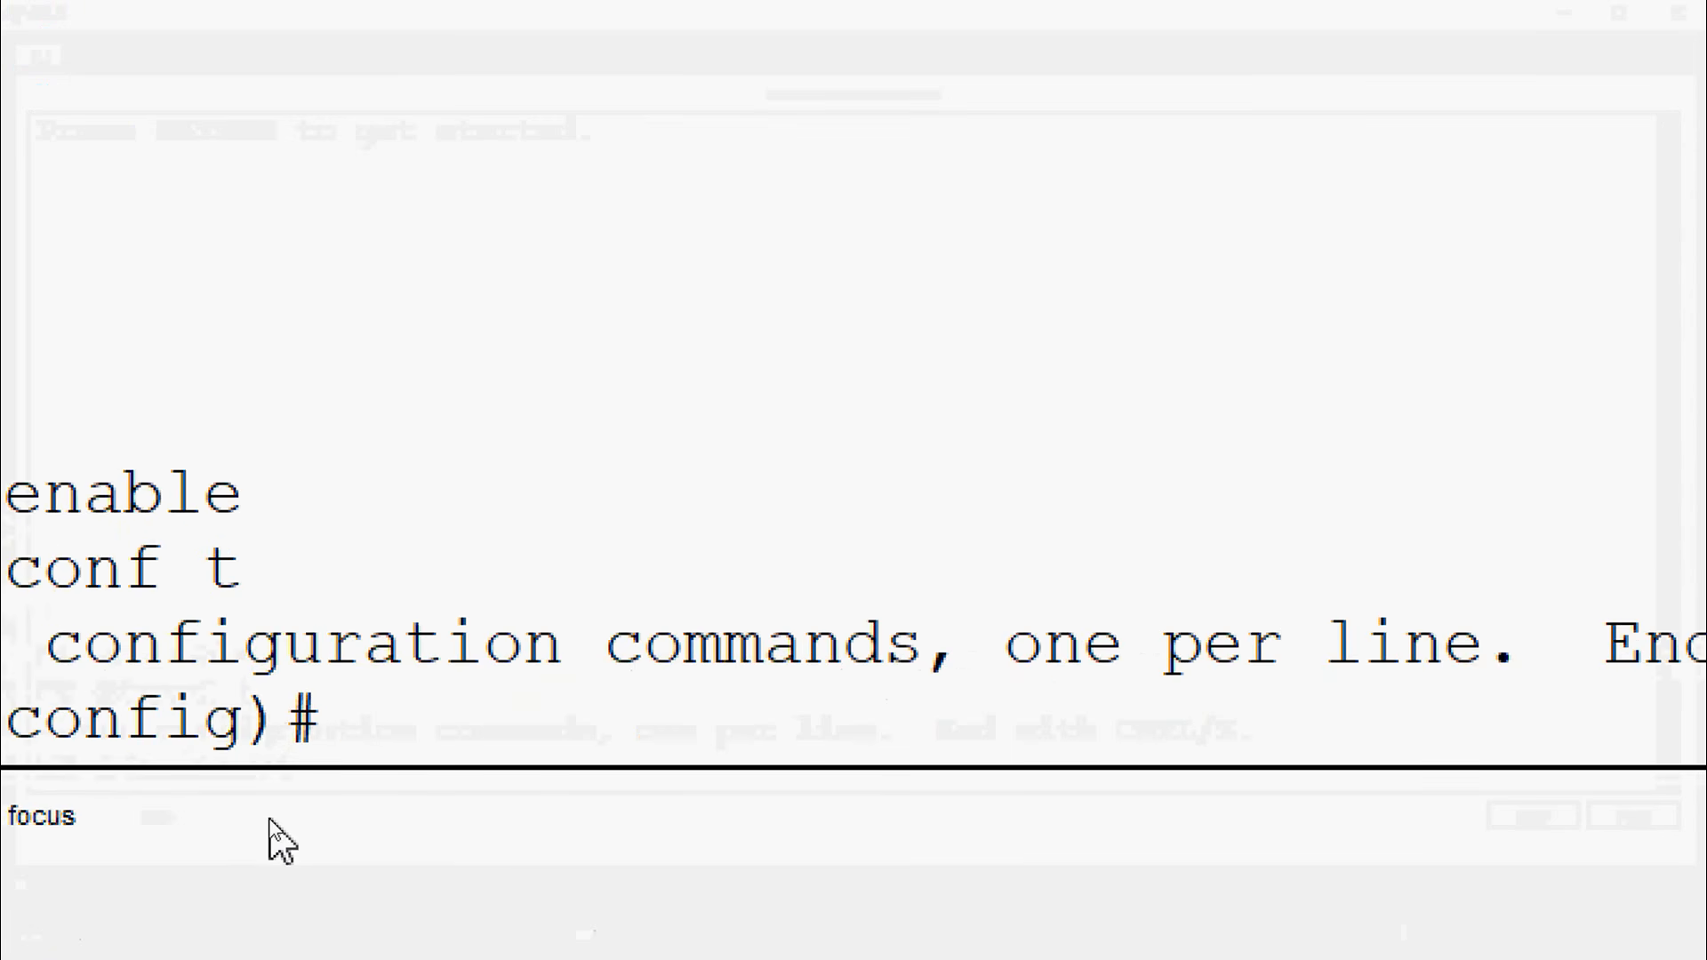
Enable DHCP snooping on SW-2 globally with ip dhcp snooping and for its VLANs with ip dhcp snooping vlan 10,20,99
type("ip dhcp")
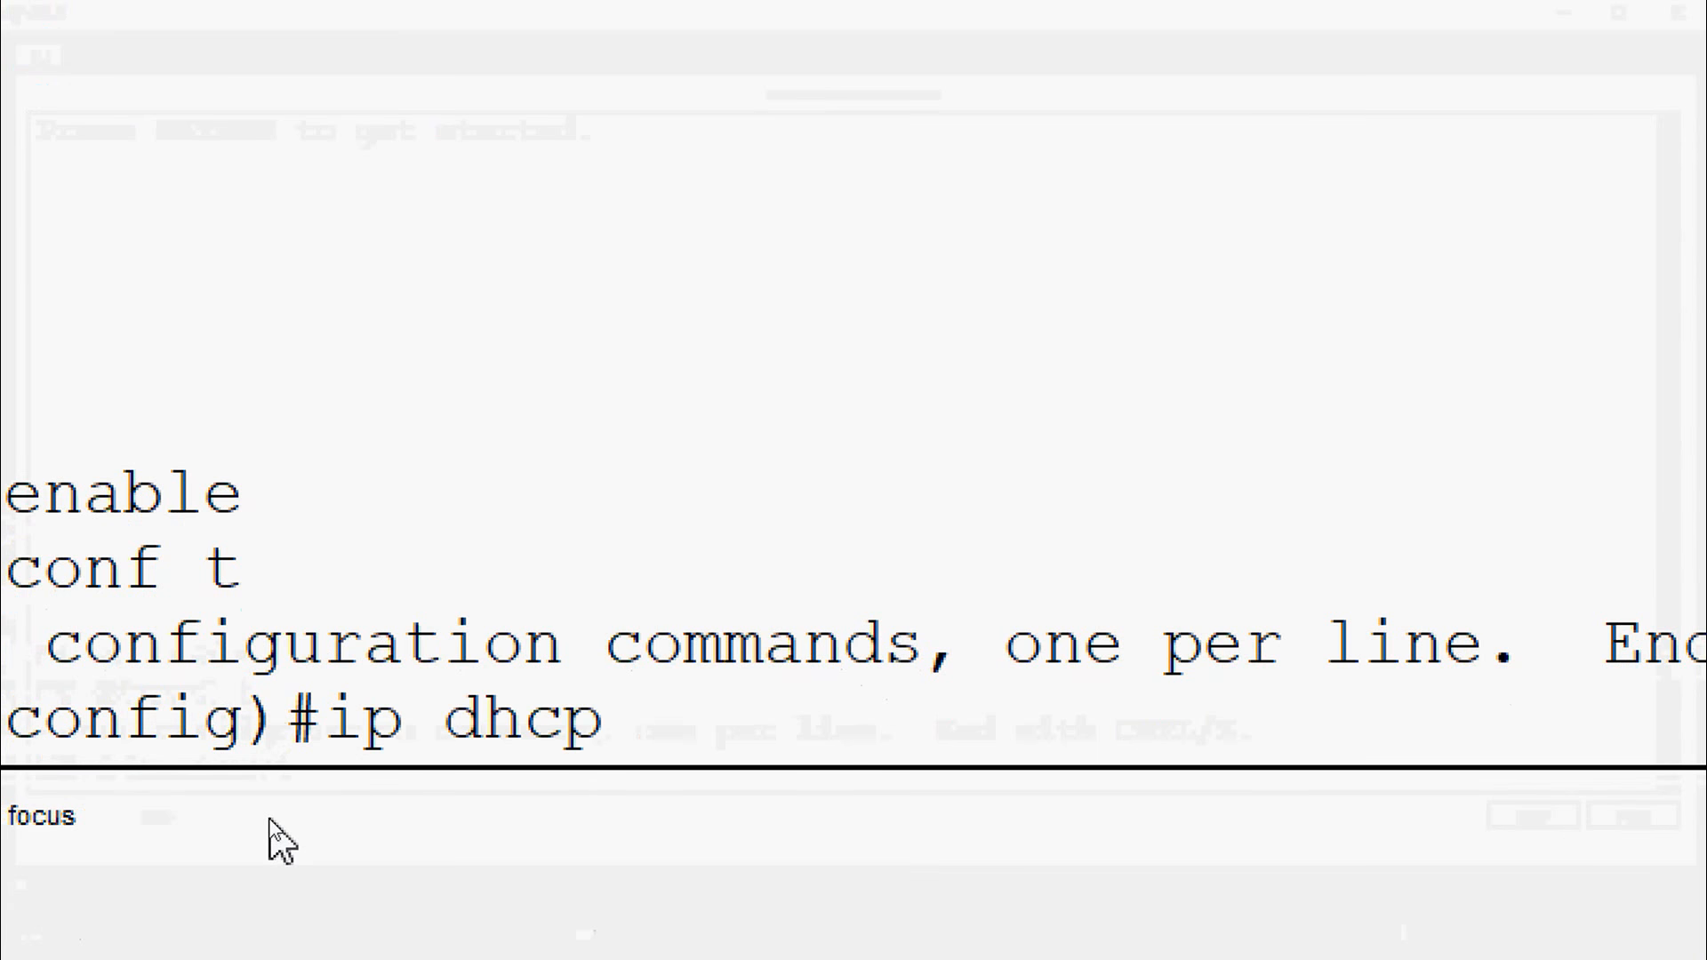
type(" snooping")
key("Return")
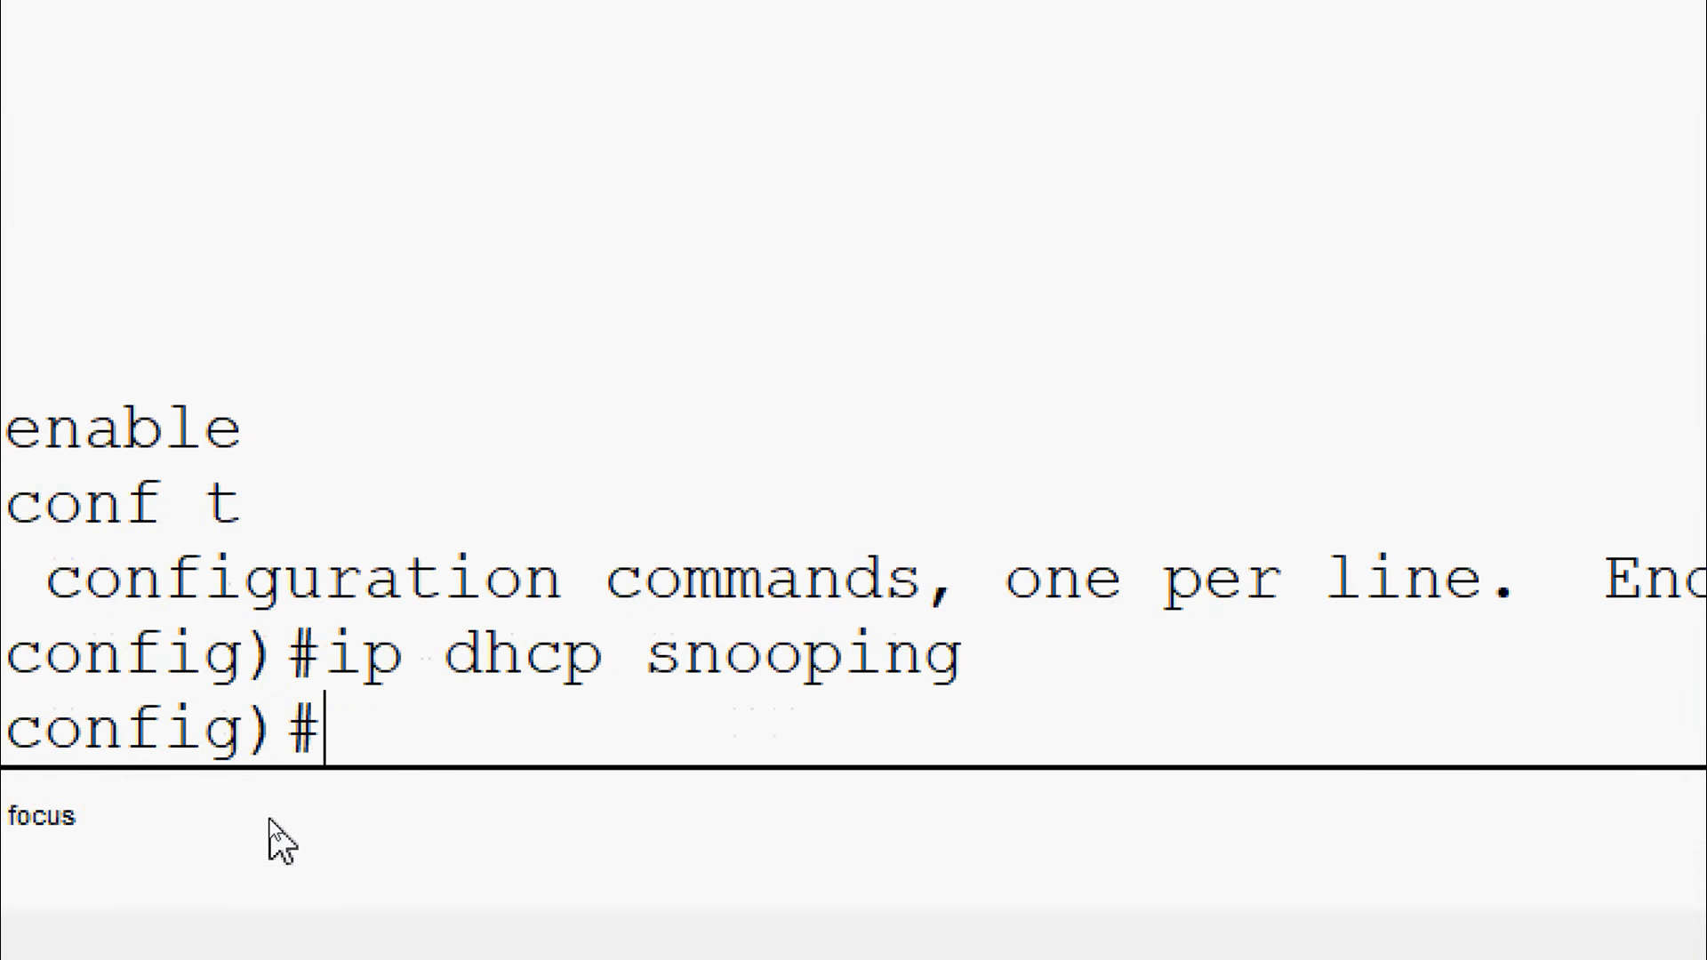
type("ip dhcp")
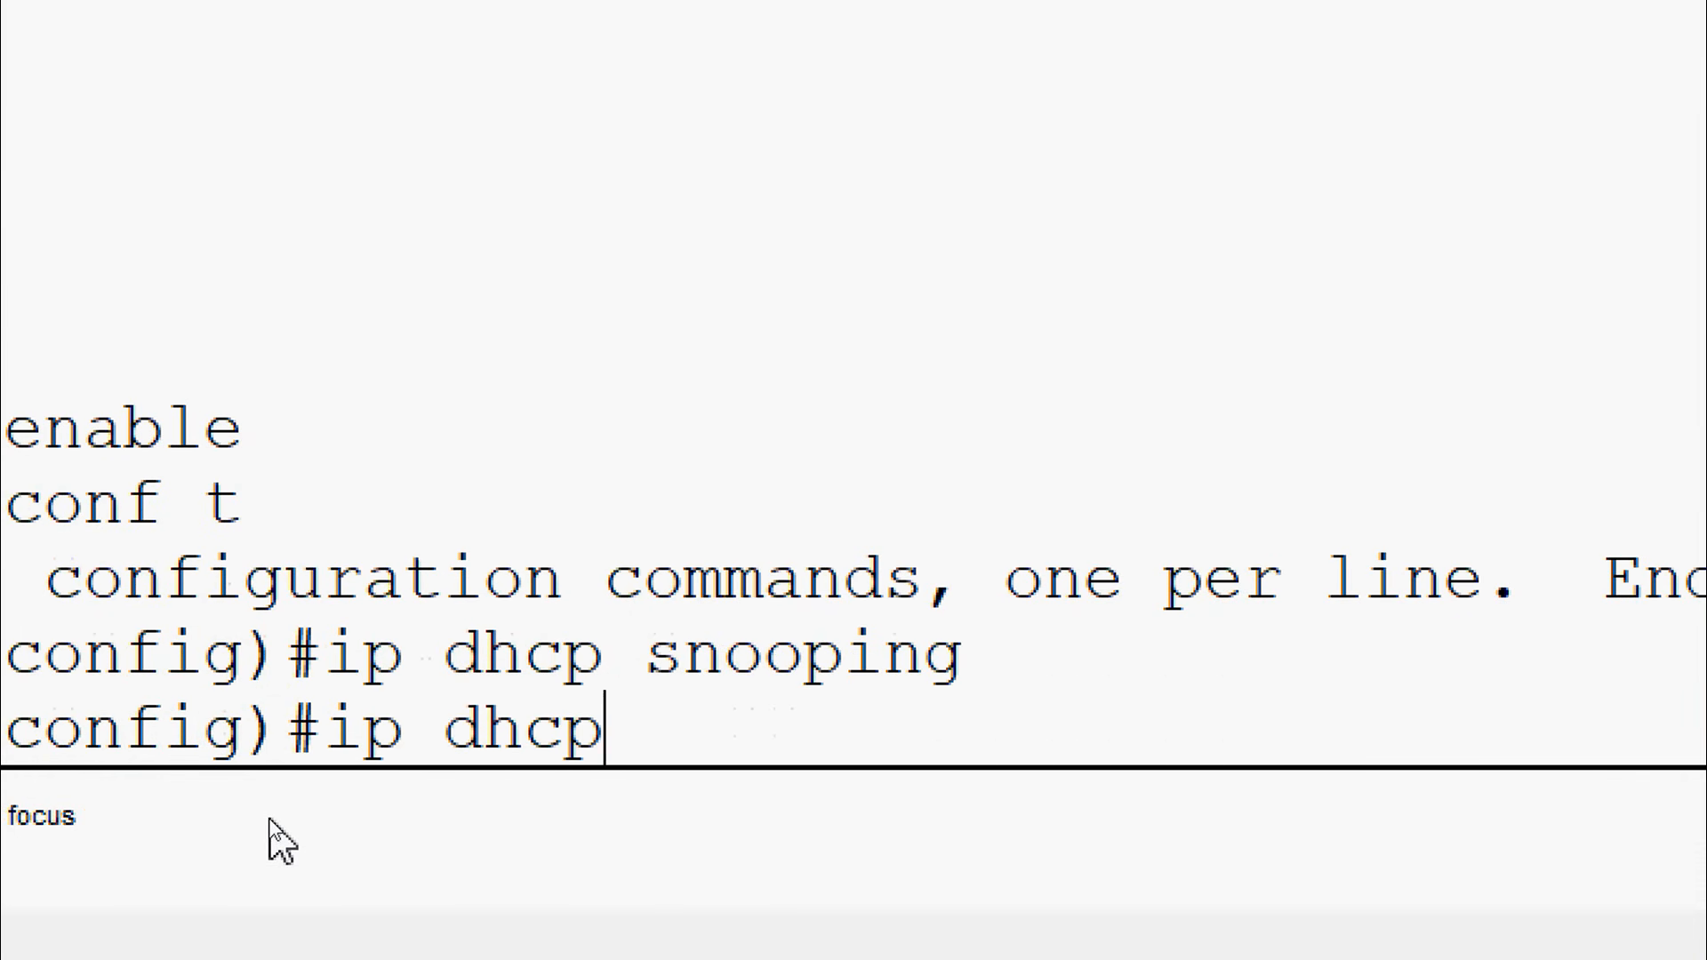
type(" snooo")
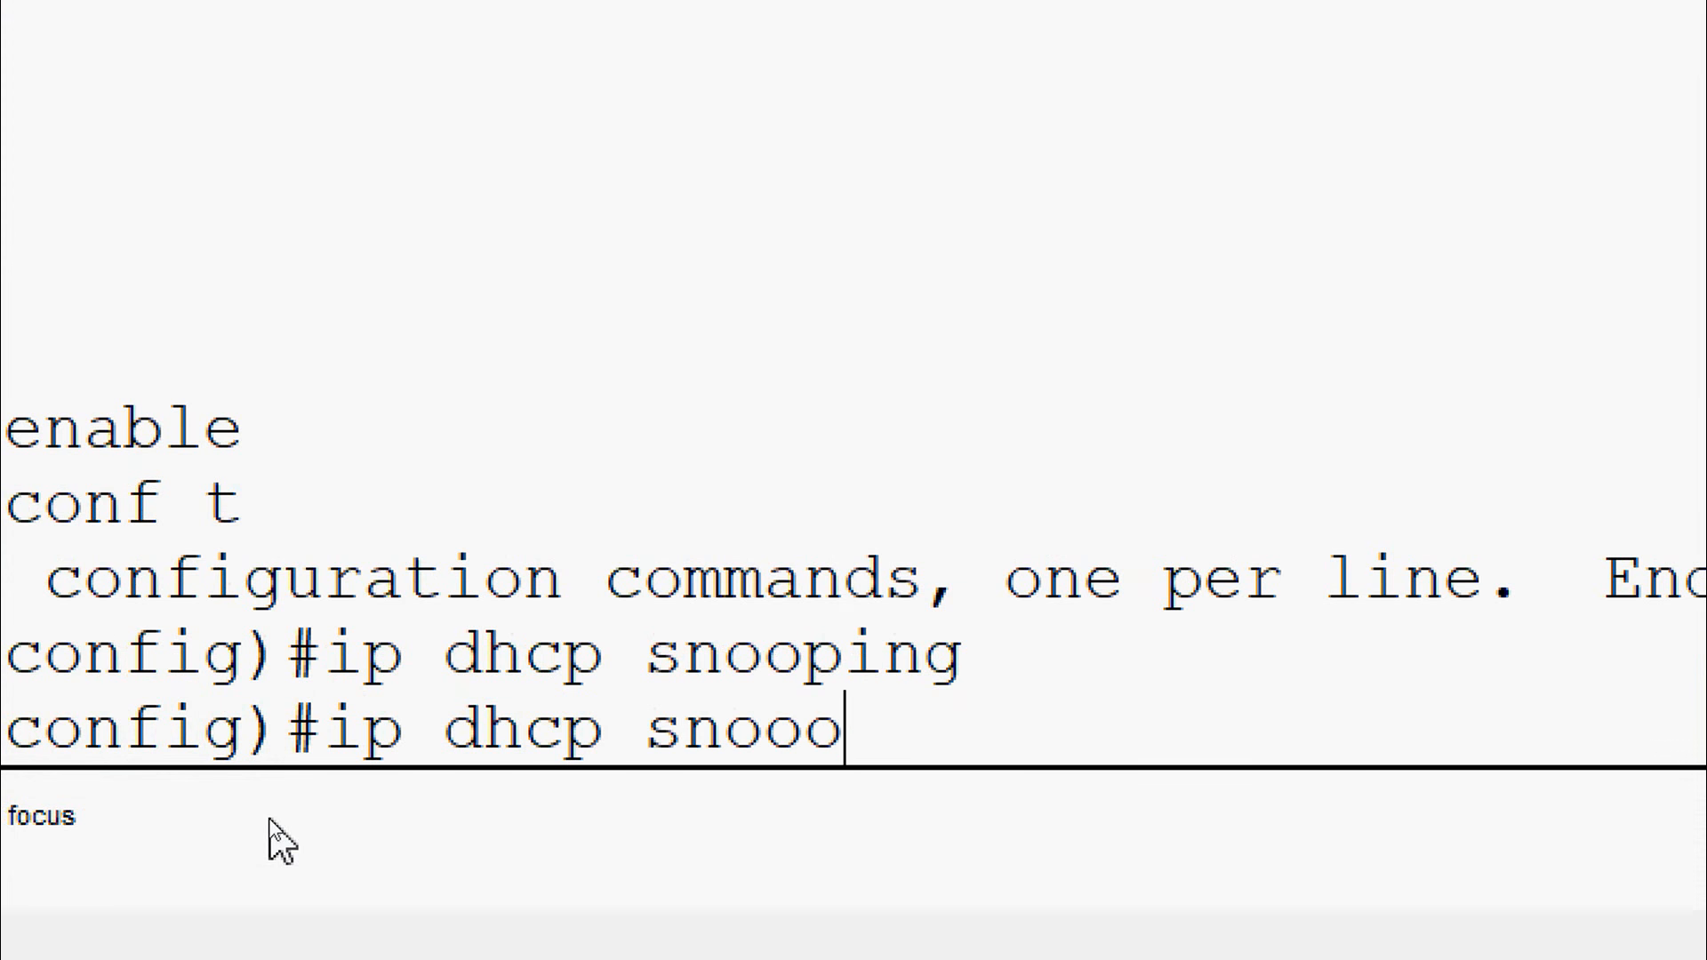
key("BackSpace")
type("ping vlan")
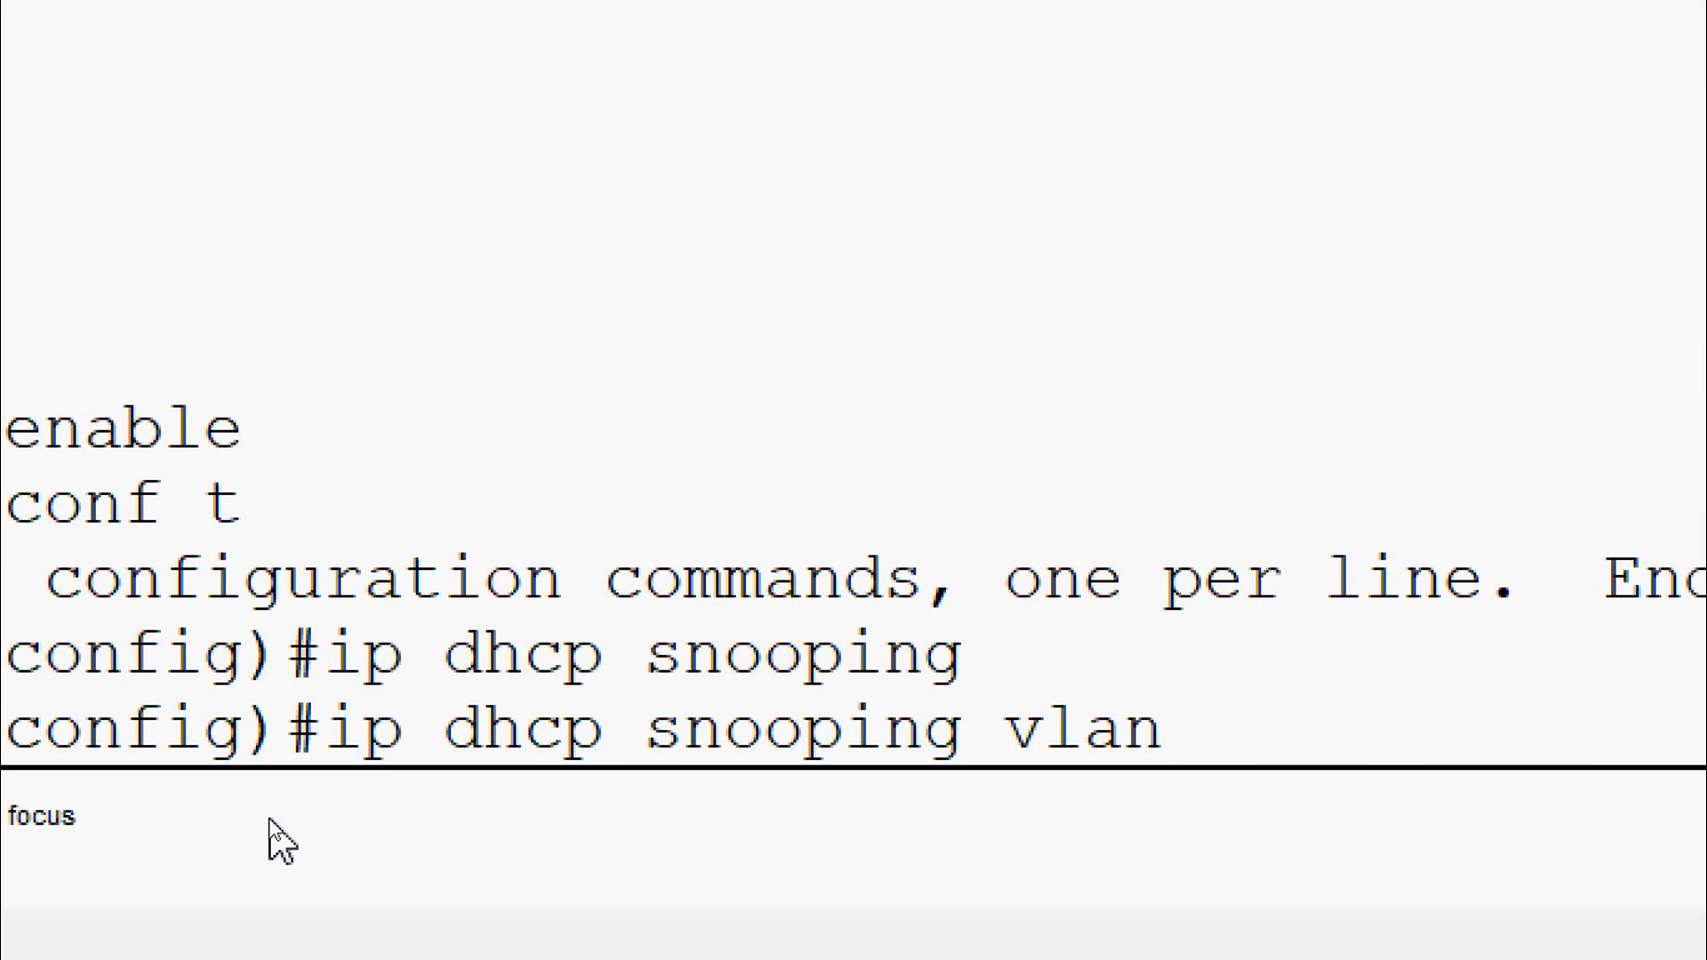
type(" 10,20")
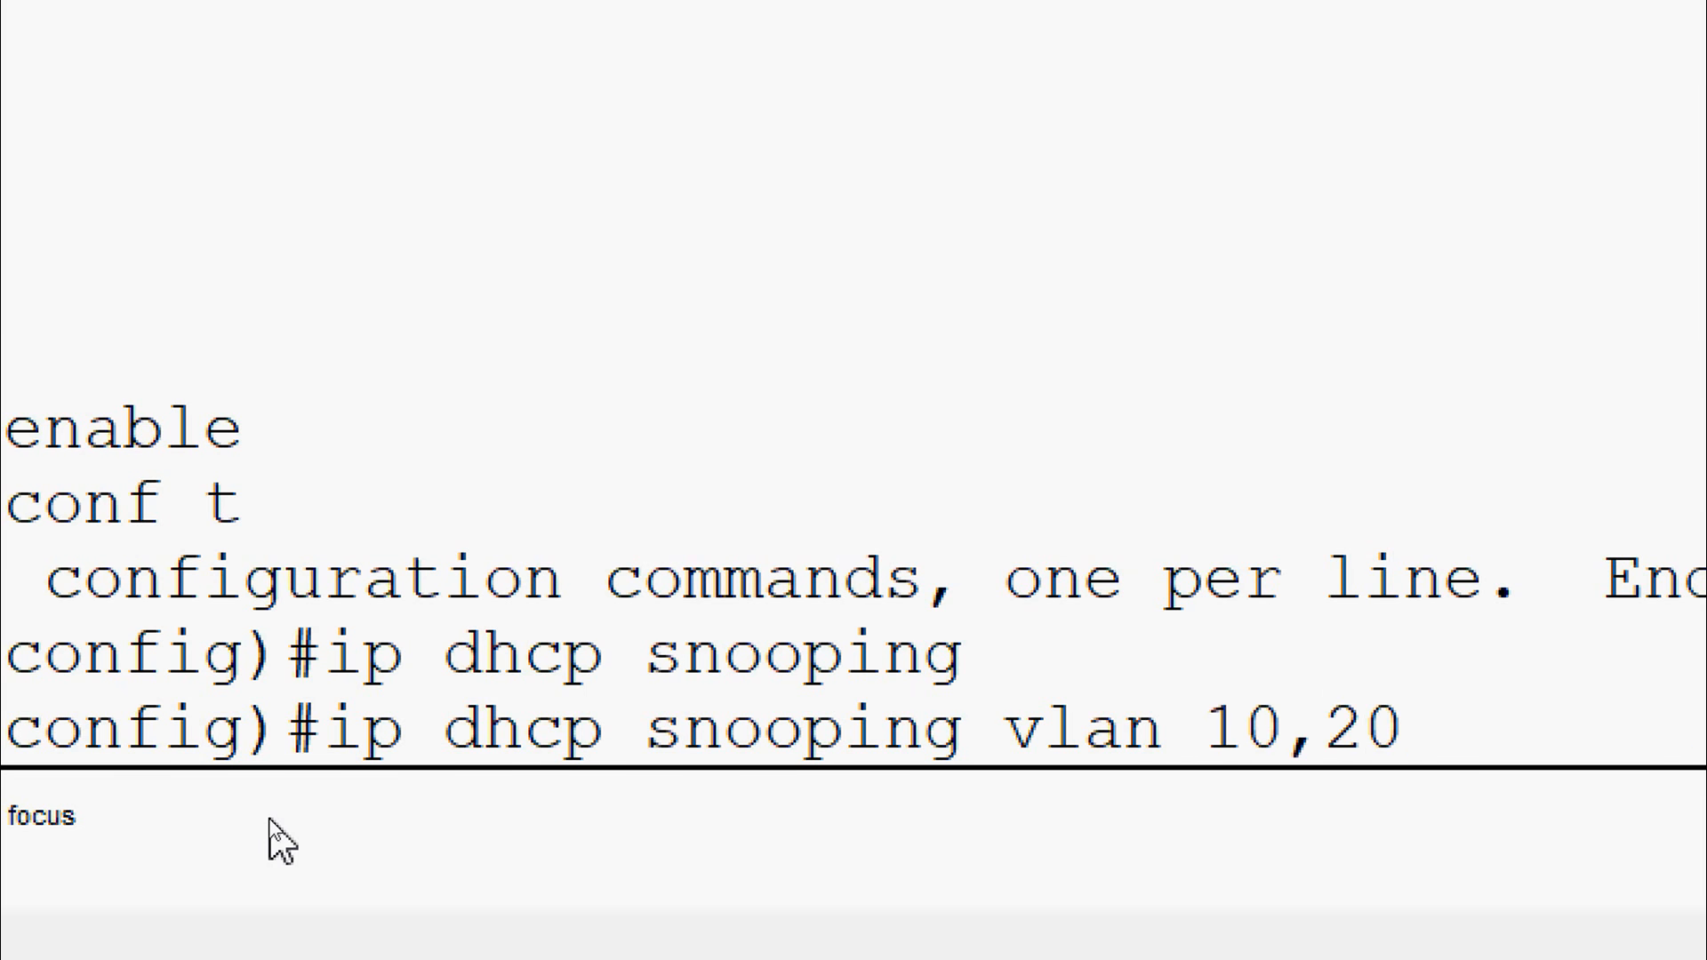
type(",99")
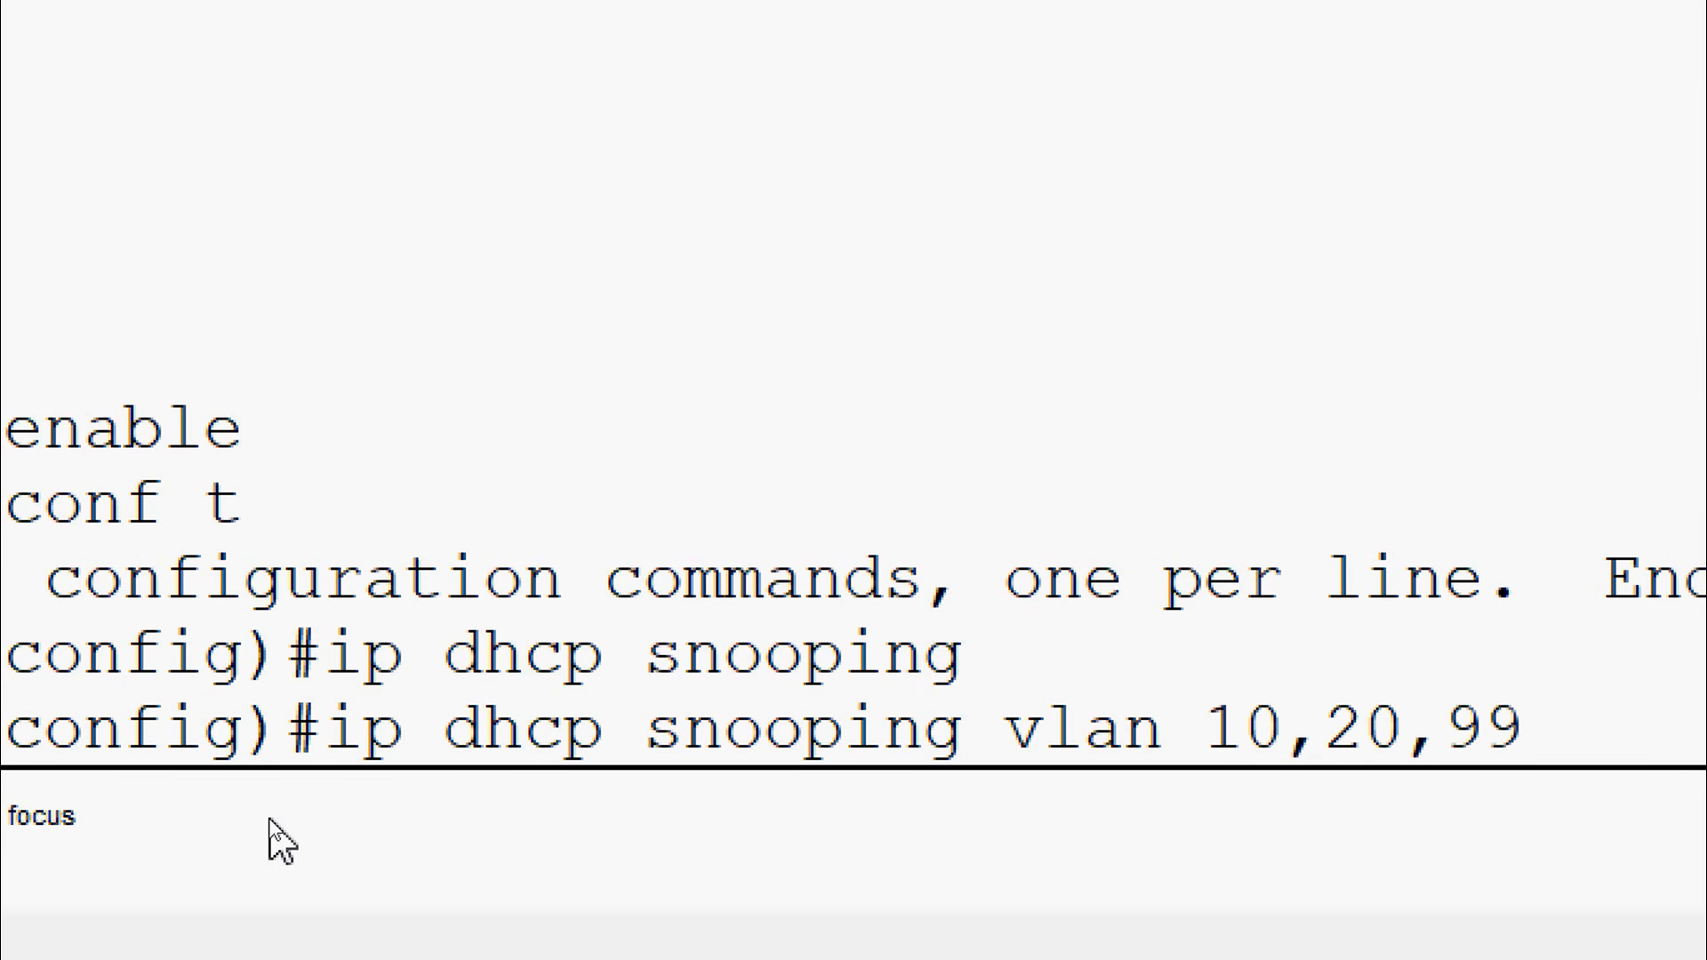
key("Return")
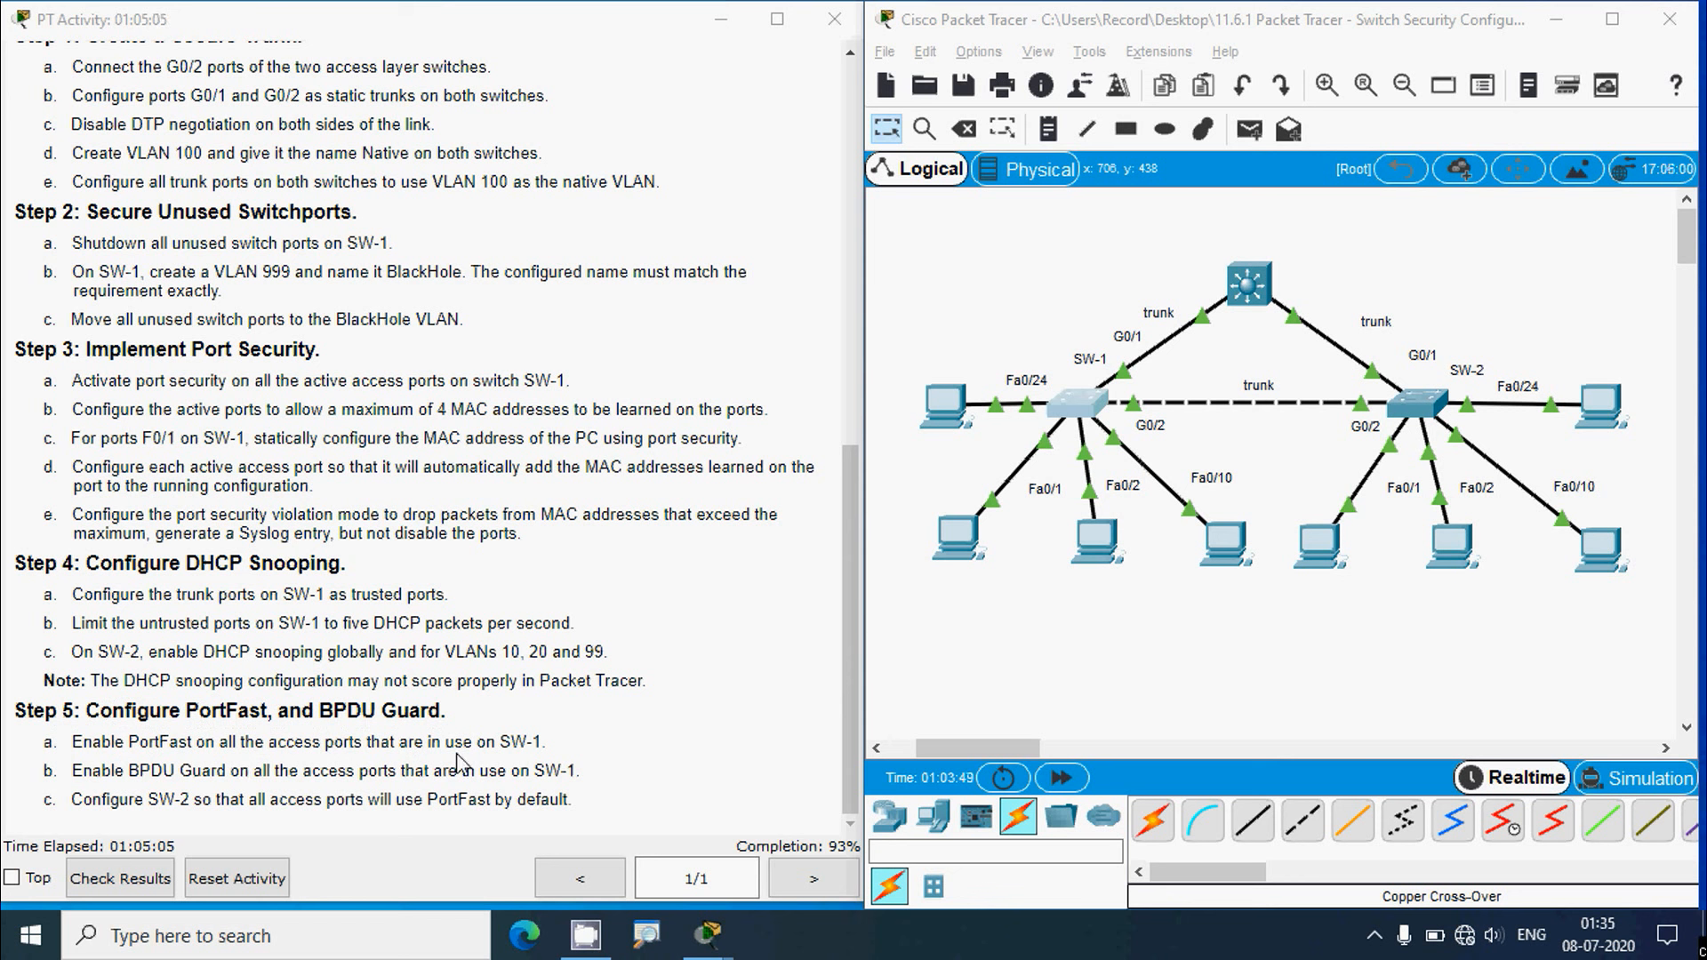
Reopen SW-1's command line, enter global configuration mode with conf t and maximize the window
left_click(1046, 702)
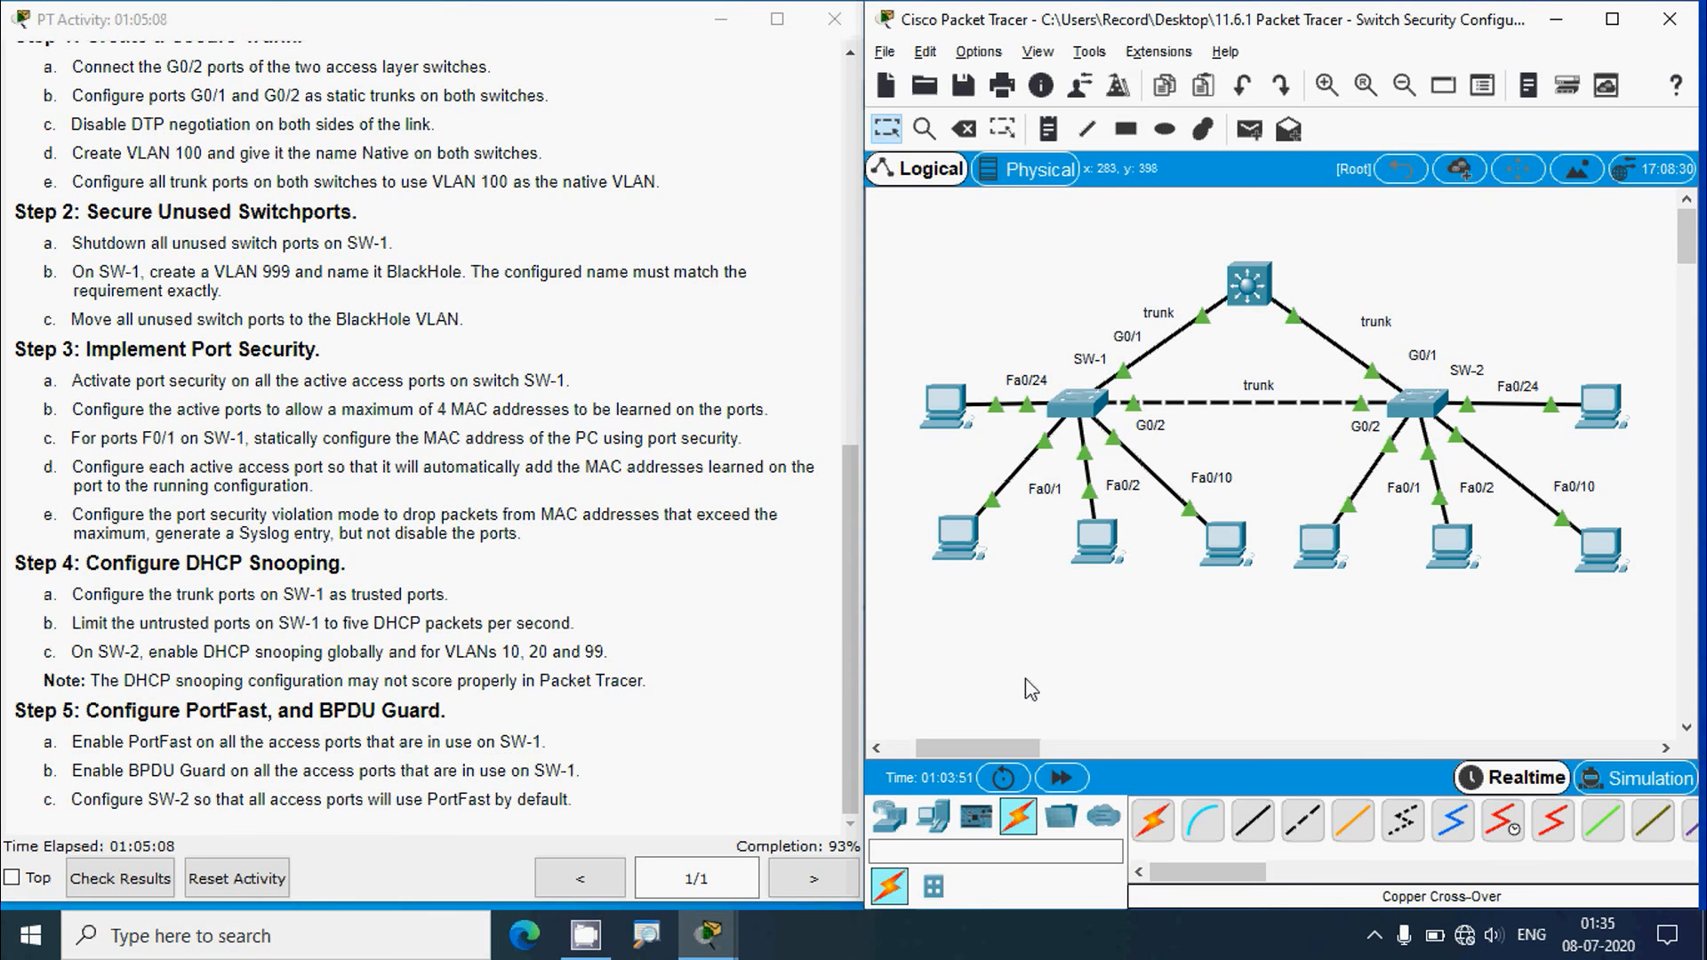
left_click(1076, 405)
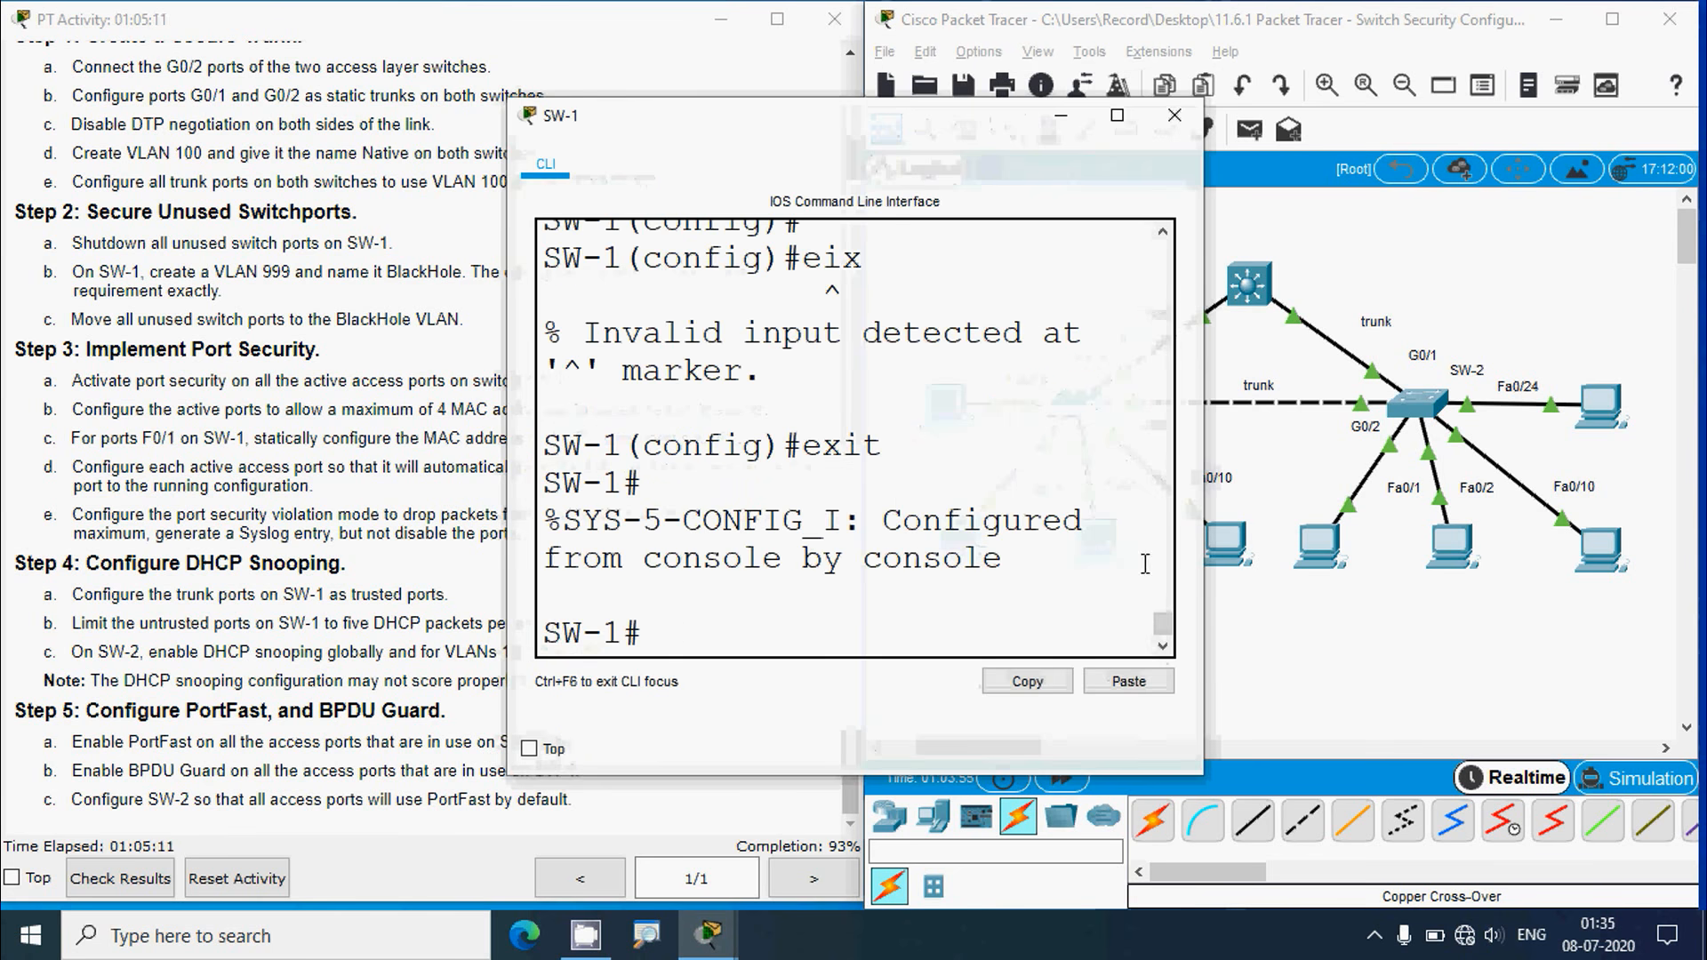
left_click(1289, 677)
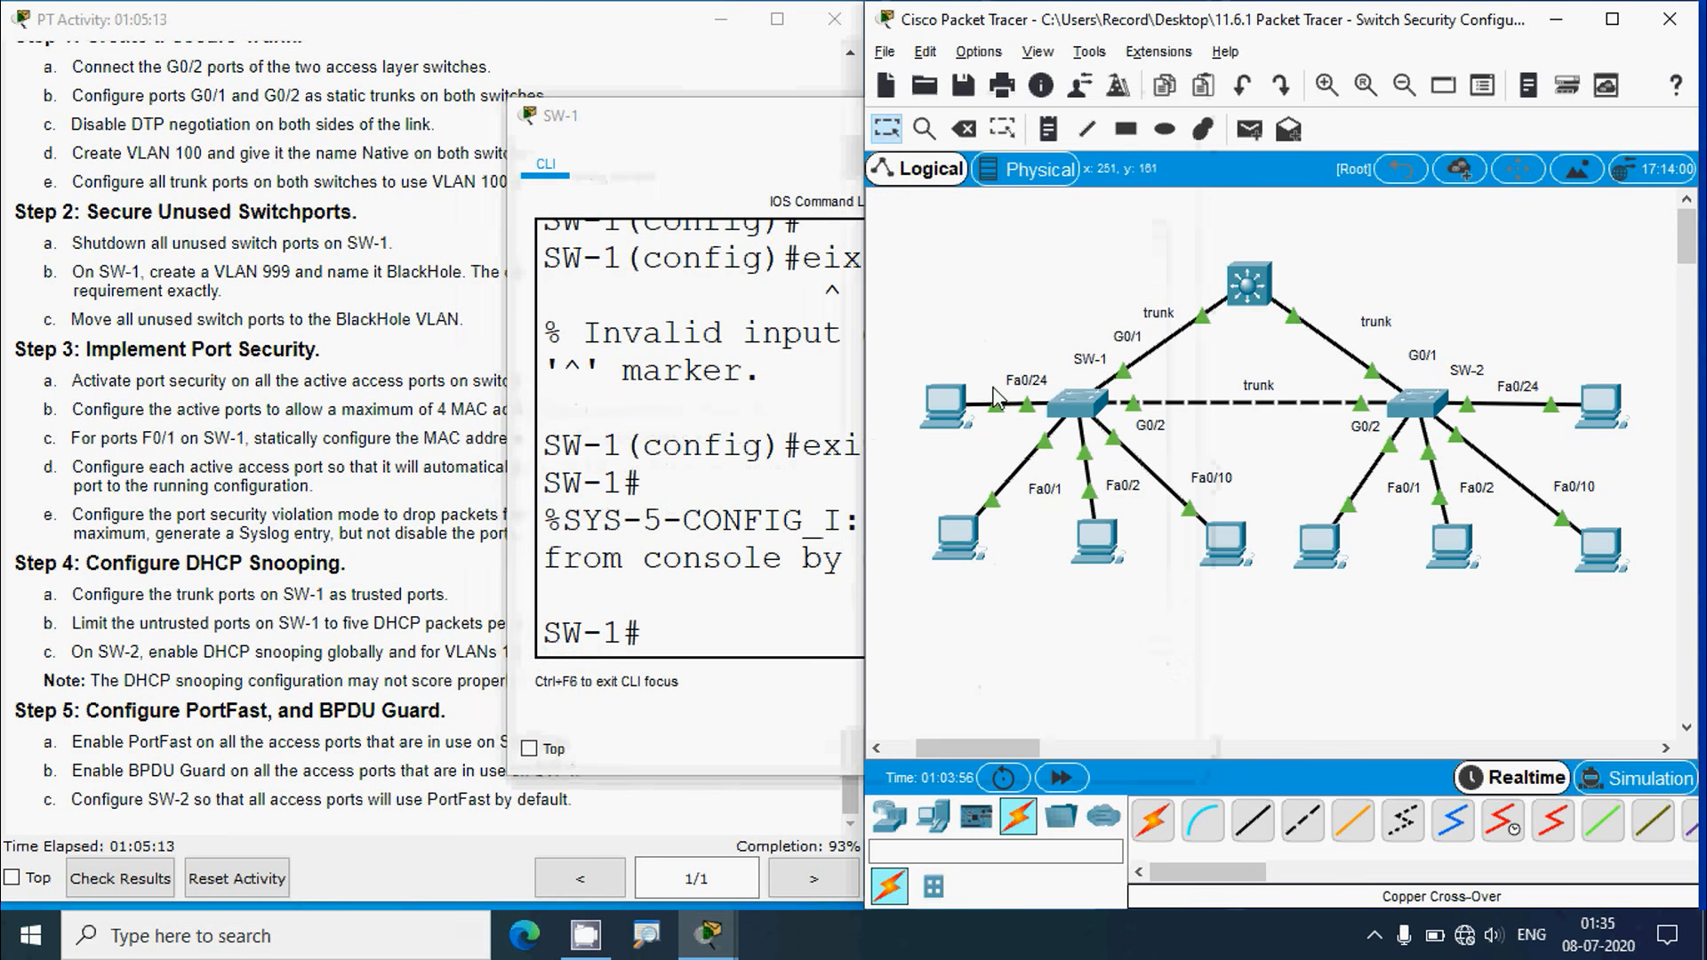
left_click(693, 646)
type("conf")
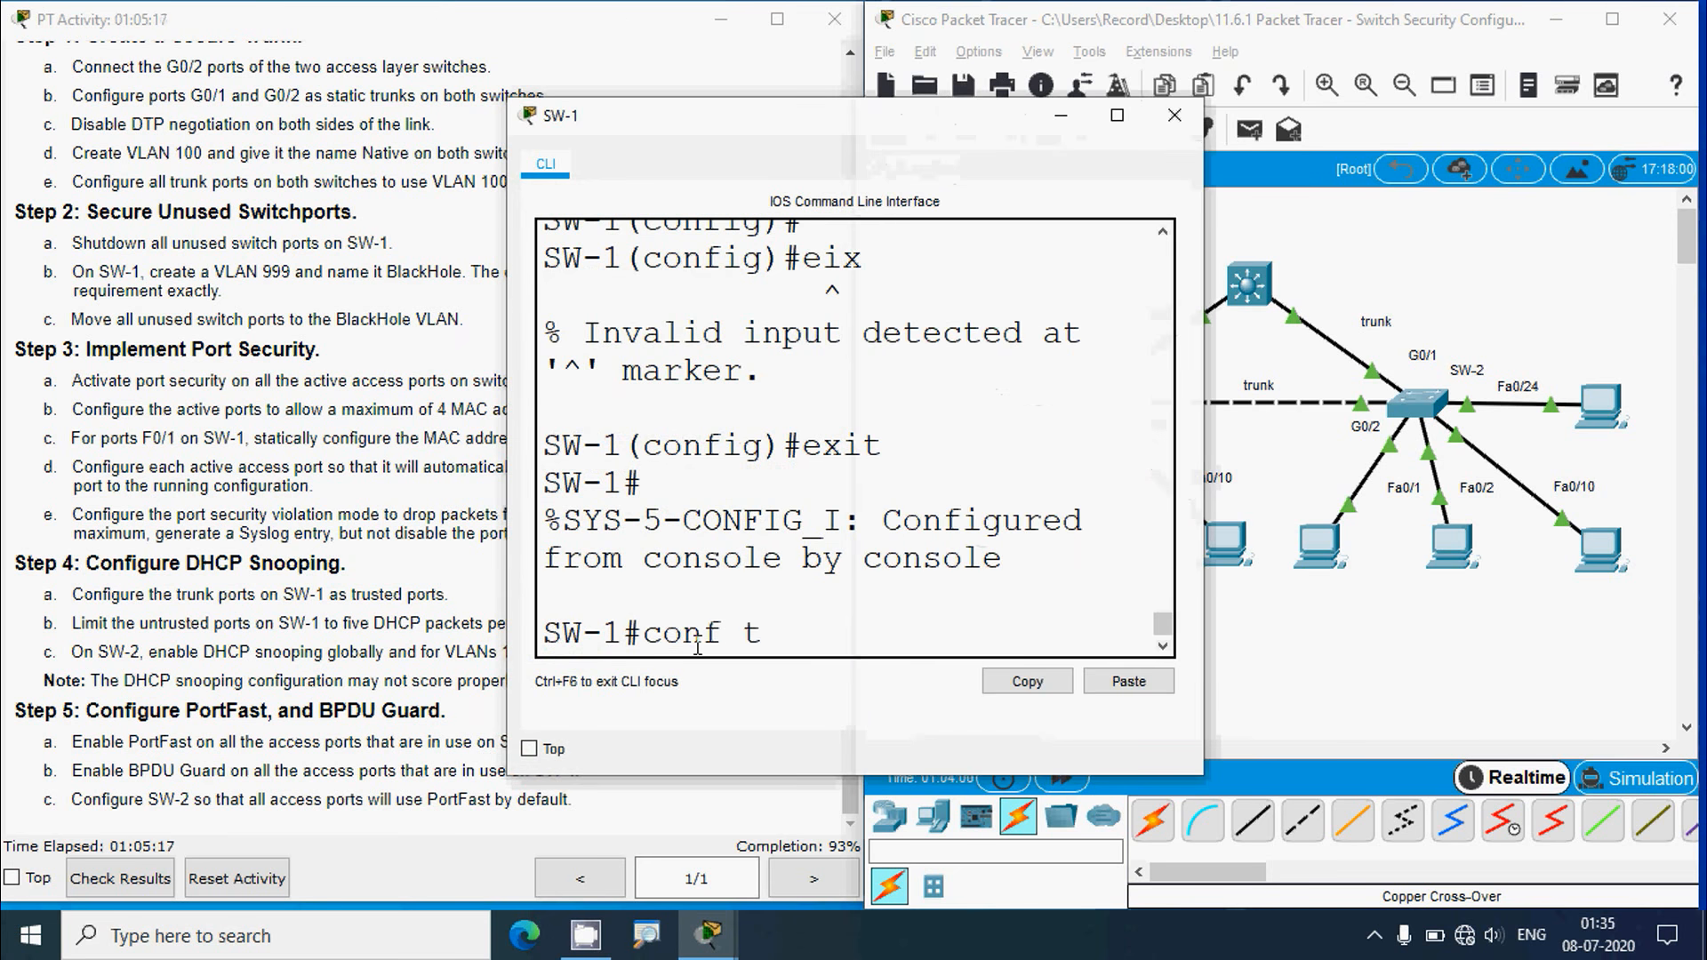
type(" t")
key("Return")
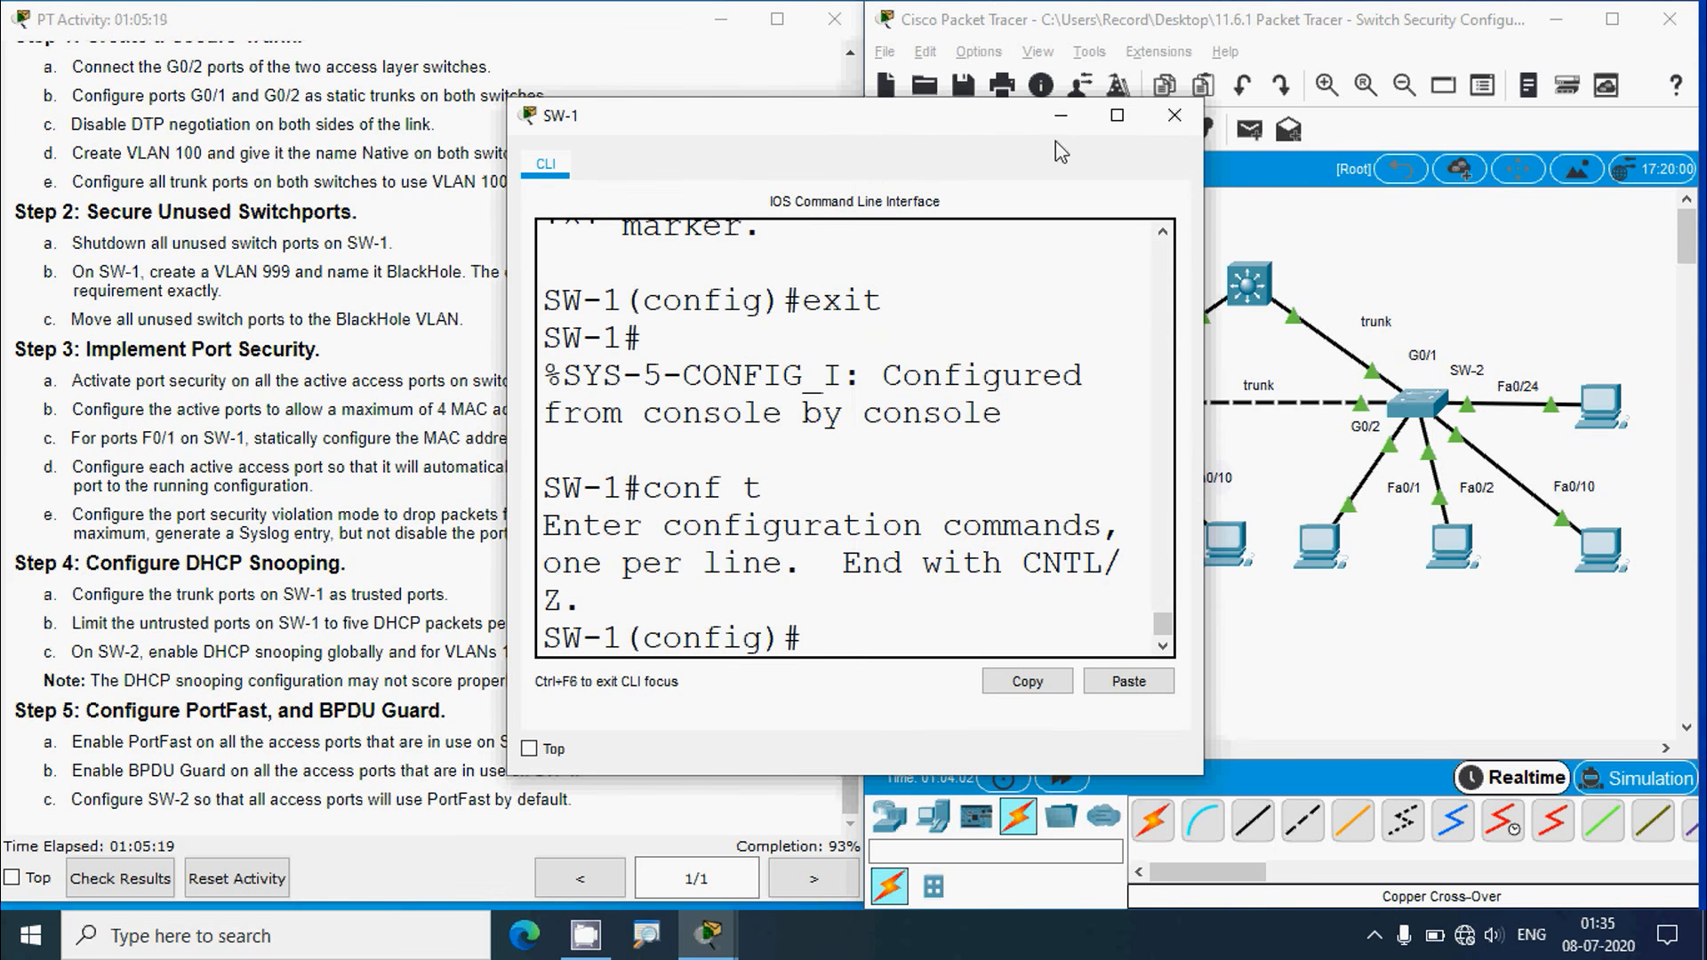
left_click(1117, 114)
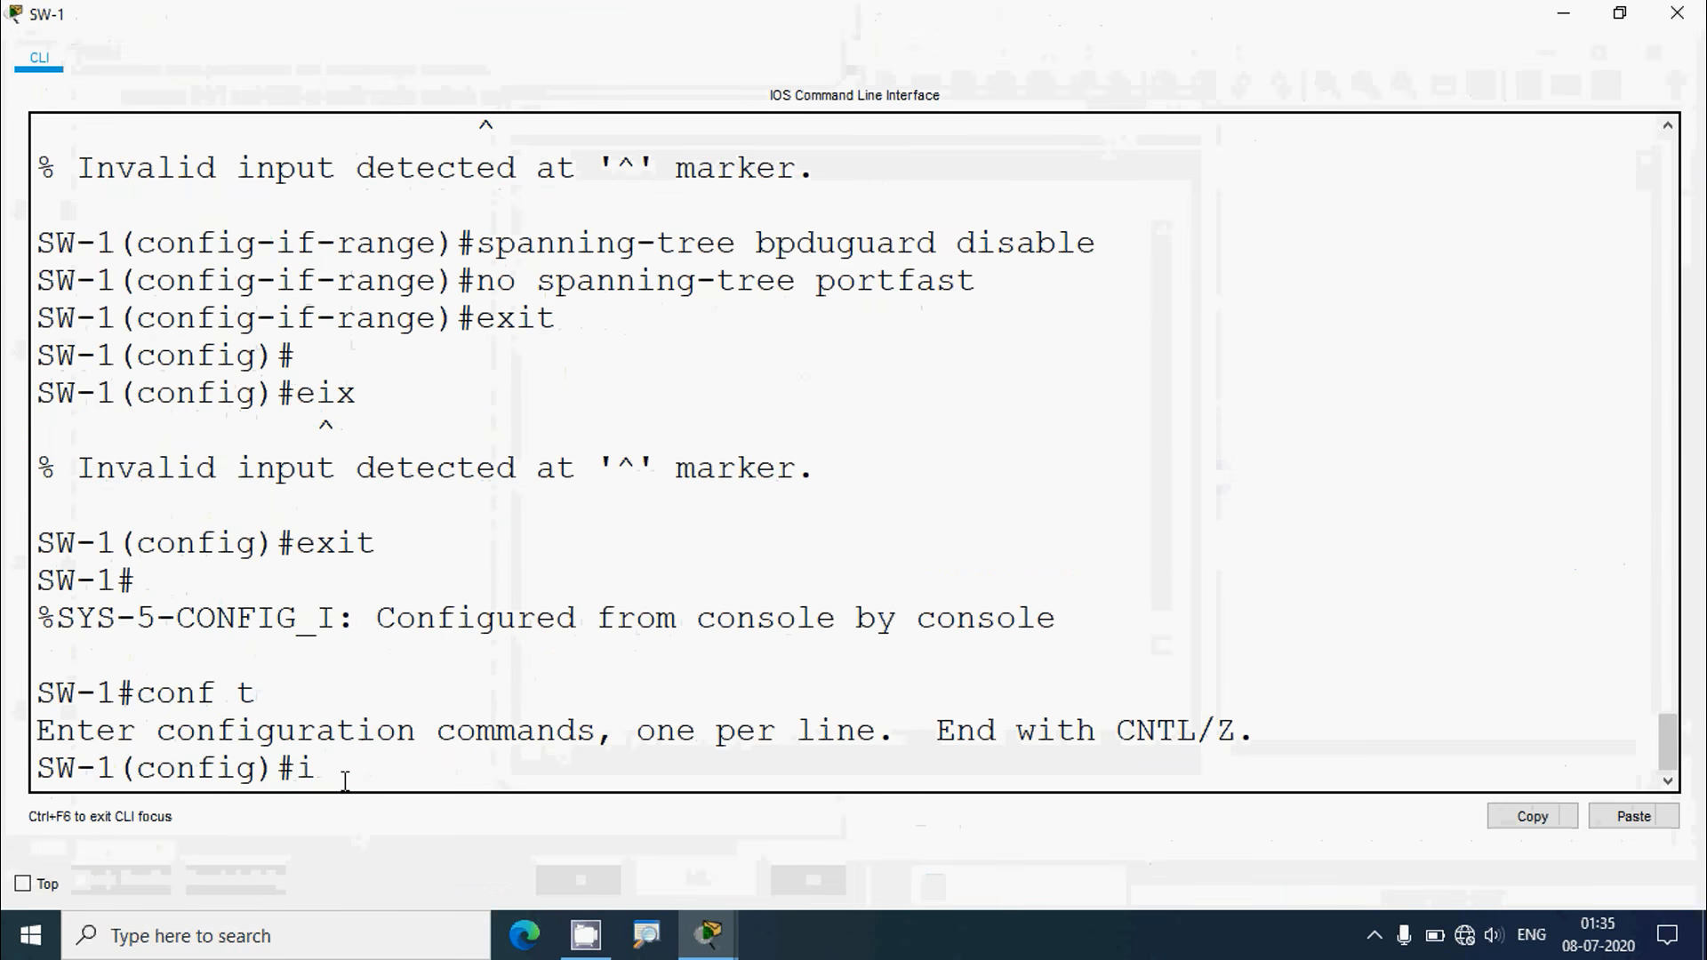
Select SW-1's active access ports with interface range fa0/1-2,fa0/10,fa0/24
type("interface range ")
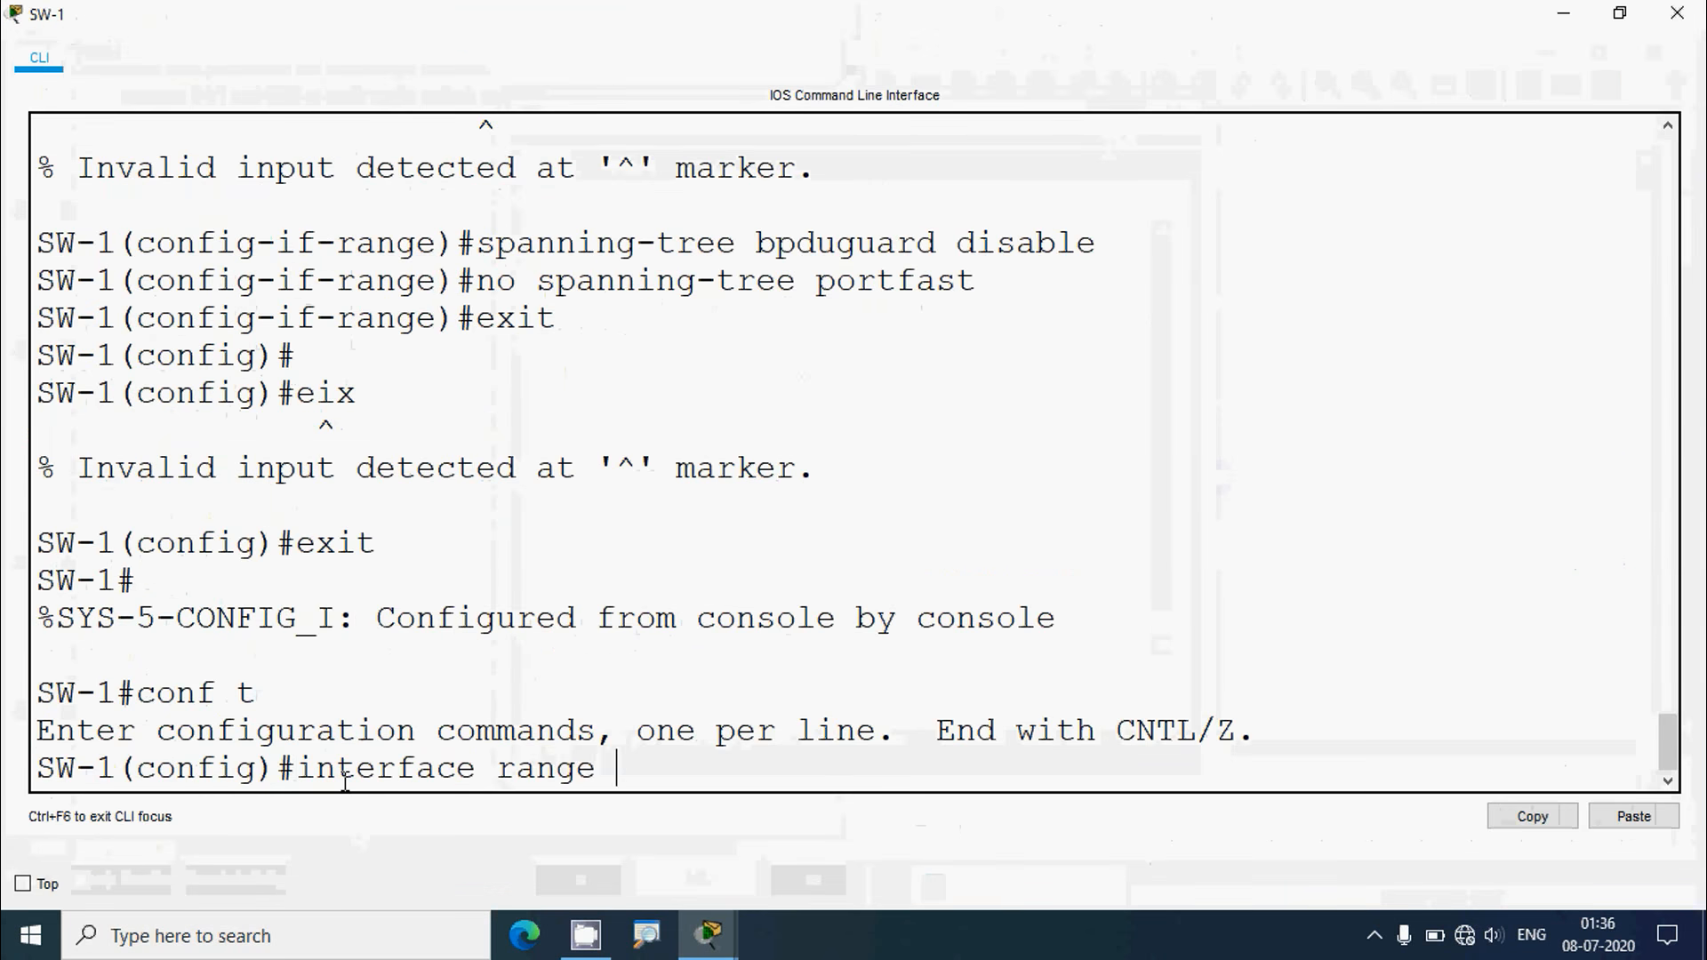
type("fa0/1-")
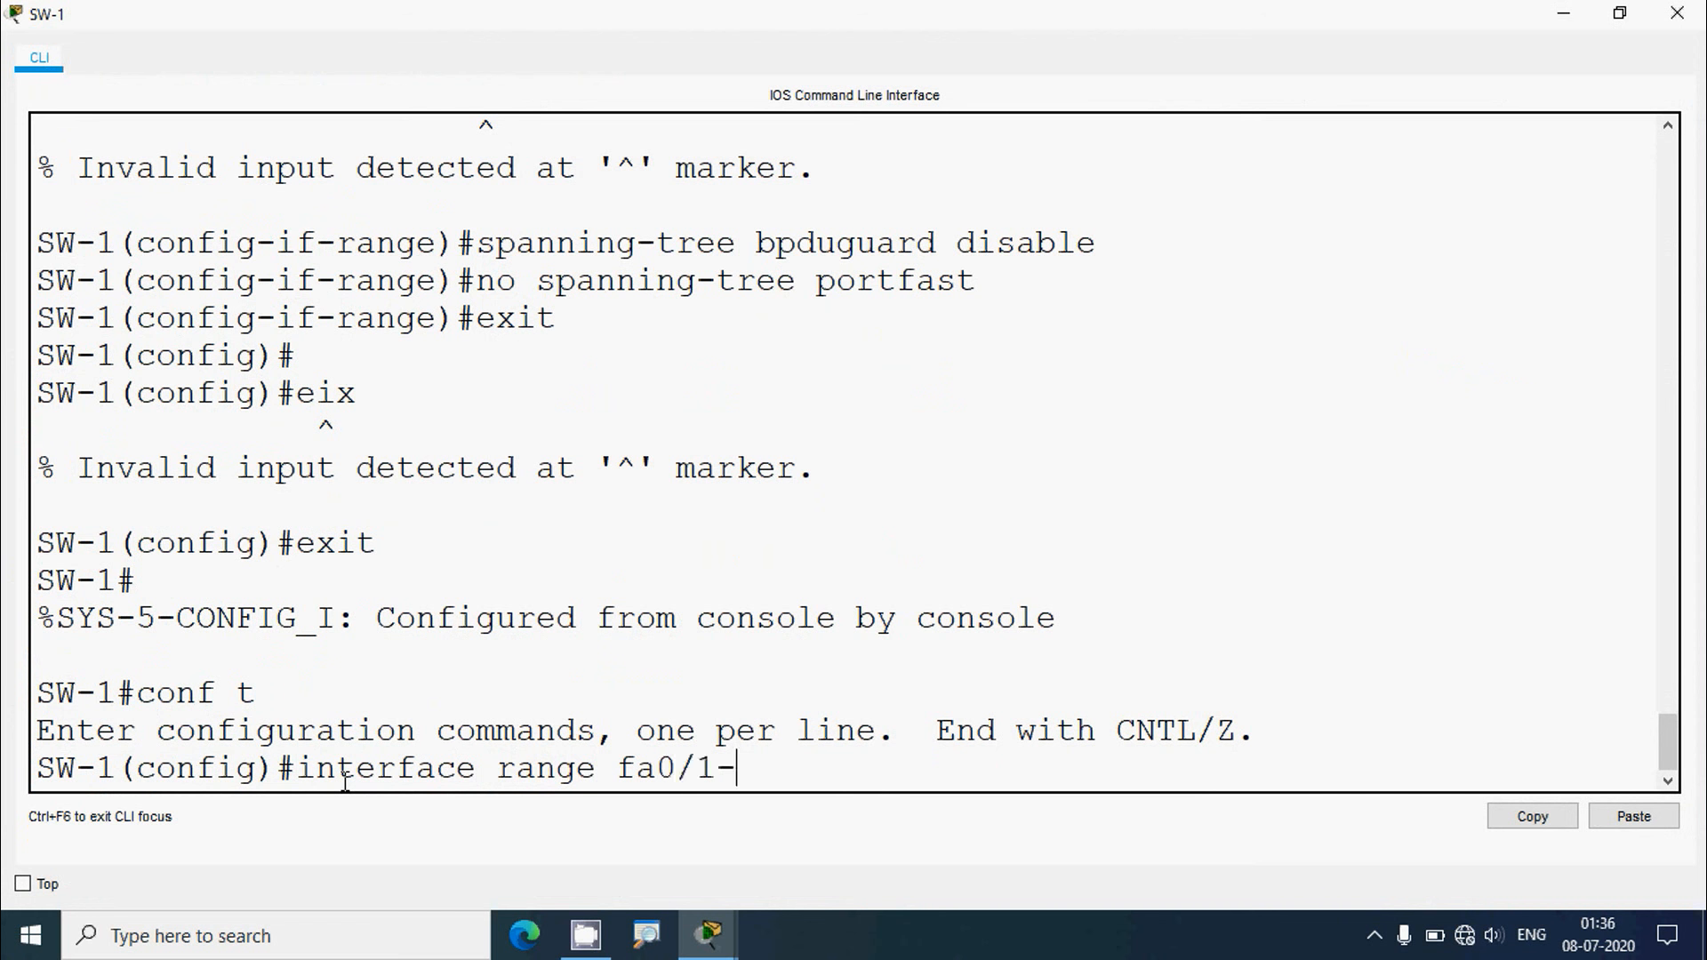
type("2,fa0/10,fa")
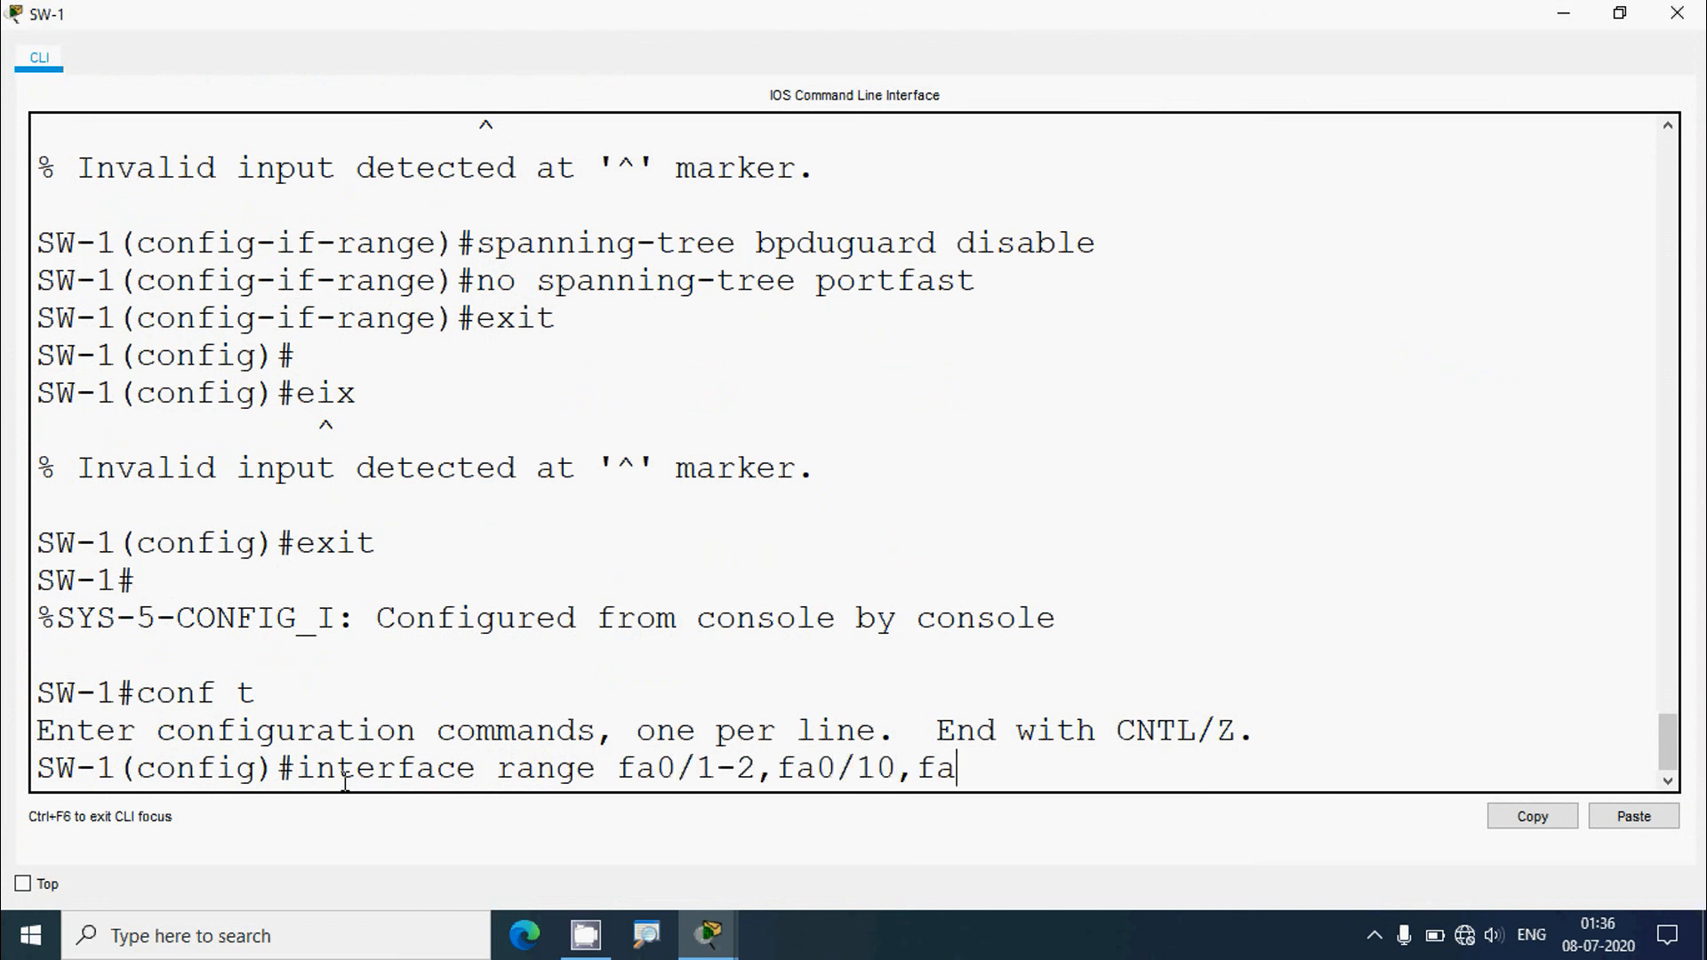
type("/0/24")
key("Return")
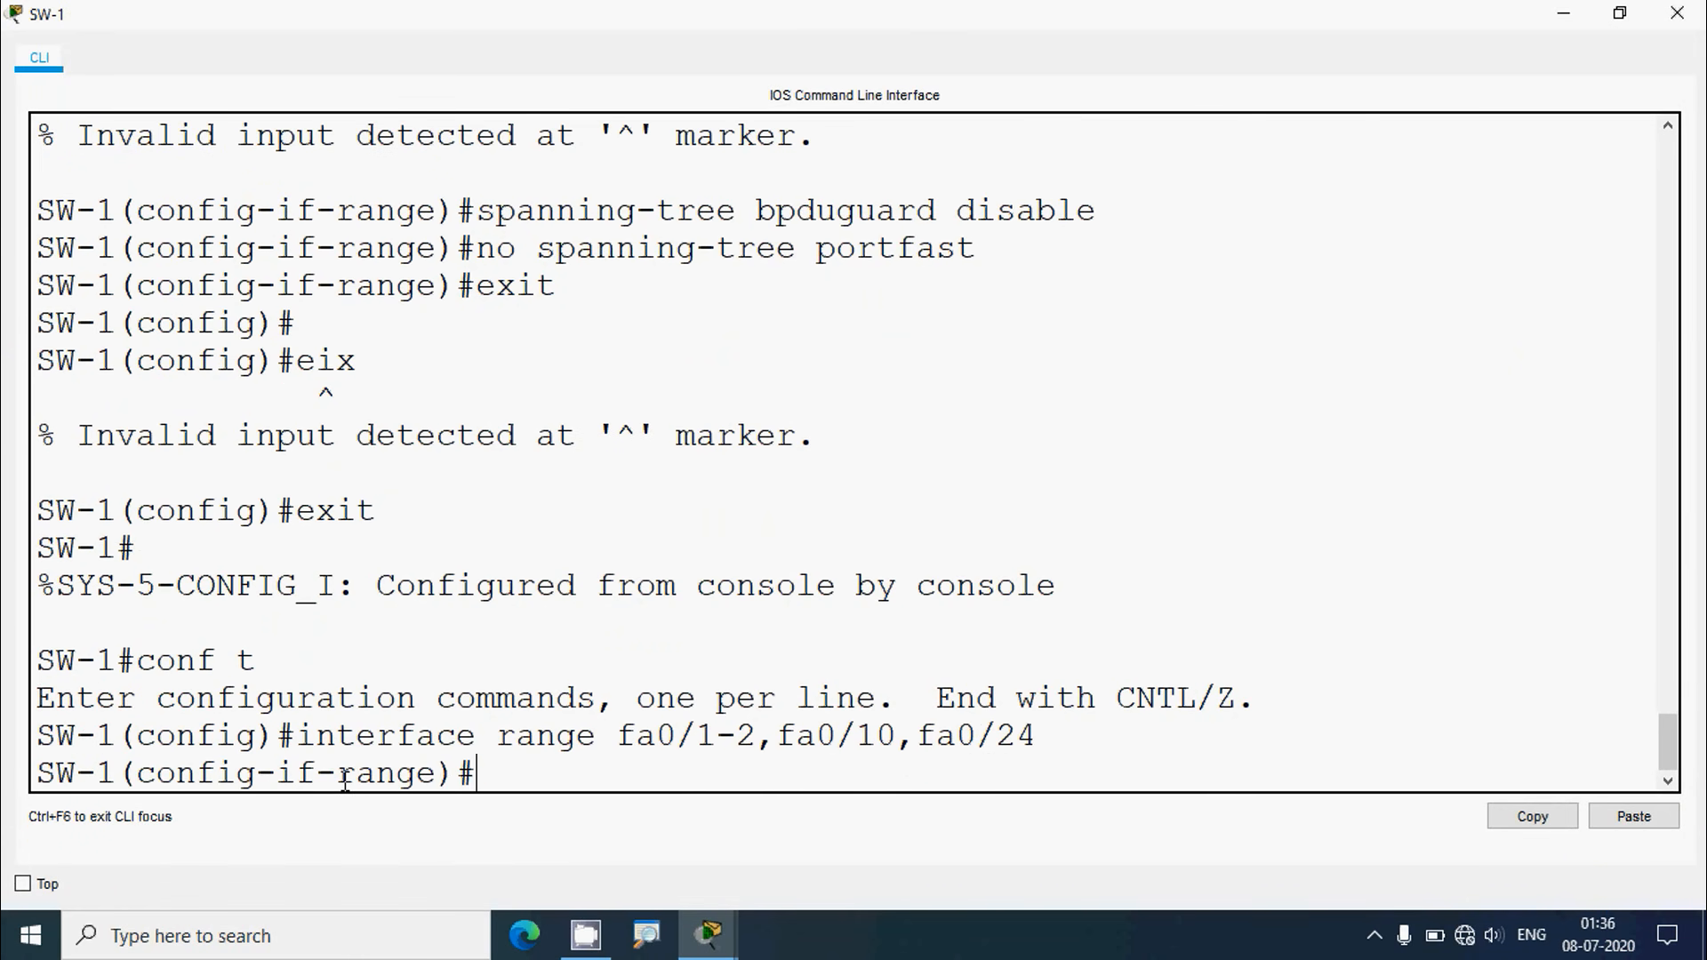
Enable PortFast on the selected access ports with spanning-tree portfast and close SW-1
type("spanning-tree")
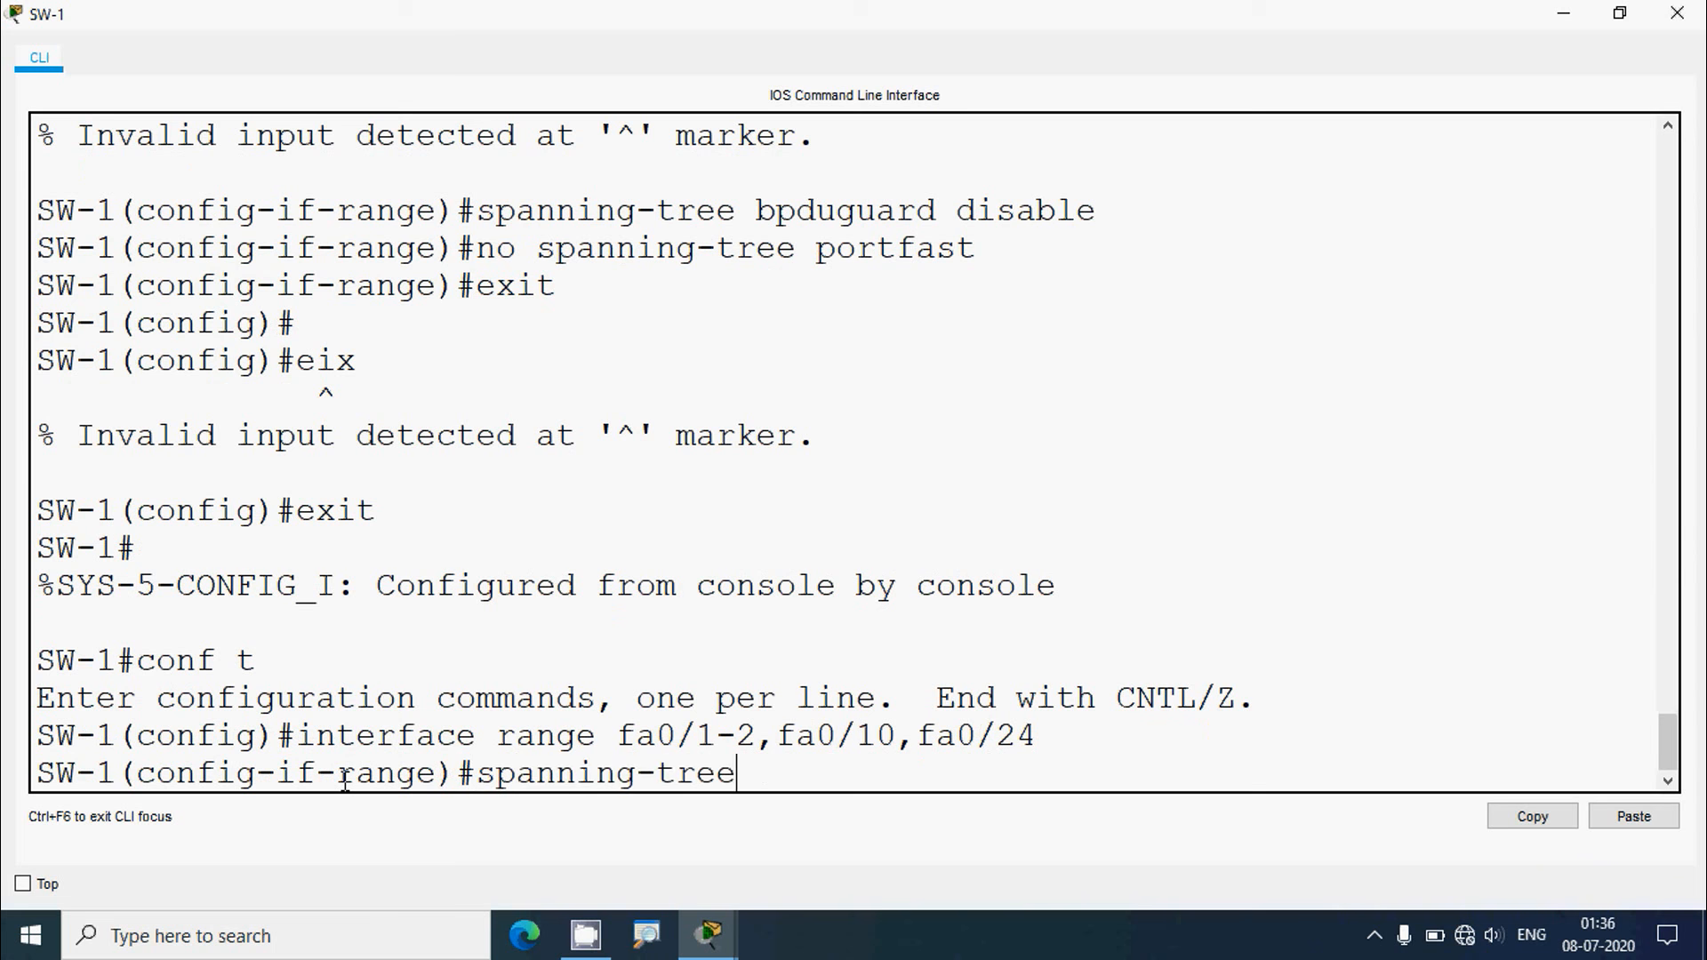
type(" portfas")
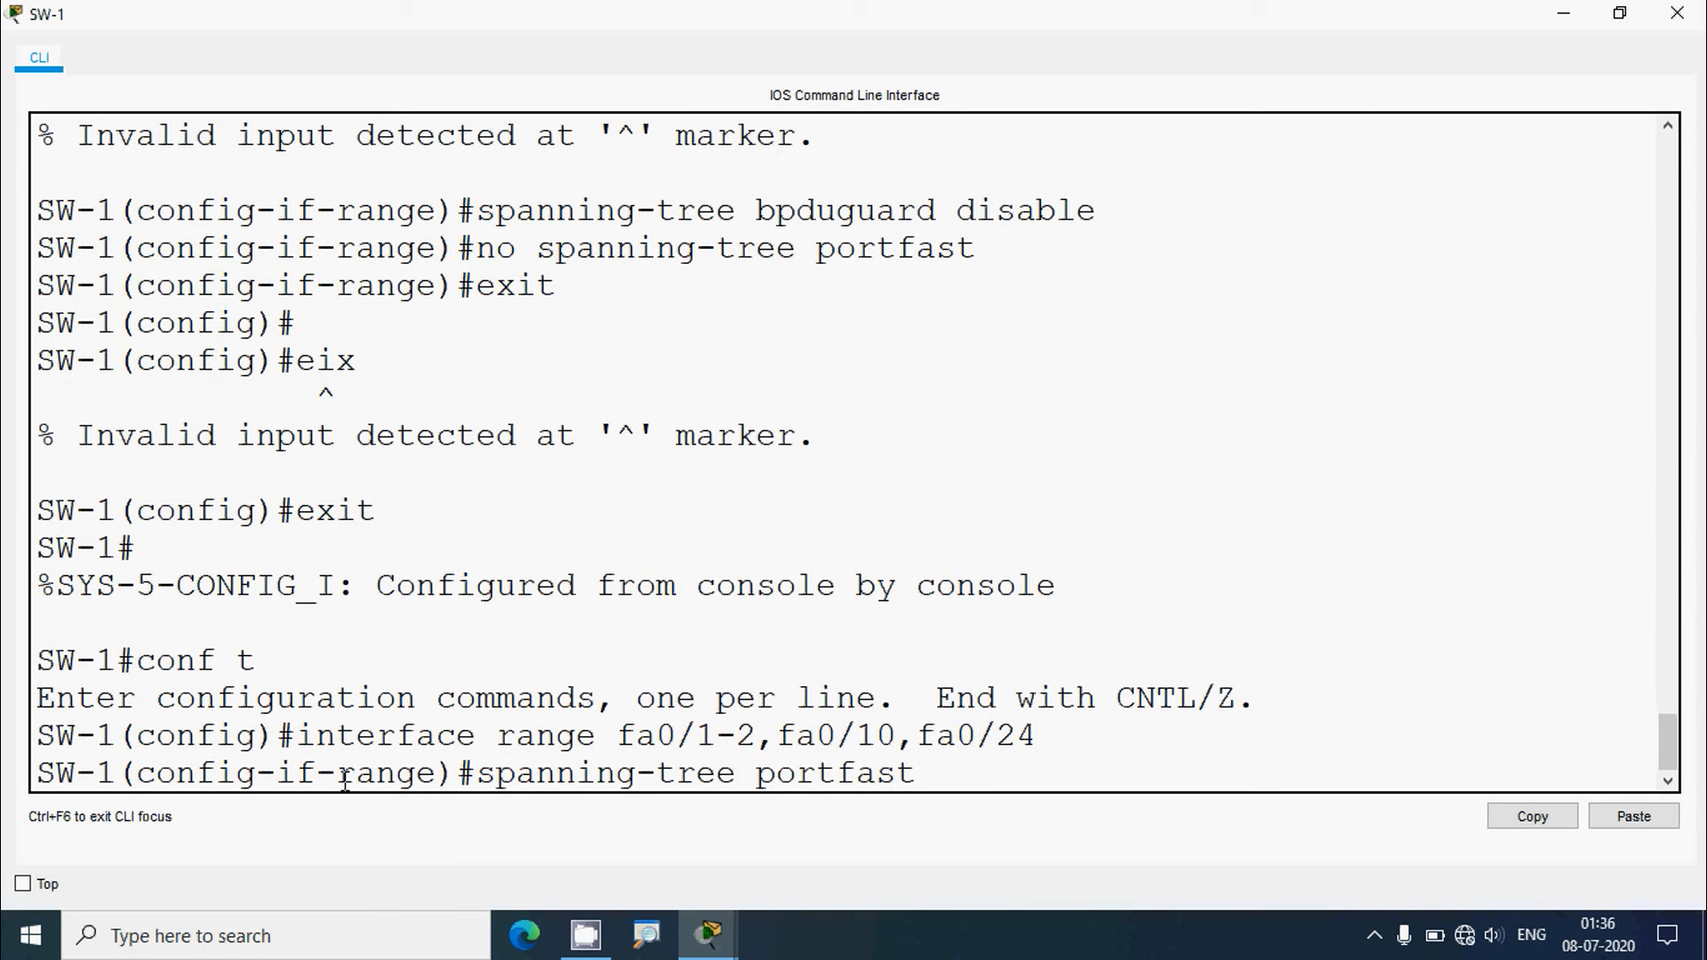
type("t")
key("Return")
key("Return")
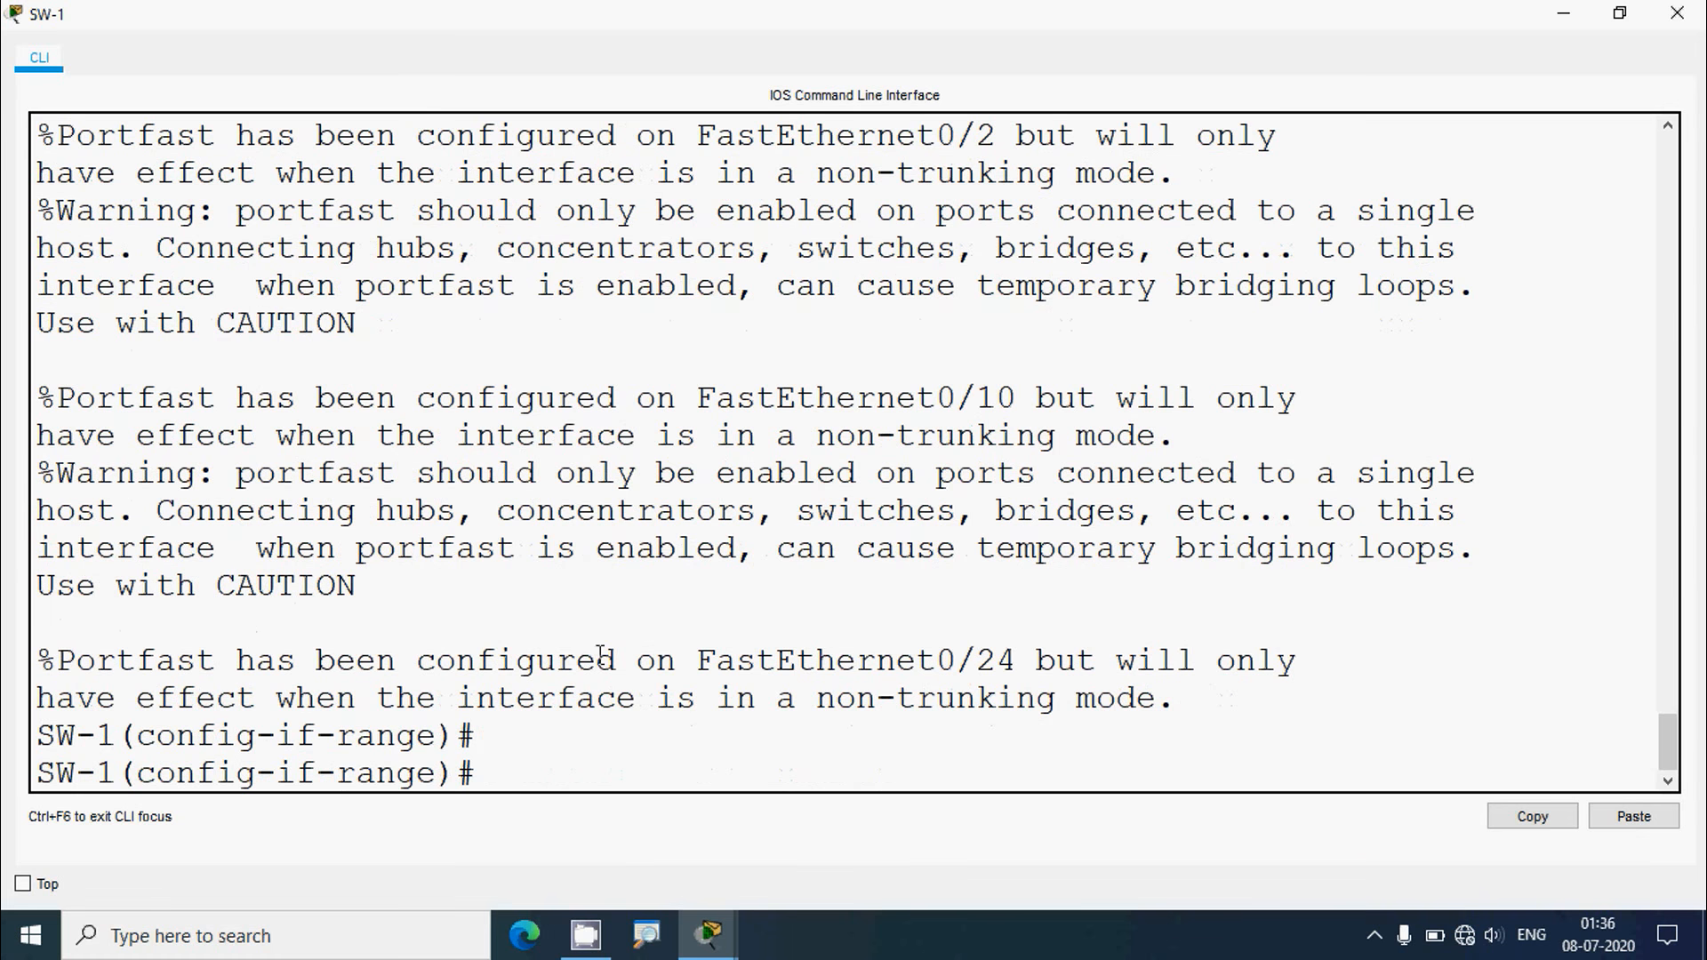
left_click(1677, 12)
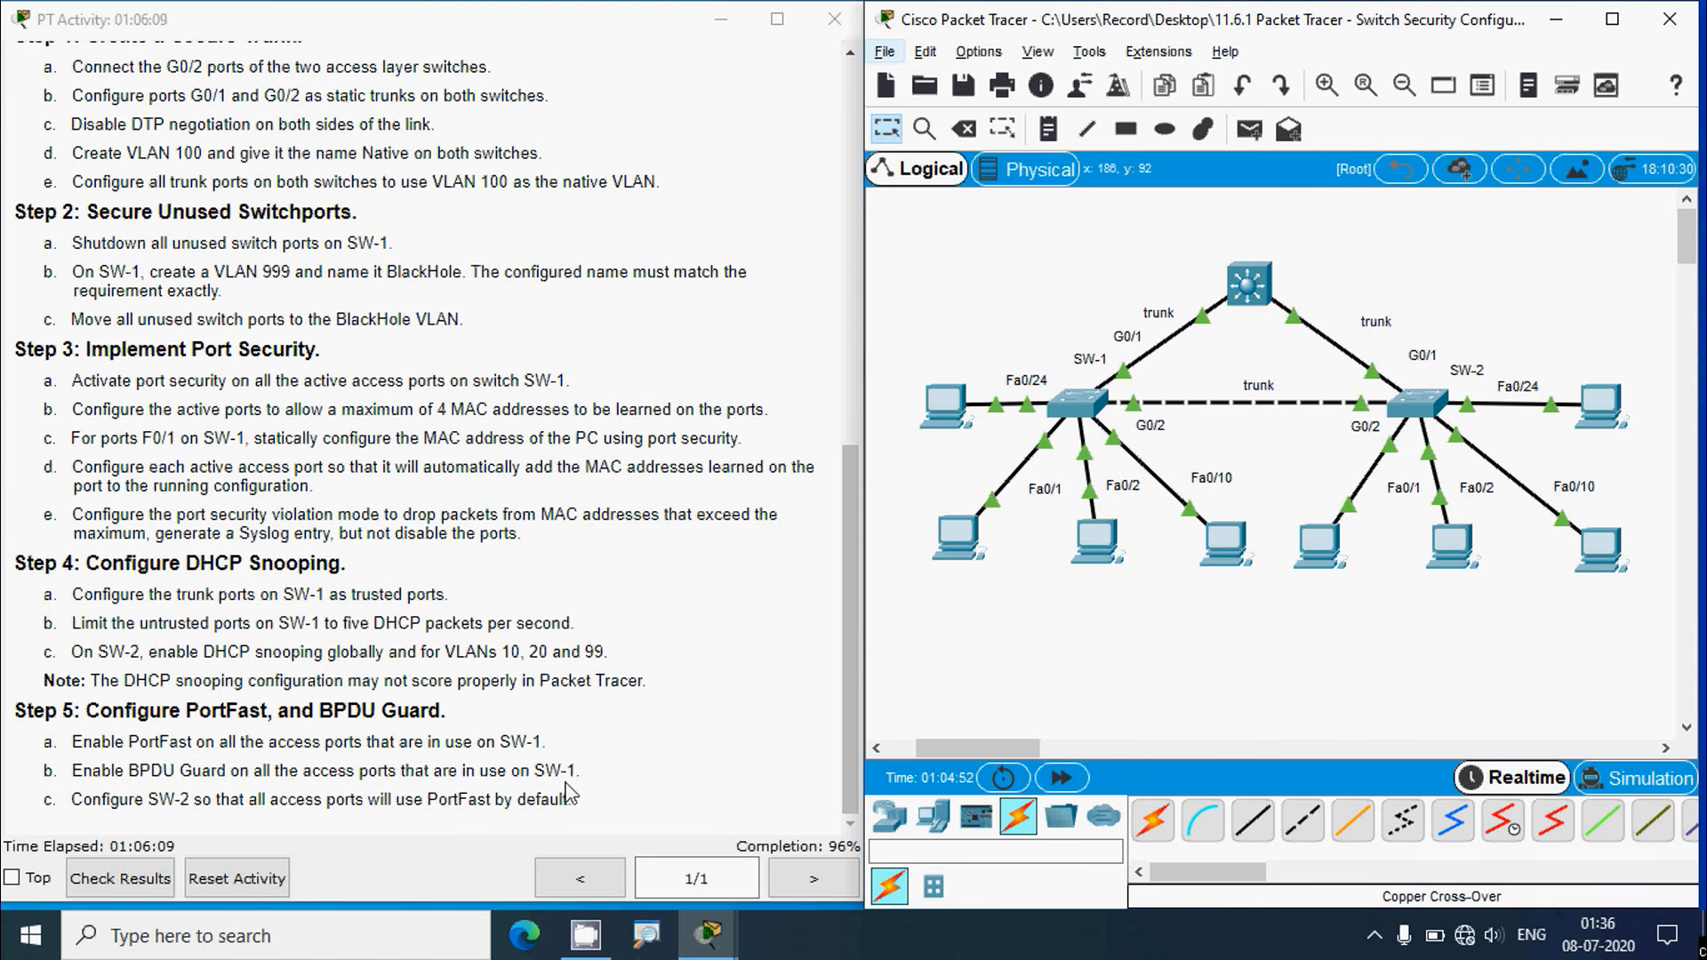
Reopen SW-1 maximized, enable BPDU Guard on the selected access ports with spanning-tree bpduguard enable, and close it
left_click(1076, 405)
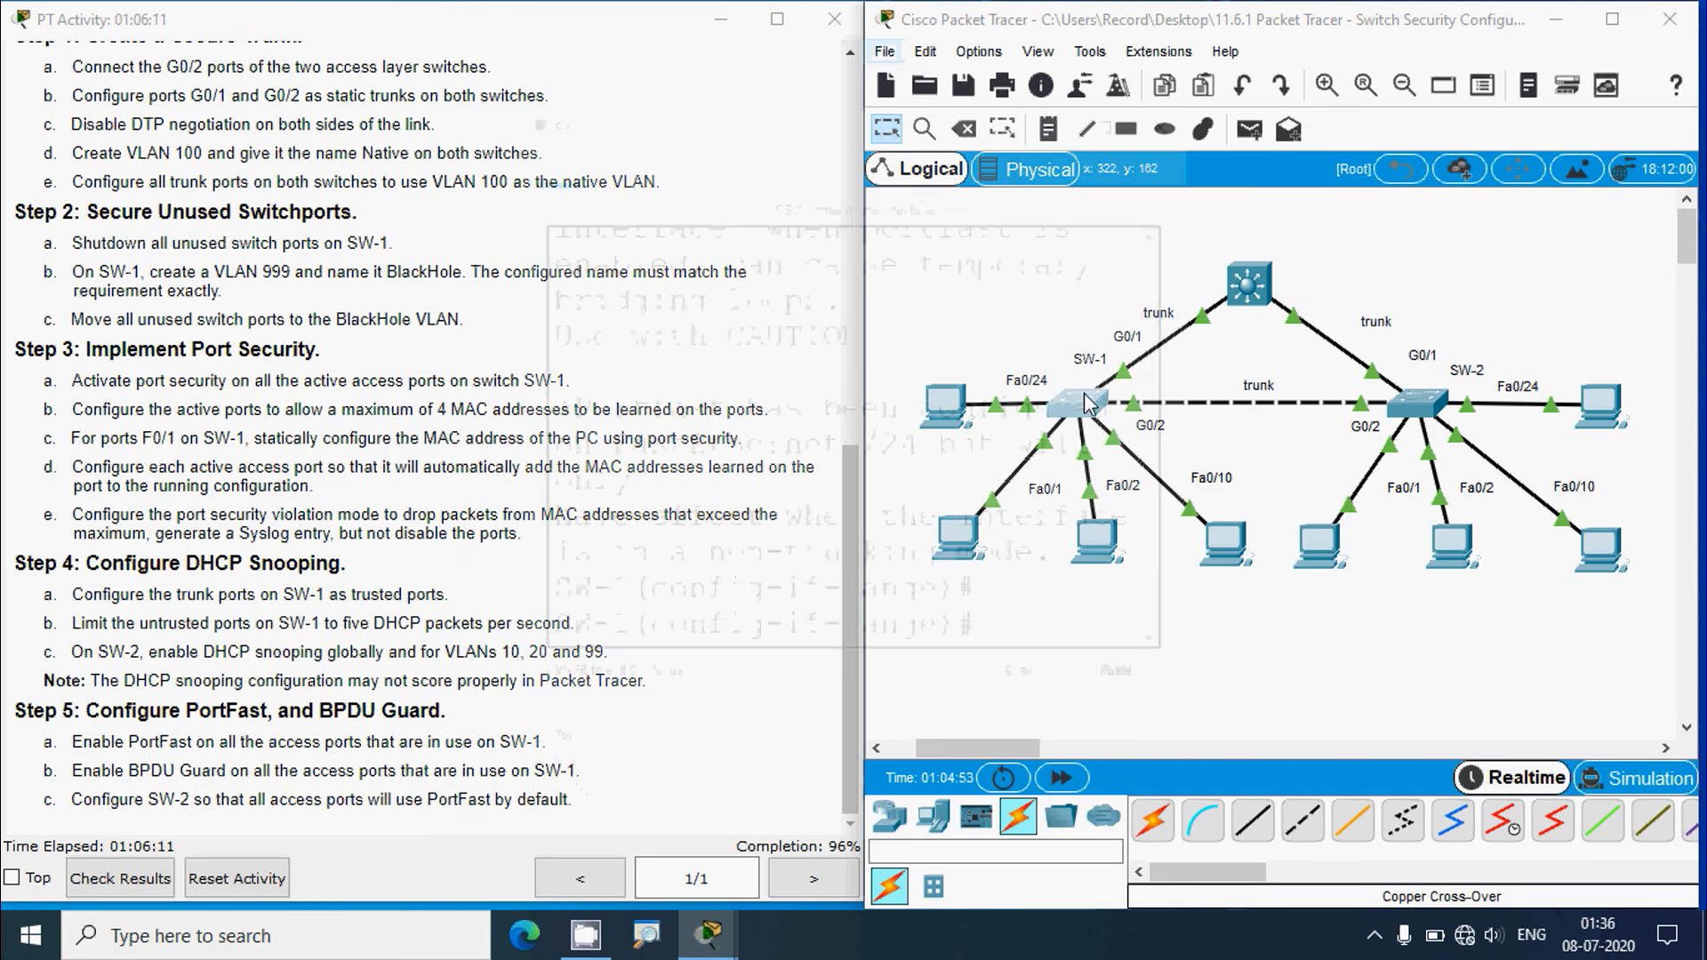
left_click(1118, 115)
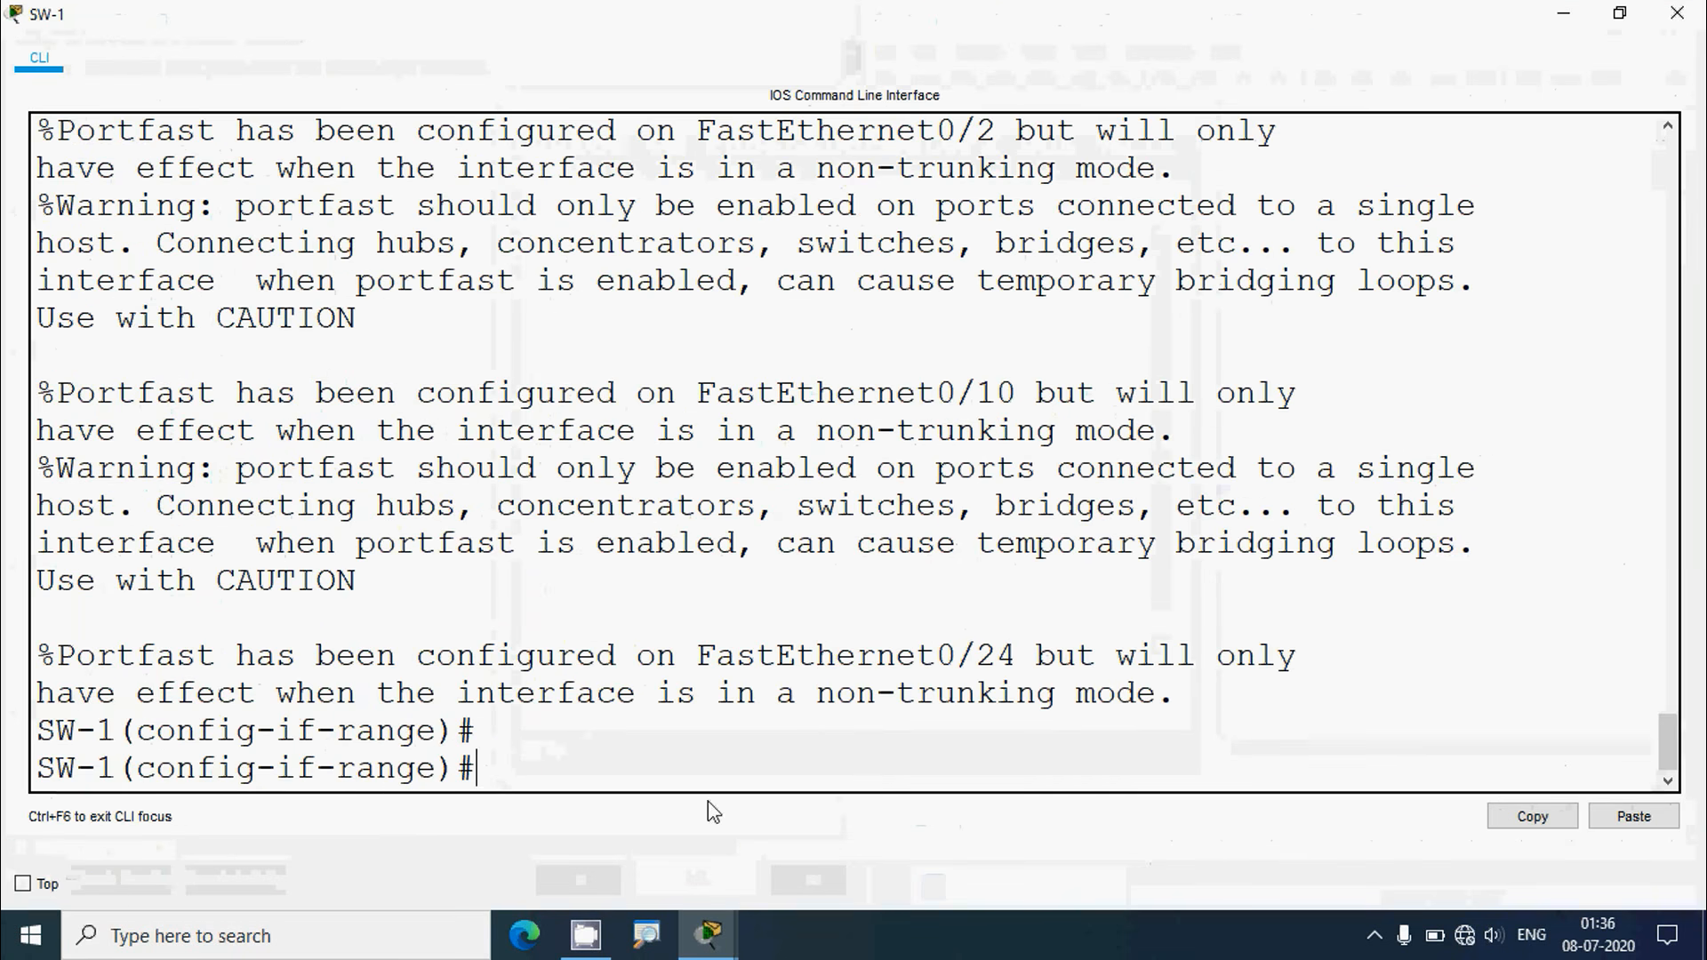
type("spanning-")
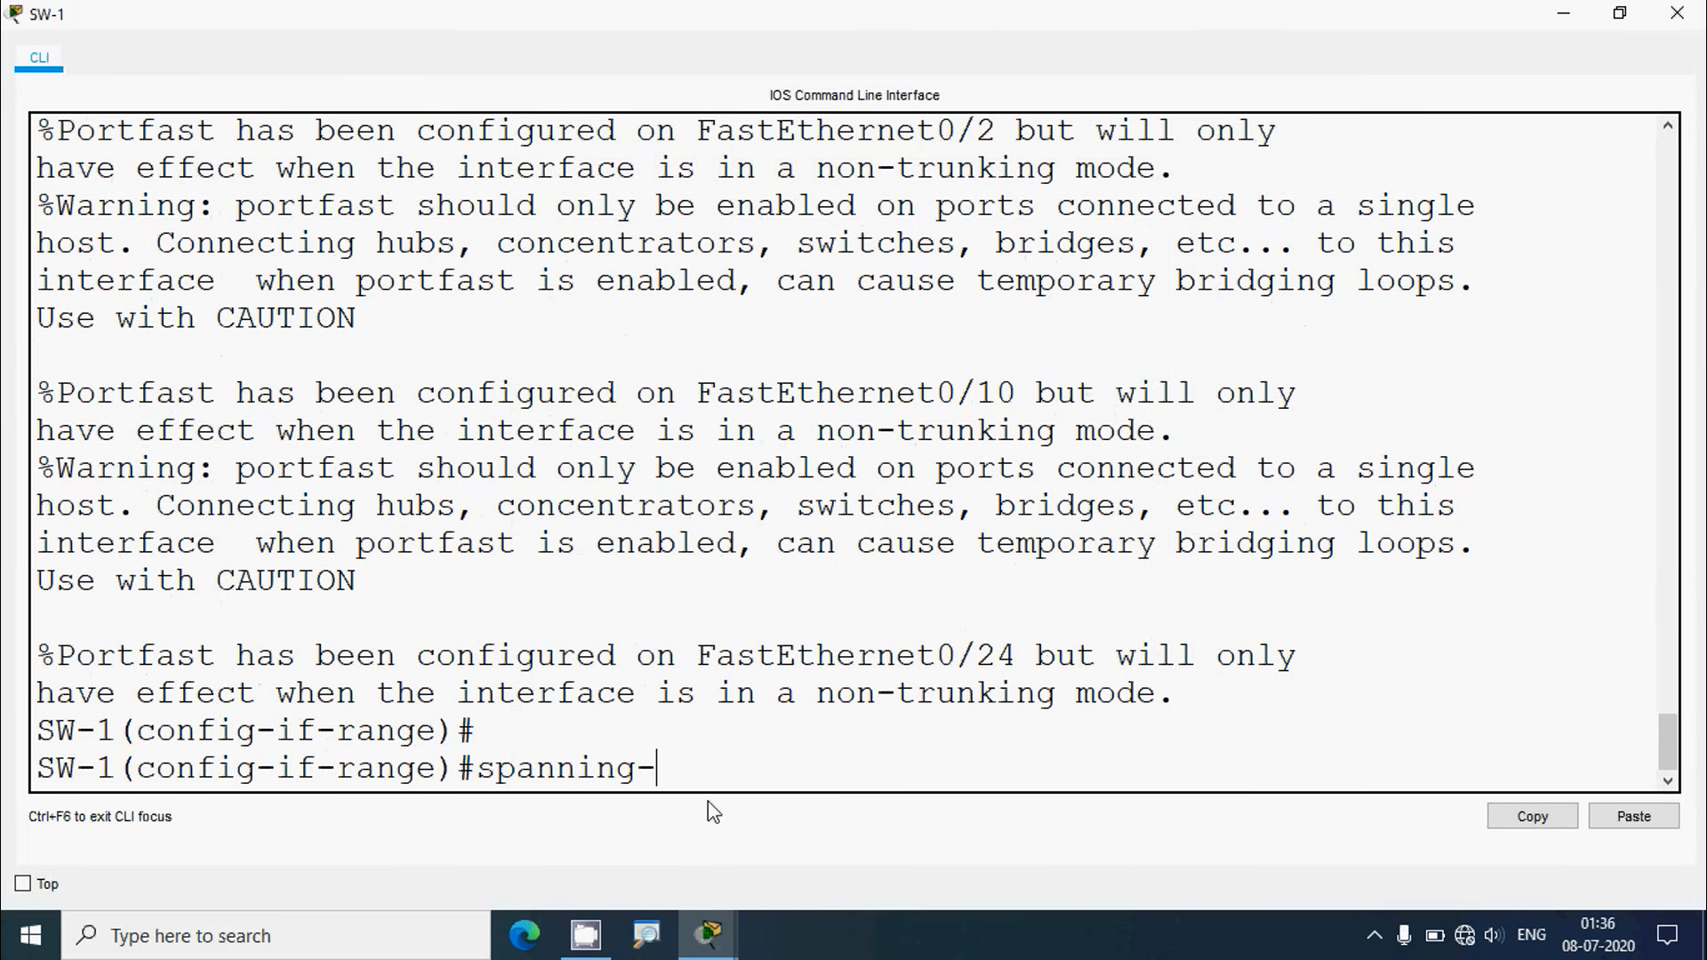
type("tree bpduguard enable")
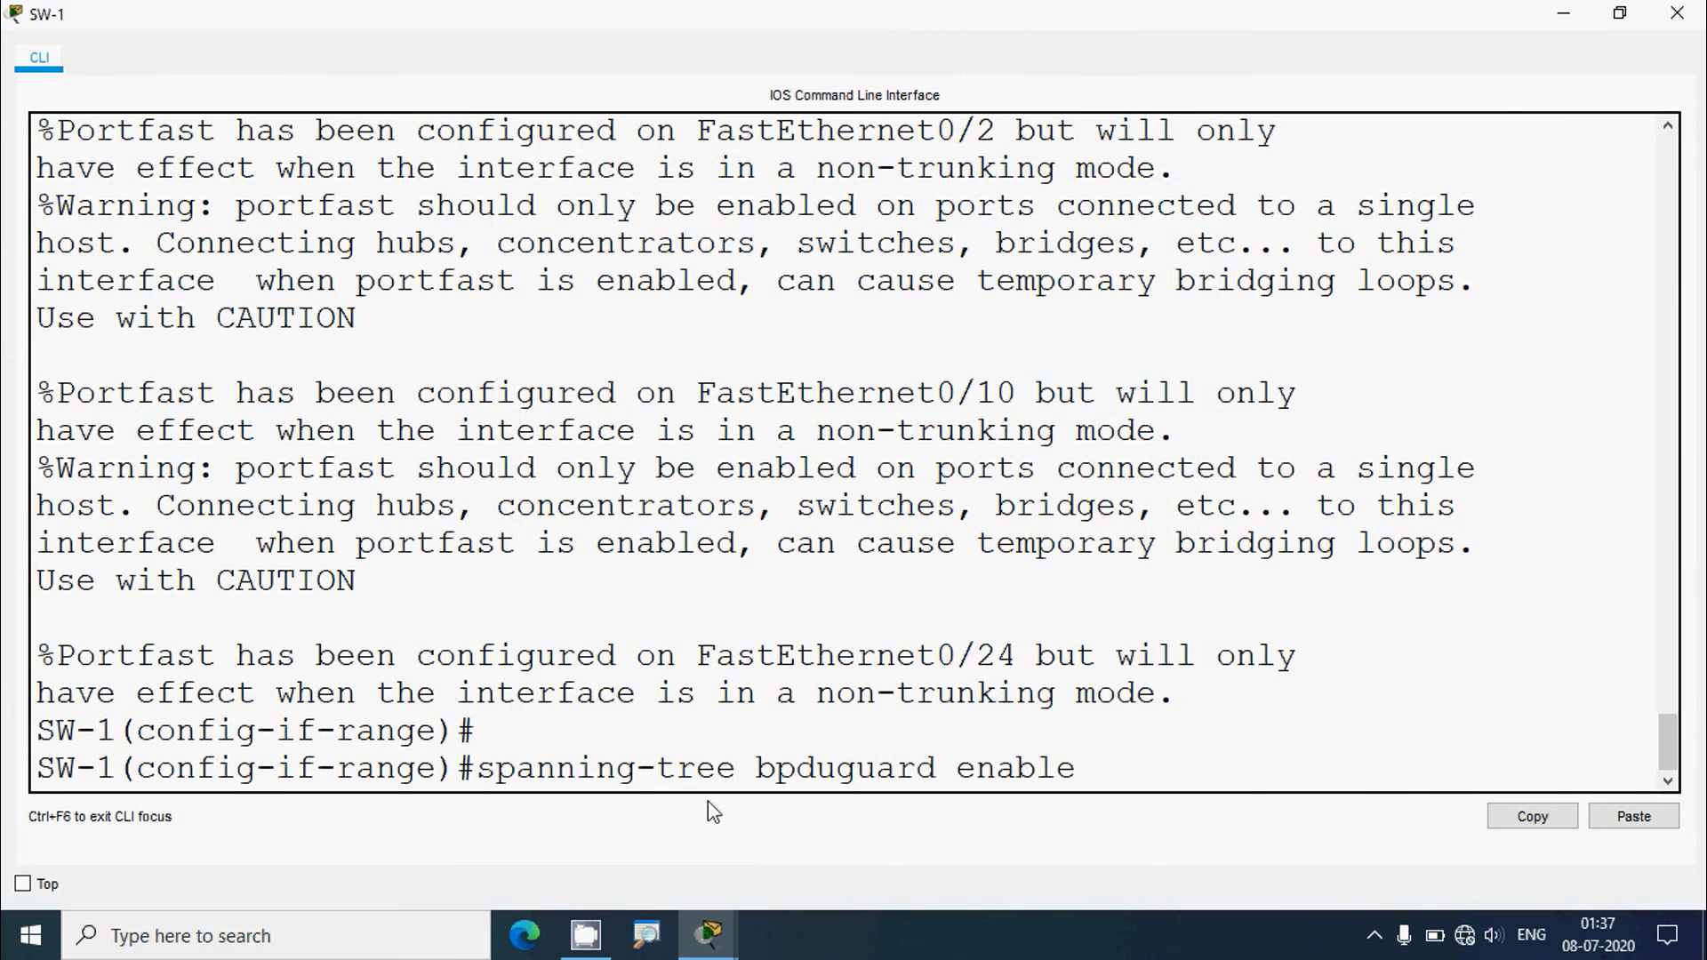
key("Return")
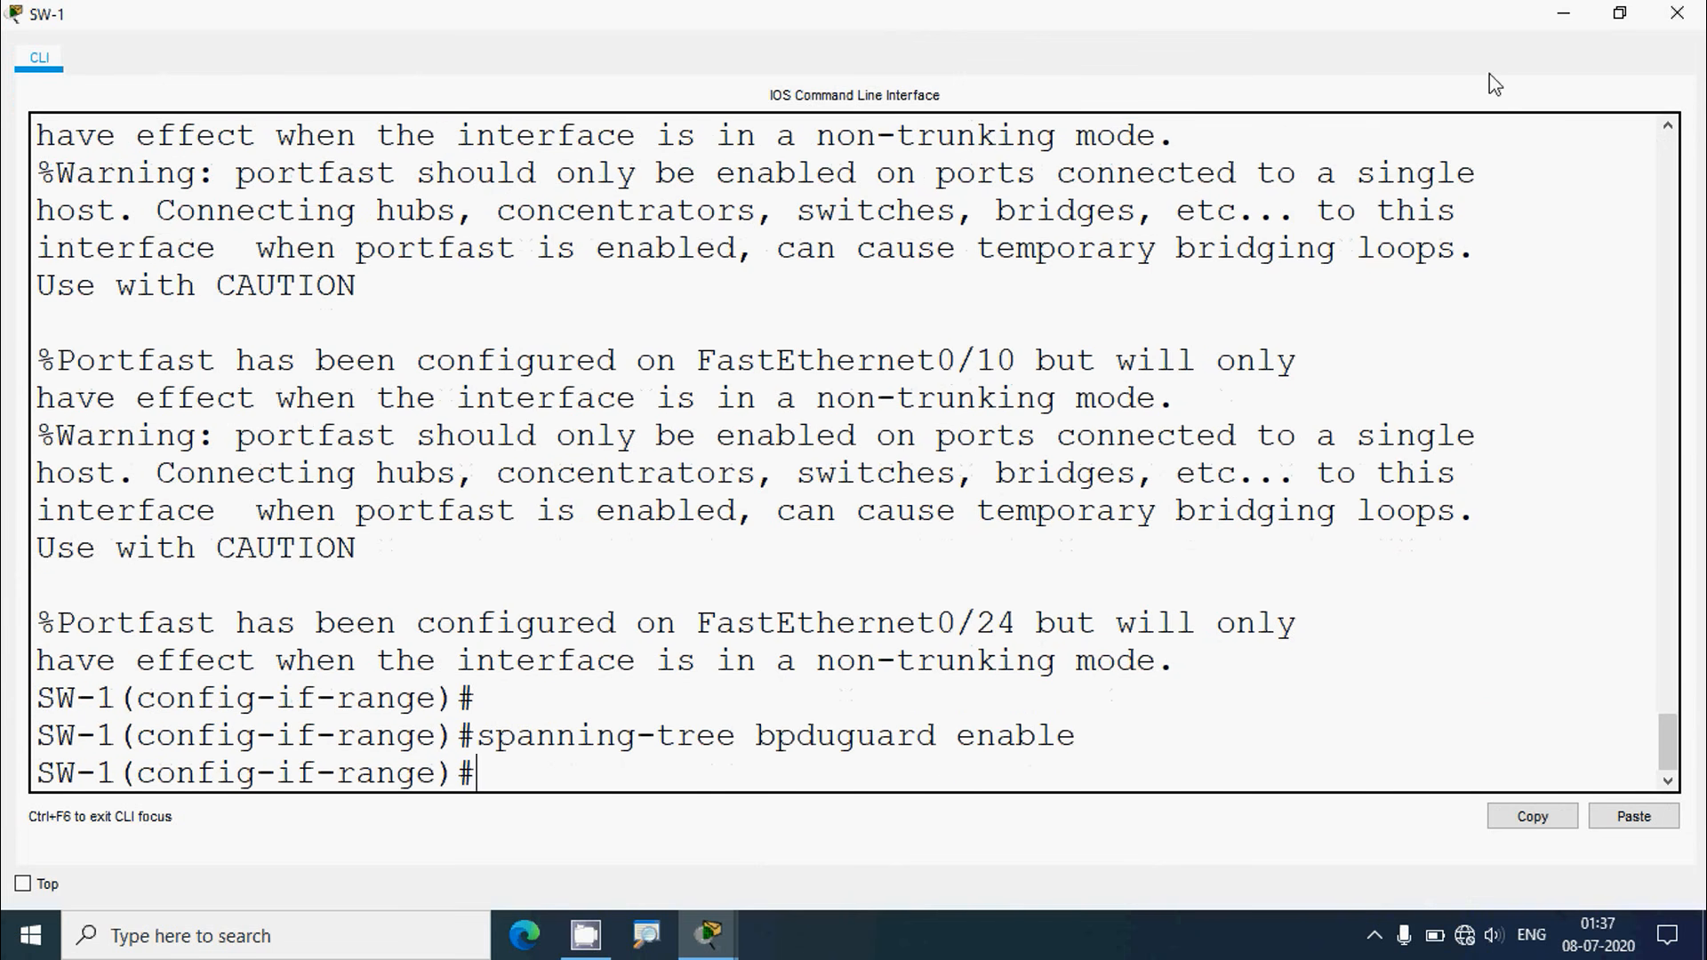
left_click(1677, 12)
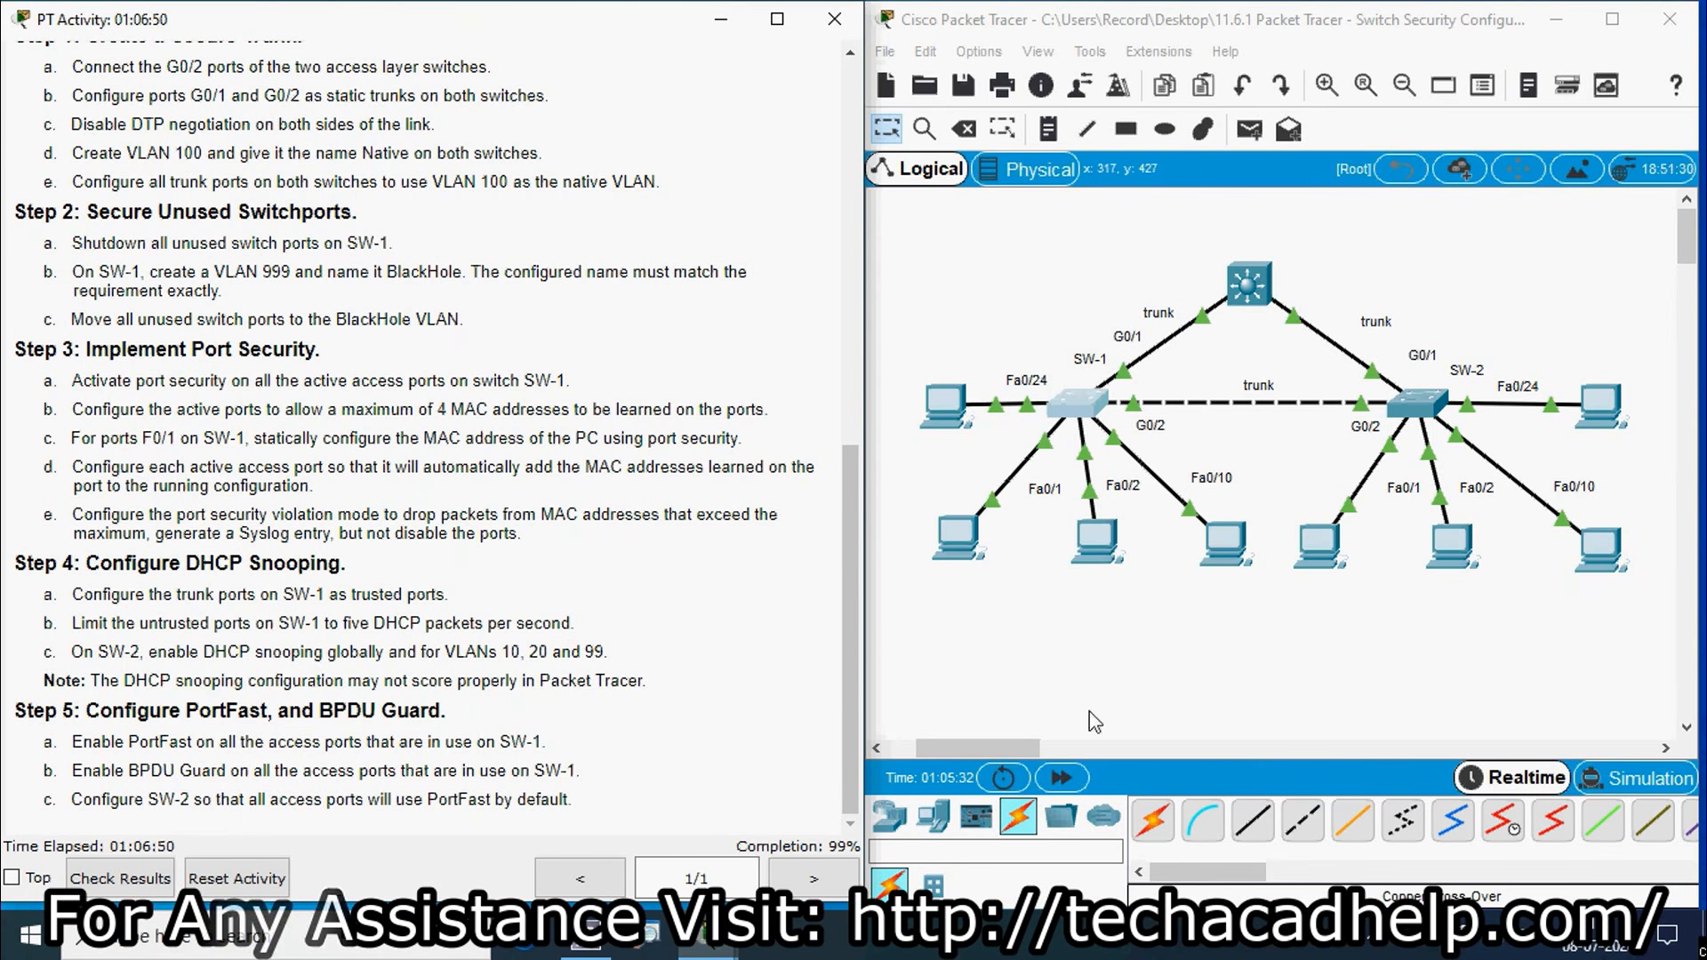
Reopen SW-2's command line maximized at its global configuration prompt
left_click(1244, 666)
left_click(1420, 404)
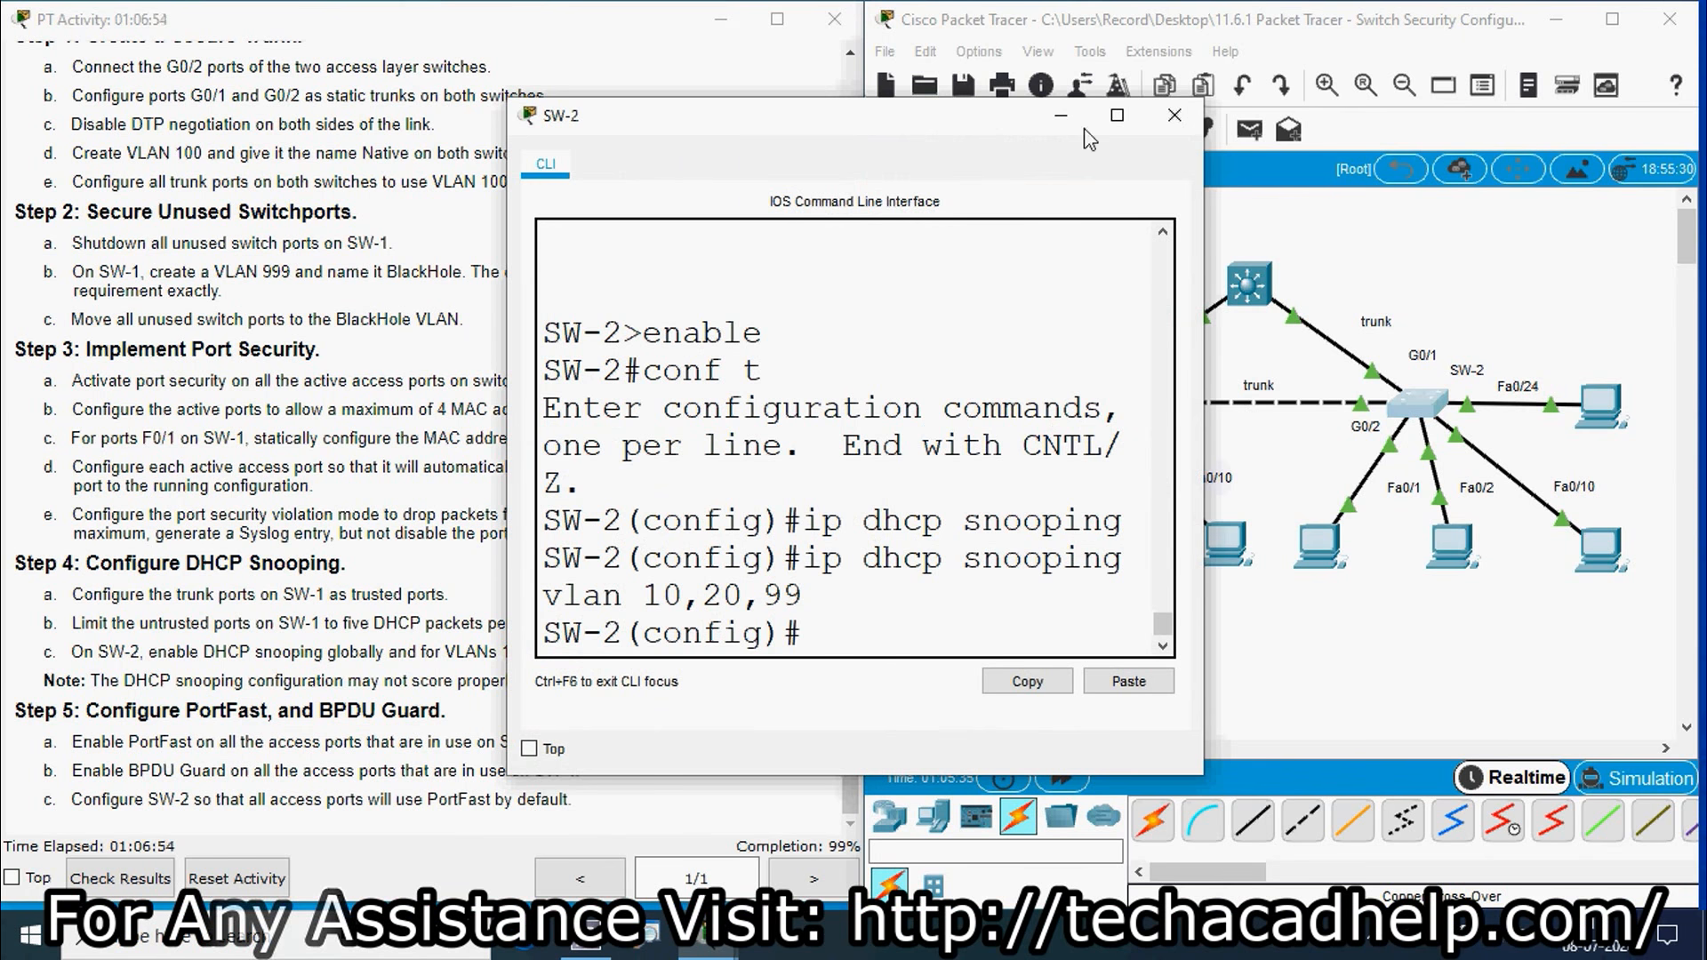
left_click(1117, 115)
left_click_drag(302, 770, 36, 770)
left_click(314, 763)
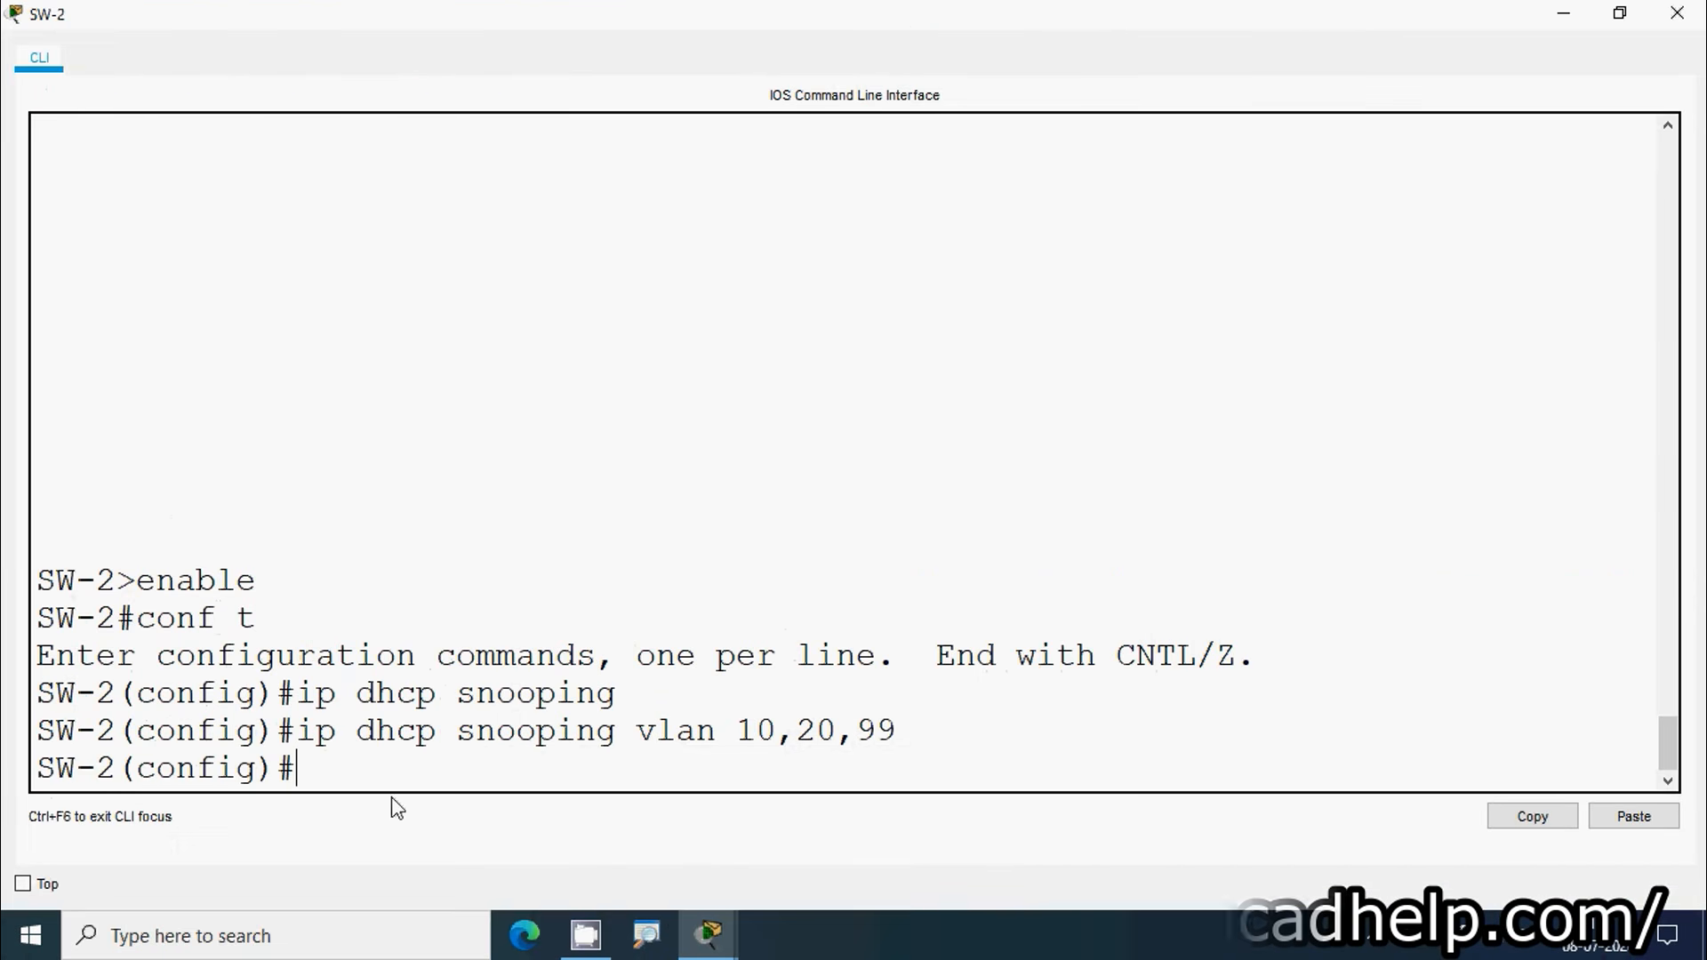
Make all SW-2 access ports use PortFast by default with spanning-tree portfast default, and close SW-2
type("span")
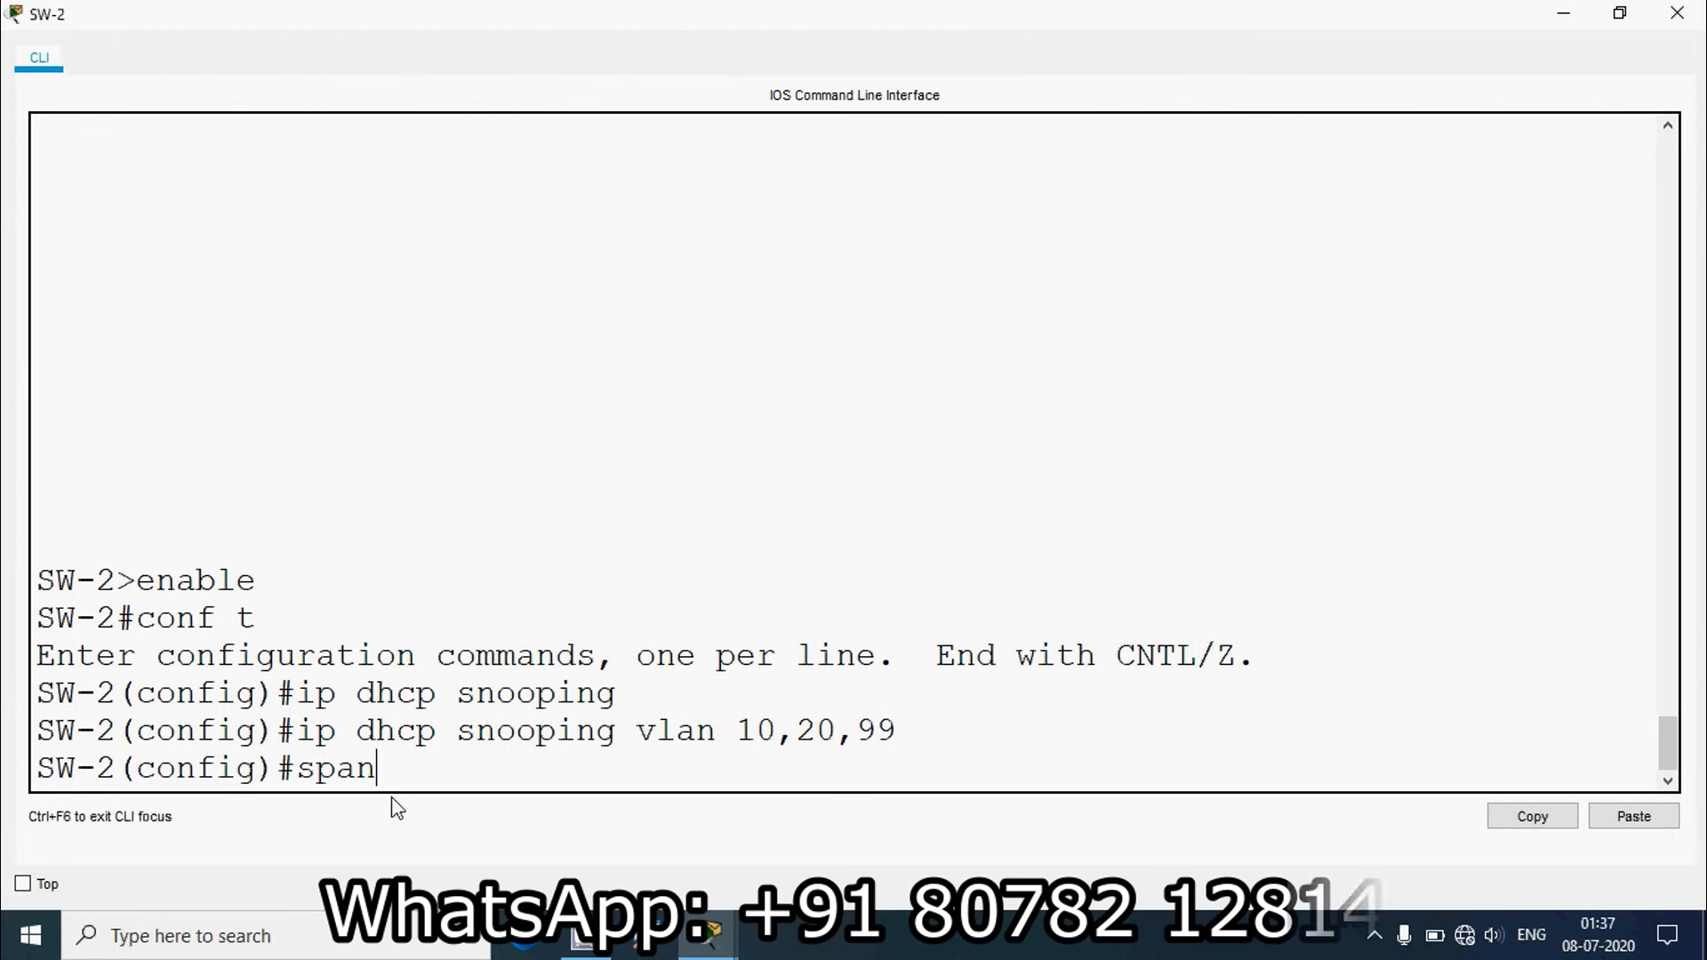
type("ning-tree")
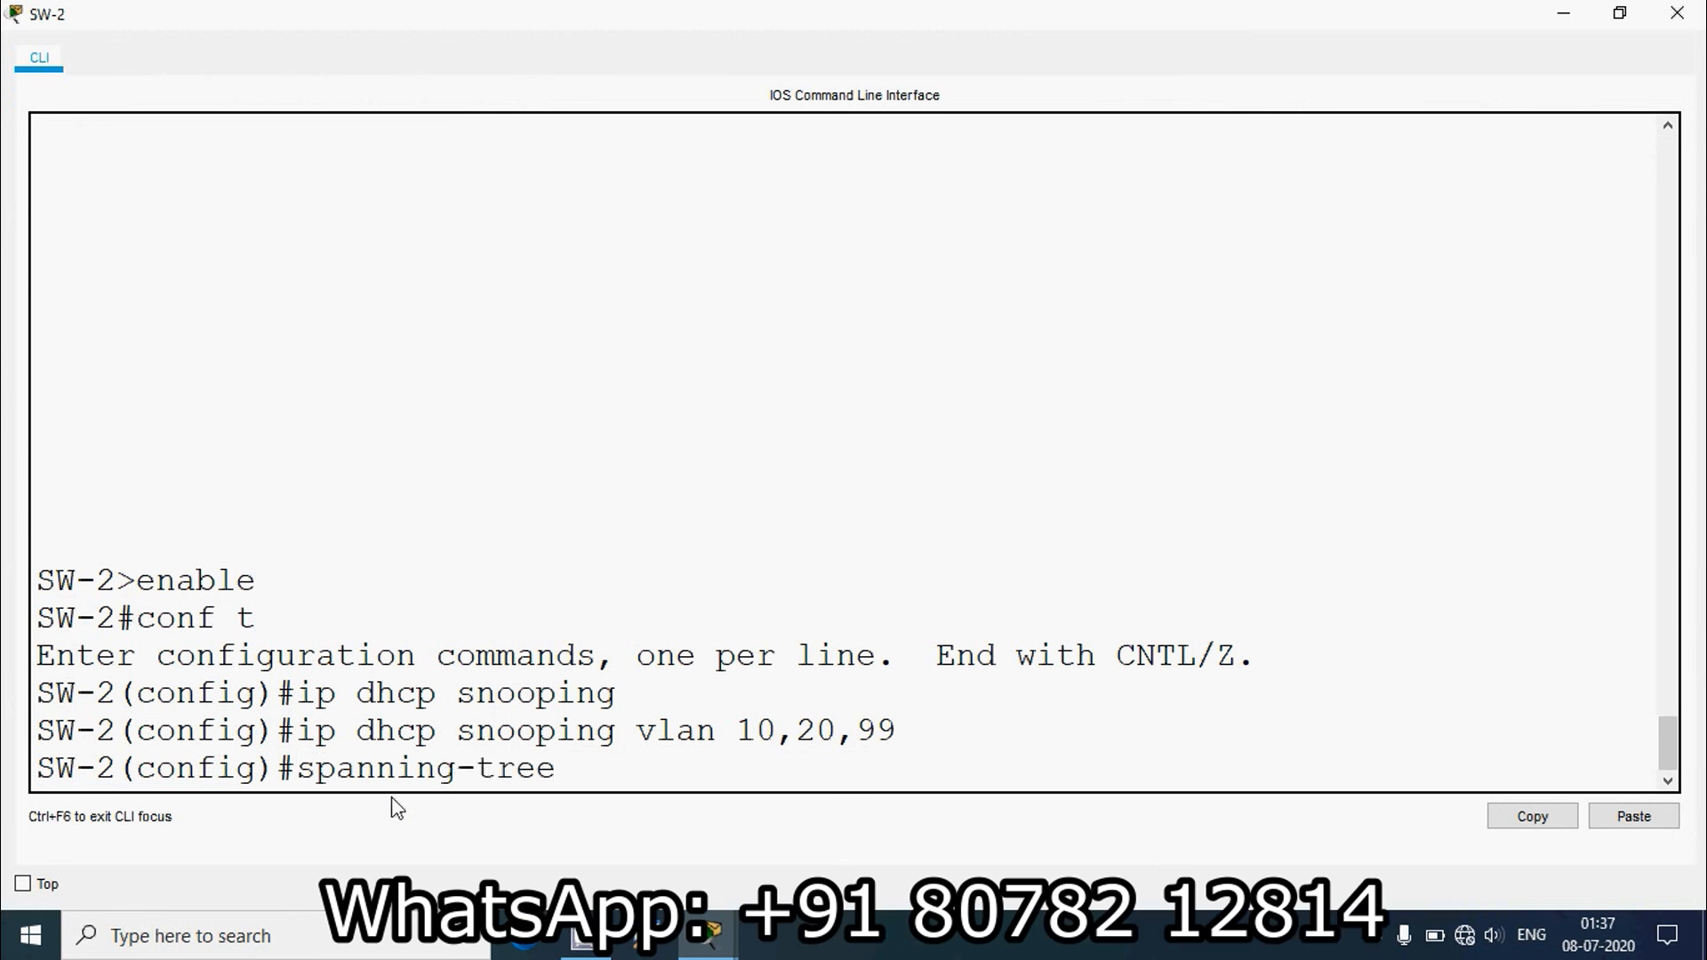
type(" portfast")
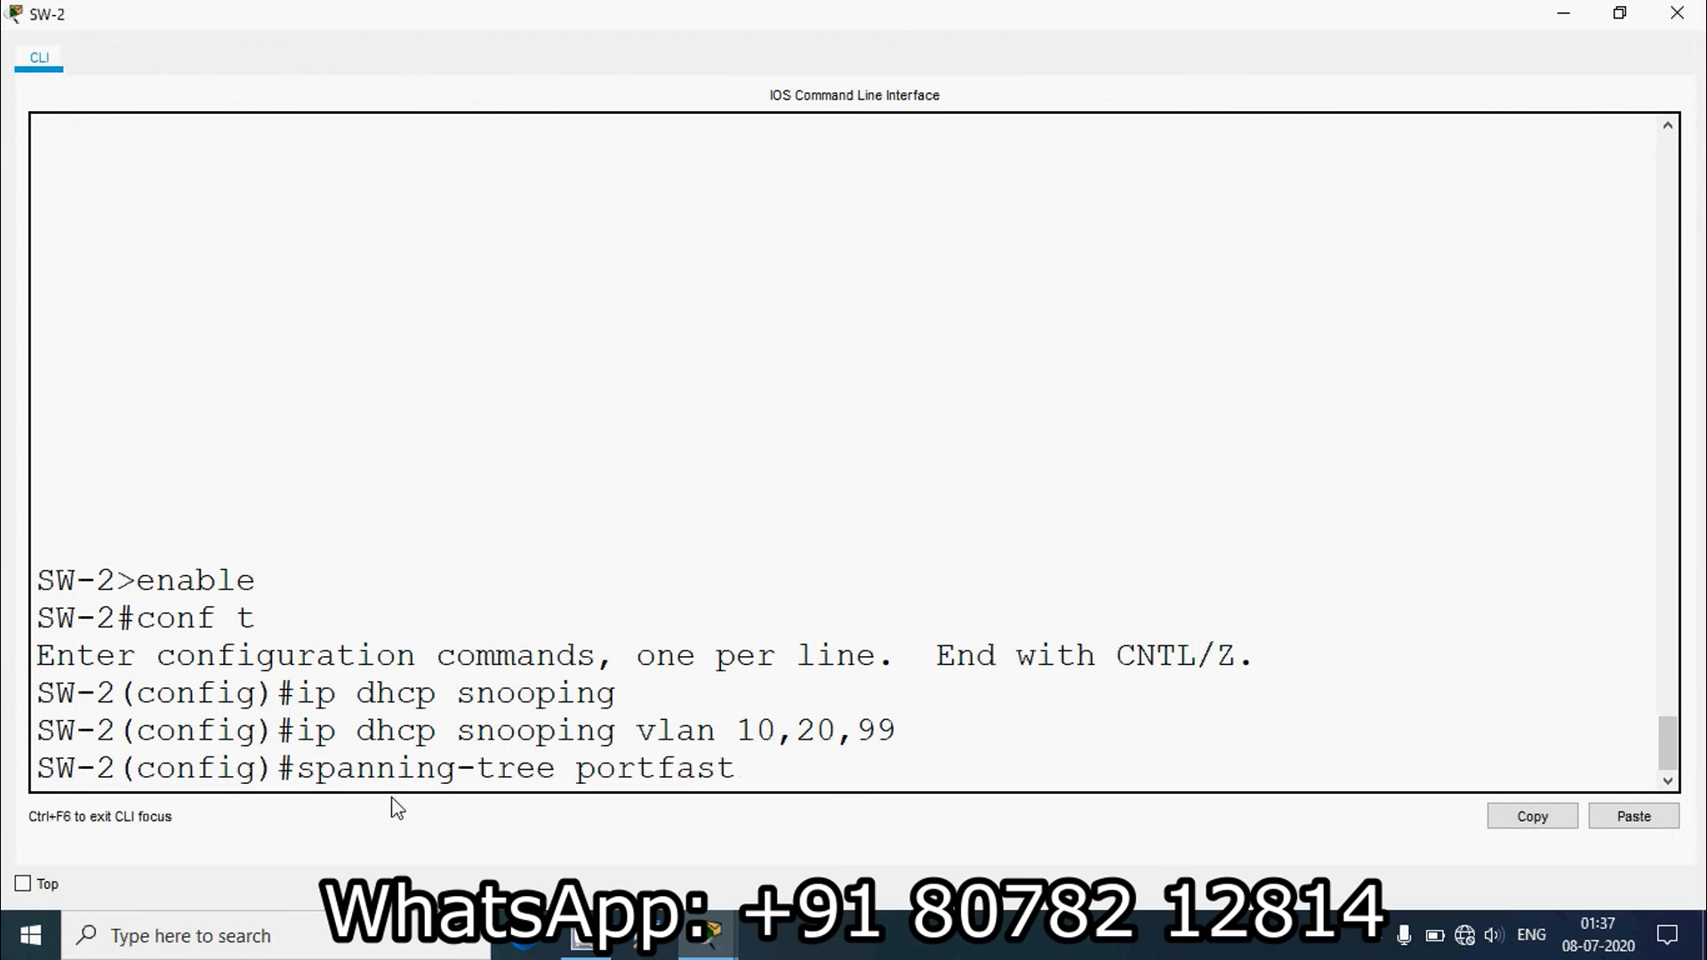
type(" default")
key("Return")
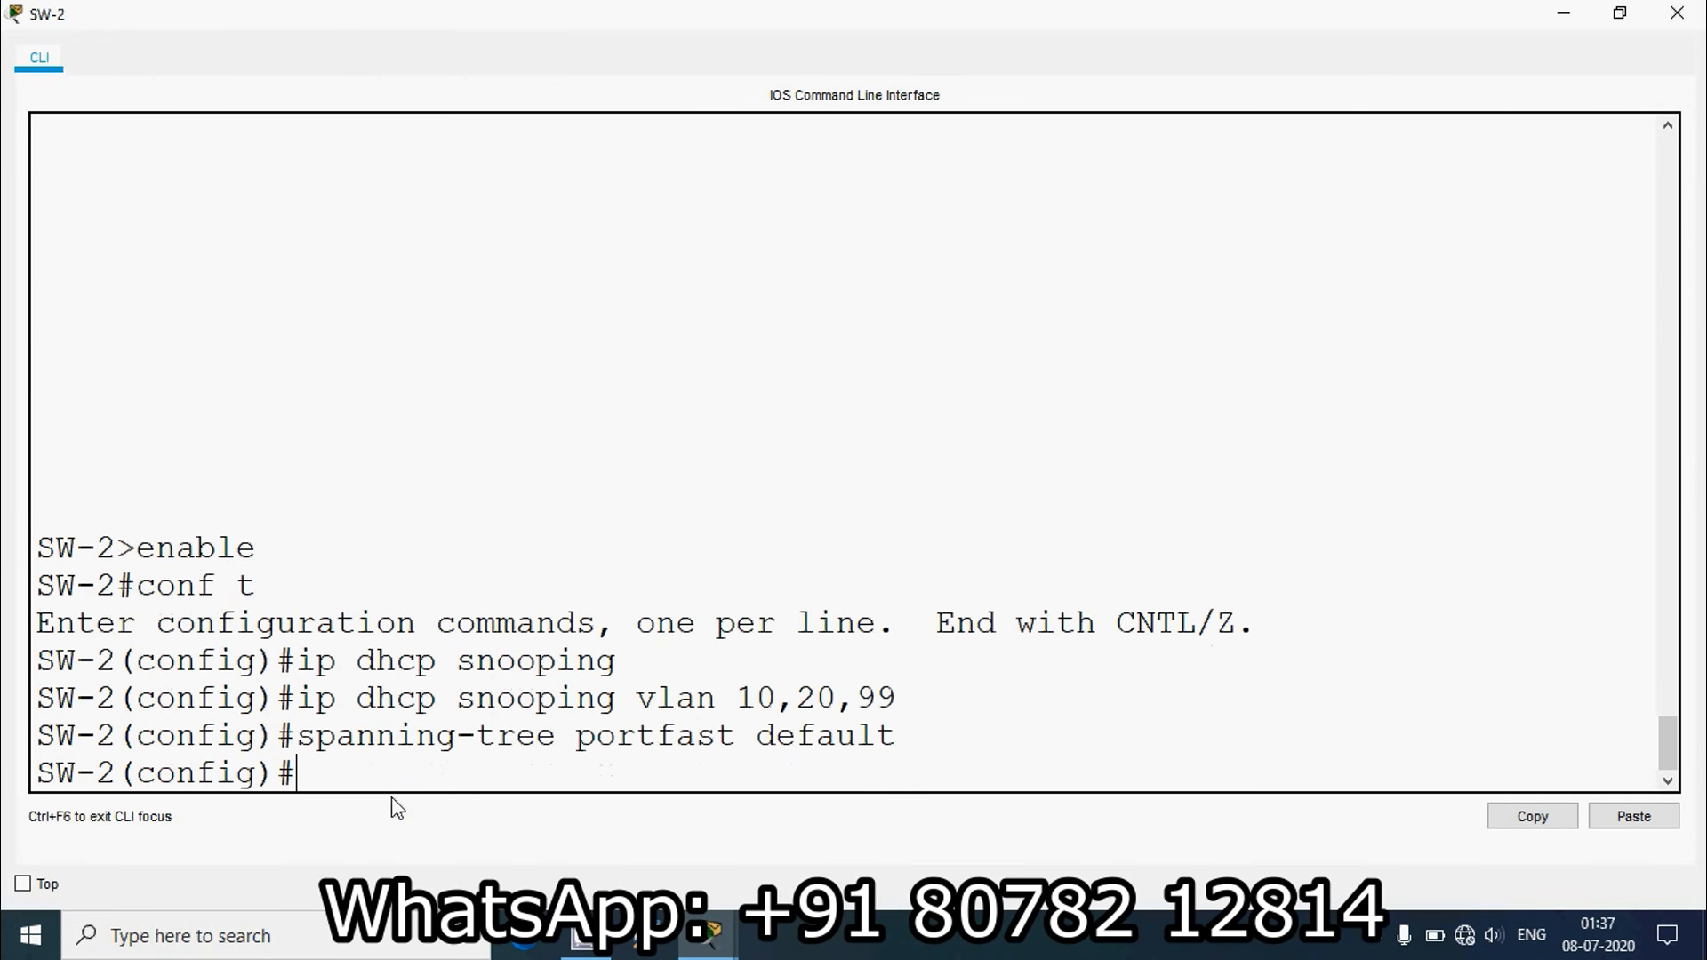
left_click(1676, 14)
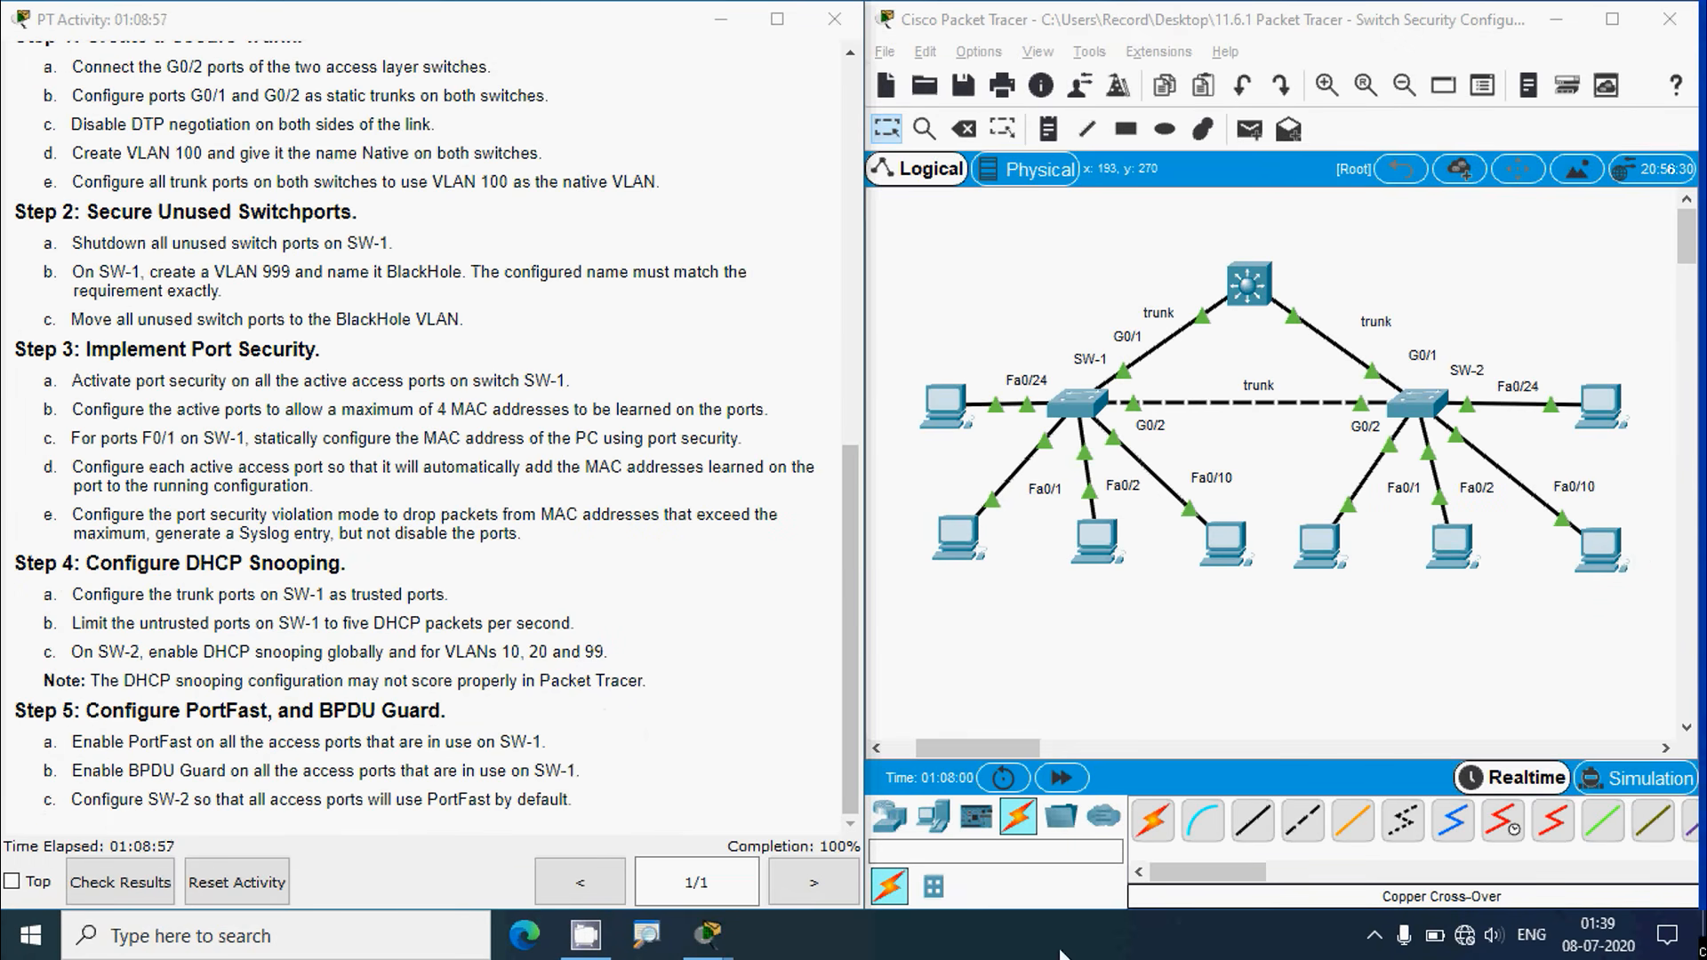
Return to the beginning of the activity instructions to review the VLAN table and objectives
left_click_drag(843, 697, 854, 292)
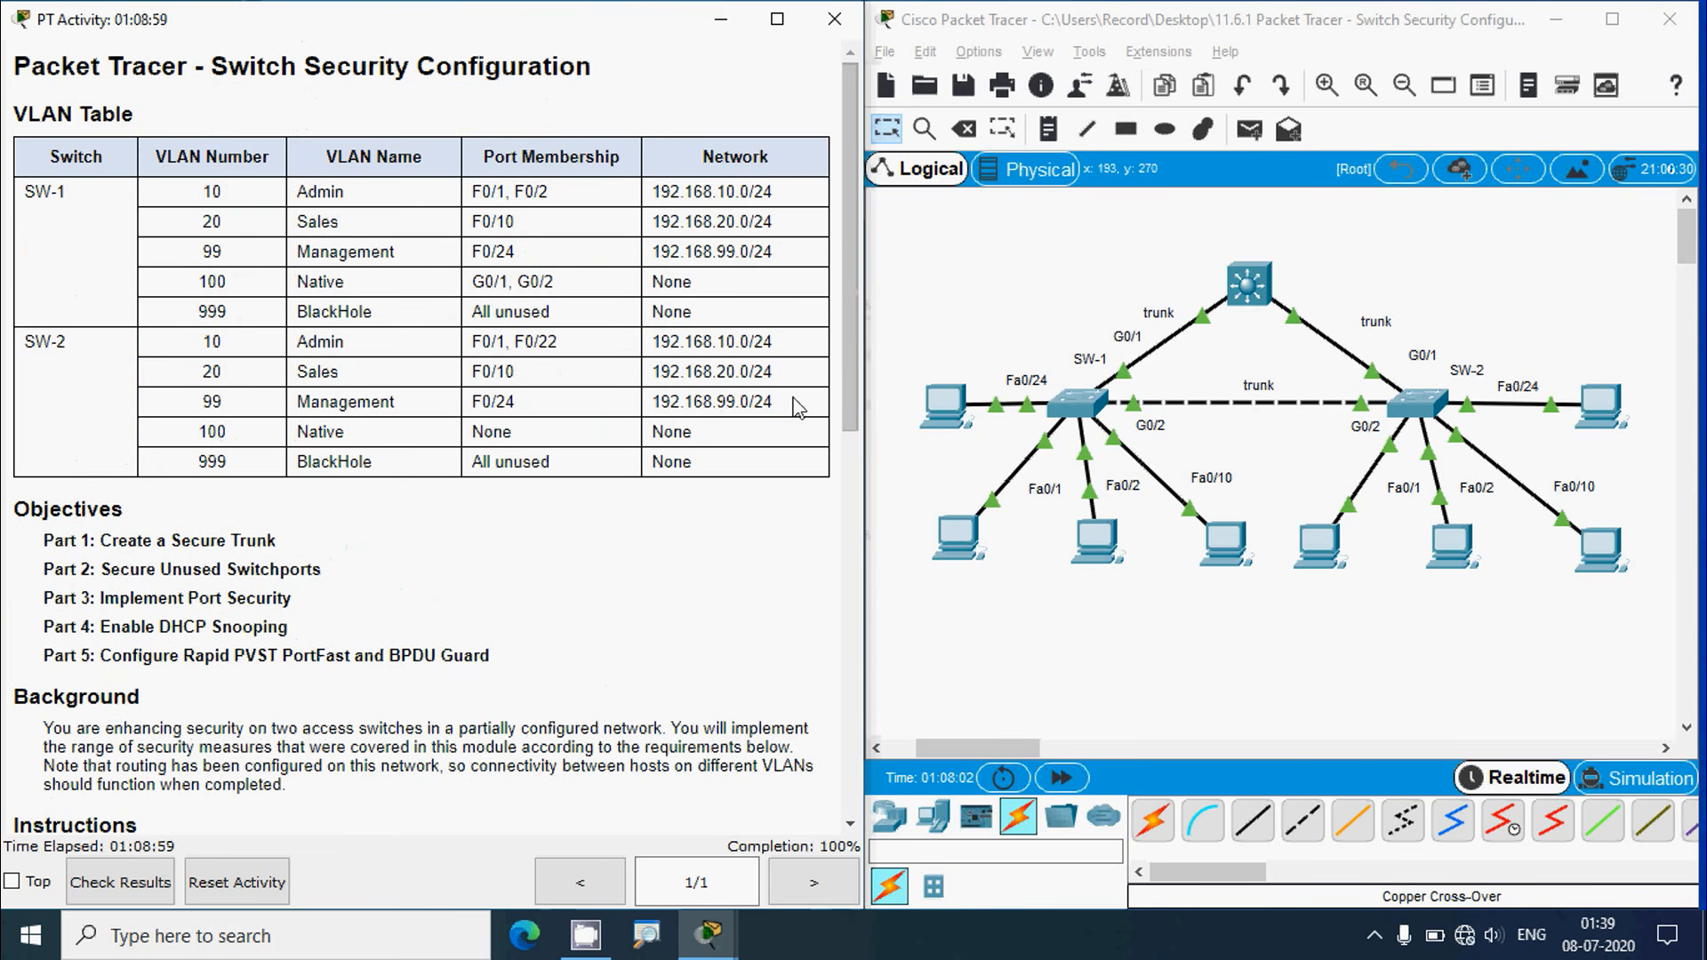